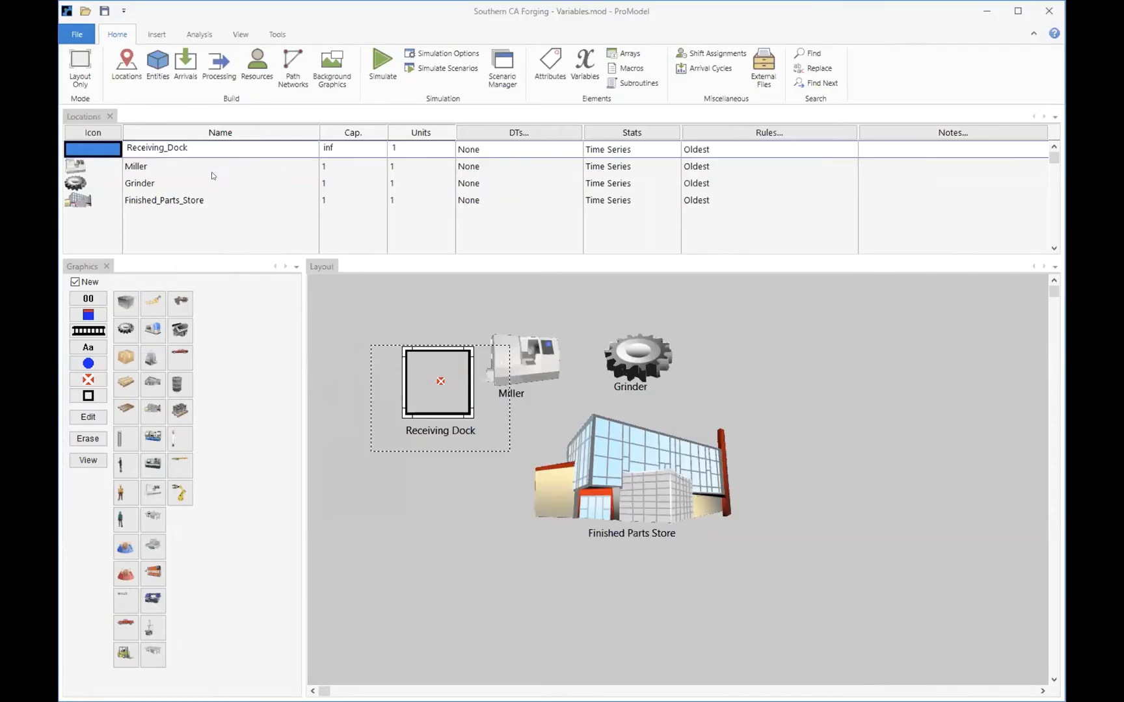
# - Examine the entity and arrival definitions of the Southern CA Forging model
pyautogui.click(1026, 16)
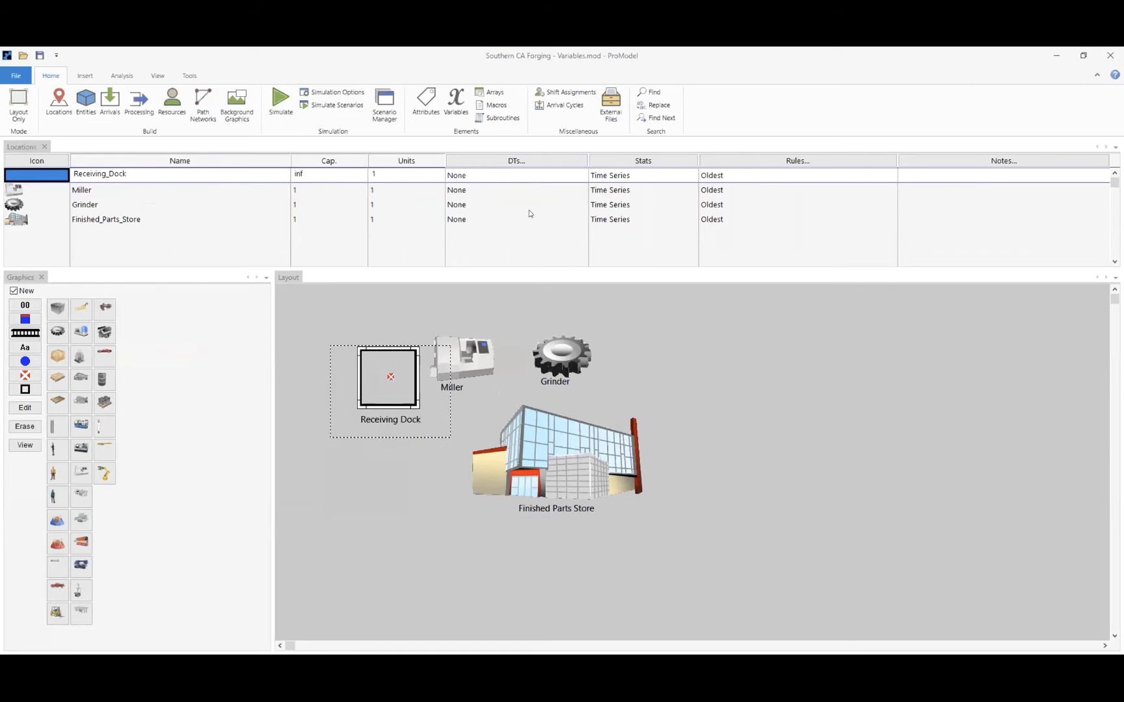
pyautogui.click(87, 117)
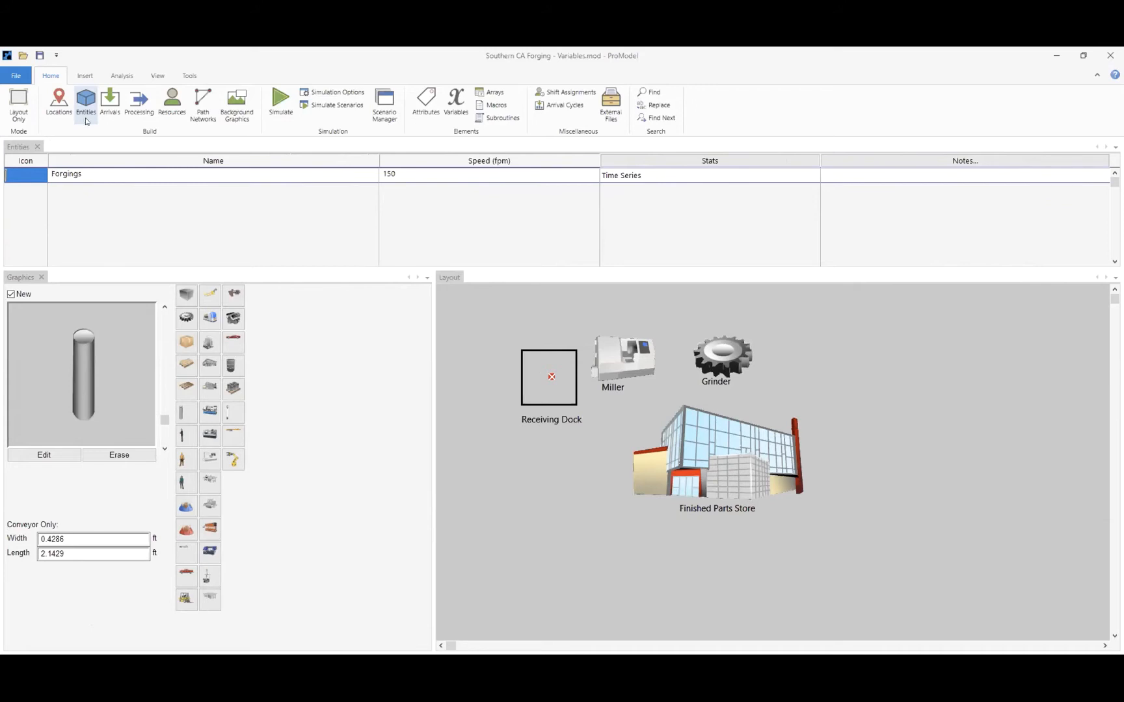
pyautogui.click(109, 116)
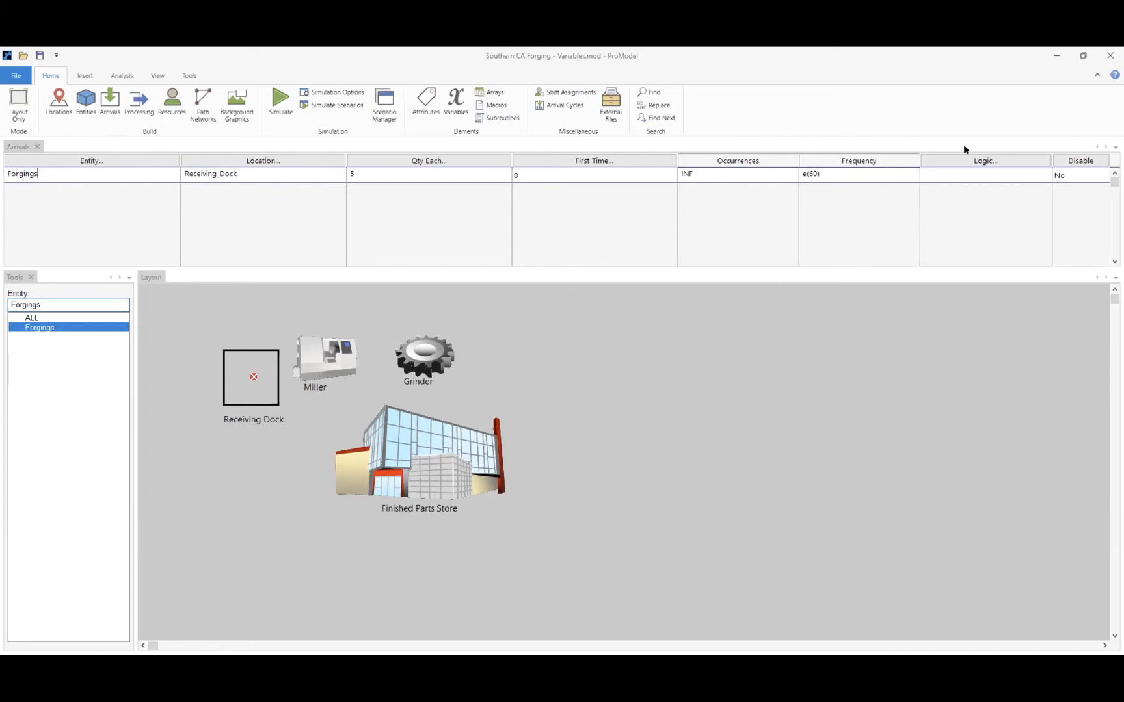
# - Examine the Forgings processing records and their routings from Receiving_Dock through Miller and Grinder to Finished_Parts_Store
pyautogui.click(138, 104)
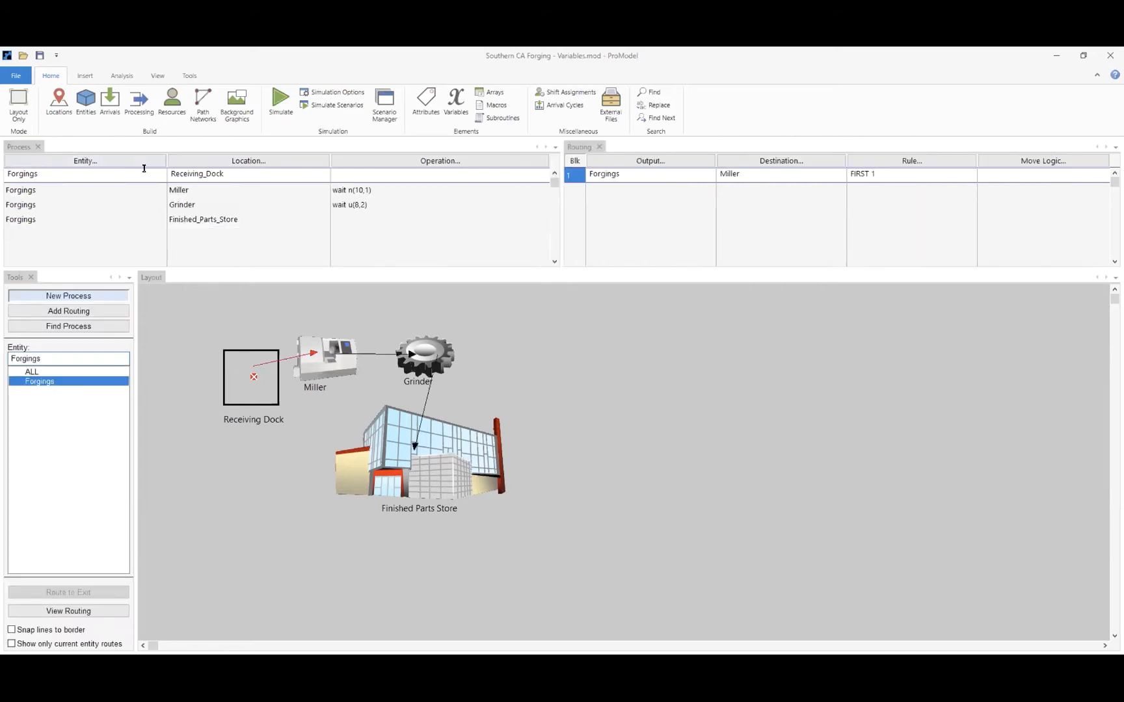
pyautogui.press('Down')
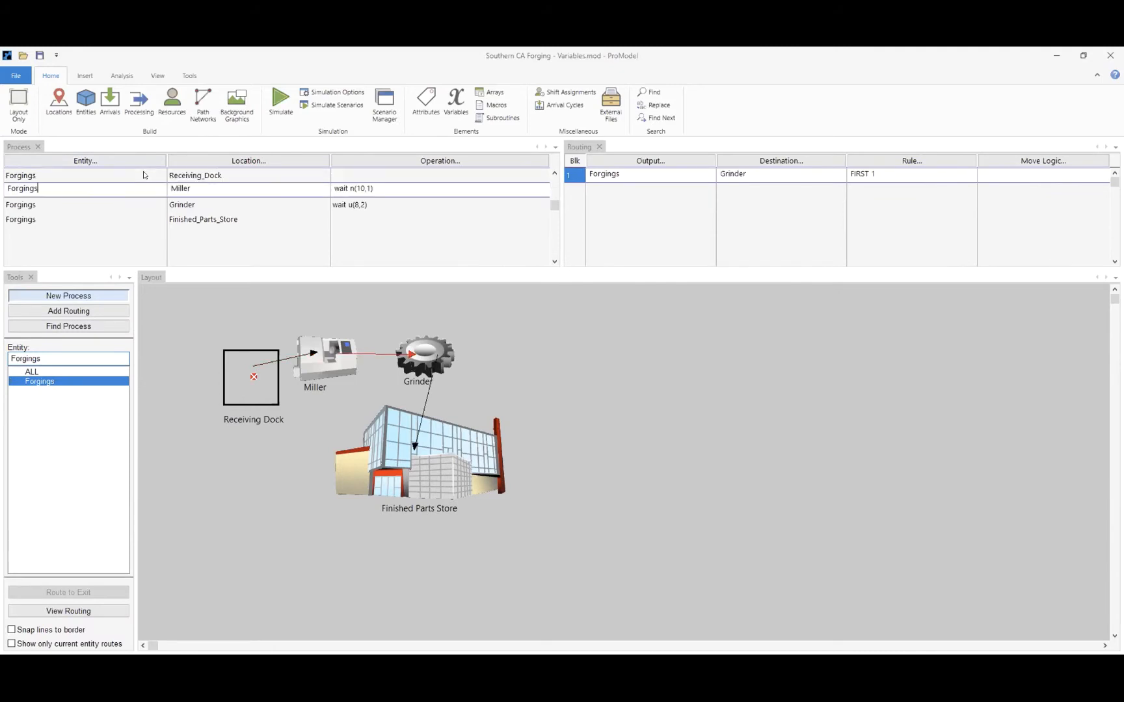
pyautogui.click(145, 175)
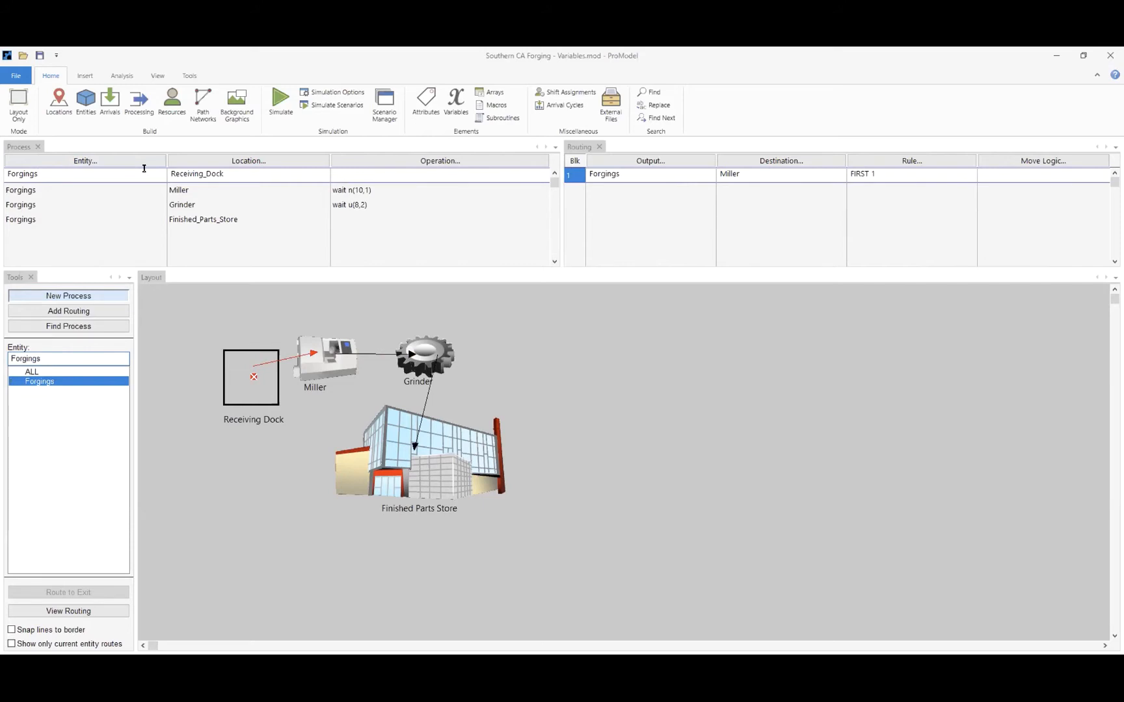
pyautogui.press('Down')
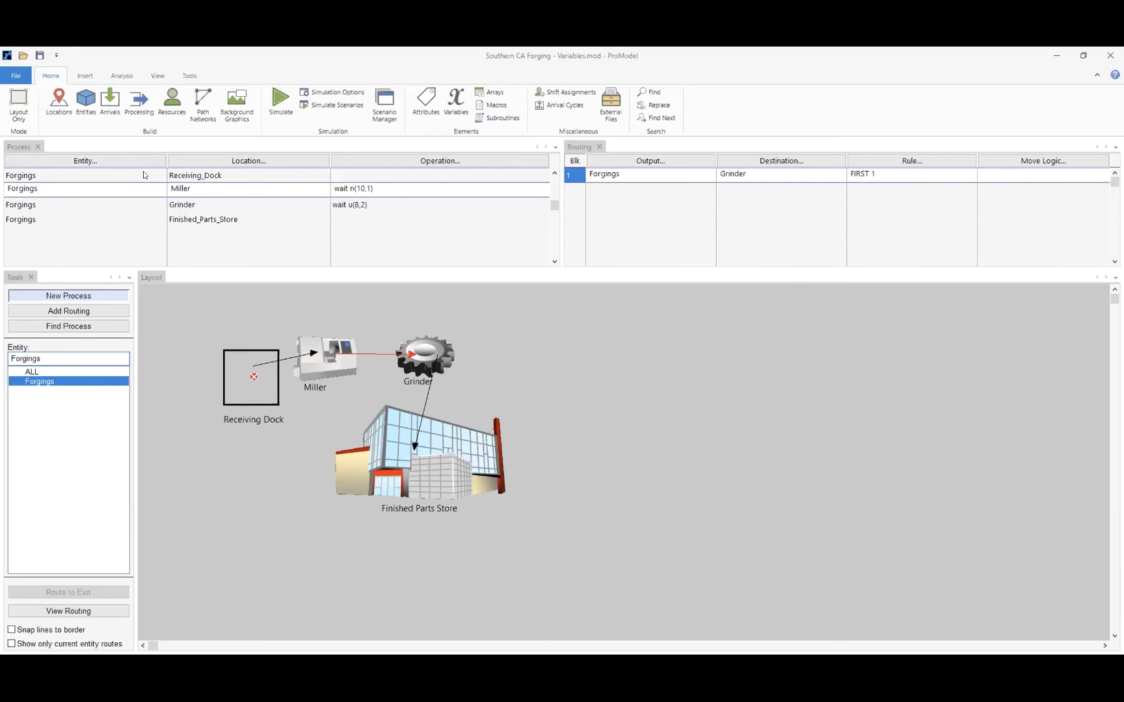
pyautogui.press('Down')
pyautogui.press('Up')
pyautogui.press('Down')
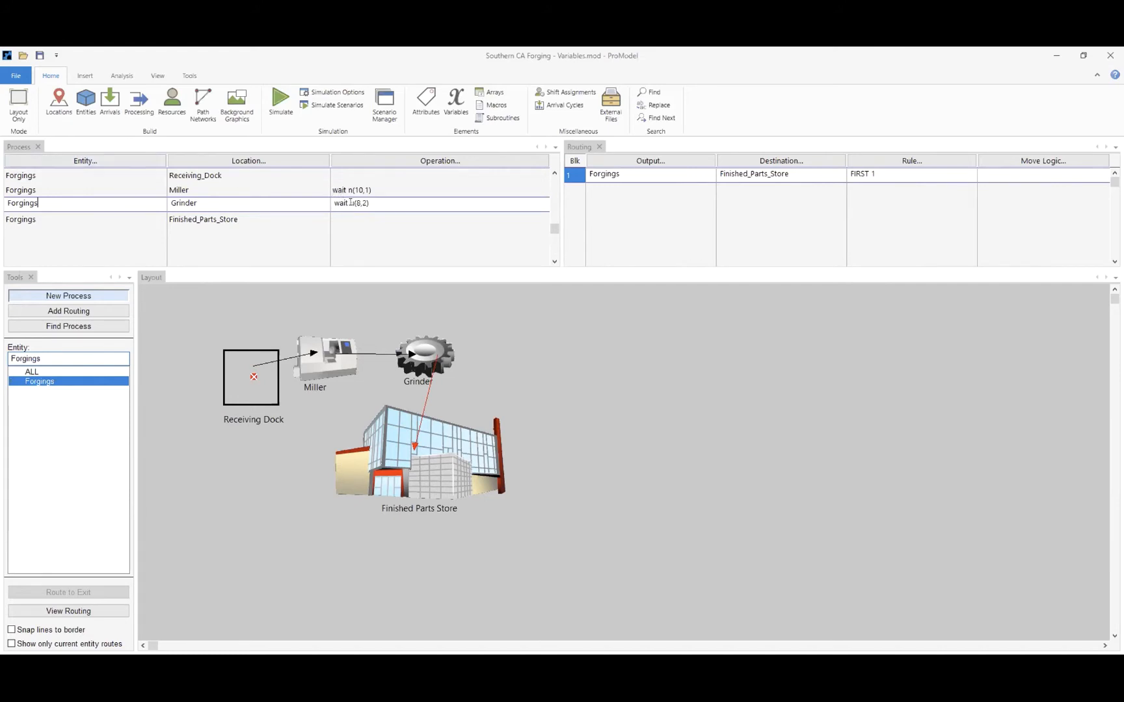
pyautogui.click(224, 219)
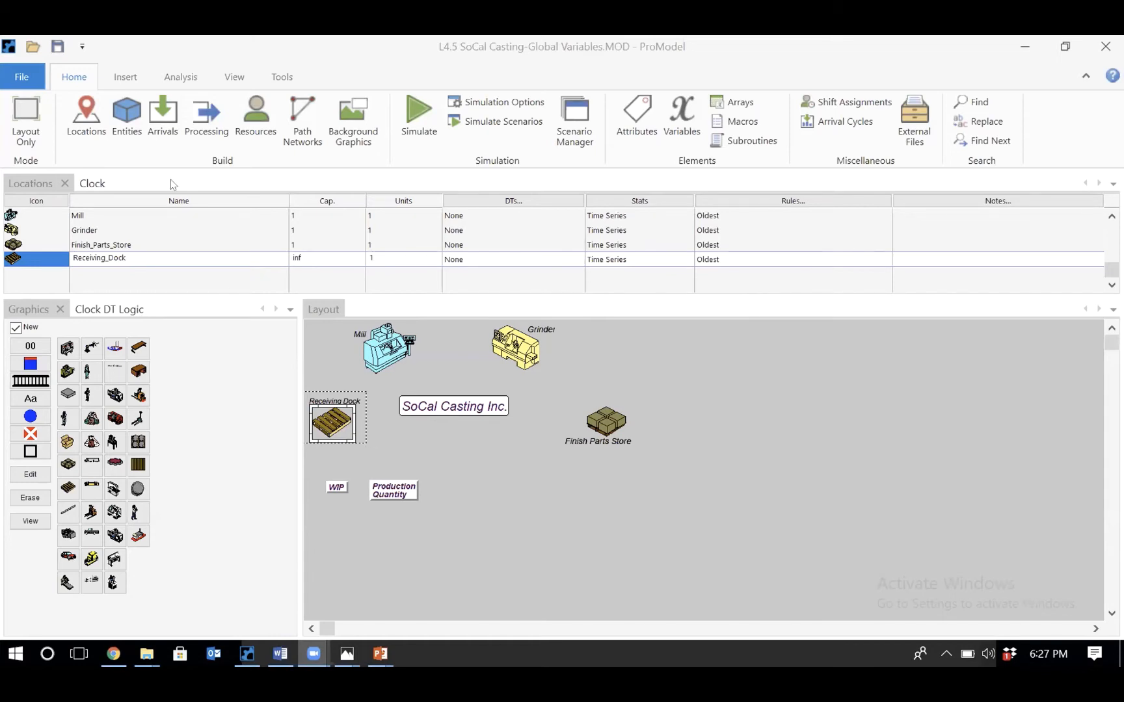
# - View the SoCal Casting process records, run the simulation from its options, and end it without collecting statistics
pyautogui.click(203, 112)
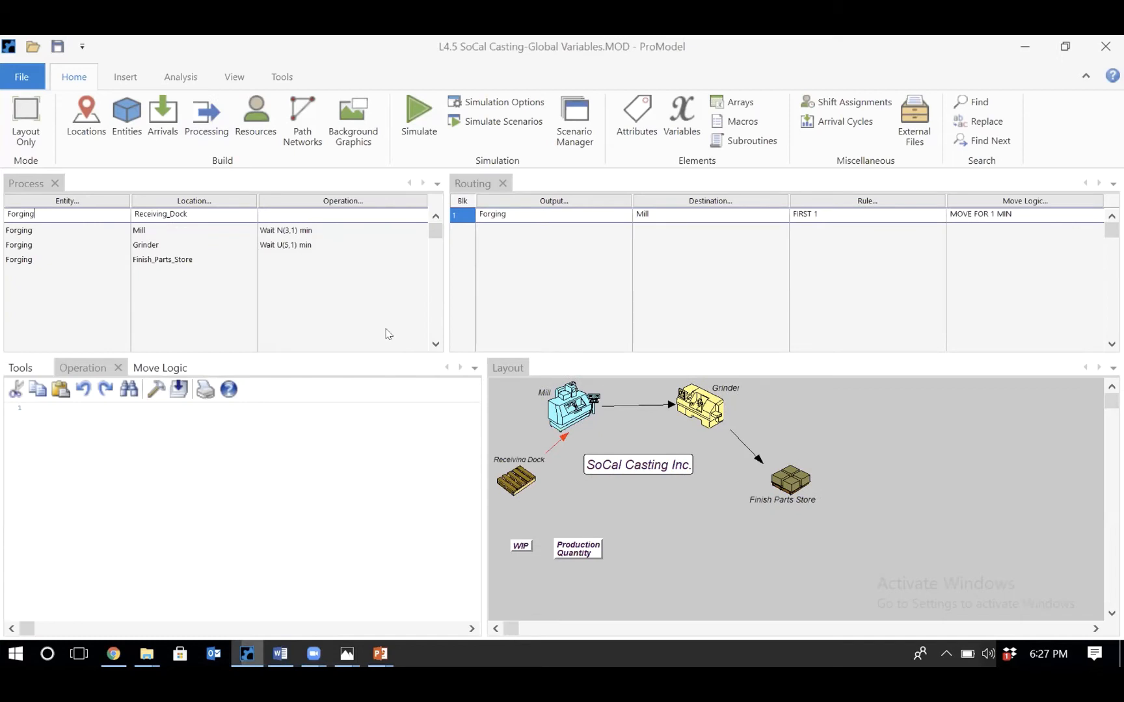
pyautogui.click(498, 104)
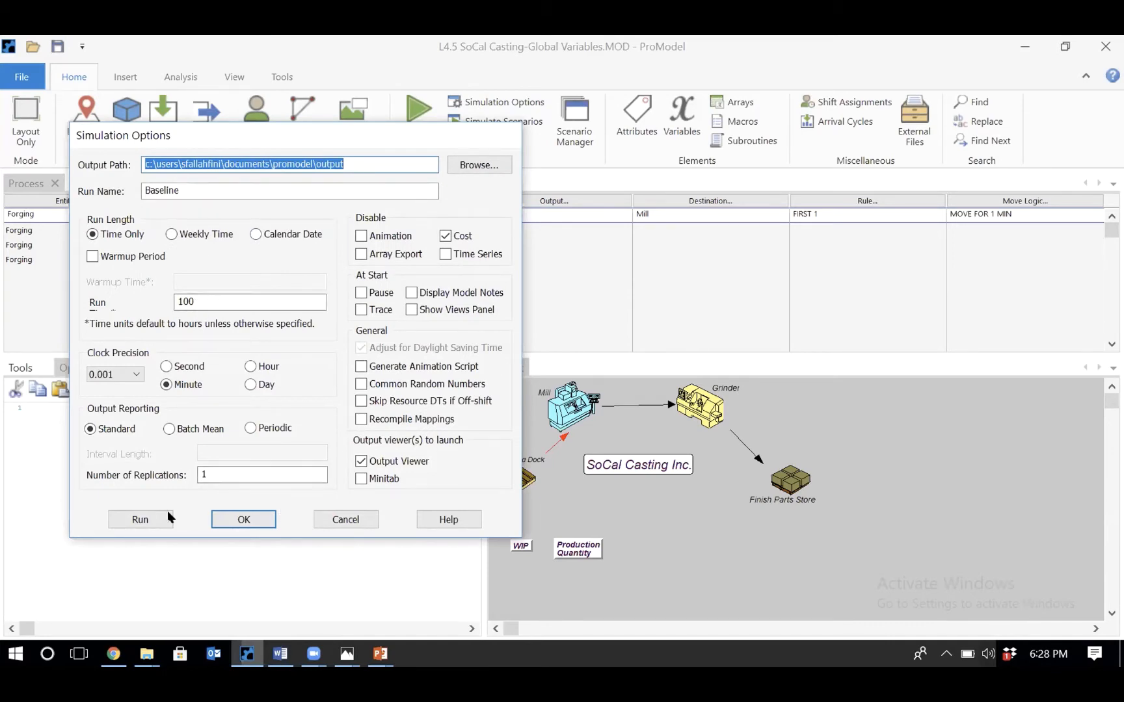
pyautogui.click(159, 519)
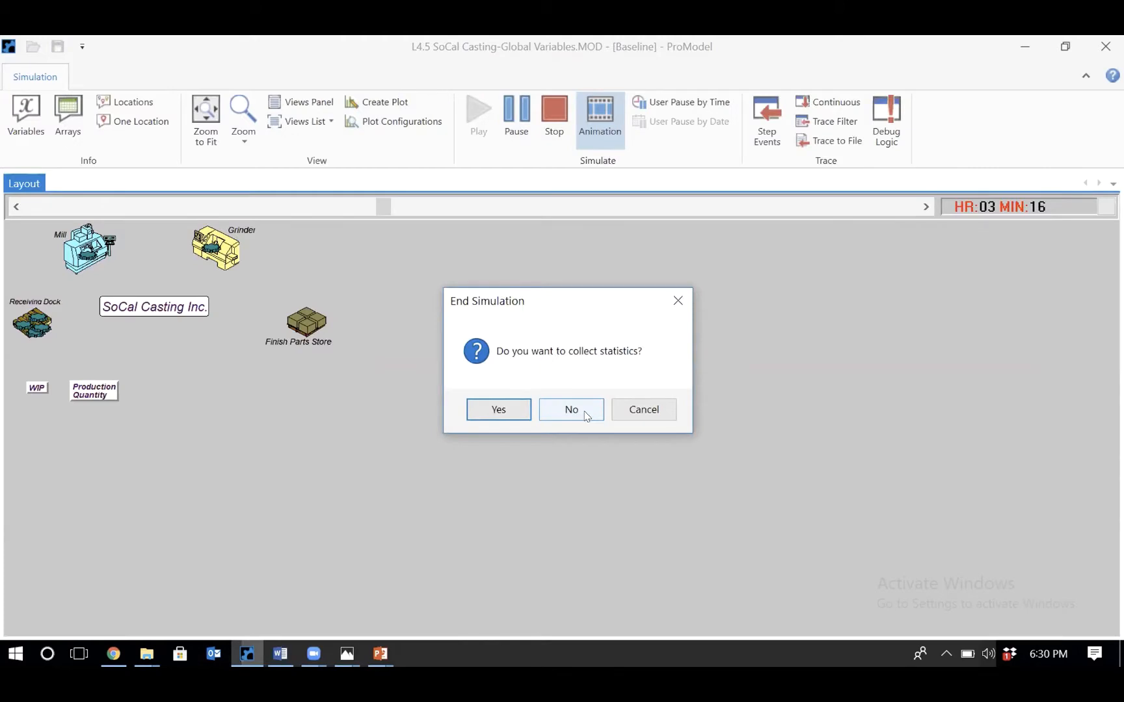
pyautogui.click(572, 411)
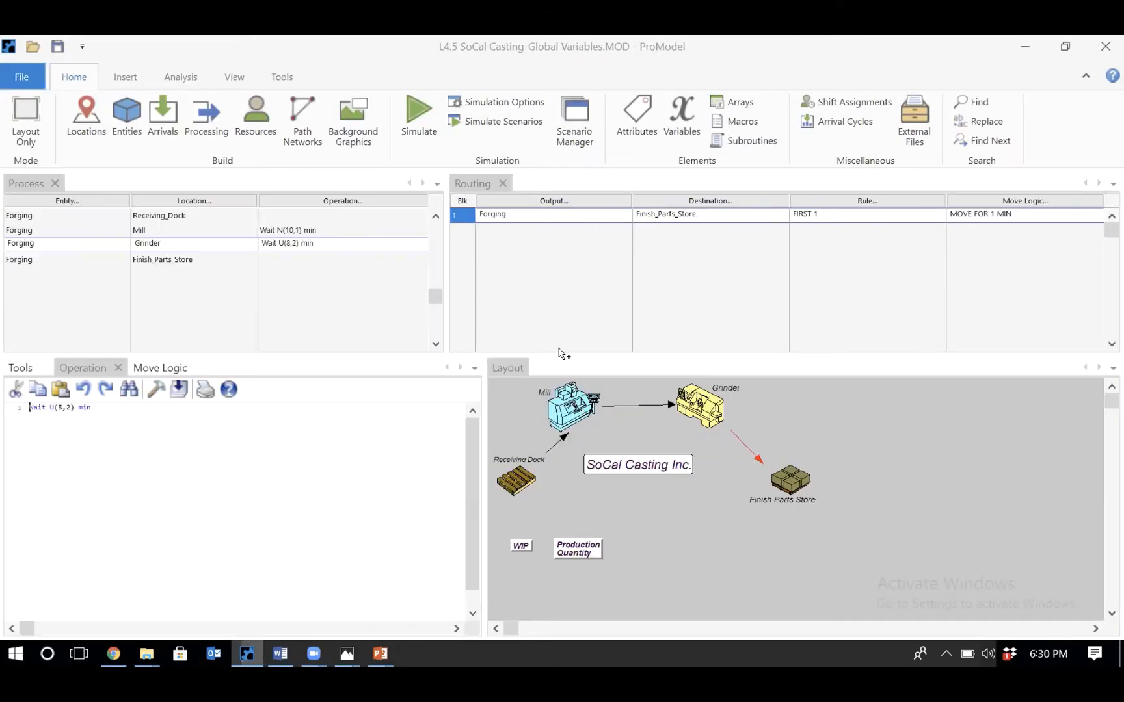
# - Check the Receiving_Dock and Mill process records, run the simulation with animation turned off, and open its results
pyautogui.click(293, 213)
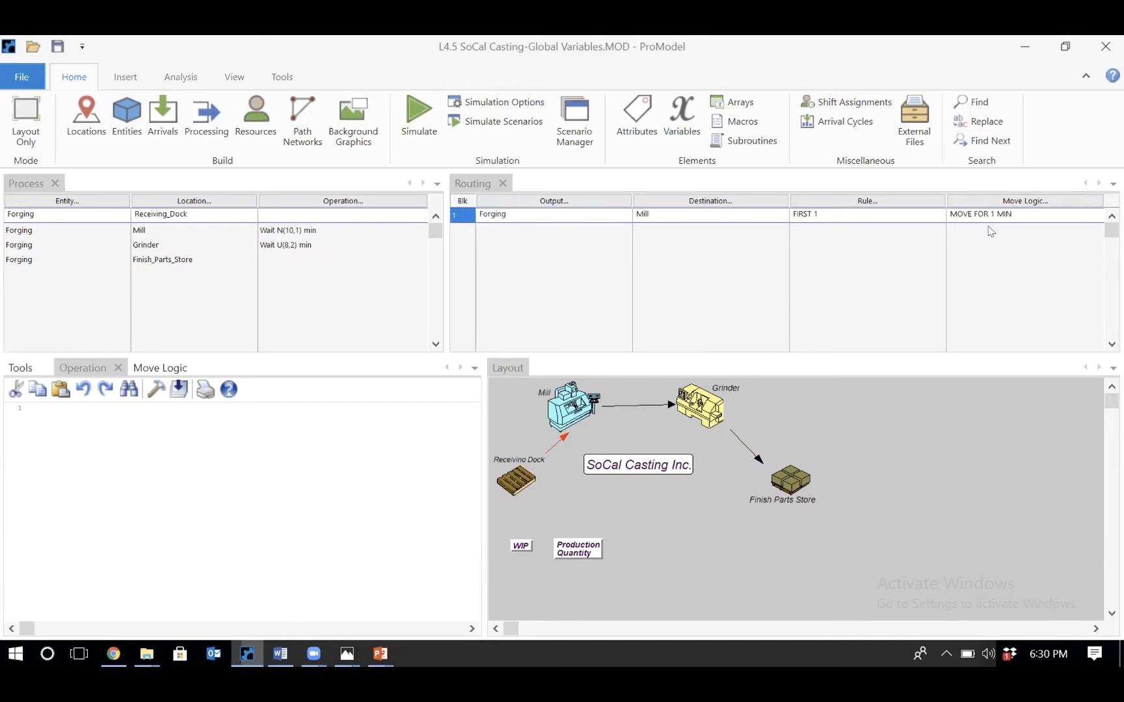
pyautogui.click(313, 231)
pyautogui.click(419, 120)
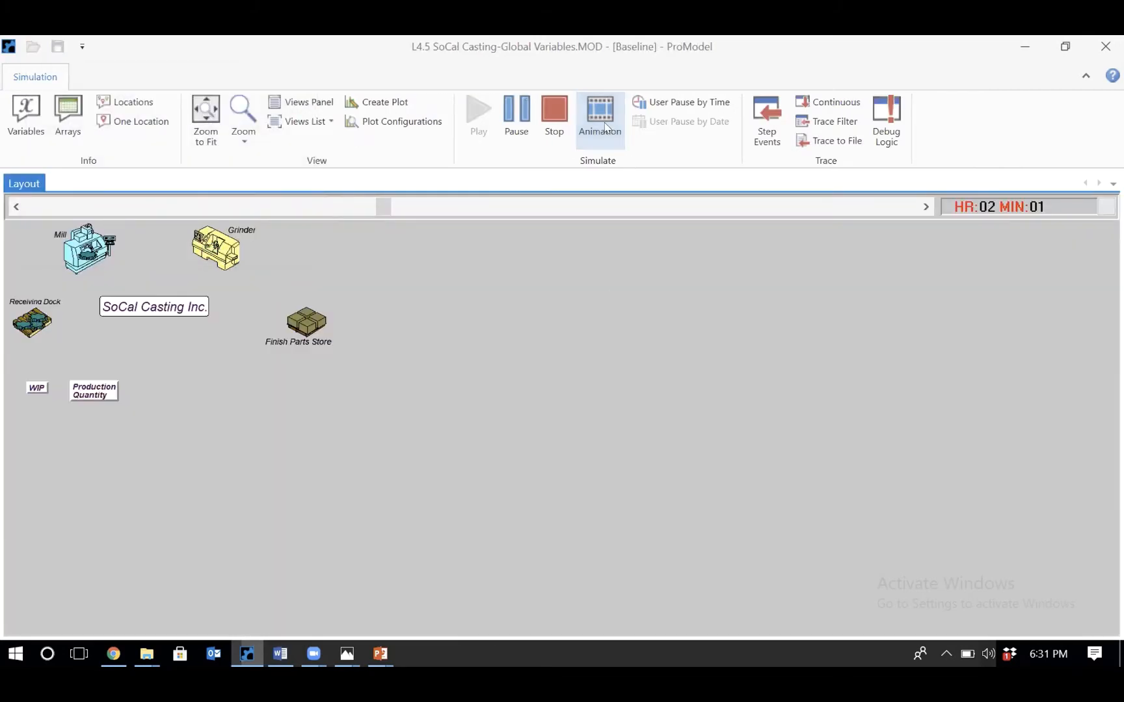
pyautogui.click(605, 127)
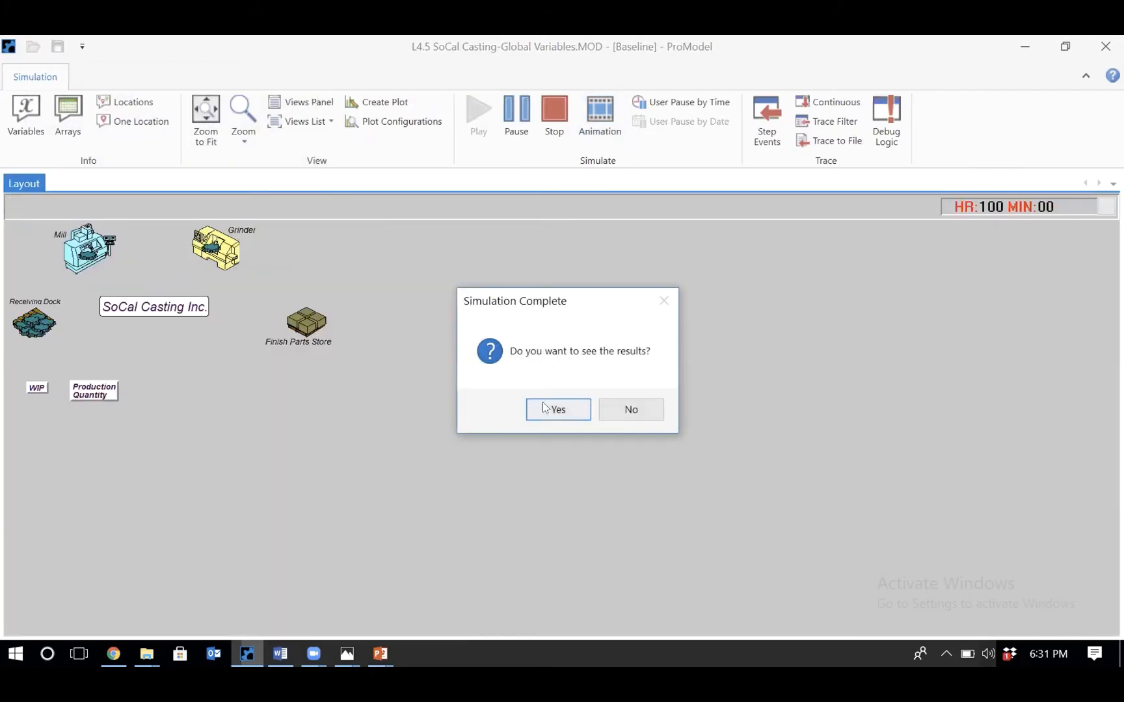
pyautogui.click(552, 407)
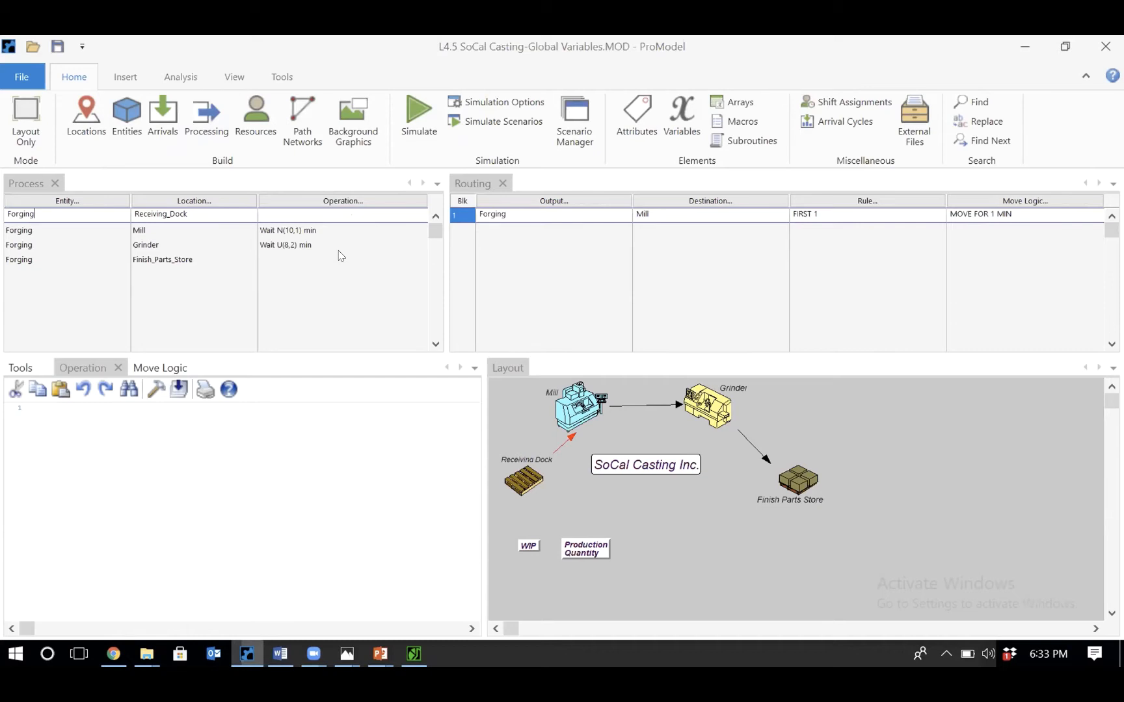
# - Examine the simulation results and the available report tables in the Output Viewer, then return to ProModel
pyautogui.click(413, 653)
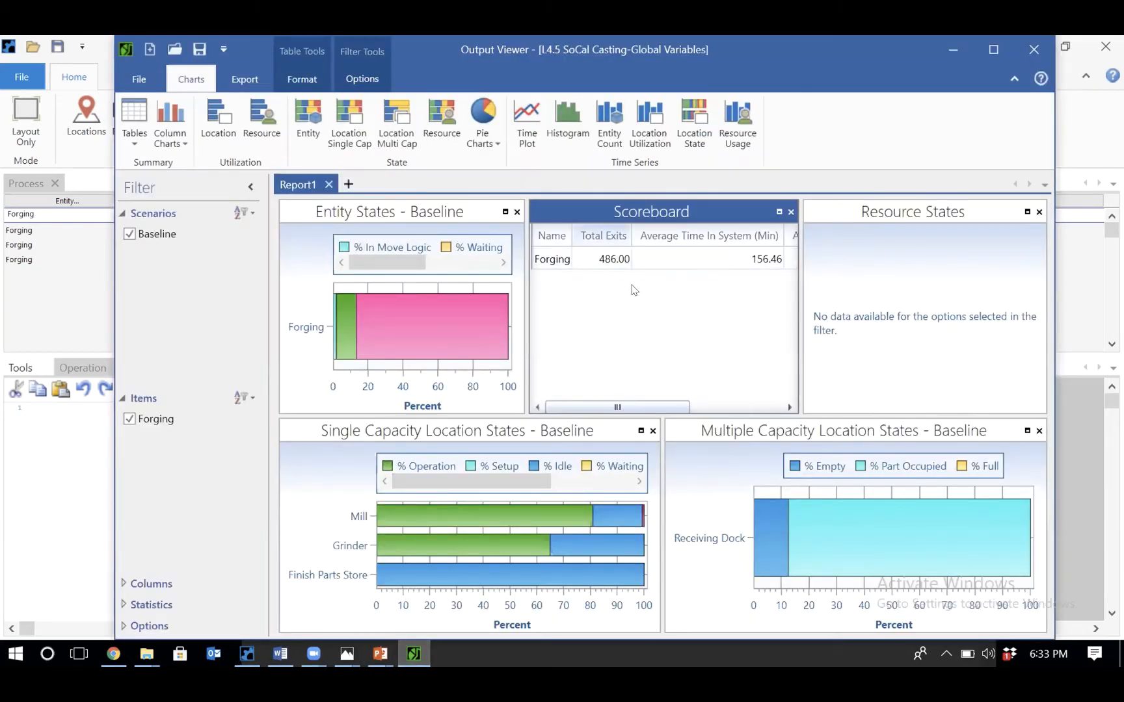
pyautogui.click(135, 145)
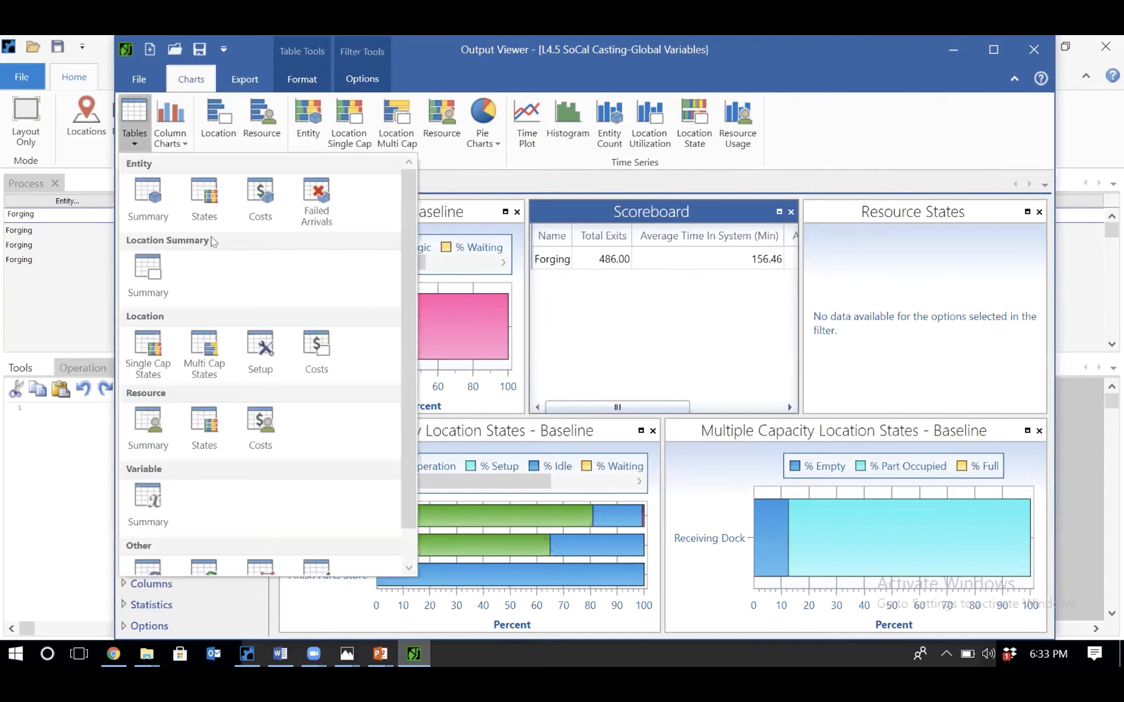
pyautogui.click(649, 336)
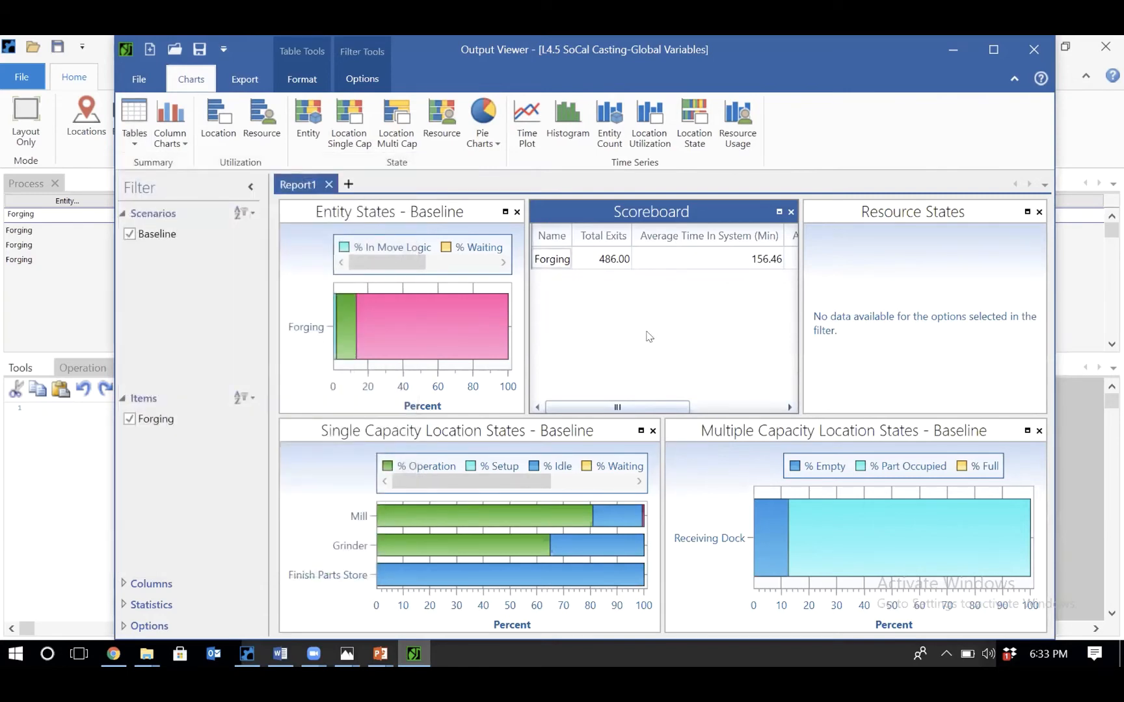
pyautogui.click(34, 516)
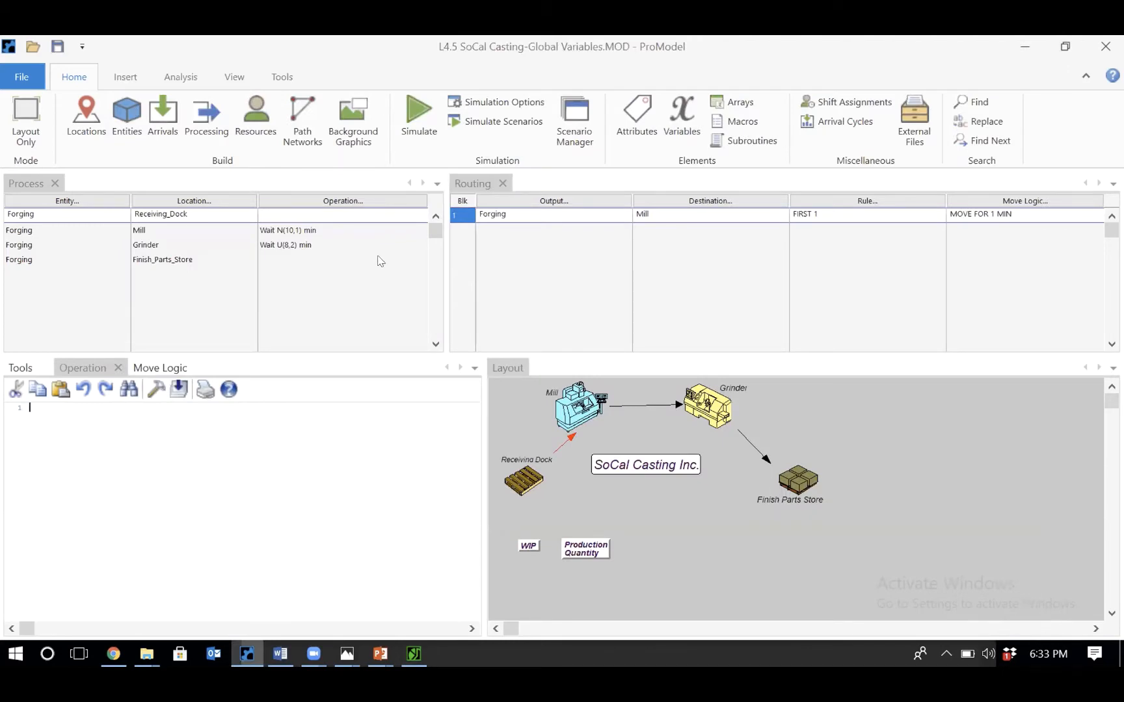
# - Define a global variable named WIP with the default integer type and initial value 0
pyautogui.click(687, 114)
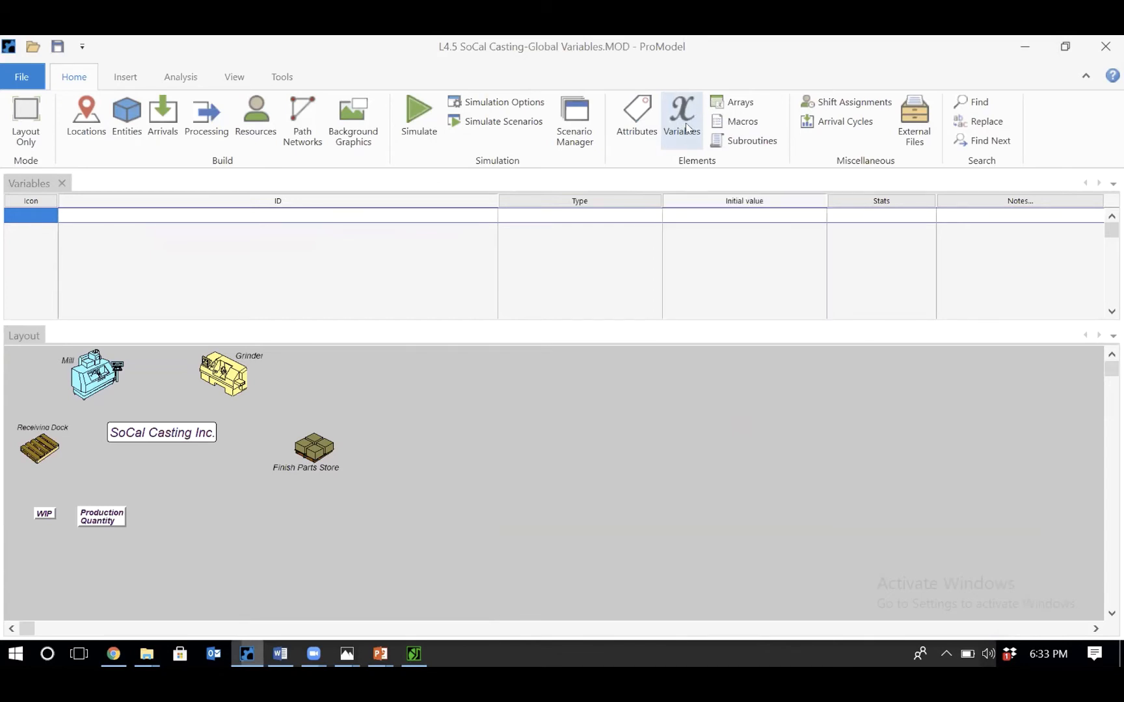
pyautogui.click(171, 205)
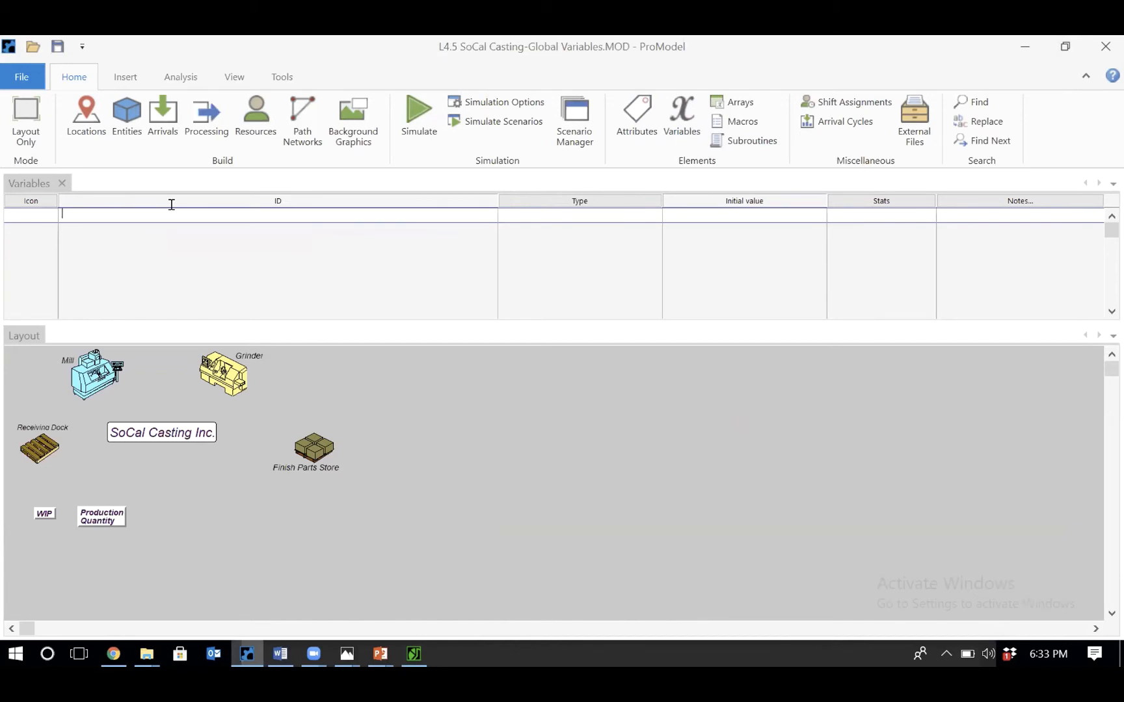
pyautogui.write('WIP')
pyautogui.press('Return')
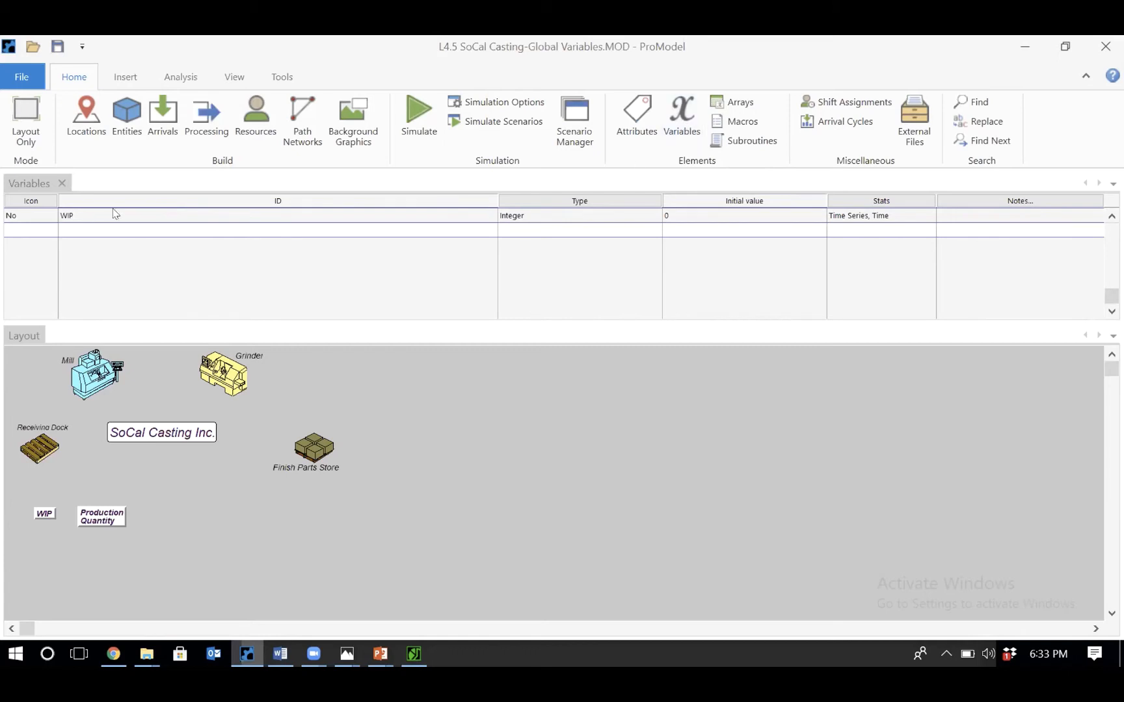
pyautogui.click(88, 215)
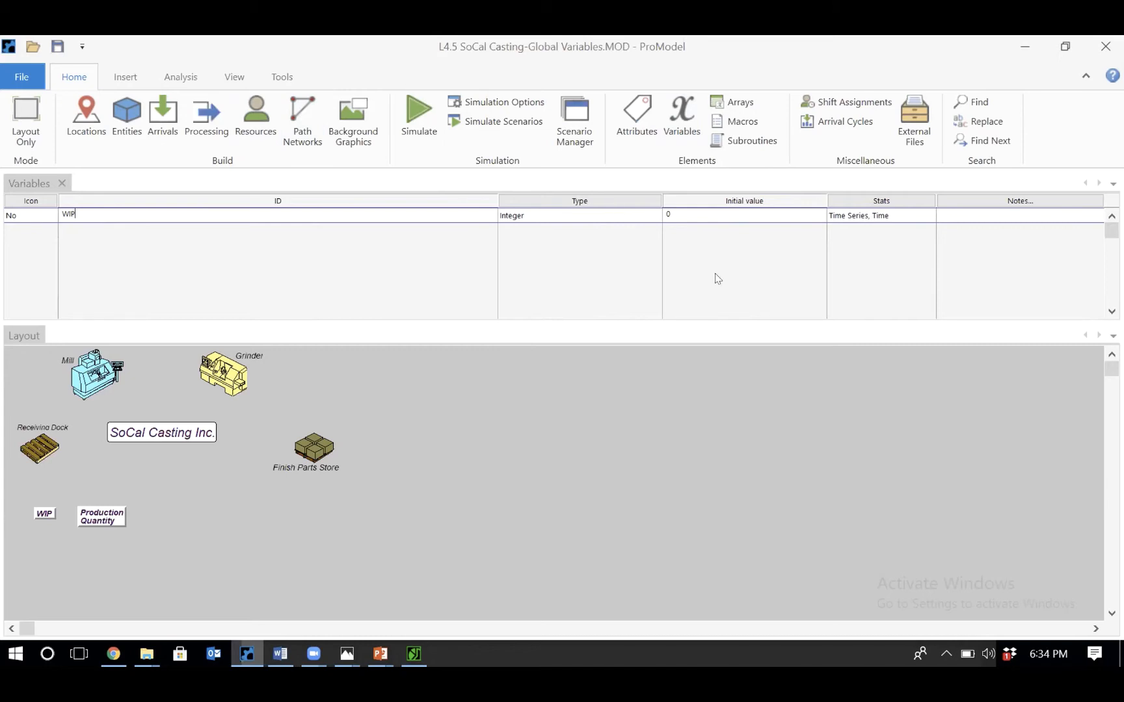
# - Check the type options of the WIP variable, keep Integer, and save the model
pyautogui.rightClick(576, 202)
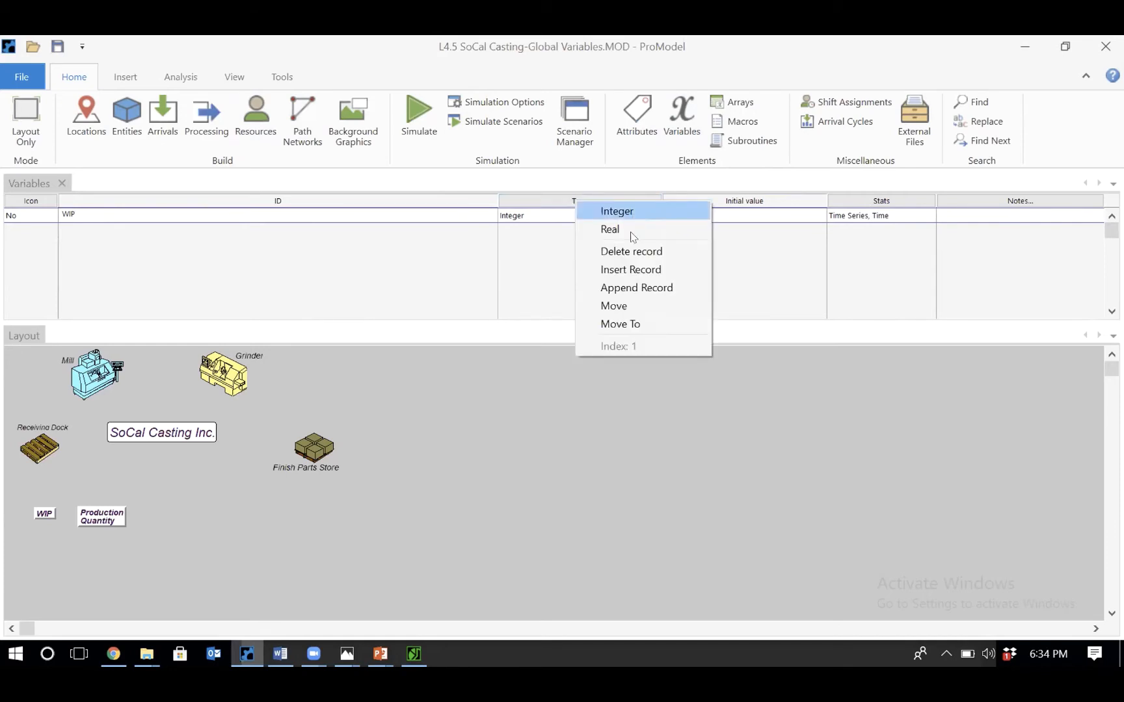
pyautogui.click(523, 257)
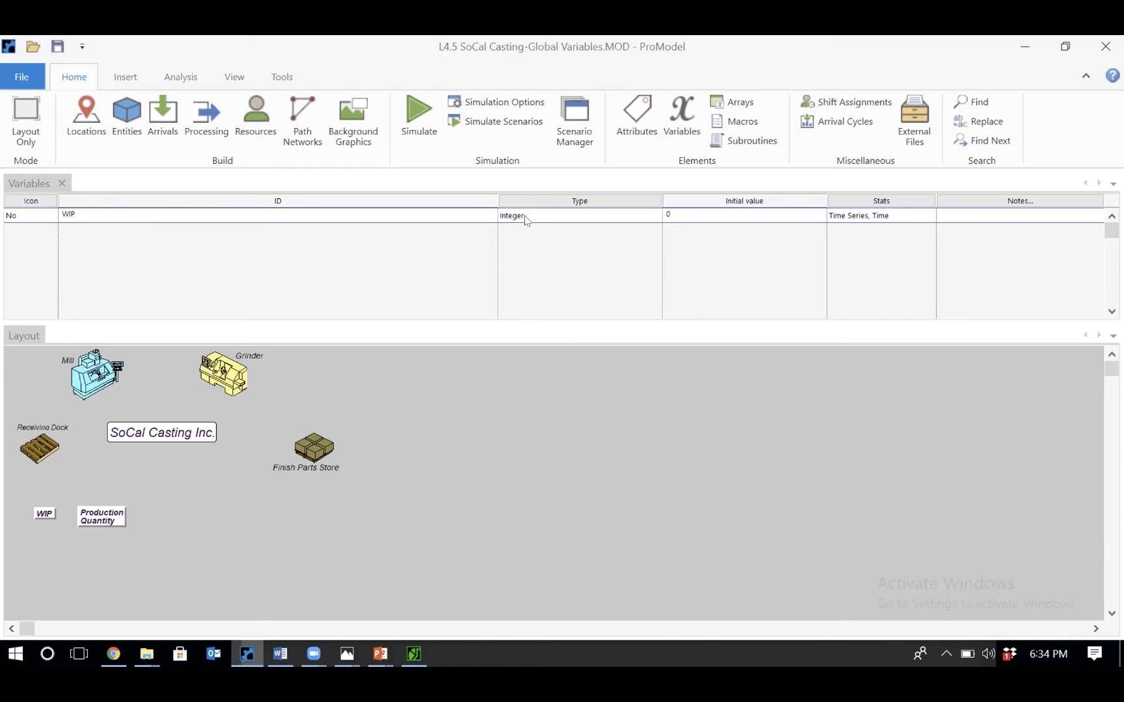
pyautogui.rightClick(555, 202)
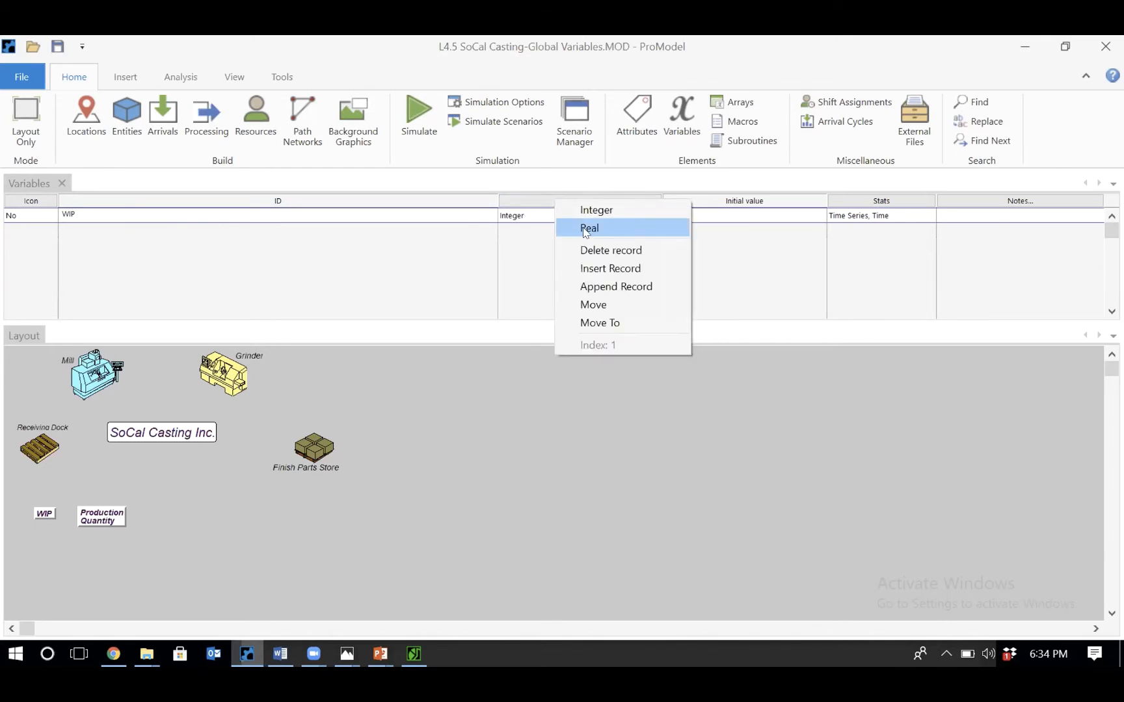
pyautogui.click(524, 230)
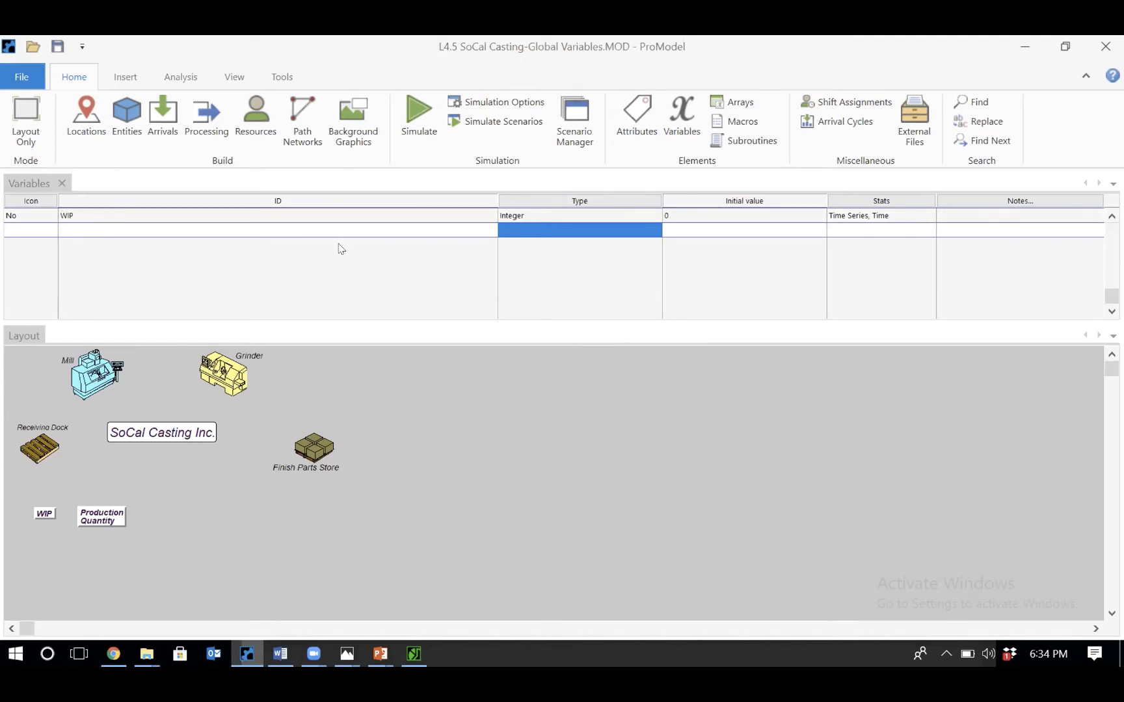
pyautogui.click(53, 50)
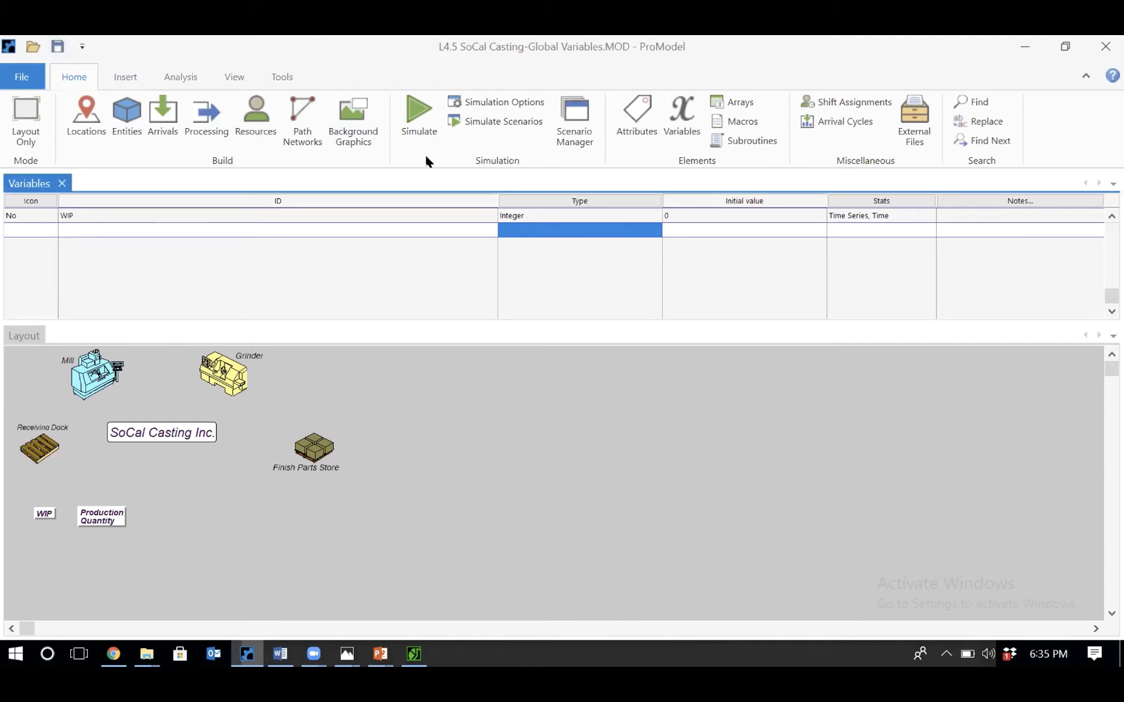
# - Enter WIP=WIP+1 as the operation for Forging at Receiving_Dock in the process records
pyautogui.click(202, 112)
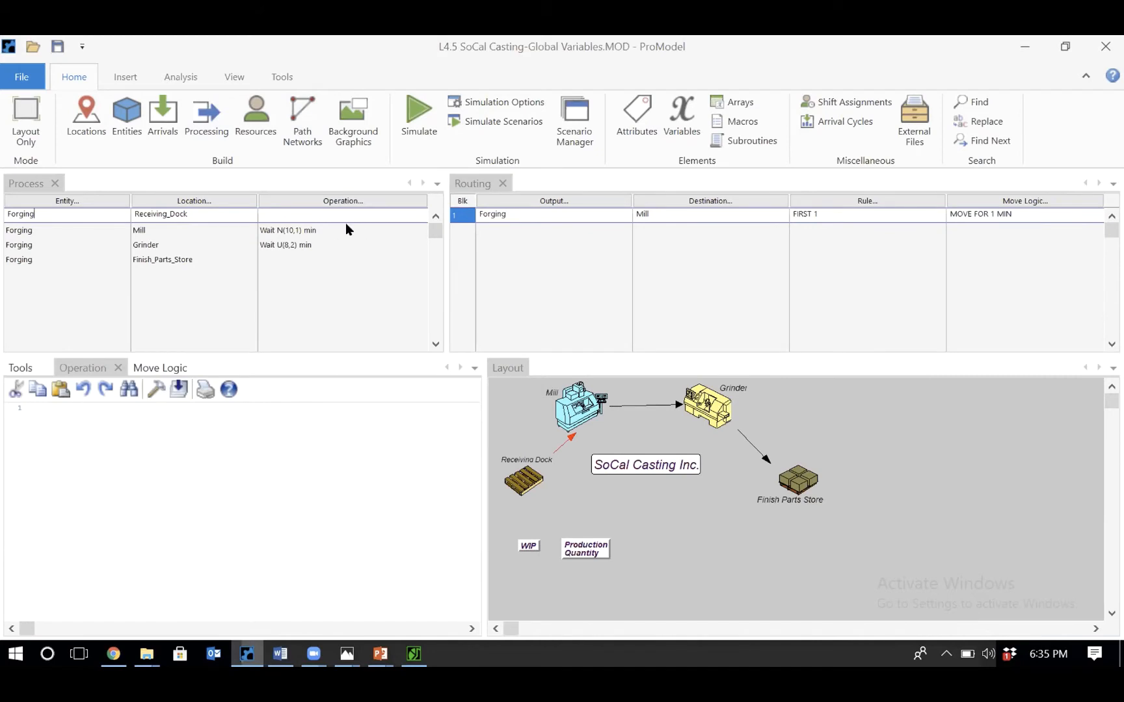
pyautogui.click(681, 116)
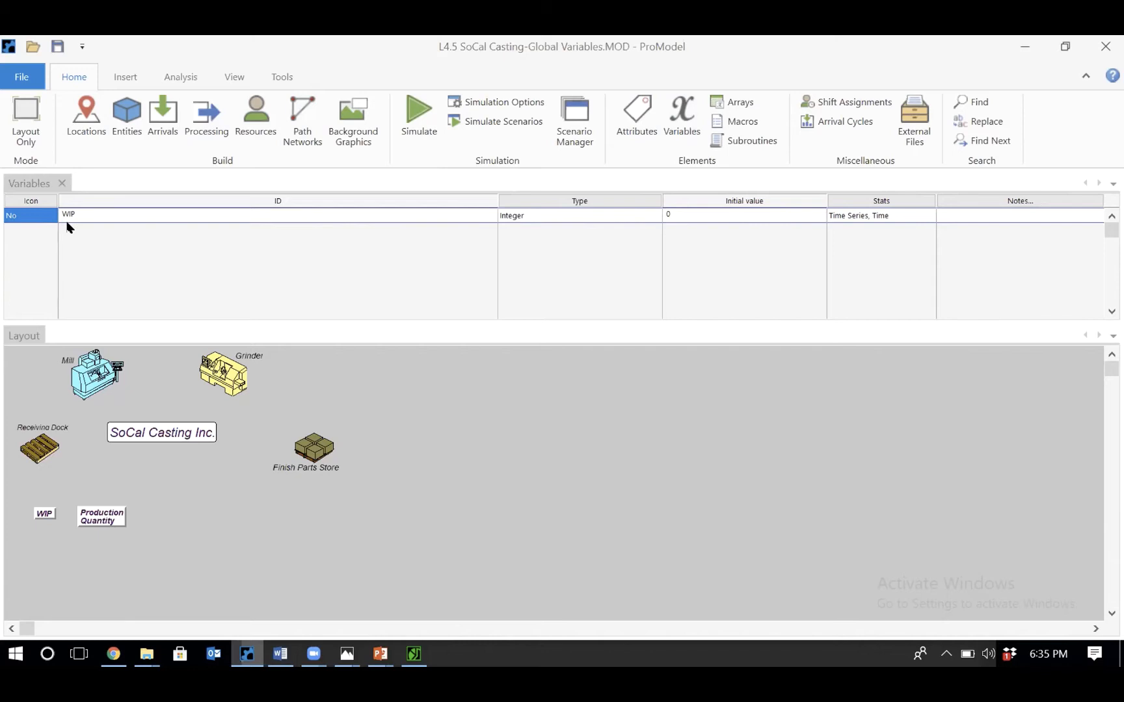
pyautogui.click(207, 124)
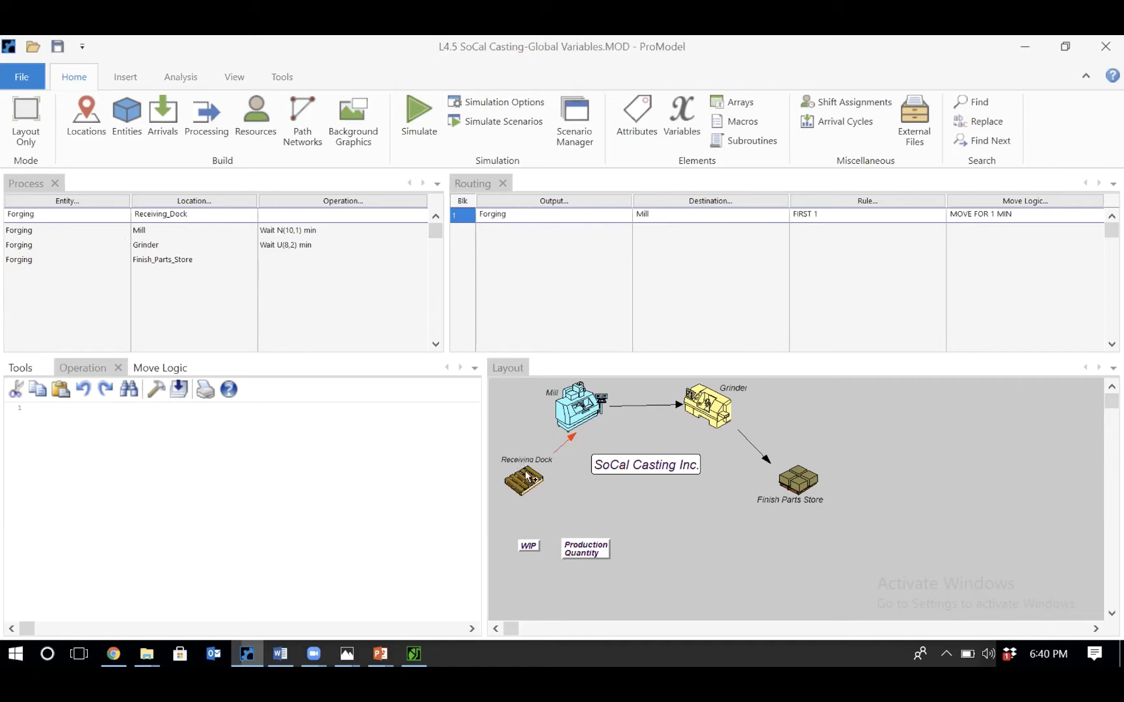
pyautogui.click(290, 211)
pyautogui.write('WIP=WIP+1')
pyautogui.click(286, 210)
pyautogui.click(264, 212)
pyautogui.click(317, 214)
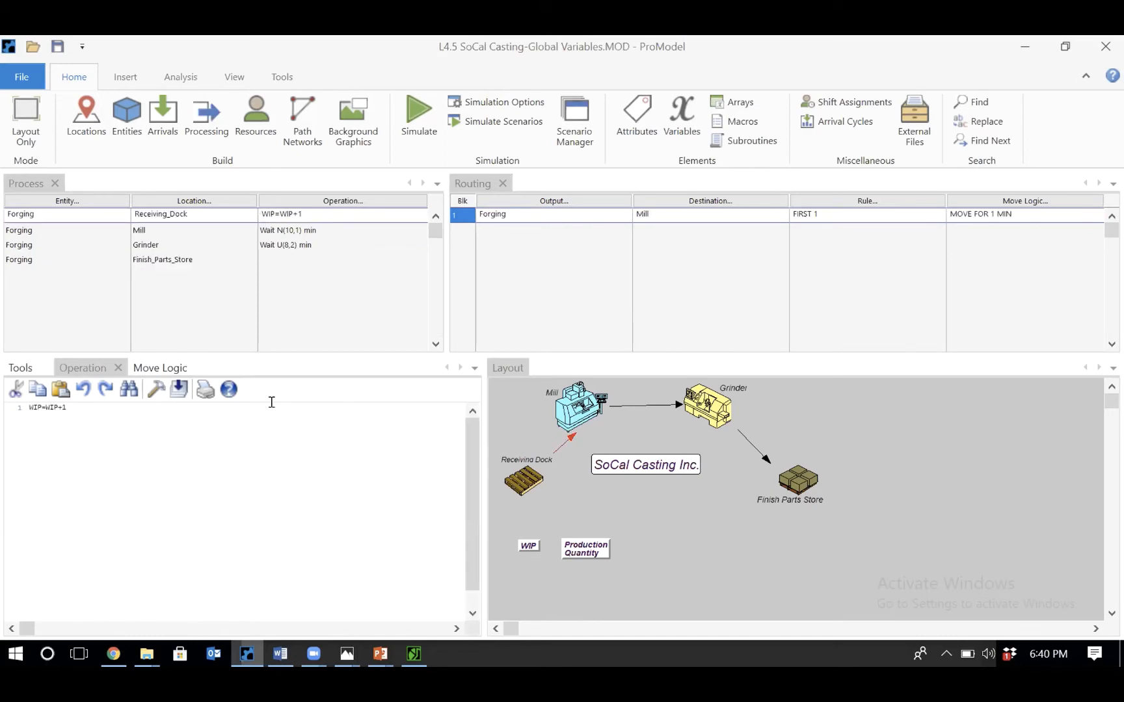
# - Insert a blank line above the WIP=WIP+1 statement in the Receiving_Dock operation logic
pyautogui.click(27, 407)
pyautogui.press('Return')
pyautogui.click(73, 406)
pyautogui.click(198, 477)
pyautogui.click(276, 269)
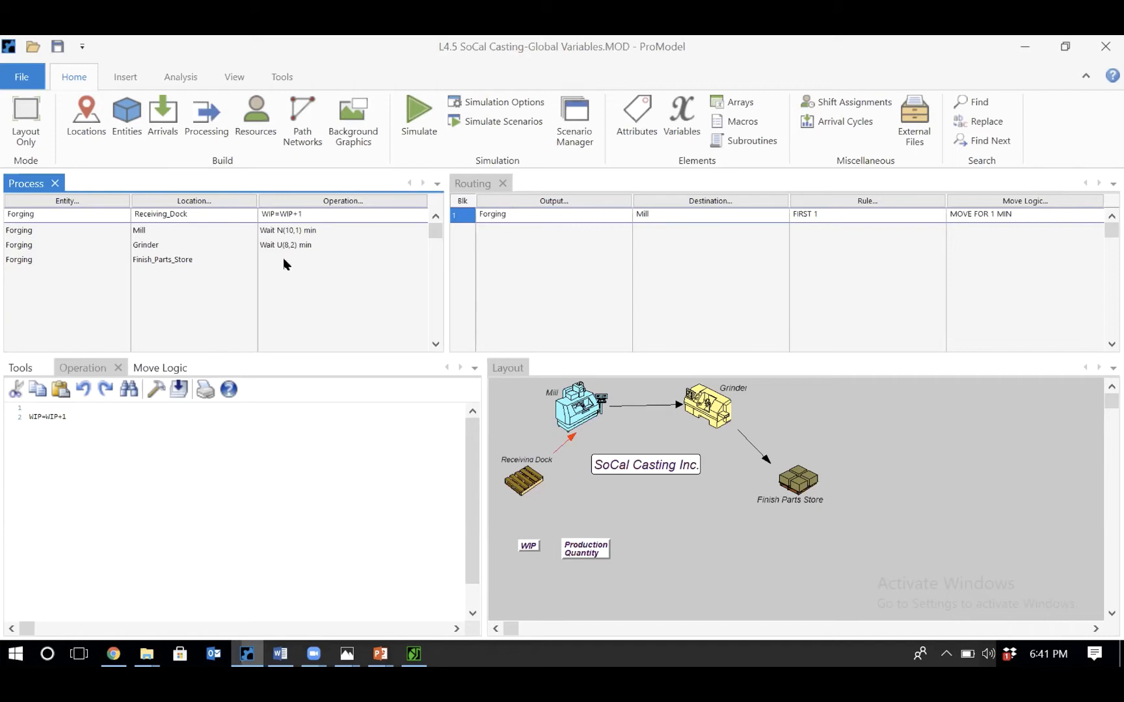
# - Enter WIP=WIP-1 as the operation for Forging at Finish_Parts_Store and save the model
pyautogui.click(283, 258)
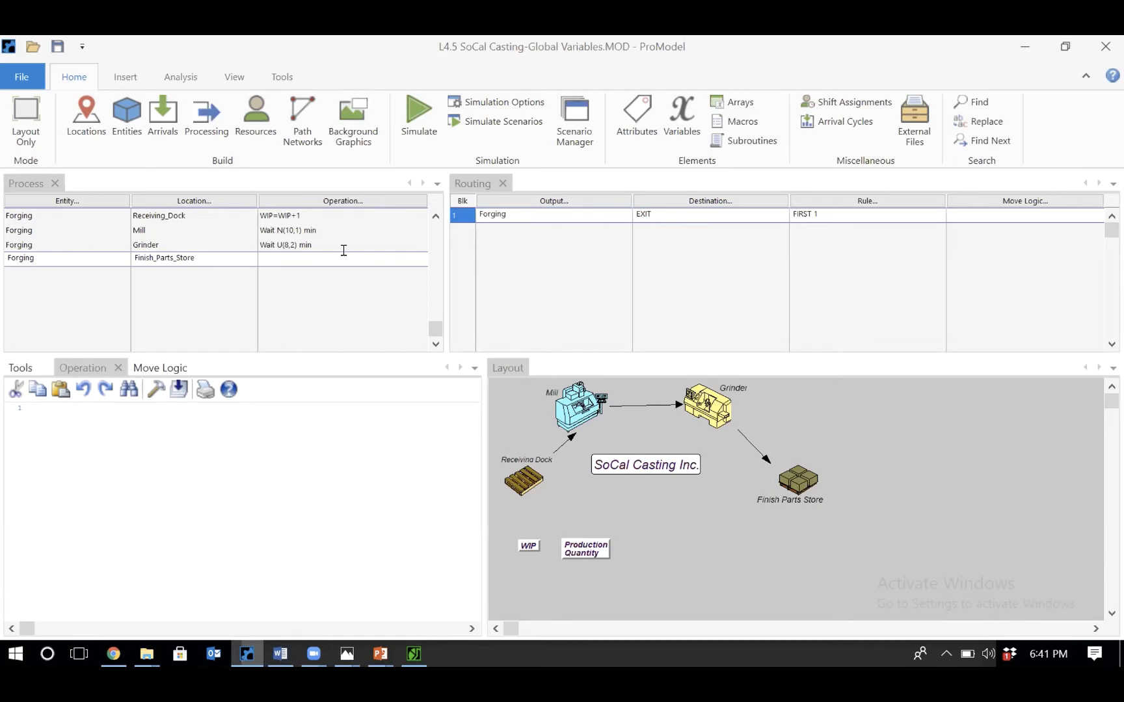
pyautogui.write('WIP=WIP-1')
pyautogui.click(205, 449)
pyautogui.write('WIP=WIP-1')
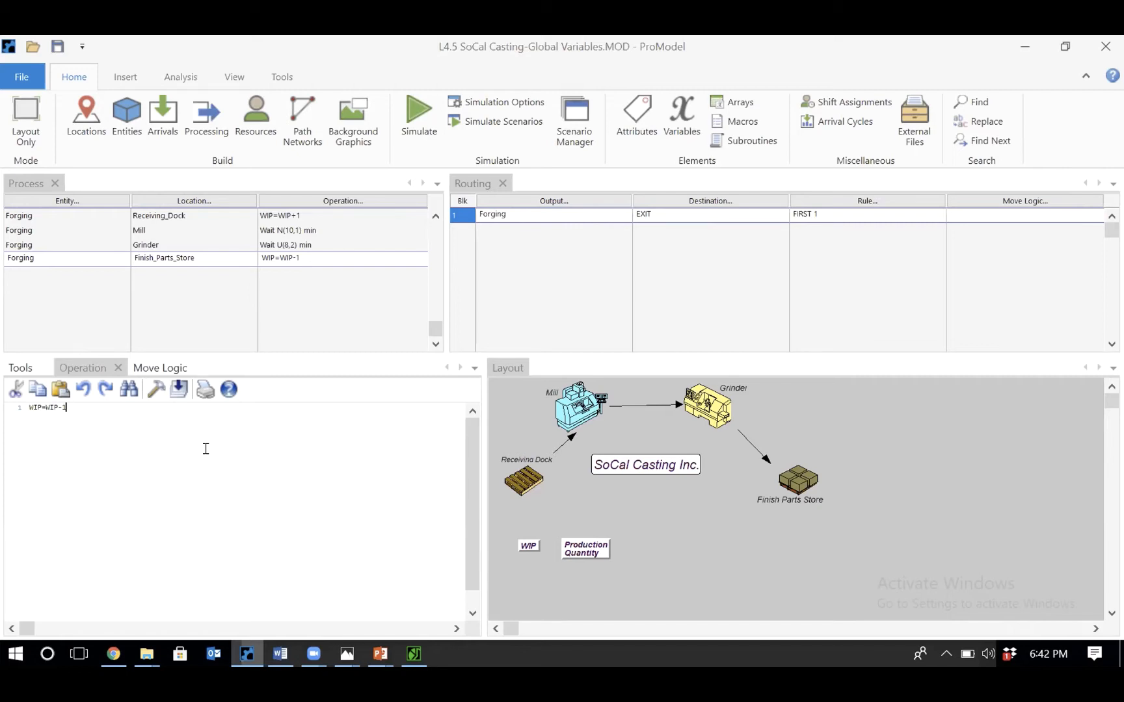
pyautogui.click(55, 50)
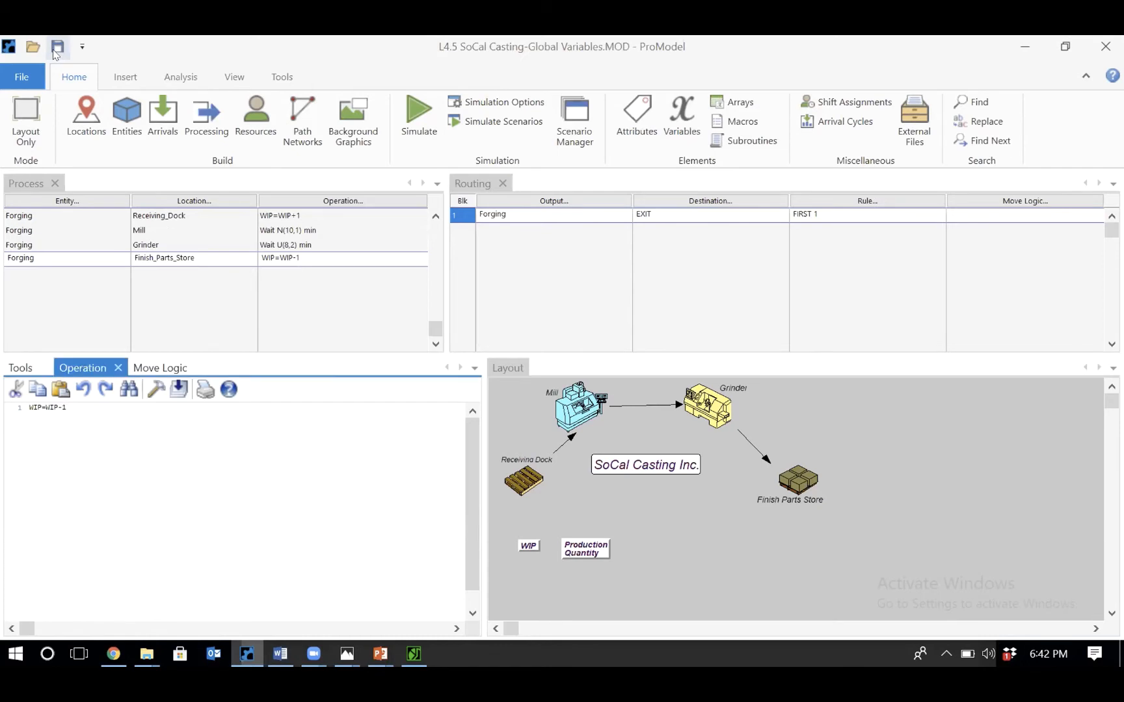
pyautogui.click(188, 491)
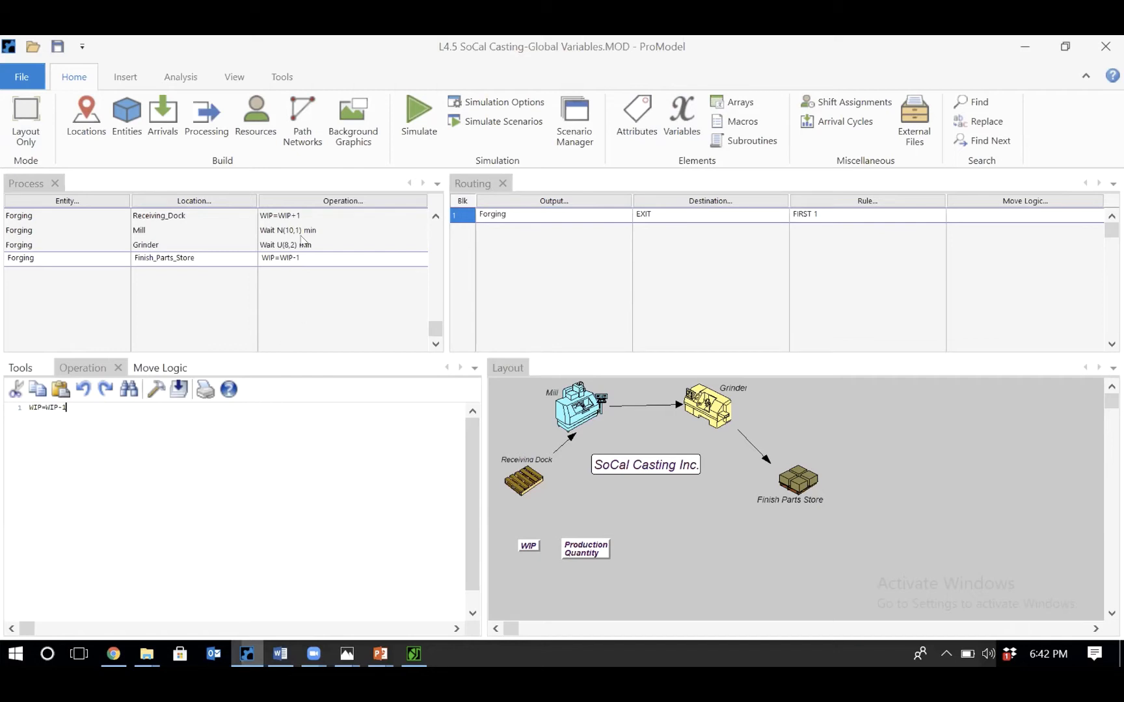
# - Compare the WIP statements at Receiving_Dock and Finish_Parts_Store, and check the model's simulation report in Output Viewer
pyautogui.click(313, 217)
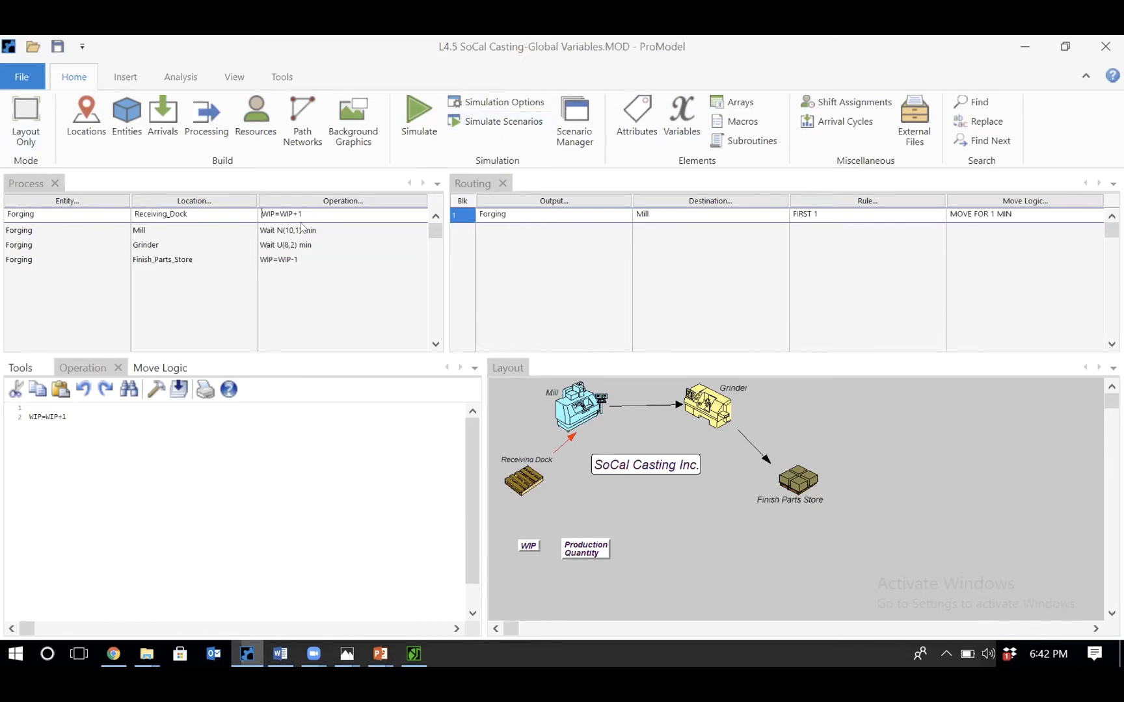
pyautogui.click(330, 259)
pyautogui.click(317, 214)
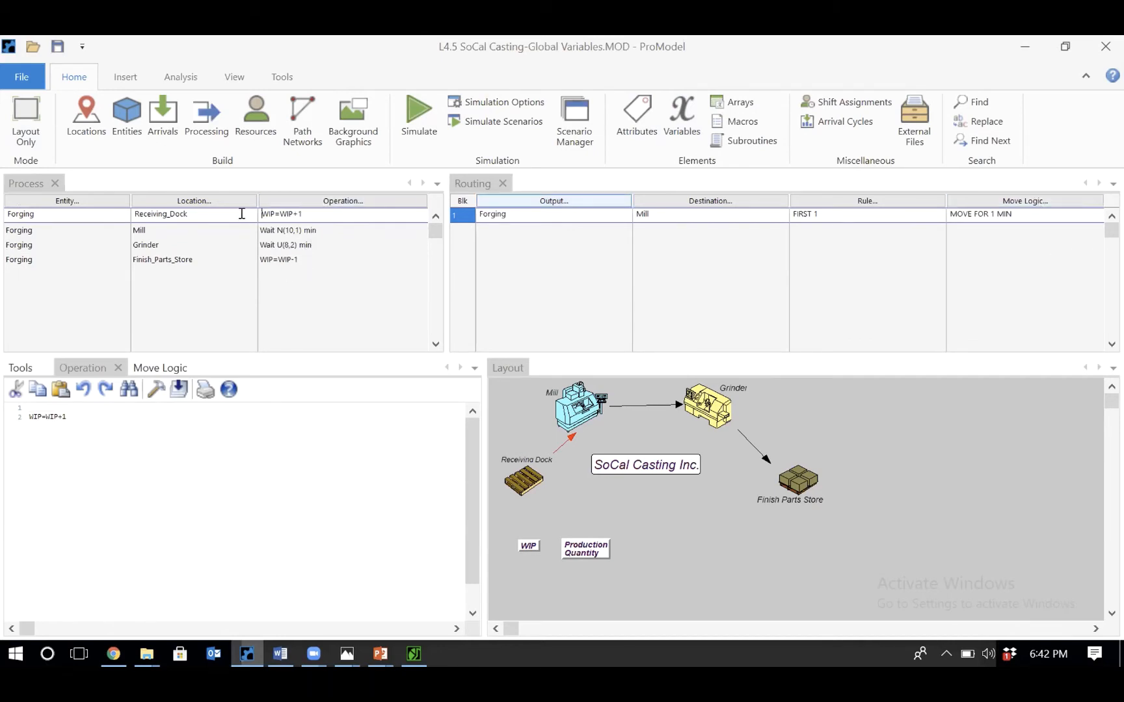
pyautogui.click(167, 116)
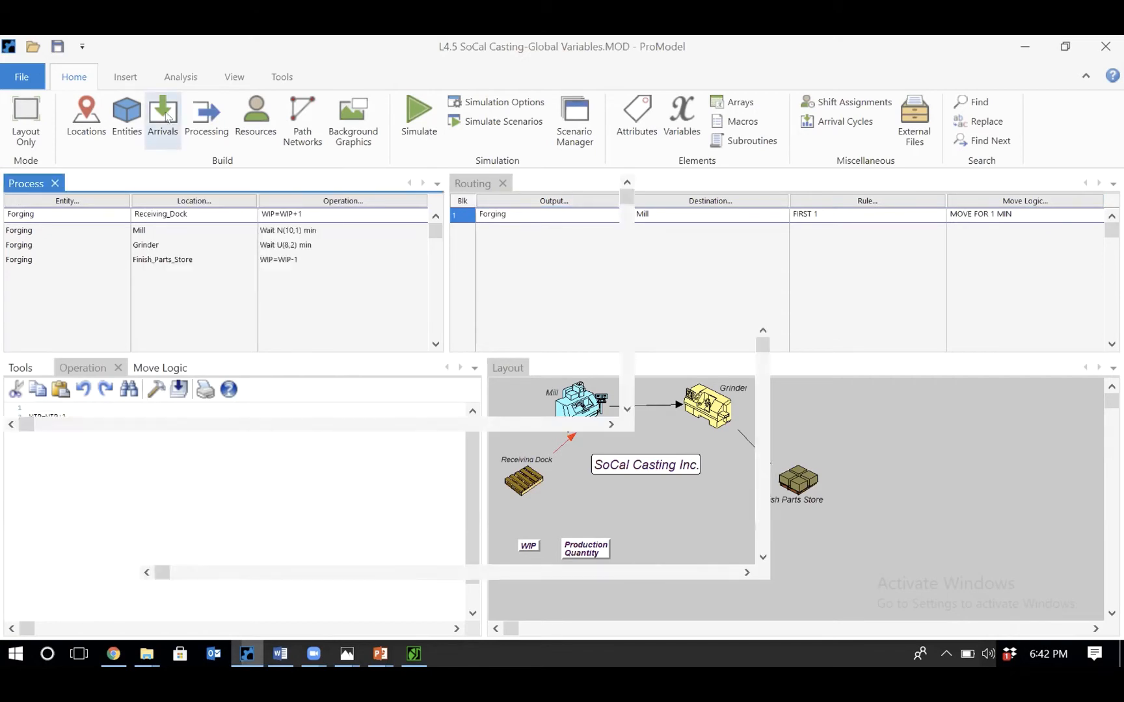
pyautogui.click(215, 121)
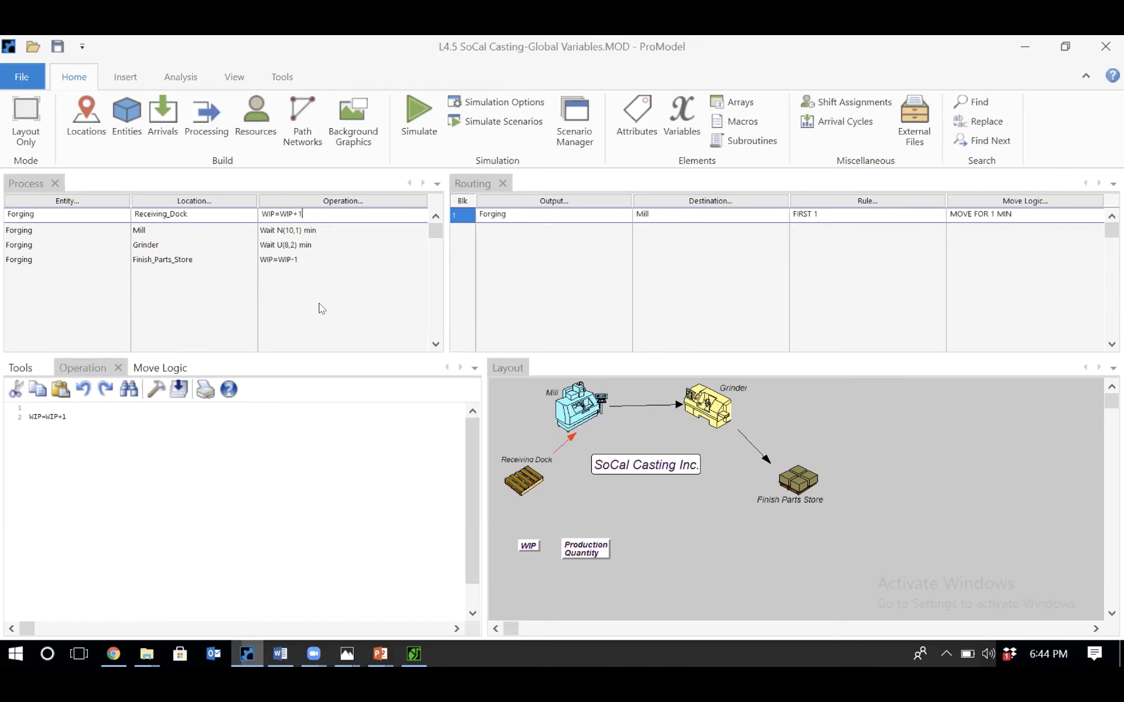
pyautogui.click(410, 655)
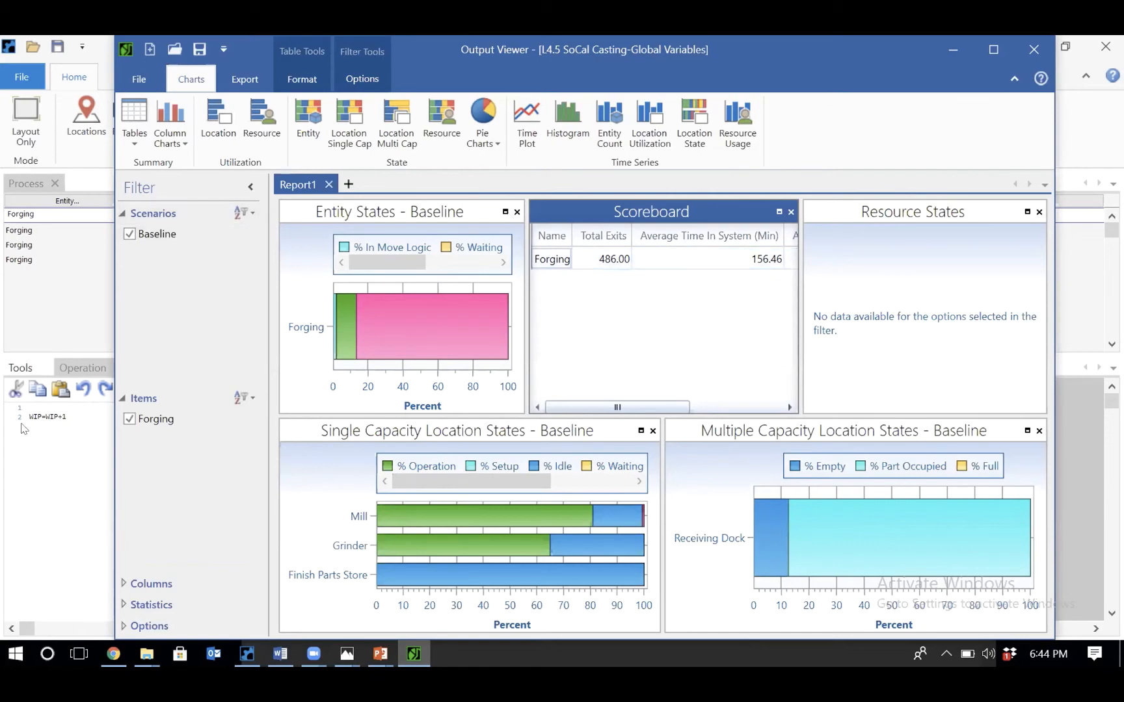
pyautogui.click(22, 492)
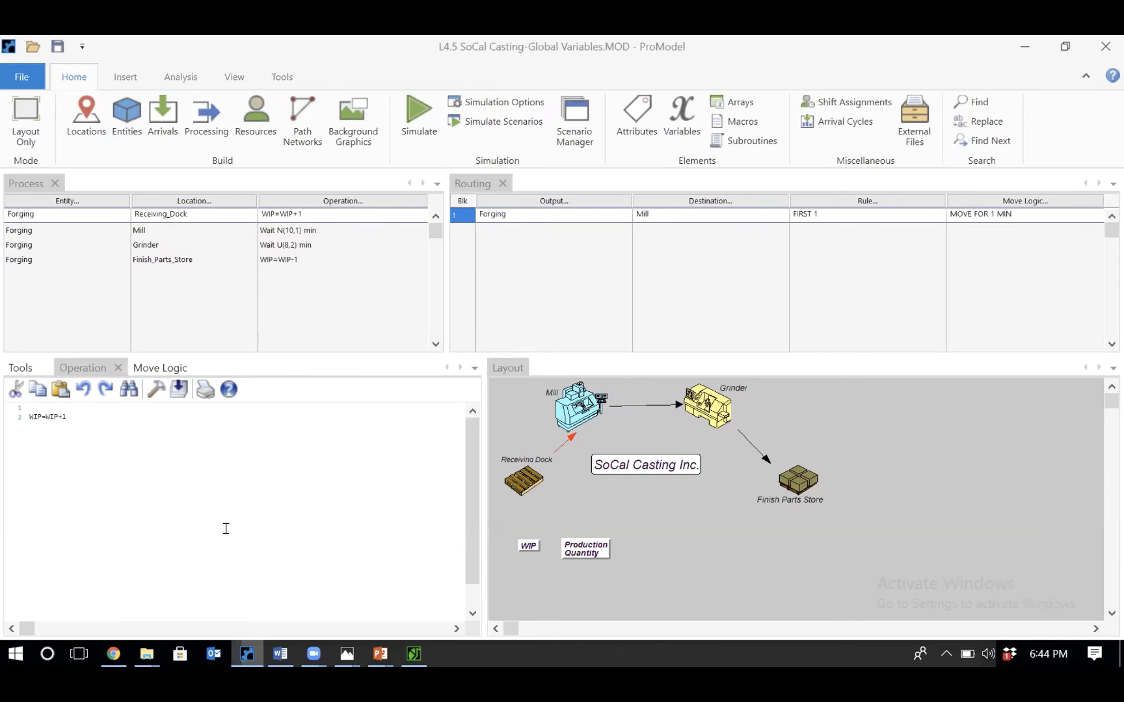
# - Define a second global variable named Quantity_Processed with type Integer and initial value 0
pyautogui.click(684, 121)
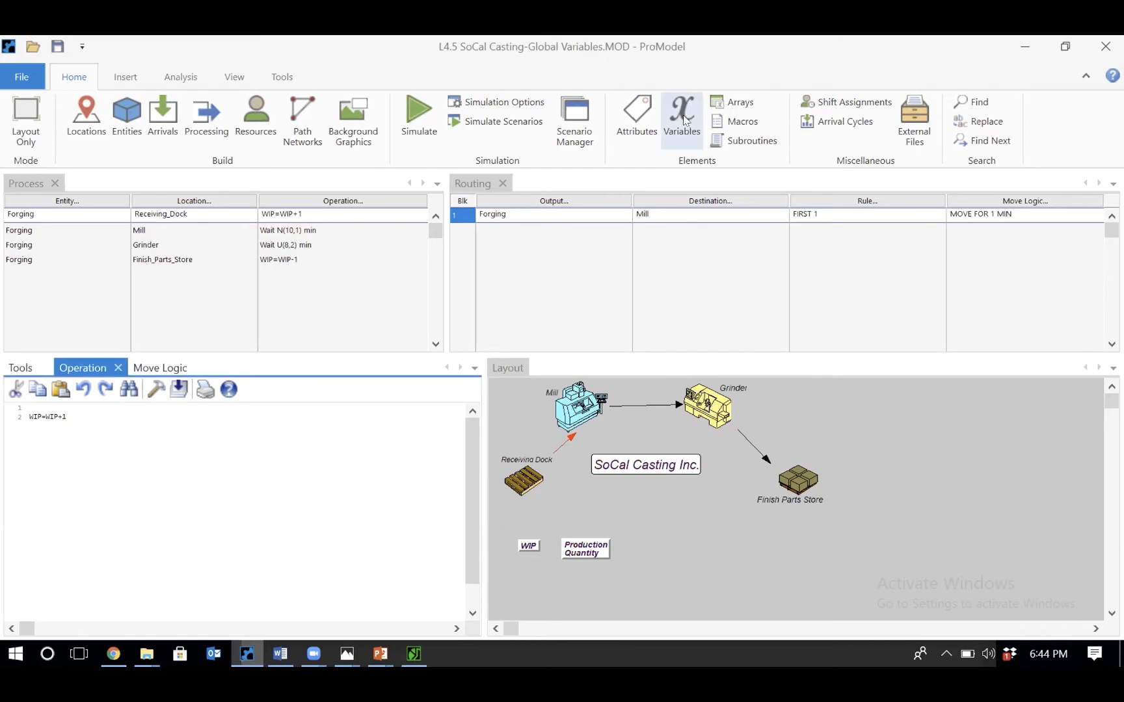
pyautogui.click(151, 211)
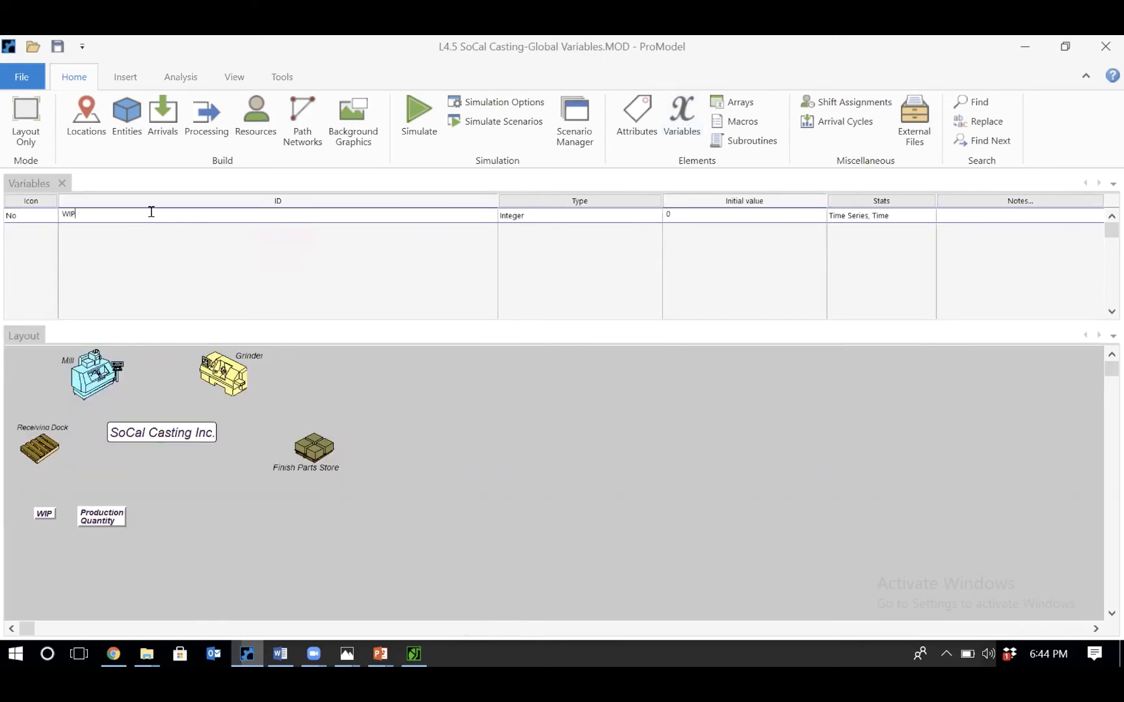
pyautogui.press('Return')
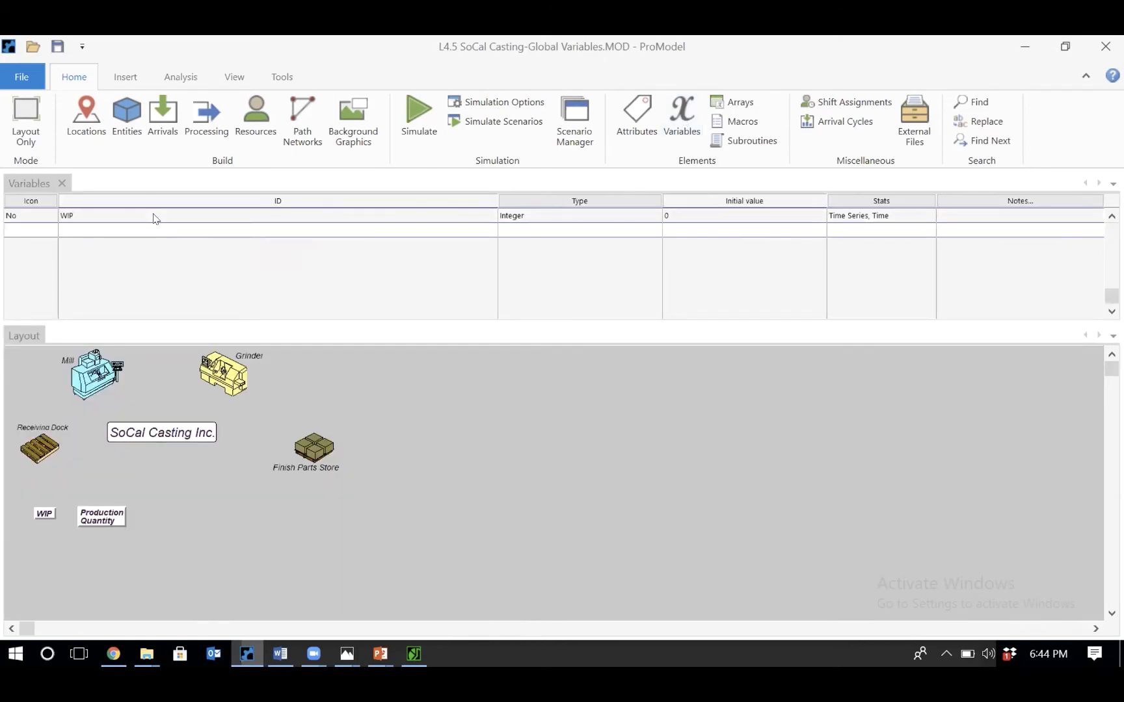
pyautogui.write('Quantity_Processed')
pyautogui.click(131, 214)
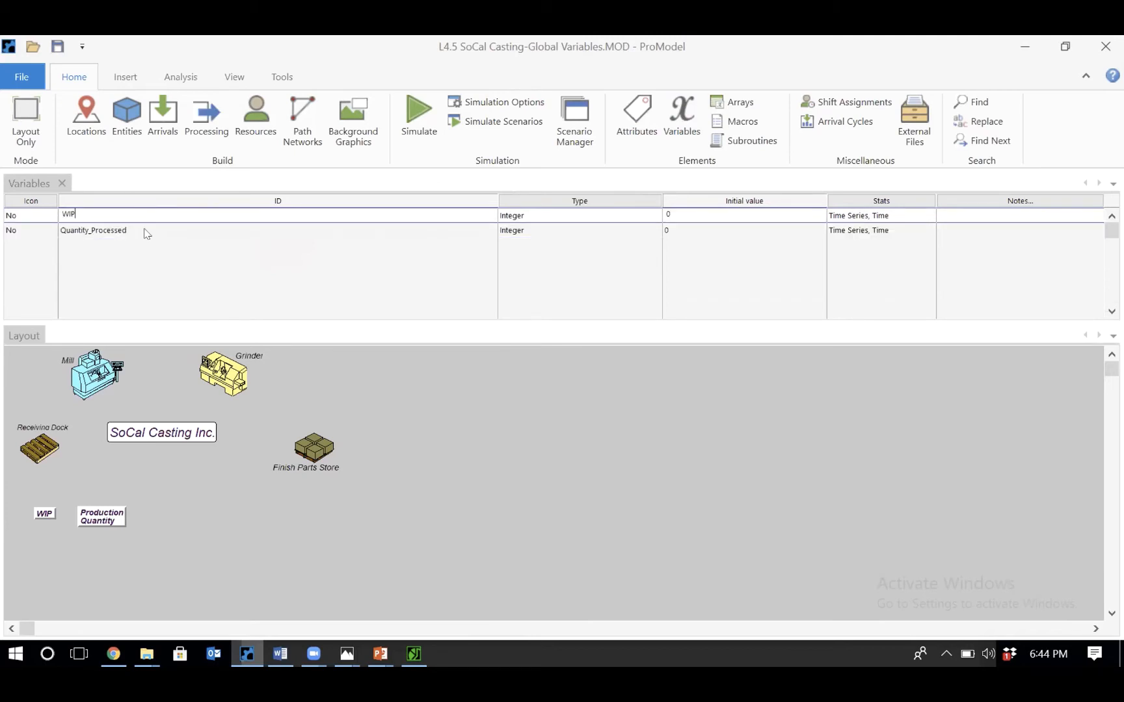
pyautogui.click(143, 228)
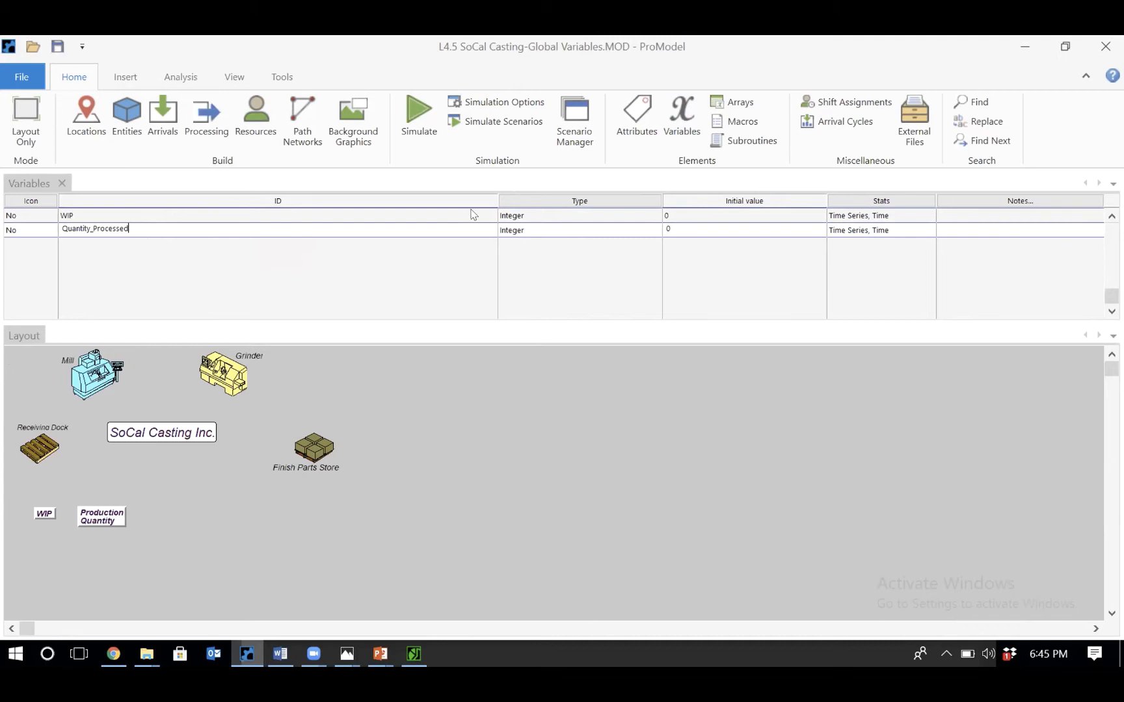
# - Compare the defined global variables with the process logic that uses them, including in the Southern_California_Forging-Variables model
pyautogui.click(209, 109)
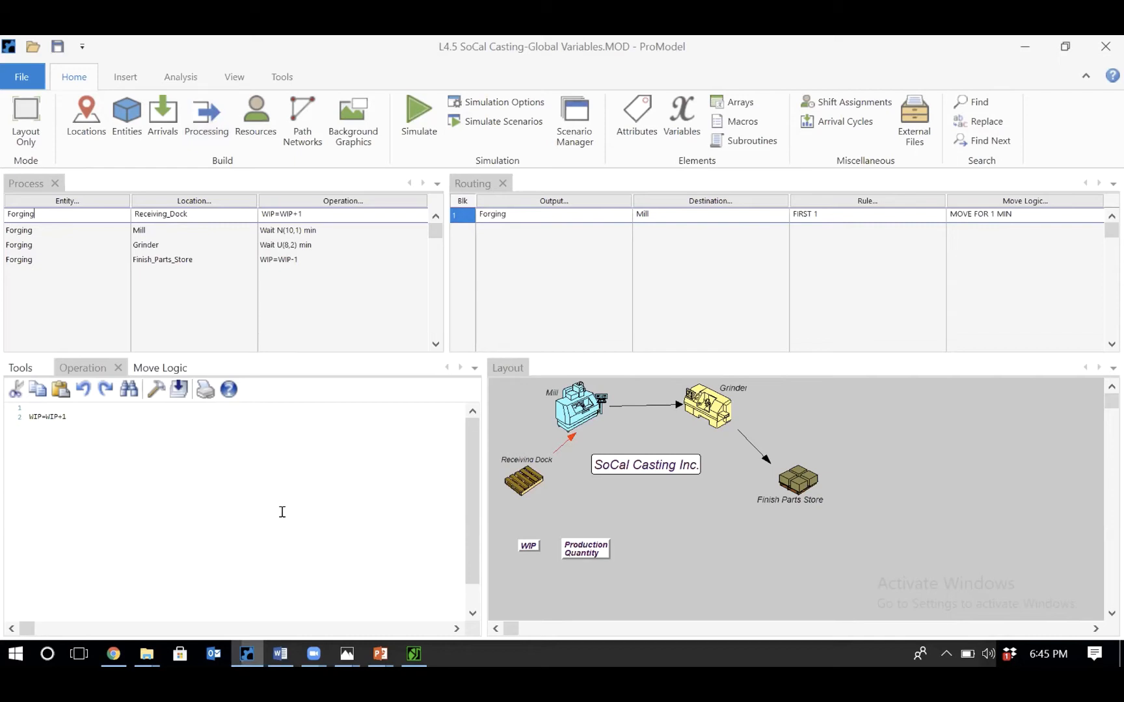
pyautogui.click(683, 118)
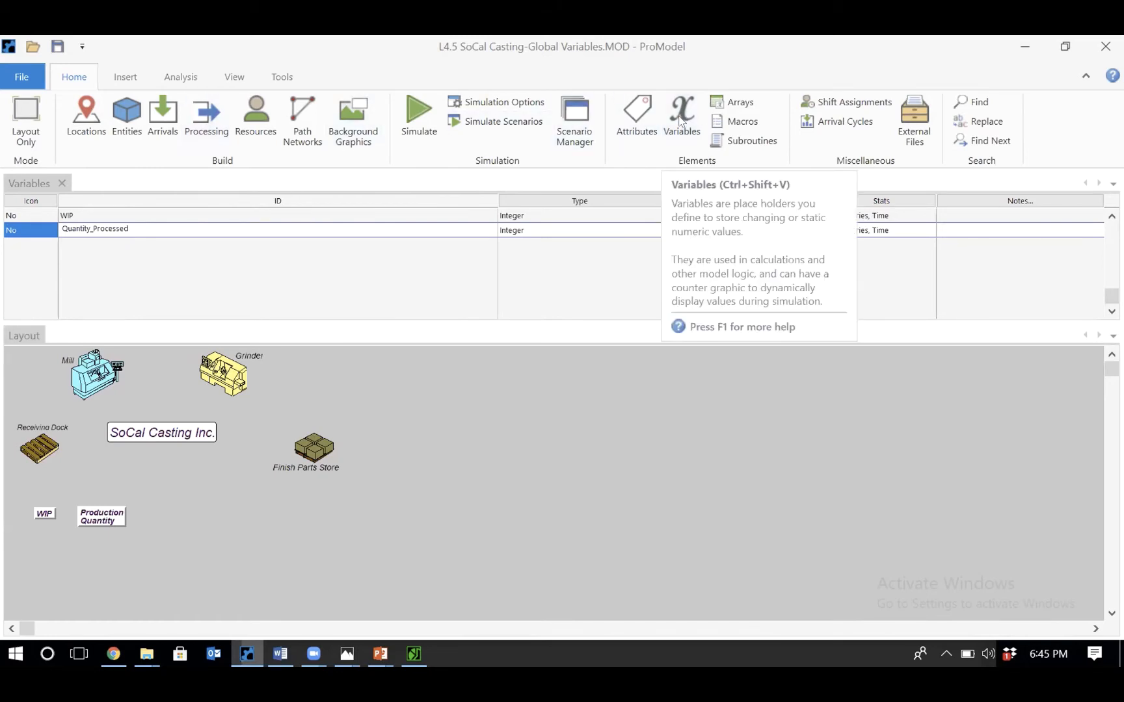
pyautogui.click(205, 115)
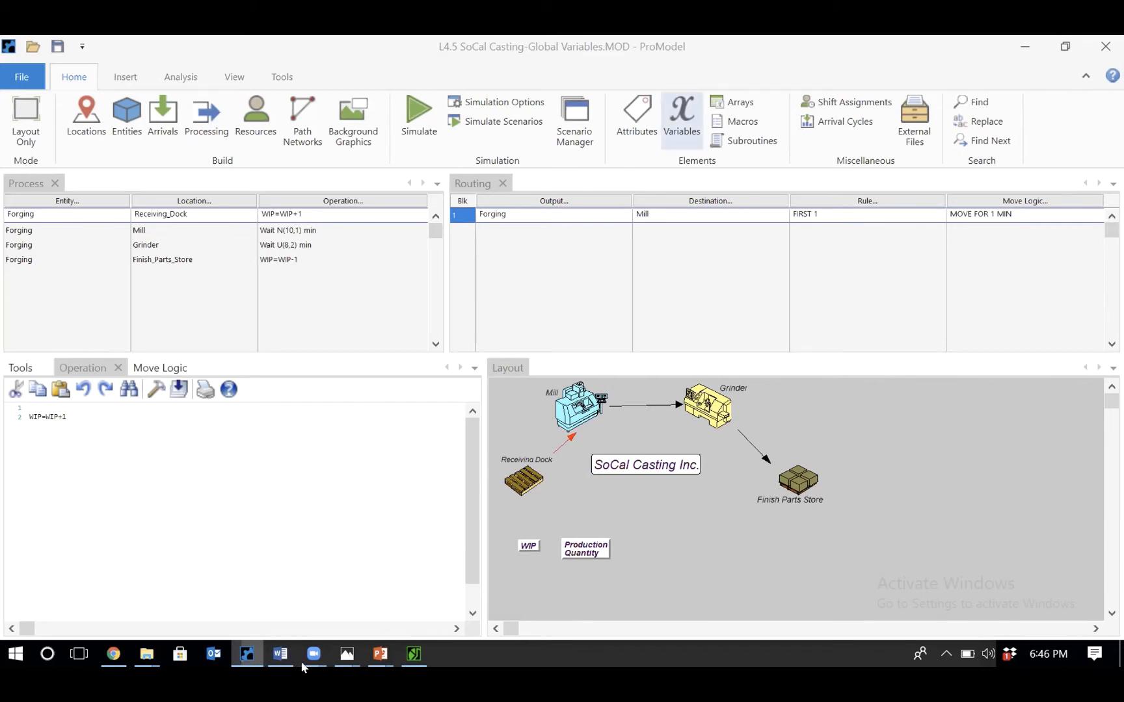
pyautogui.moveTo(307, 659)
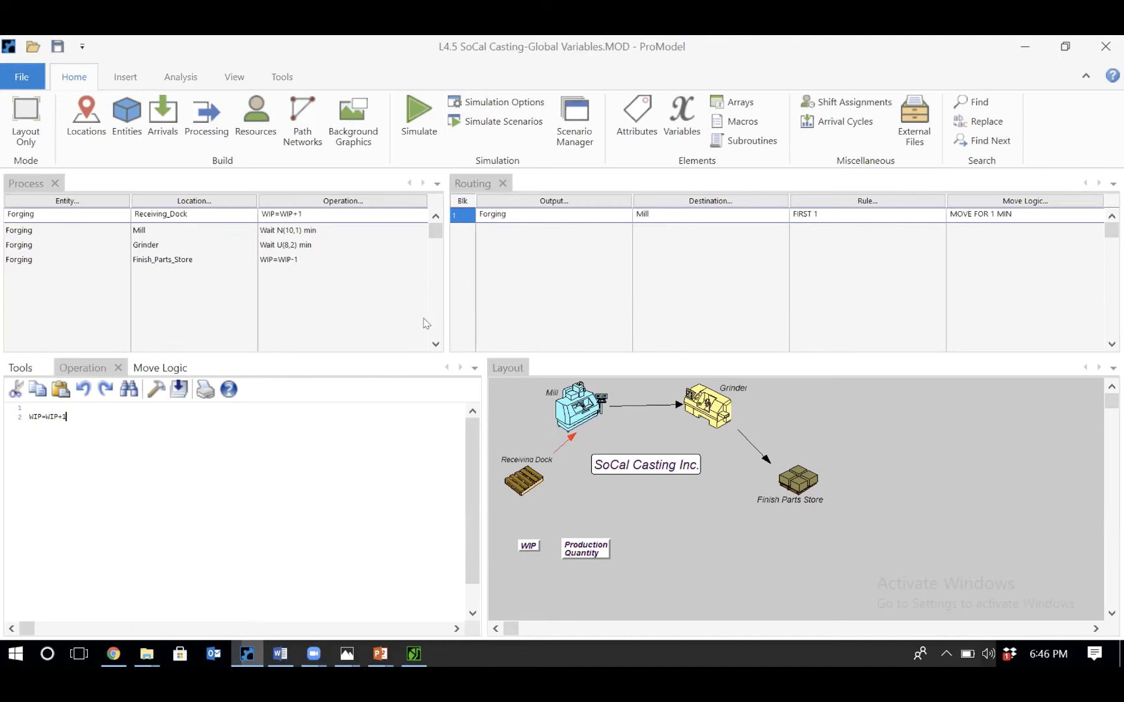
pyautogui.click(668, 139)
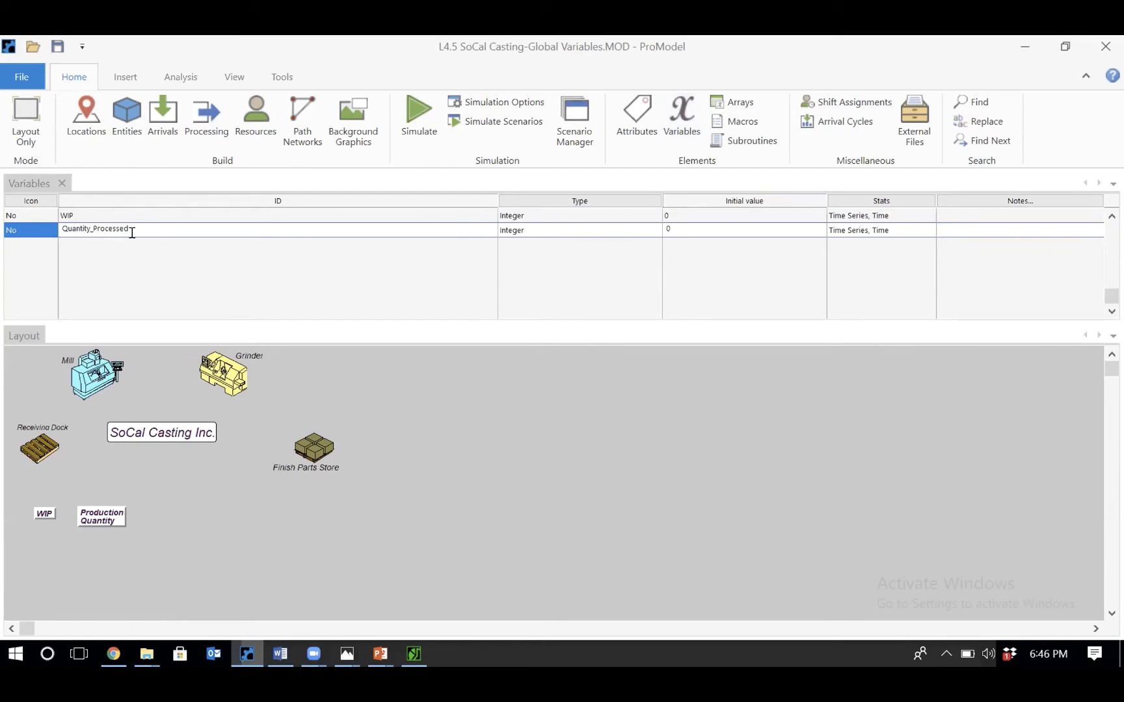
pyautogui.click(207, 119)
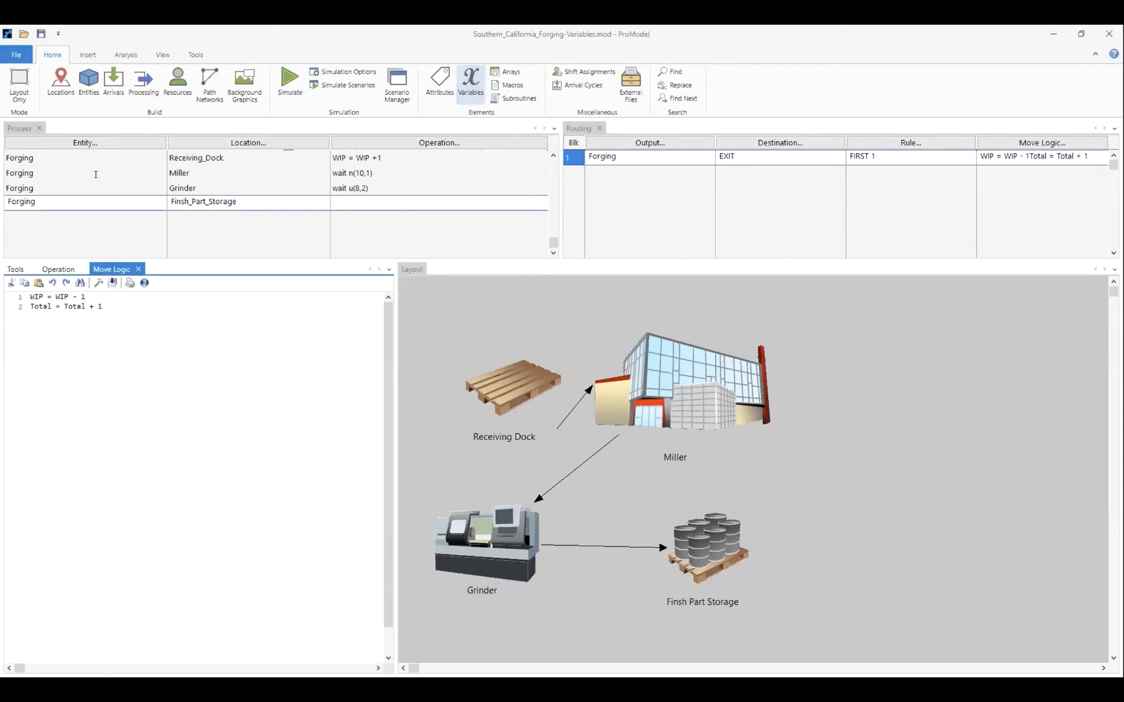
pyautogui.click(470, 83)
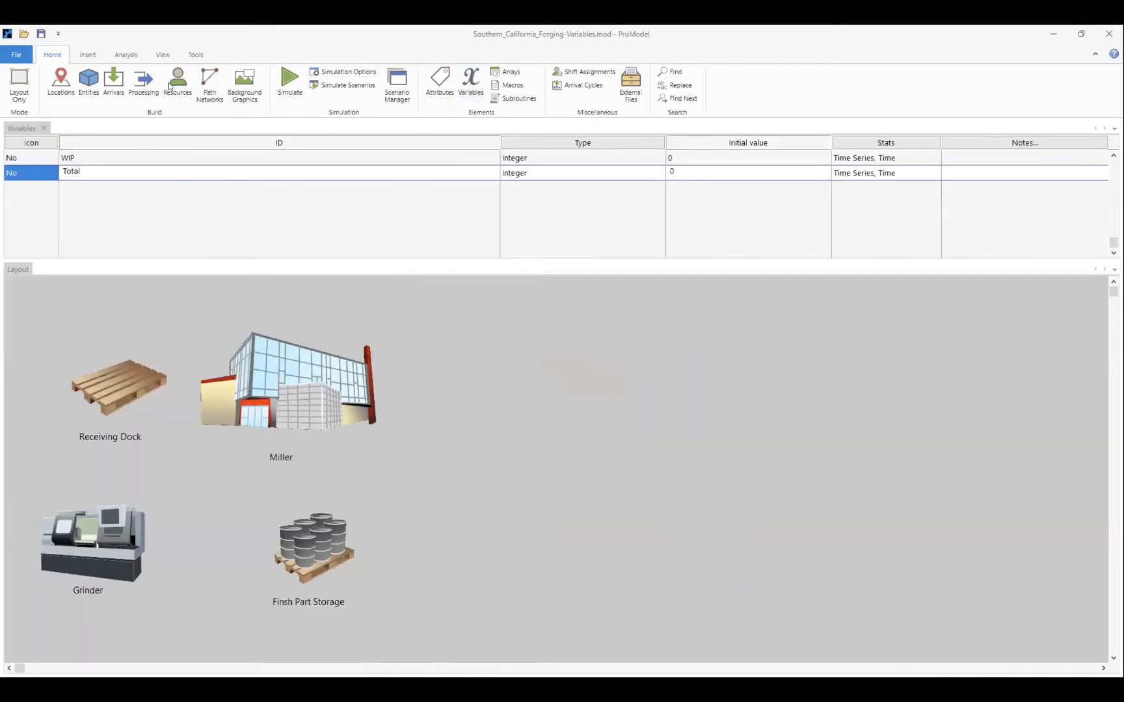
pyautogui.click(143, 81)
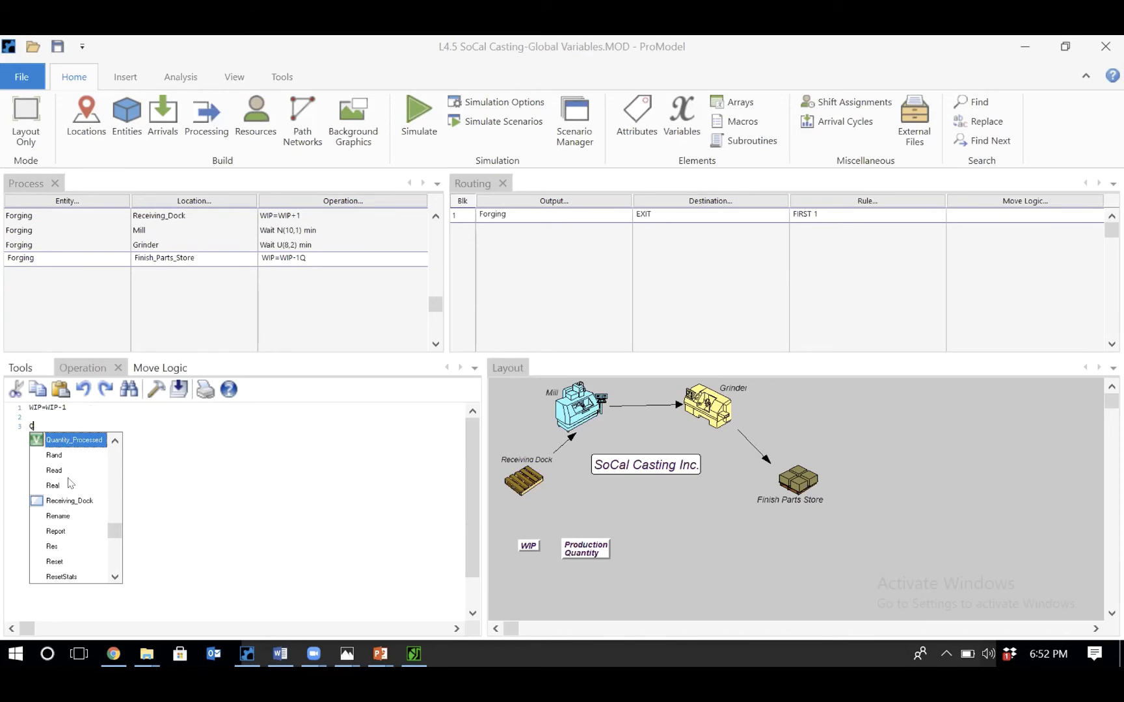
# - Add Quantity_Processed=Quantity_Processed+1 below WIP=WIP-1 in the Finish_Parts_Store operation logic and save the model
pyautogui.doubleClick(76, 440)
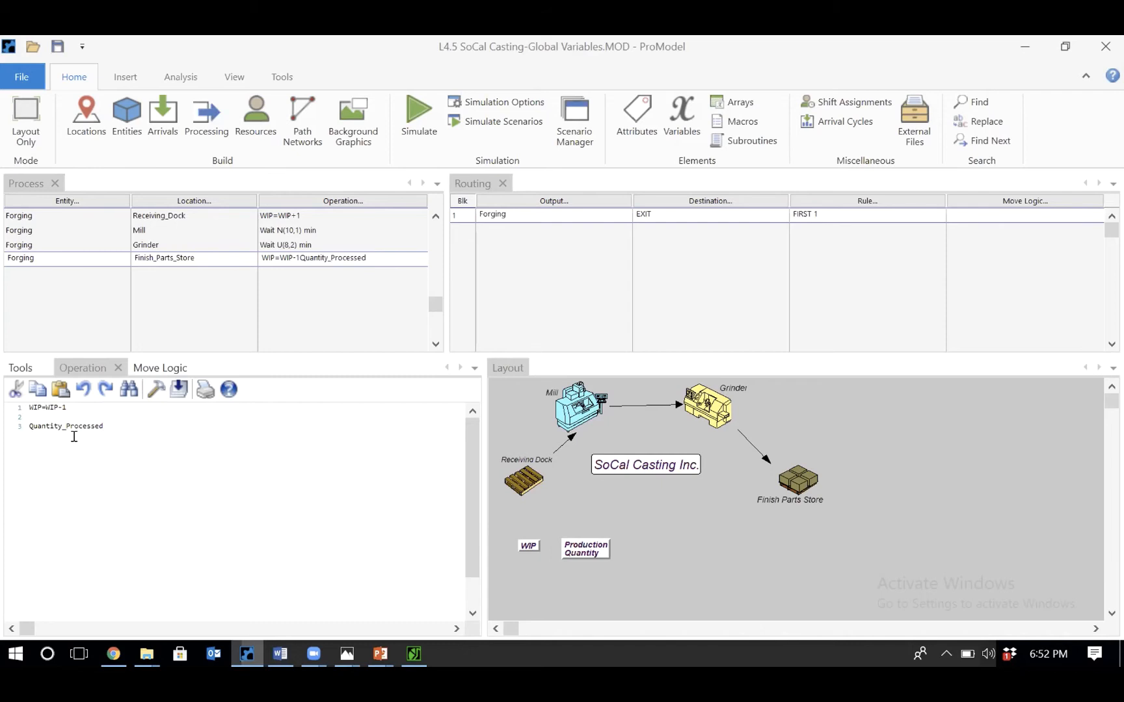
pyautogui.write('=Q')
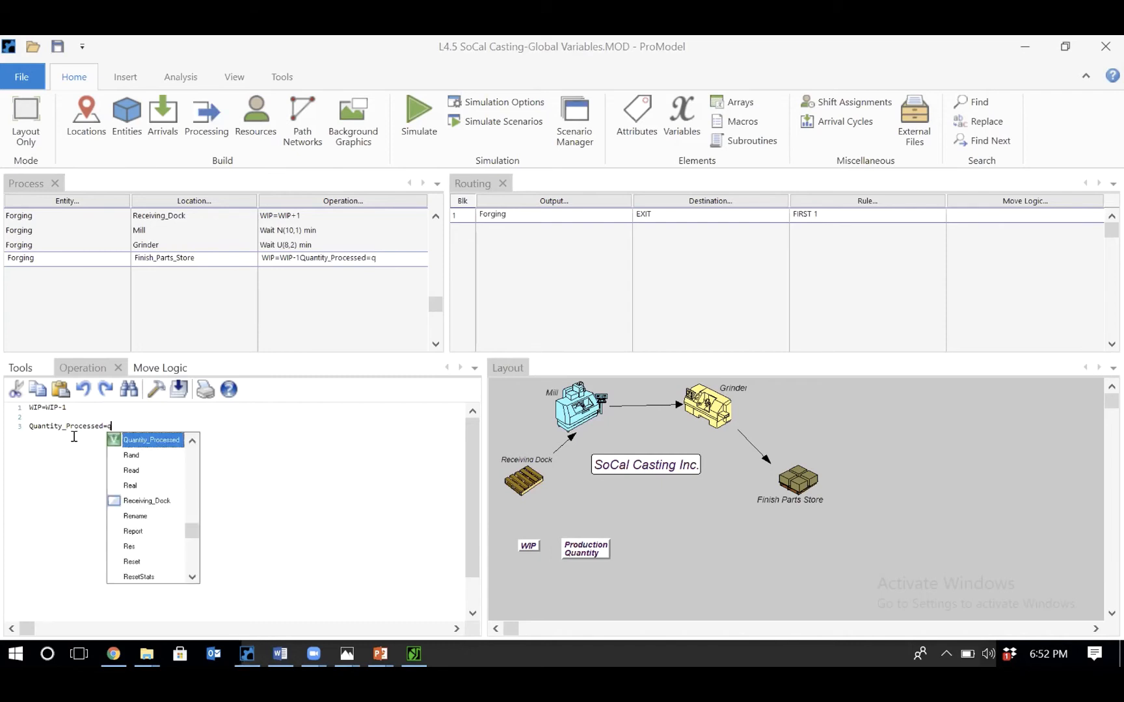
pyautogui.doubleClick(142, 431)
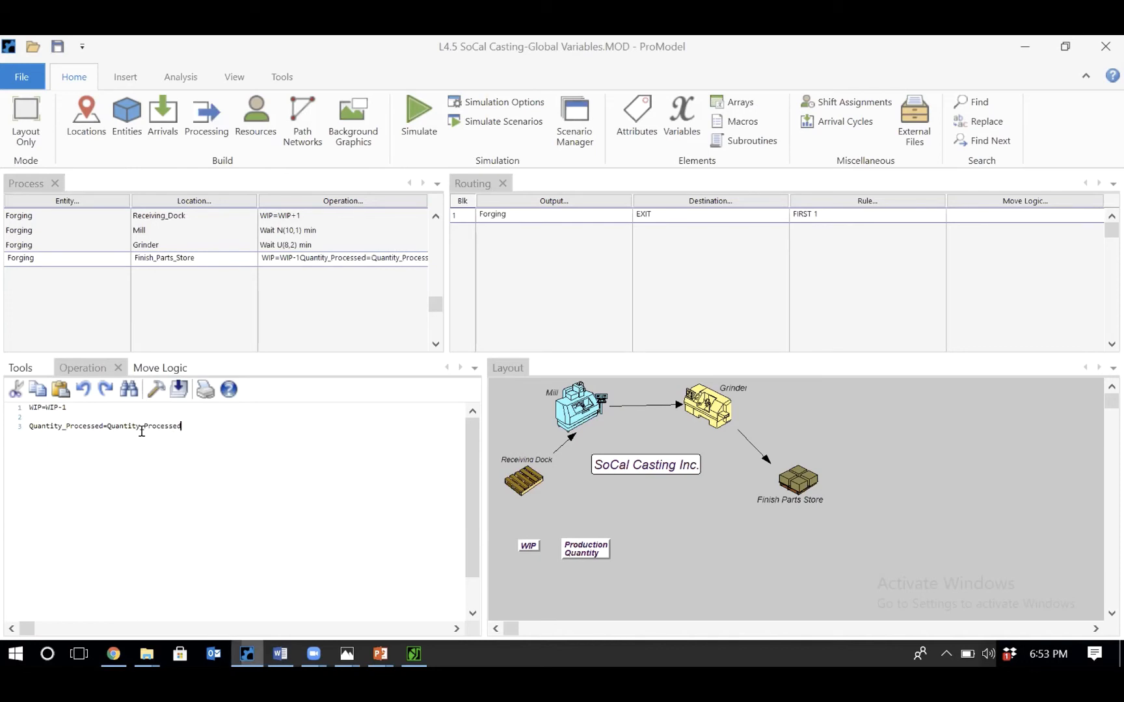
pyautogui.write('+1')
pyautogui.click(53, 49)
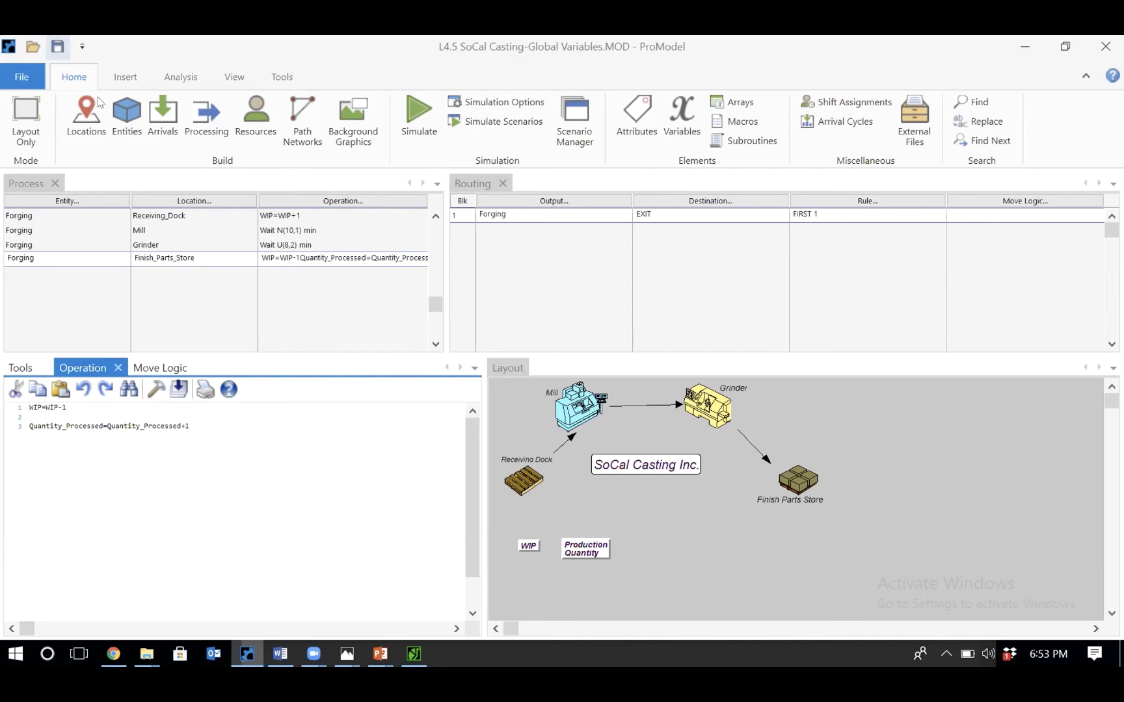
pyautogui.click(210, 450)
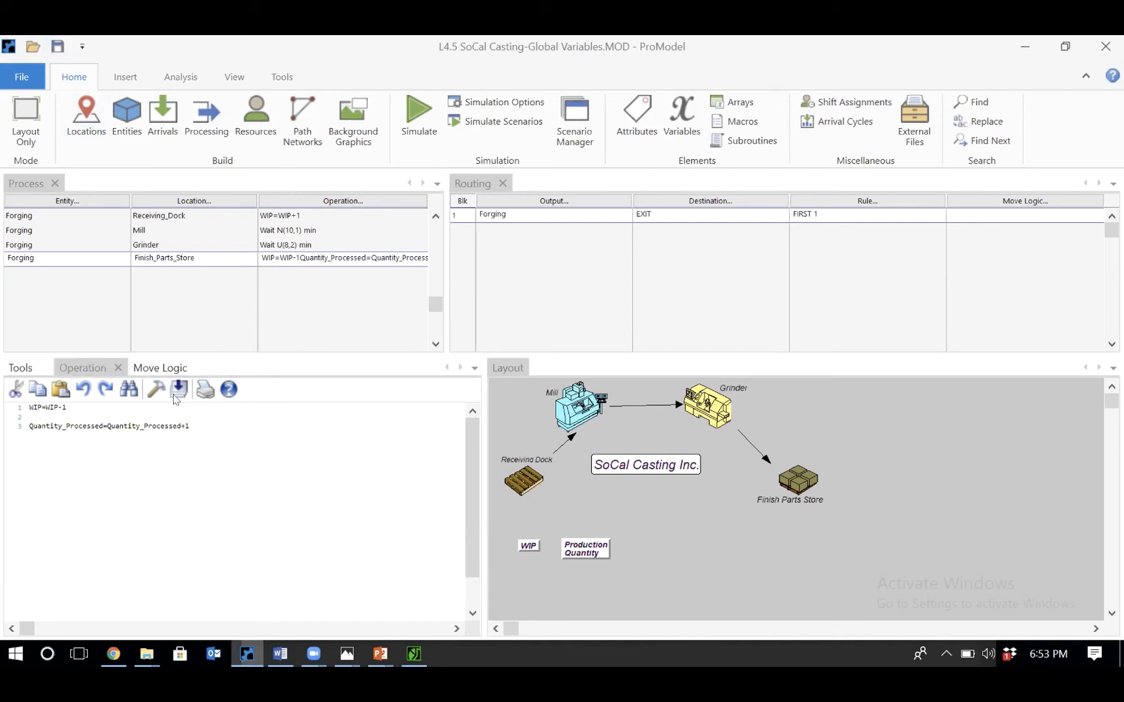
# - Replace the WIP=WIP+1 statement in the Receiving_Dock operation logic with Inc WIP
pyautogui.click(303, 214)
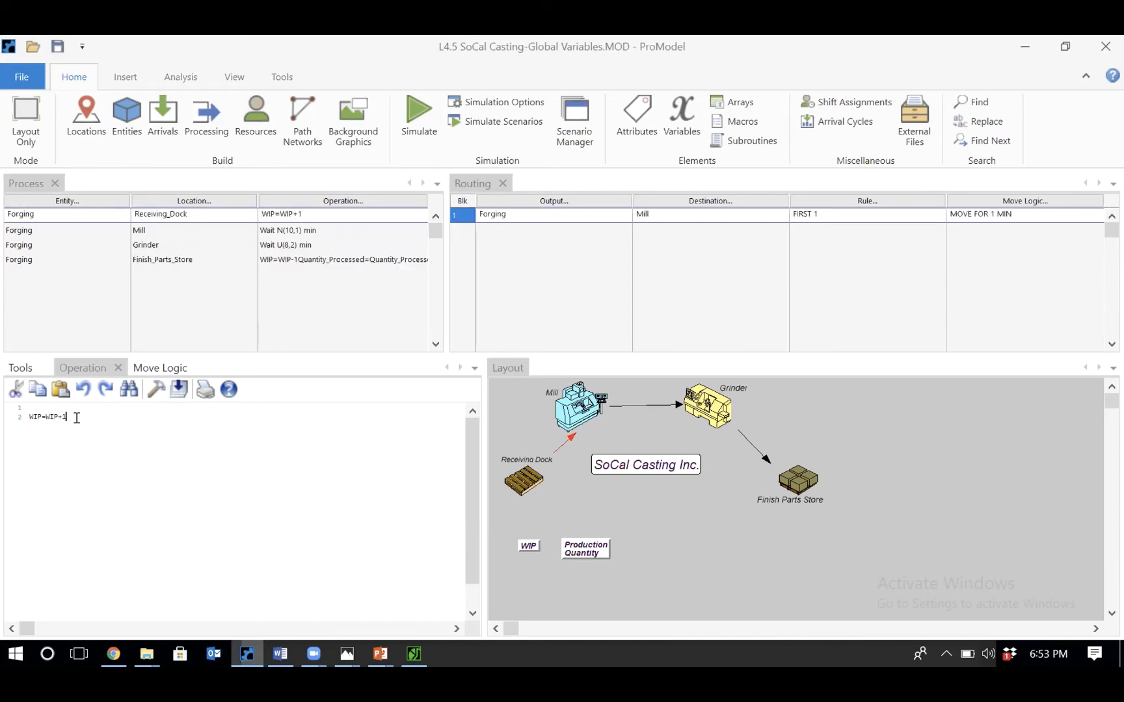
pyautogui.press('Return')
pyautogui.press('Return')
pyautogui.press('Return')
pyautogui.write('Inc ')
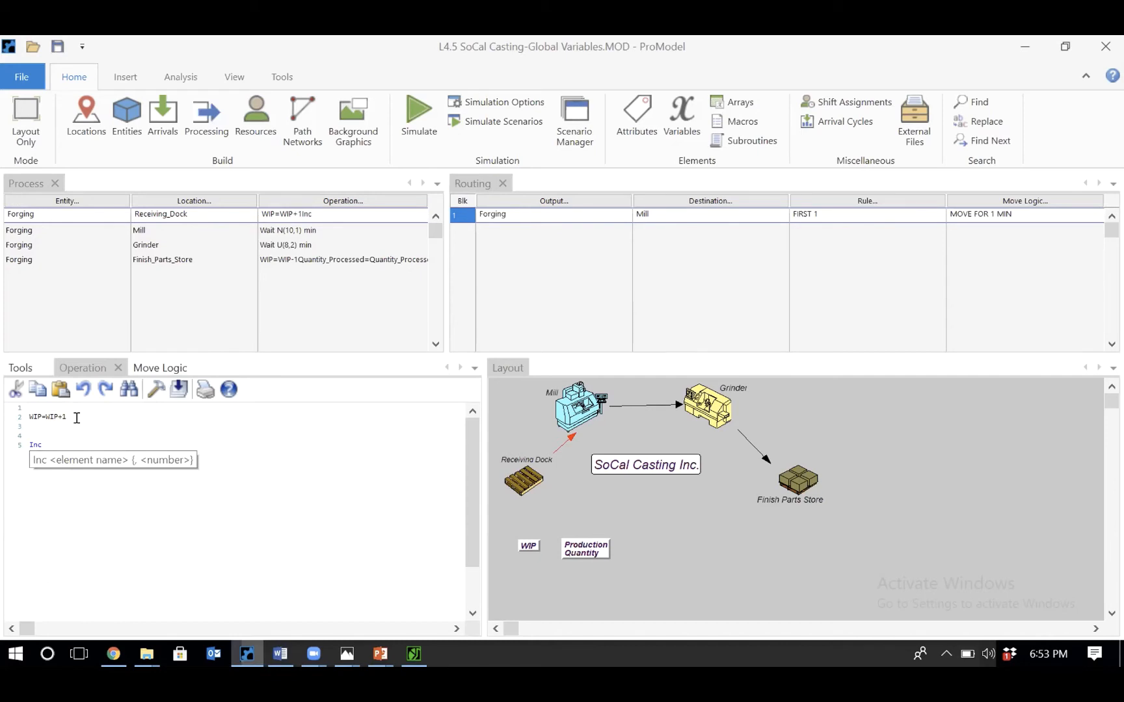
pyautogui.write('WIP')
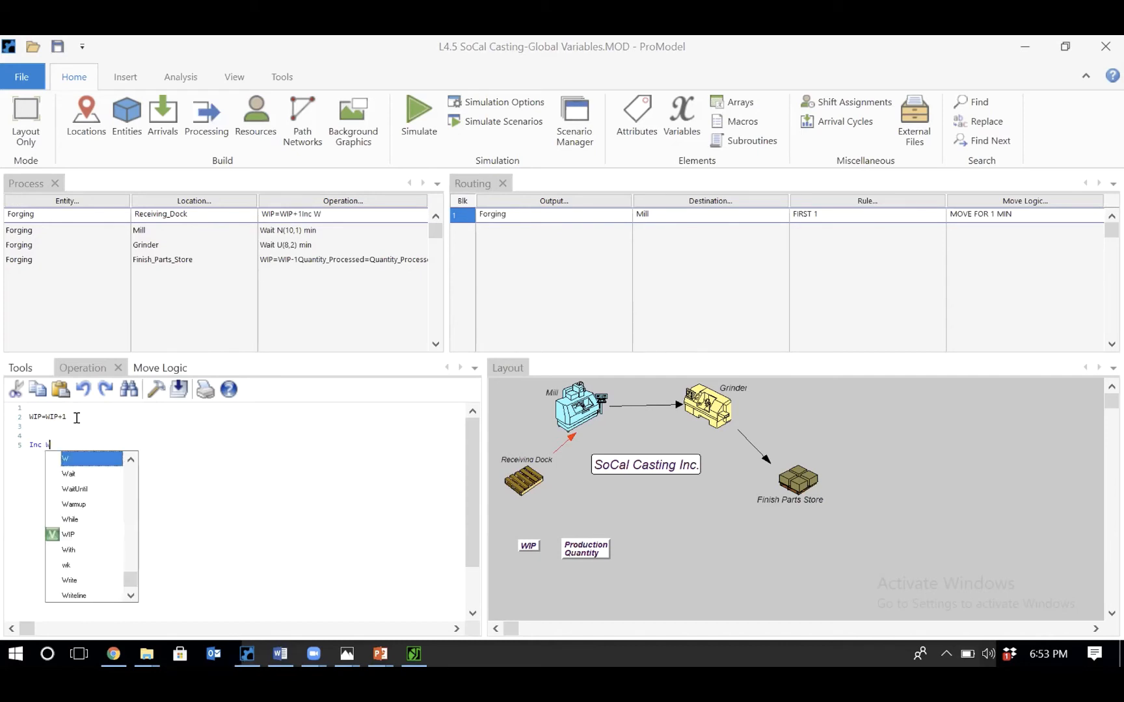
pyautogui.click(217, 464)
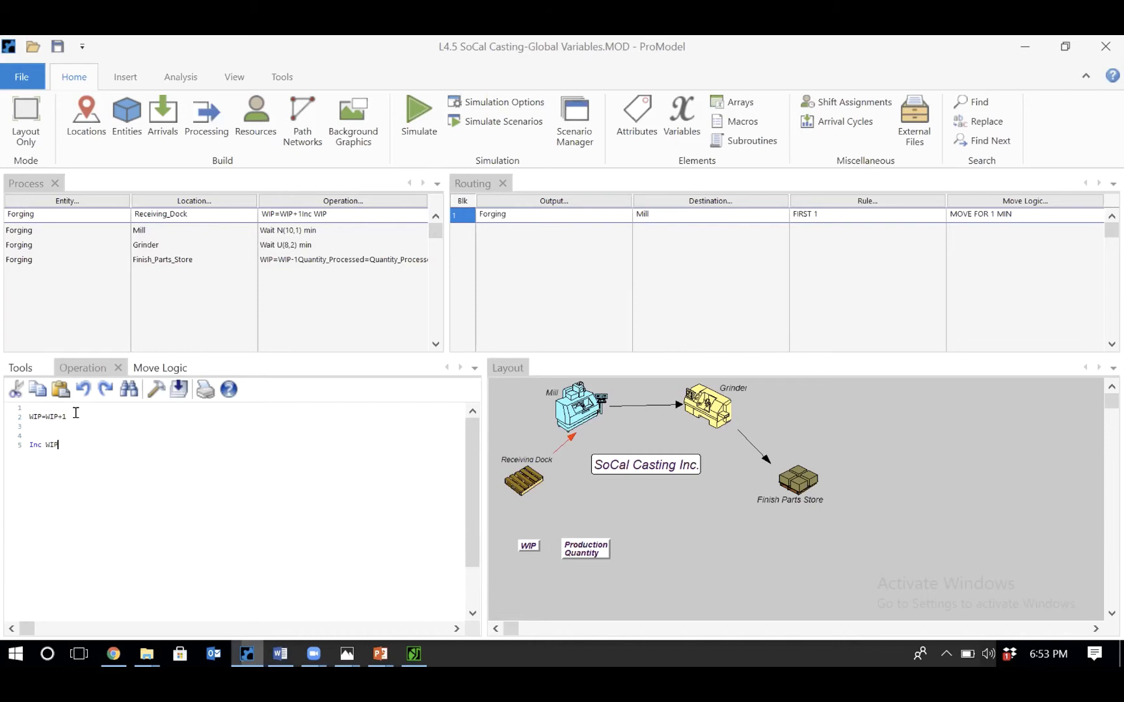
pyautogui.moveTo(76, 412); pyautogui.dragTo(24, 416)
pyautogui.press('Delete')
pyautogui.press('Delete')
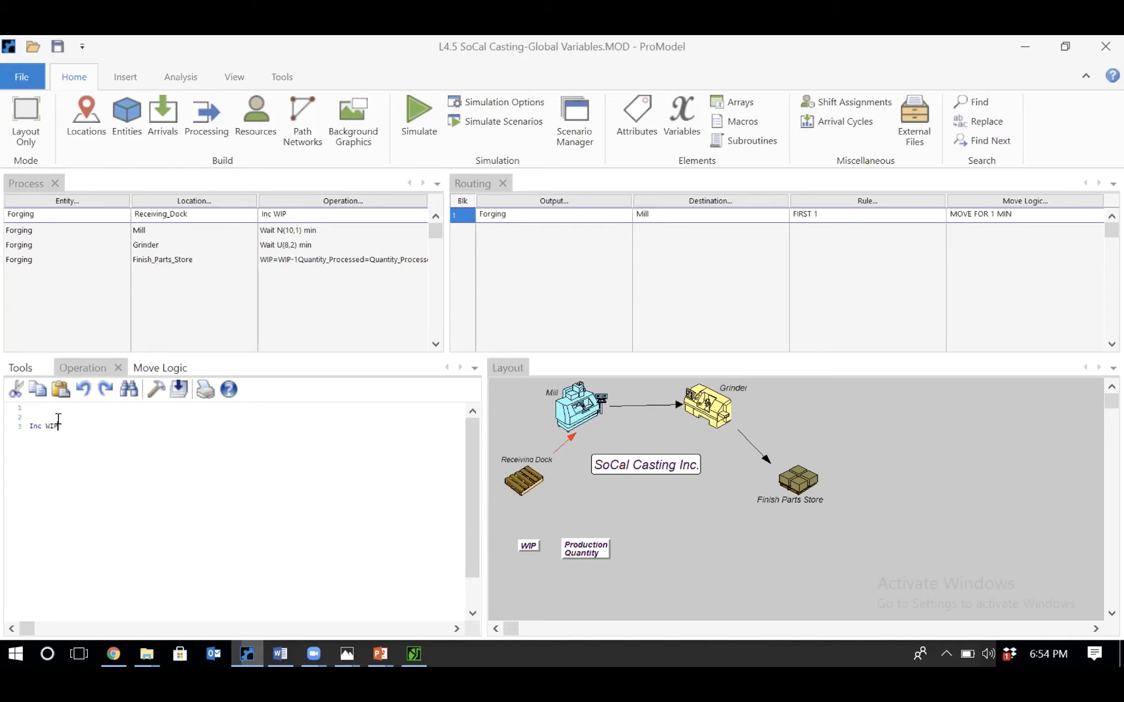
# - Replace the Inc WIP statement in the Receiving_Dock operation logic with WIP=WIP+1
pyautogui.hotkey('shift', 'Up')
pyautogui.press('Delete')
pyautogui.hotkey('ctrl', 'z')
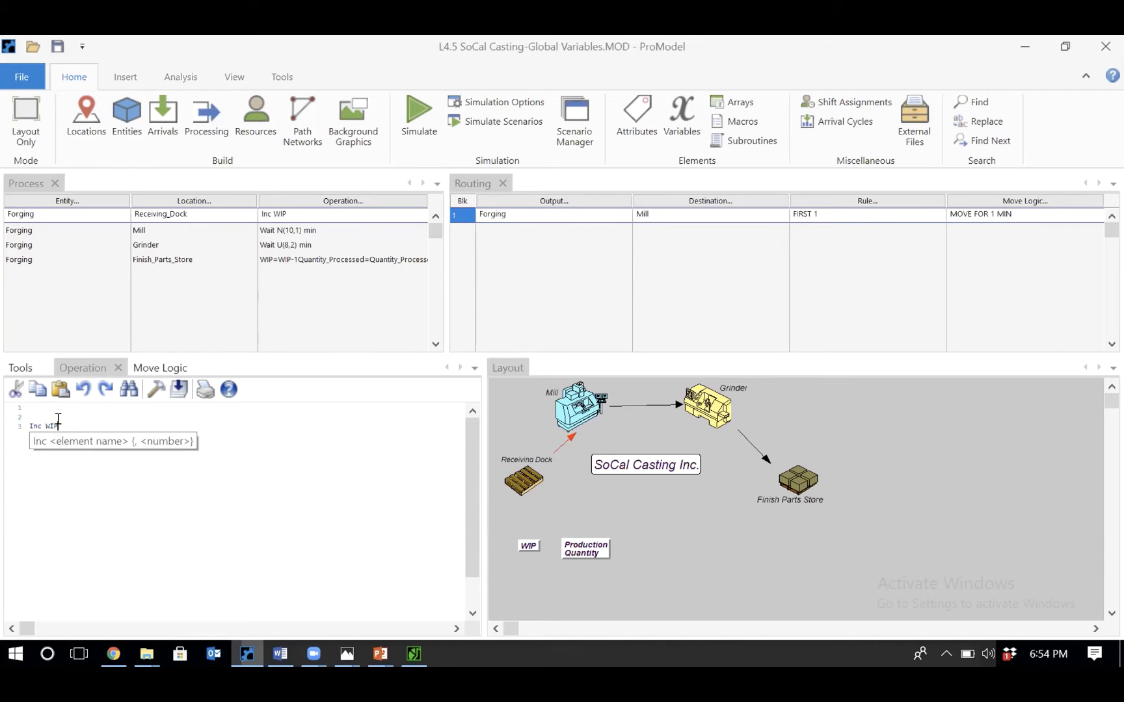
pyautogui.press('BackSpace')
pyautogui.press('BackSpace')
pyautogui.press('BackSpace')
pyautogui.press('BackSpace')
pyautogui.press('BackSpace')
pyautogui.press('BackSpace')
pyautogui.press('BackSpace')
pyautogui.press('BackSpace')
pyautogui.write('W')
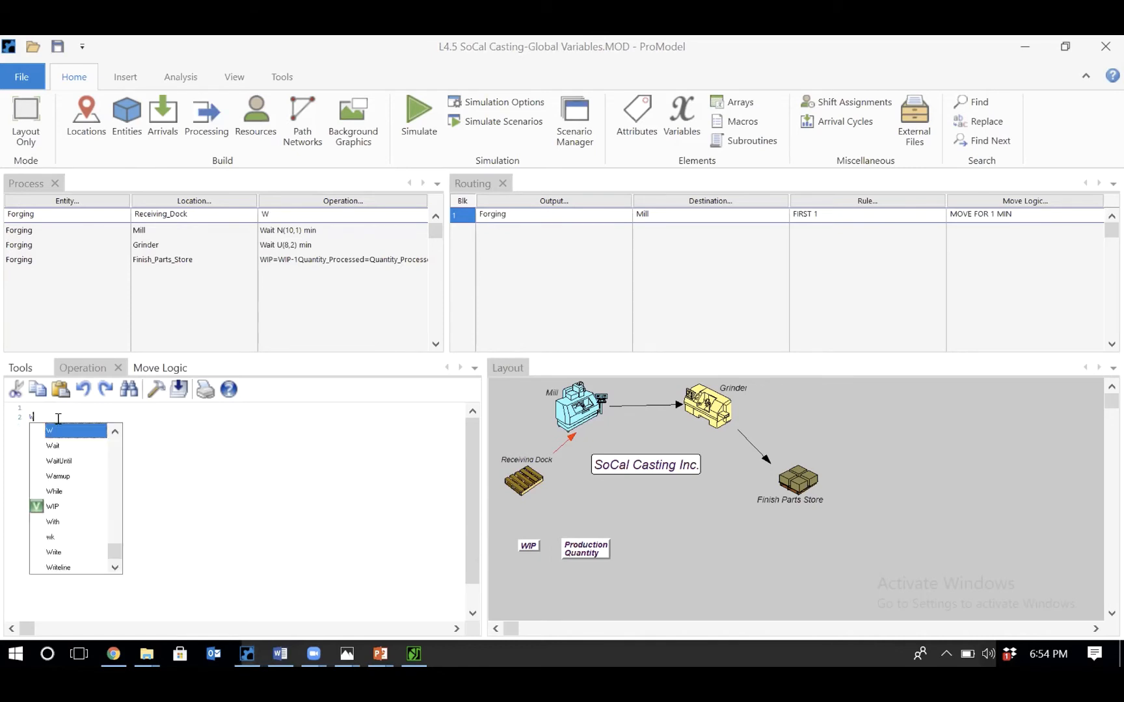
pyautogui.write('IP=WIP+1')
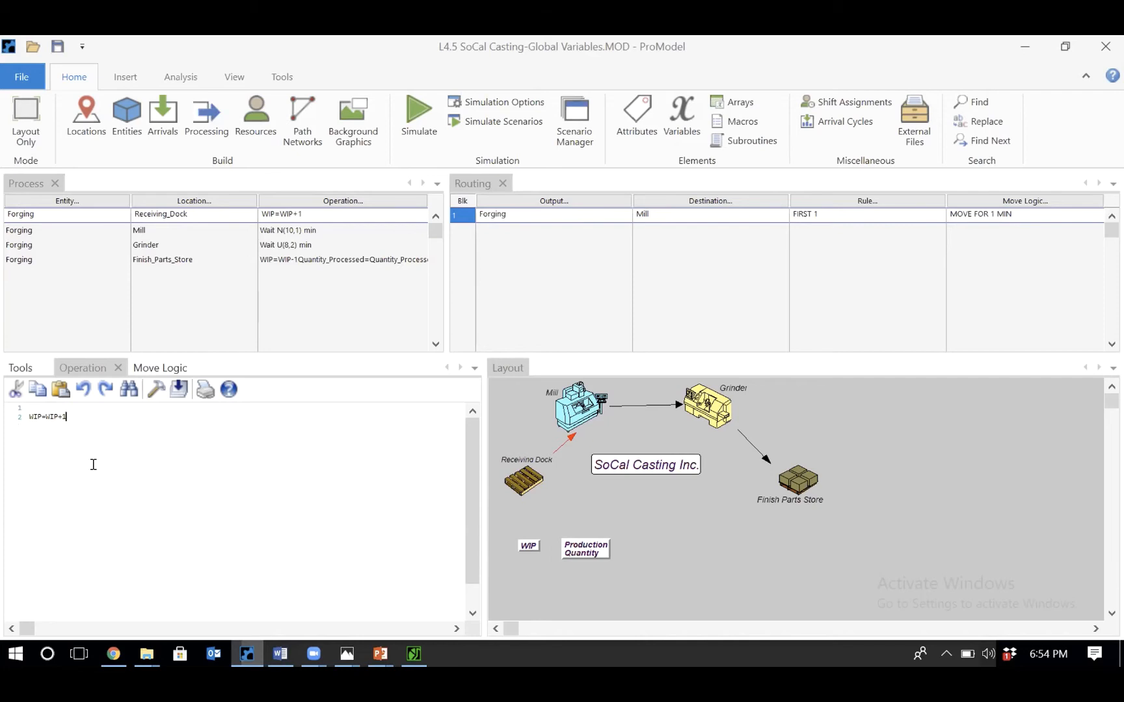
# - Add the alternative statement Dec WIP below WIP=WIP-1 in the Finish_Parts_Store operation logic
pyautogui.click(359, 260)
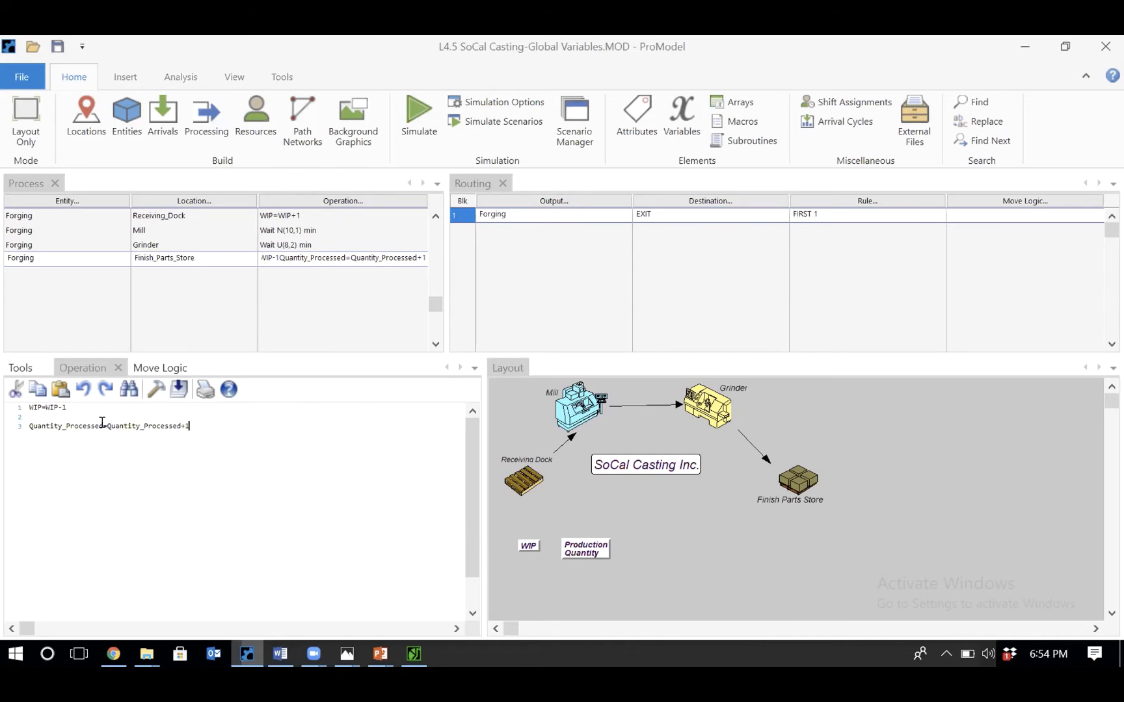
pyautogui.moveTo(102, 423); pyautogui.dragTo(178, 428)
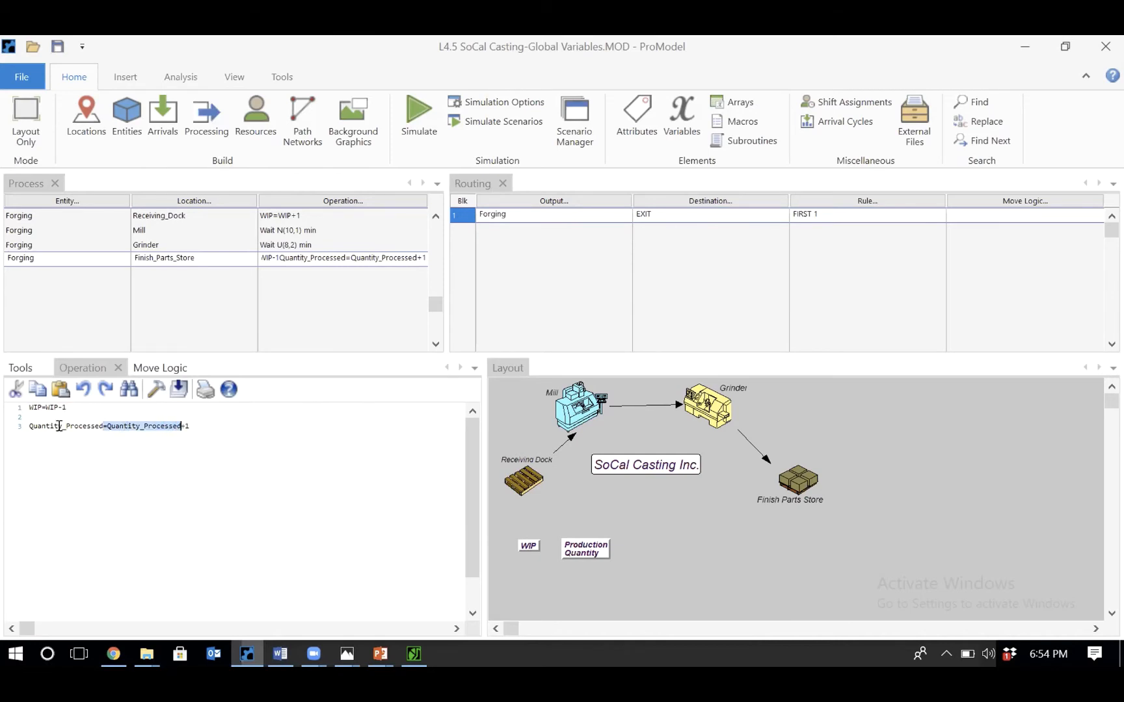
pyautogui.click(203, 474)
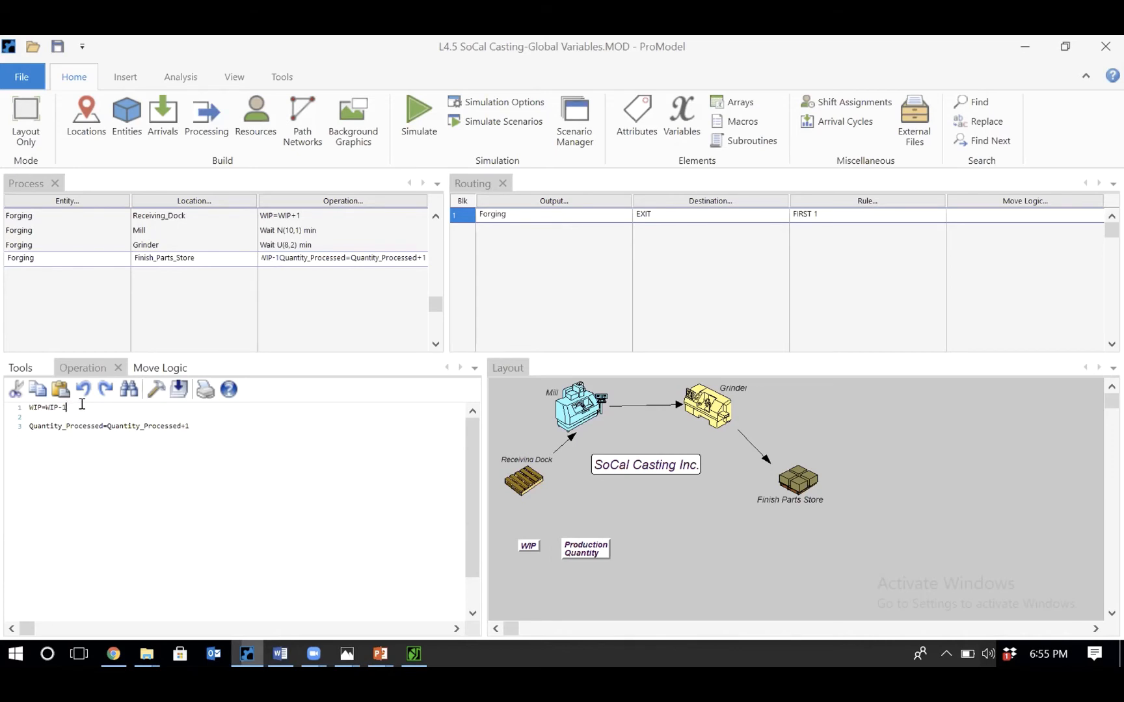
pyautogui.press('Return')
pyautogui.press('Return')
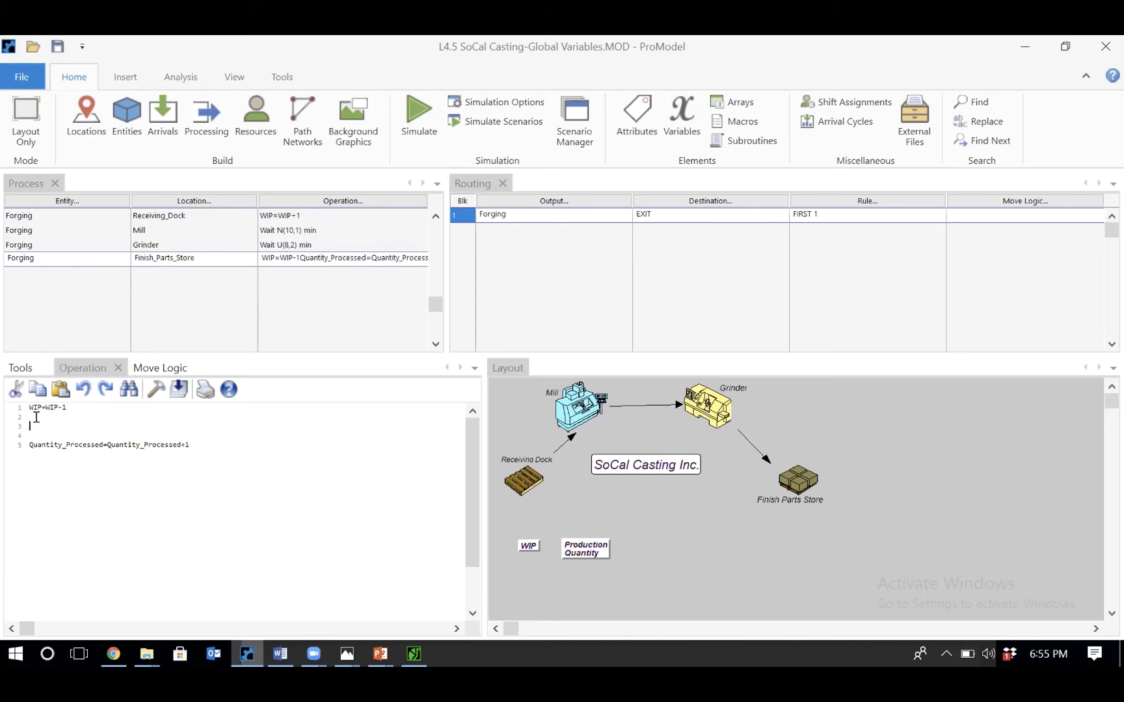
pyautogui.click(72, 402)
pyautogui.press('Return')
pyautogui.press('Return')
pyautogui.write('D')
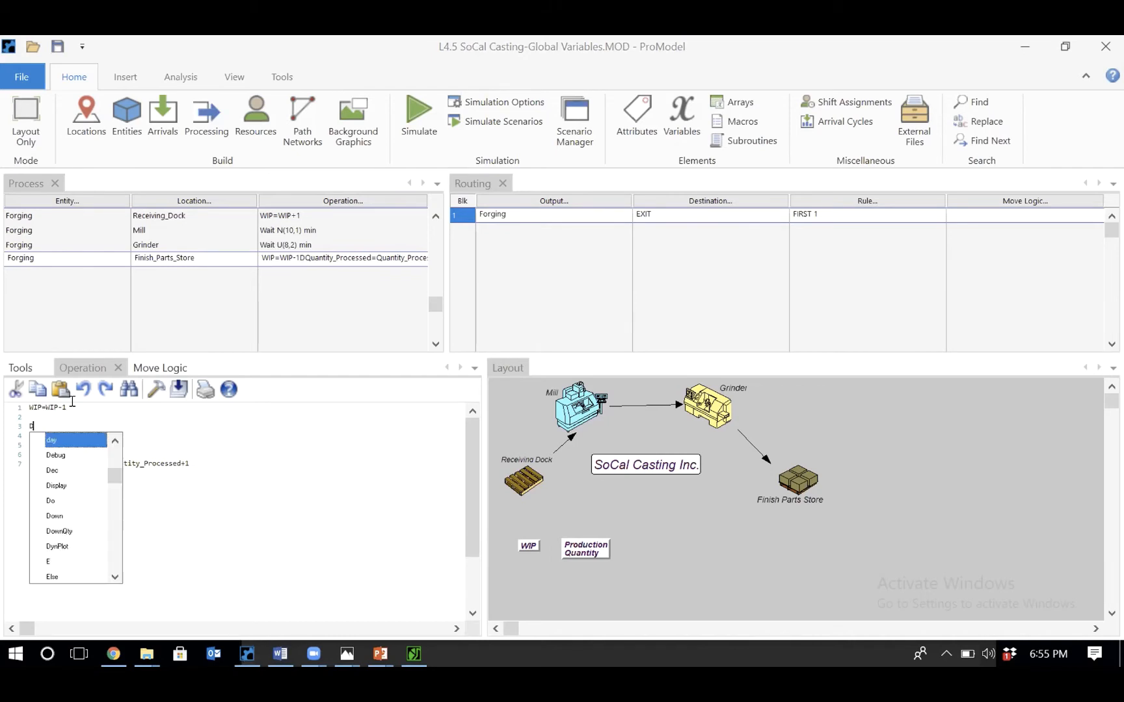
pyautogui.write('ec WIP')
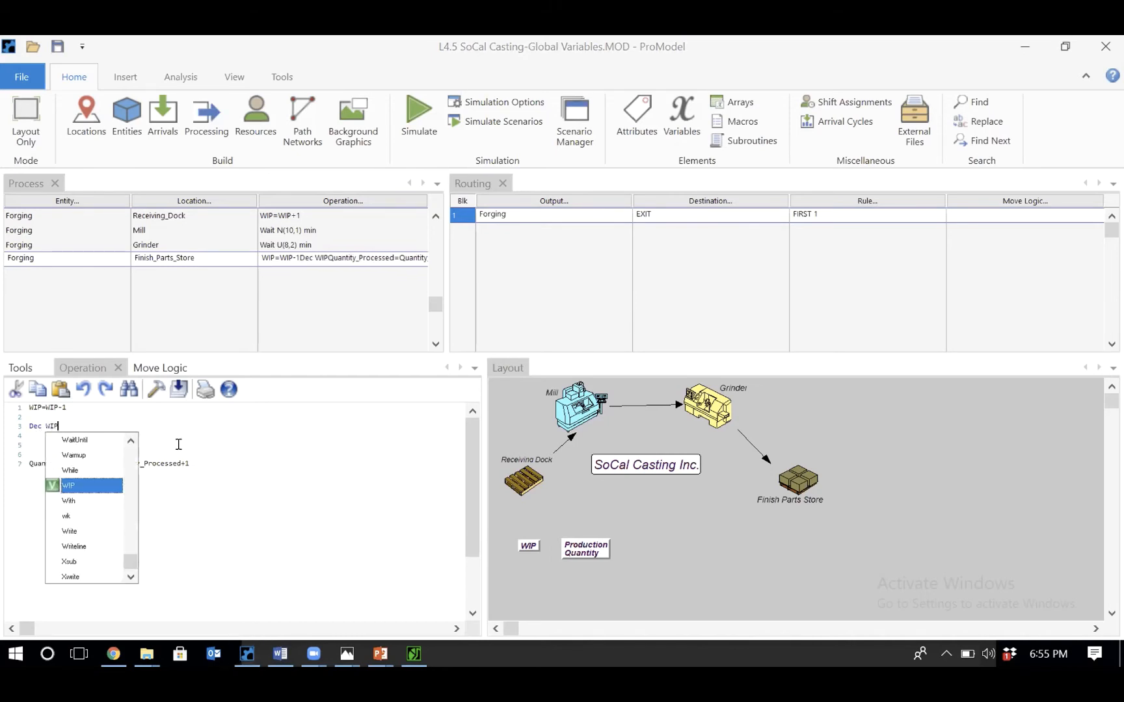
pyautogui.click(177, 445)
pyautogui.moveTo(58, 425); pyautogui.dragTo(26, 426)
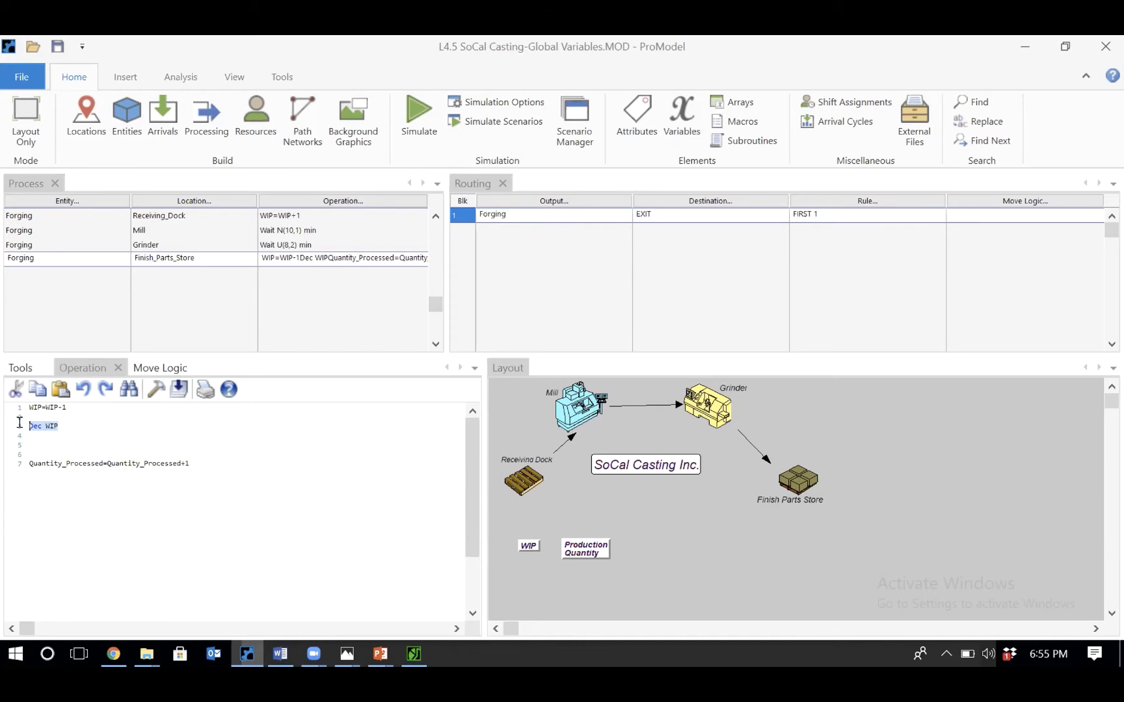
# - Remove the Dec WIP statement from the Finish_Parts_Store operation logic, keeping WIP=WIP-1 and the Quantity_Processed statement
pyautogui.click(56, 418)
pyautogui.click(66, 406)
pyautogui.press('BackSpace')
pyautogui.press('BackSpace')
pyautogui.press('BackSpace')
pyautogui.press('BackSpace')
pyautogui.press('BackSpace')
pyautogui.press('BackSpace')
pyautogui.press('BackSpace')
pyautogui.press('BackSpace')
pyautogui.press('BackSpace')
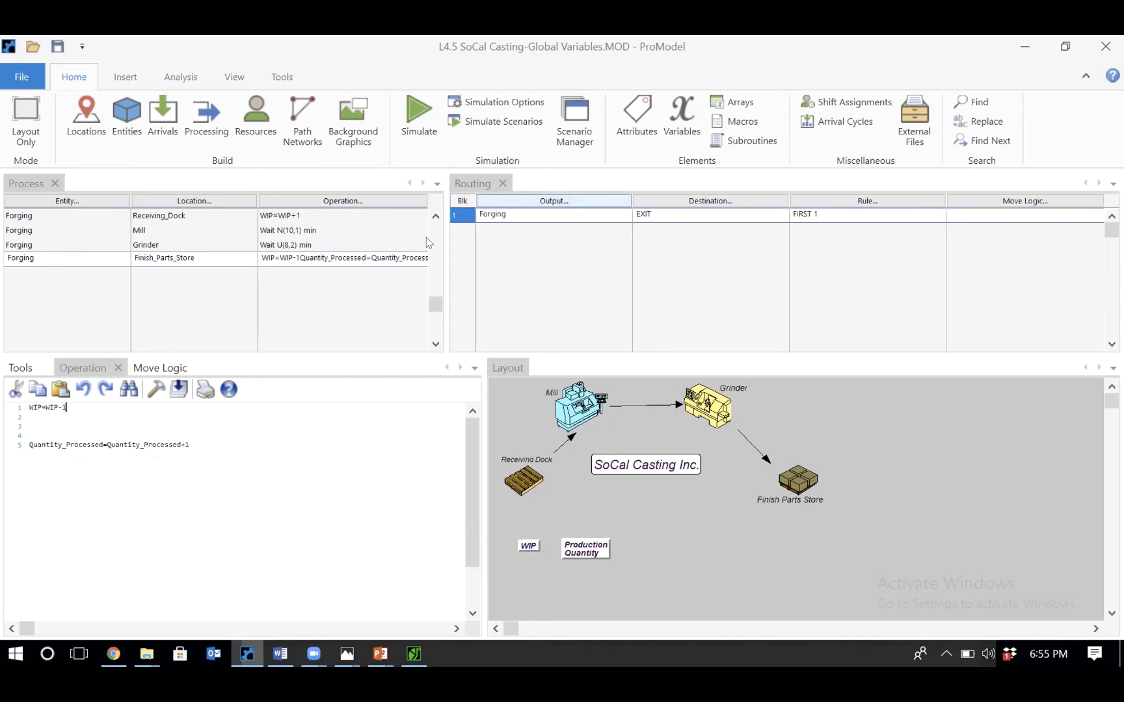
# - Check the definitions of the WIP and Quantity_Processed variables and return to the process logic
pyautogui.click(687, 113)
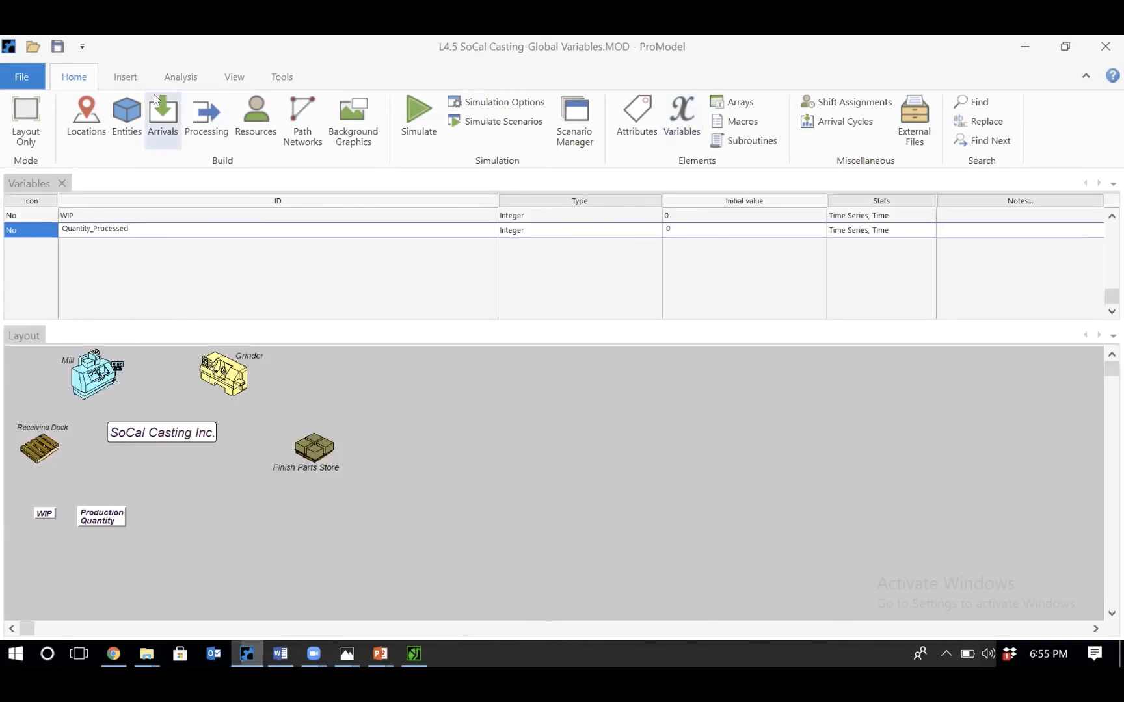
pyautogui.click(203, 107)
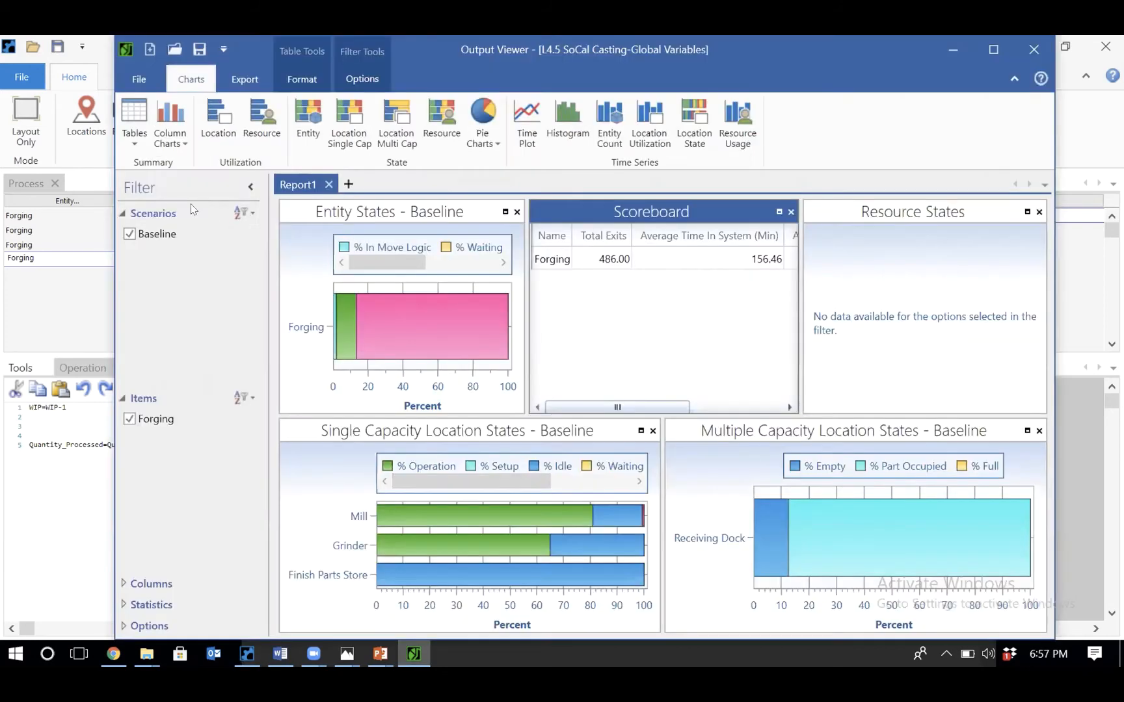
# - Create the Variable Summary table in the Output Viewer and move its window so the operation logic stays visible beside it
pyautogui.click(143, 136)
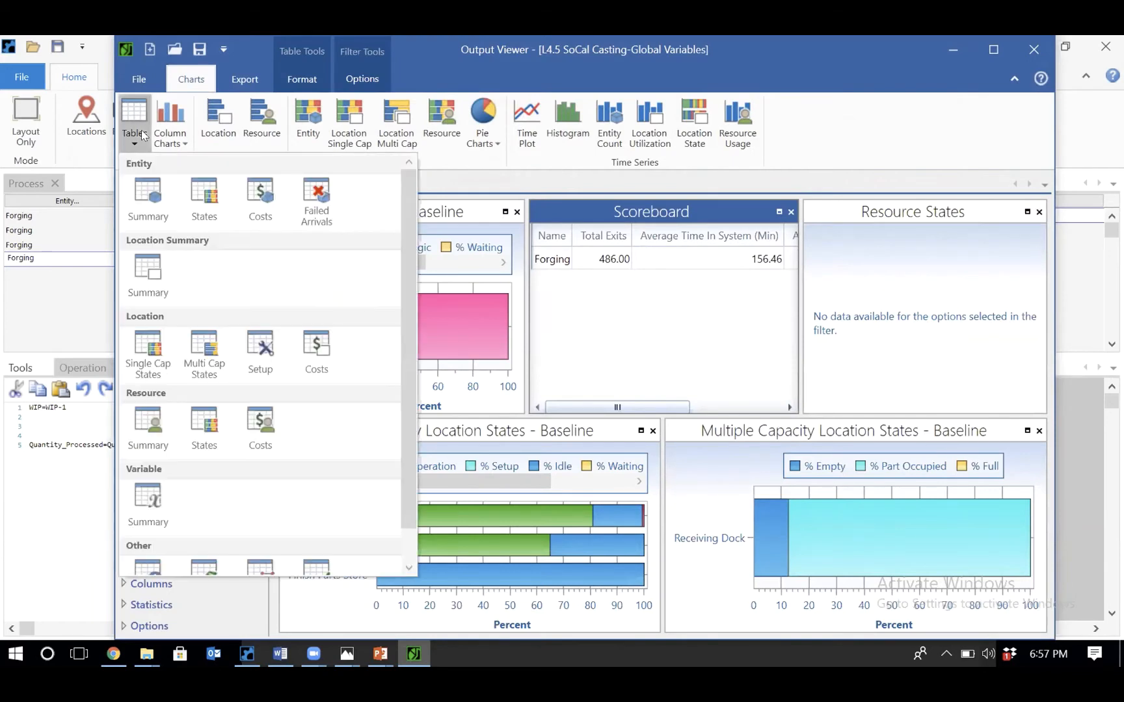
pyautogui.click(133, 507)
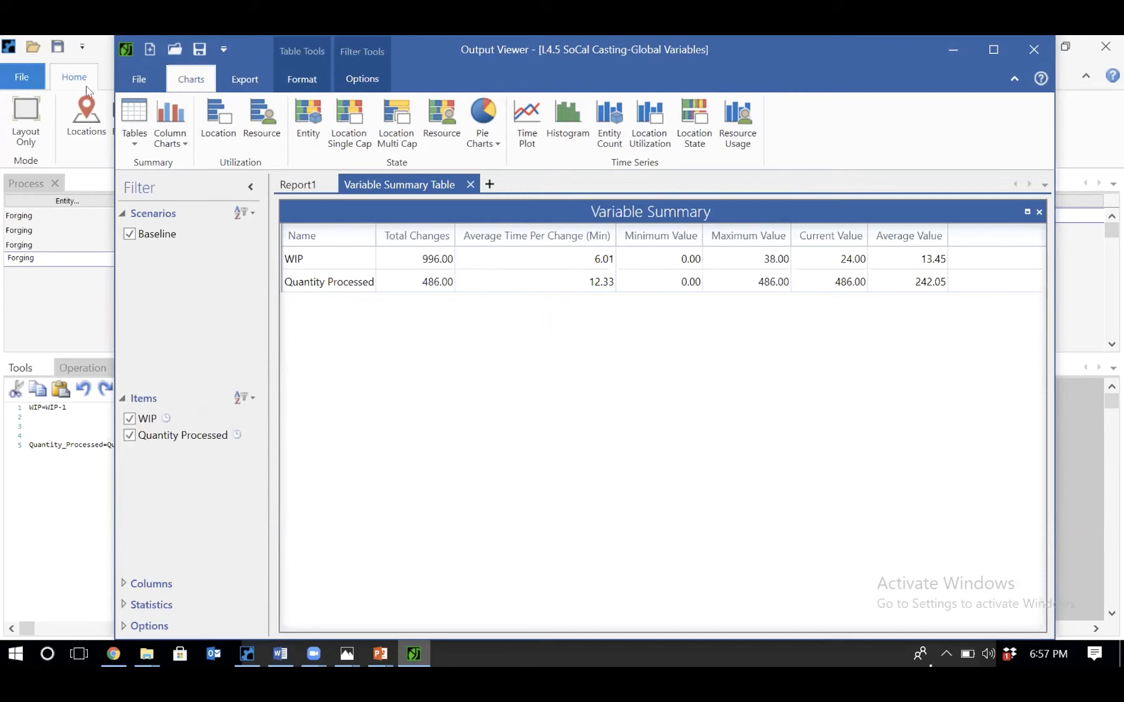
pyautogui.click(128, 129)
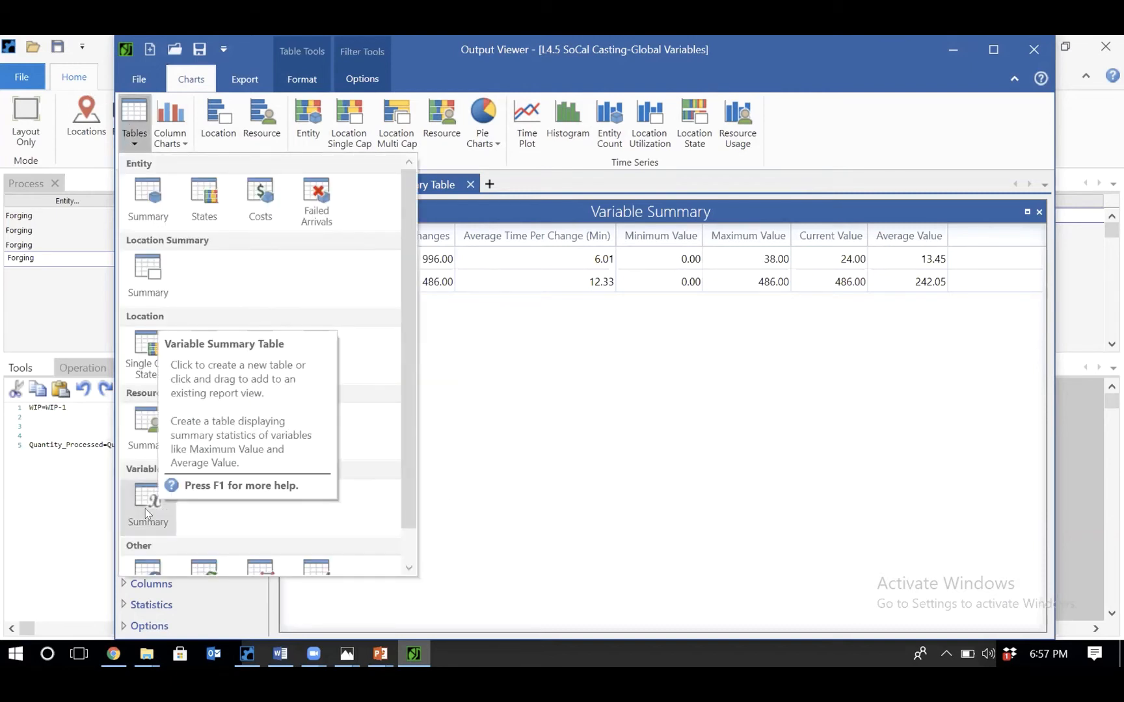
pyautogui.click(689, 424)
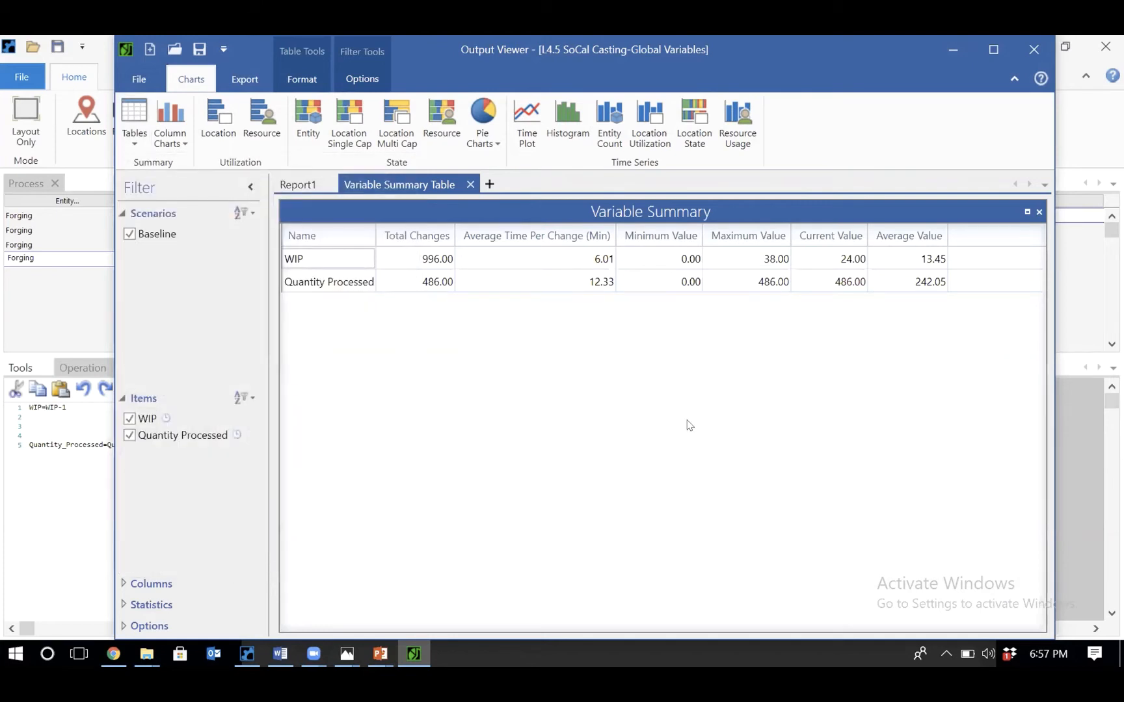
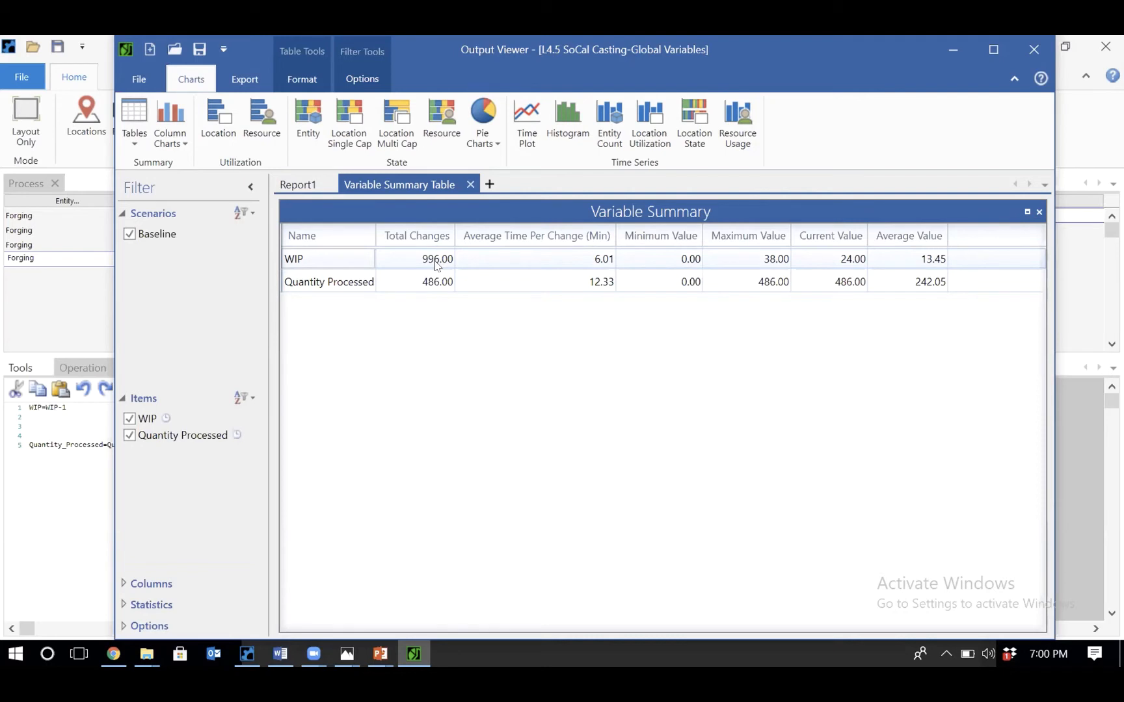
pyautogui.doubleClick(388, 66)
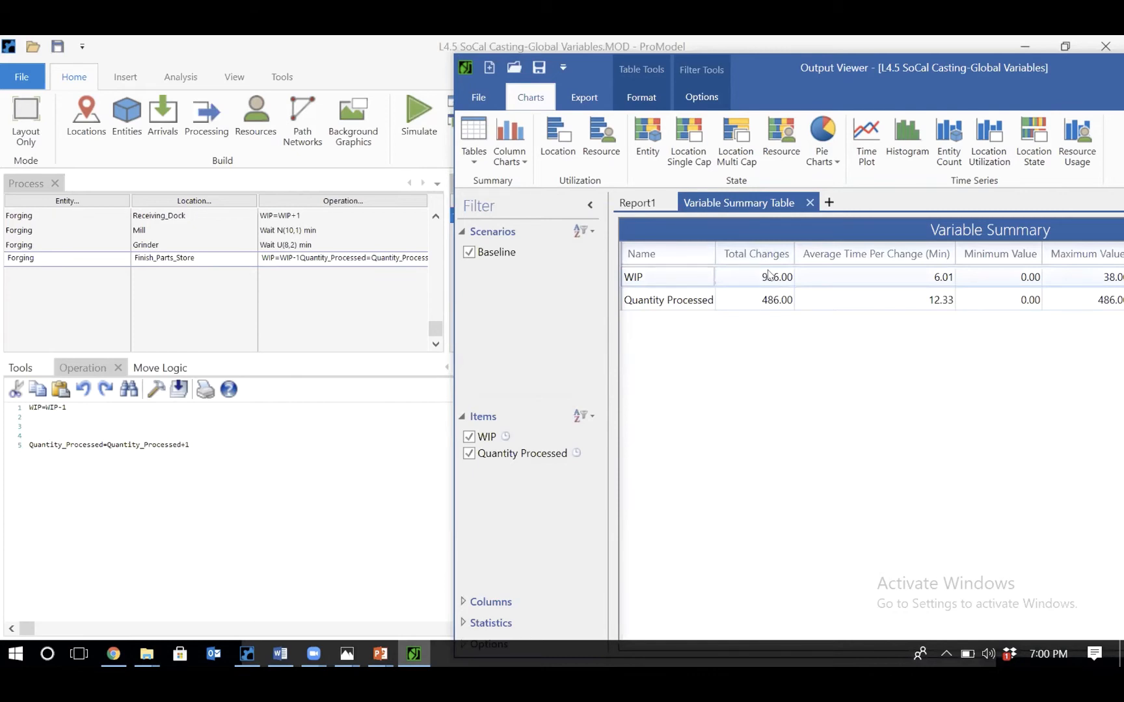
pyautogui.moveTo(763, 67); pyautogui.dragTo(534, 133)
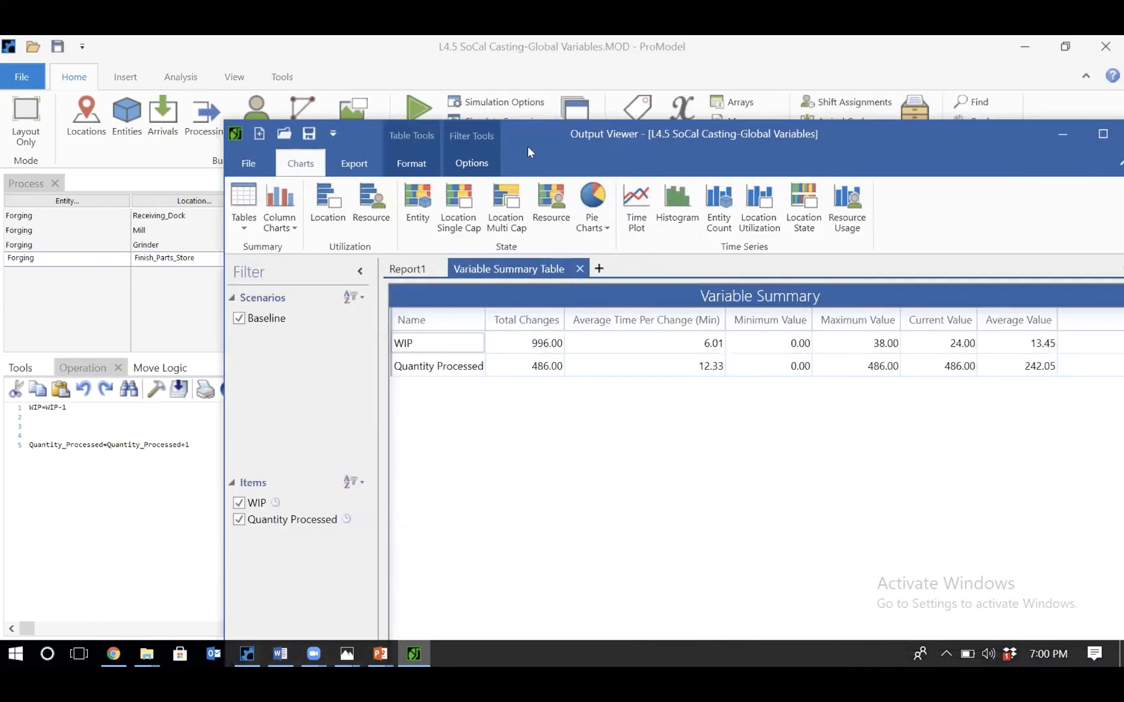
pyautogui.moveTo(527, 148); pyautogui.dragTo(524, 91)
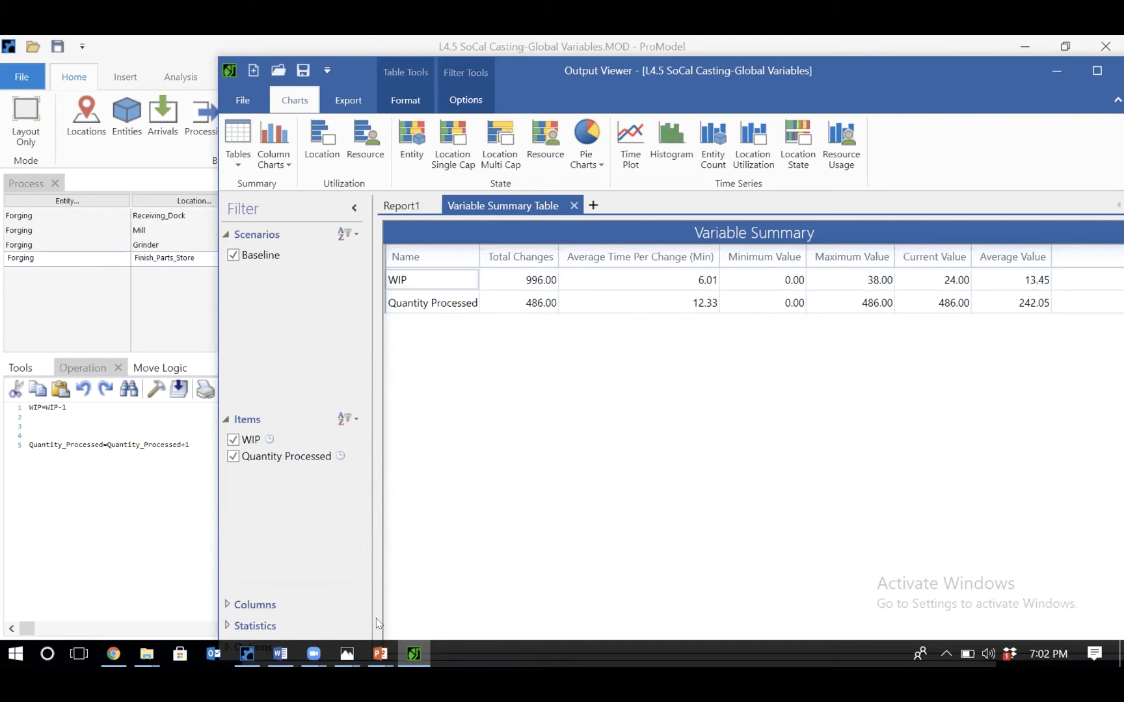
pyautogui.click(281, 653)
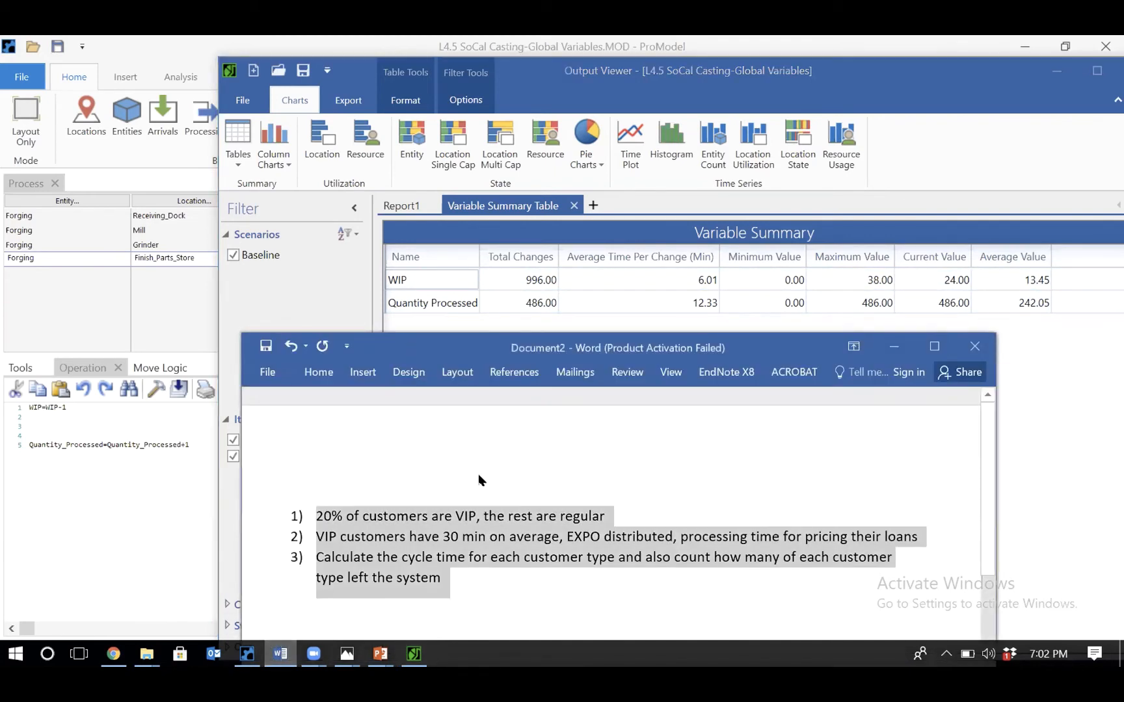
pyautogui.press('BackSpace')
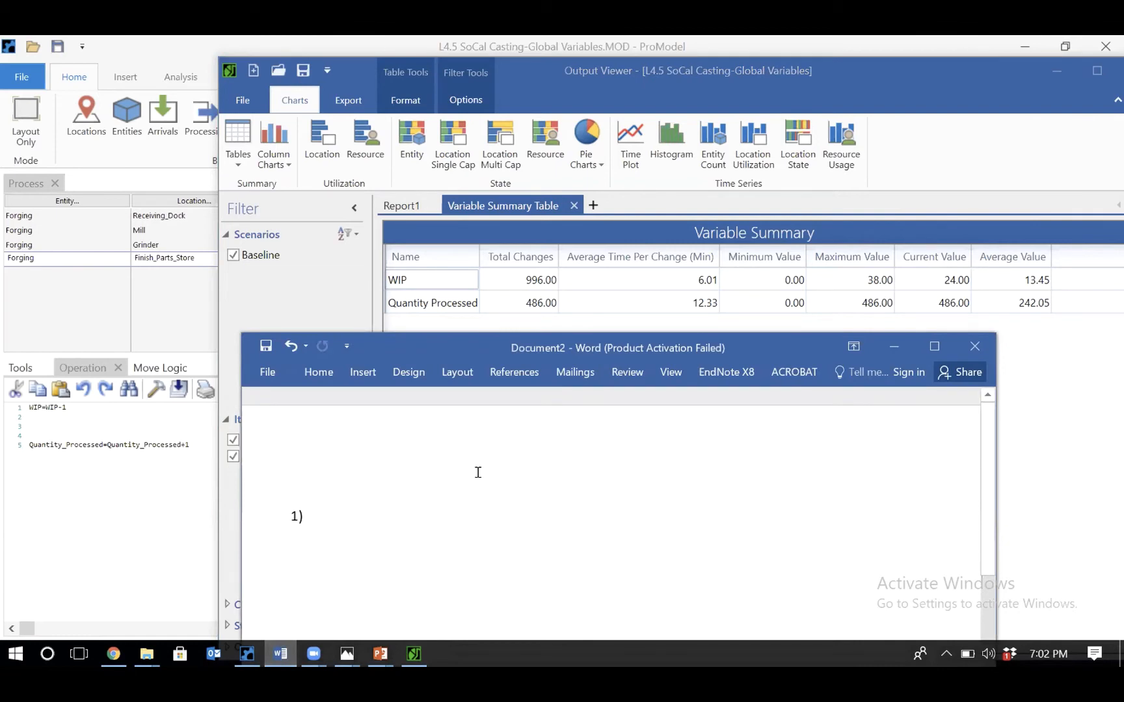
pyautogui.press('BackSpace')
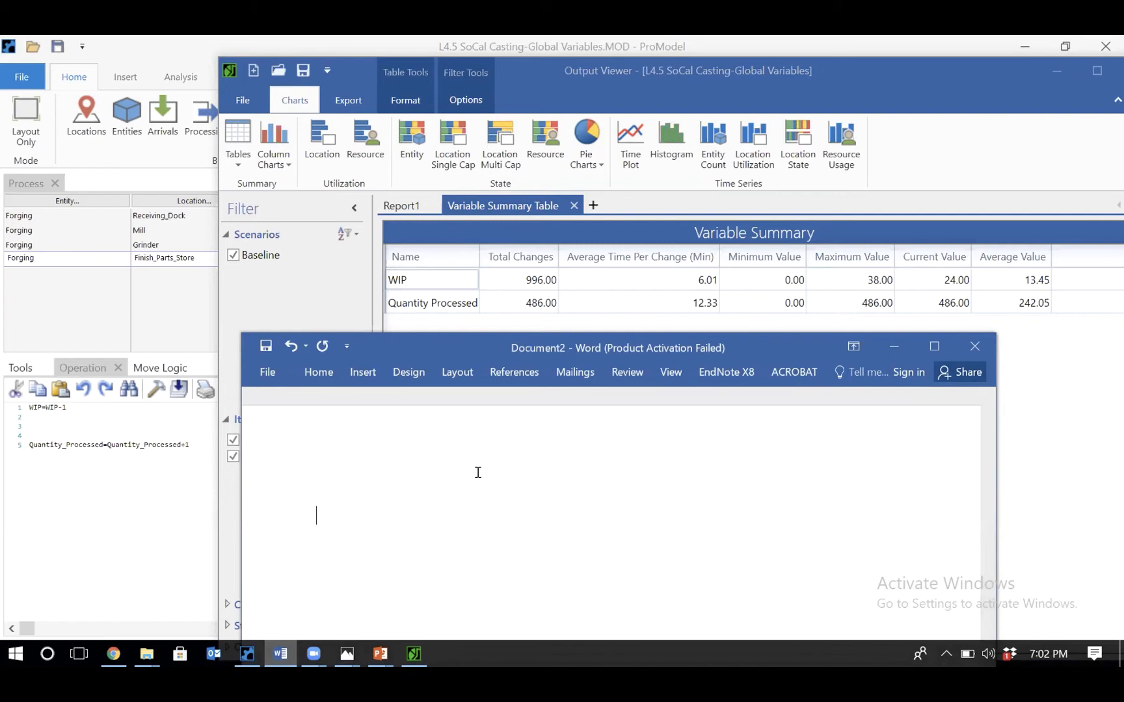
pyautogui.write('0 1 2 3  4')
pyautogui.write('3  4  5  6  5  4  ')
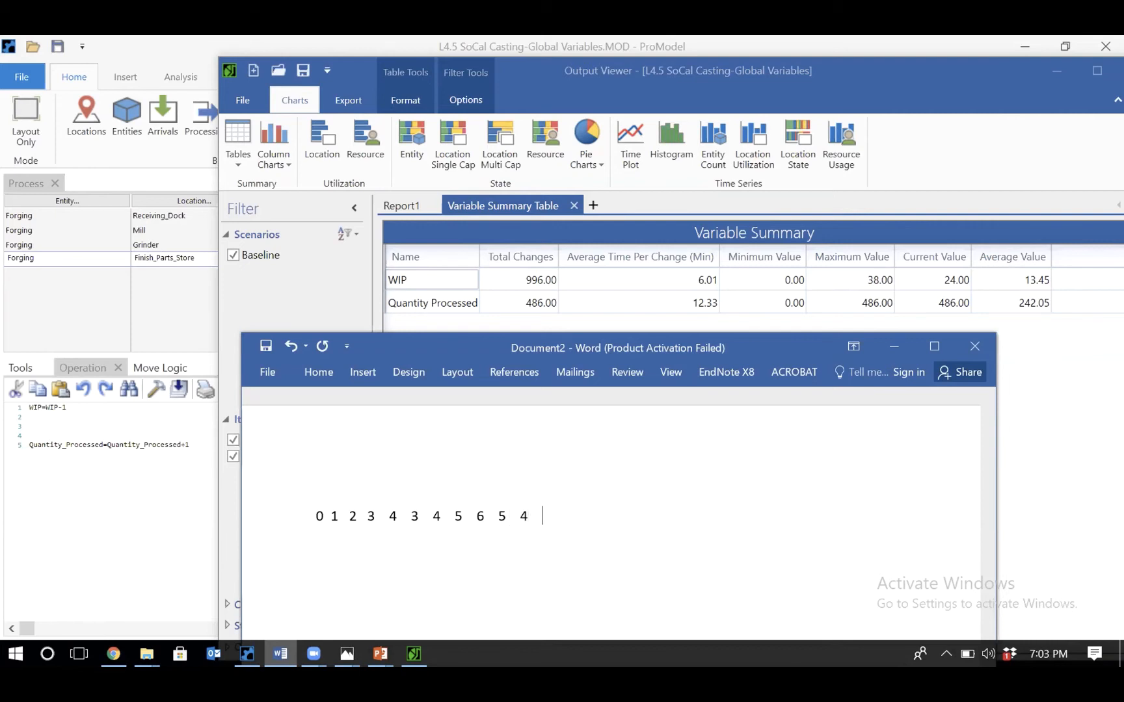
pyautogui.write('3  4')
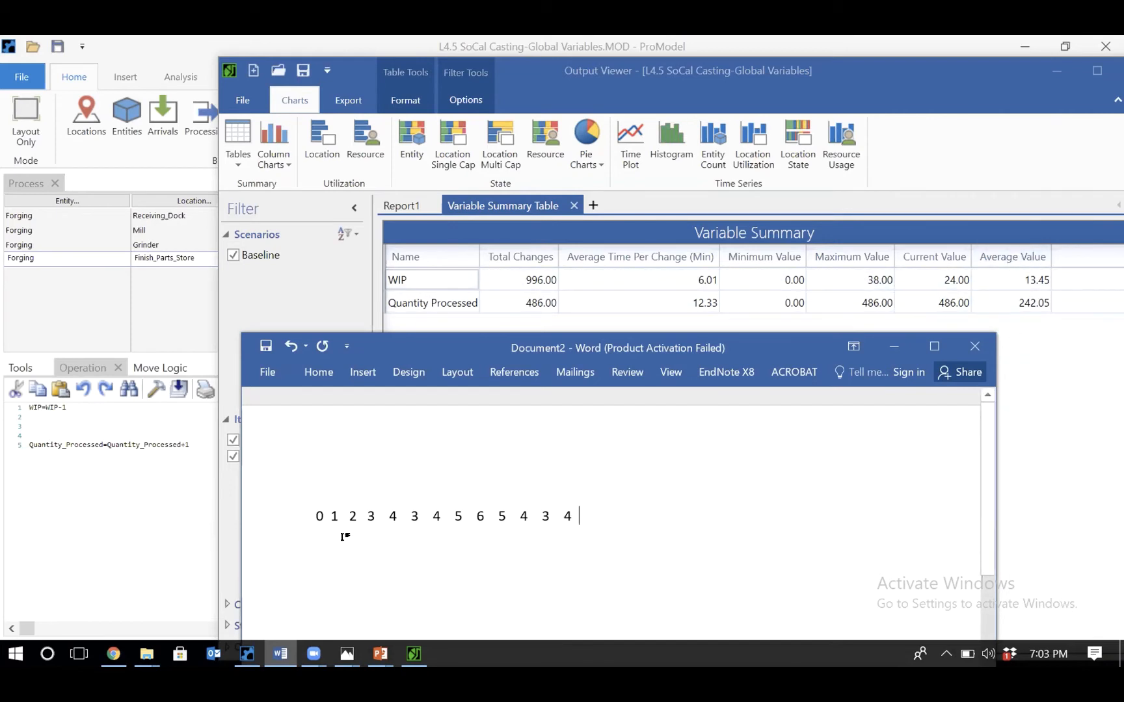
# - Examine the number sequence in the Word document against the WIP statistics in the Output Viewer's Variable Summary table
pyautogui.moveTo(309, 511); pyautogui.dragTo(567, 521)
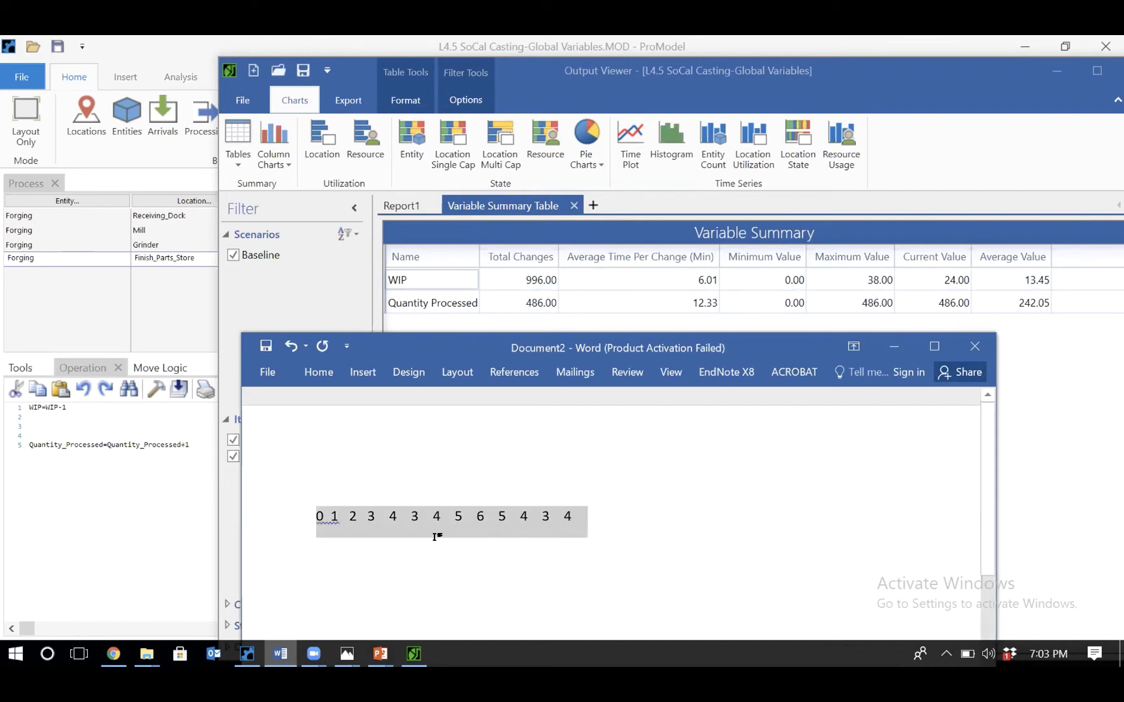
pyautogui.click(472, 516)
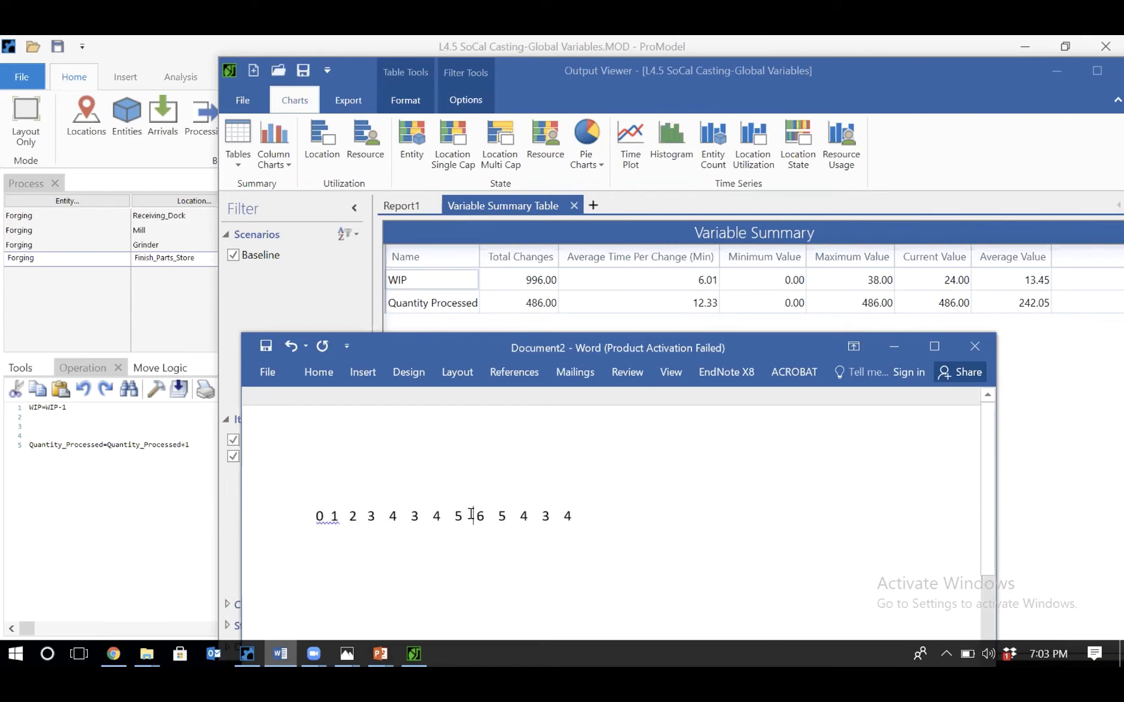
pyautogui.moveTo(472, 514); pyautogui.dragTo(475, 515)
pyautogui.click(481, 514)
pyautogui.click(316, 518)
pyautogui.moveTo(316, 519); pyautogui.dragTo(335, 531)
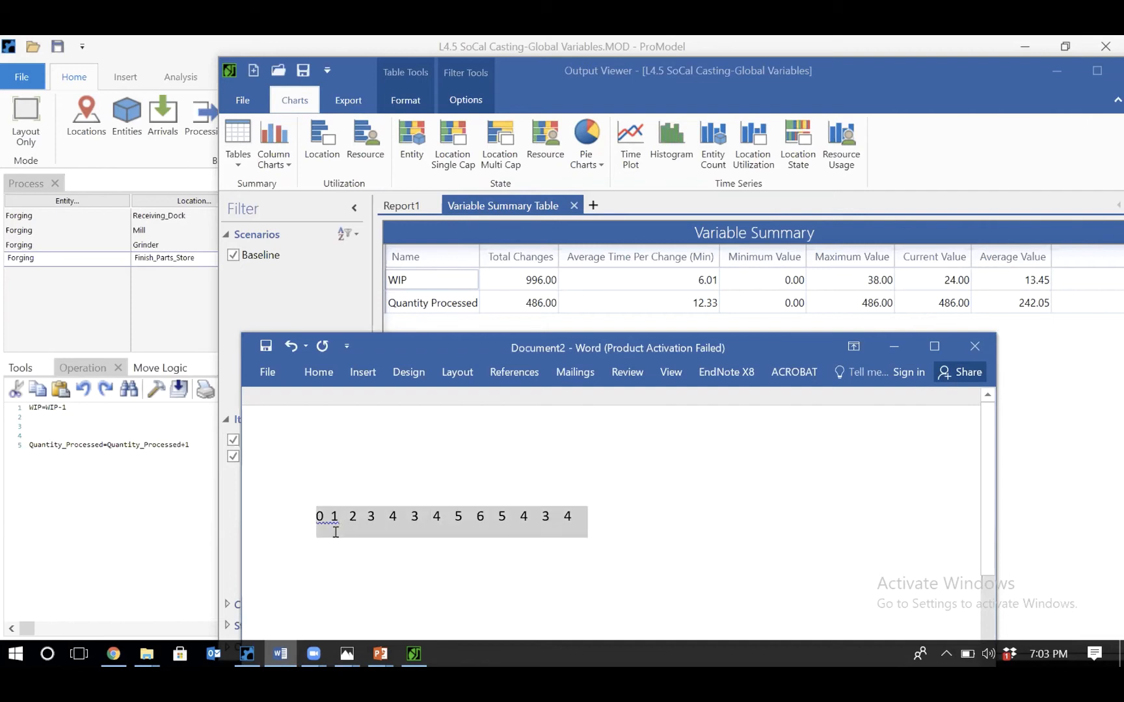
pyautogui.click(336, 532)
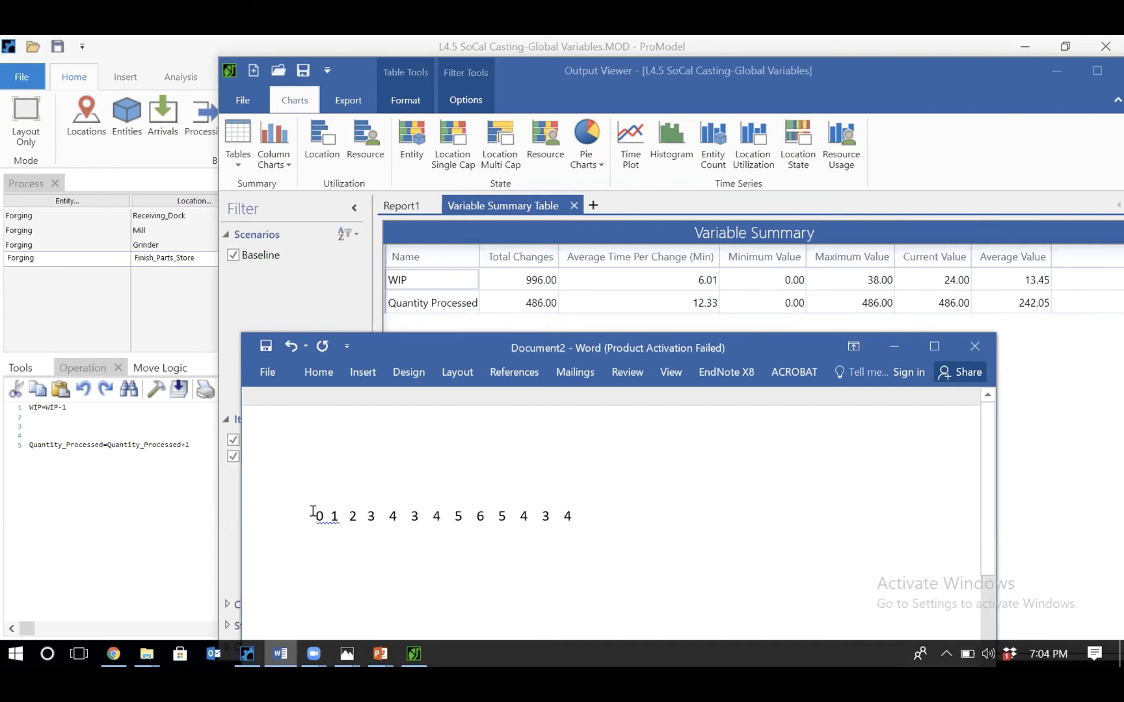
pyautogui.doubleClick(515, 514)
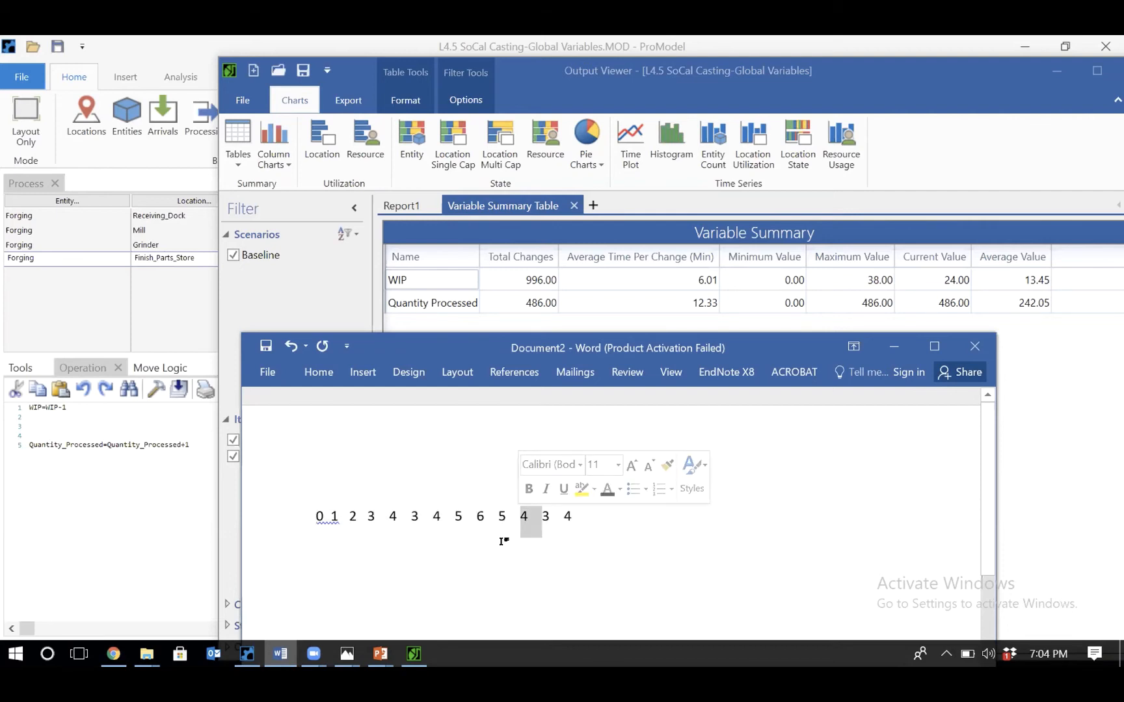
pyautogui.click(503, 541)
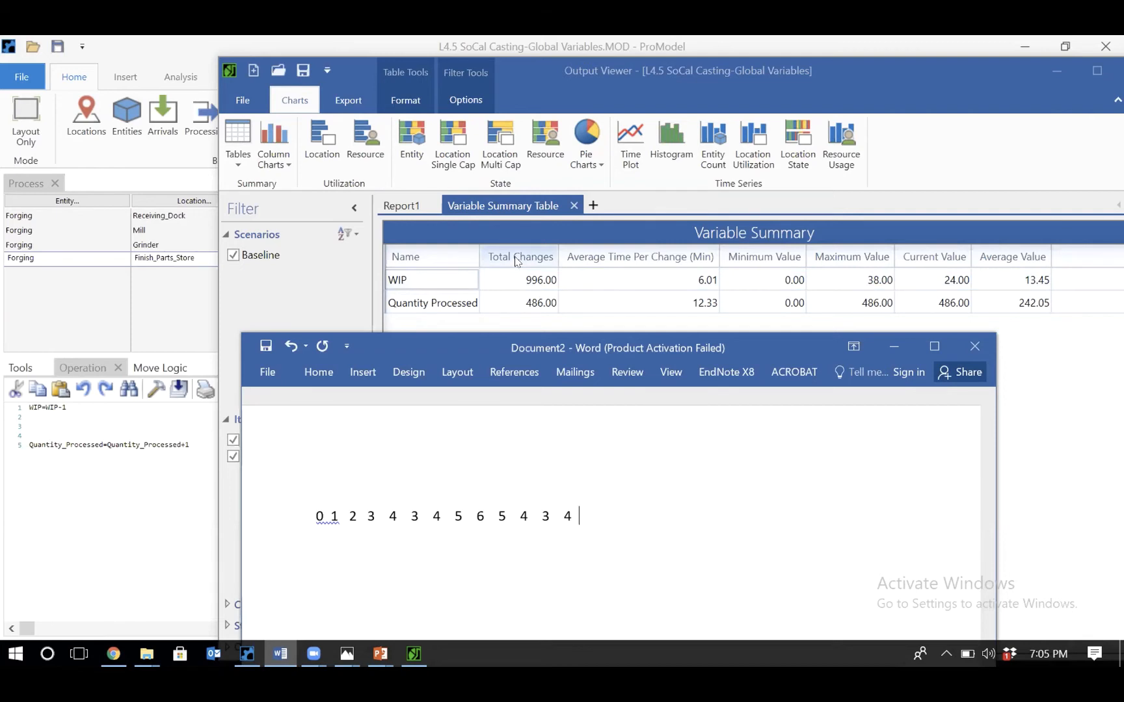
pyautogui.click(894, 346)
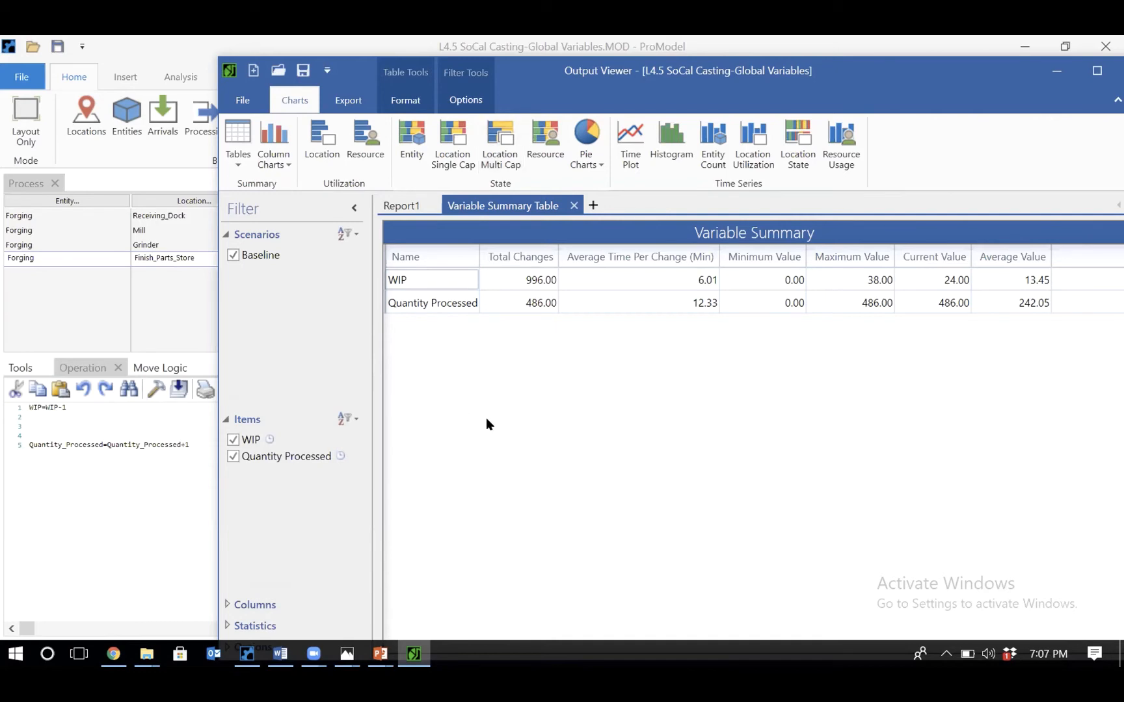
pyautogui.click(279, 660)
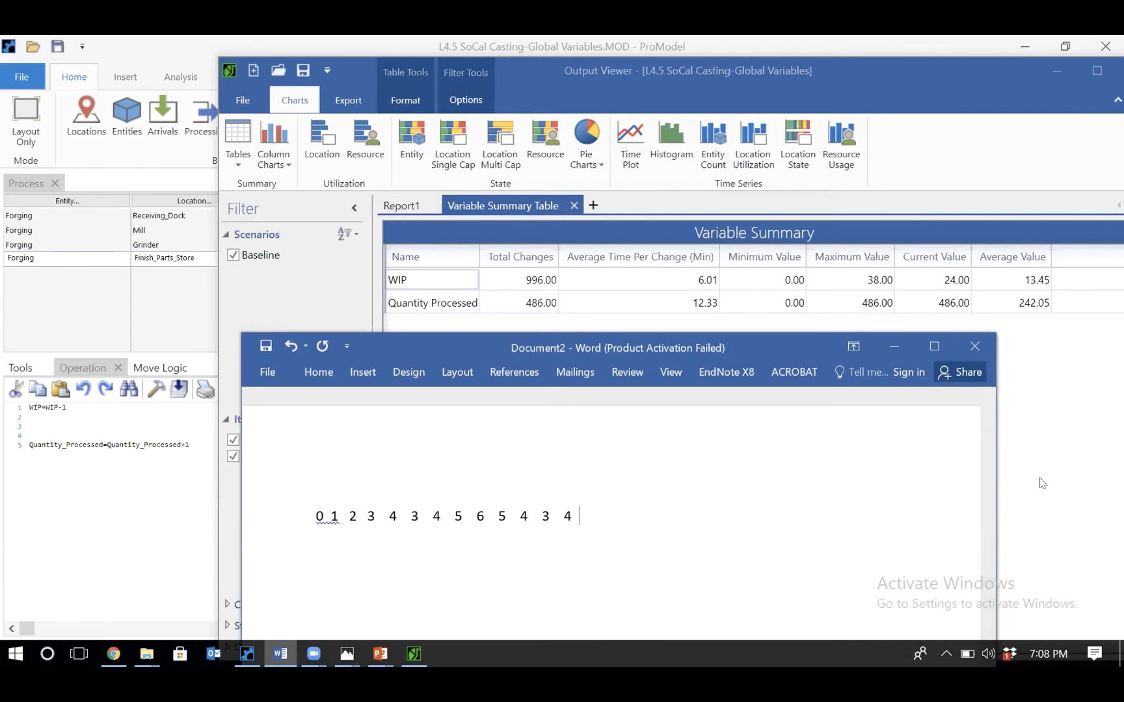
pyautogui.click(1046, 454)
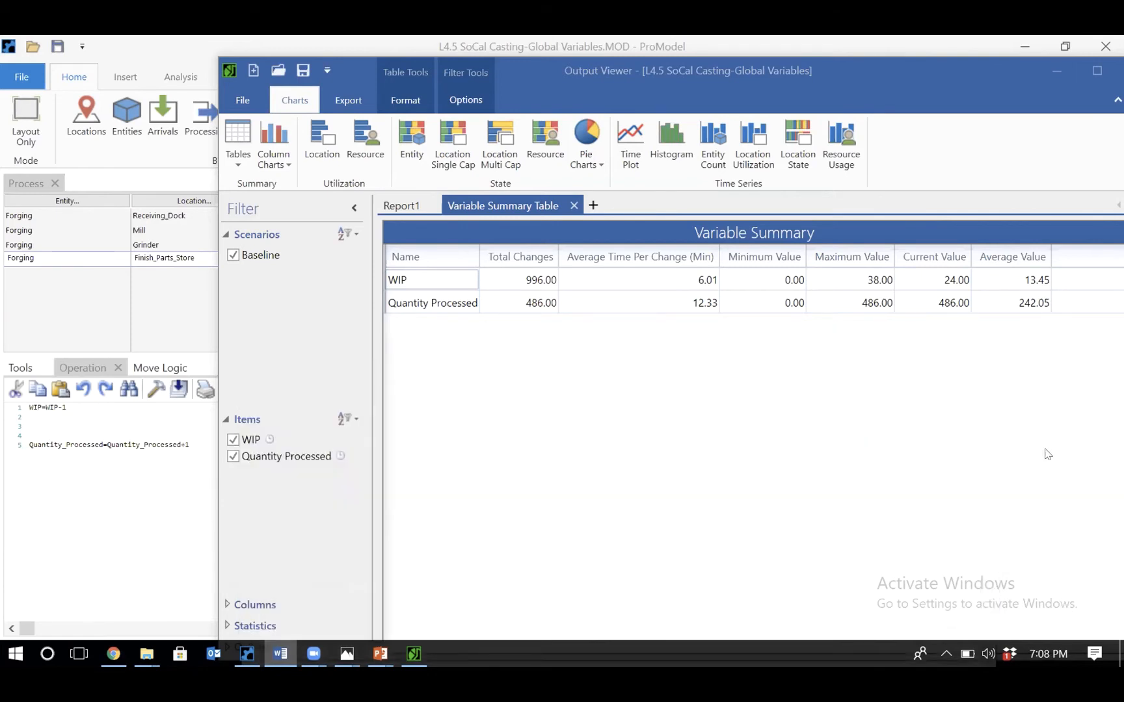
# - Create the Location Summary table in the Output Viewer and bring Word's Document2 in front of it, moved up over the table
pyautogui.click(237, 147)
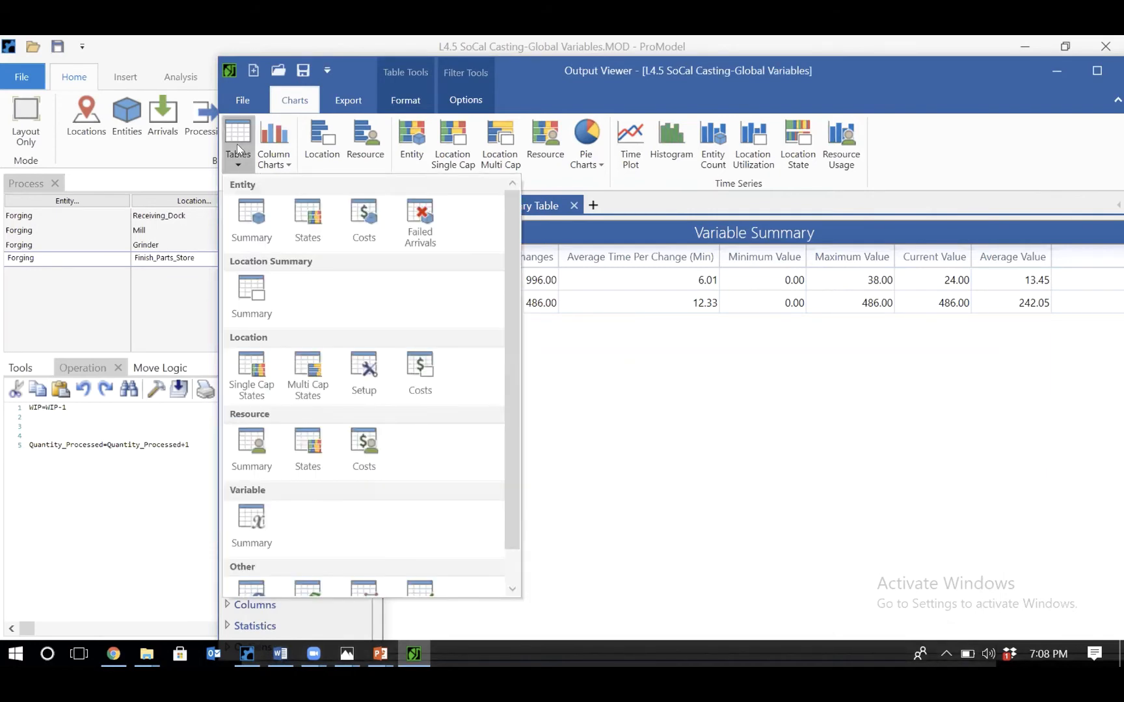
pyautogui.click(251, 286)
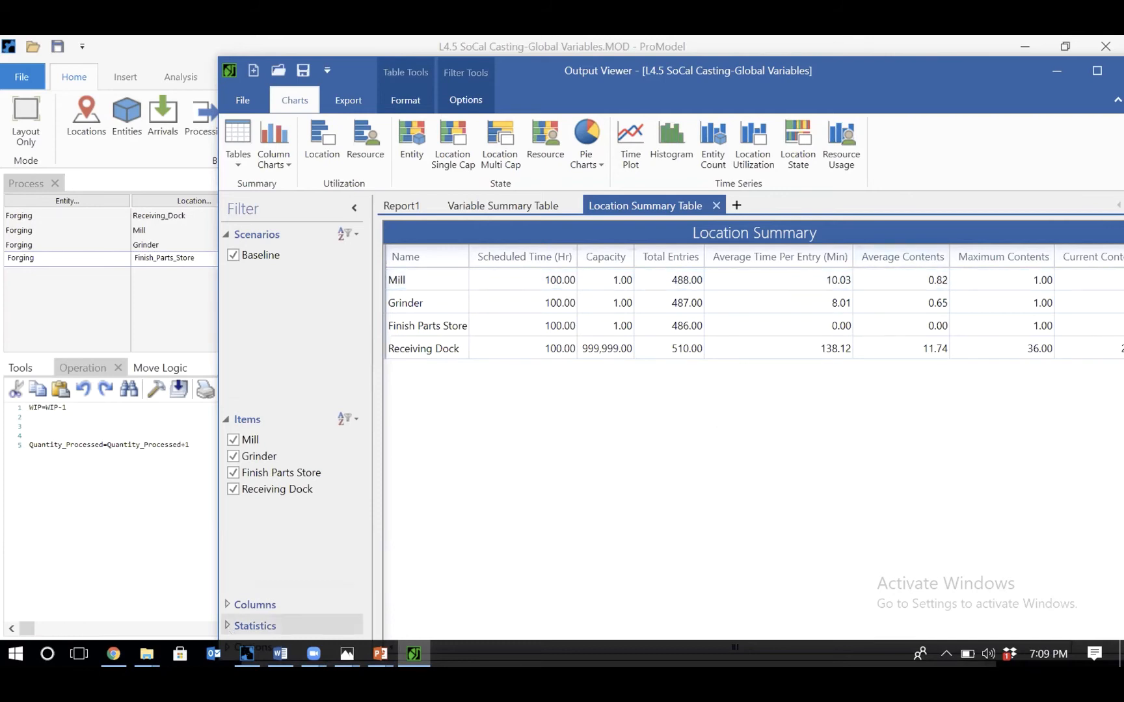
pyautogui.click(280, 654)
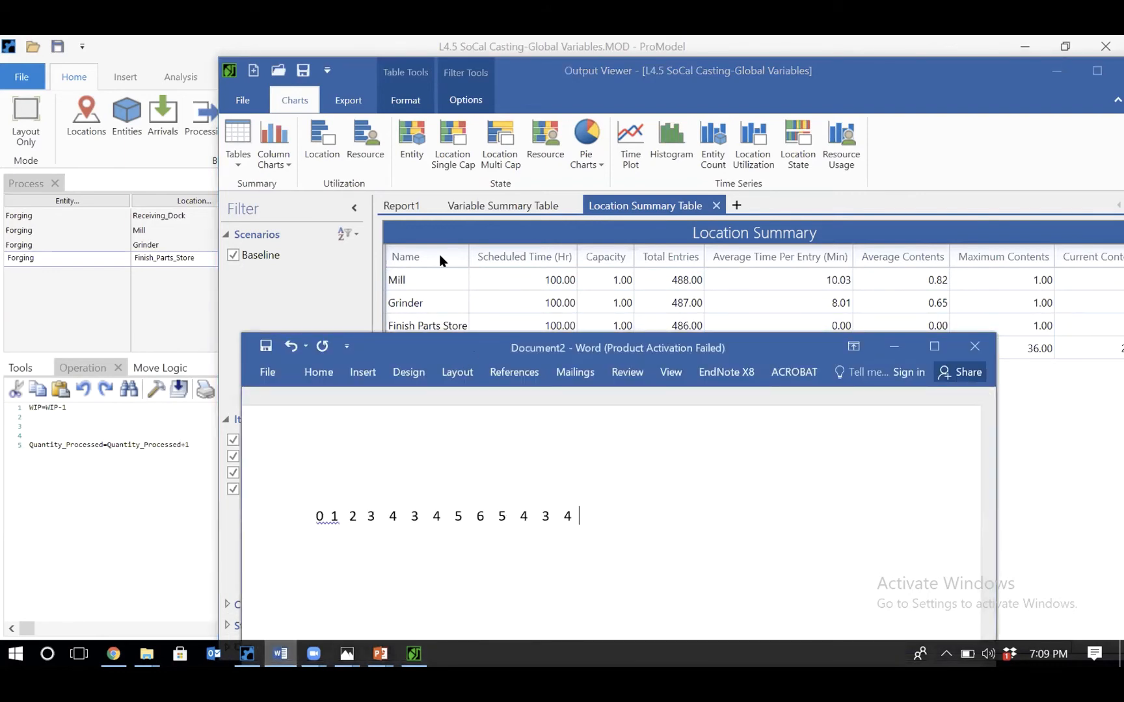
pyautogui.moveTo(470, 339); pyautogui.dragTo(433, 271)
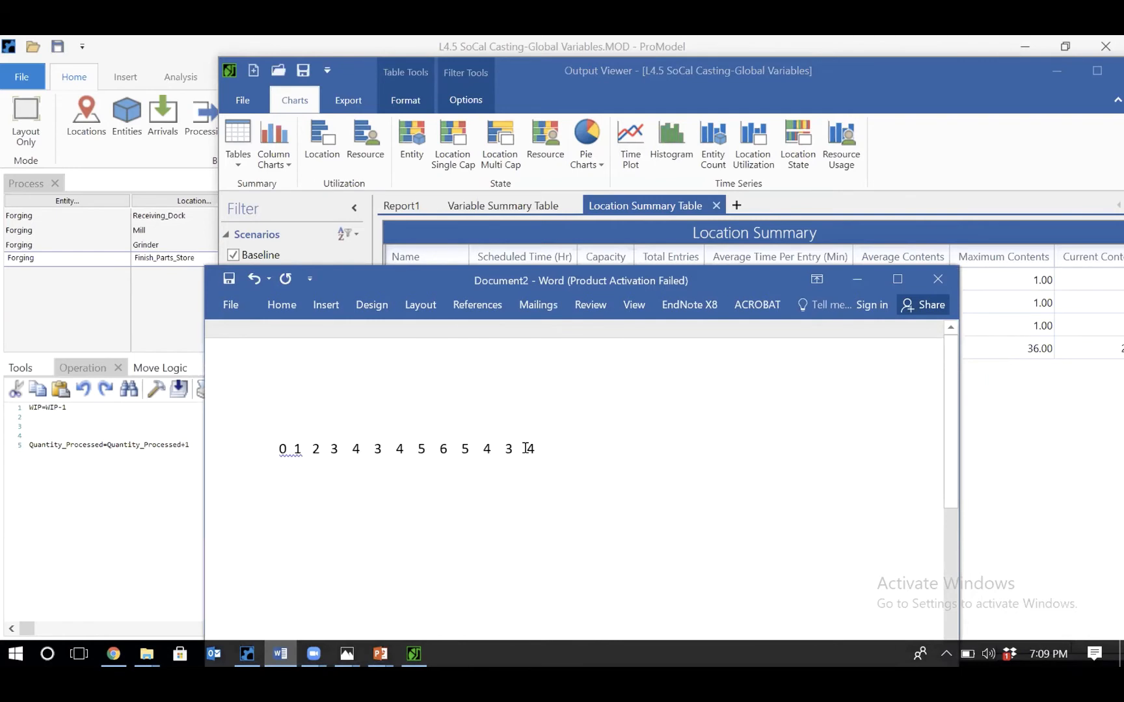
# - Add a second sequence, 0 0 .... 0 1, a few lines below the number sequence in Document2
pyautogui.press('Return')
pyautogui.press('Return')
pyautogui.press('Return')
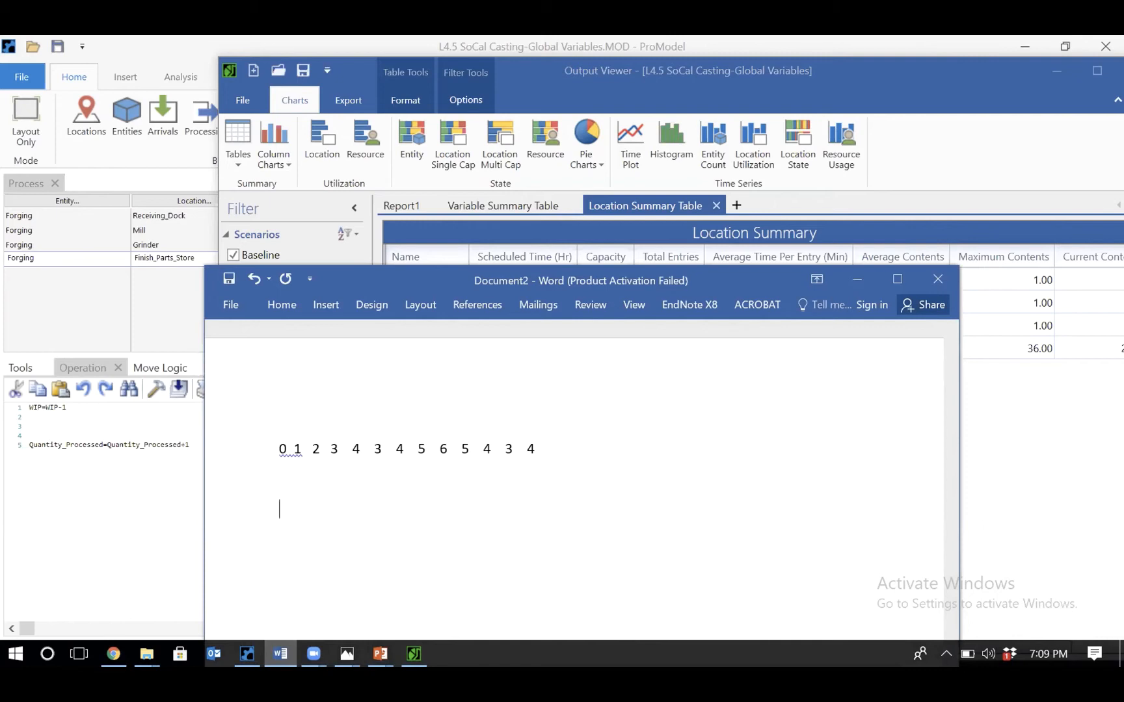
pyautogui.write('0 0 .... 0 1')
pyautogui.press('Return')
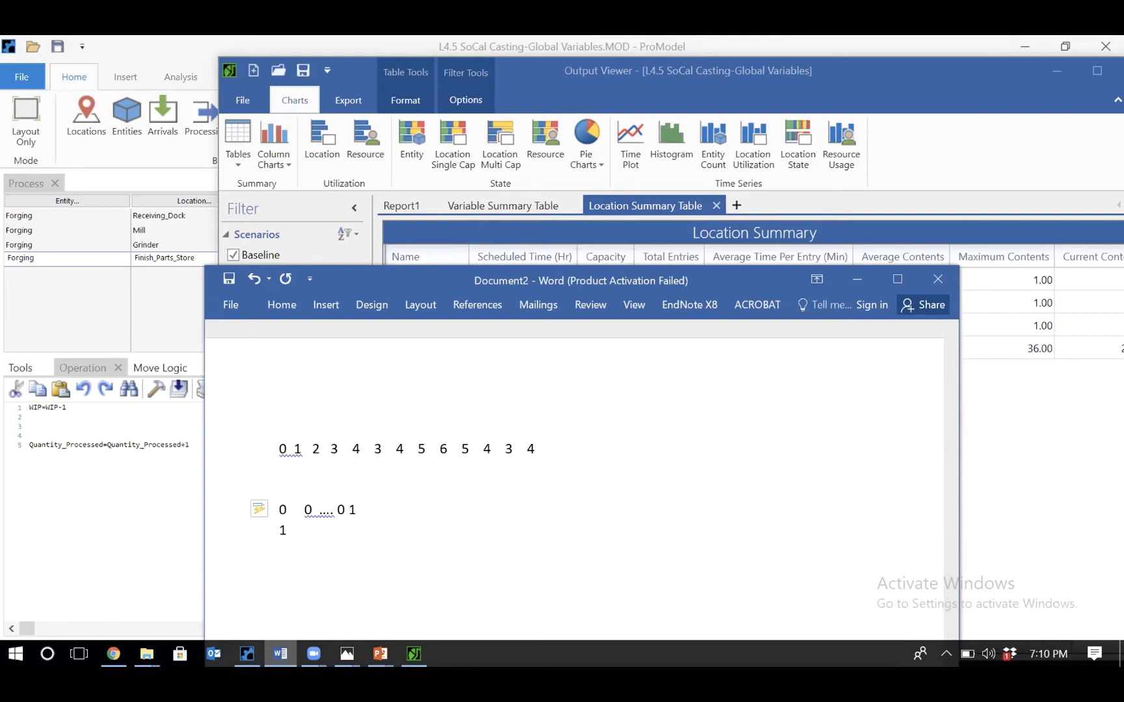
pyautogui.hotkey('ctrl', 'z')
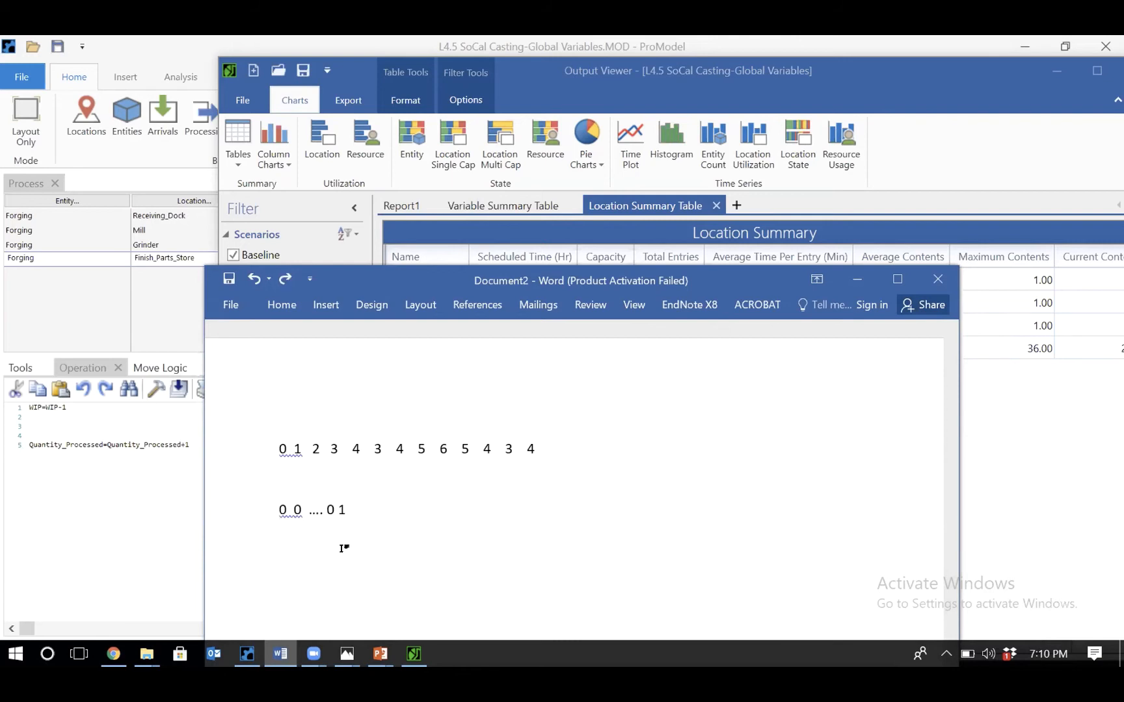
pyautogui.press('Return')
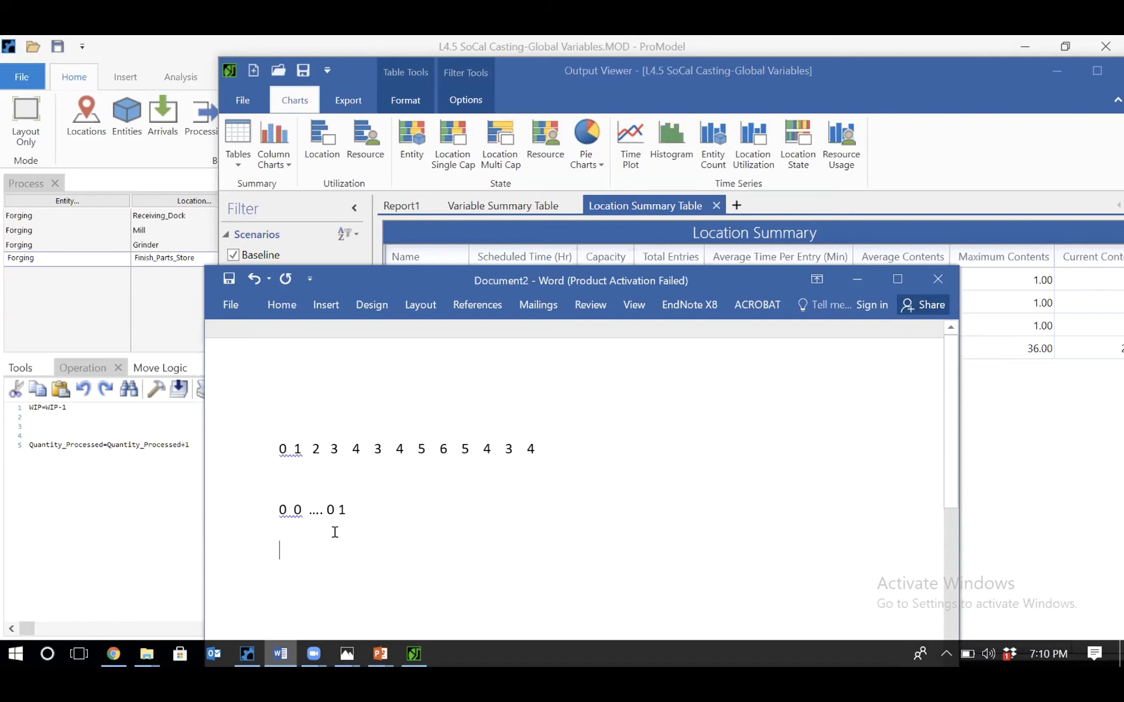
# - Add the lines WIP=0, WIP=1 and Avg WIP = 0.5 below the second sequence
pyautogui.write('WIP')
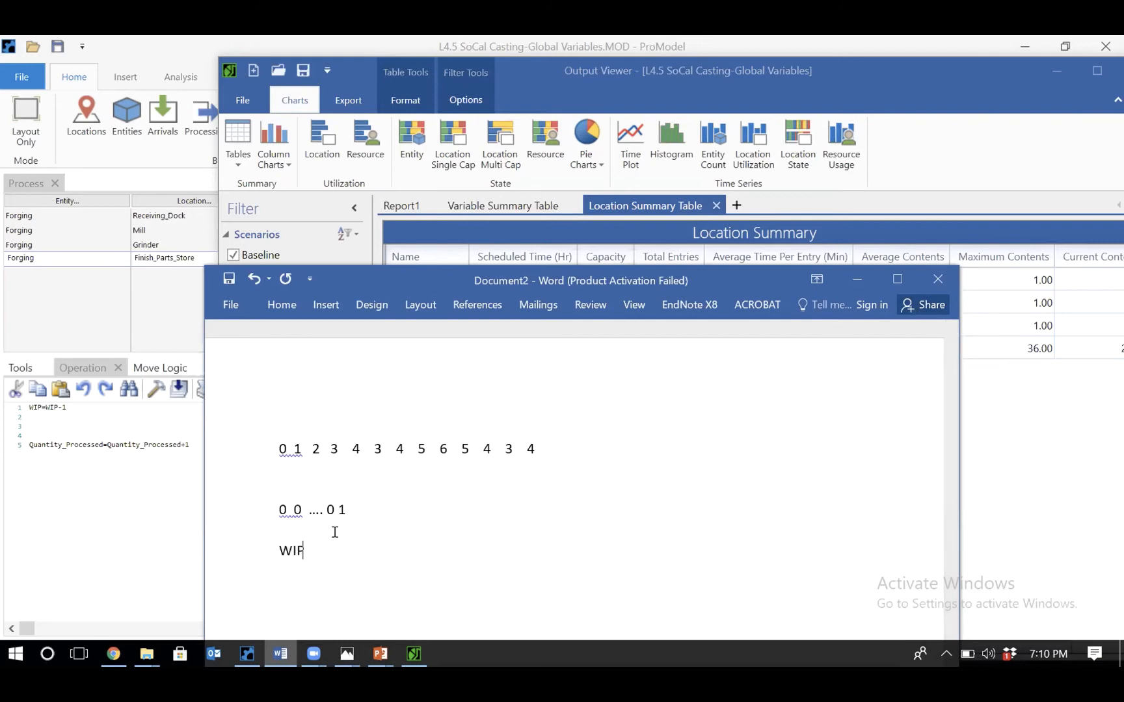
pyautogui.write('=0')
pyautogui.press('Return')
pyautogui.hotkey('alt', 'F4')
pyautogui.press('Escape')
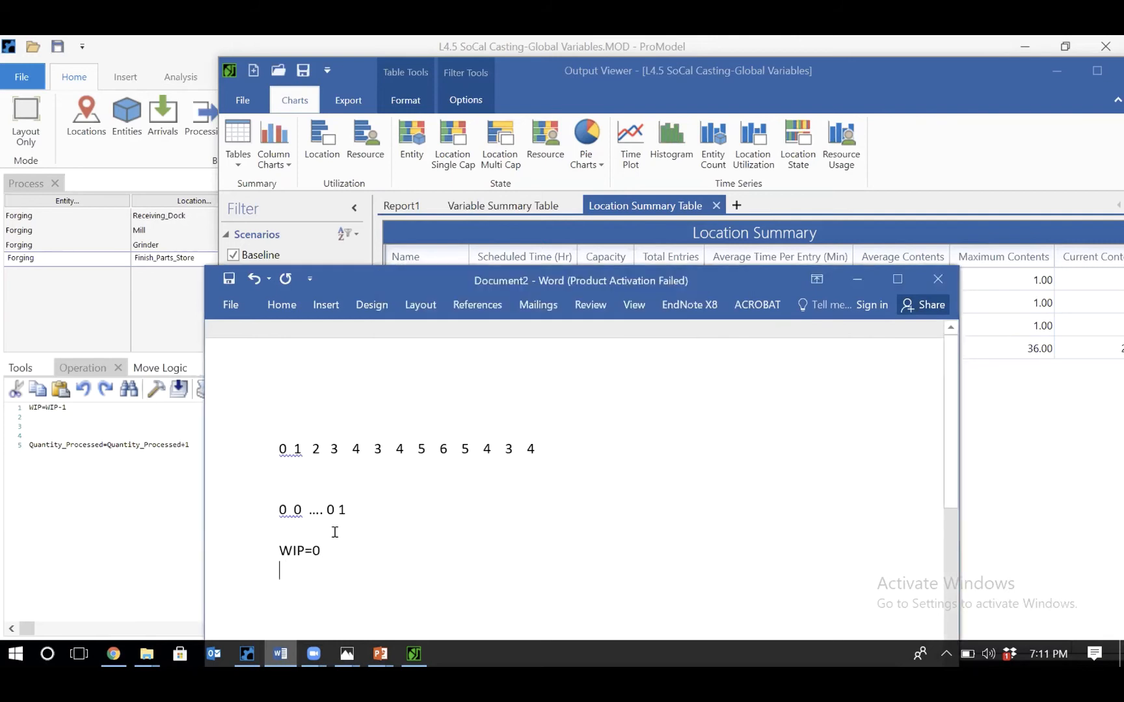
pyautogui.write('WIP=1')
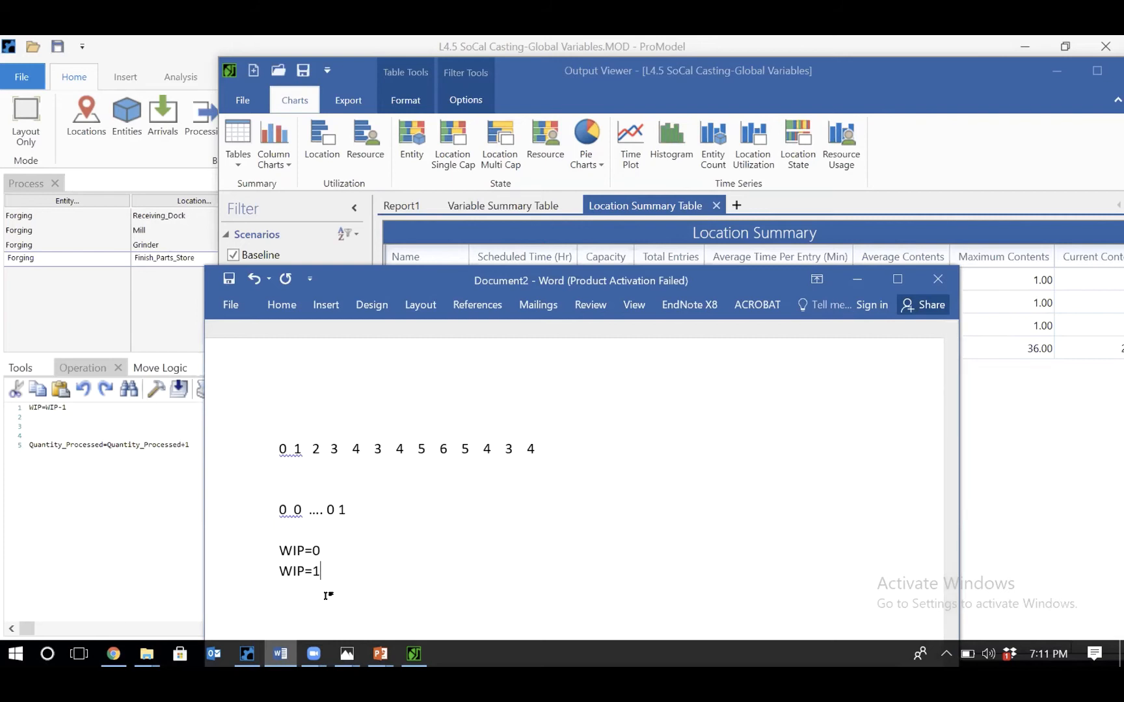
pyautogui.press('Return')
pyautogui.write('Avg WIP =')
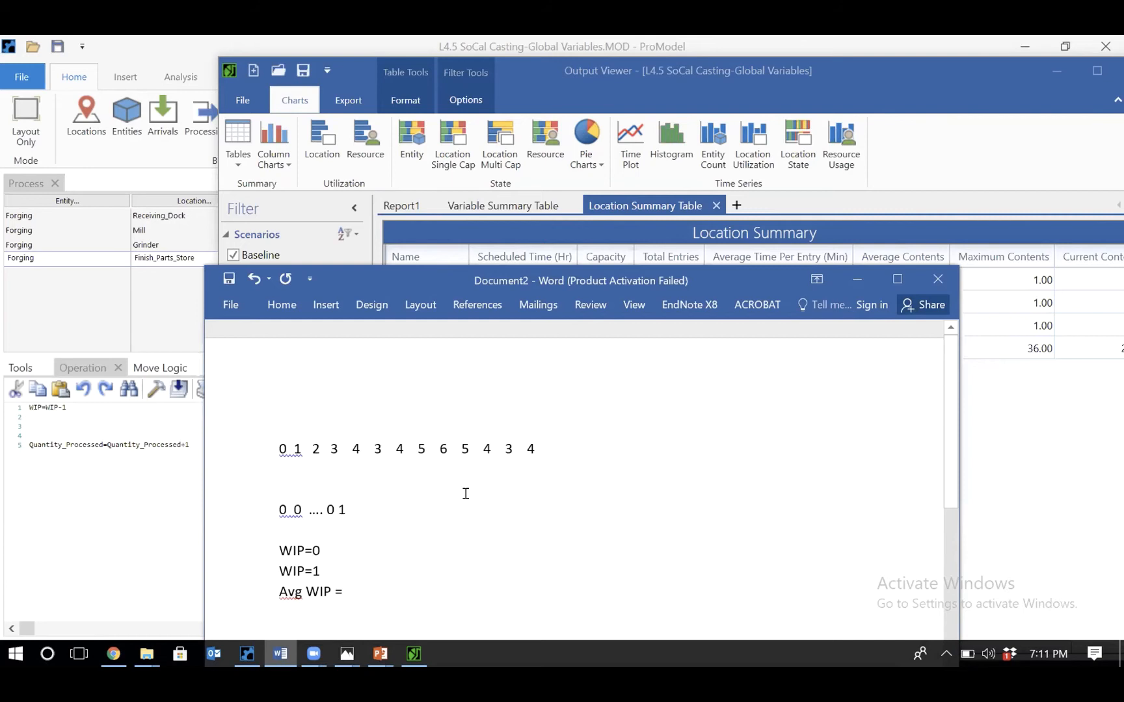
pyautogui.write('0.5')
pyautogui.click(346, 587)
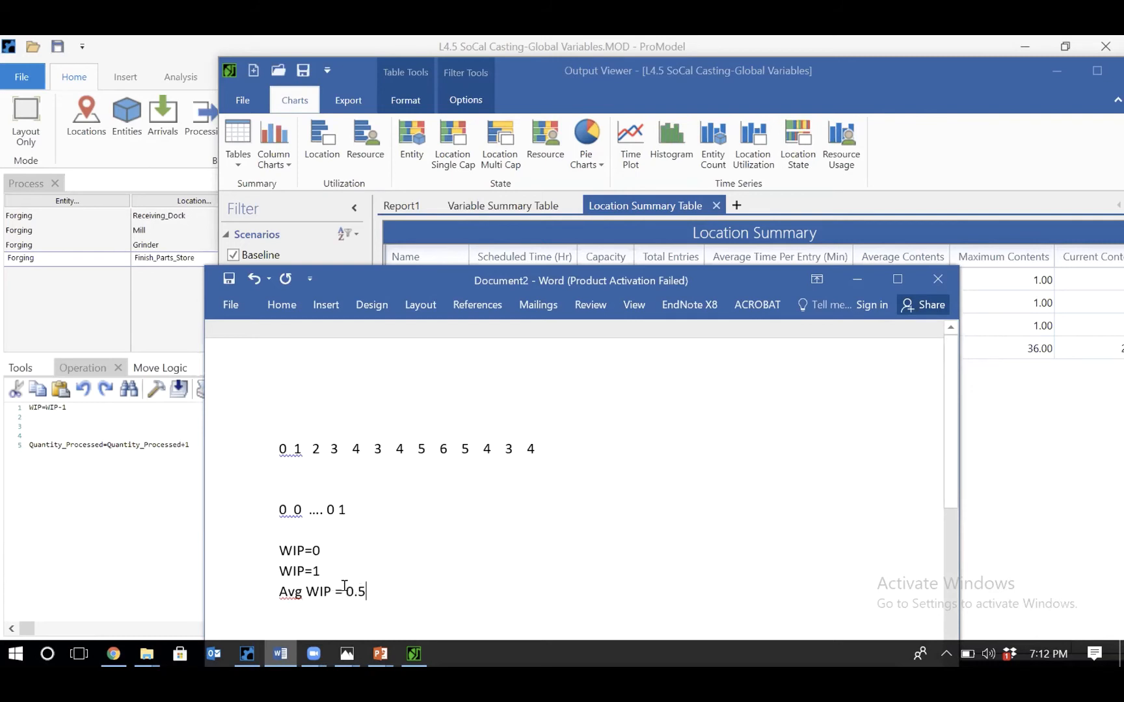
# - Review the zeros and the final 1 in the second sequence, and change the Avg WIP value to 0.1
pyautogui.tripleClick(290, 590)
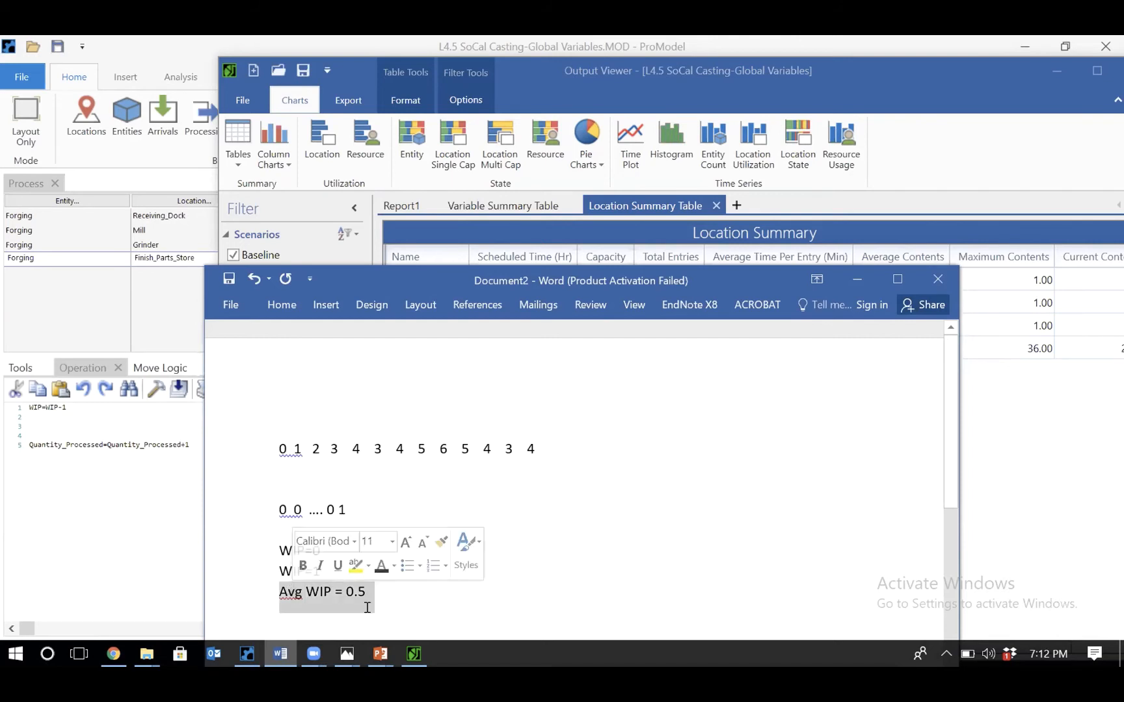
pyautogui.click(368, 608)
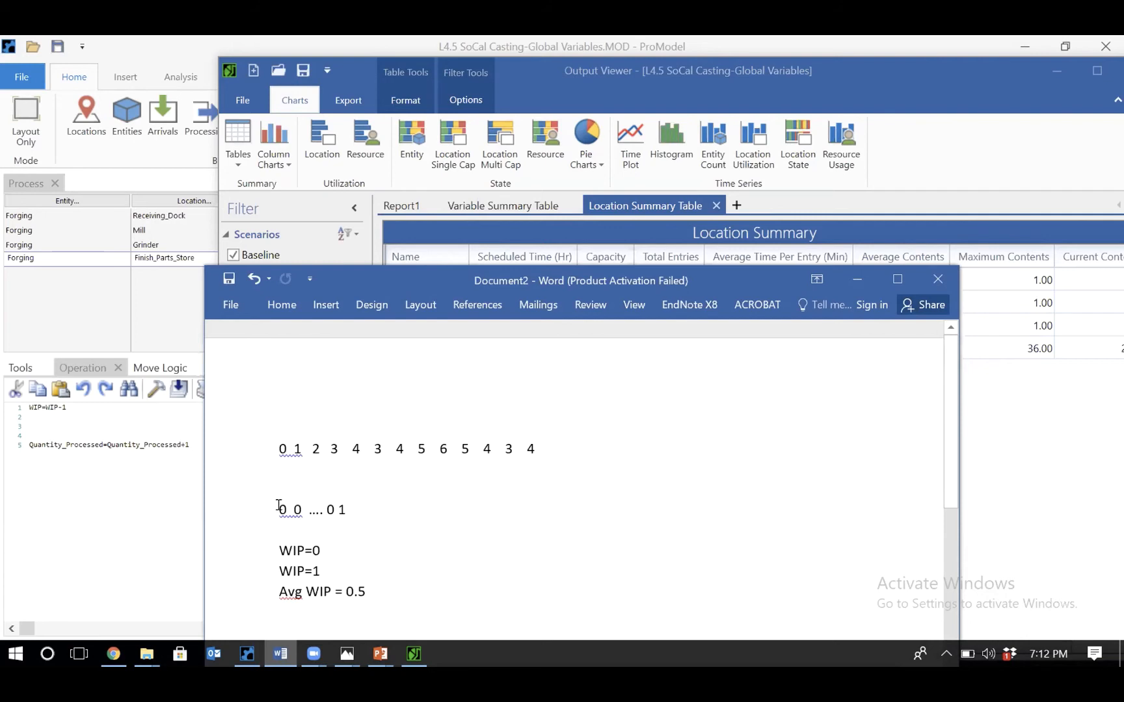
pyautogui.moveTo(276, 506); pyautogui.dragTo(338, 507)
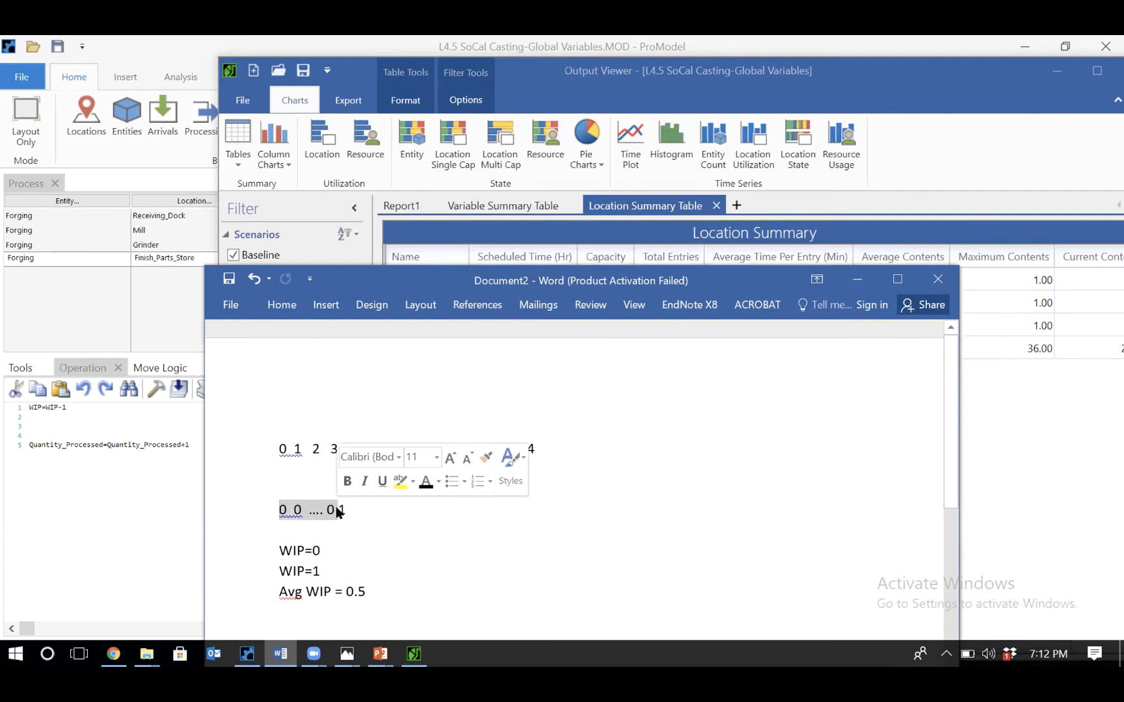
pyautogui.click(341, 507)
pyautogui.doubleClick(341, 507)
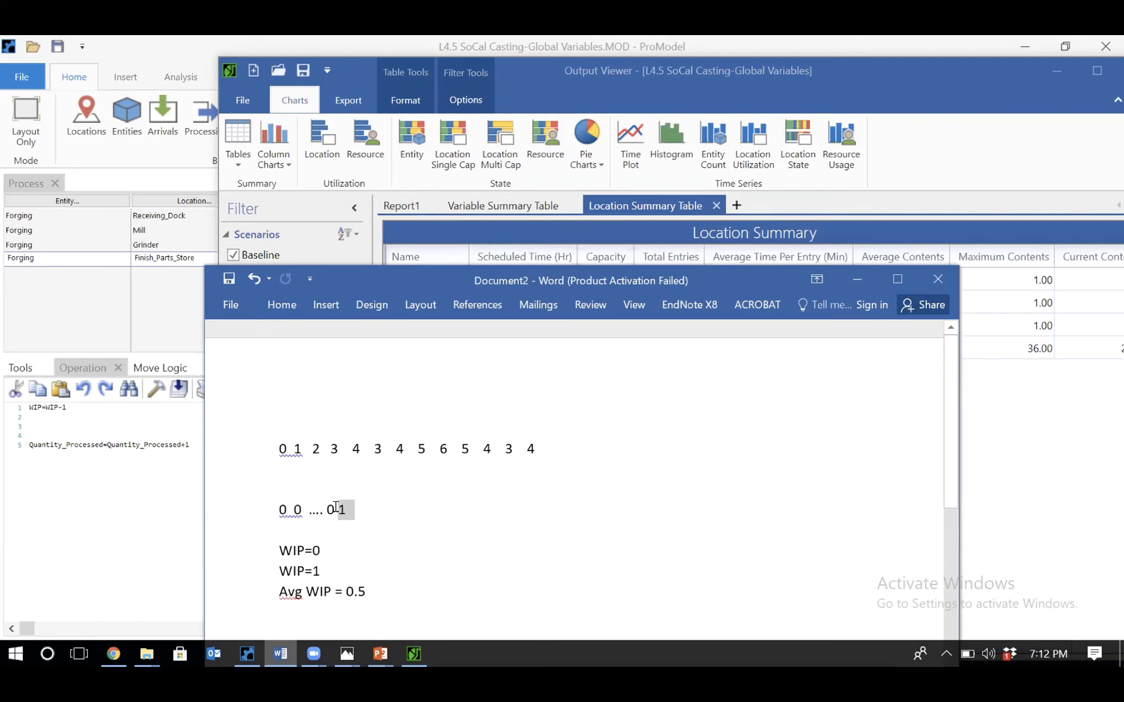
pyautogui.moveTo(272, 507); pyautogui.dragTo(336, 510)
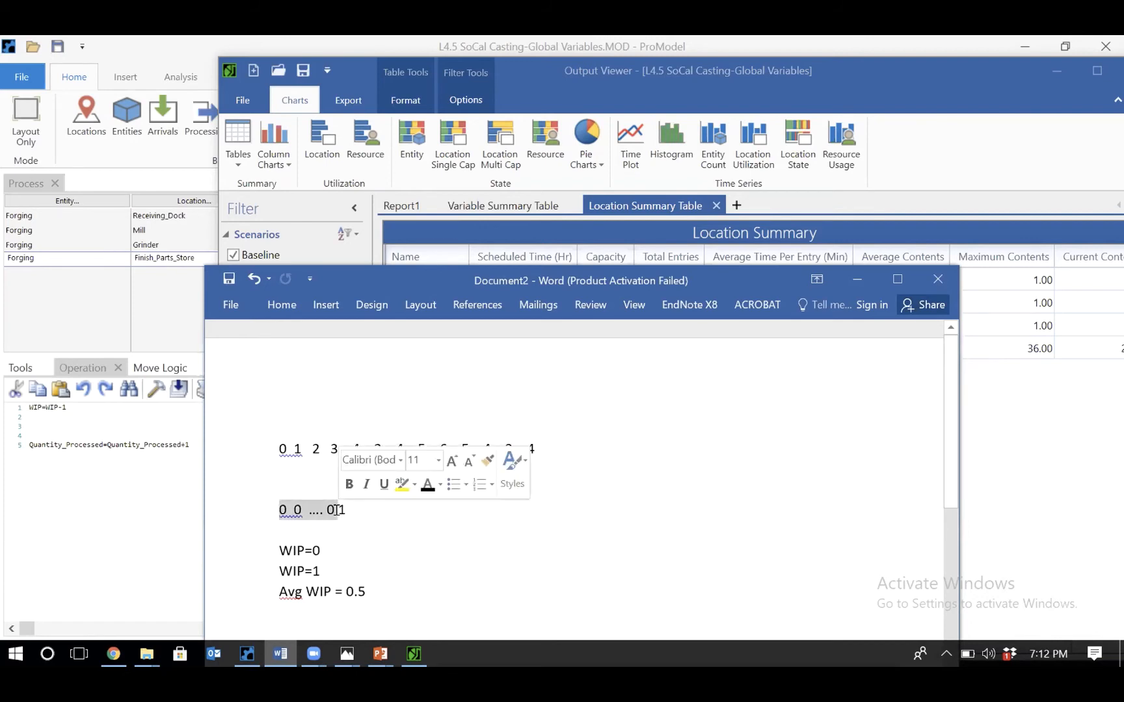
pyautogui.click(313, 545)
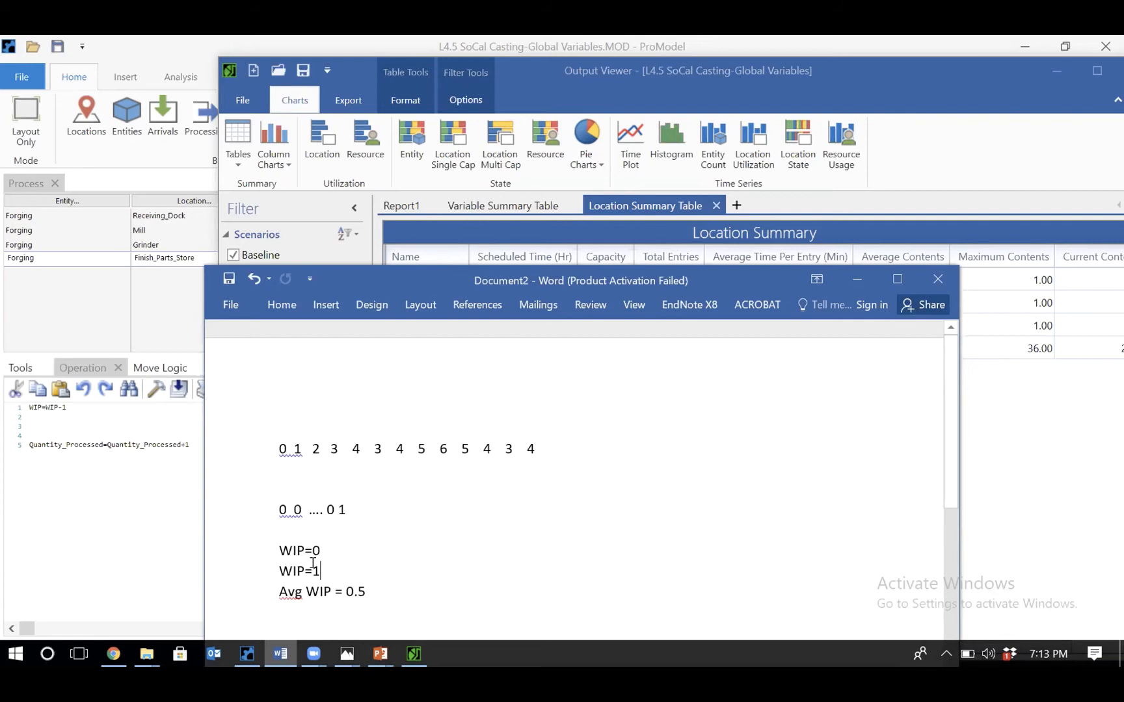
pyautogui.click(360, 589)
pyautogui.press('BackSpace')
pyautogui.write('1')
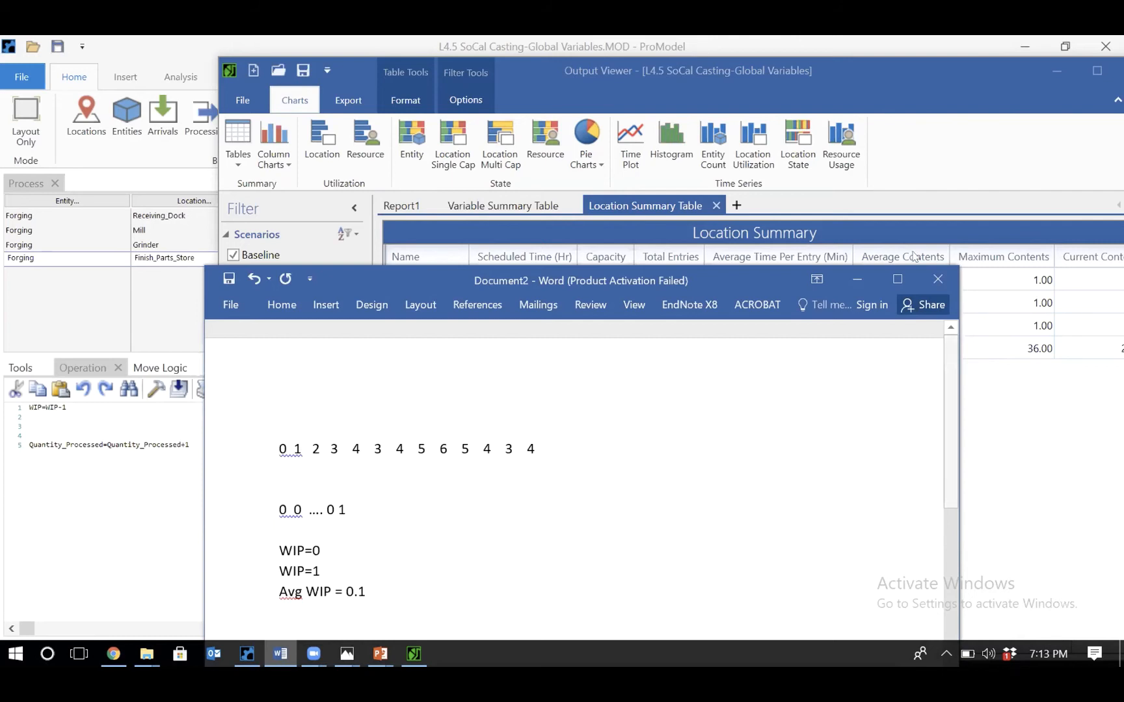
# - Compare the WIP row of the Variable Summary table with the first values of the upper number sequence in Word, keeping both in view
pyautogui.click(520, 204)
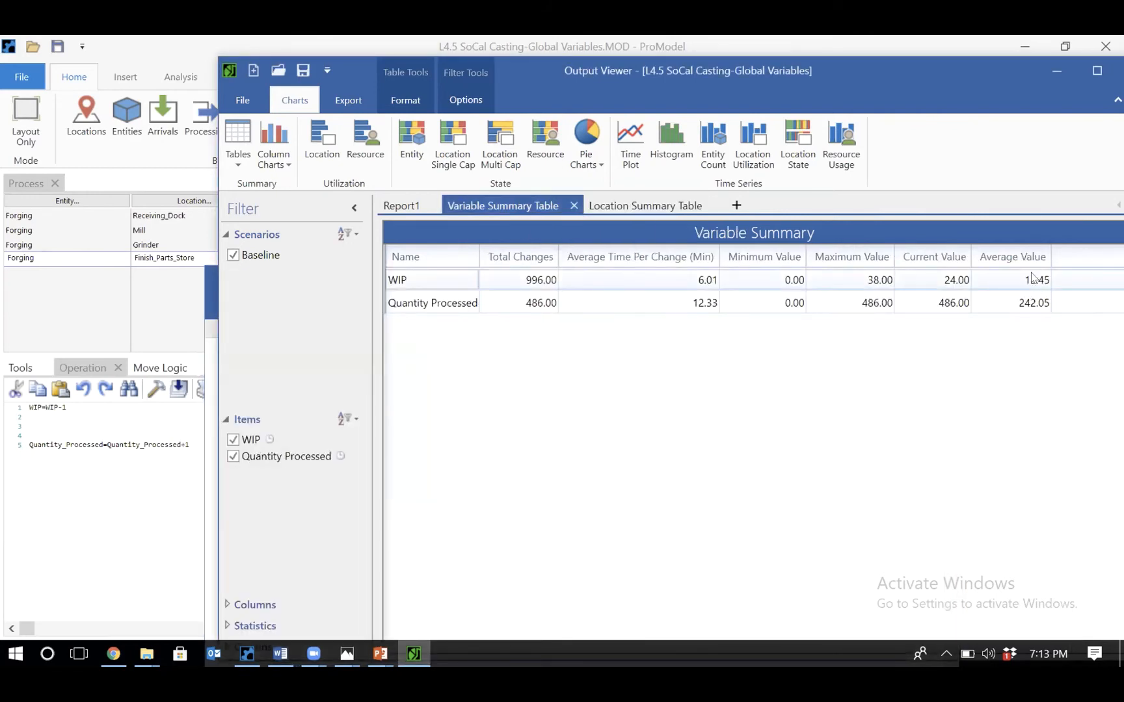
pyautogui.click(279, 652)
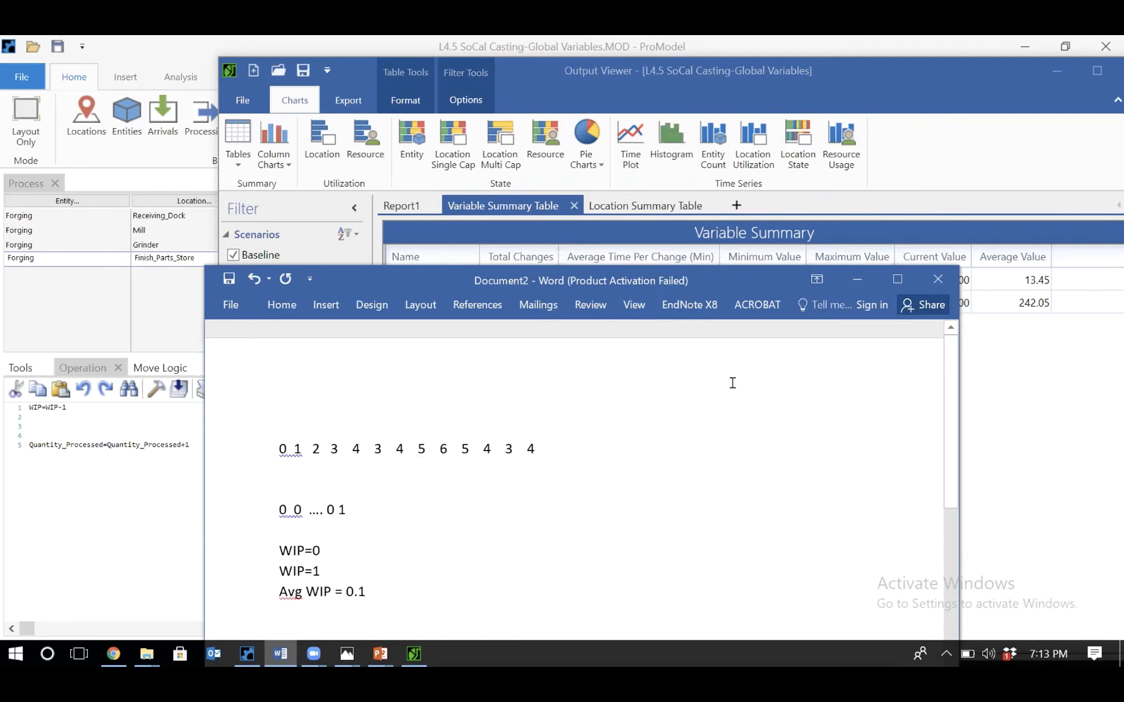
pyautogui.moveTo(673, 279); pyautogui.dragTo(583, 321)
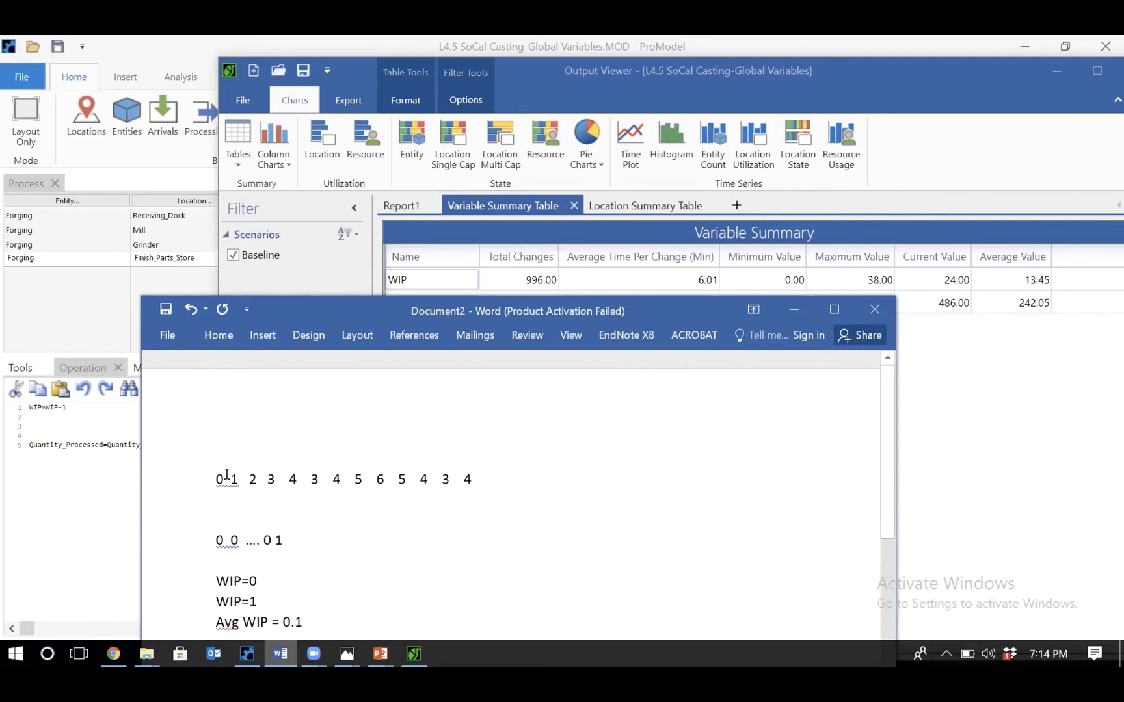
pyautogui.moveTo(230, 479); pyautogui.dragTo(239, 482)
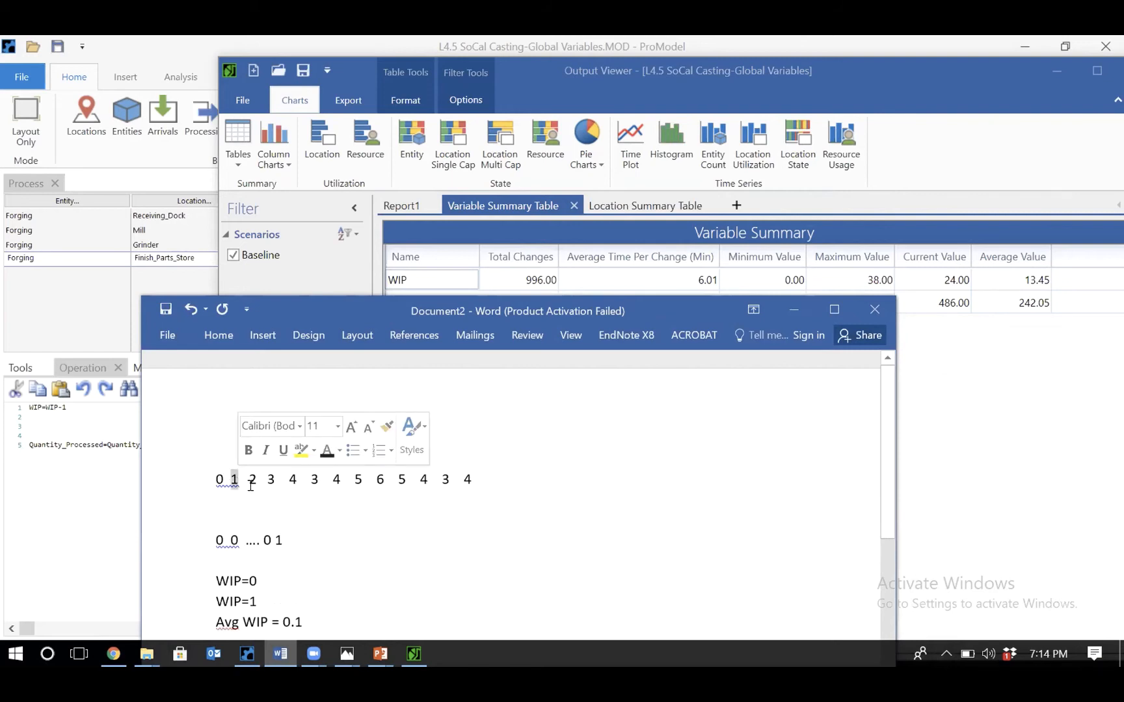
pyautogui.click(247, 480)
pyautogui.moveTo(246, 480); pyautogui.dragTo(257, 480)
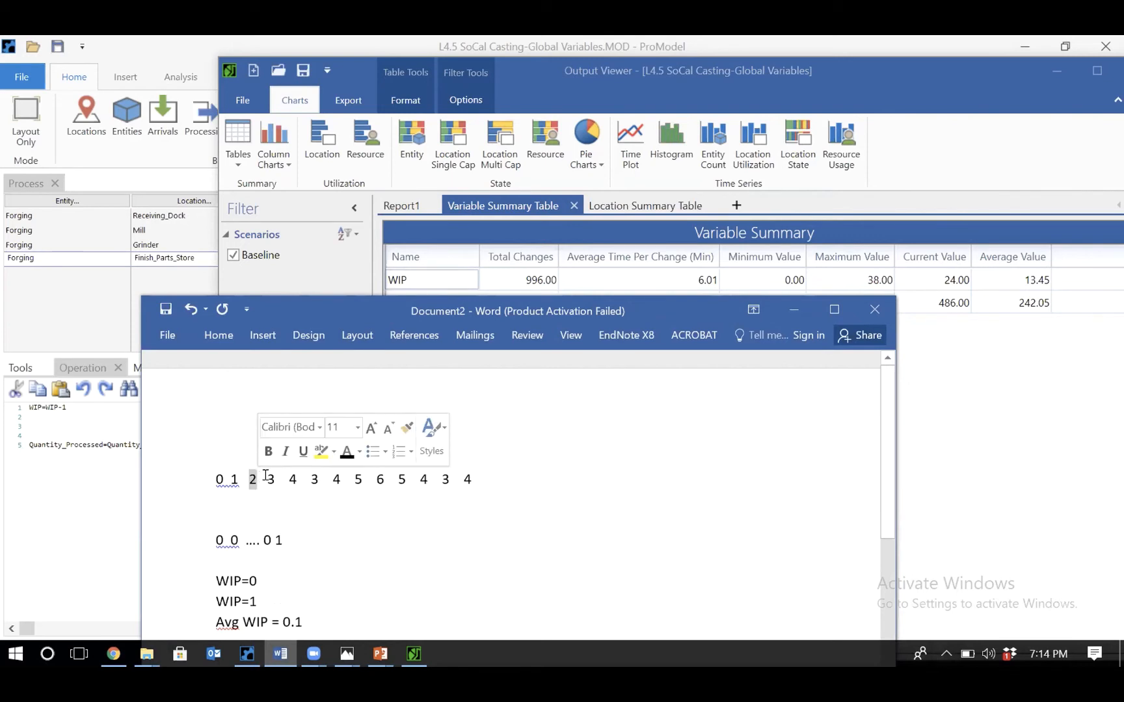
pyautogui.moveTo(264, 479); pyautogui.dragTo(277, 484)
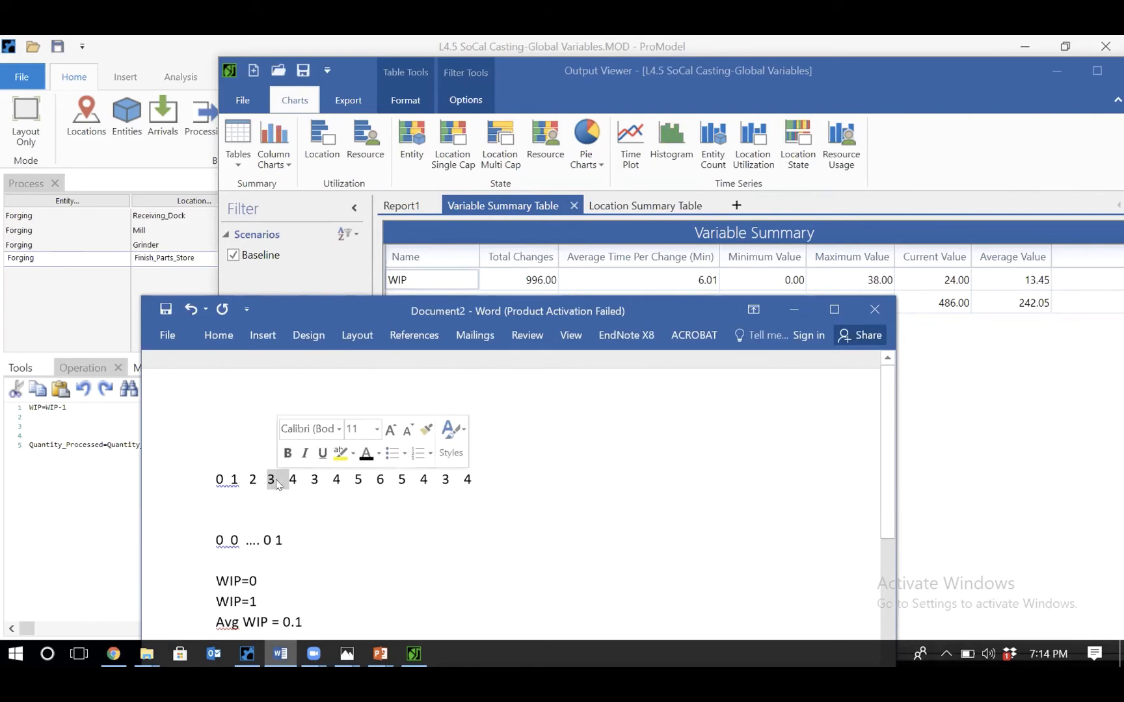
pyautogui.click(326, 517)
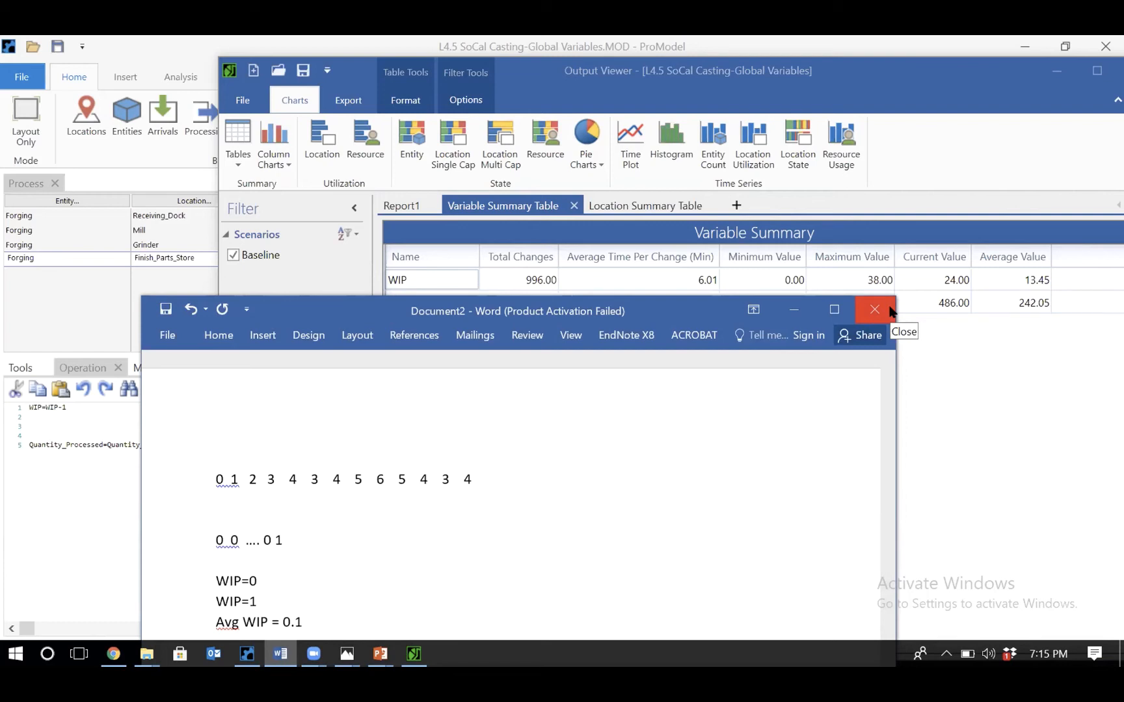
# - Check the variable statistics against Report1, and move the Output Viewer window so the whole Variable Summary table is in view
pyautogui.click(986, 363)
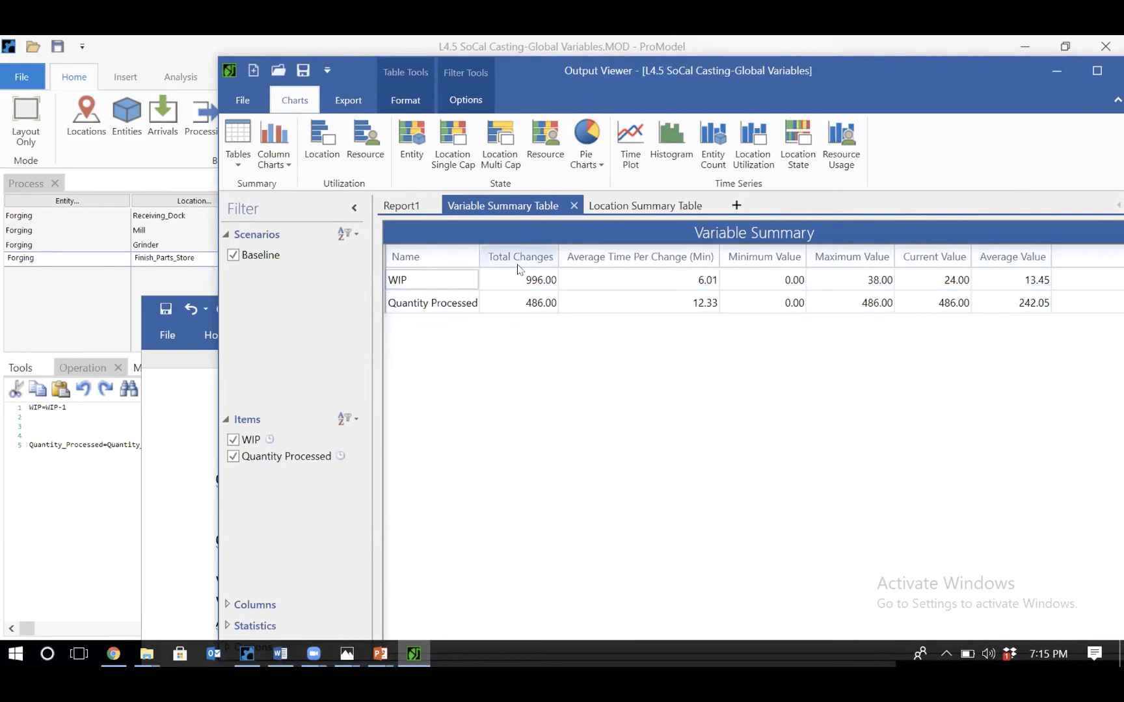
pyautogui.click(418, 206)
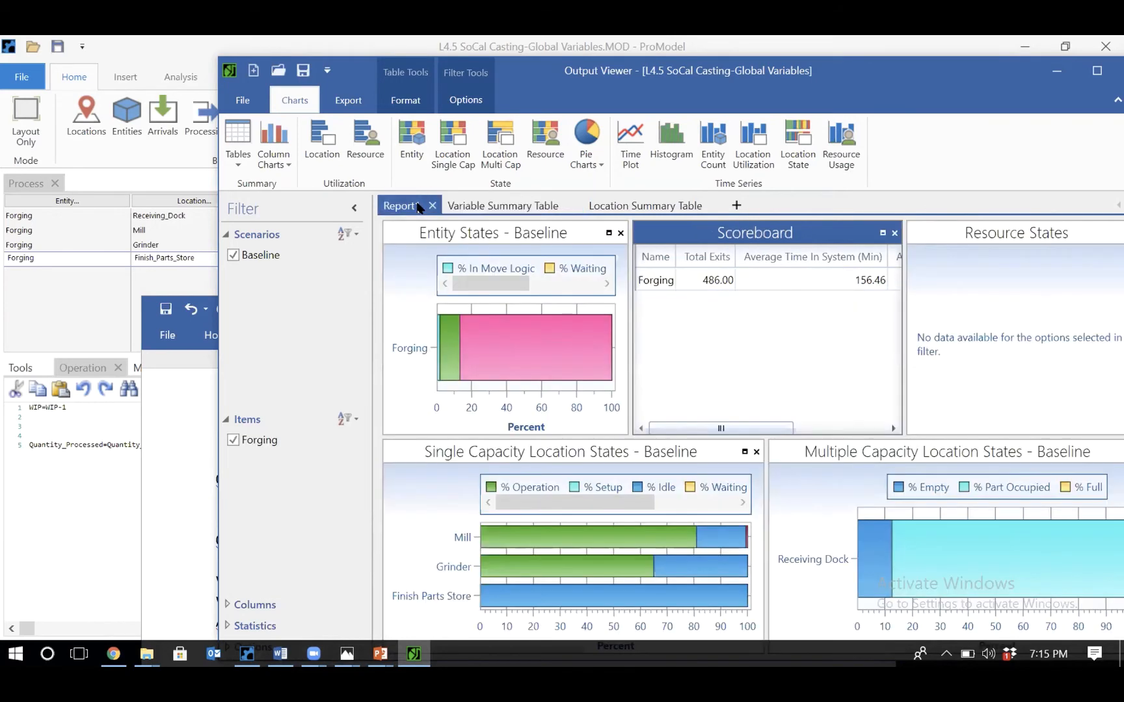
pyautogui.click(513, 208)
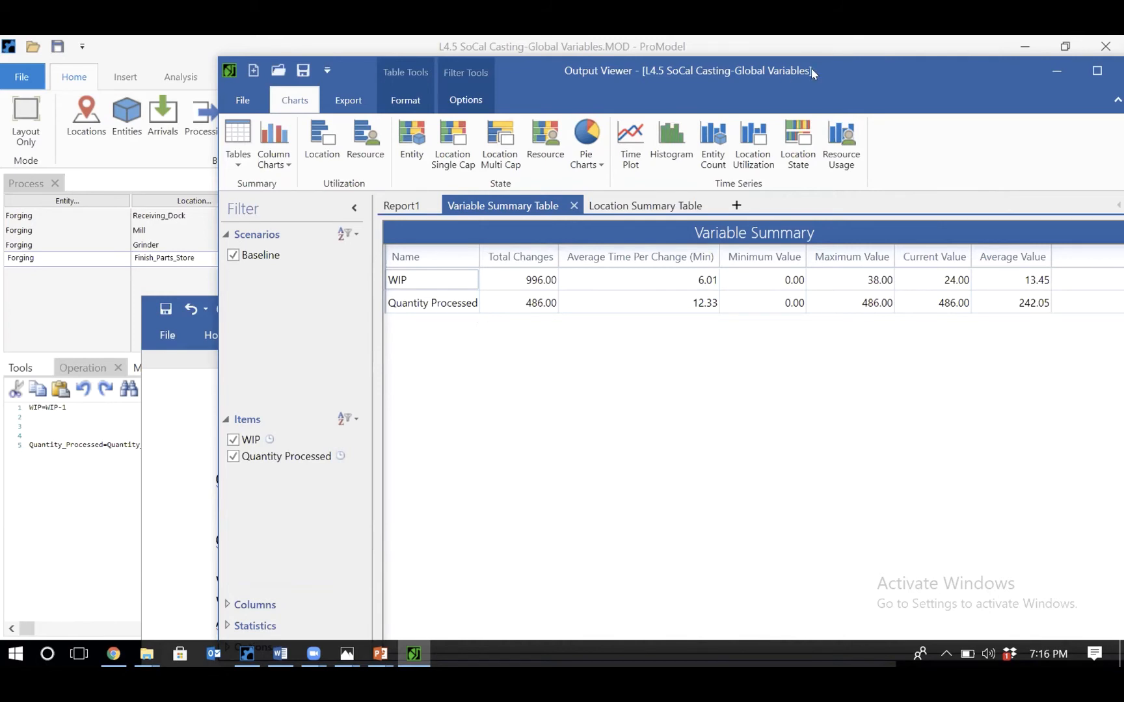
pyautogui.moveTo(811, 73); pyautogui.dragTo(997, 96)
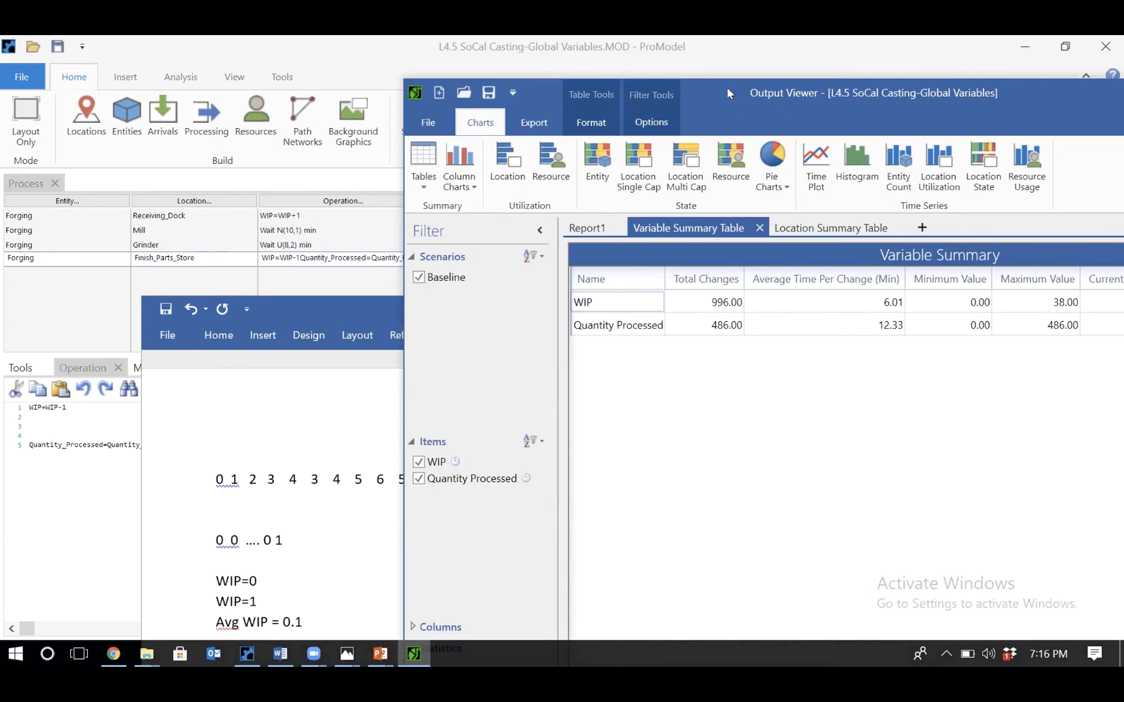
pyautogui.moveTo(726, 88); pyautogui.dragTo(404, 68)
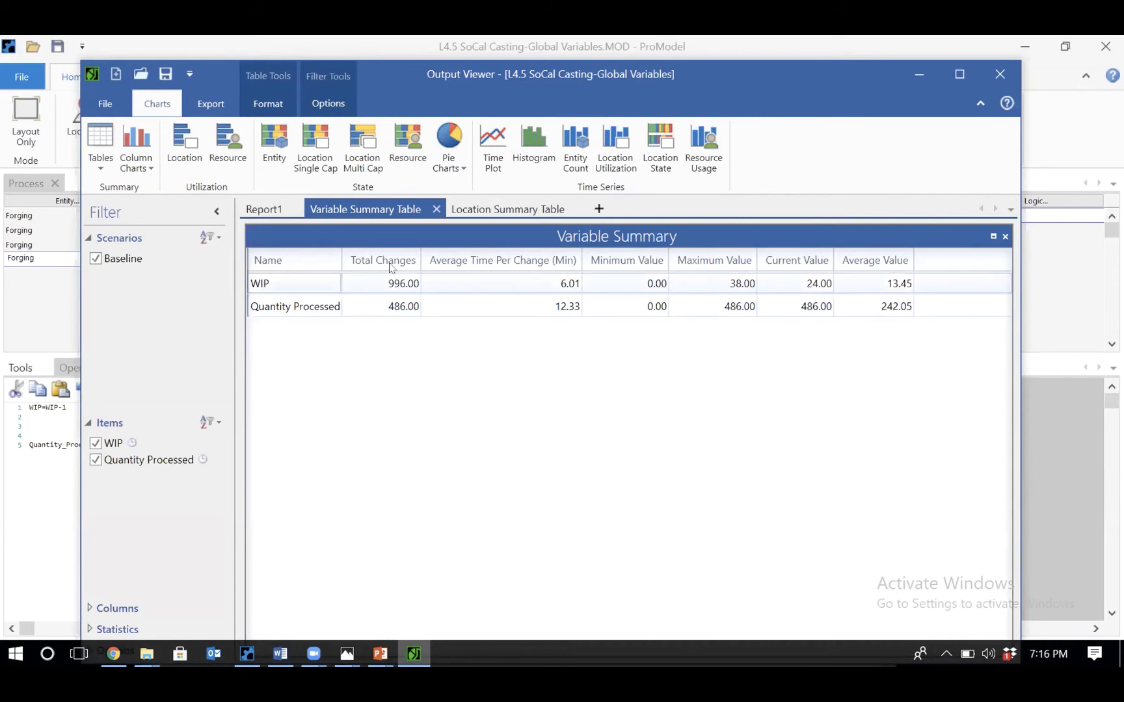
# - Compare the Forging total exits on Report1's Scoreboard with the Variable Summary table, and return to Document2 in Word
pyautogui.click(279, 209)
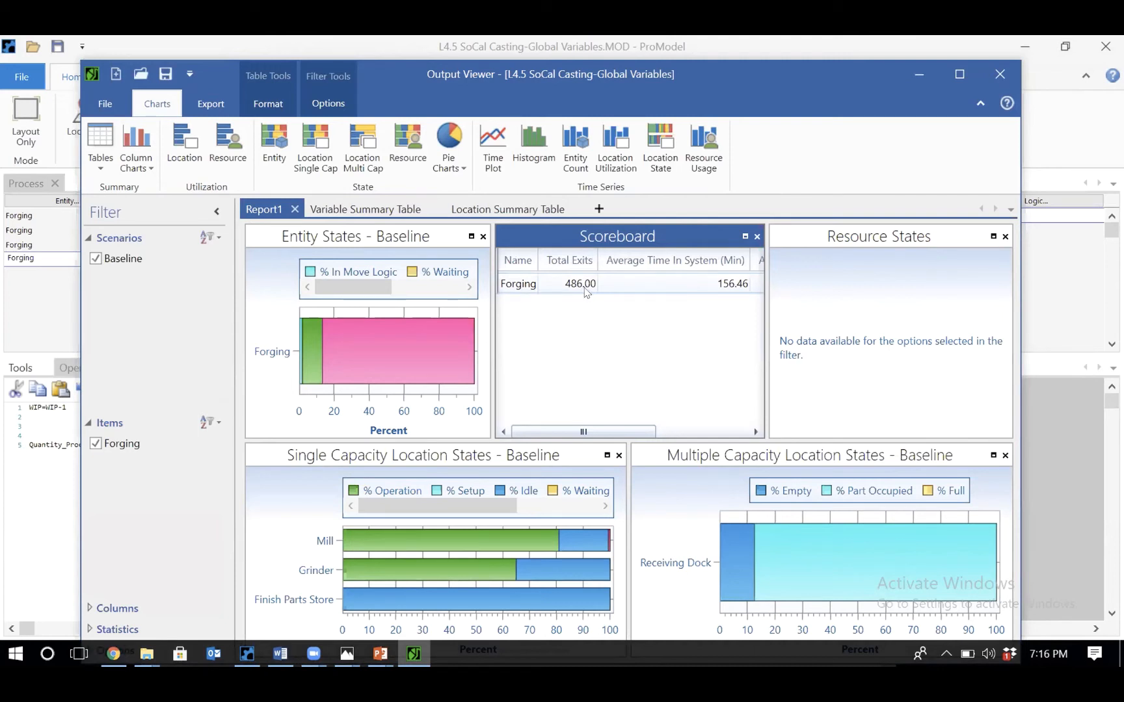
pyautogui.click(380, 209)
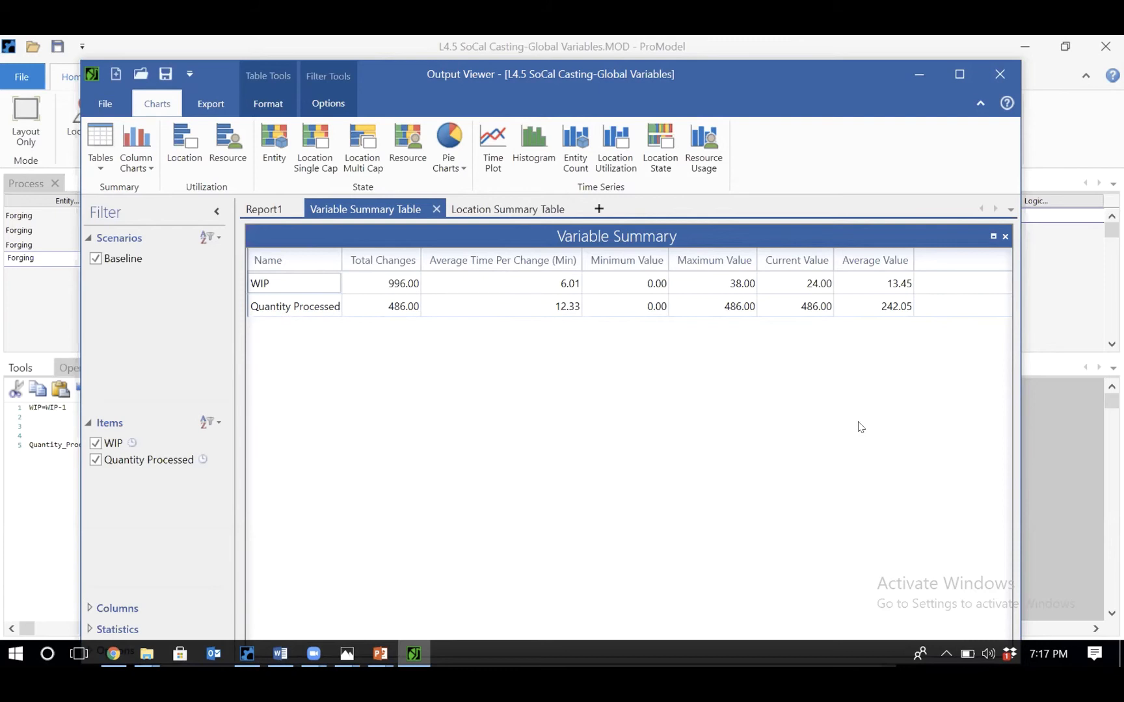
pyautogui.click(284, 653)
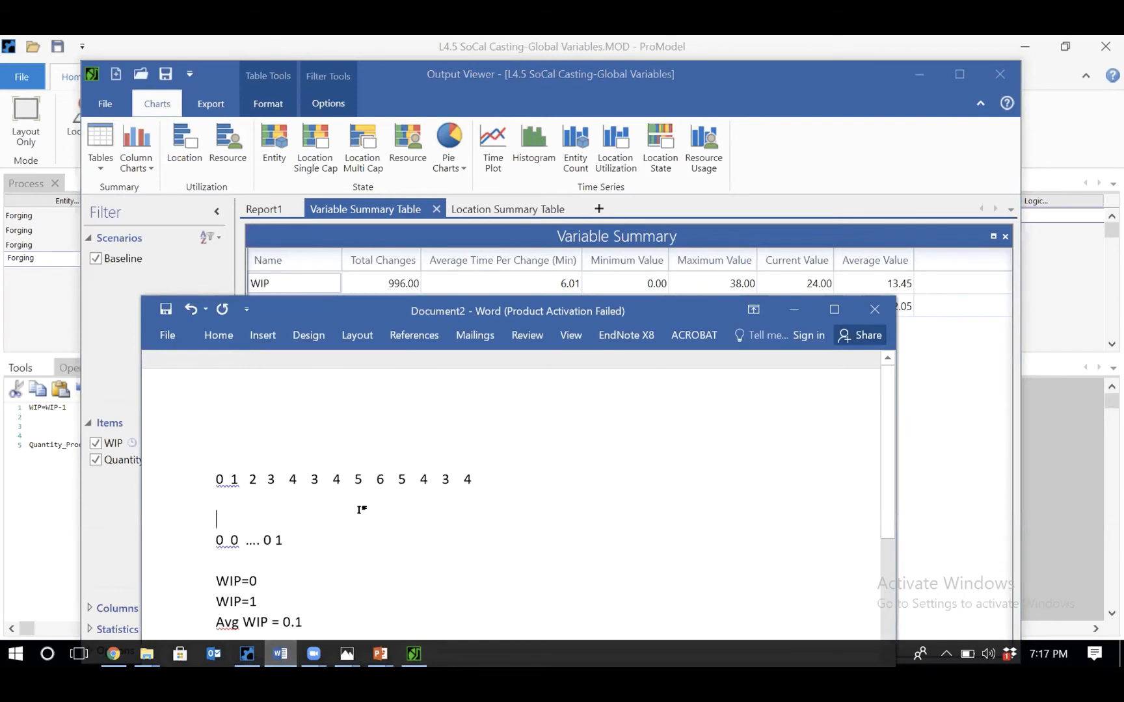
# - Add four blank lines below the Avg WIP note in Word, and move the document window to uncover both Variable Summary rows
pyautogui.scroll(-8, 359, 510)
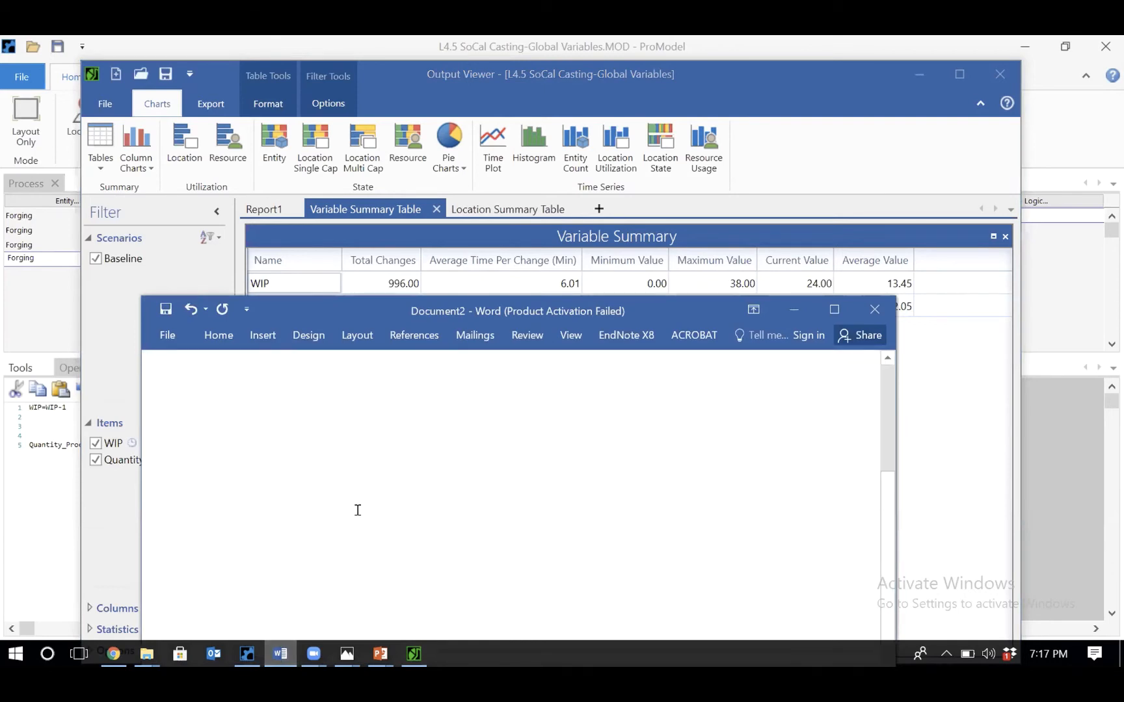
pyautogui.scroll(5, 358, 509)
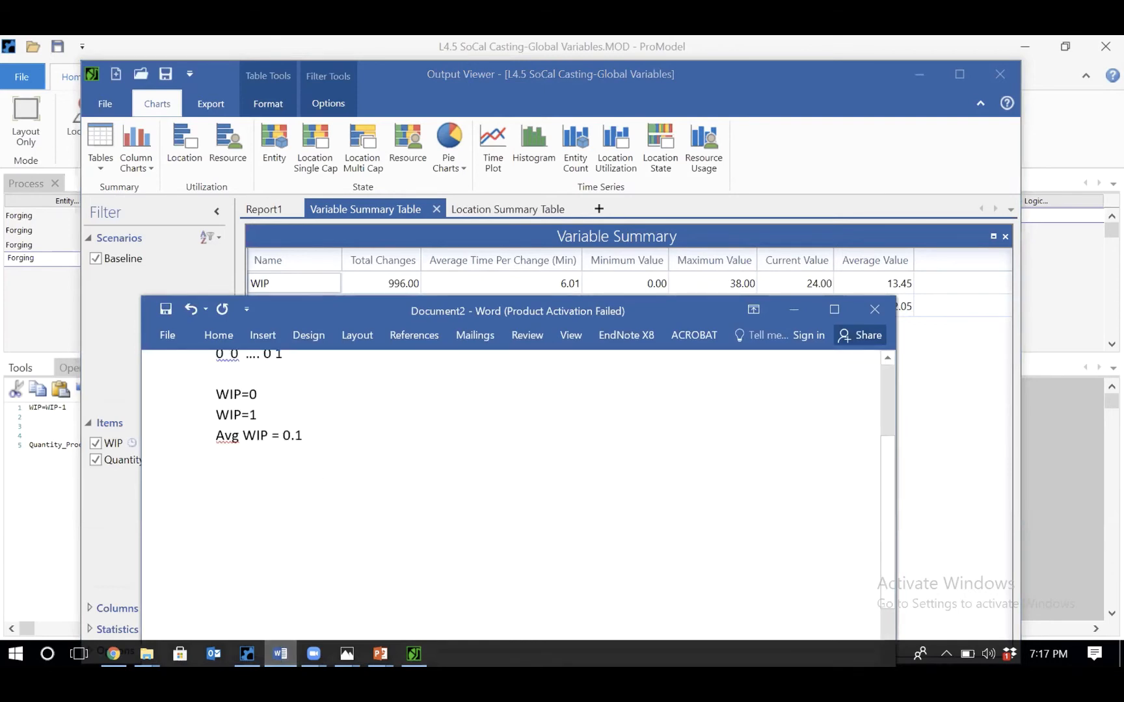
pyautogui.press('Return')
pyautogui.press('Return')
pyautogui.press('Return')
pyautogui.press('Return')
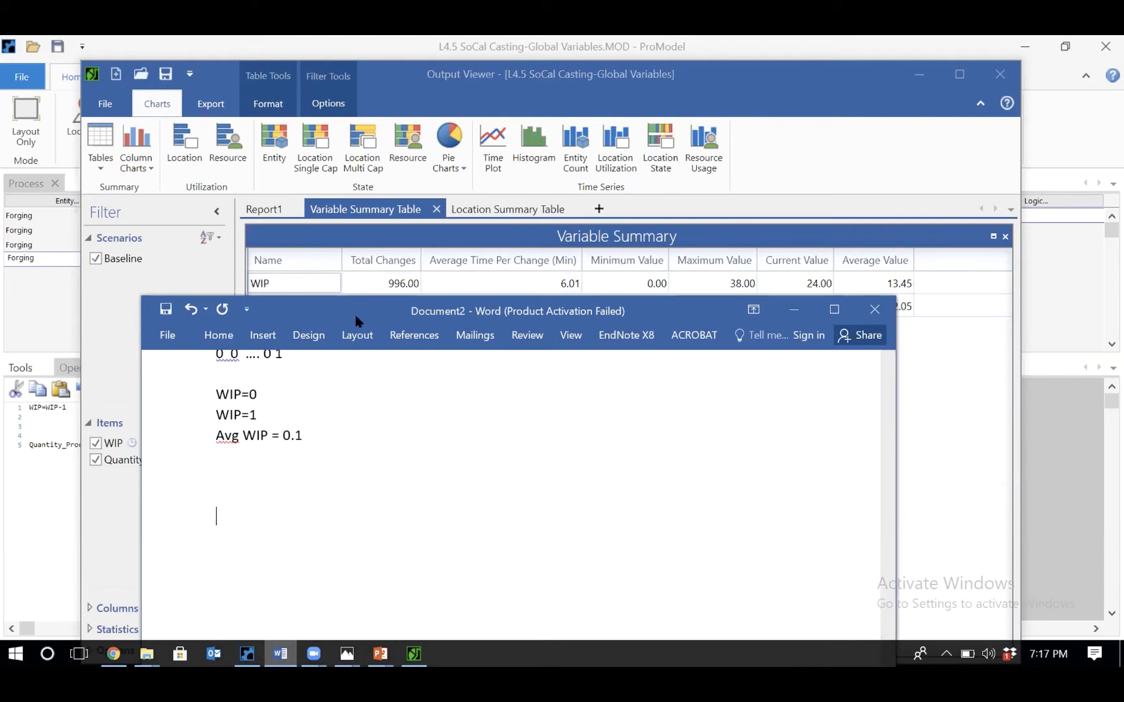
pyautogui.moveTo(355, 320); pyautogui.dragTo(393, 352)
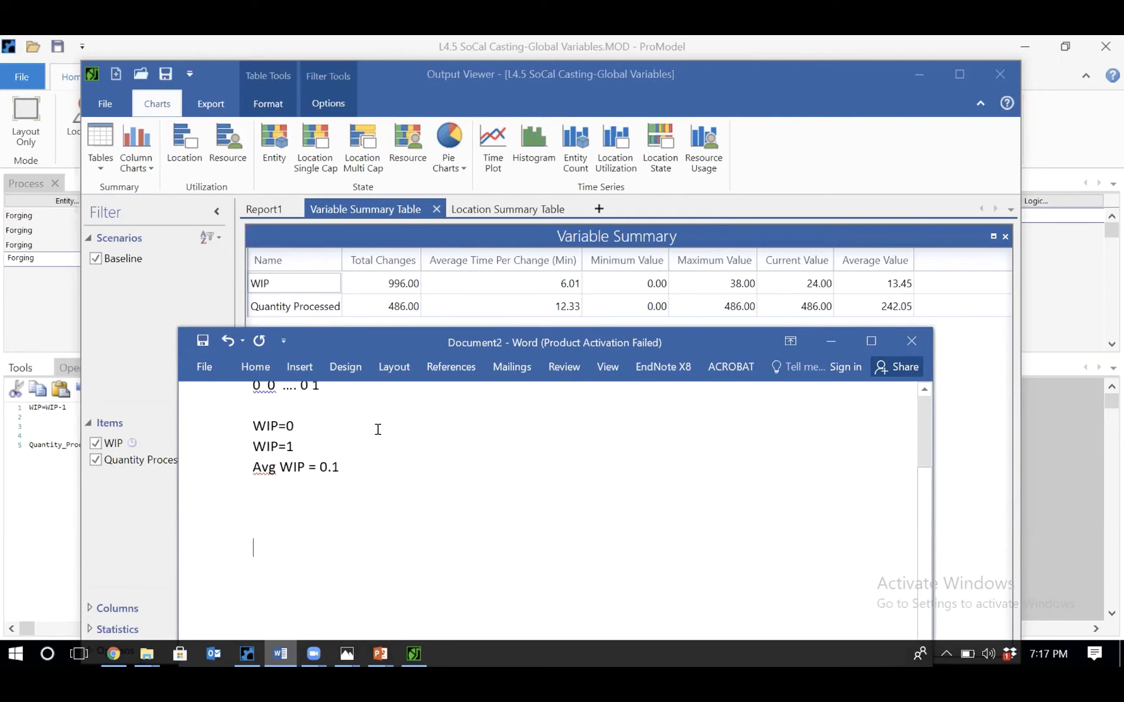
# - Write the Quantity Processed value sequence "0 1 2 3 4 5 6 ......486" below the Avg WIP note
pyautogui.write('0')
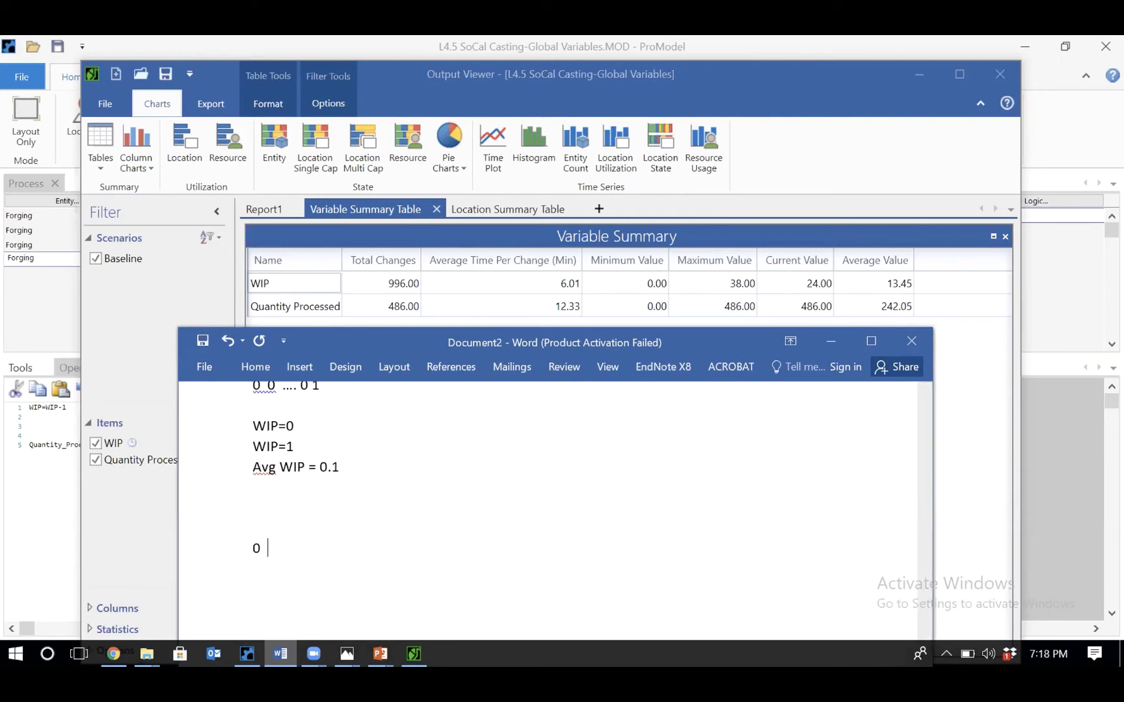
pyautogui.write(' 1')
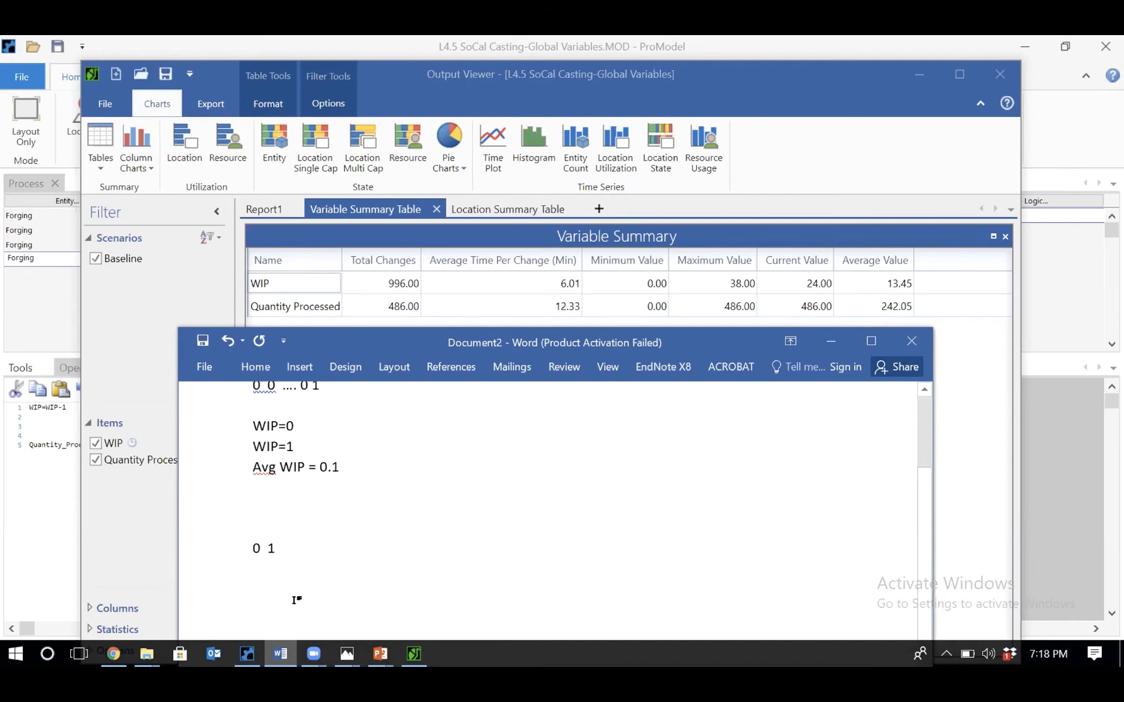
pyautogui.write('2')
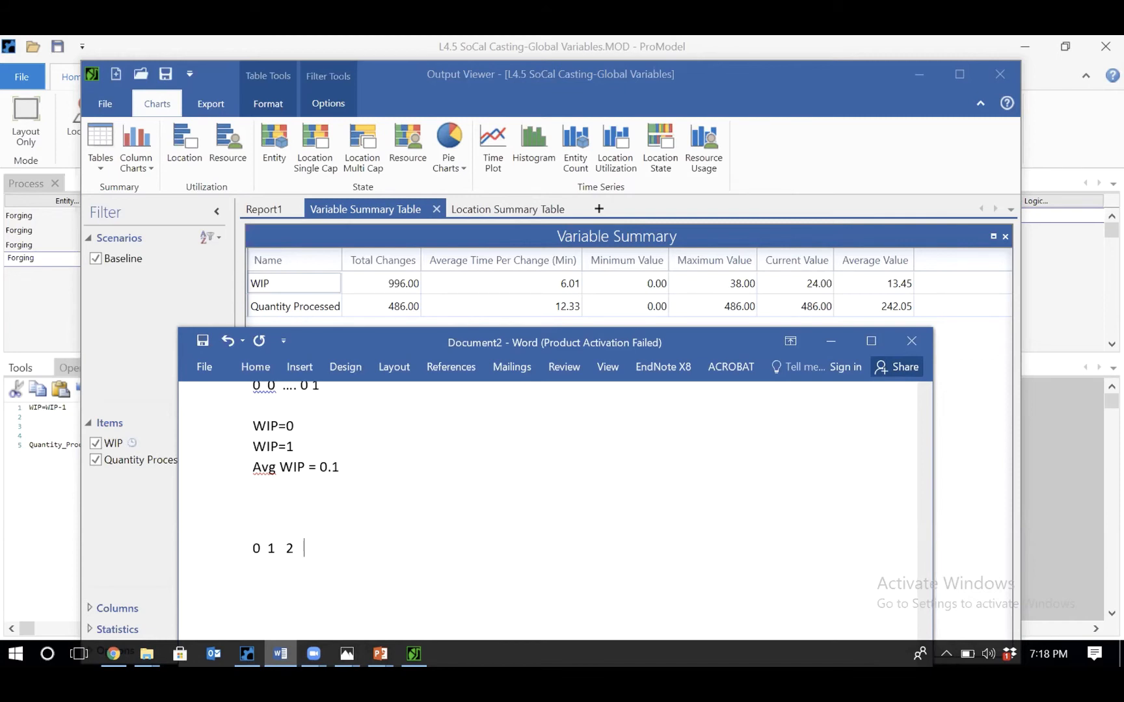
pyautogui.write('3 4 5 ')
pyautogui.write('6 ')
pyautogui.write('......')
pyautogui.write('448')
pyautogui.press('BackSpace')
pyautogui.press('BackSpace')
pyautogui.write('86')
# - Review the 0 to 486 sequence against the average values in the Variable Summary table, especially the Quantity Processed row
pyautogui.click(252, 547)
pyautogui.keyDown('shift'); pyautogui.click(405, 550); pyautogui.keyUp('shift')
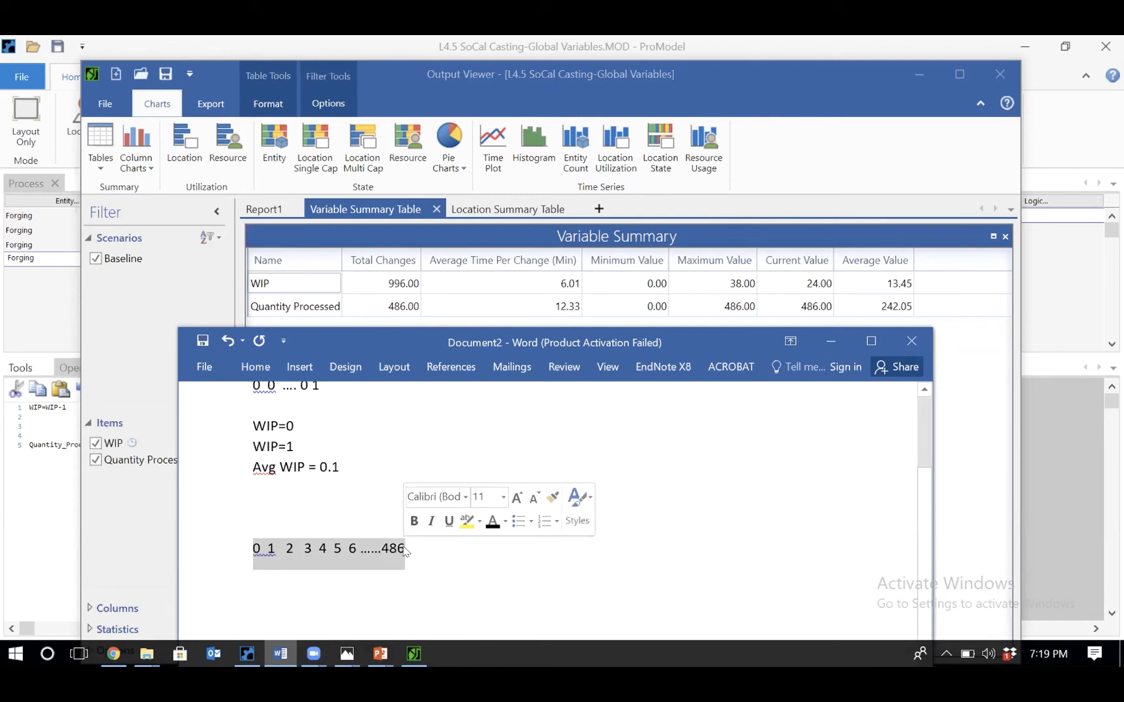
pyautogui.click(403, 549)
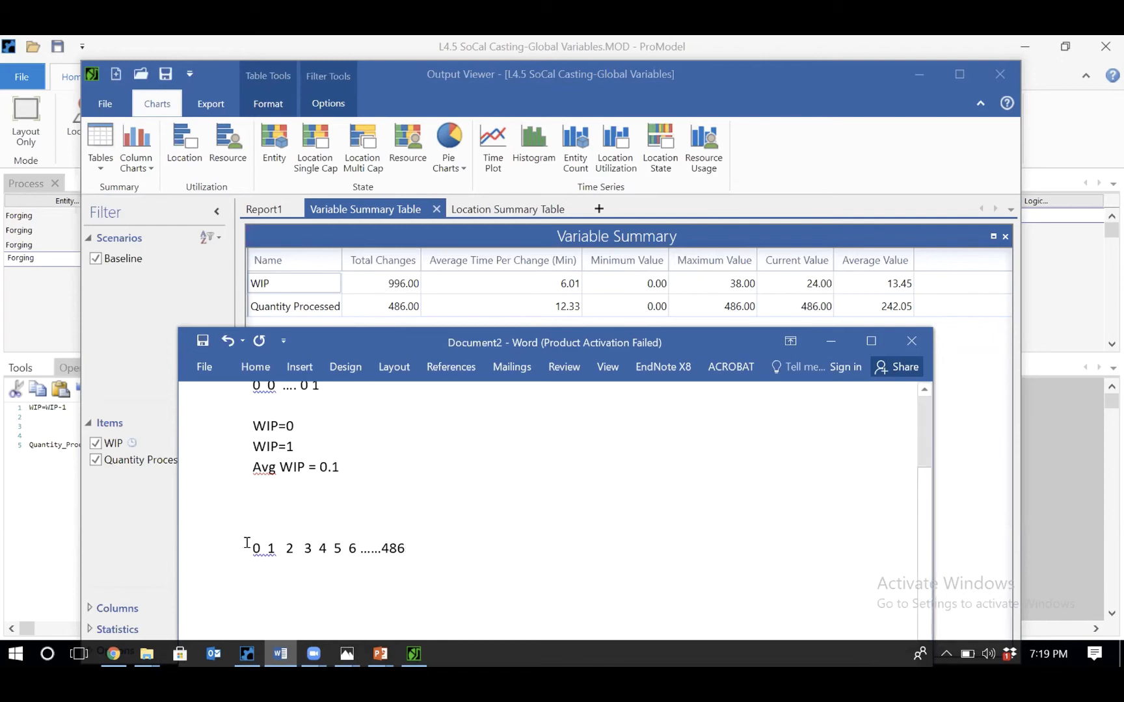
pyautogui.moveTo(246, 543); pyautogui.dragTo(404, 547)
pyautogui.click(273, 564)
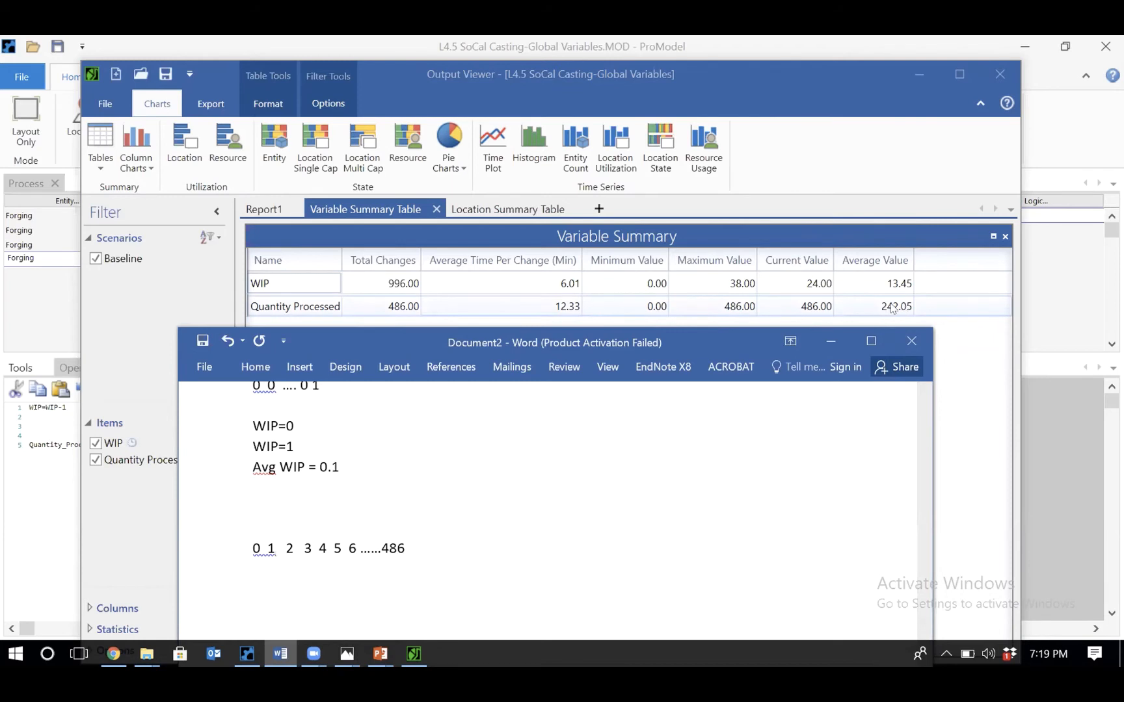
pyautogui.click(414, 550)
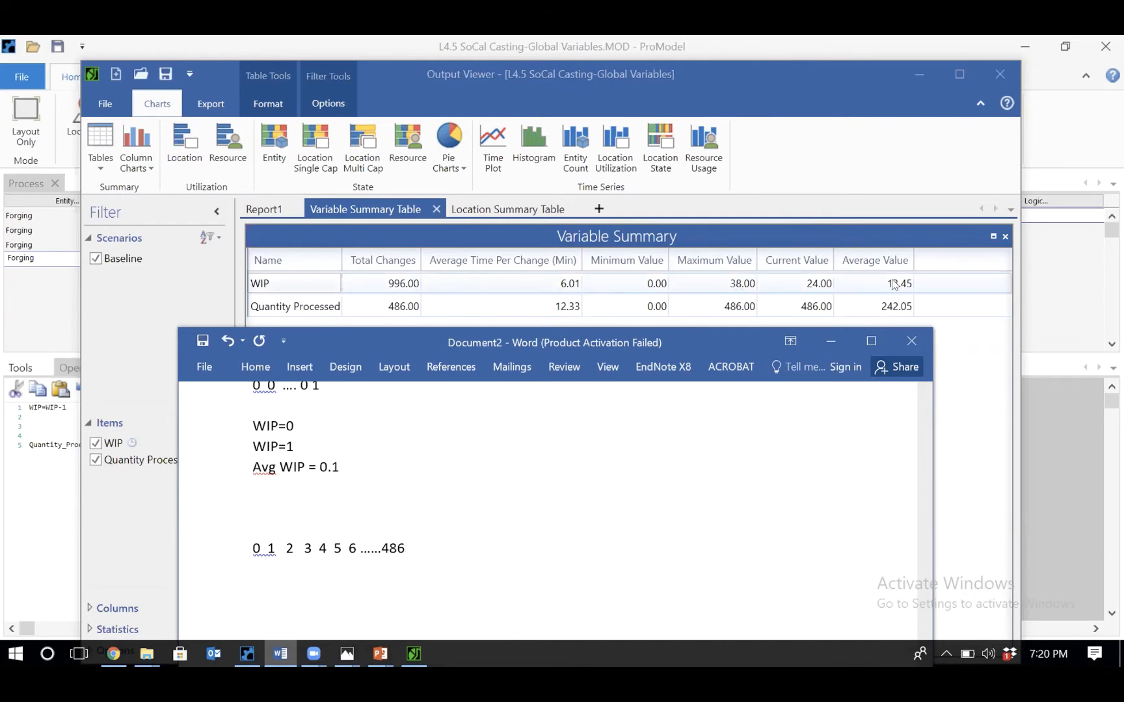
pyautogui.click(274, 307)
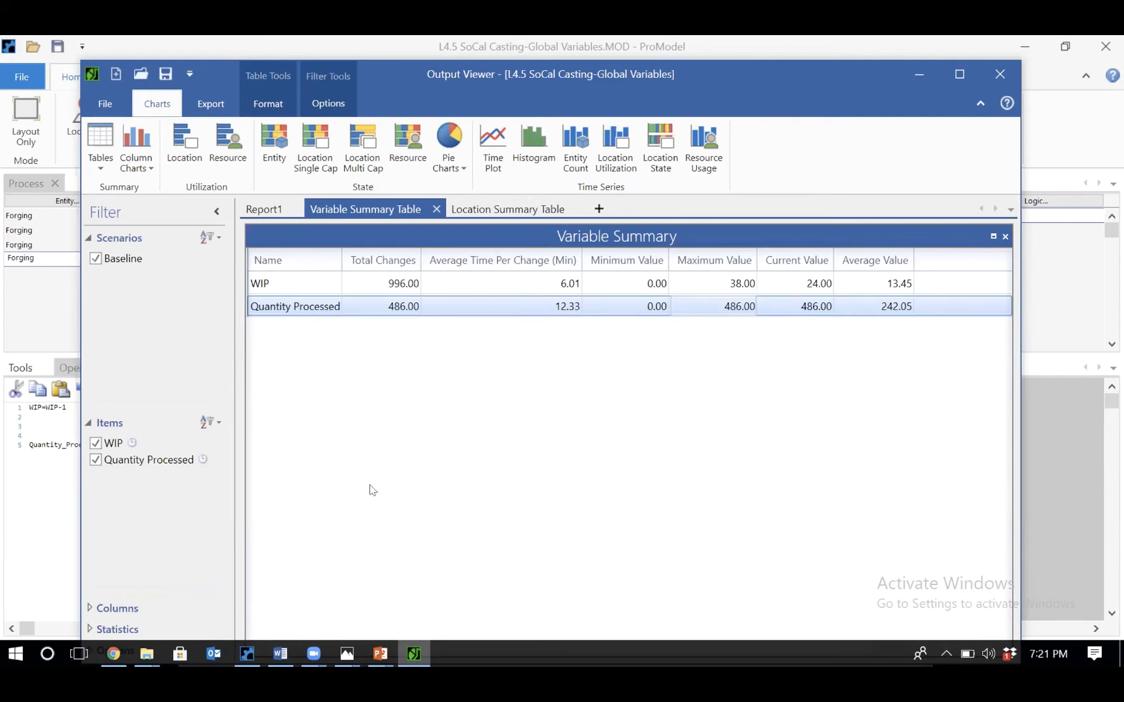
# - Switch to ProModel, open the Variables table, and place a counter for the WIP variable in the layout beyond the Grinder
pyautogui.click(246, 658)
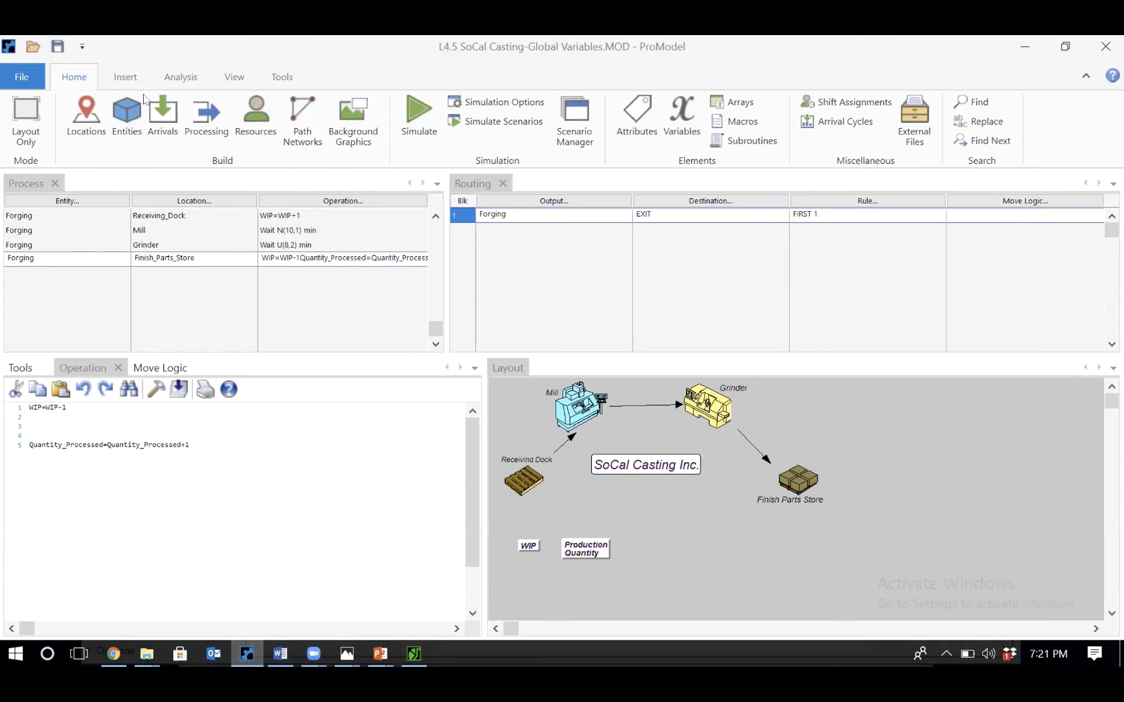
pyautogui.click(87, 118)
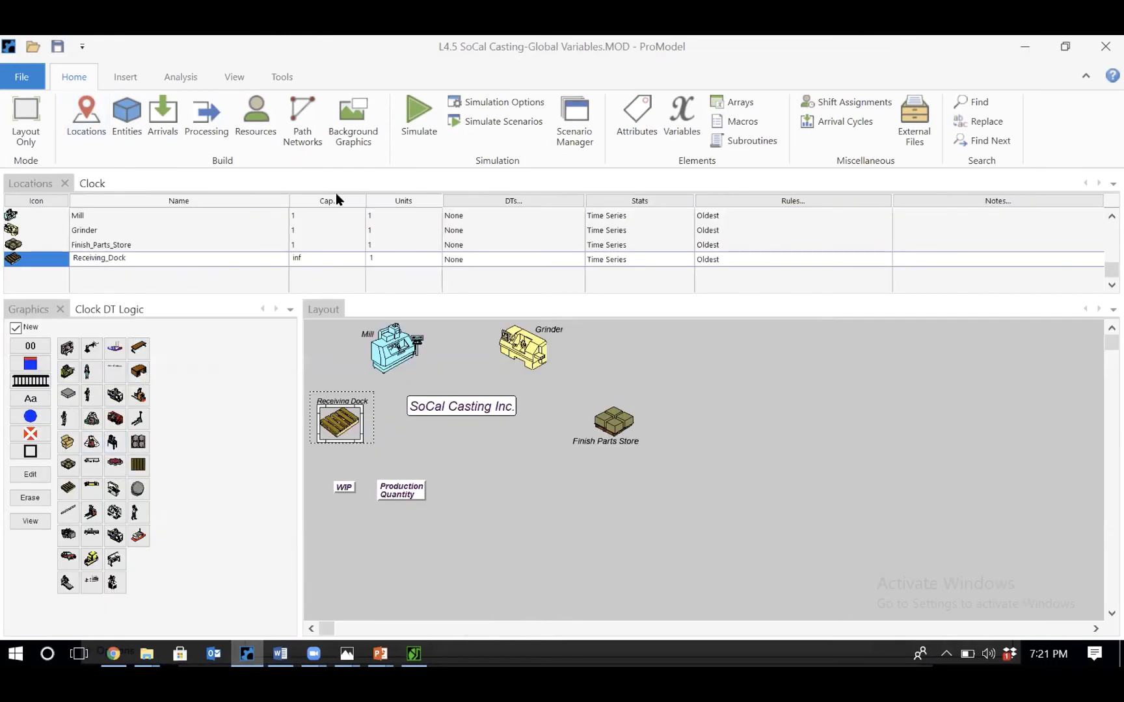
pyautogui.click(689, 125)
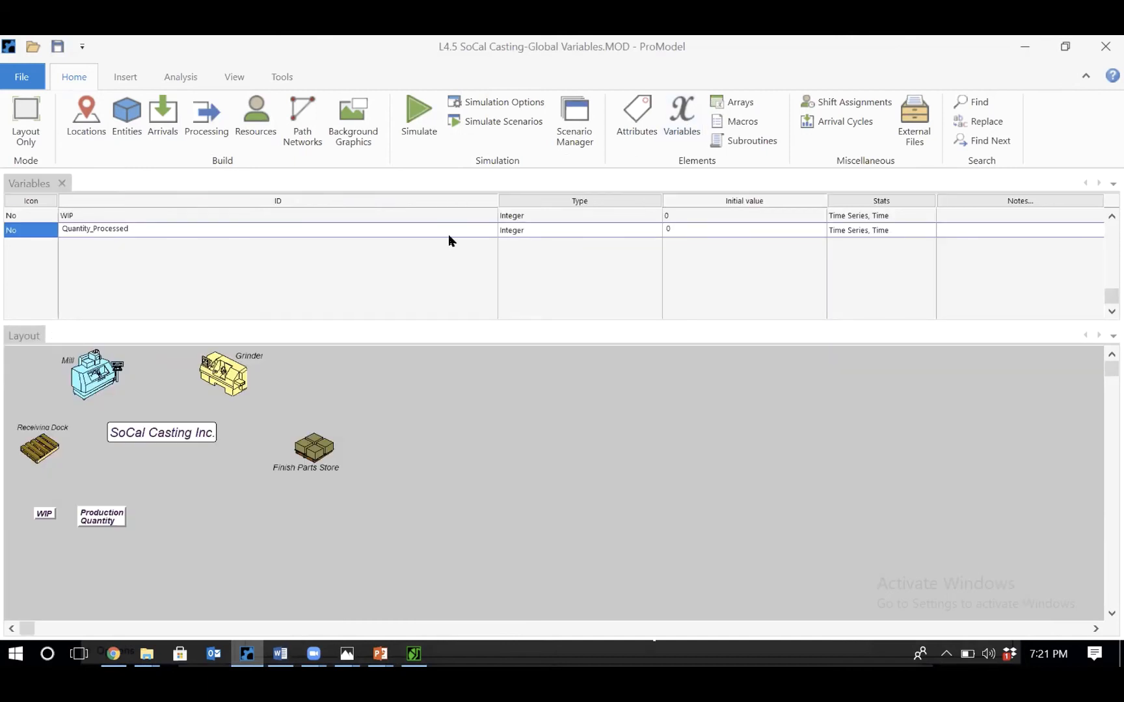
pyautogui.click(68, 212)
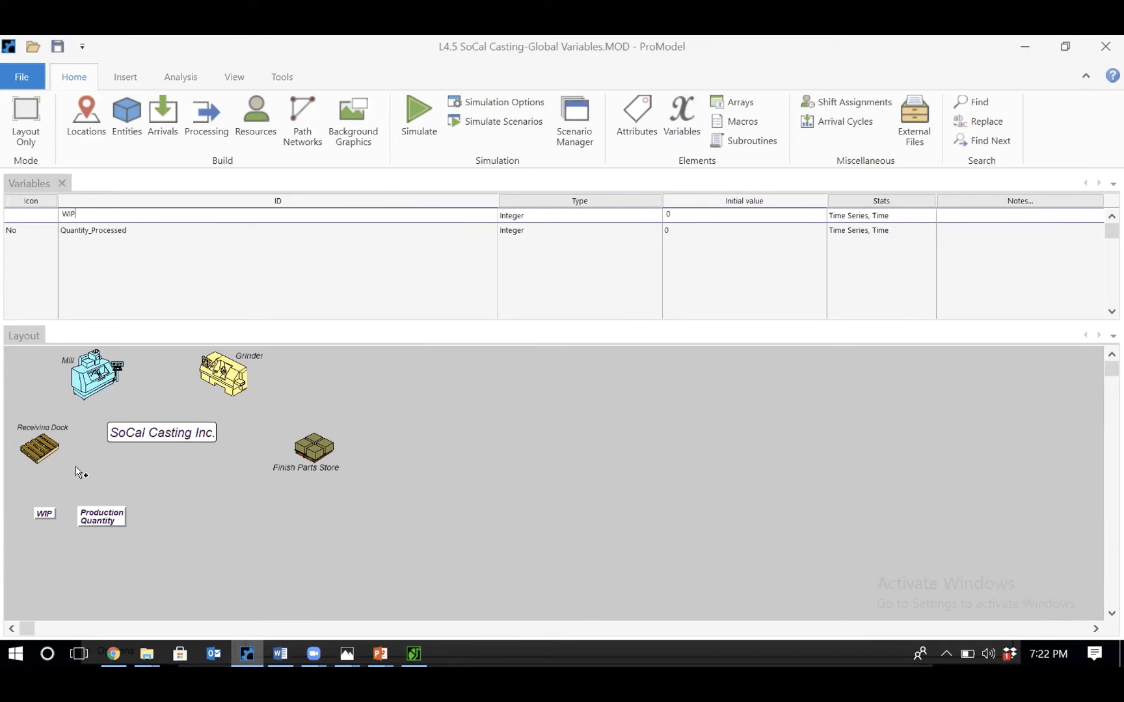
pyautogui.click(414, 392)
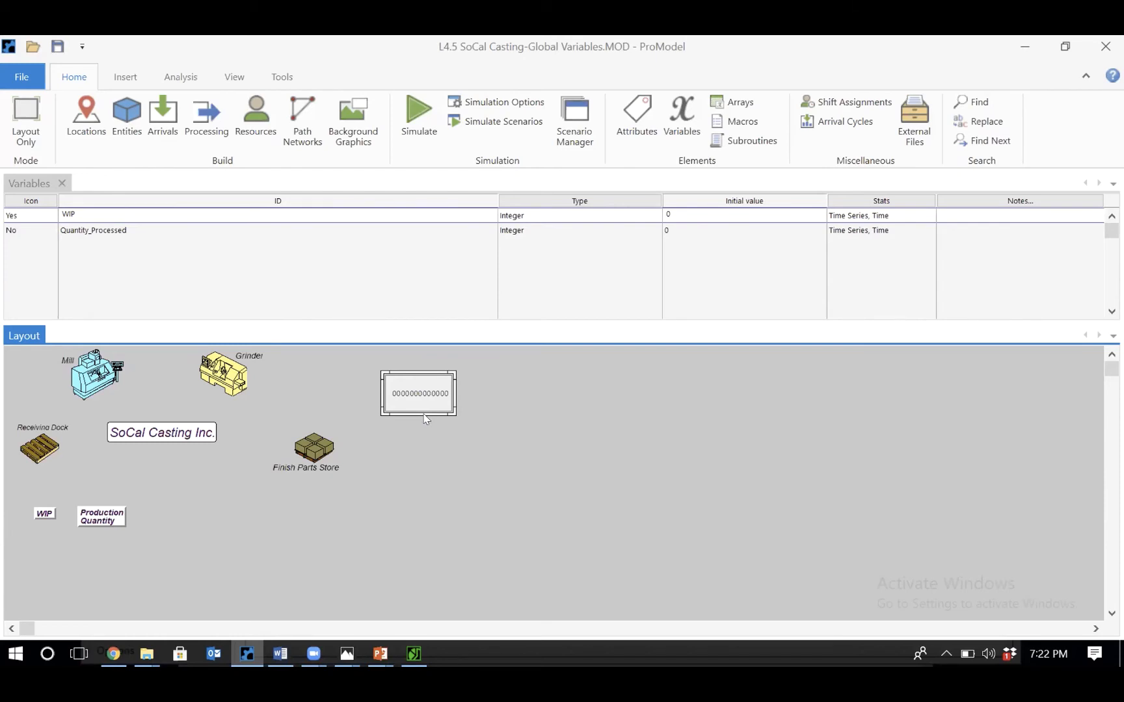
# - Place a counter for the Quantity_Processed variable beside the WIP counter, and align the two horizontally
pyautogui.click(108, 242)
pyautogui.click(107, 230)
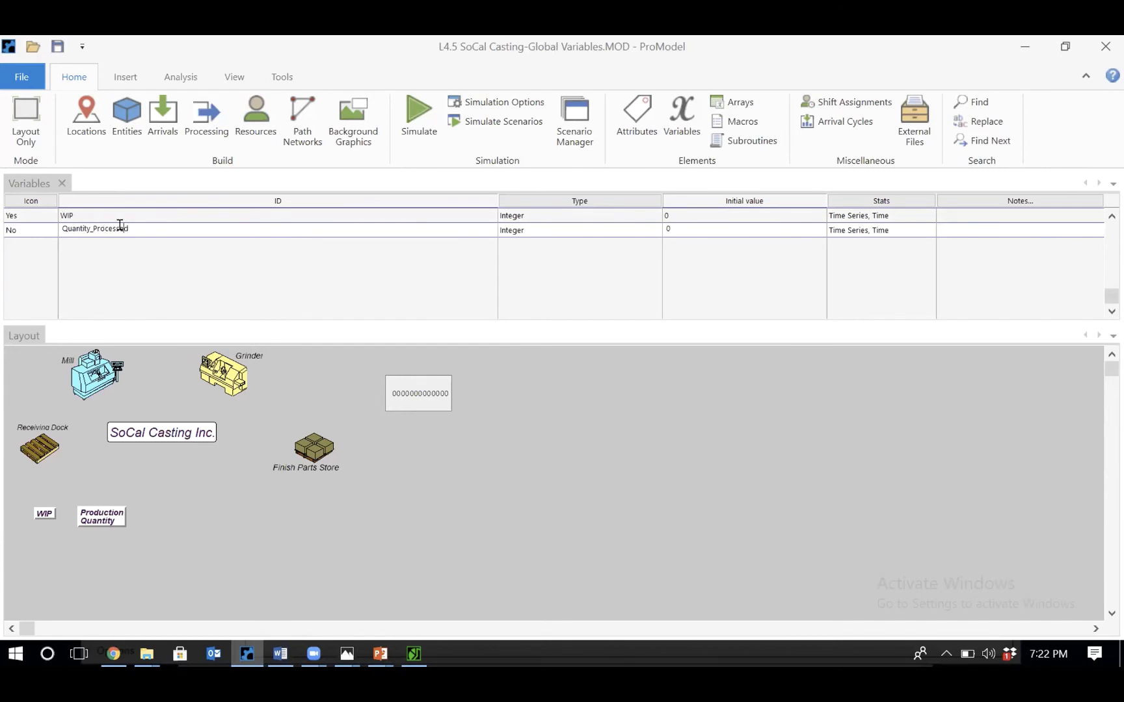
pyautogui.click(526, 387)
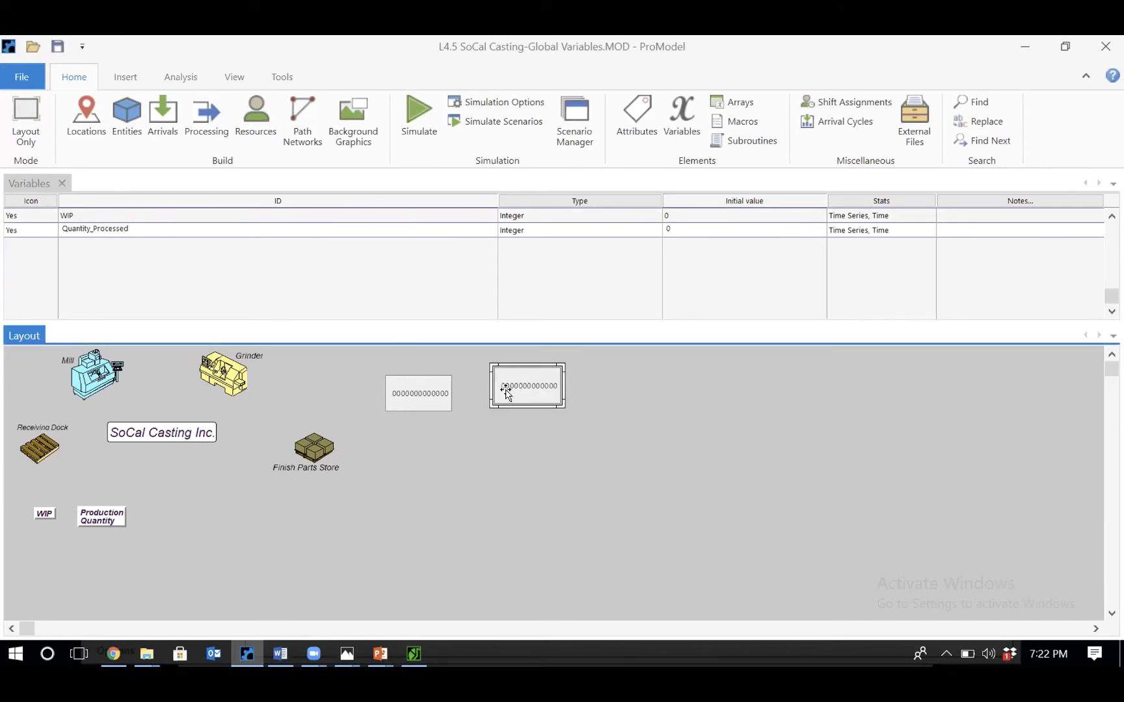
pyautogui.moveTo(532, 397); pyautogui.dragTo(531, 404)
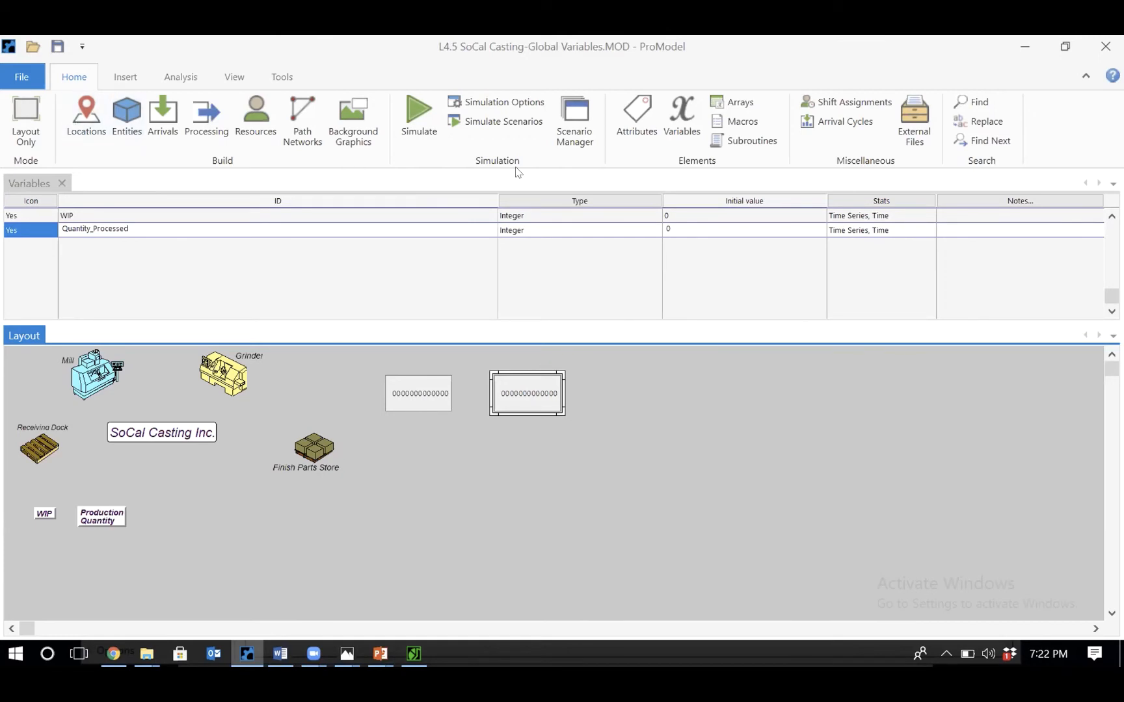
# - Run the simulation to watch the two variable counters, and end it without collecting statistics
pyautogui.click(416, 122)
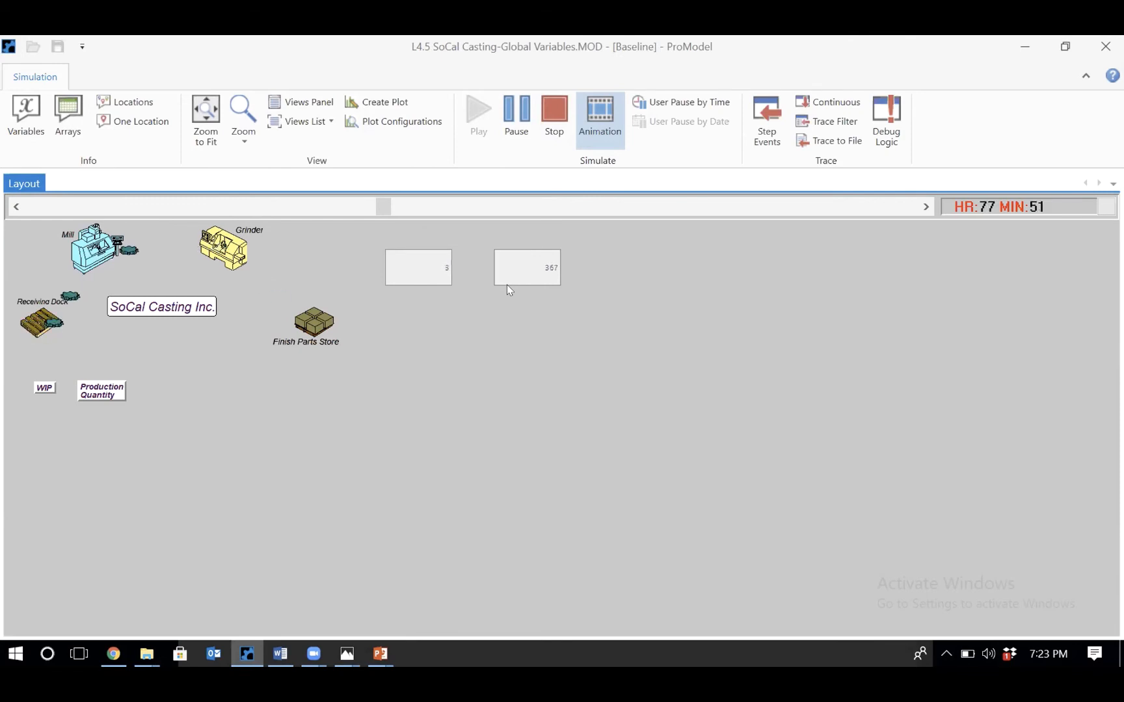
pyautogui.click(554, 113)
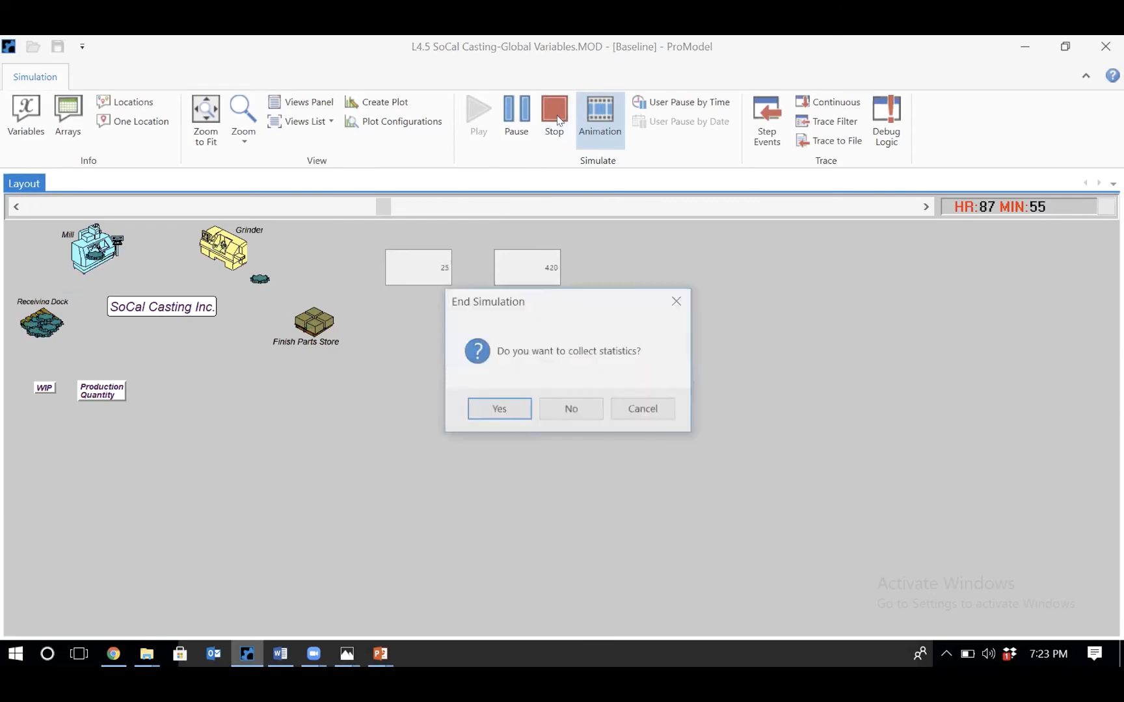
pyautogui.click(566, 405)
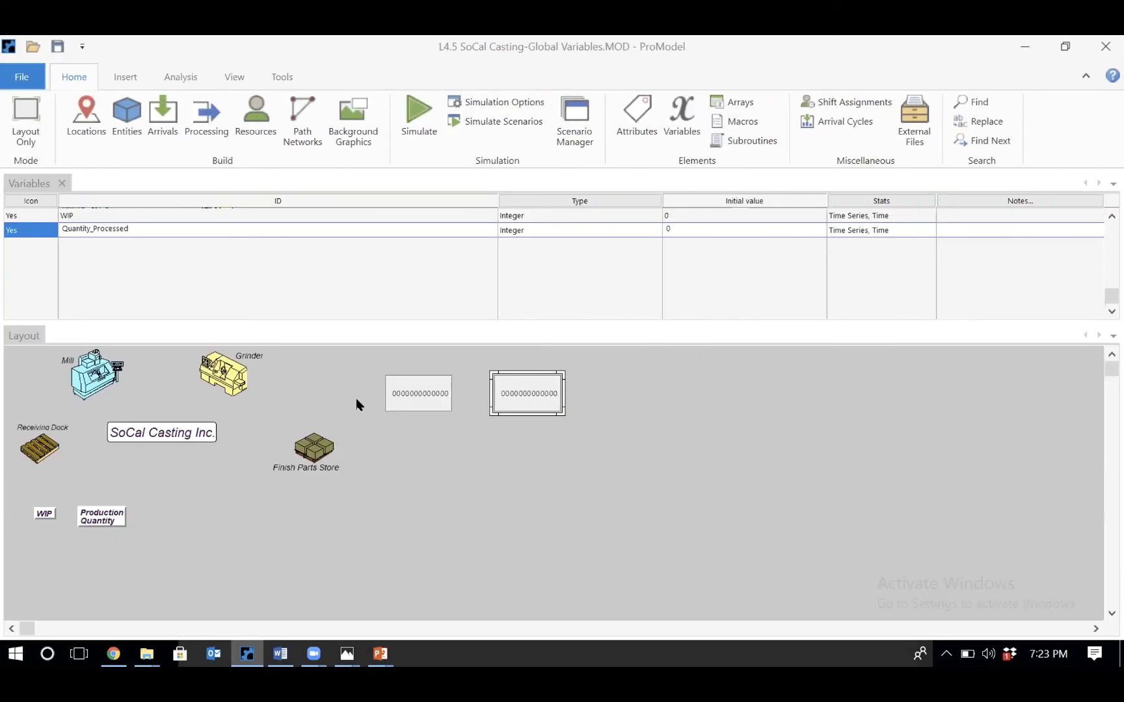
# - Insert a text label reading "WIP" directly below the WIP counter in the layout
pyautogui.click(87, 117)
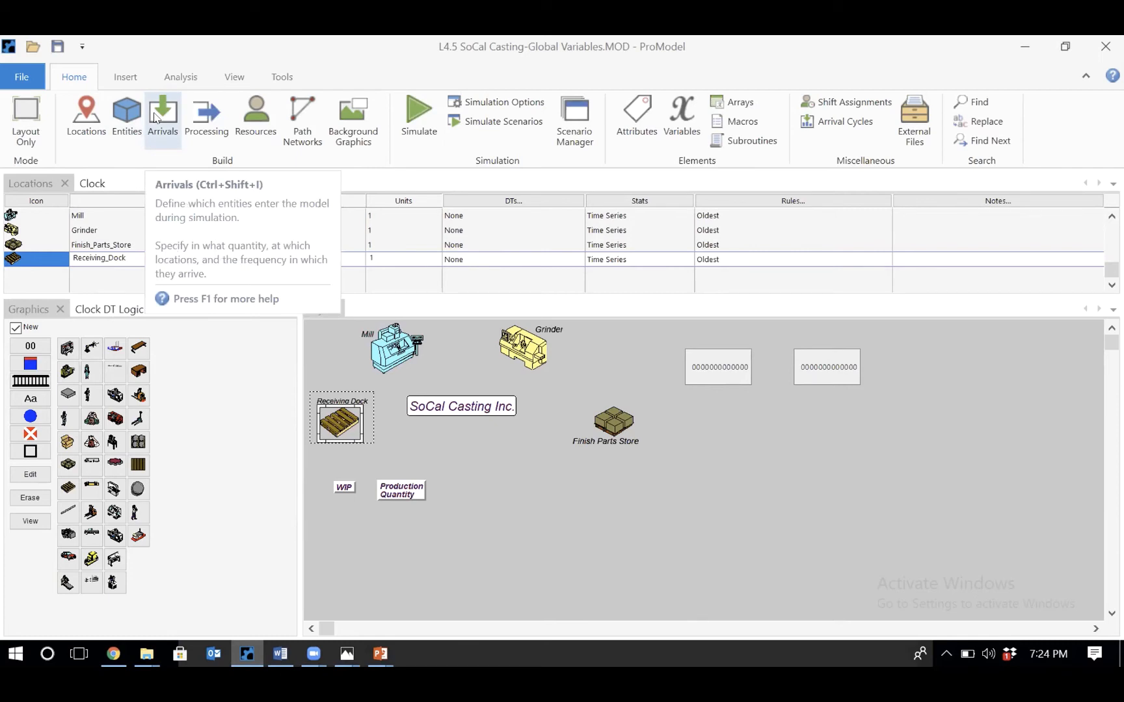
pyautogui.click(125, 76)
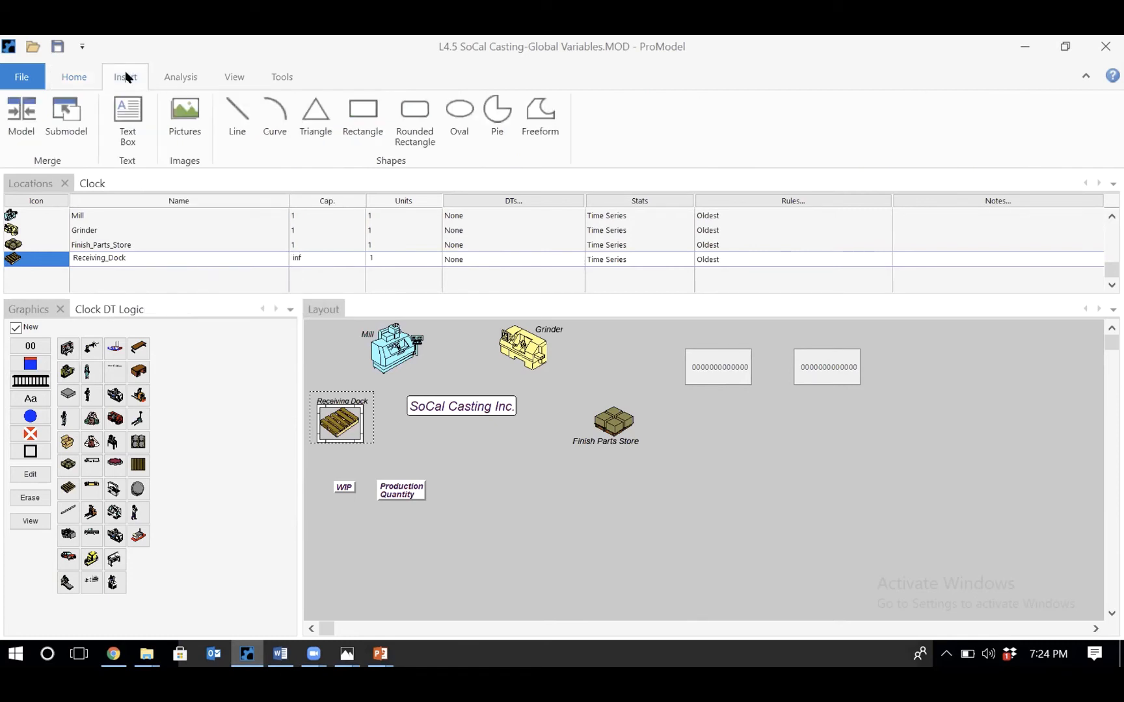
pyautogui.click(128, 110)
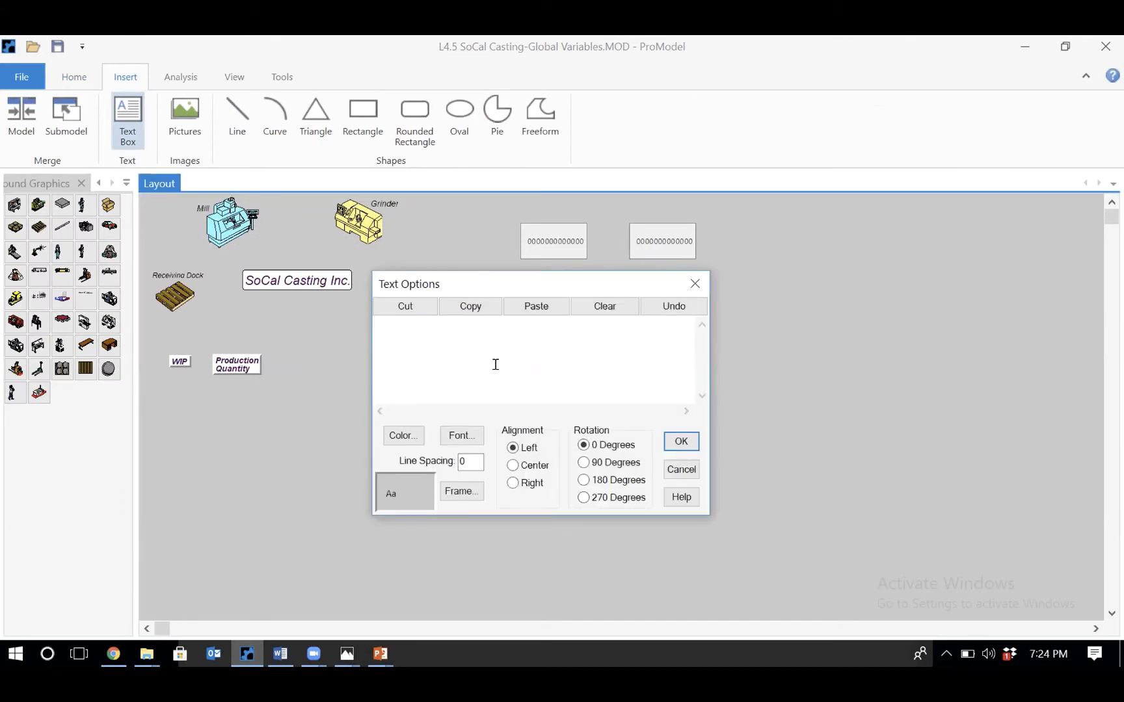
pyautogui.write('WIP')
pyautogui.click(680, 441)
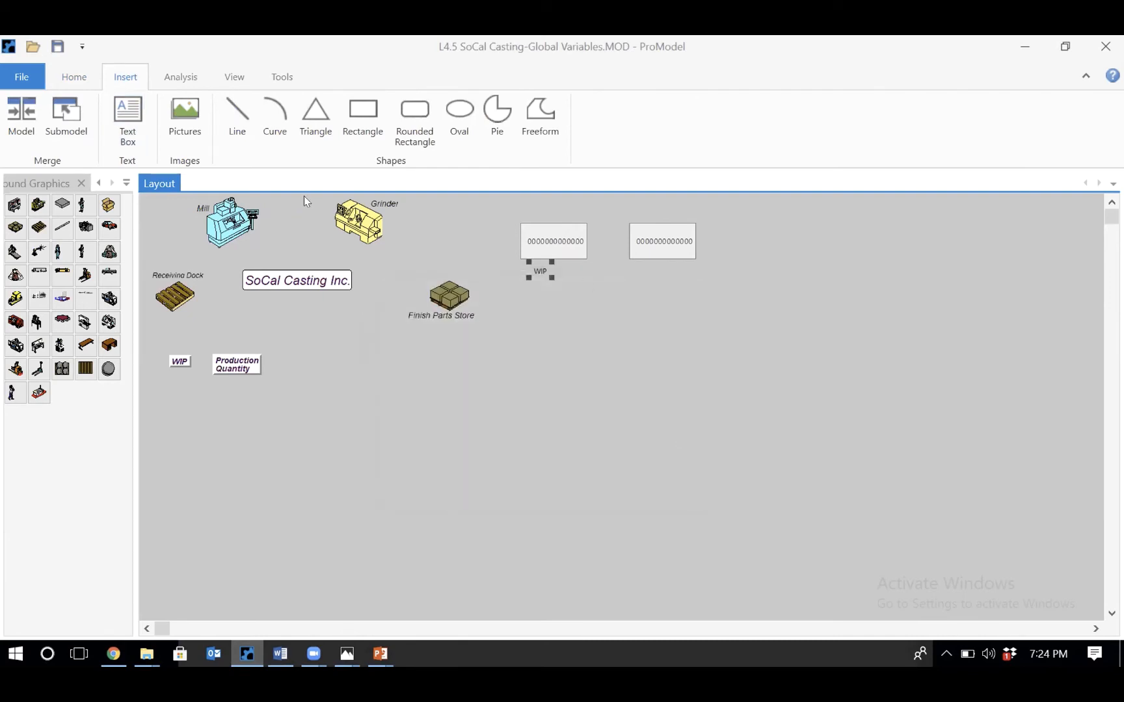
# - Insert a text label reading "Quantity processed" directly below the second variable counter
pyautogui.click(125, 108)
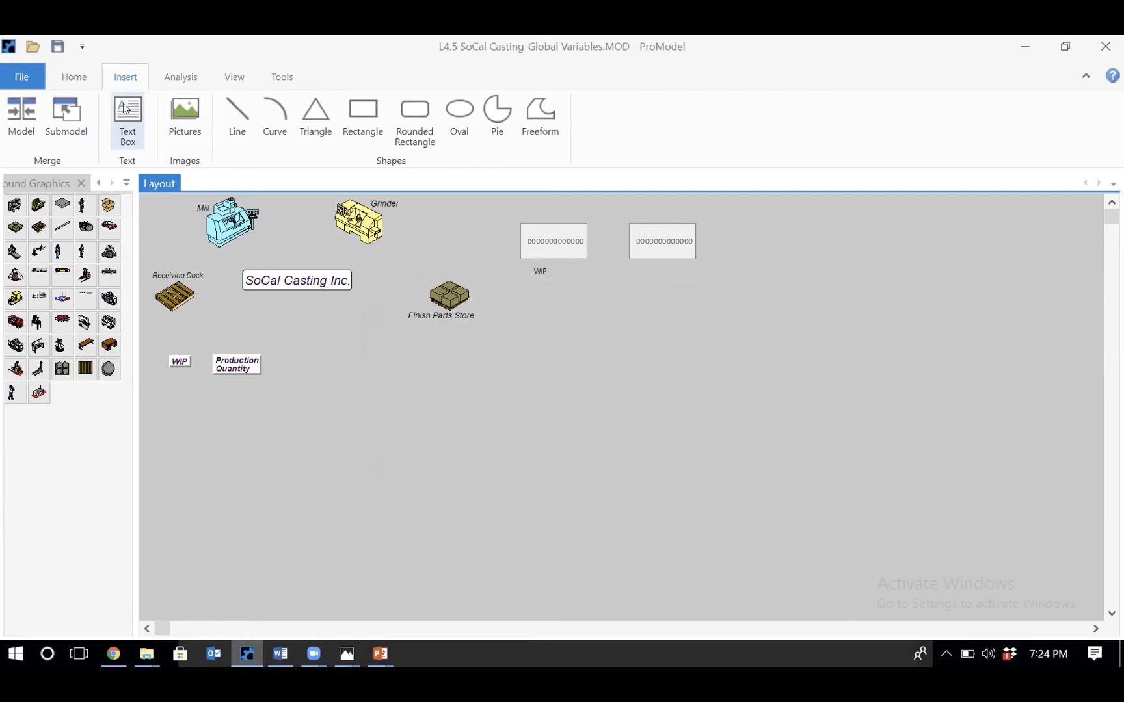
pyautogui.click(658, 272)
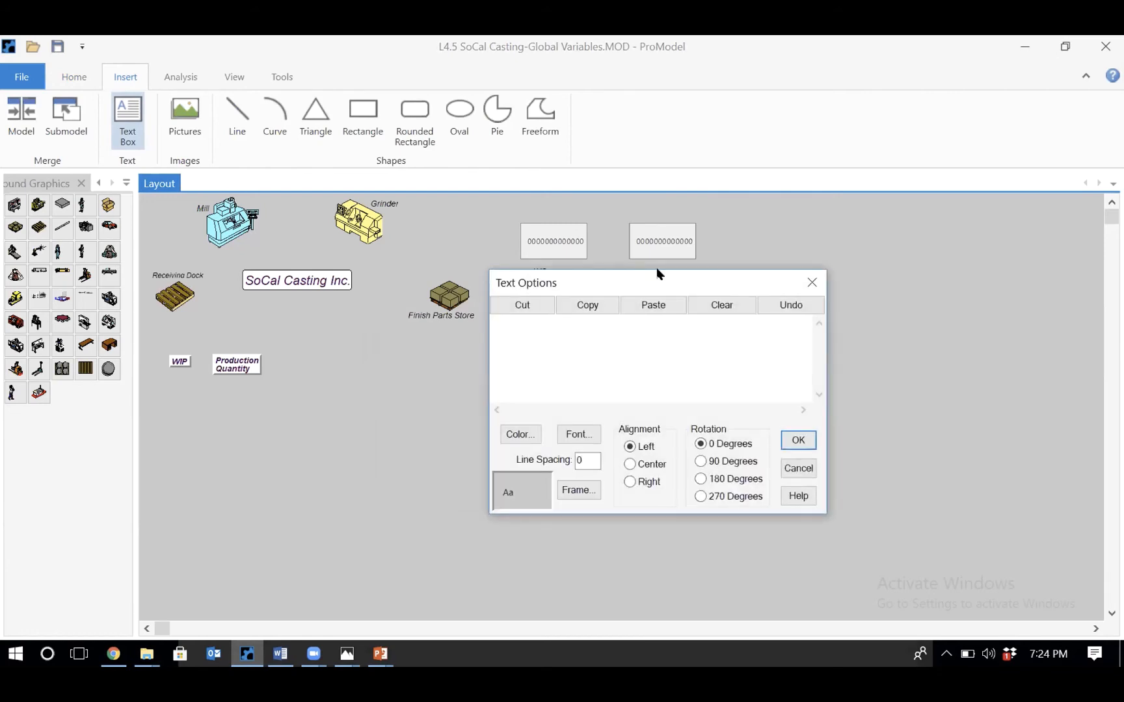
pyautogui.write('Quantity processed')
pyautogui.click(798, 440)
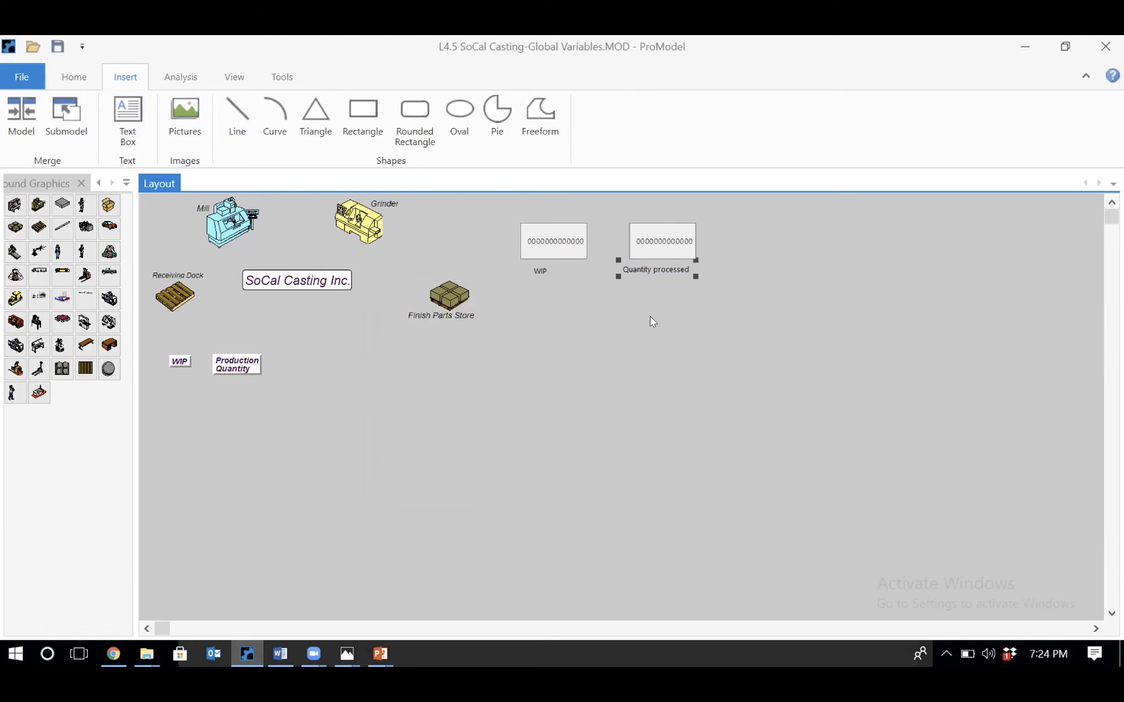
# - Simulate the model again with the labelled counters on display, and end the run without collecting statistics
pyautogui.click(76, 78)
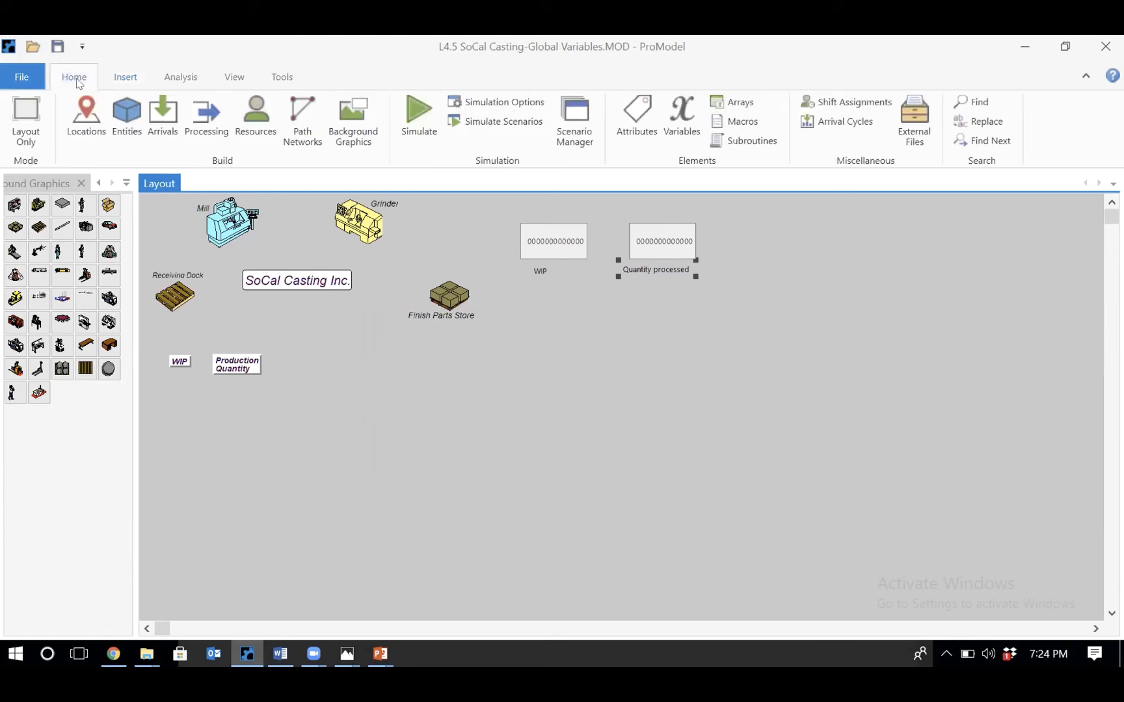
pyautogui.click(421, 127)
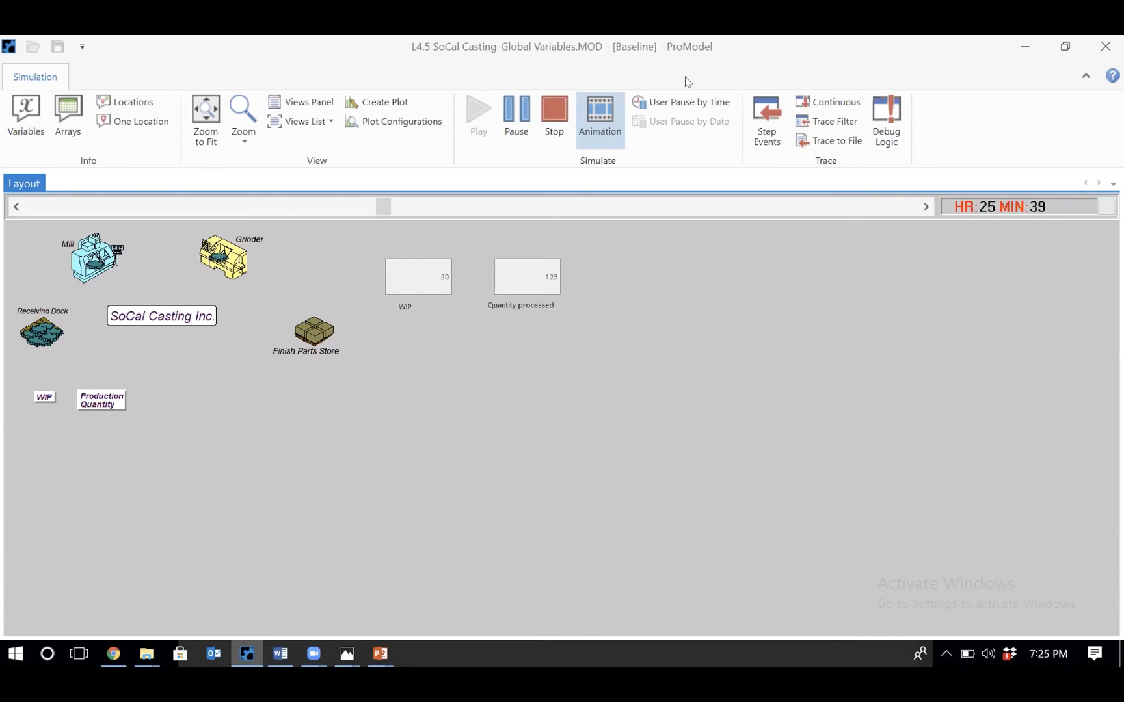
pyautogui.click(552, 104)
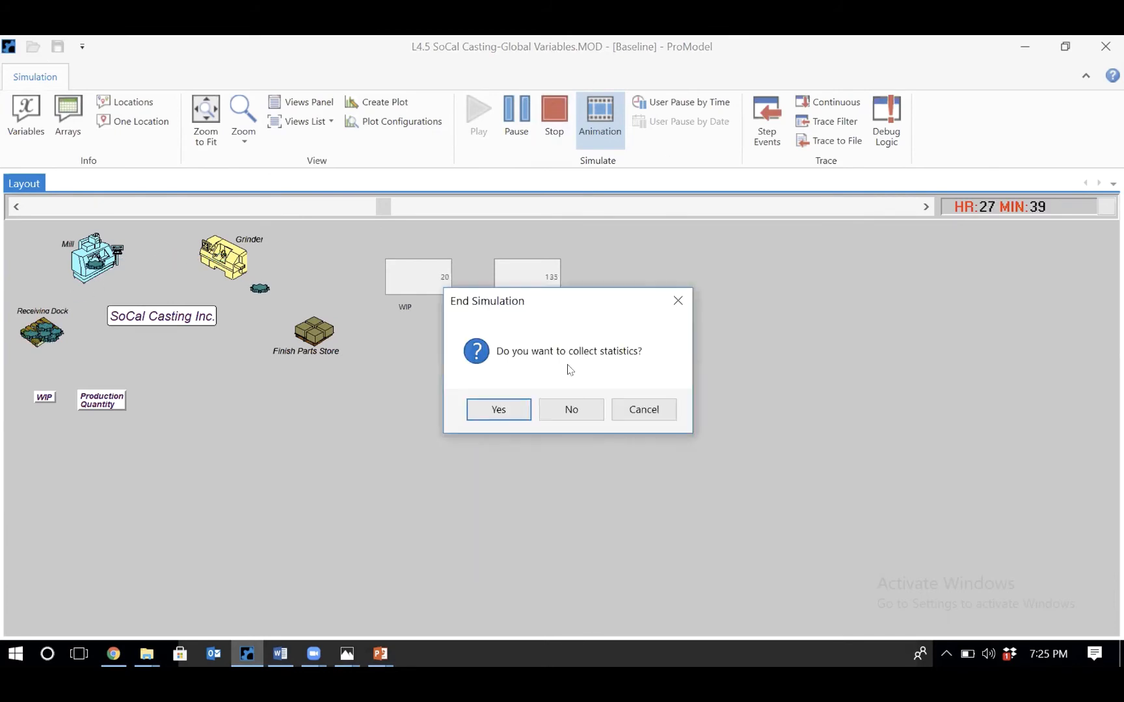
pyautogui.click(572, 409)
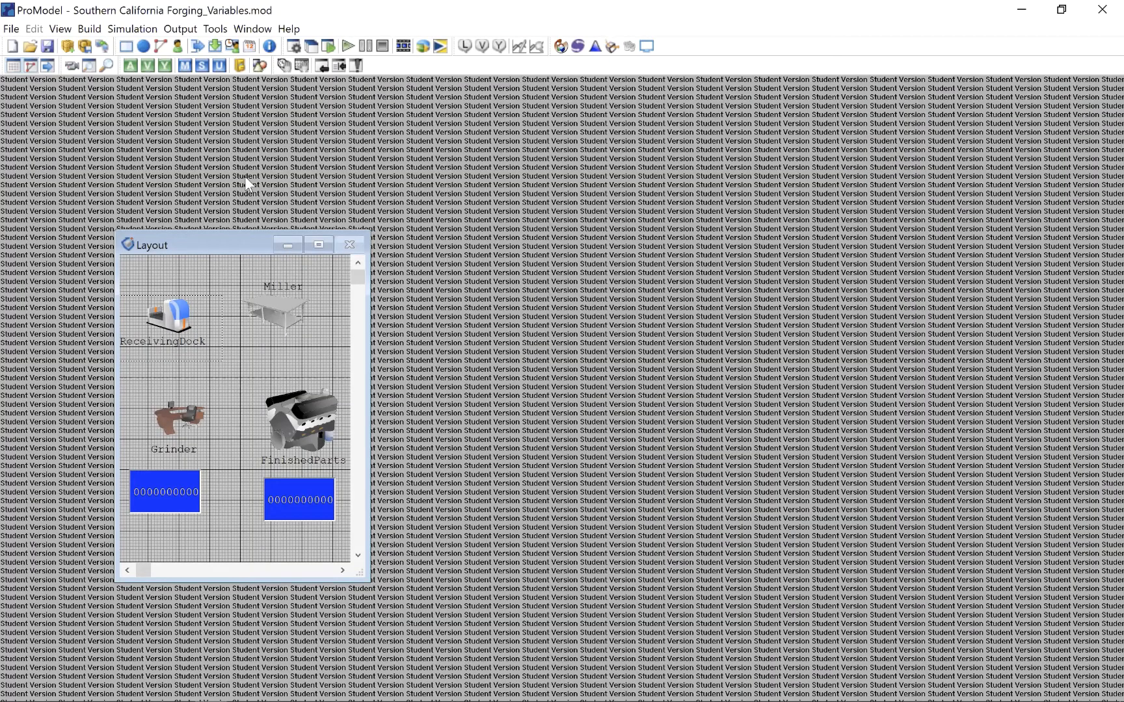
# - Move the Layout window towards the middle of the workspace and open the Front of Grid background graphics
pyautogui.moveTo(245, 245); pyautogui.dragTo(533, 240)
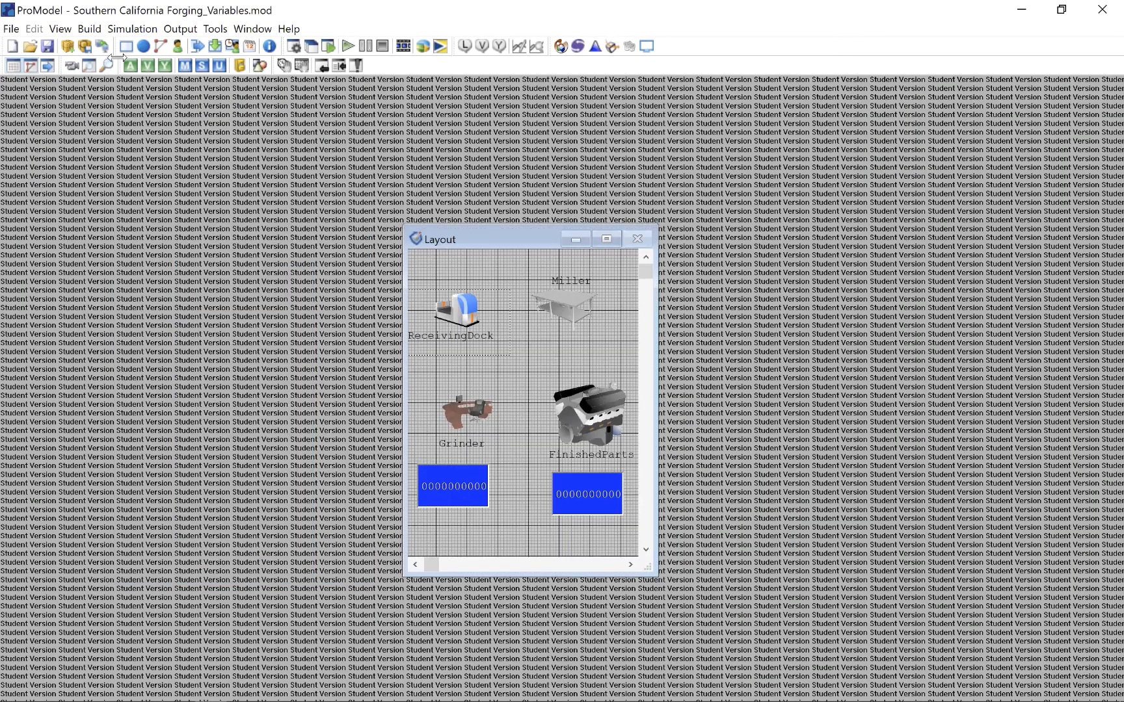
pyautogui.click(91, 25)
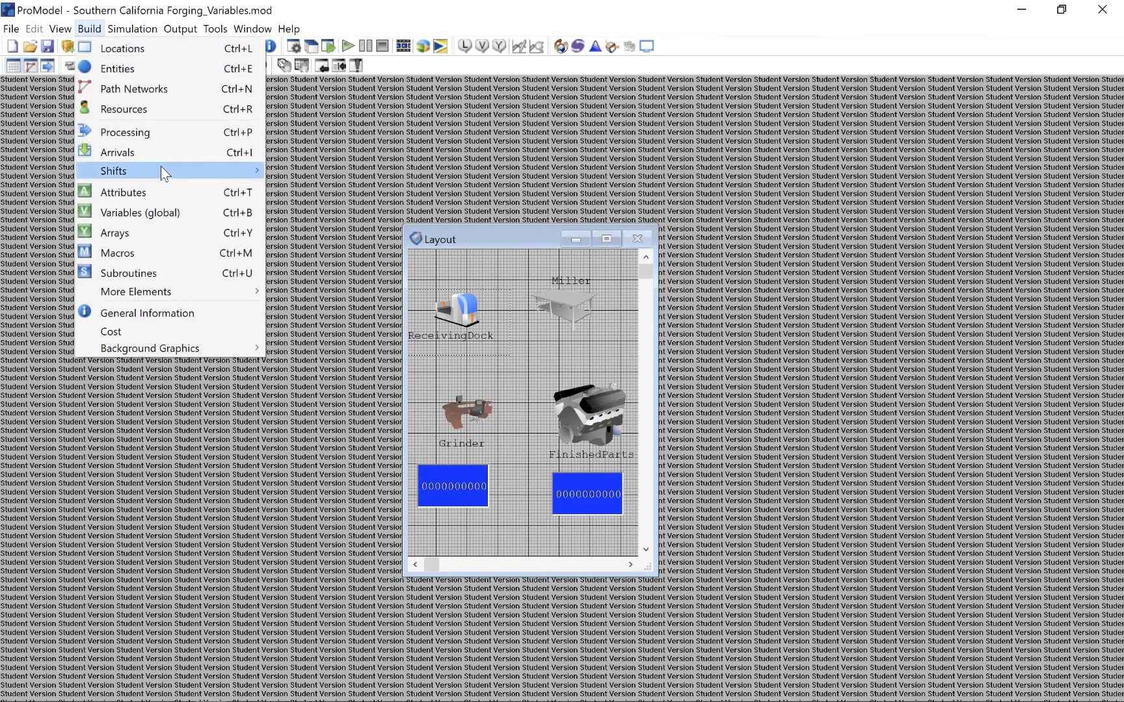
pyautogui.moveTo(161, 167)
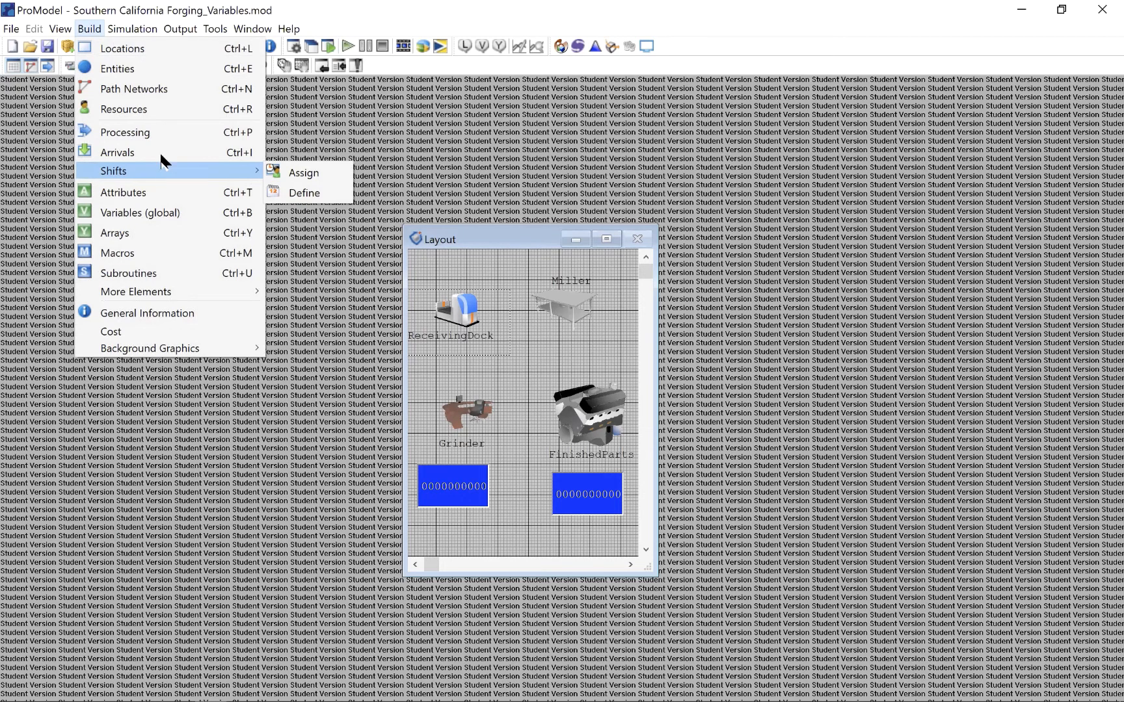
pyautogui.moveTo(174, 357)
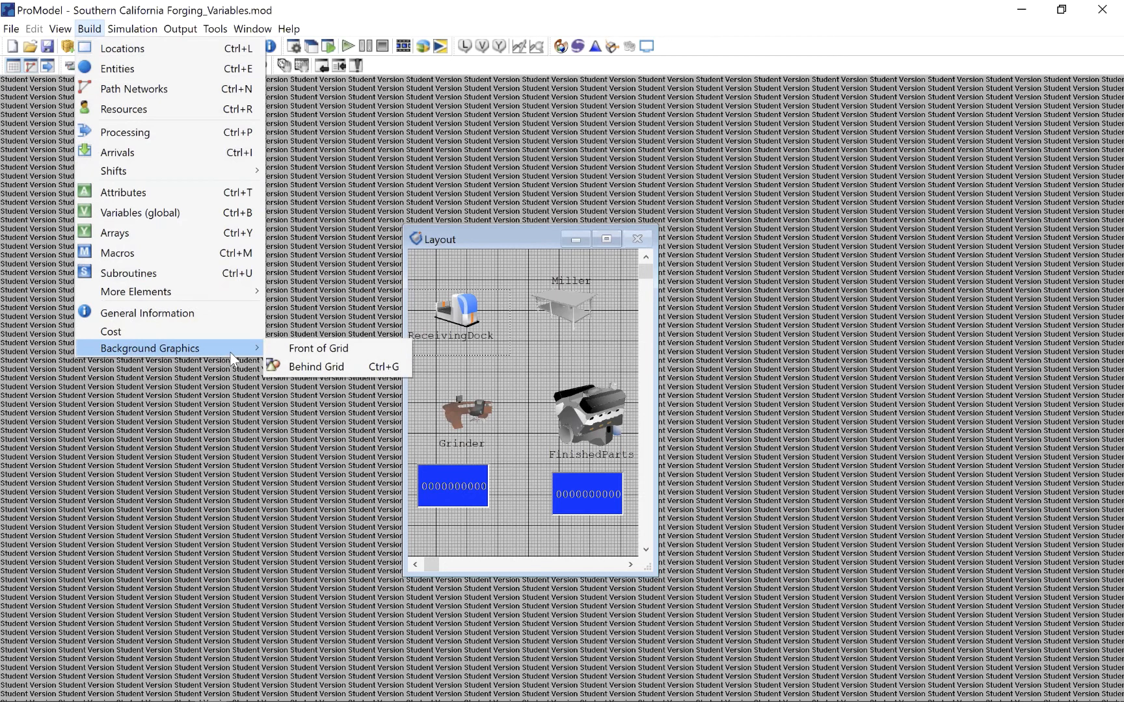
pyautogui.click(306, 351)
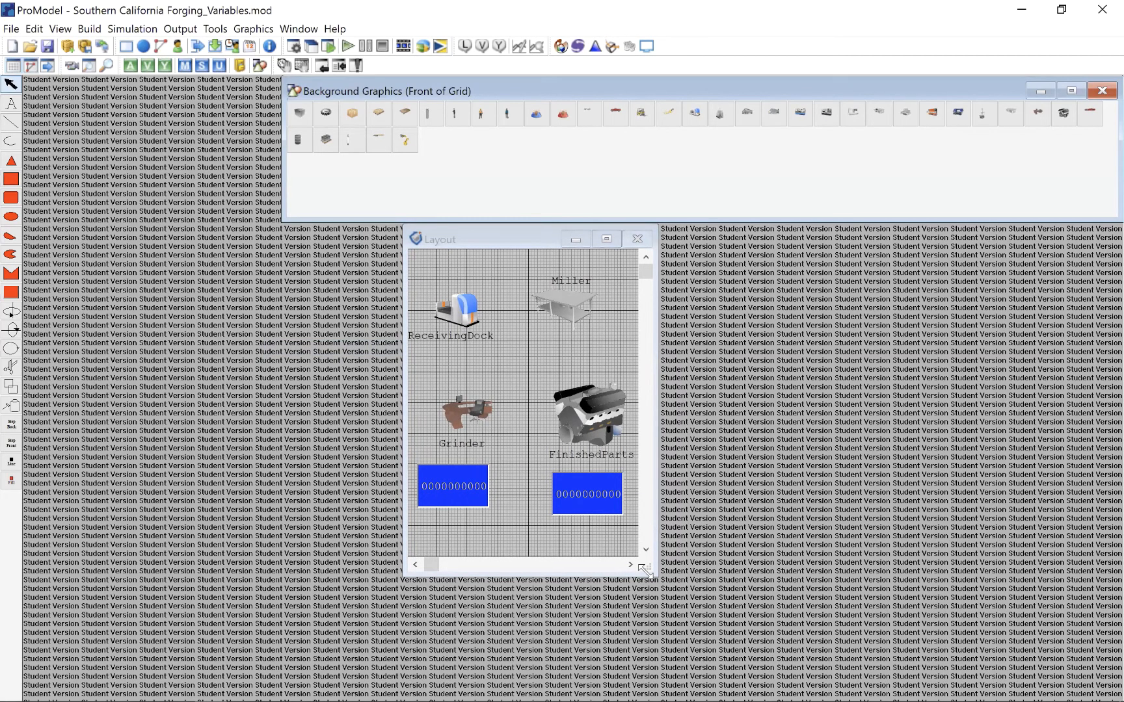
# - Enlarge the Layout window around the model and reposition the Background Graphics window above it
pyautogui.moveTo(645, 570); pyautogui.dragTo(943, 666)
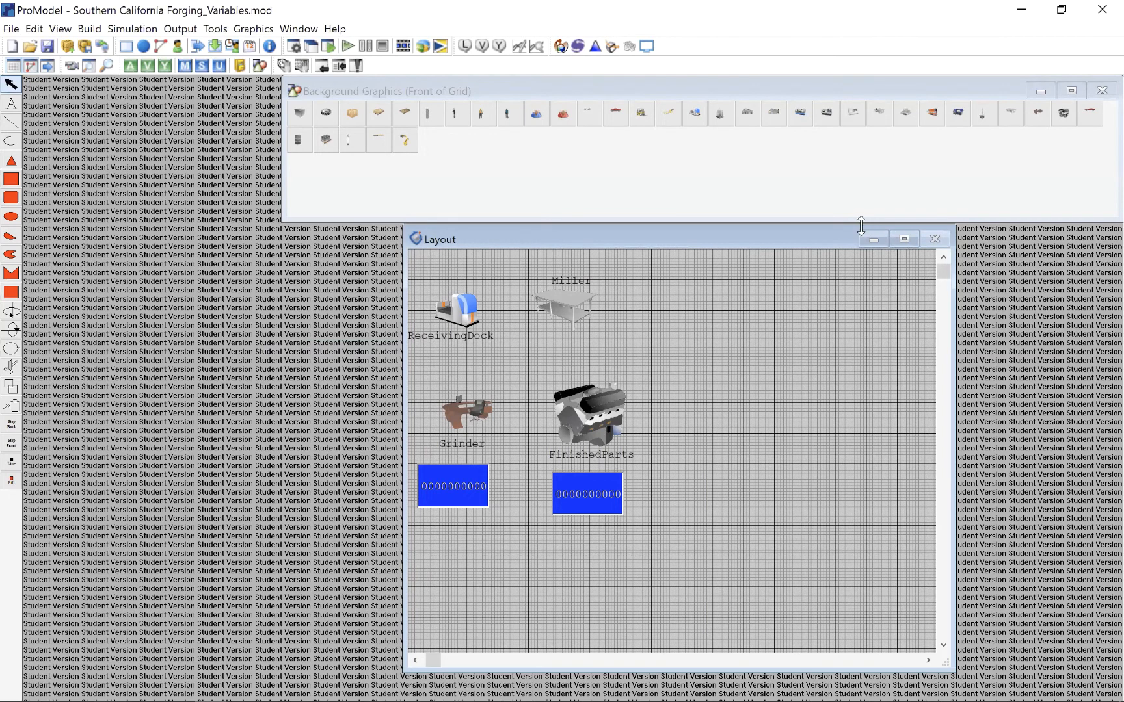
pyautogui.click(414, 660)
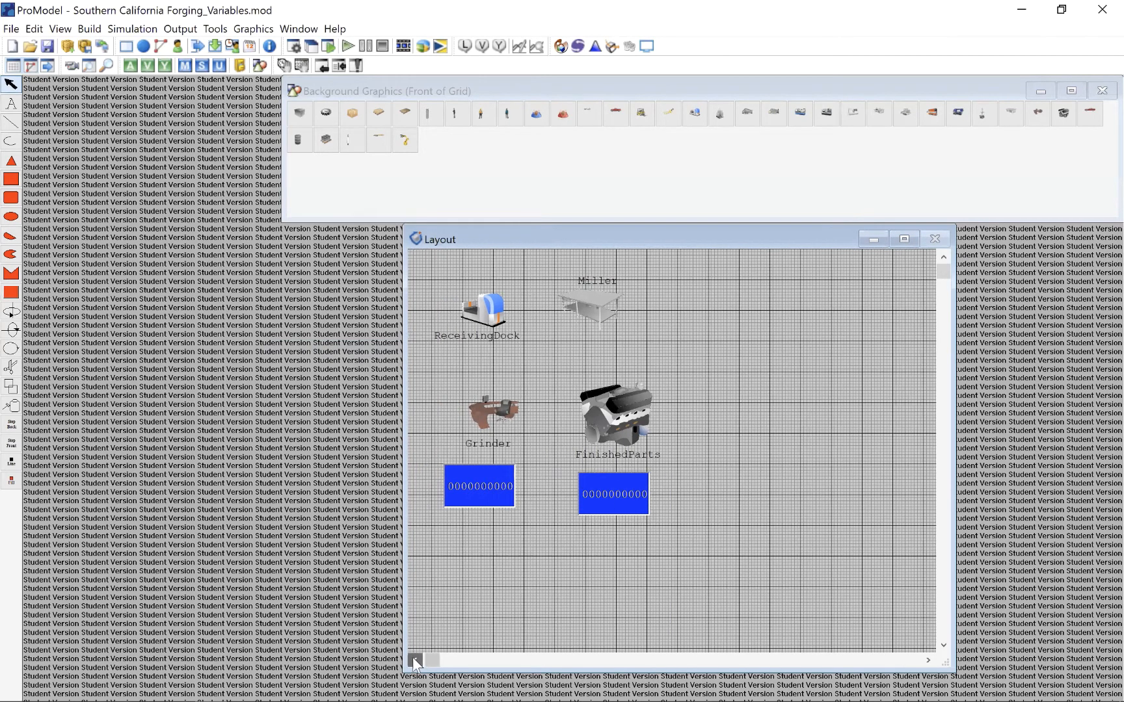
pyautogui.click(414, 660)
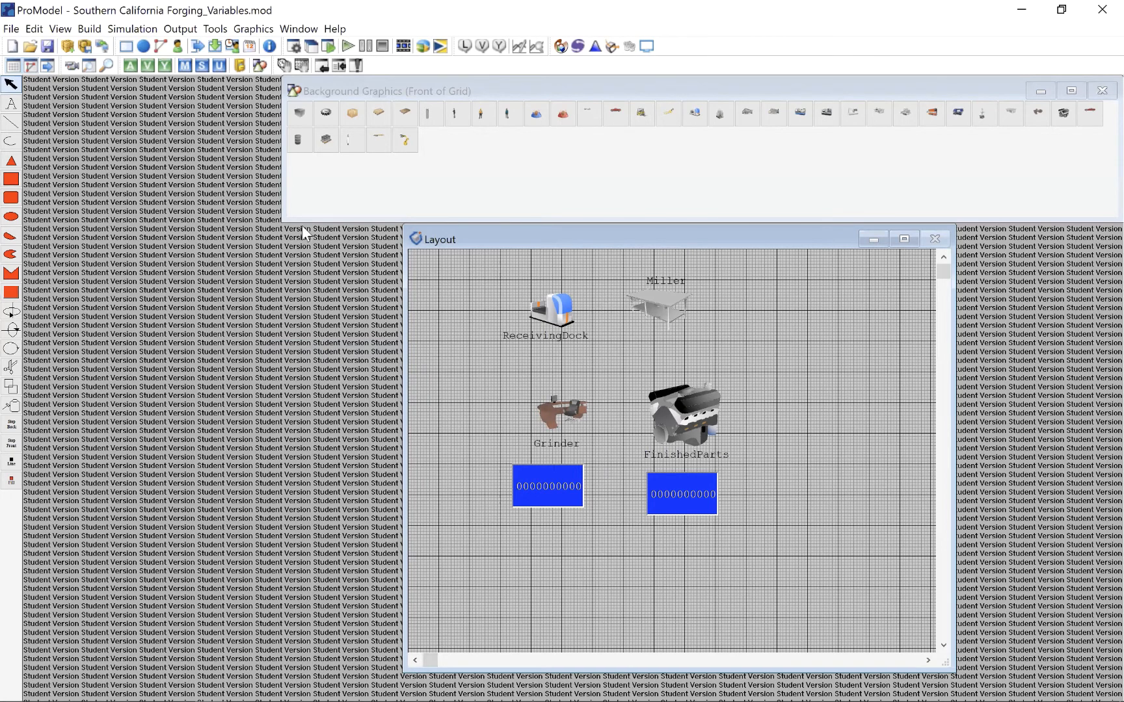
pyautogui.click(411, 90)
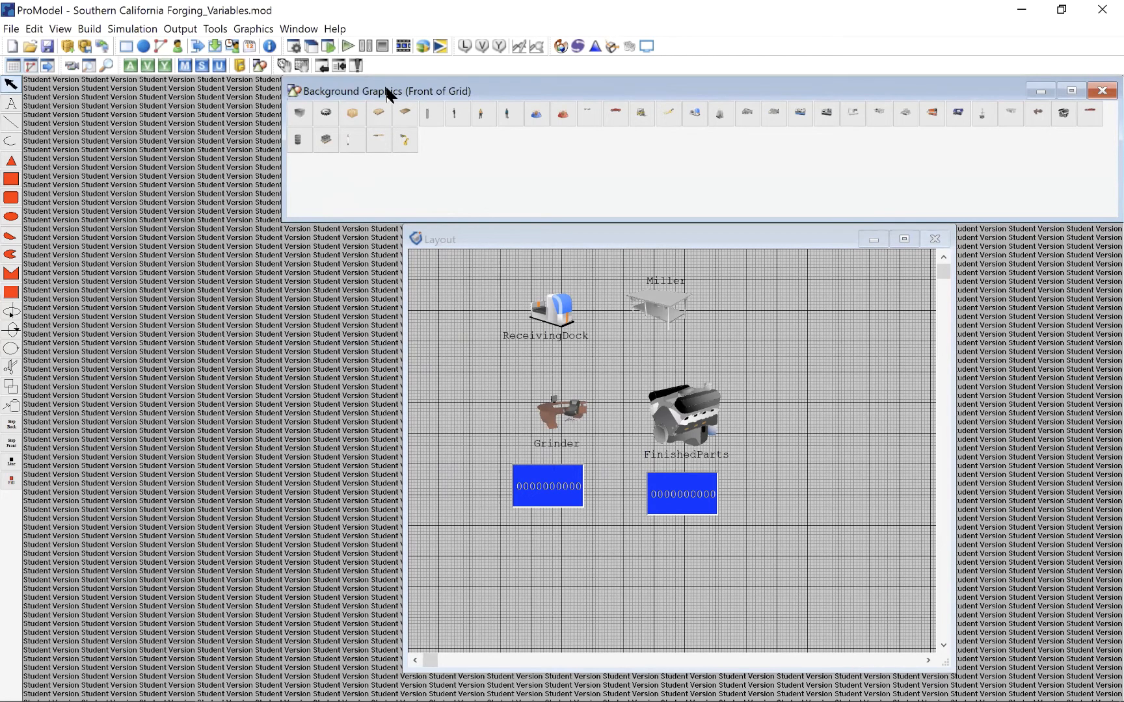
pyautogui.moveTo(387, 89); pyautogui.dragTo(196, 93)
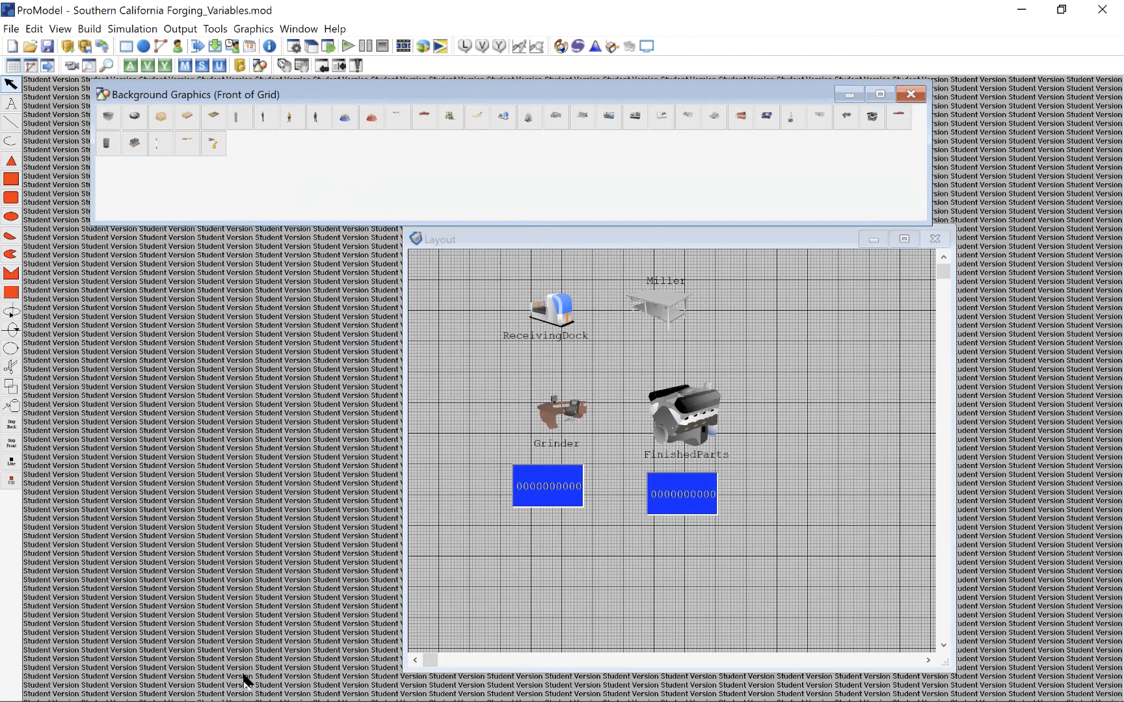
# - Add a background text label reading "WIP" below the counter under the Grinder
pyautogui.click(11, 104)
pyautogui.click(556, 548)
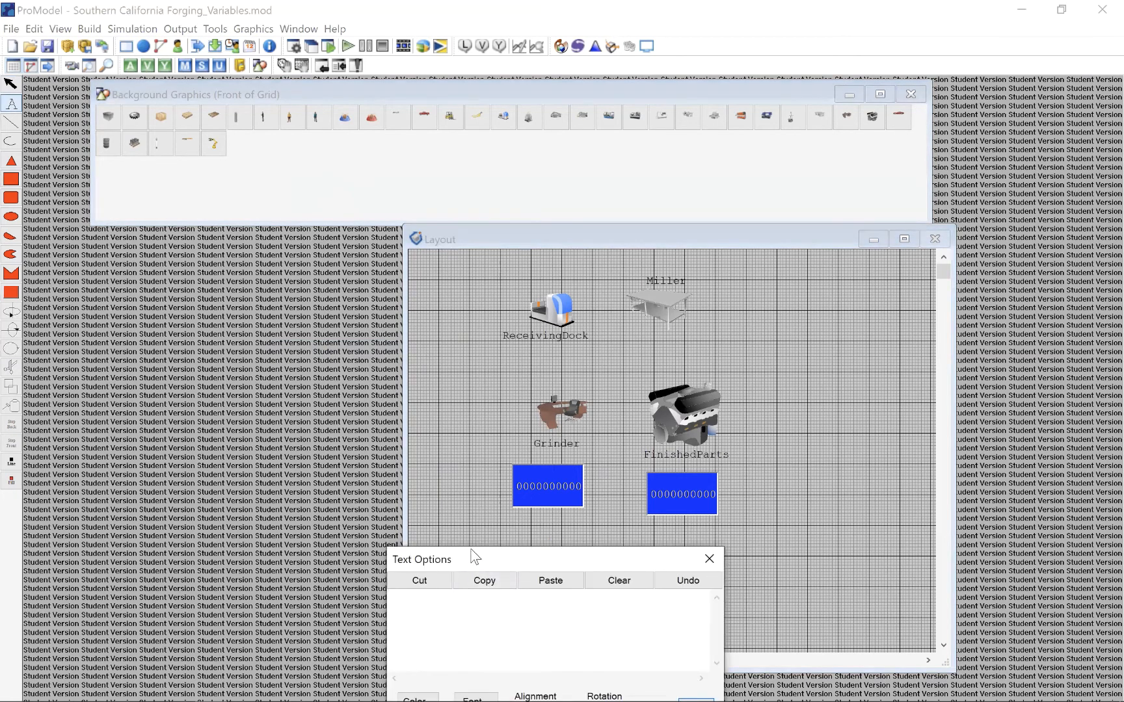
pyautogui.moveTo(473, 555); pyautogui.dragTo(468, 485)
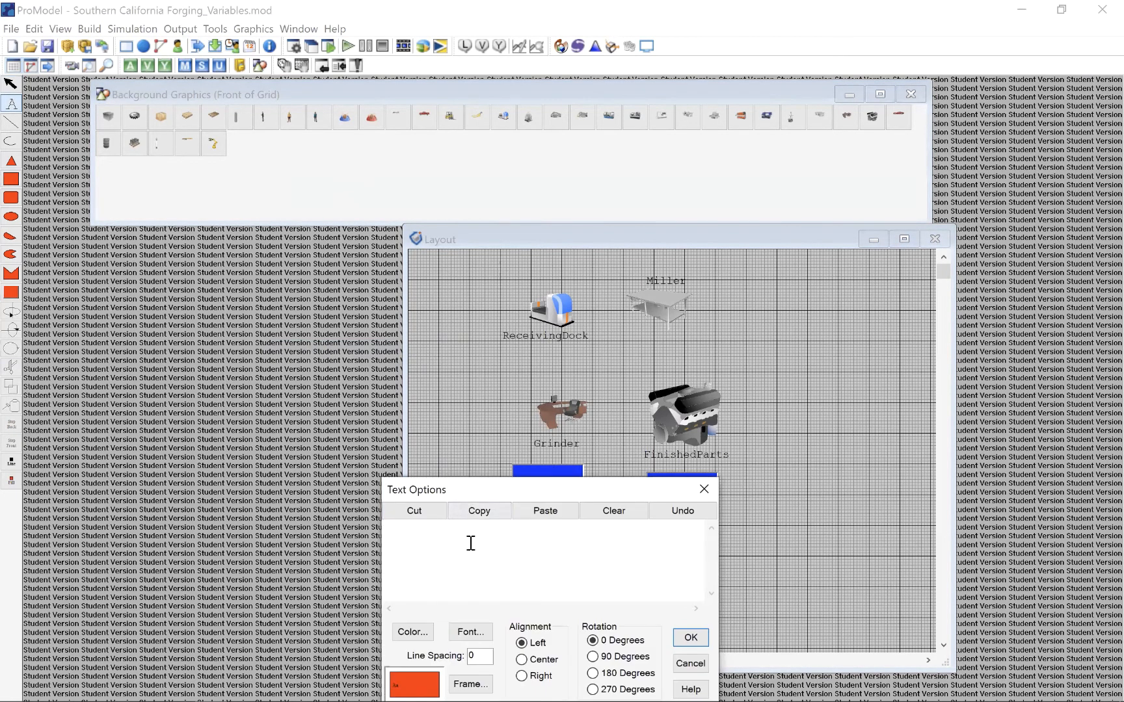
pyautogui.write('WIP')
pyautogui.click(693, 638)
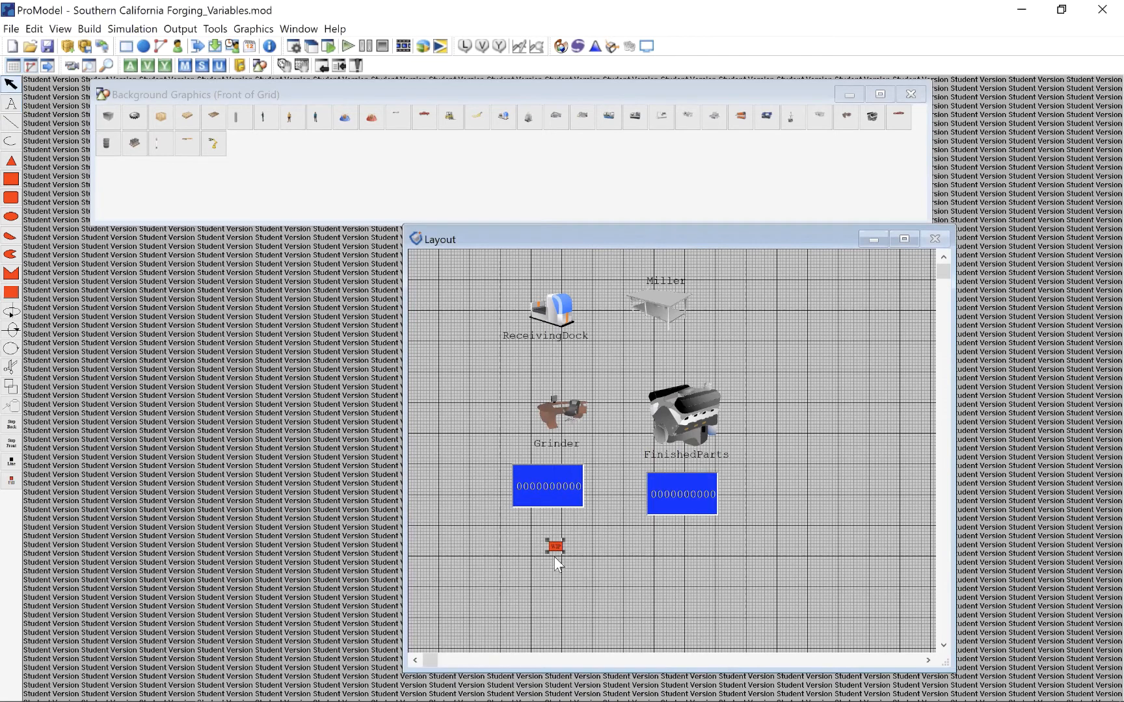
pyautogui.moveTo(532, 524); pyautogui.dragTo(573, 535)
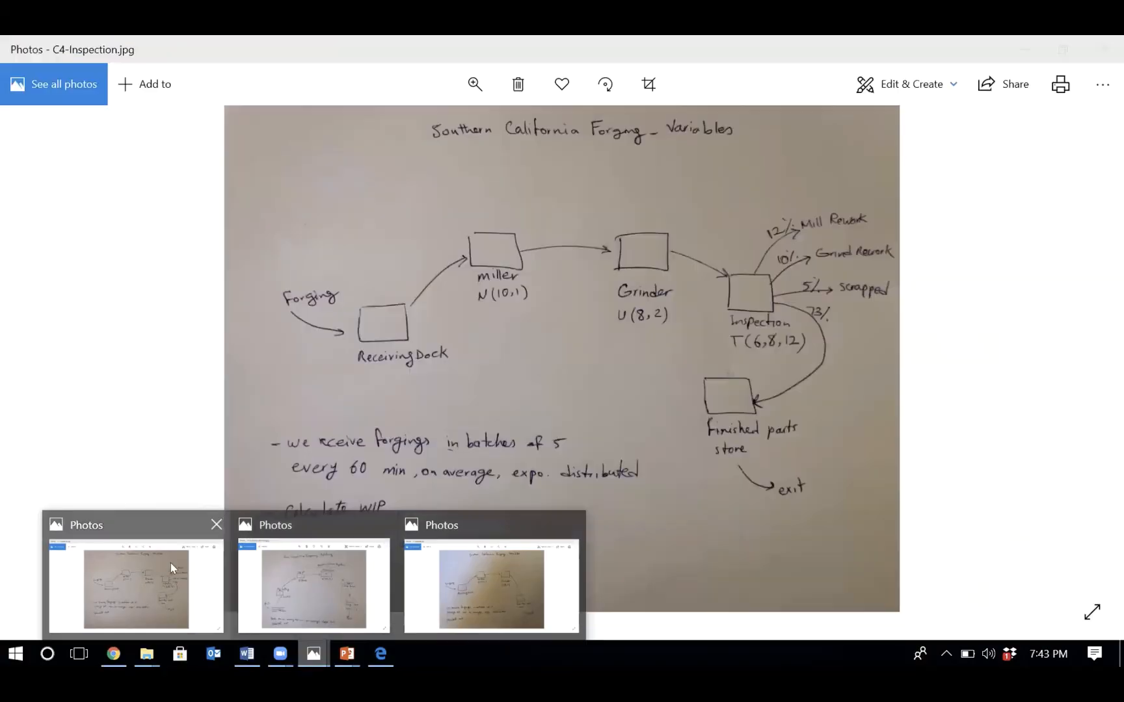
# - Review the C4-Inspection.jpg process sketch in Photos and the Uncertainty in Routing topic on the PowerPoint slide
pyautogui.click(170, 563)
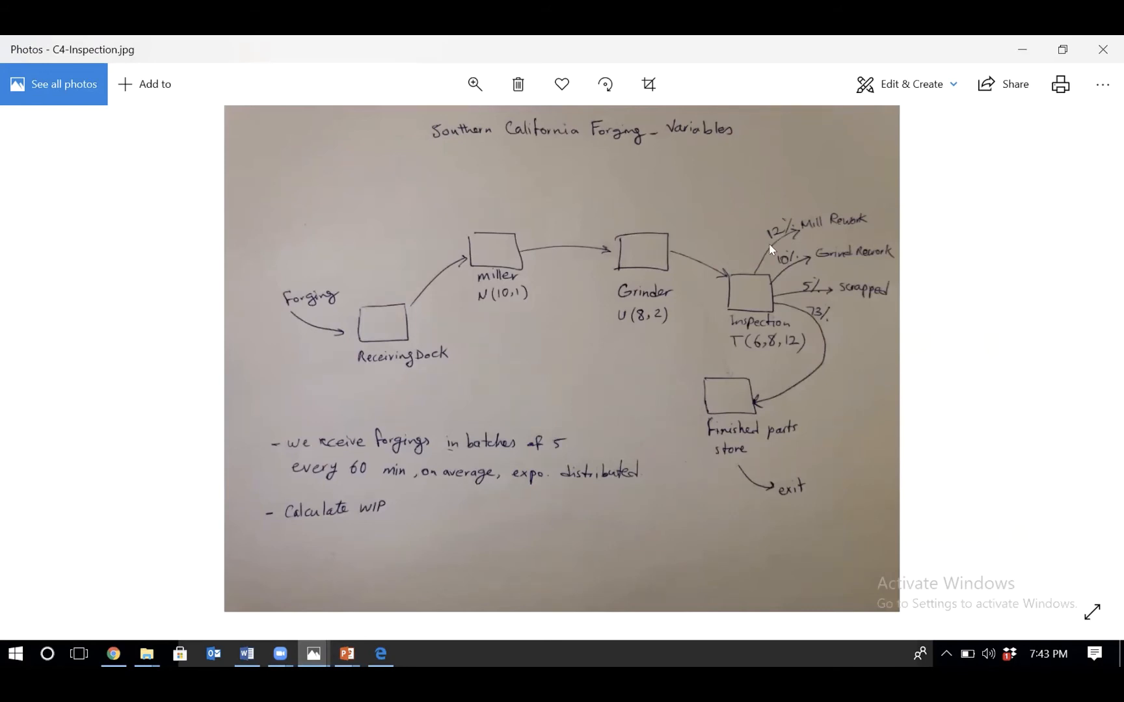
pyautogui.moveTo(357, 649)
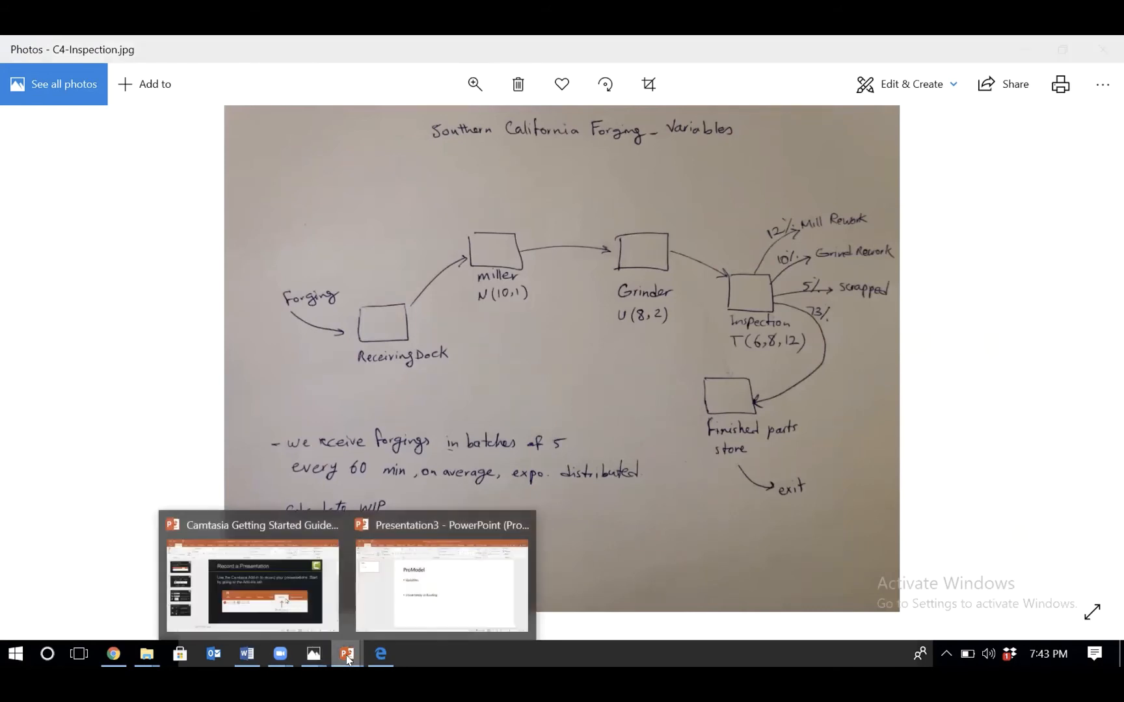
pyautogui.click(442, 566)
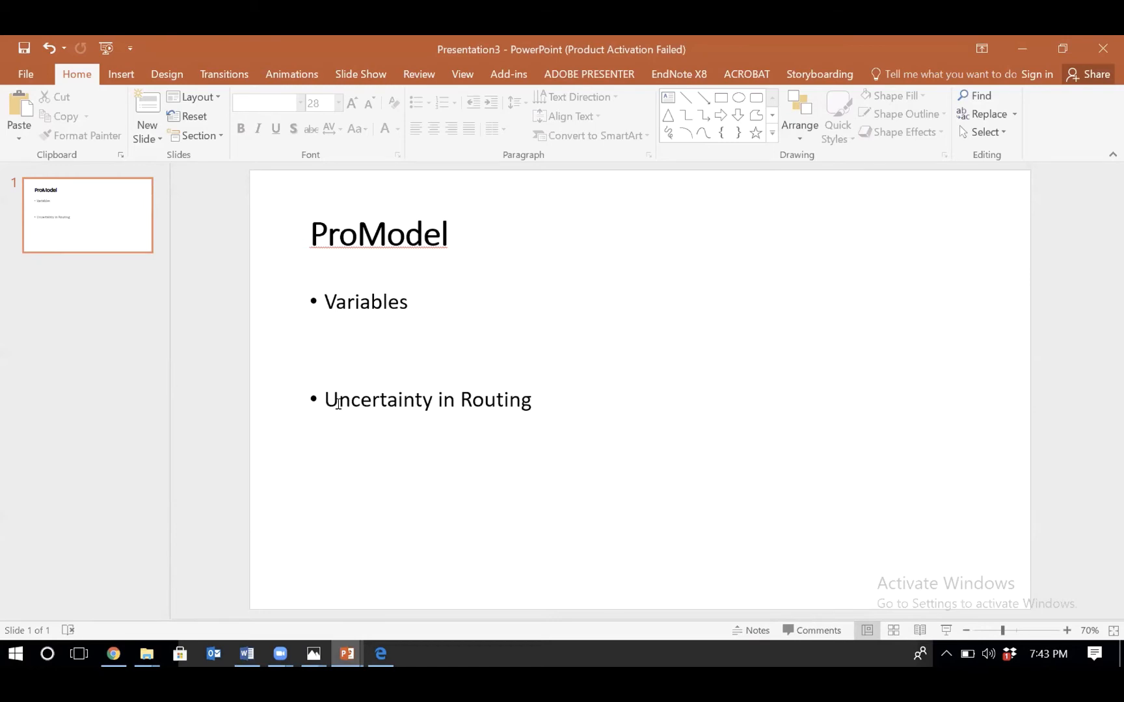
pyautogui.doubleClick(339, 407)
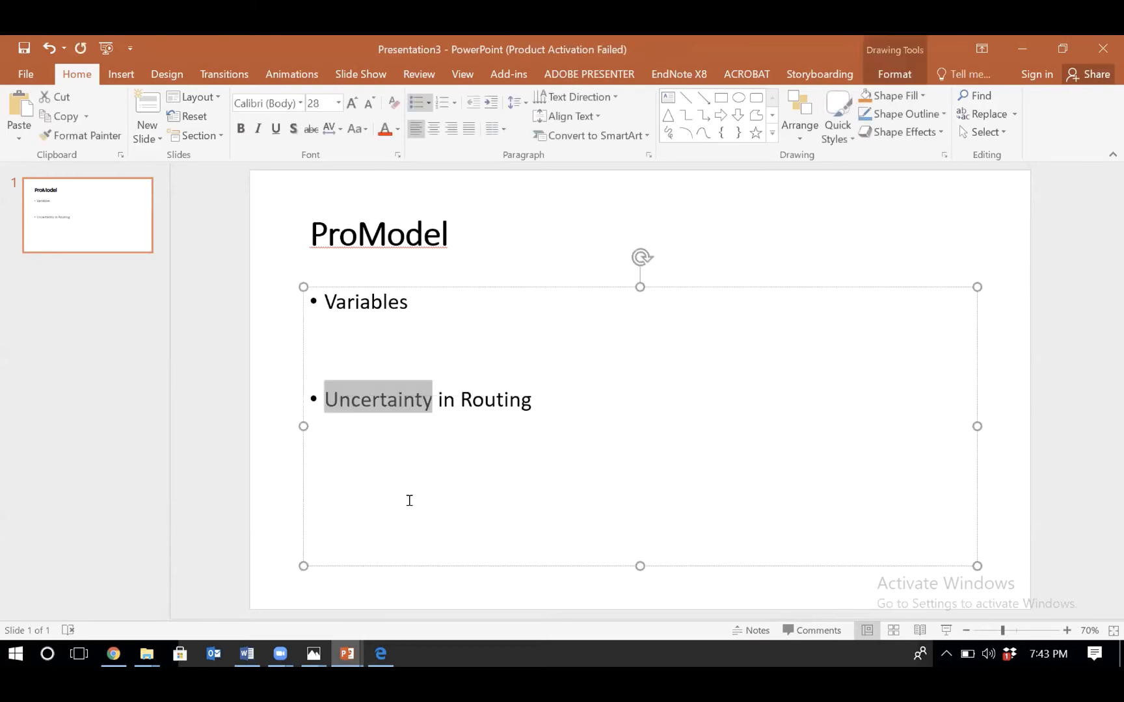
pyautogui.click(409, 501)
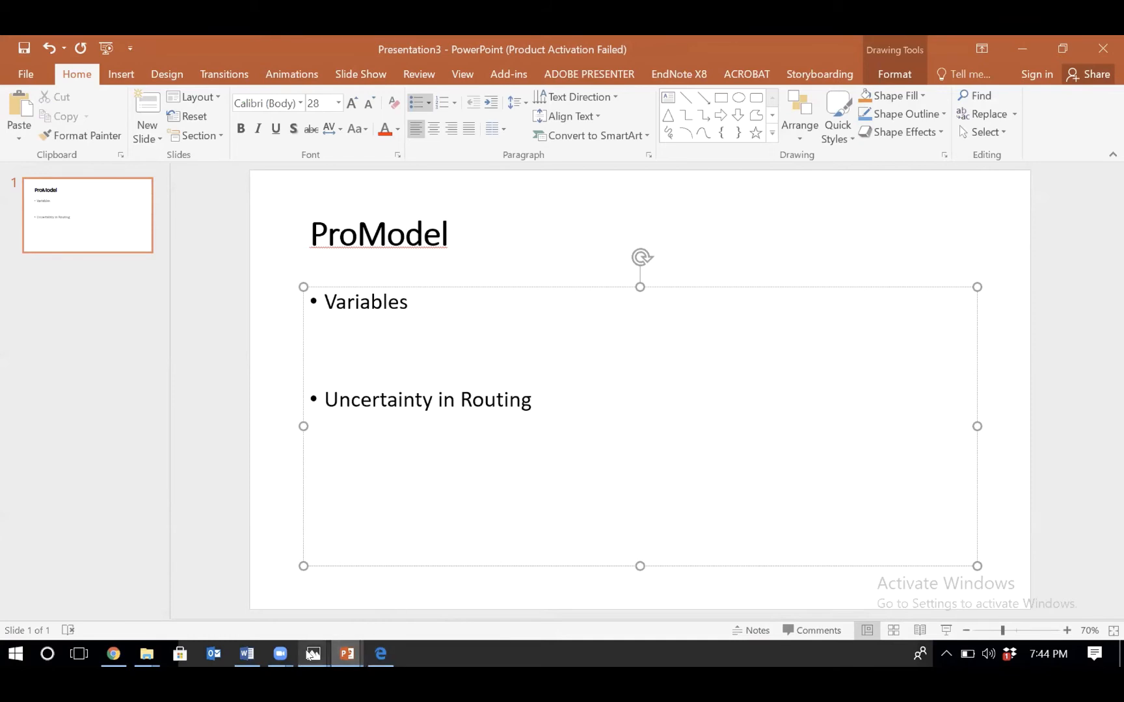
pyautogui.moveTo(312, 653)
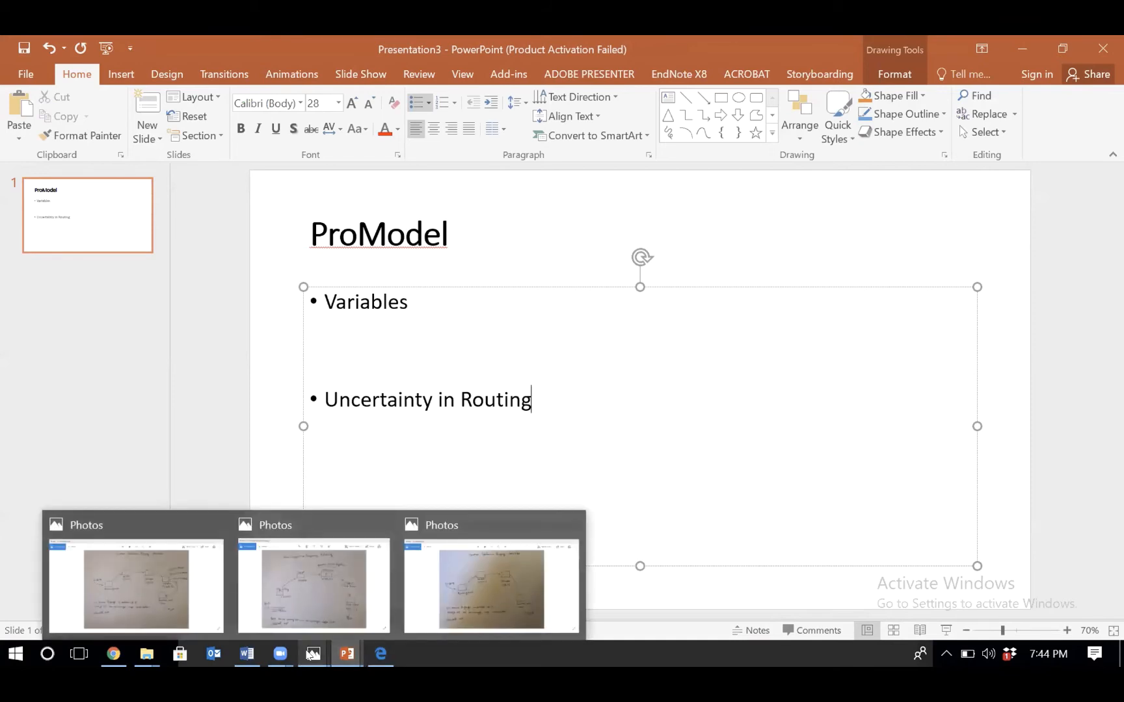
pyautogui.click(153, 584)
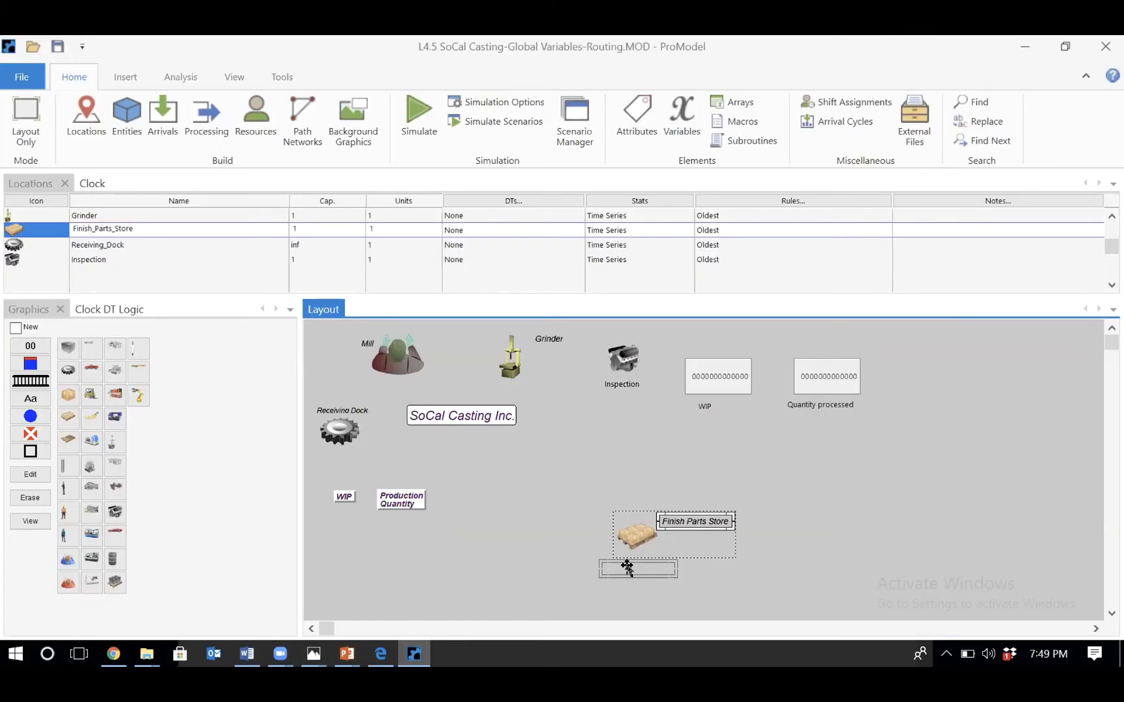
# - Place the Finish Parts Store label directly below its pallet graphic in ProModel, and bring up the C4-Inspection.jpg sketch in Photos
pyautogui.moveTo(626, 567); pyautogui.dragTo(627, 568)
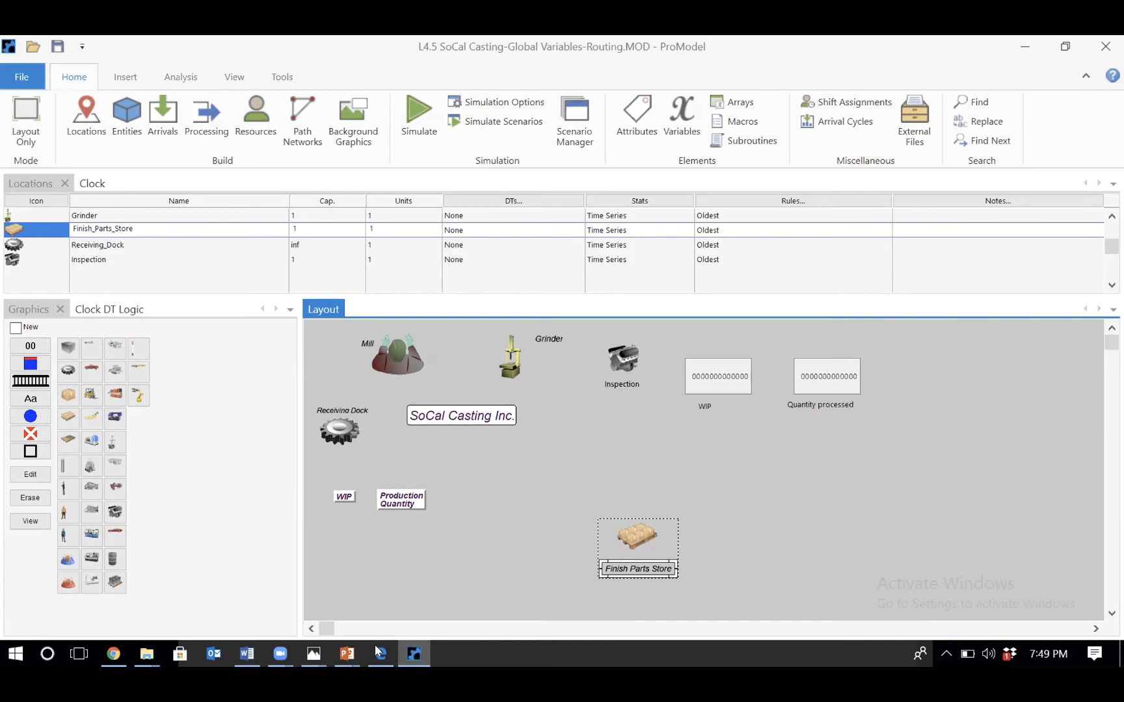
pyautogui.moveTo(312, 654)
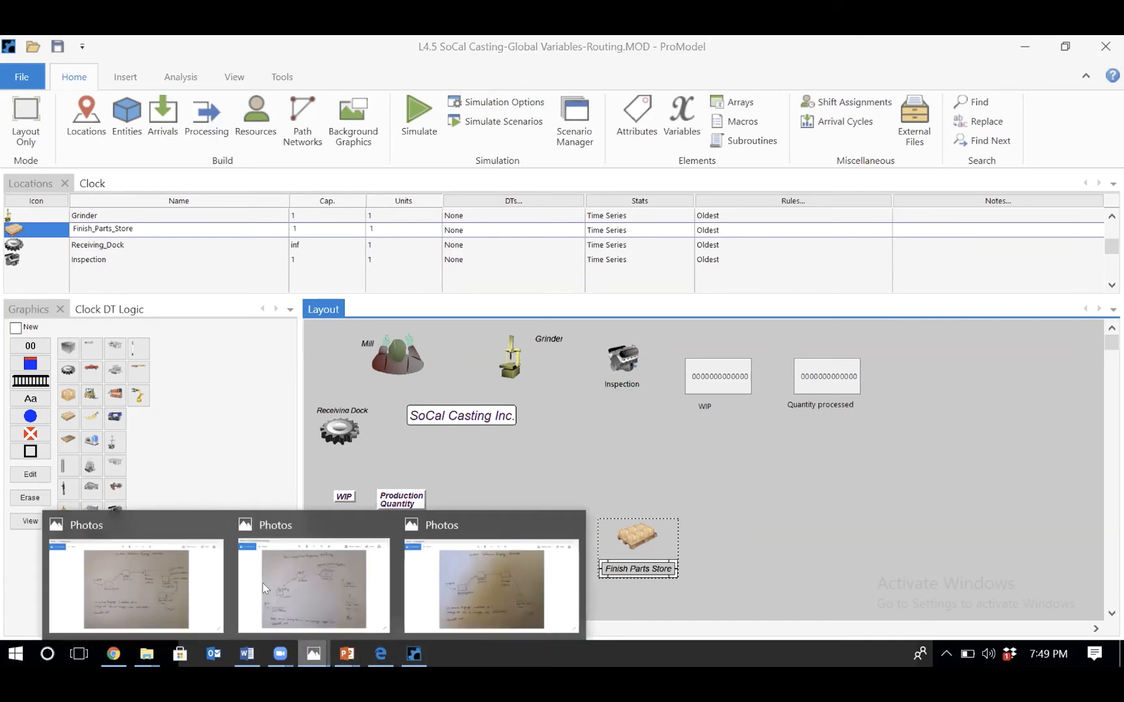
pyautogui.click(187, 603)
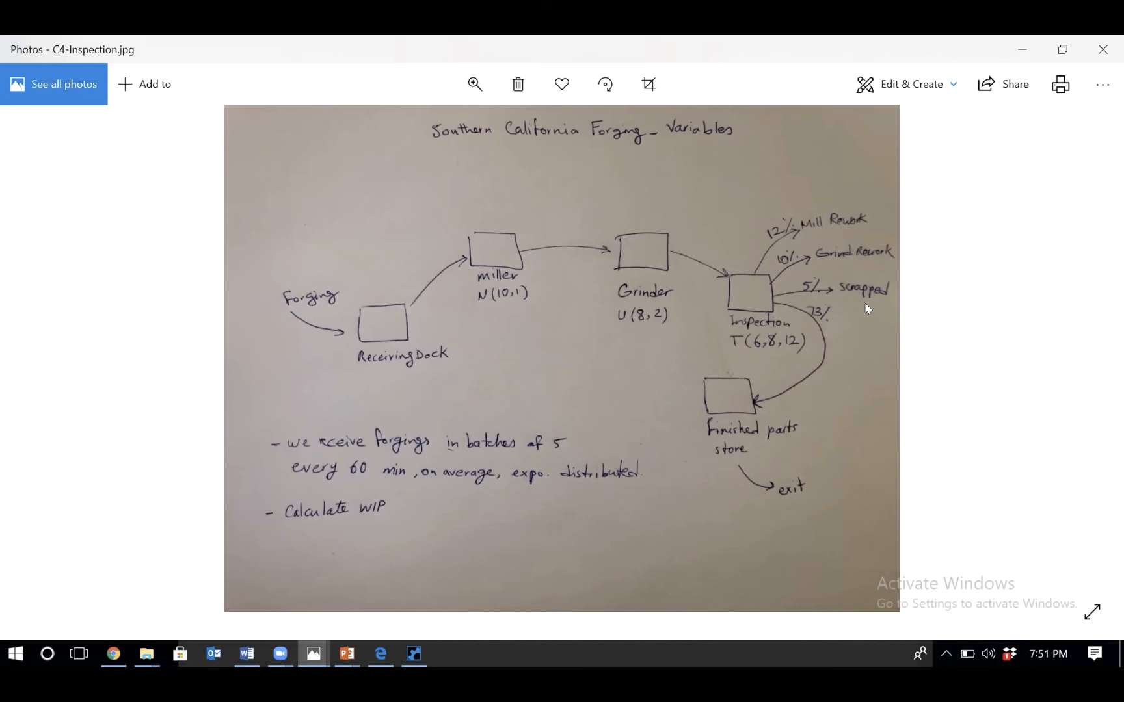
# - Switch back to ProModel and place a stacked-pallet location for mill rework below the WIP counter
pyautogui.click(410, 655)
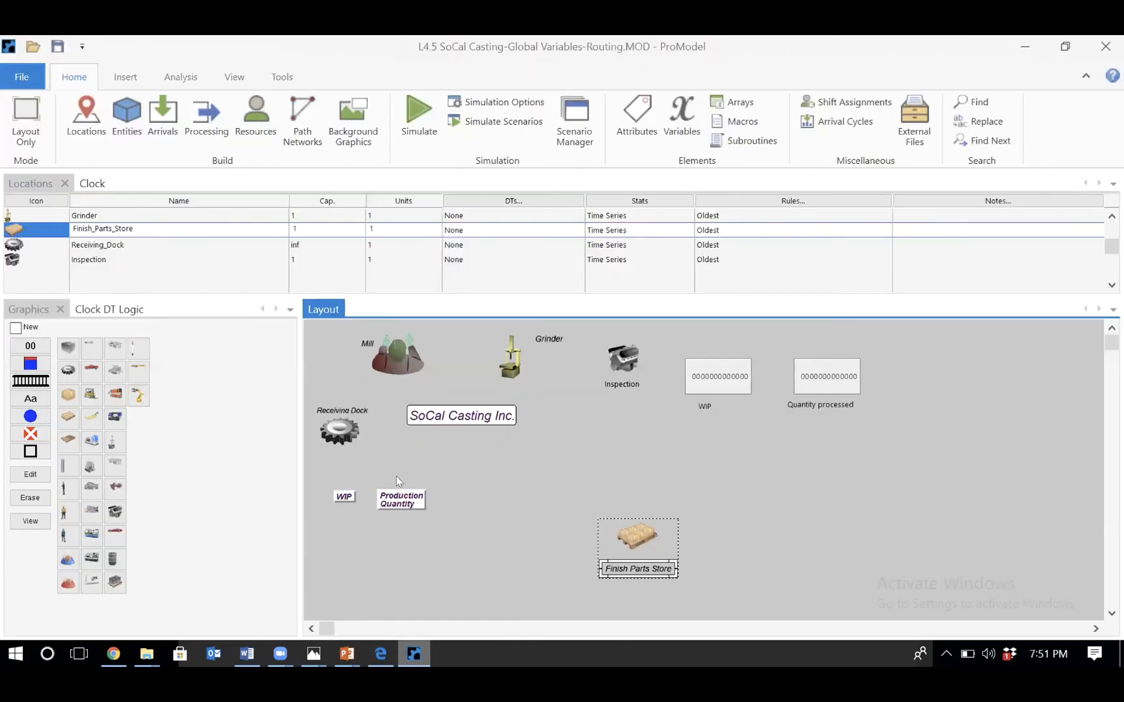
pyautogui.click(163, 258)
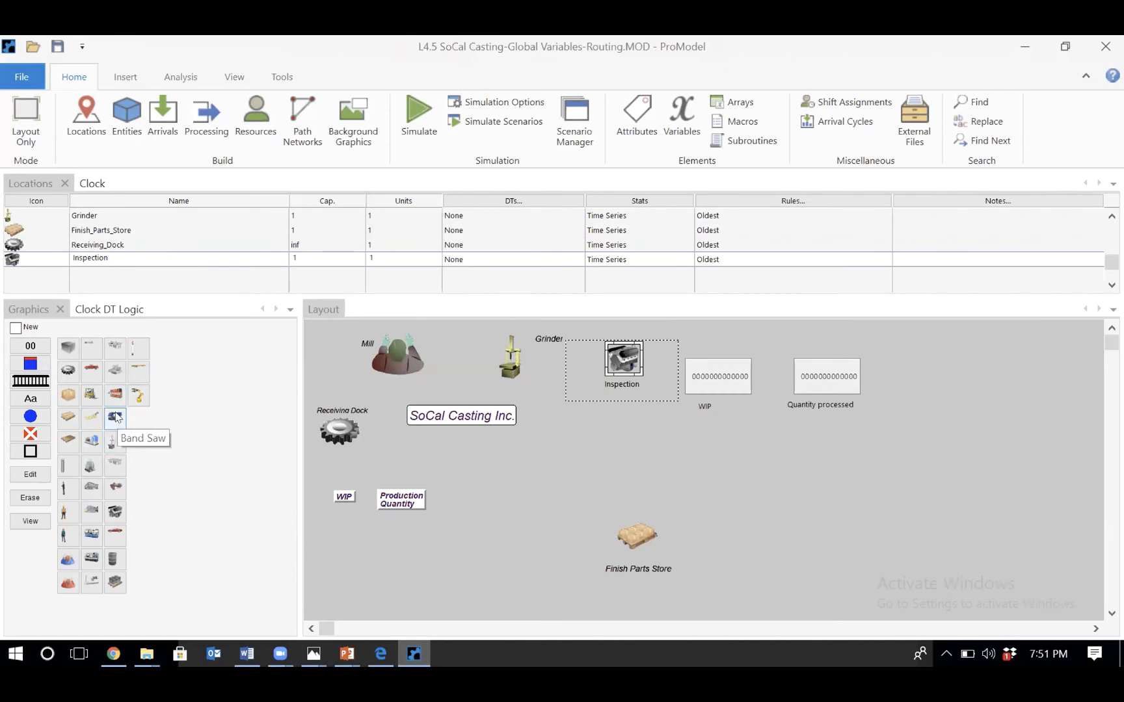
pyautogui.click(116, 584)
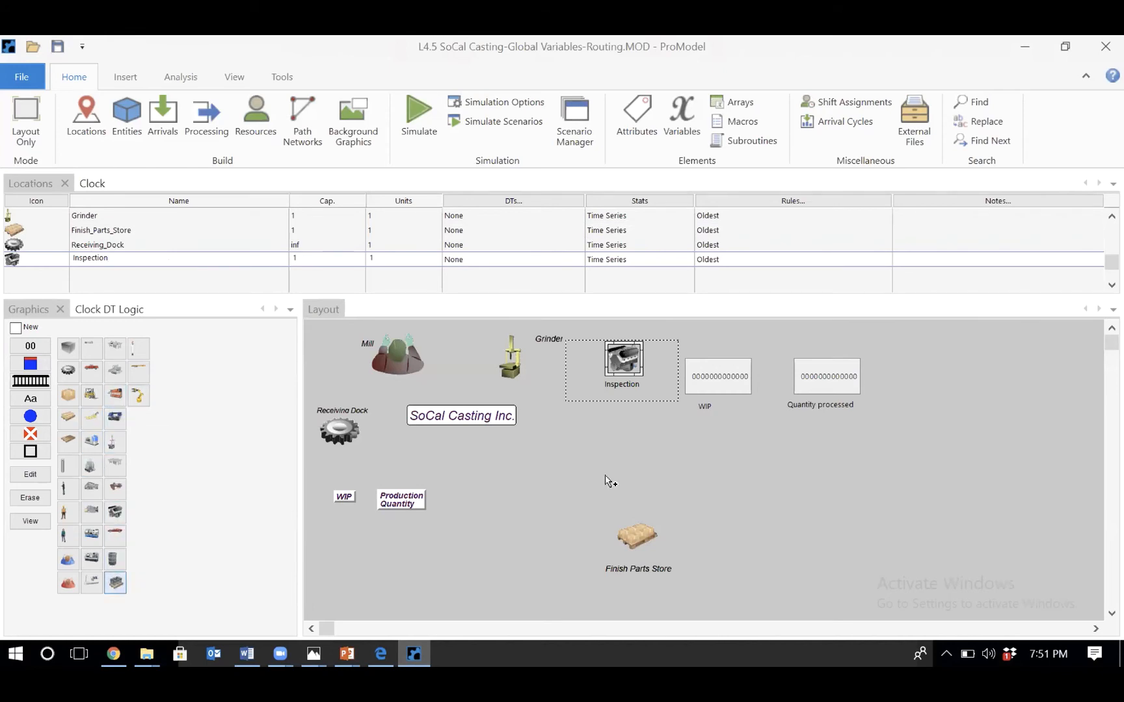
pyautogui.click(732, 471)
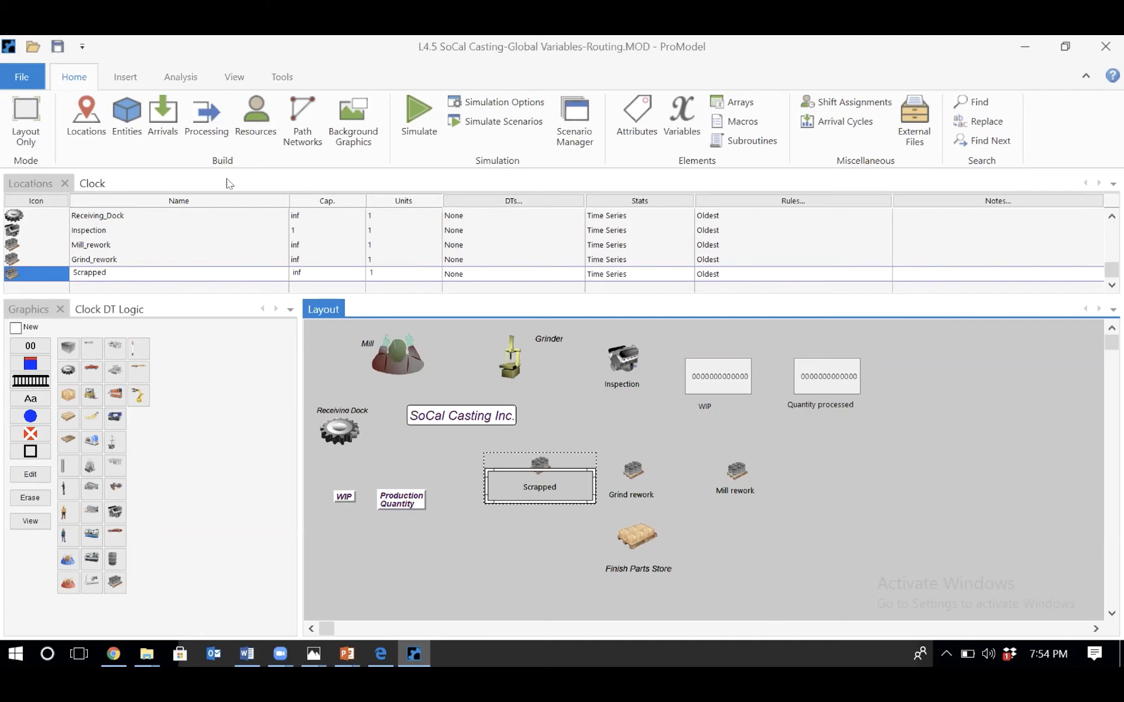
pyautogui.click(130, 116)
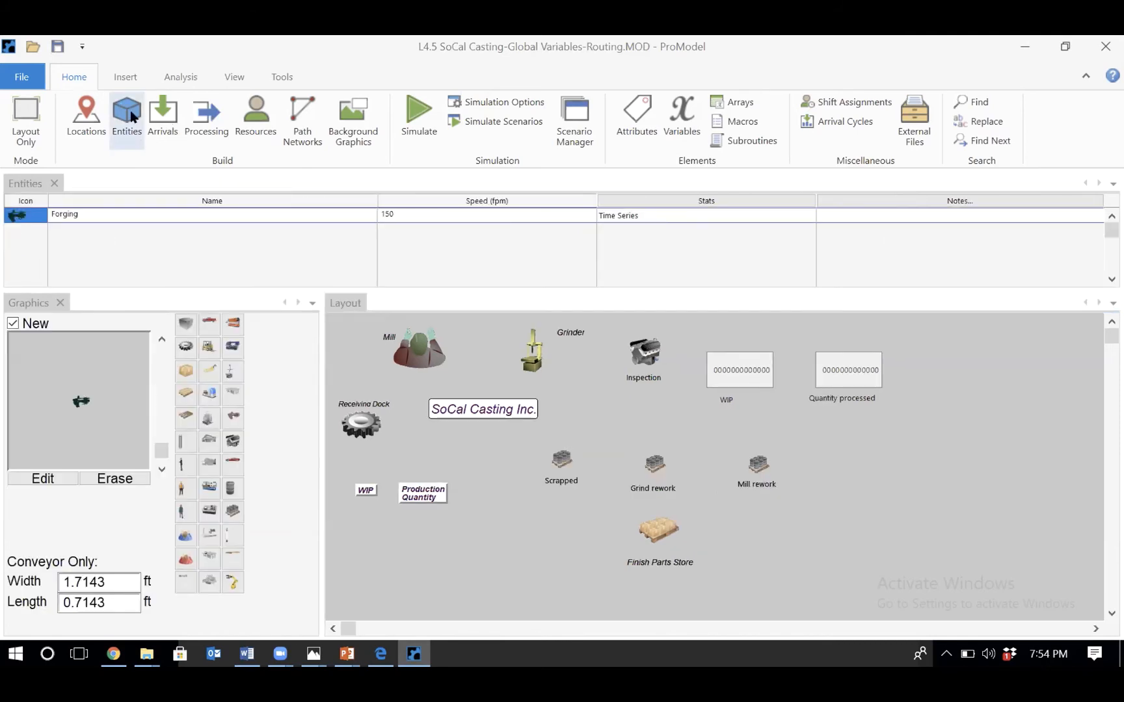
pyautogui.click(86, 122)
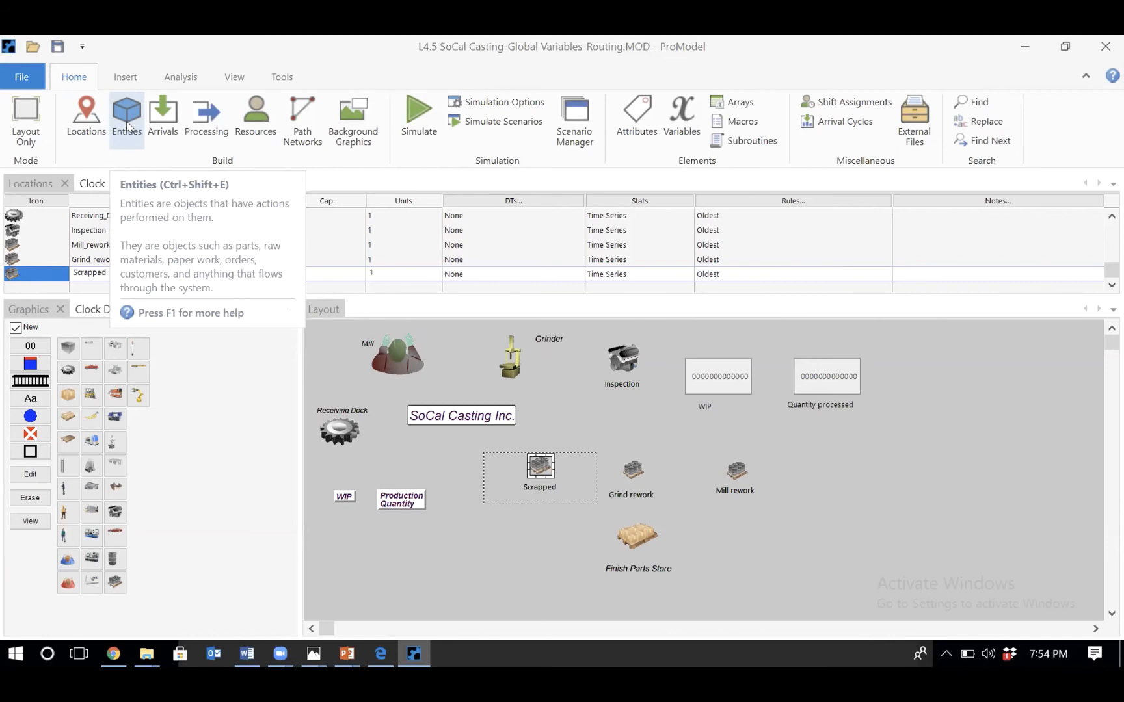
# - Delete the Forging process record at Finish_Parts_Store and save the model
pyautogui.click(209, 111)
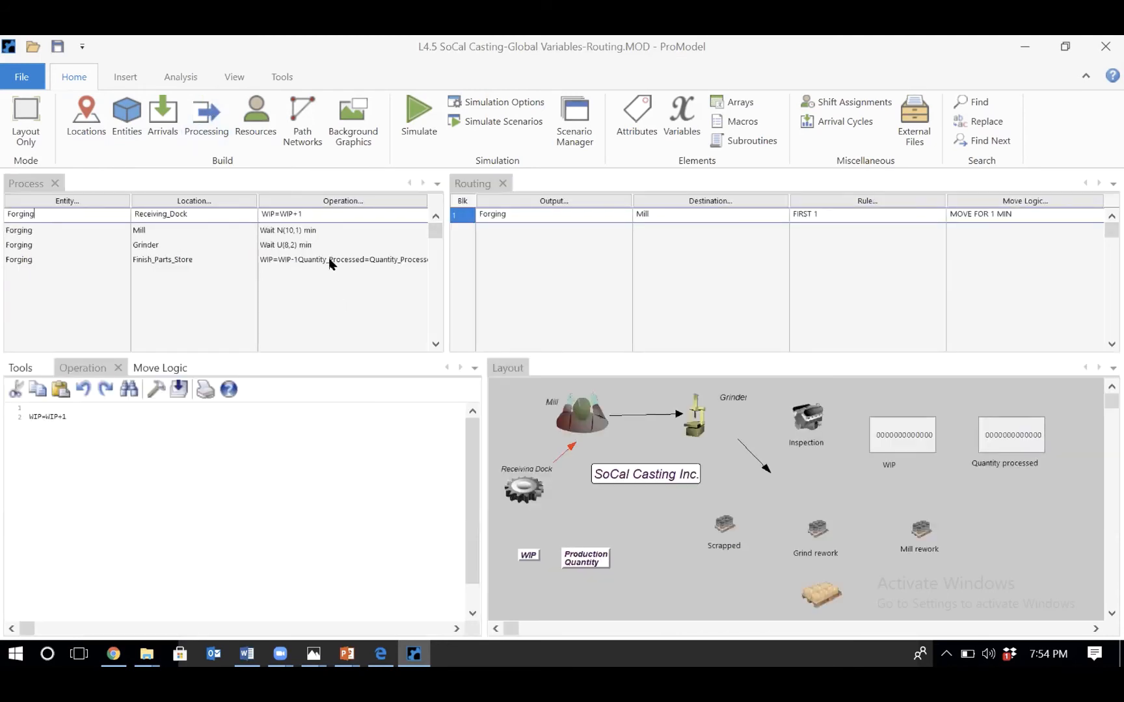
pyautogui.click(328, 258)
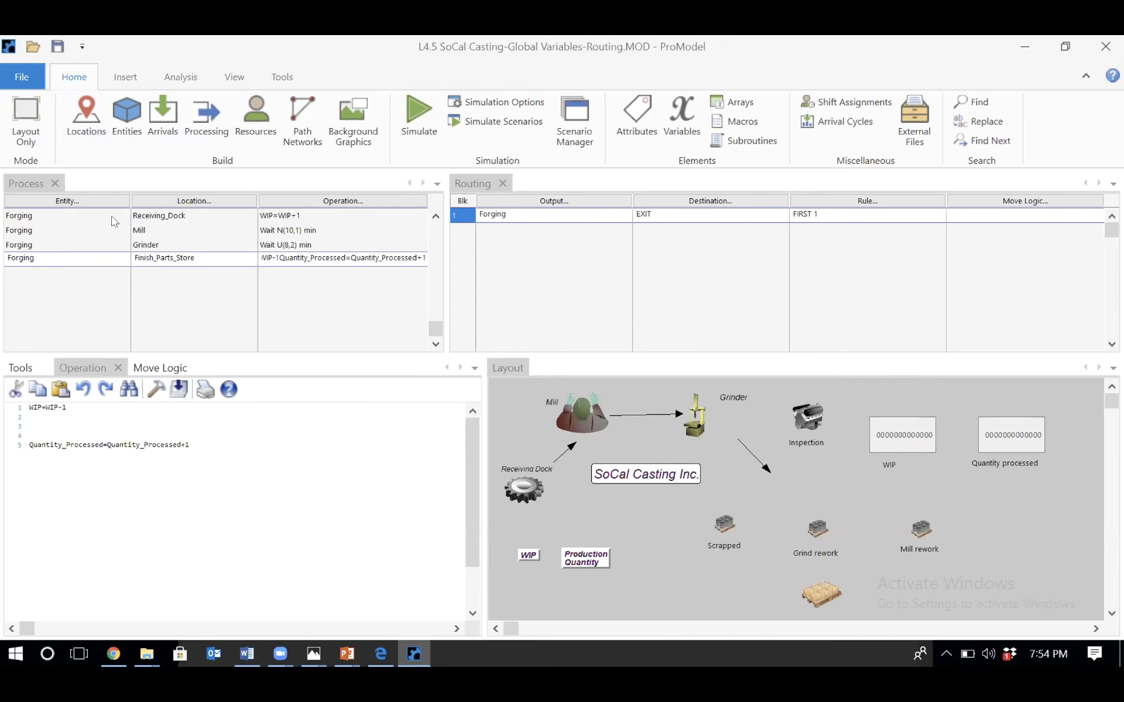
pyautogui.click(83, 252)
pyautogui.rightClick(83, 253)
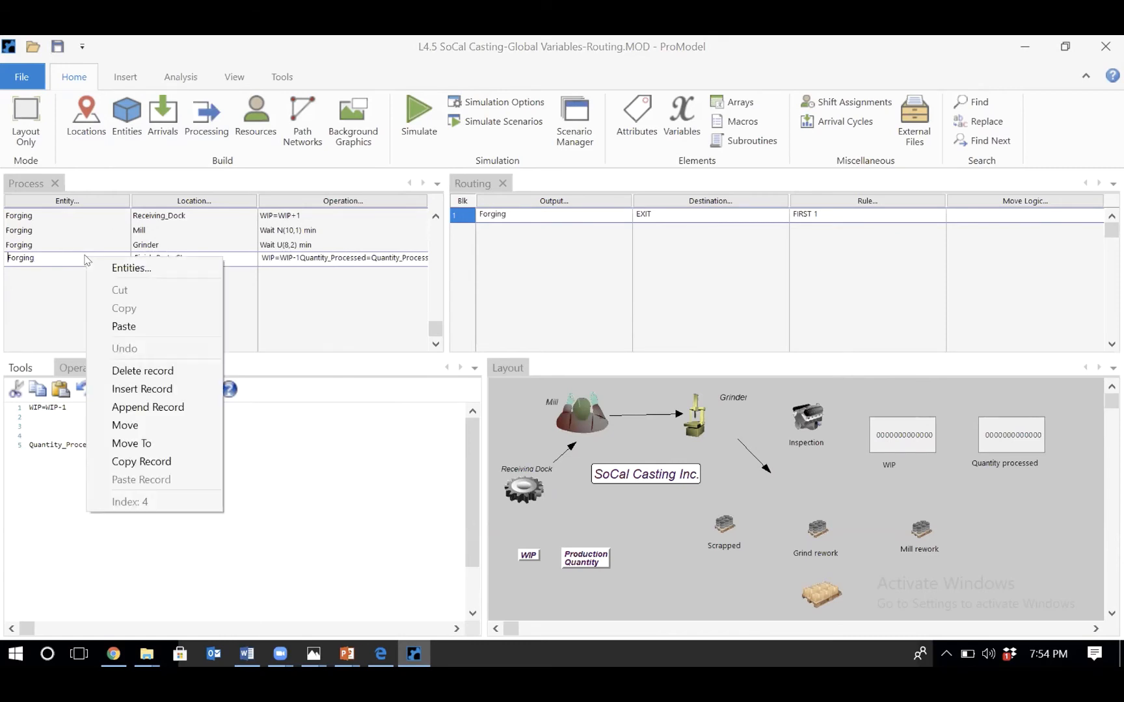
pyautogui.click(138, 372)
pyautogui.click(550, 408)
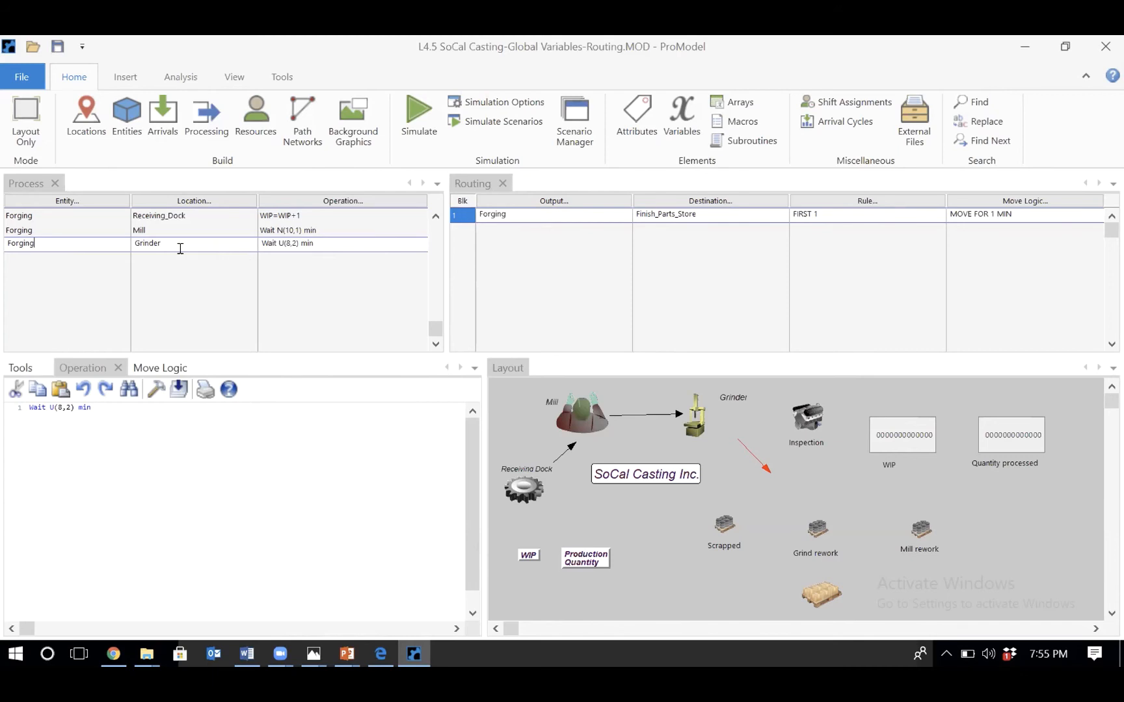
pyautogui.click(57, 46)
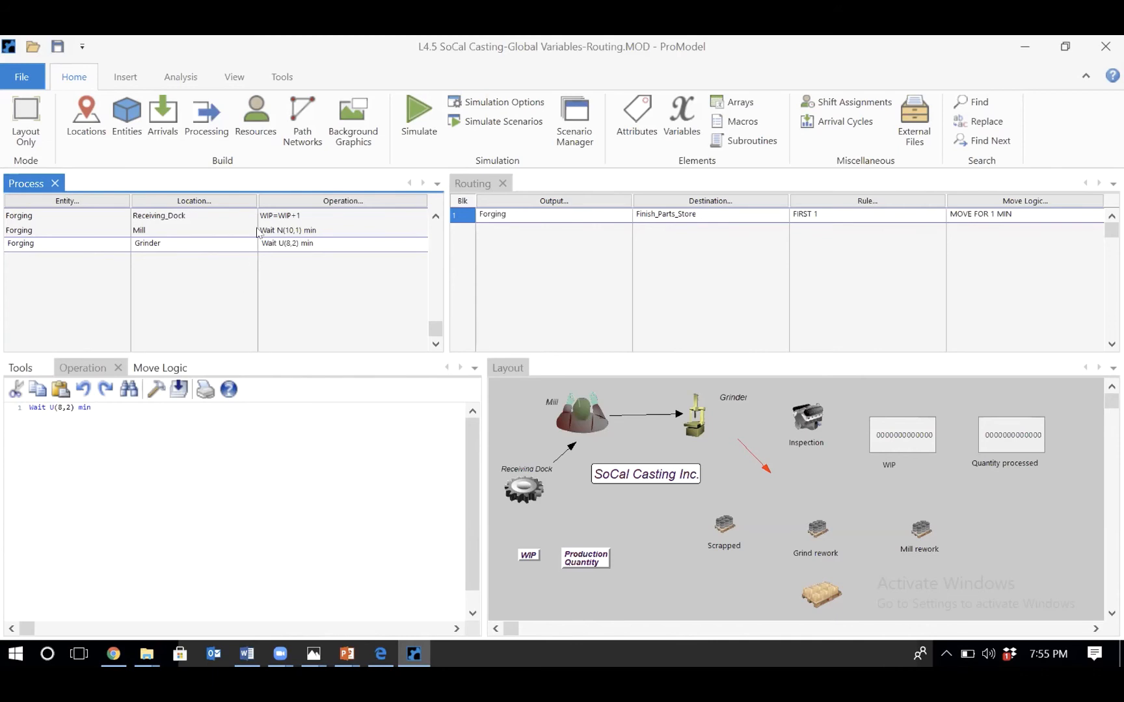
# - Change the routing destination of the Forging process at Grinder to Inspection
pyautogui.click(179, 235)
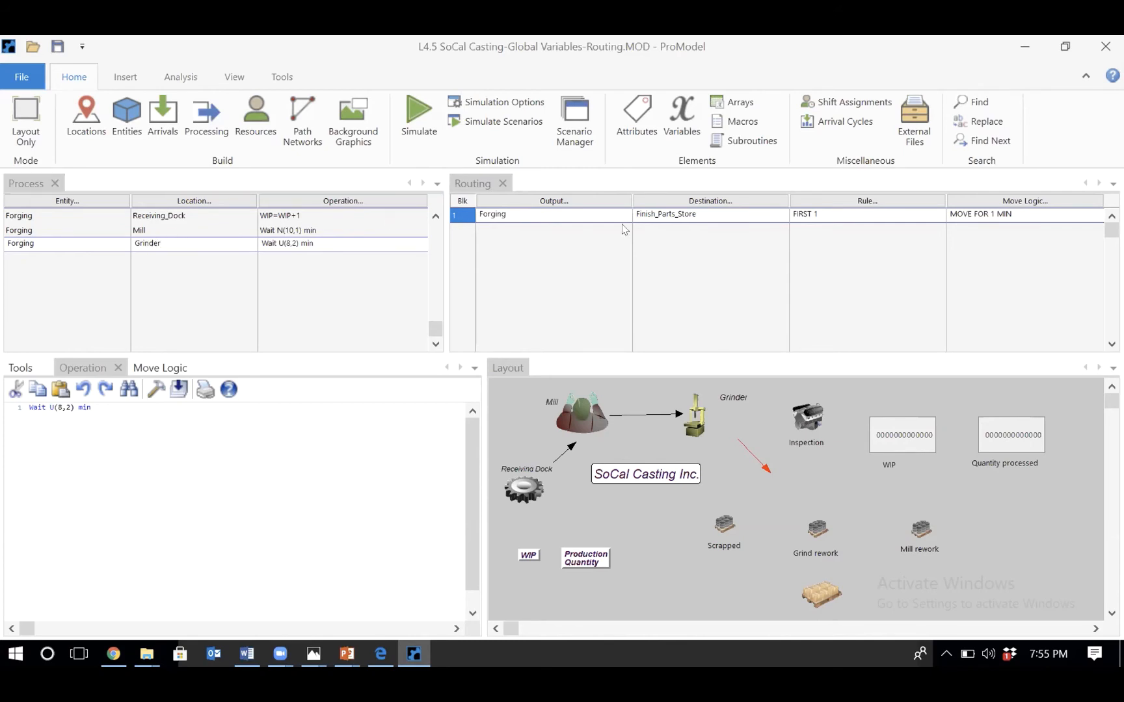
pyautogui.click(699, 204)
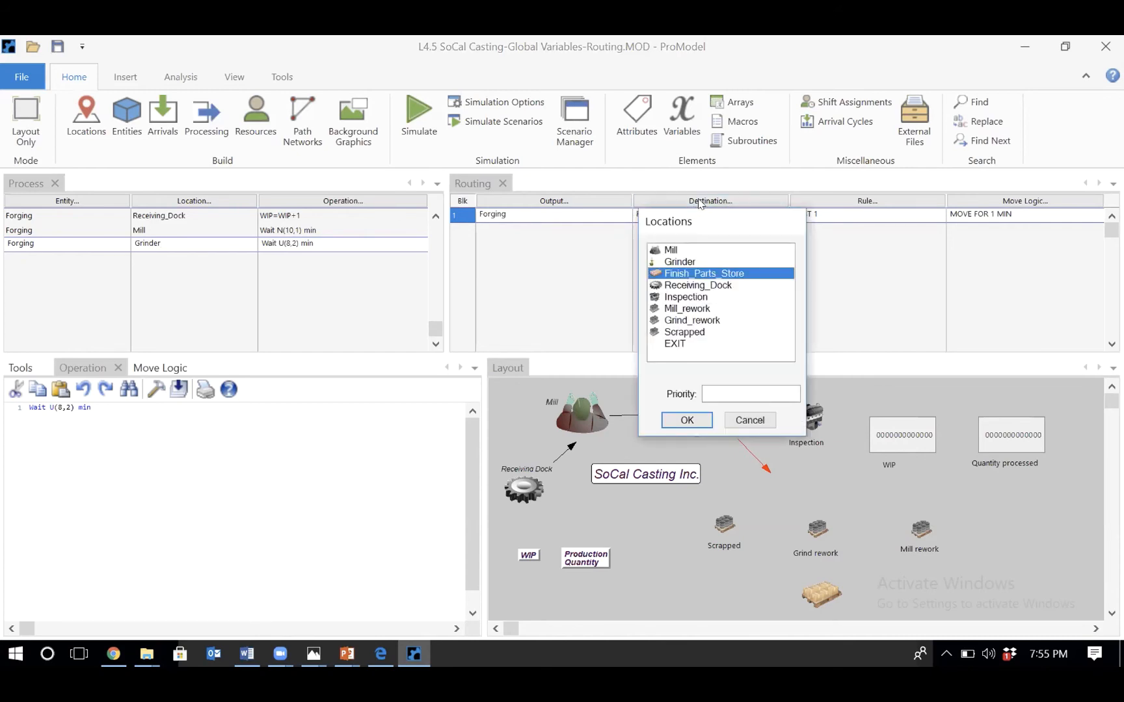
pyautogui.doubleClick(688, 297)
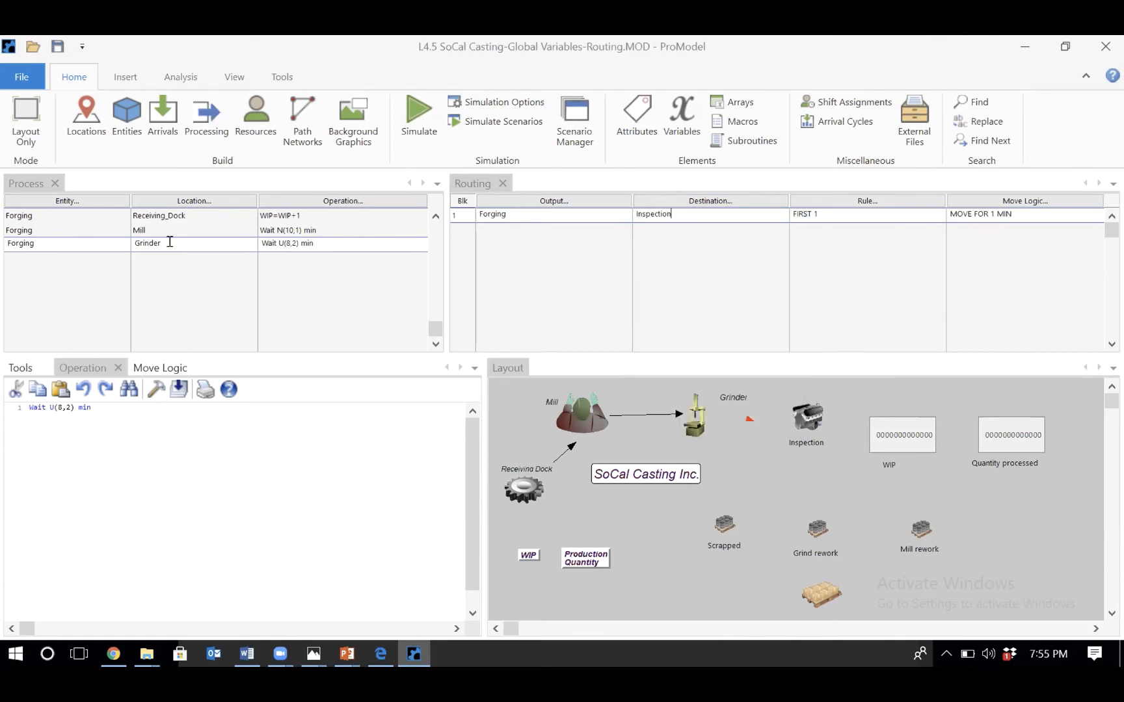
# - Add a new process record for Forging at the Inspection location below the Grinder record
pyautogui.press('Down')
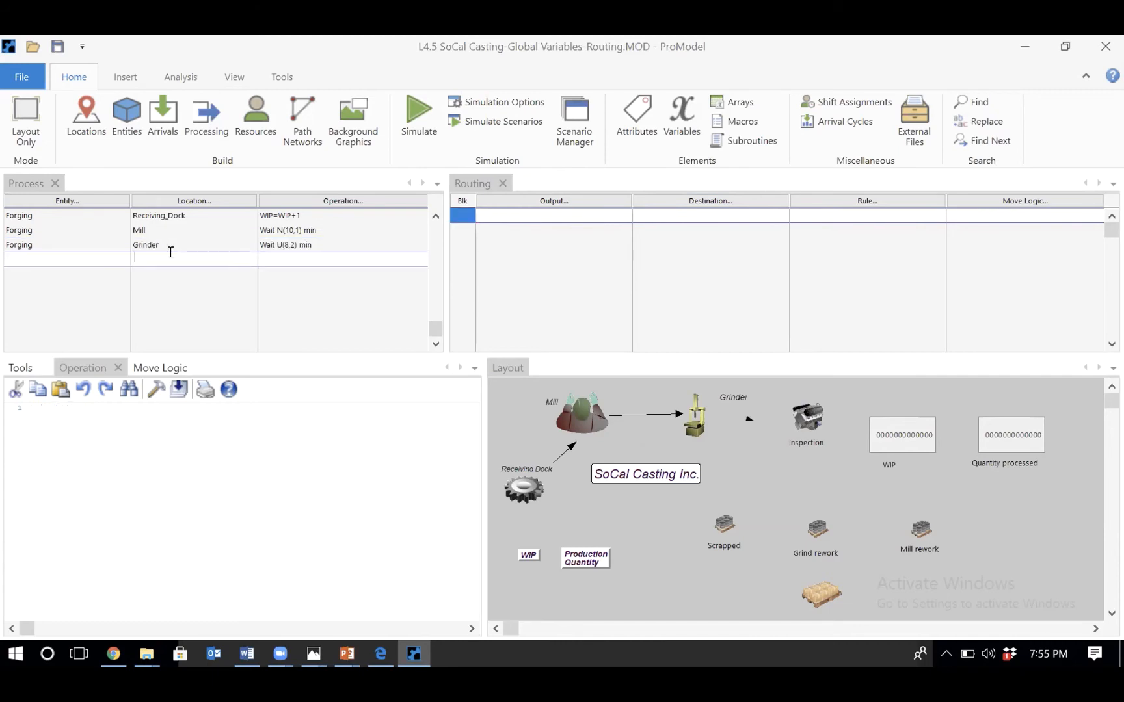
pyautogui.doubleClick(171, 253)
pyautogui.doubleClick(192, 350)
pyautogui.doubleClick(43, 254)
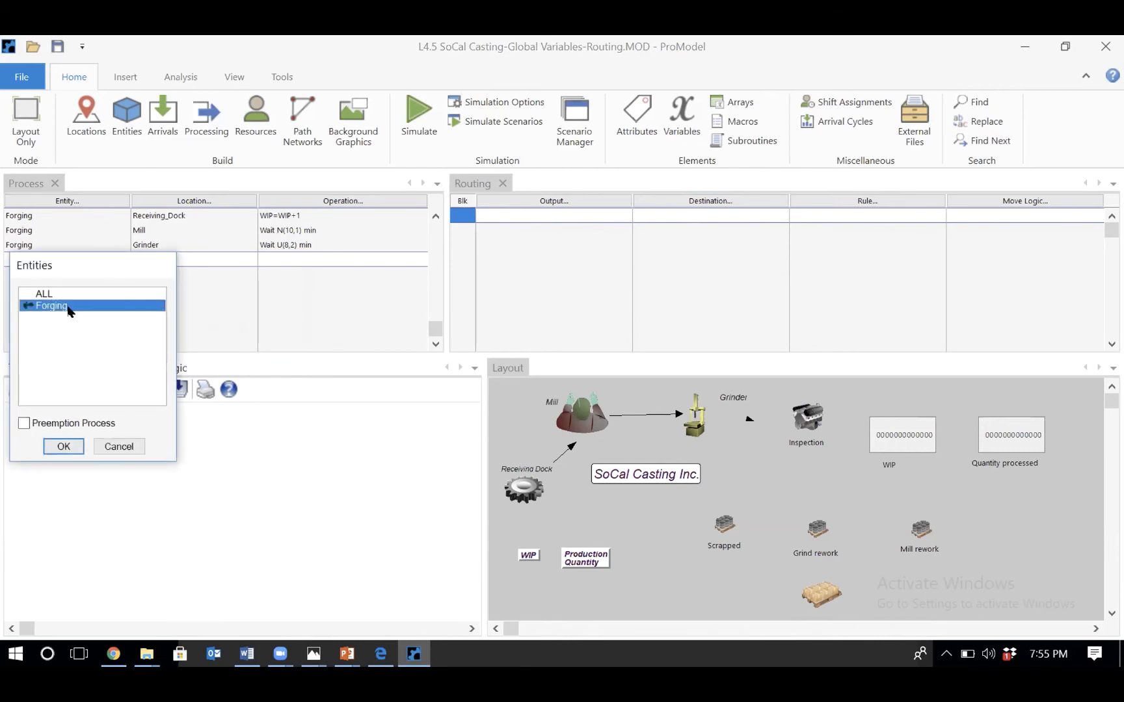
pyautogui.doubleClick(67, 306)
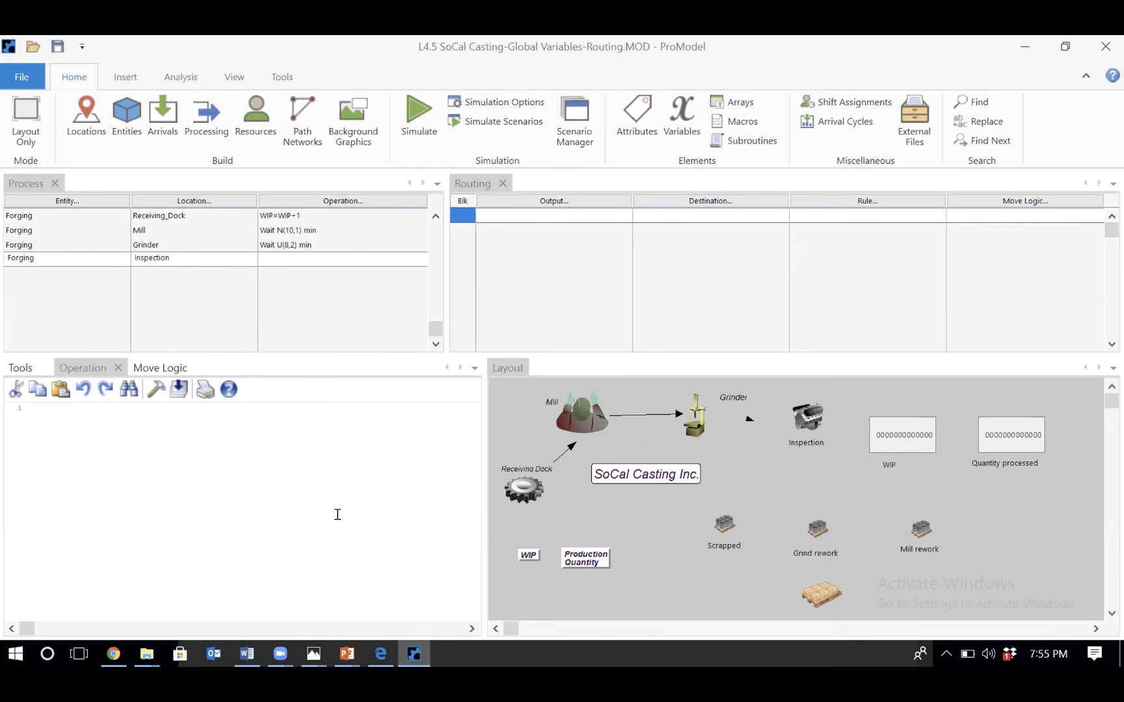
# - Check the C4-Inspection.jpg sketch in Photos, and back in ProModel route Forging from Inspection to Mill_rework
pyautogui.moveTo(314, 653)
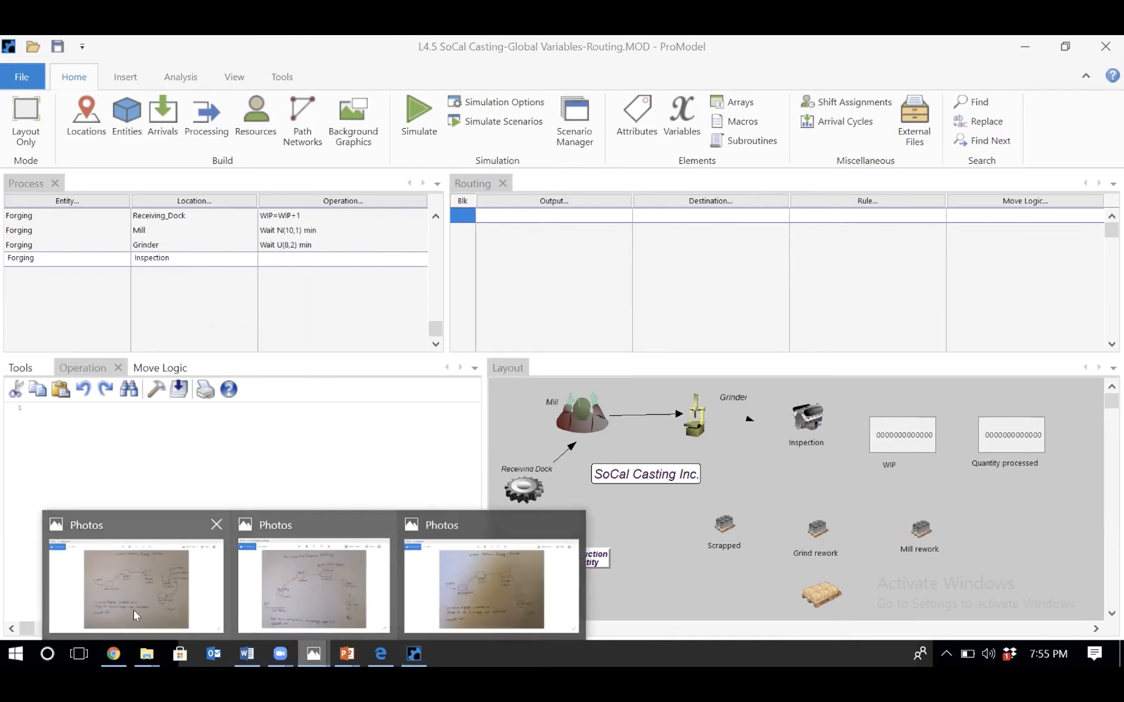
pyautogui.click(146, 594)
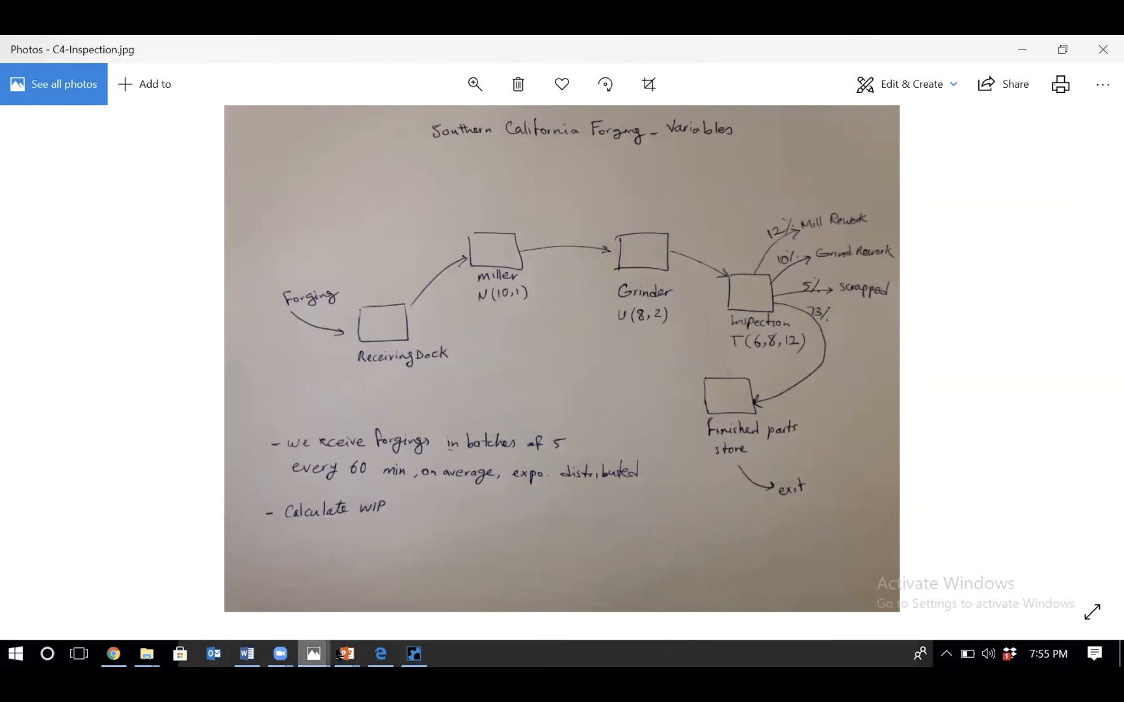
pyautogui.click(413, 655)
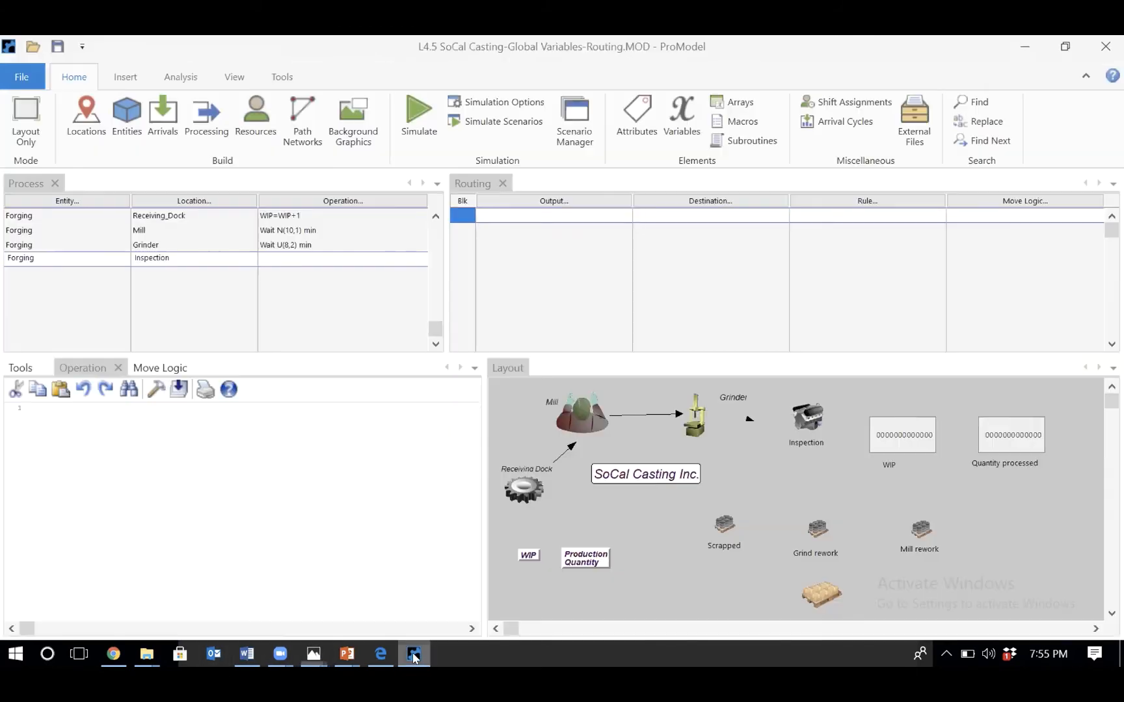
pyautogui.click(564, 212)
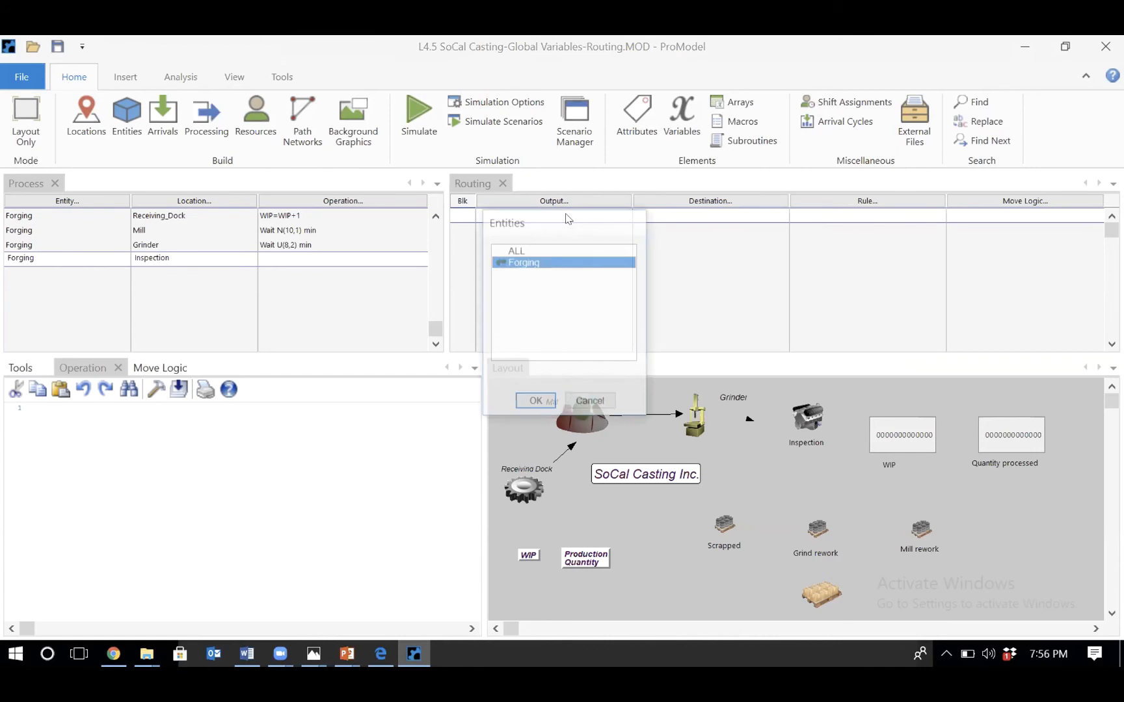
pyautogui.doubleClick(556, 261)
pyautogui.click(719, 212)
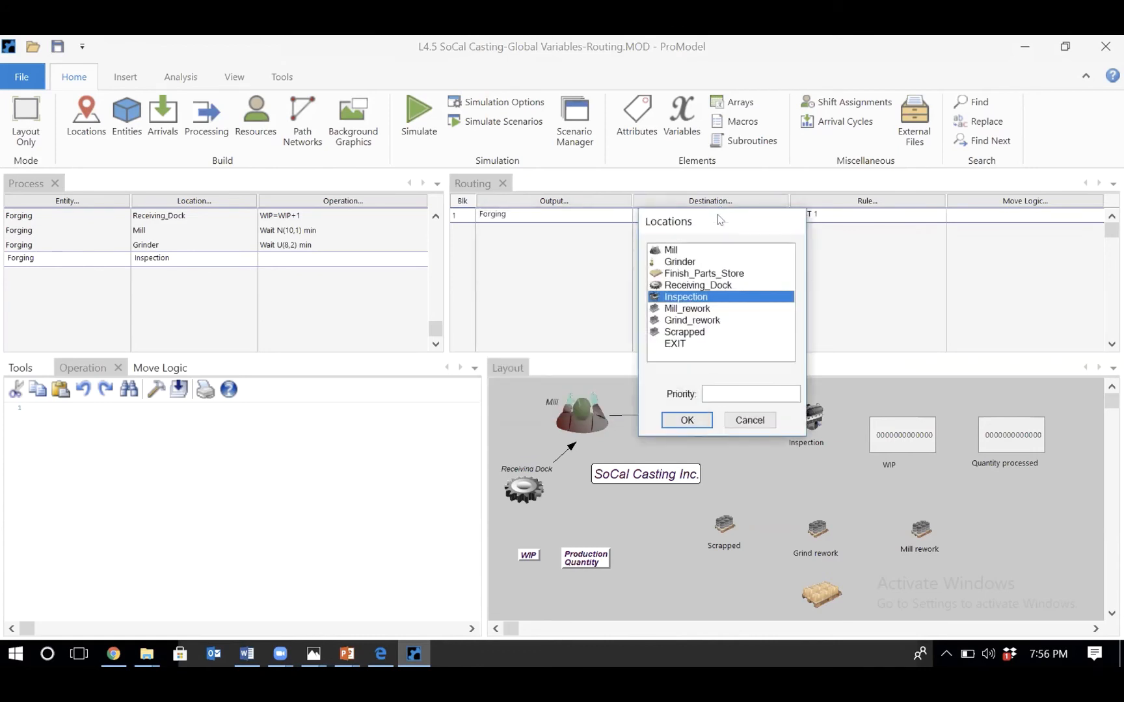
pyautogui.doubleClick(694, 309)
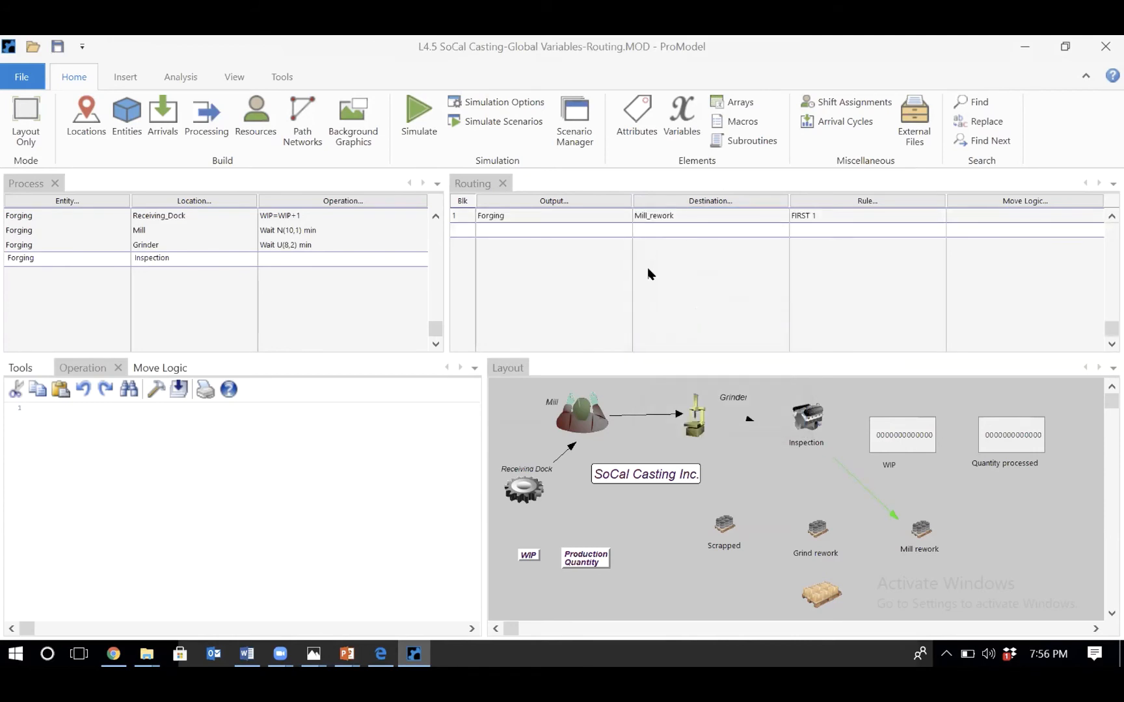
# - Add two more Forging routing lines for Inspection, one to Grind_rework and one to Scrapped
pyautogui.click(590, 226)
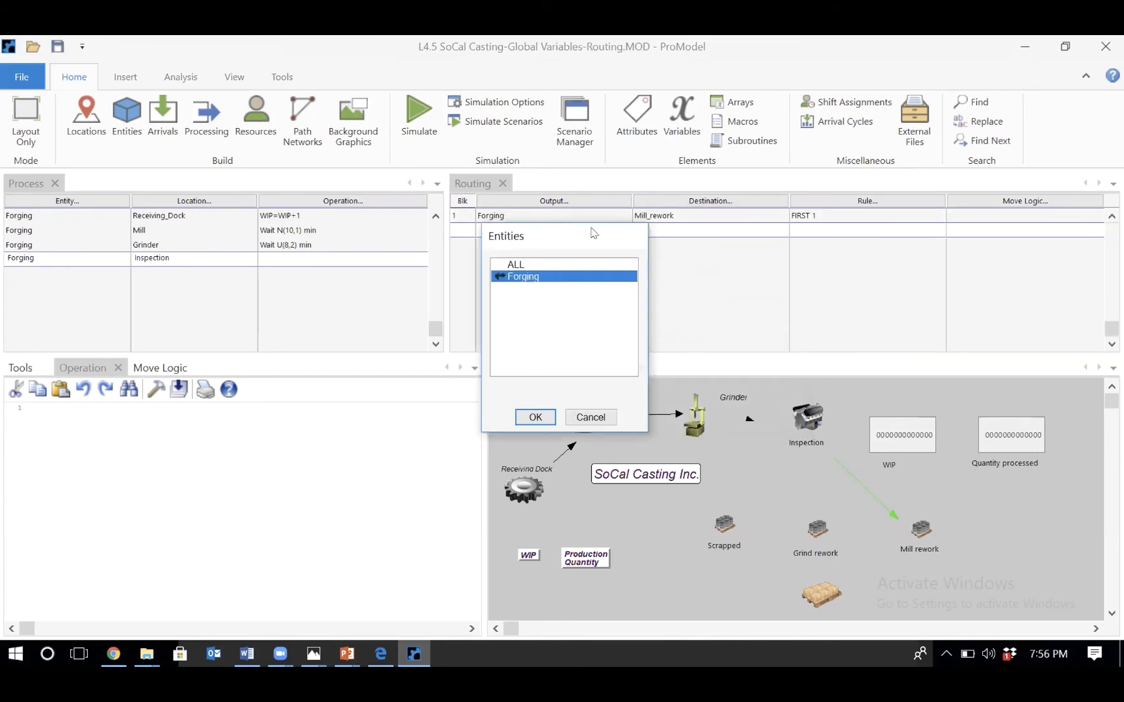
pyautogui.doubleClick(568, 278)
pyautogui.click(651, 231)
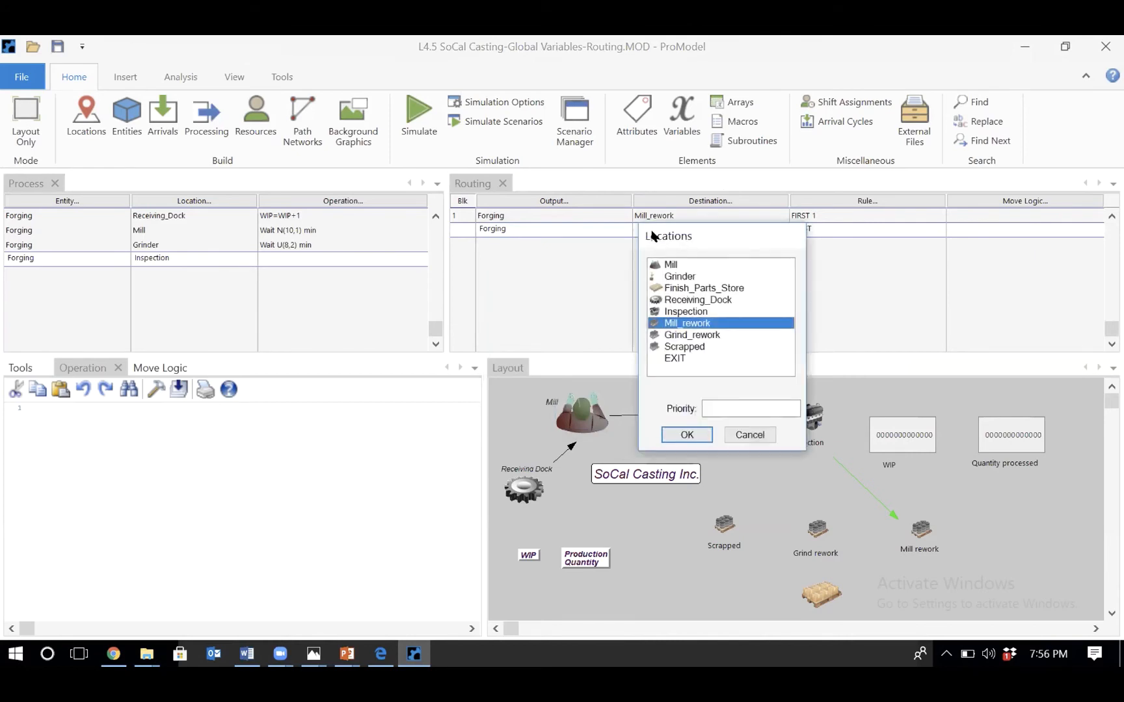
pyautogui.doubleClick(695, 334)
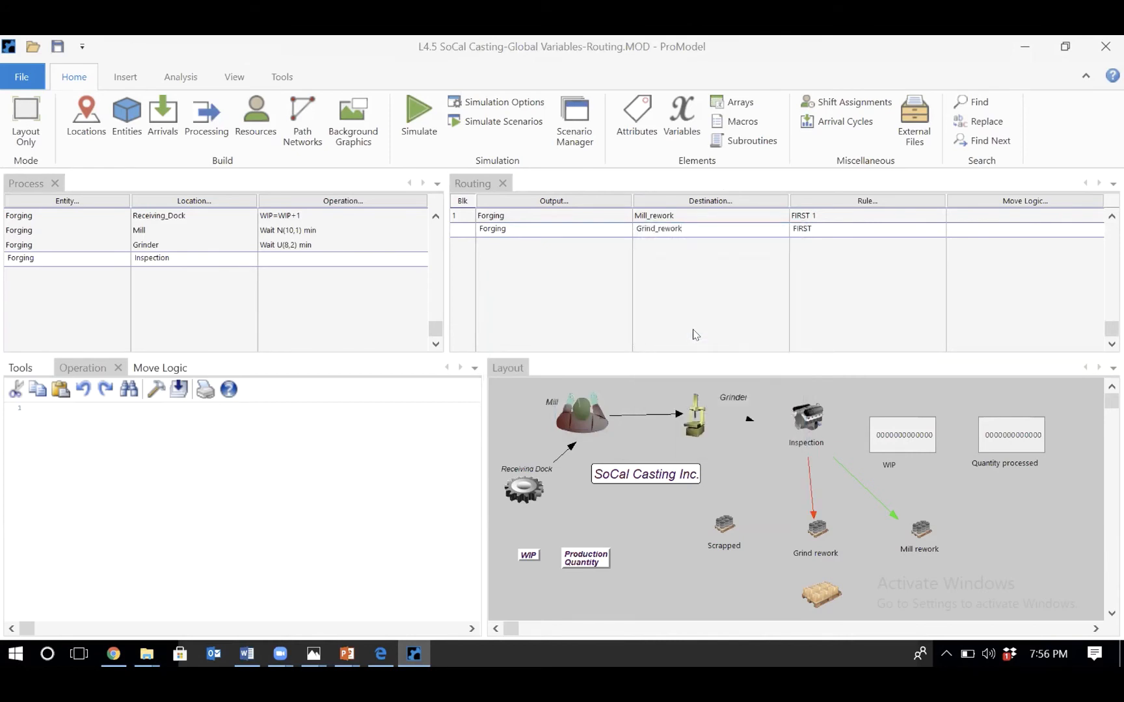
pyautogui.click(585, 245)
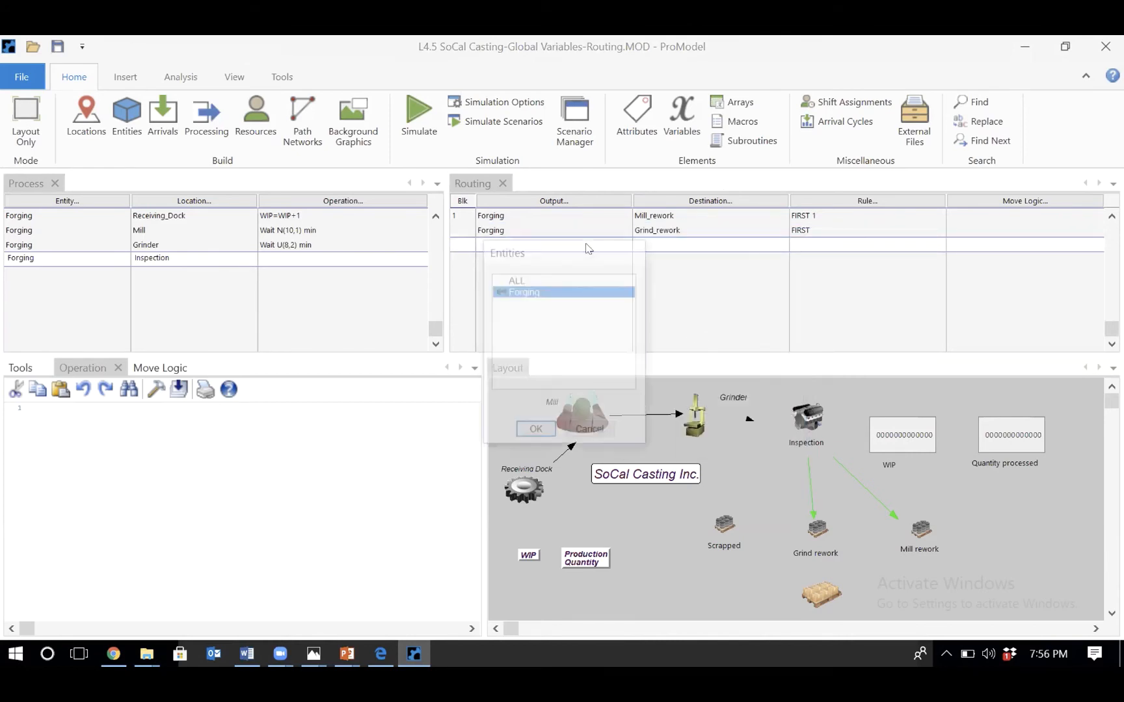
pyautogui.doubleClick(565, 294)
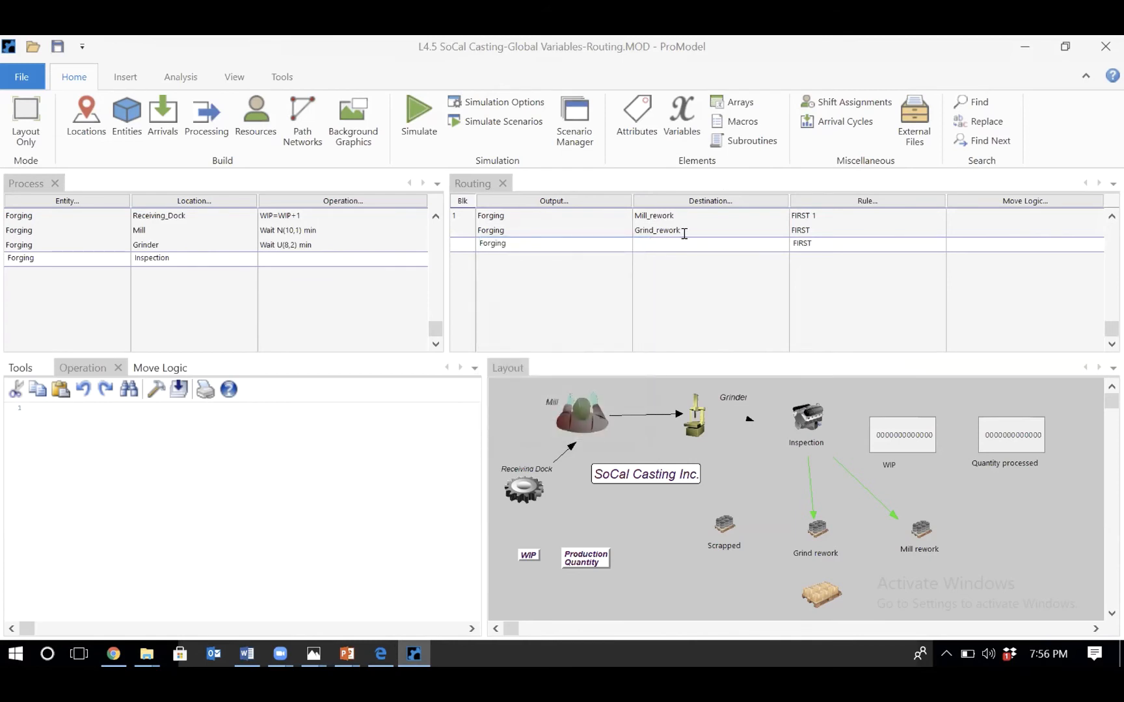
pyautogui.click(684, 234)
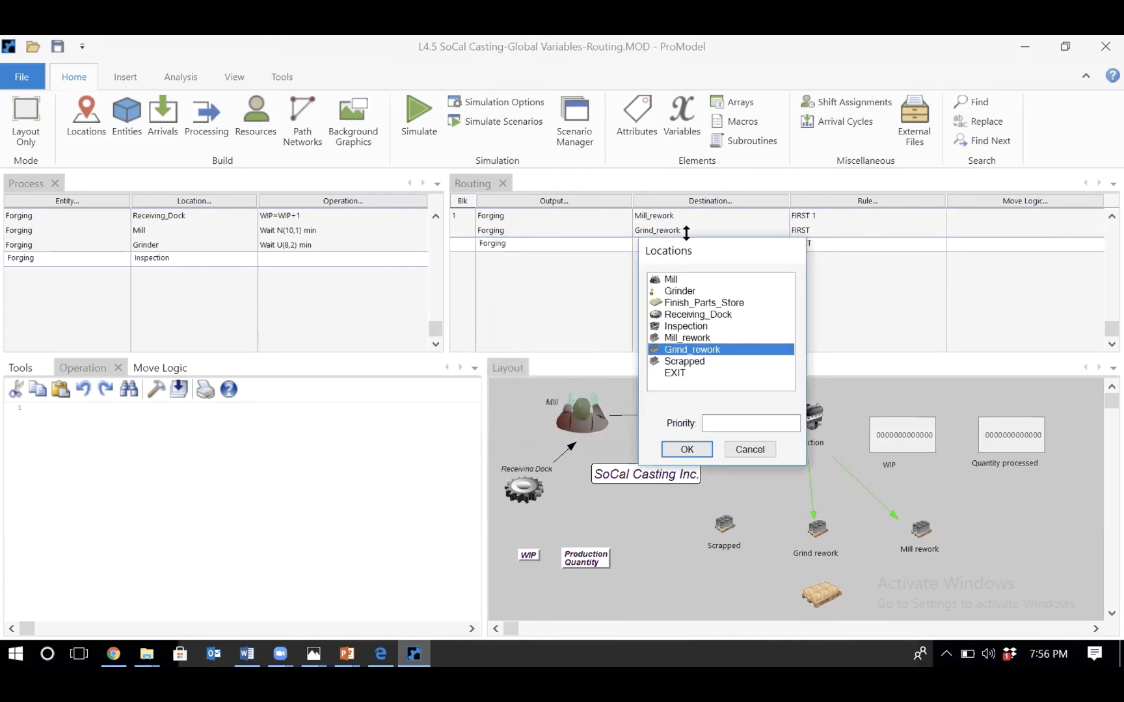
pyautogui.doubleClick(684, 360)
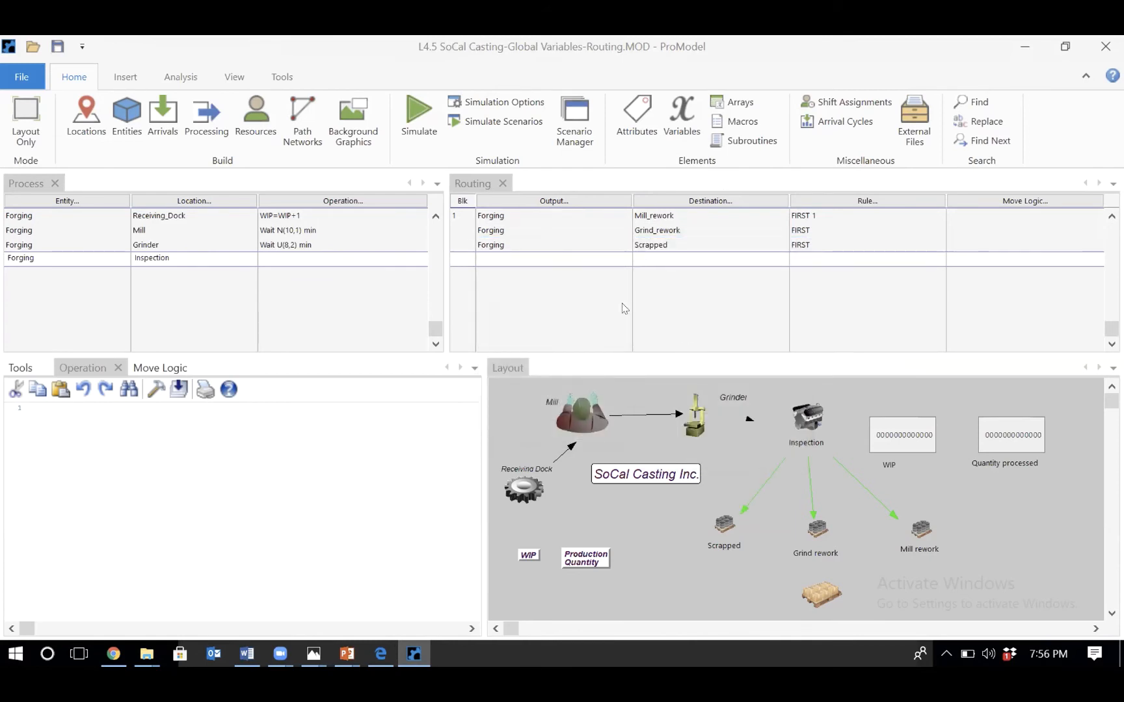
# - Add a fourth Forging routing line from Inspection to Finish_Parts_Store
pyautogui.click(609, 258)
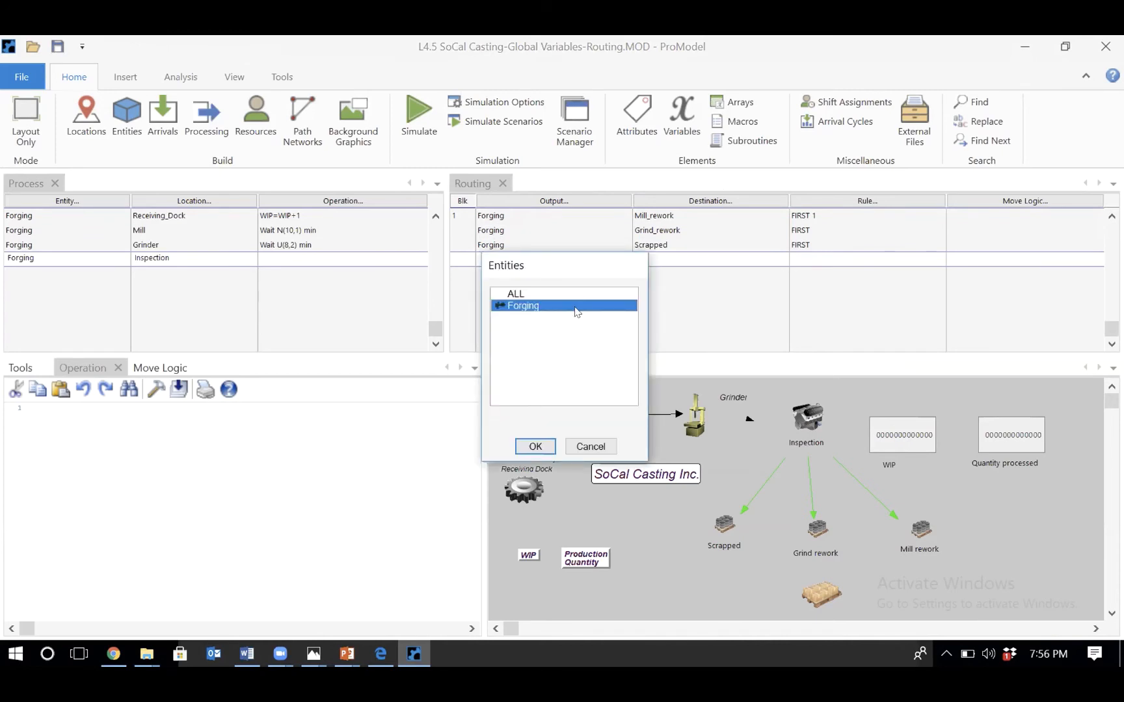
pyautogui.doubleClick(578, 308)
pyautogui.click(677, 258)
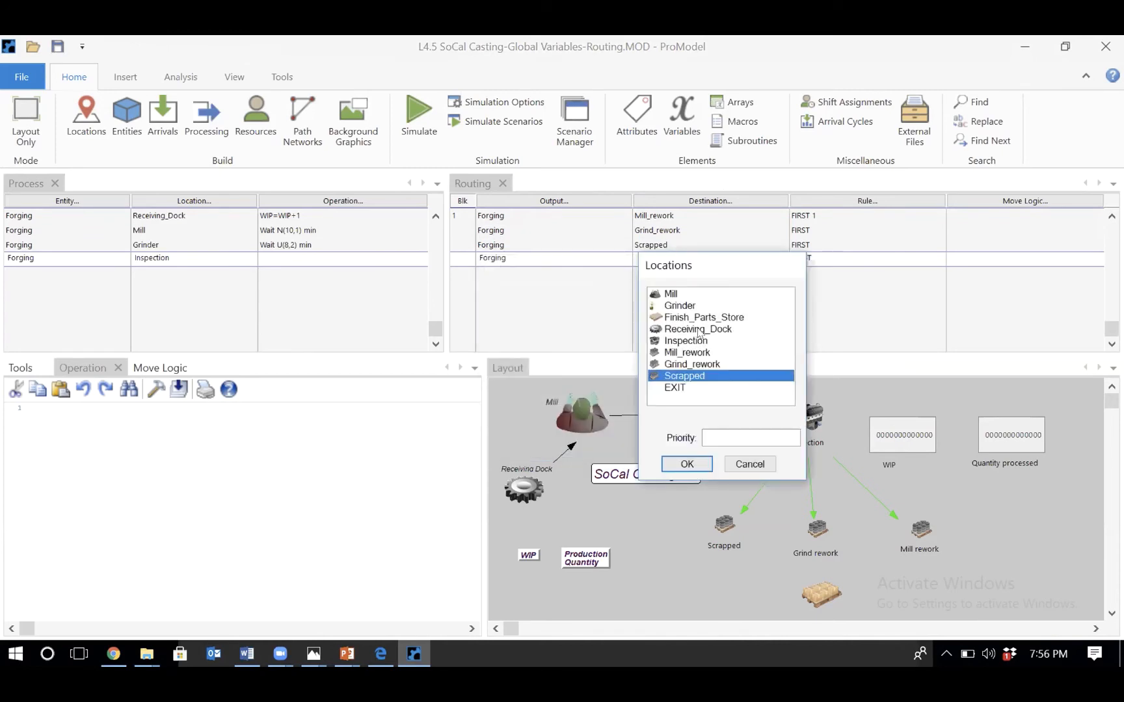
pyautogui.doubleClick(708, 317)
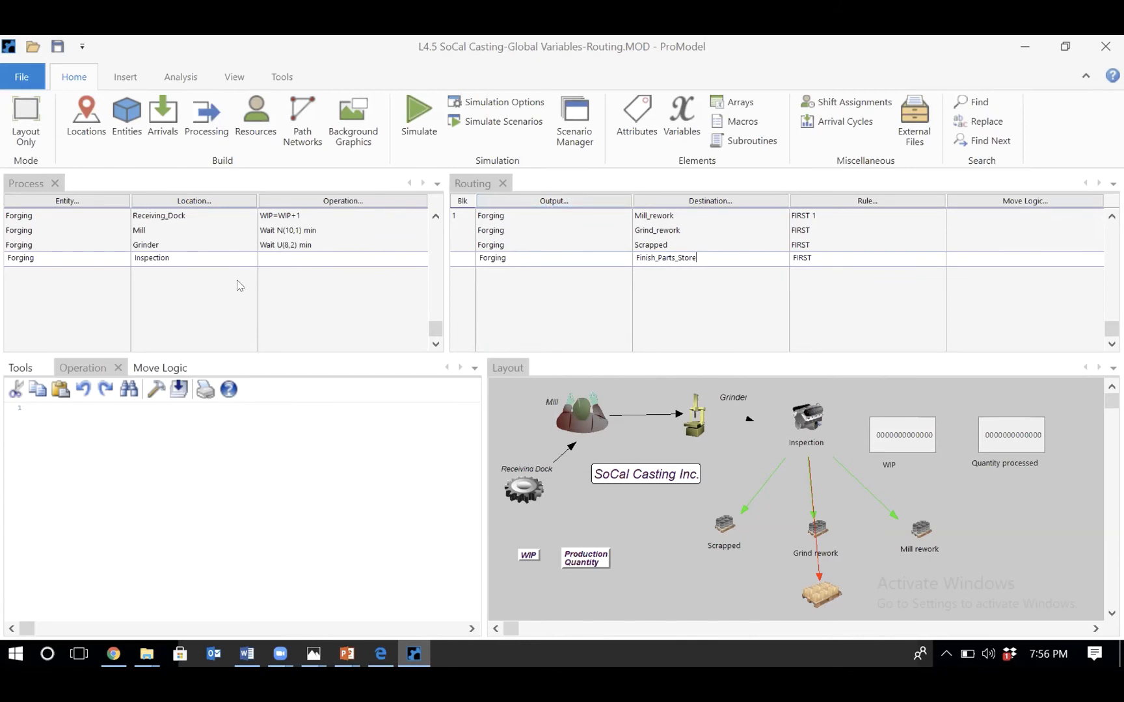
pyautogui.click(457, 214)
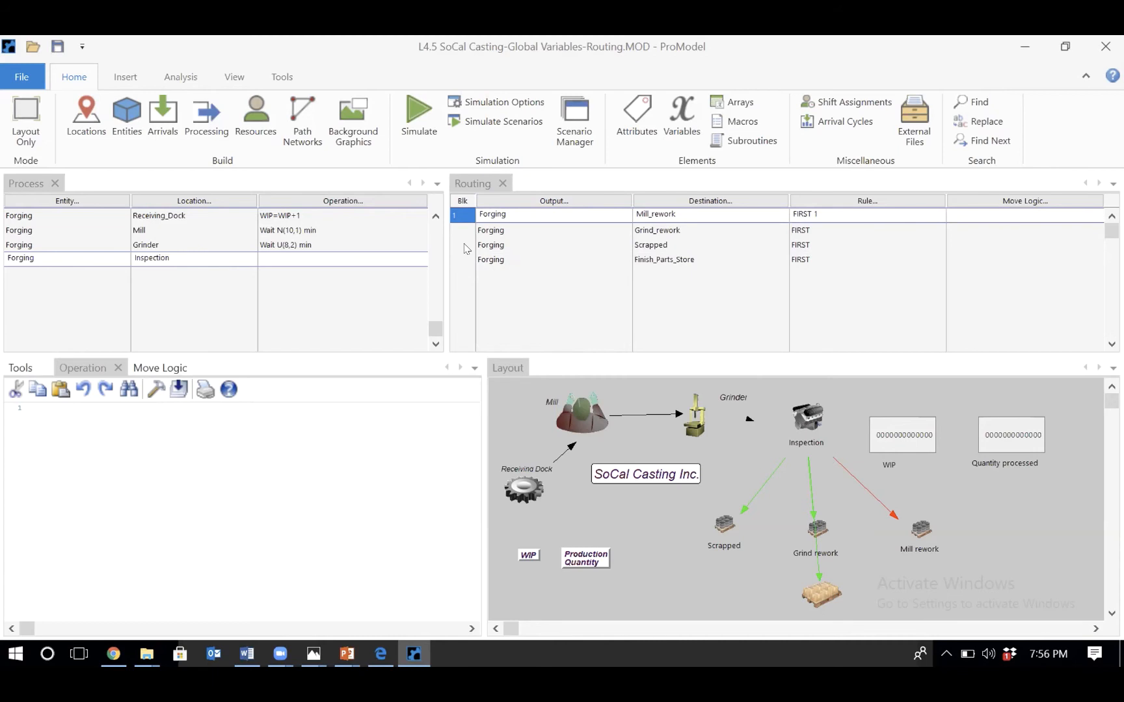
pyautogui.click(498, 231)
pyautogui.click(500, 250)
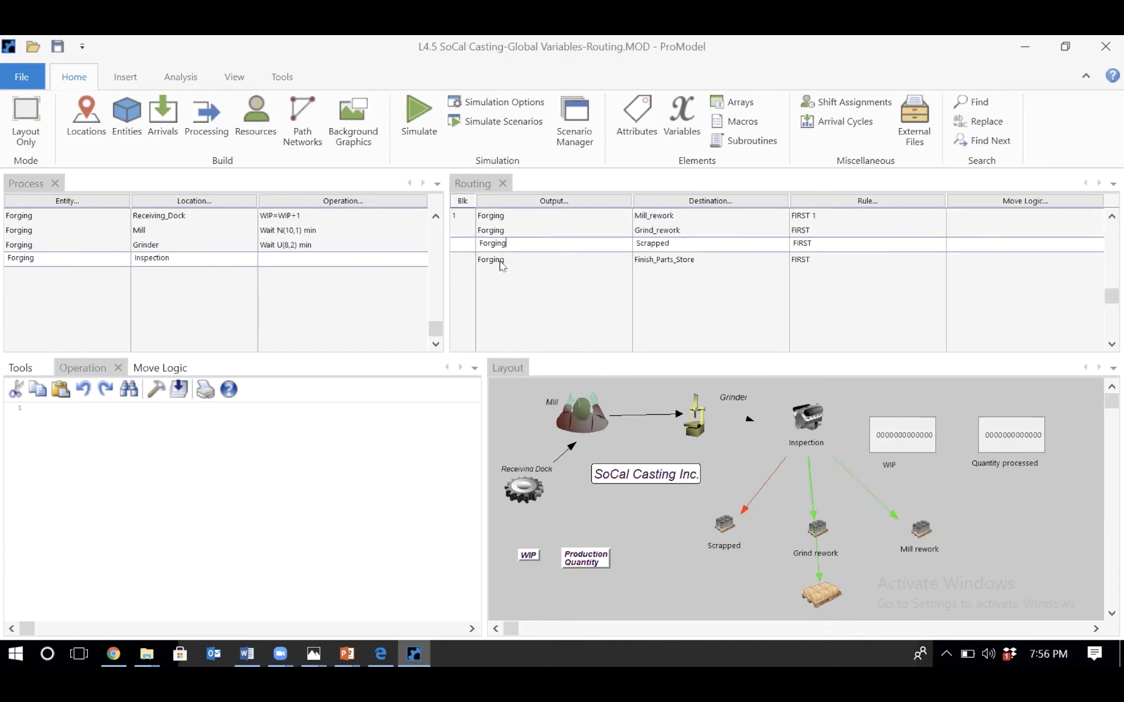
pyautogui.click(496, 259)
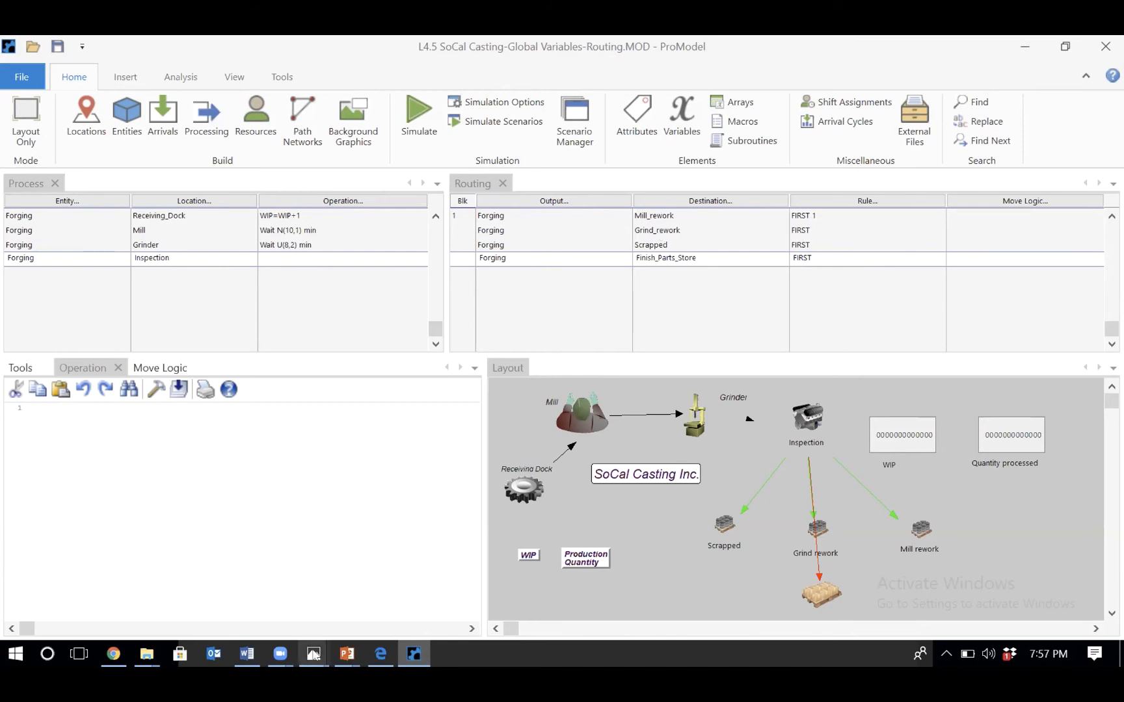
# - Check the routing percentages on the C4-Inspection.jpg sketch in Photos, and in ProModel set the Mill_rework routing rule to Probability 0.12
pyautogui.moveTo(314, 653)
pyautogui.click(155, 598)
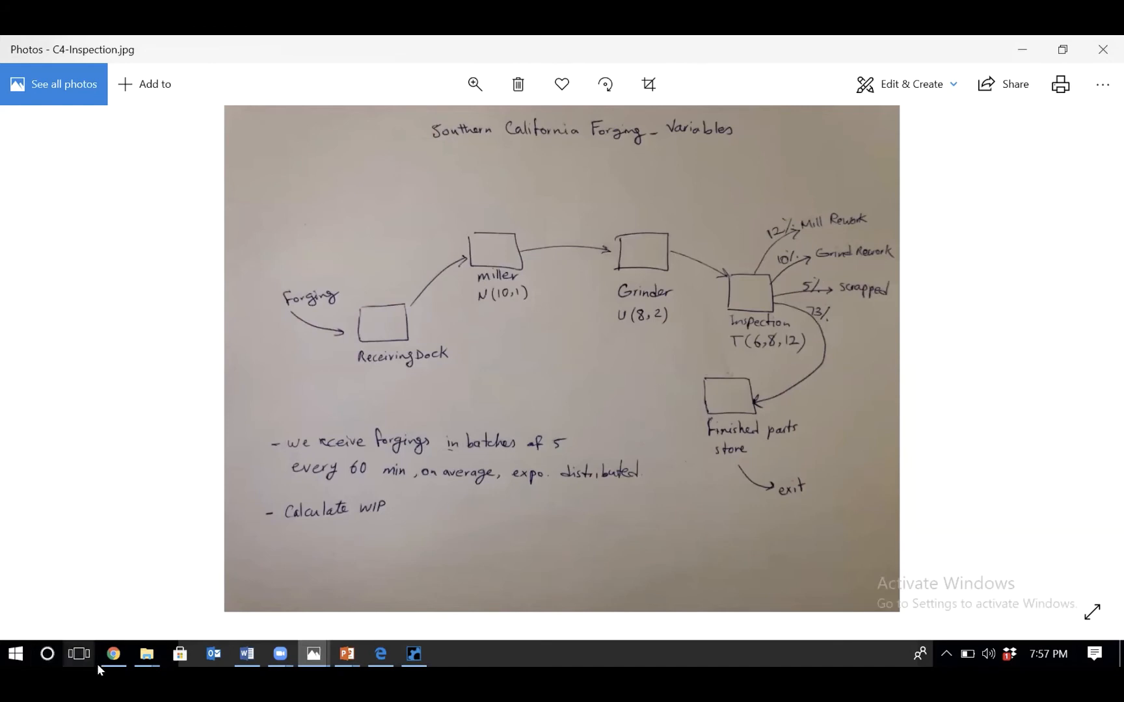
pyautogui.click(414, 655)
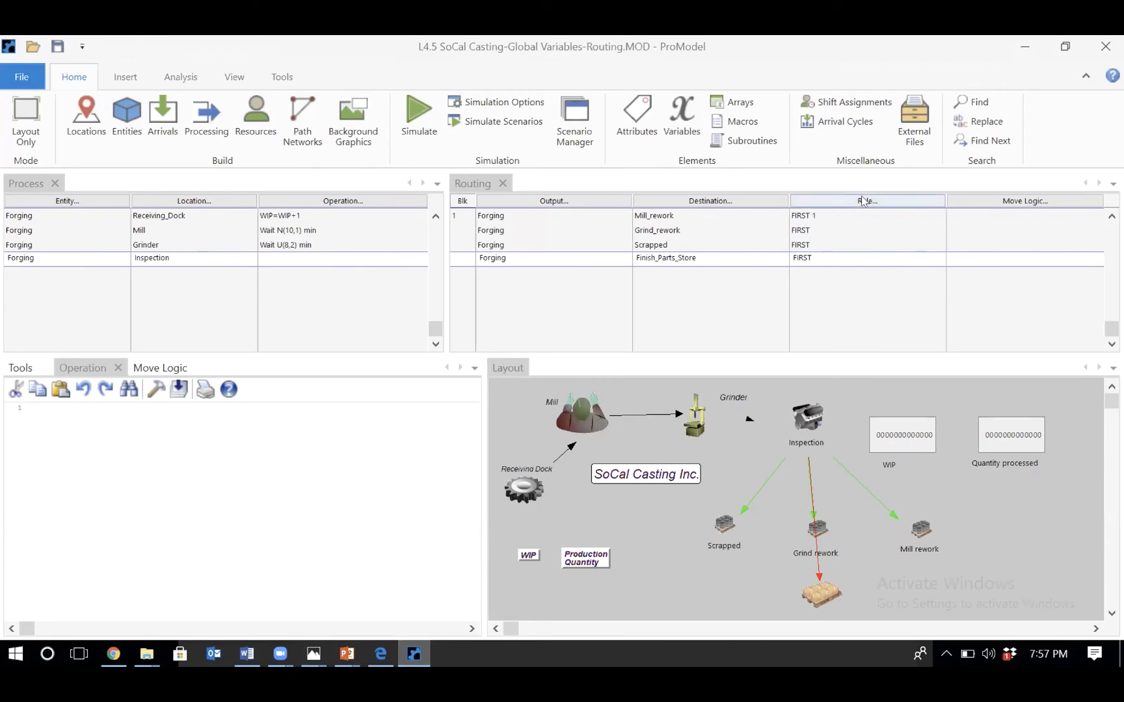
pyautogui.click(801, 229)
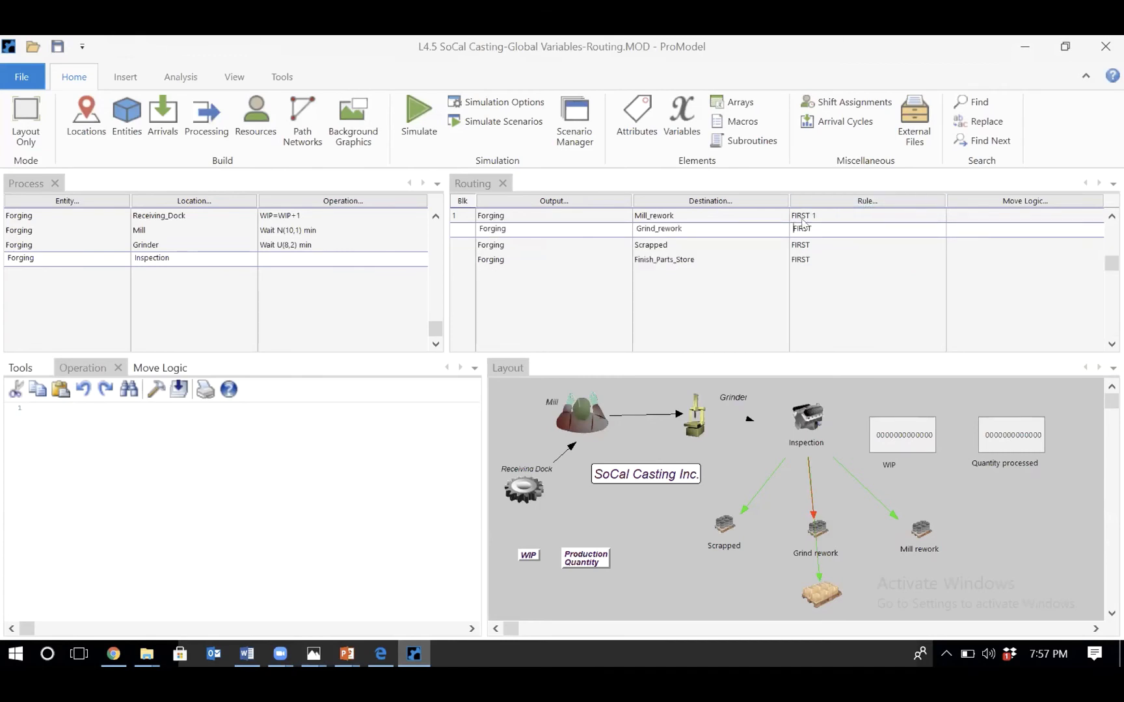
pyautogui.click(804, 215)
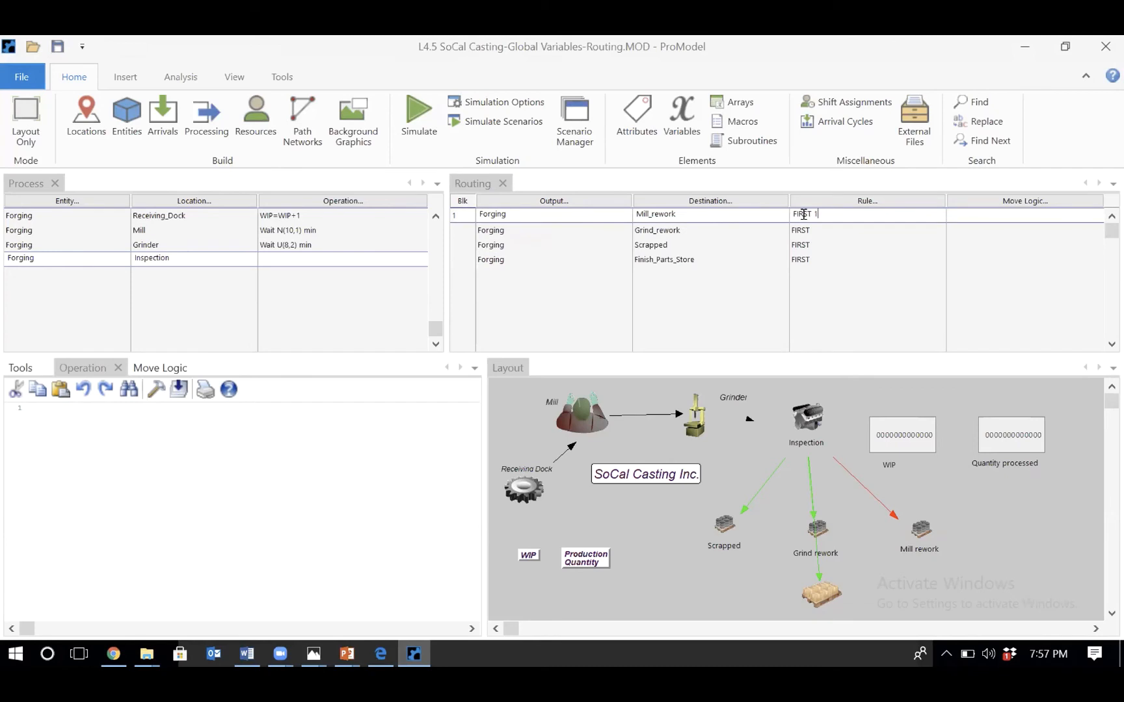
pyautogui.click(872, 203)
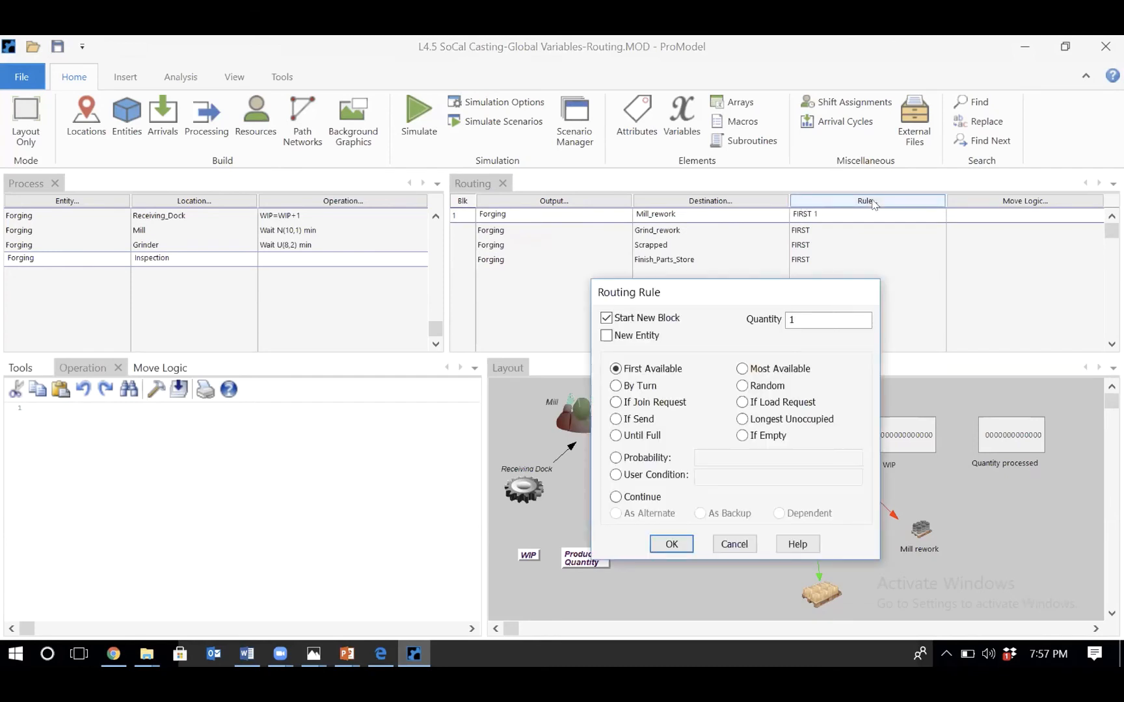
pyautogui.click(640, 460)
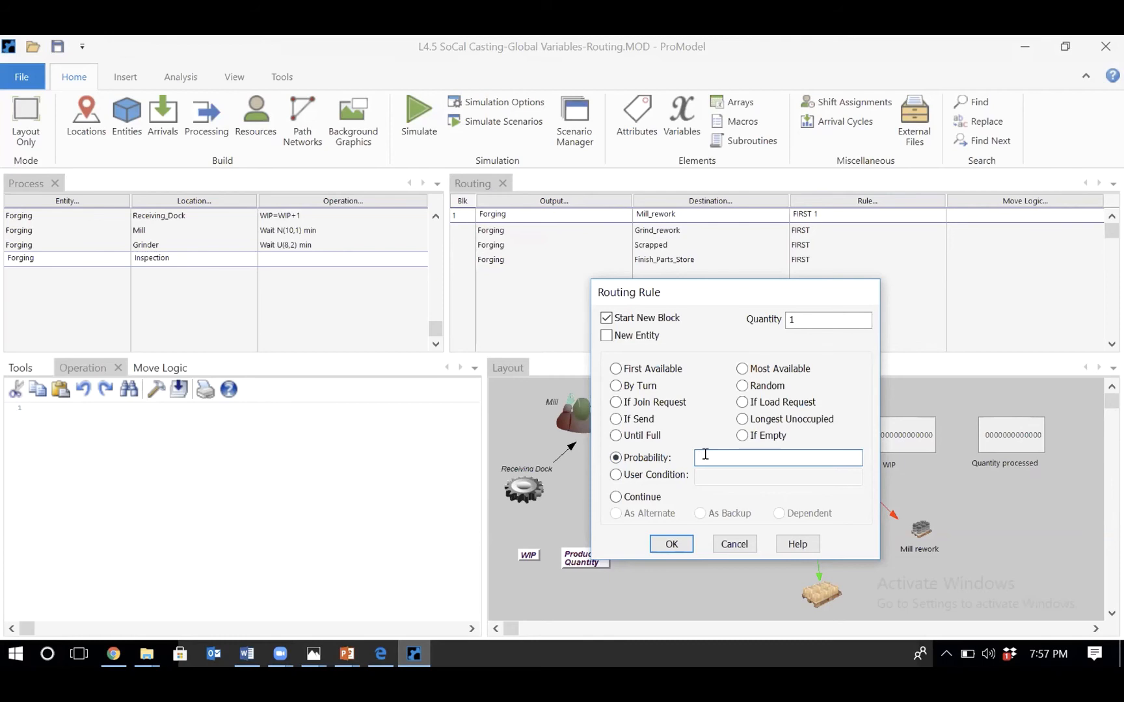
pyautogui.write('0.12')
pyautogui.click(670, 544)
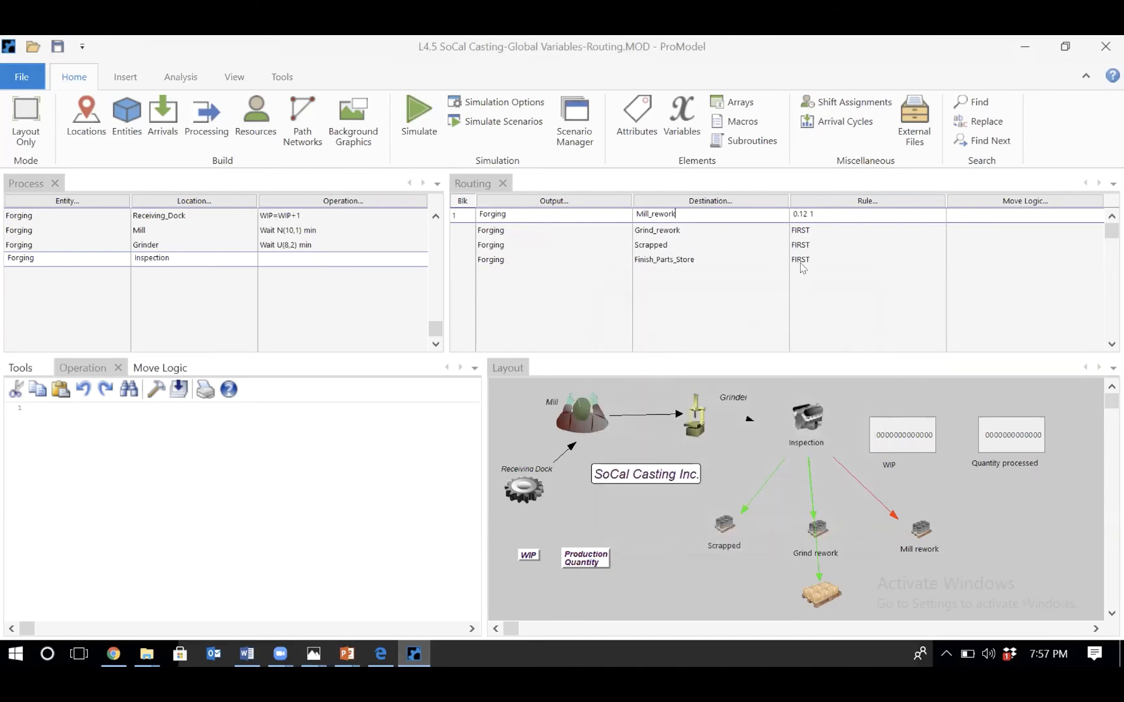
# - Set the routing rule of the Inspection-to-Grind_rework line to Probability .1
pyautogui.click(807, 230)
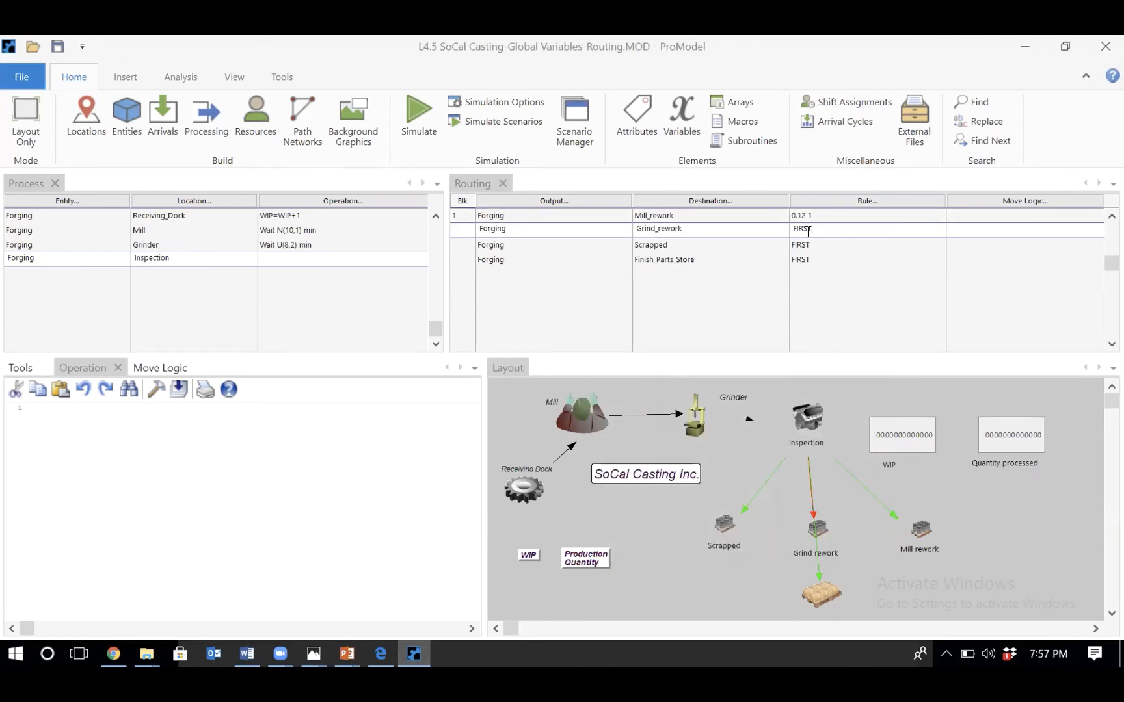
pyautogui.click(839, 201)
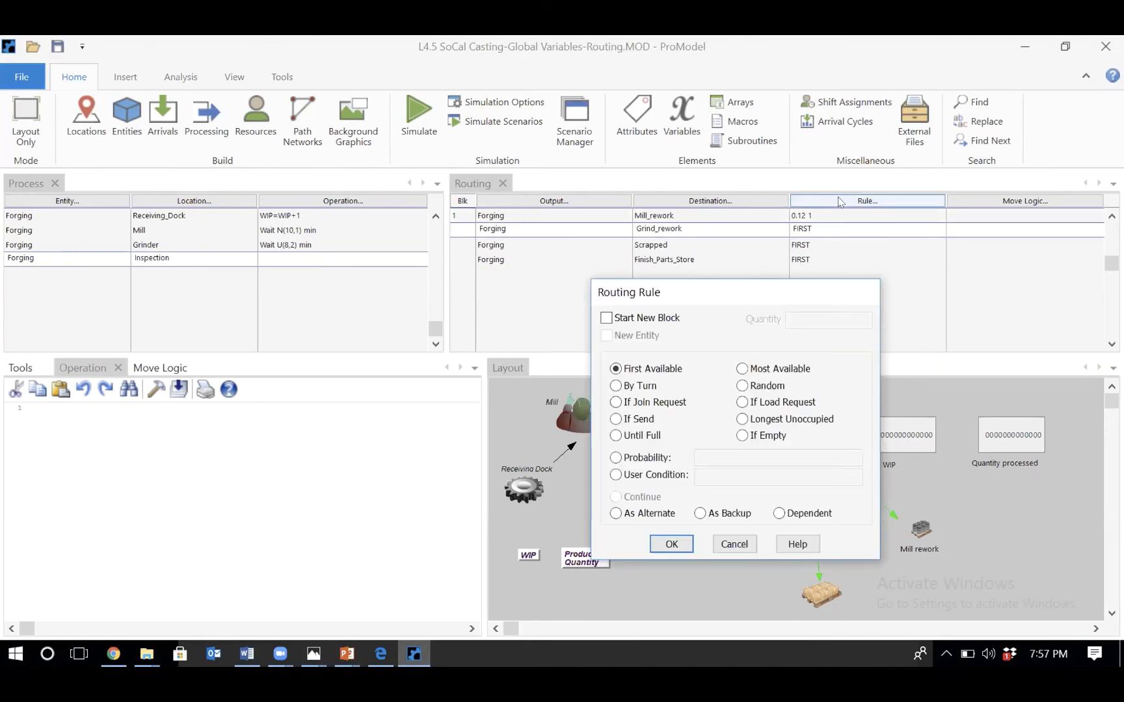
pyautogui.click(649, 460)
pyautogui.write('.1')
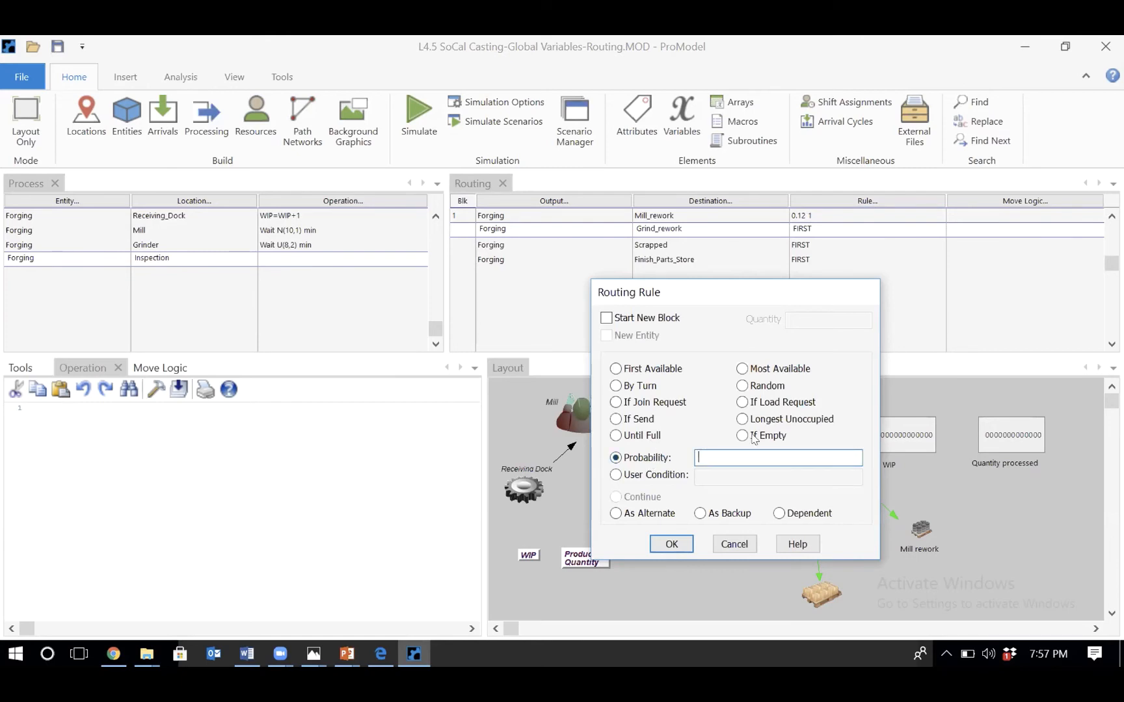
pyautogui.click(671, 544)
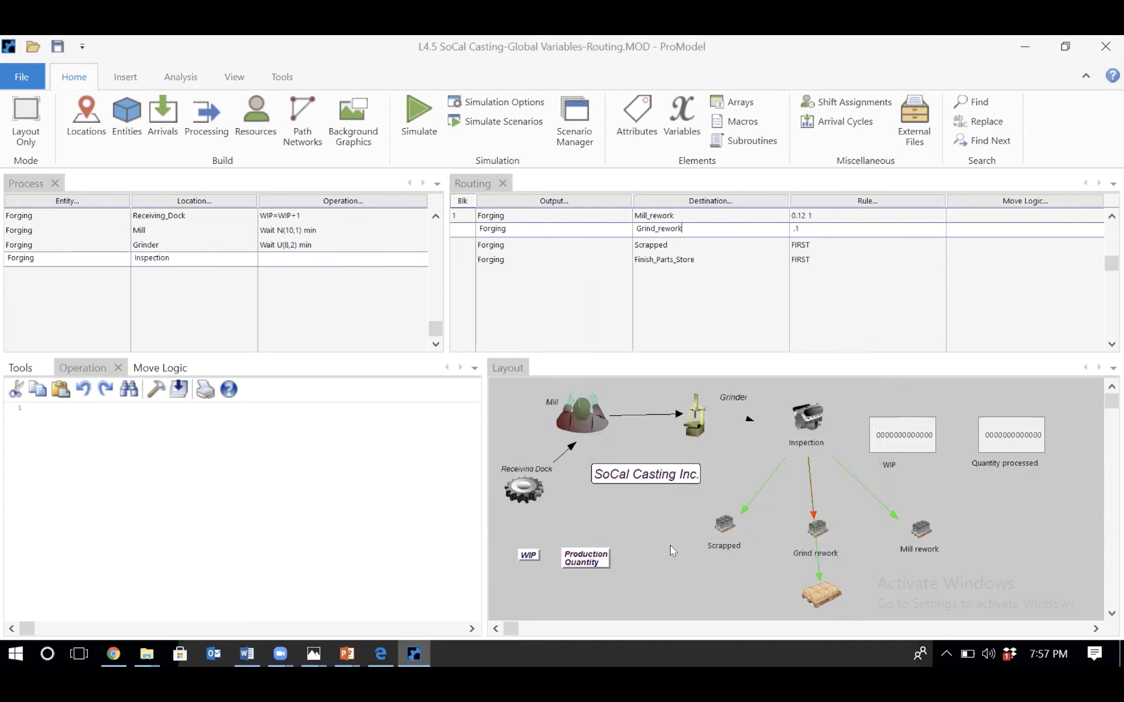
# - Set the routing rule of the Scrapped destination line to Probability 0.05
pyautogui.click(796, 241)
pyautogui.doubleClick(796, 238)
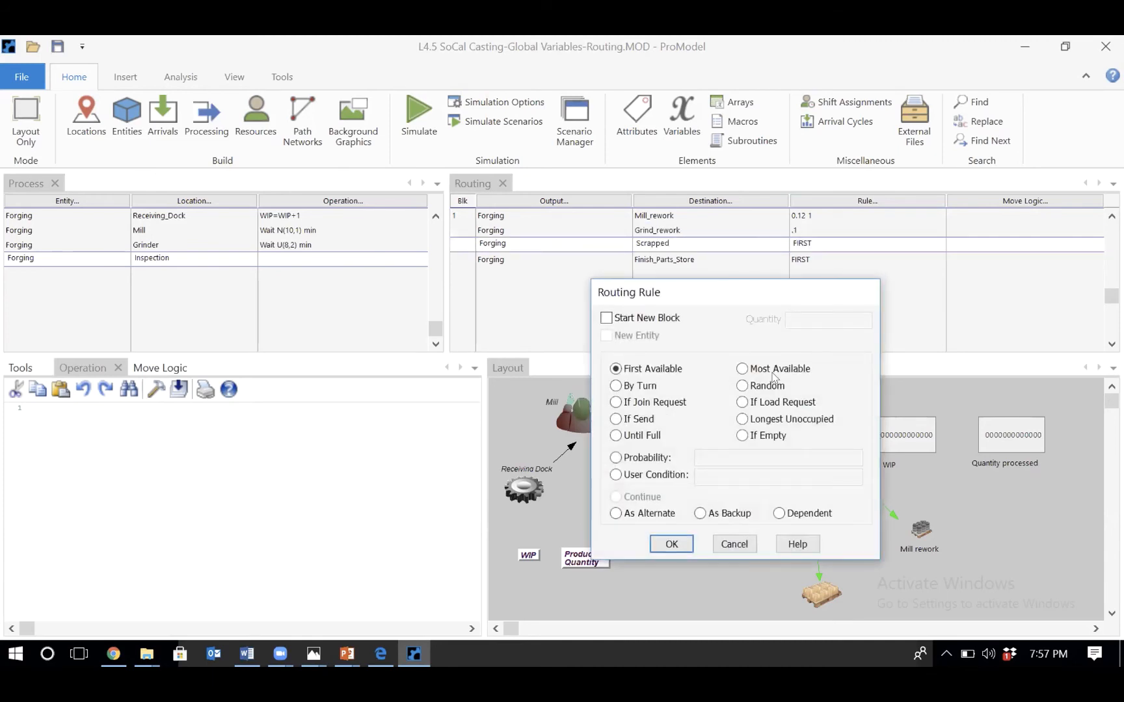
pyautogui.click(646, 457)
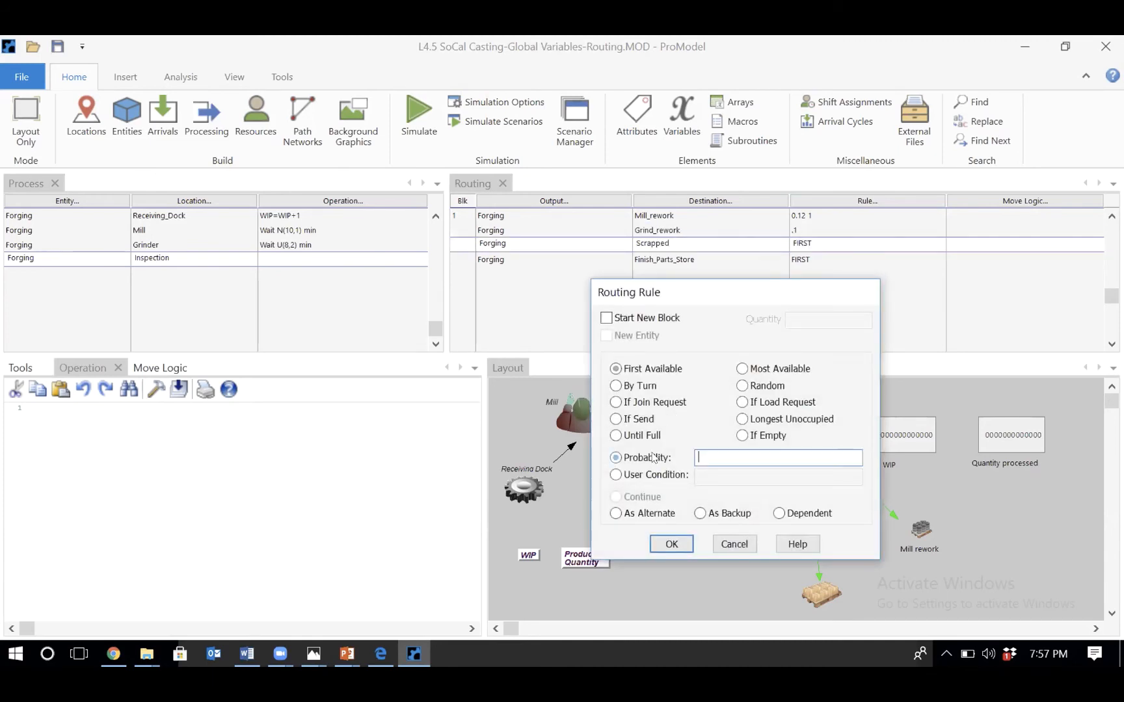
pyautogui.write('0')
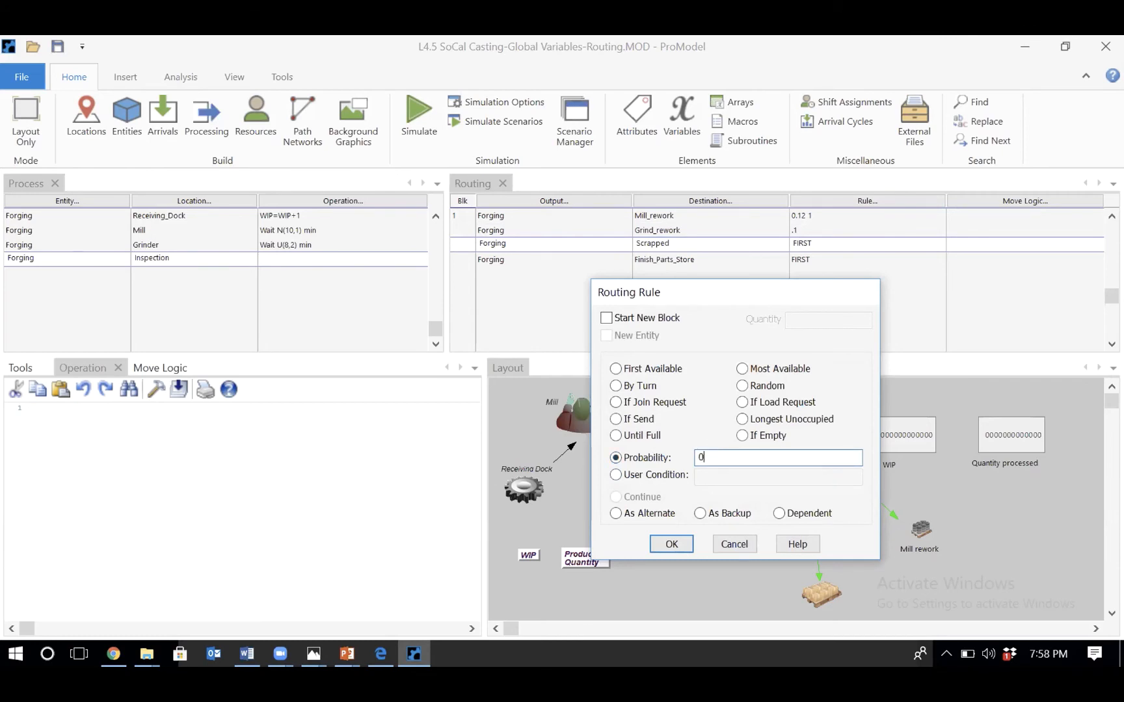
pyautogui.write('.05')
pyautogui.click(662, 546)
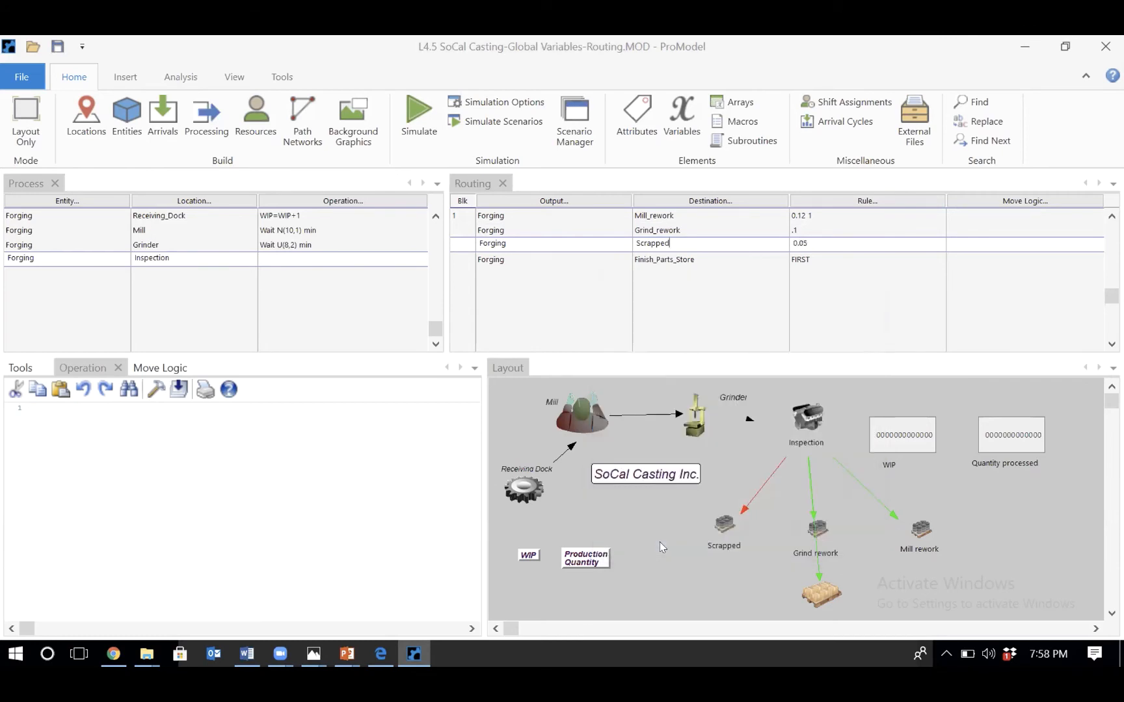
# - Set the routing rule of the Finish_Parts_Store destination line to Probability 0.73
pyautogui.click(806, 253)
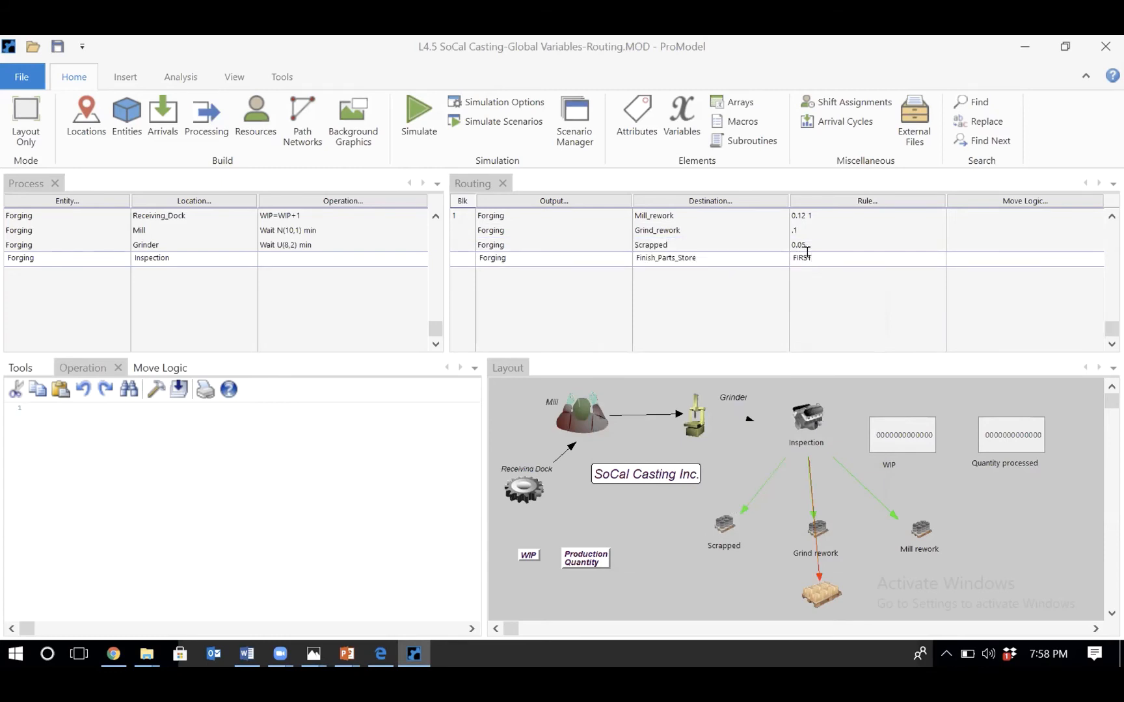
pyautogui.doubleClick(807, 253)
pyautogui.click(658, 458)
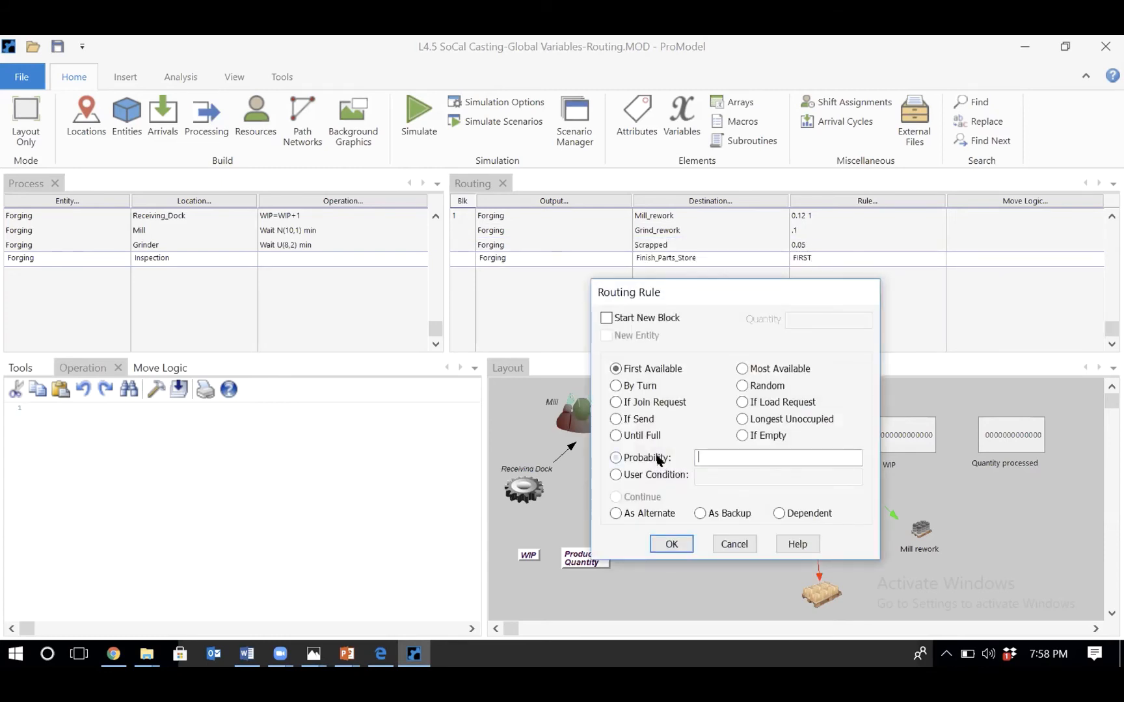
pyautogui.write('0.')
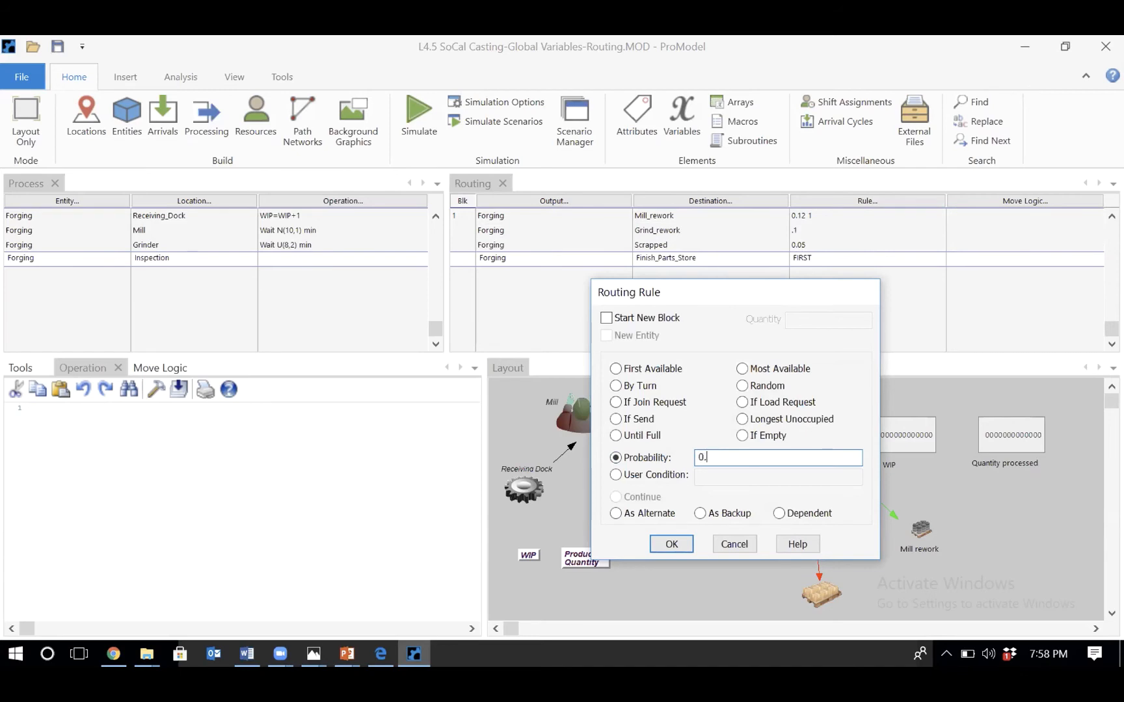
pyautogui.write('73')
pyautogui.click(674, 549)
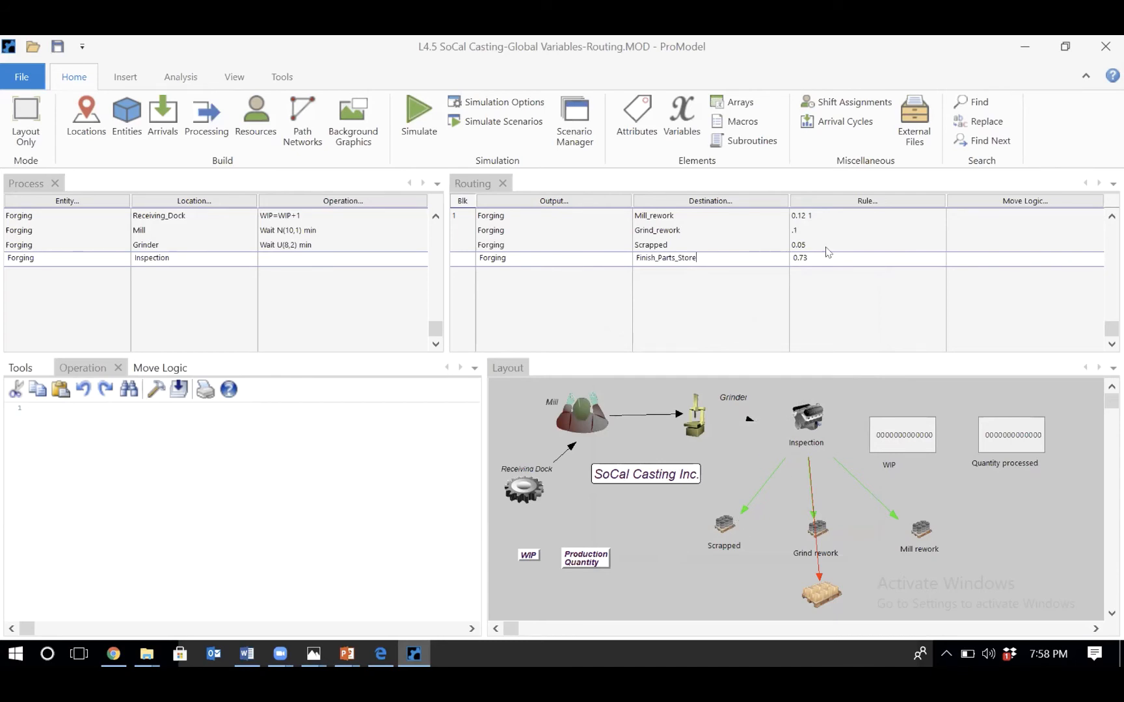
# - Review the routing rule settings of the Mill_rework line, accept them as they are, and save the model
pyautogui.click(818, 214)
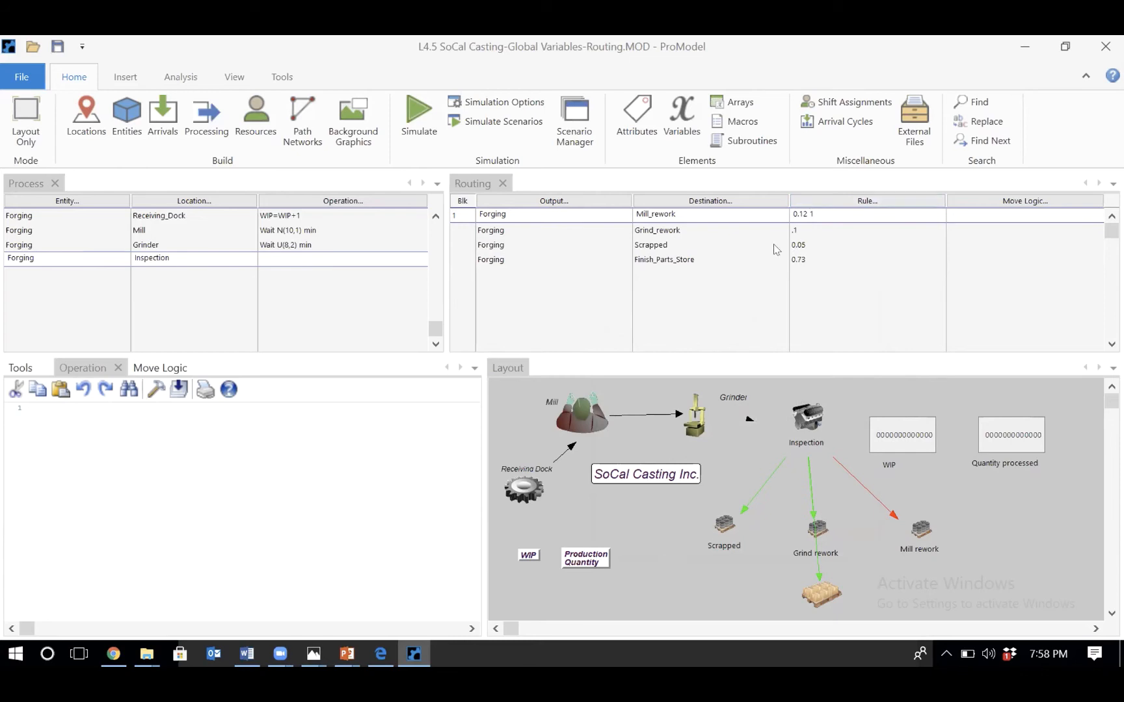
pyautogui.click(838, 199)
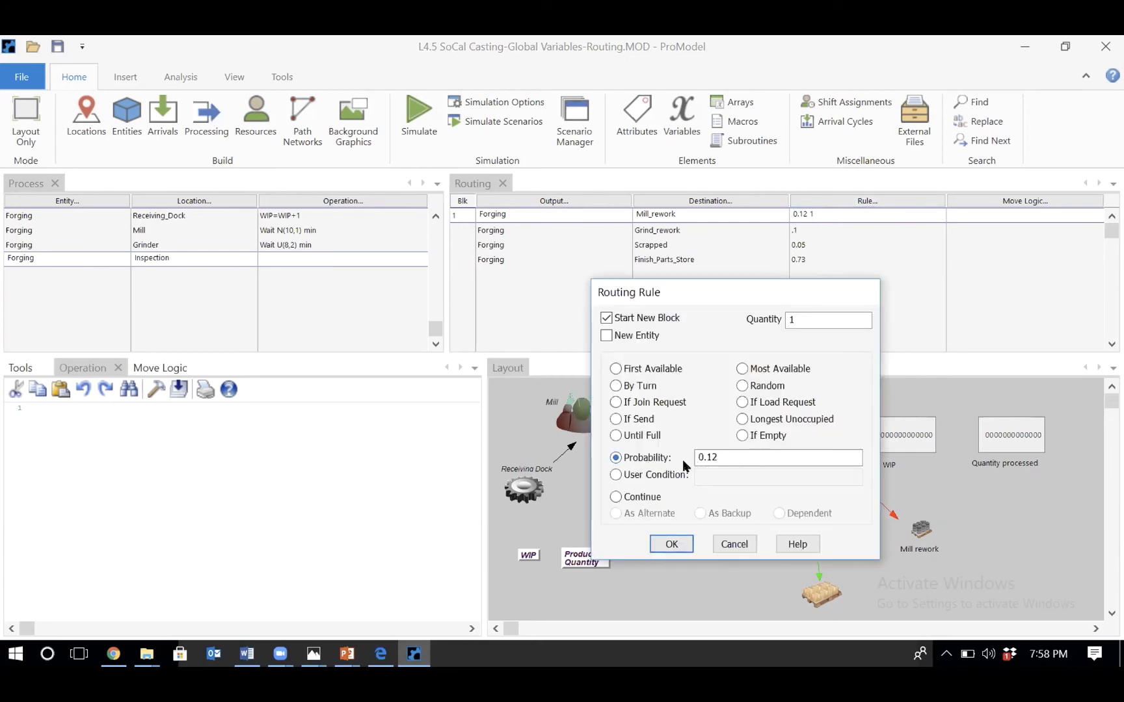
pyautogui.click(674, 546)
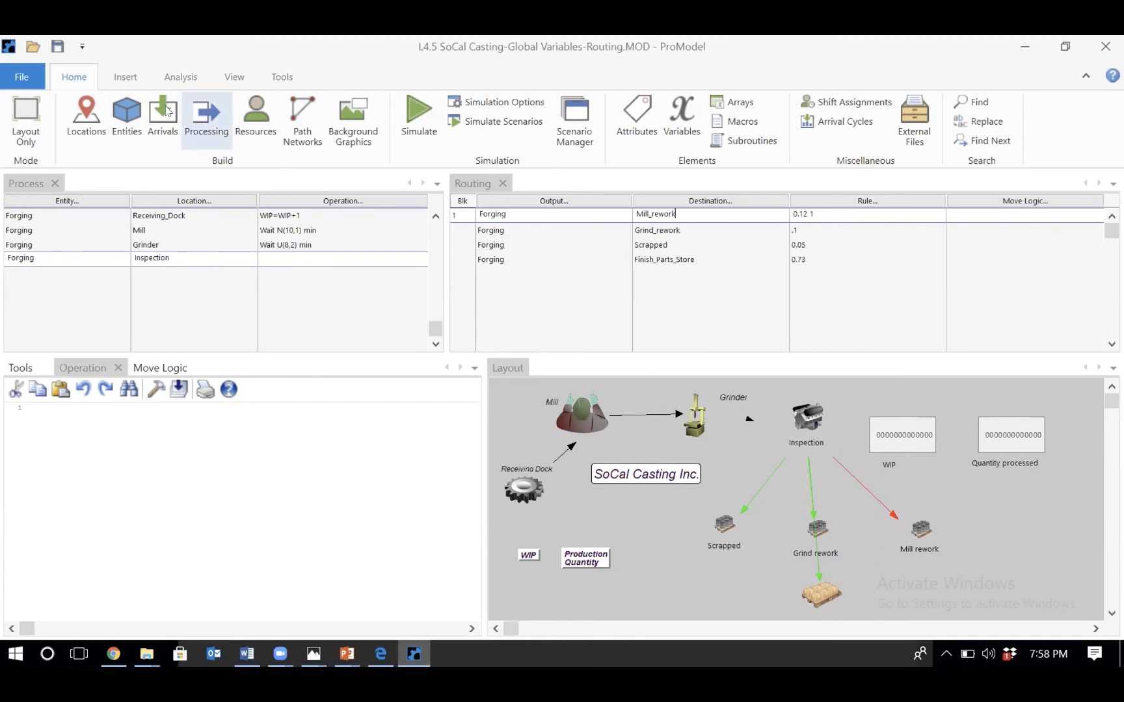
pyautogui.click(58, 47)
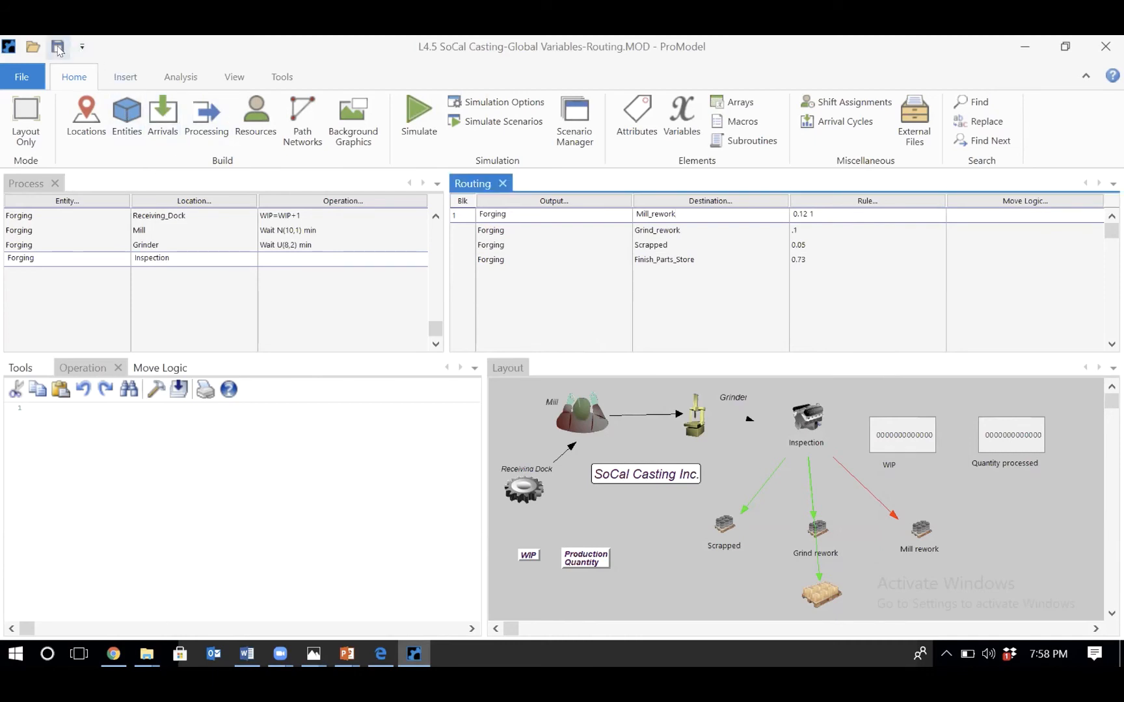
# - Add a process record below Inspection for the Forging entity at the Mill_rework location
pyautogui.click(178, 259)
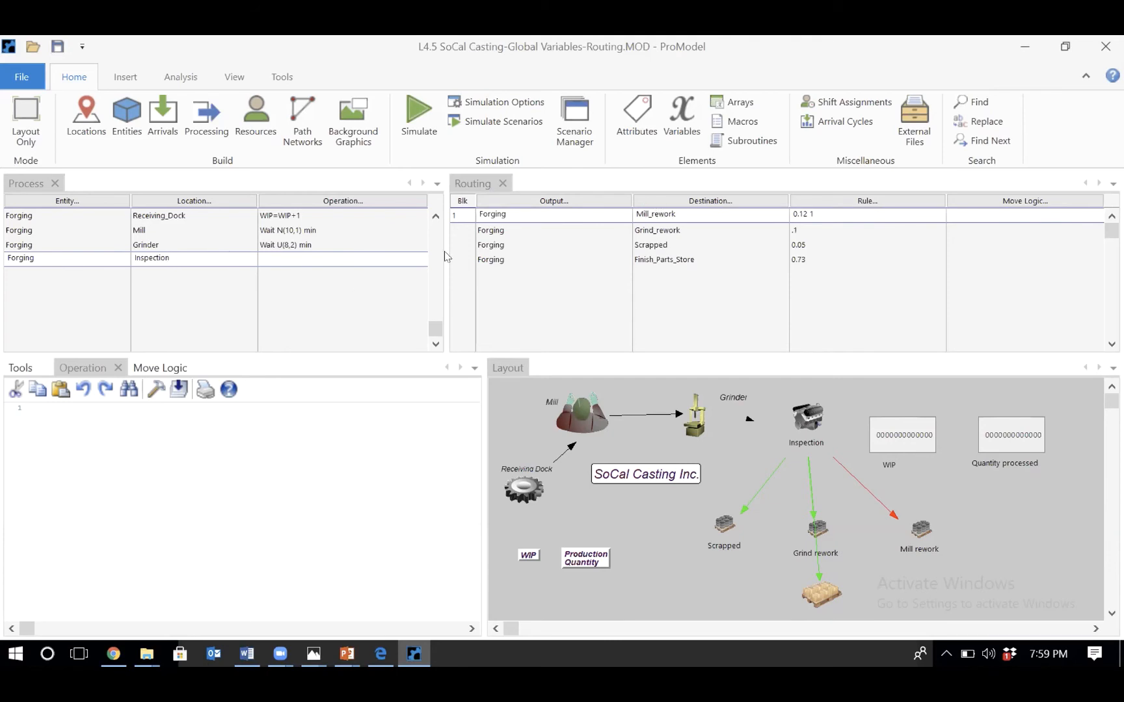
pyautogui.press('Return')
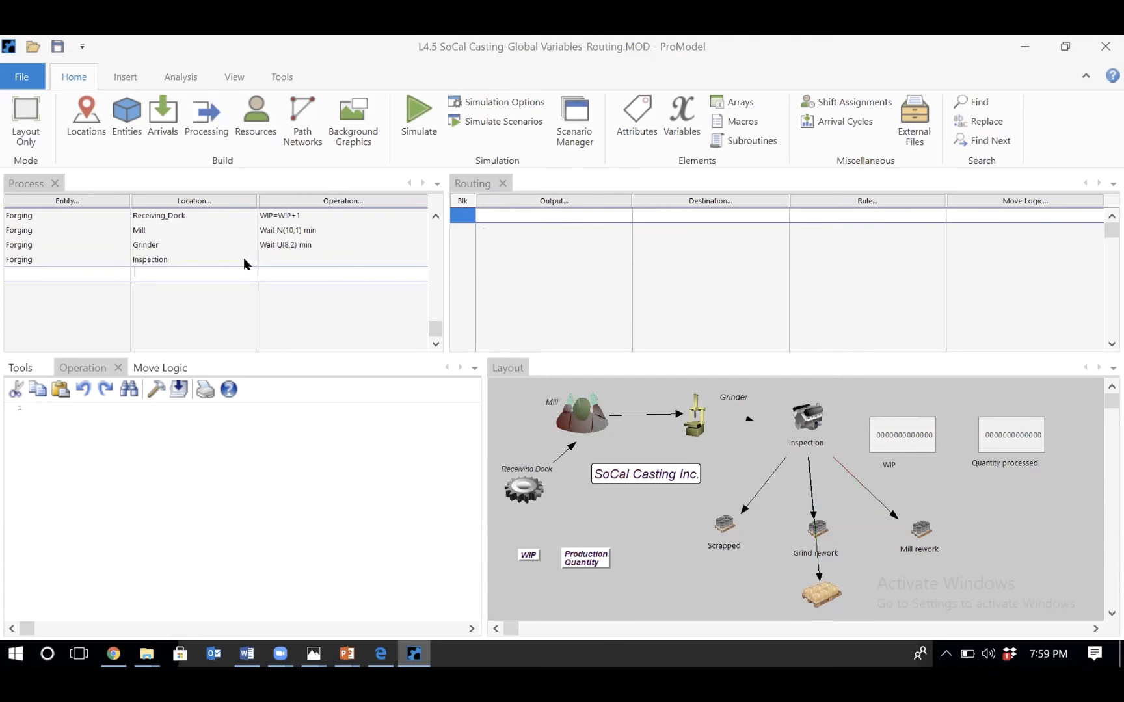
pyautogui.click(106, 274)
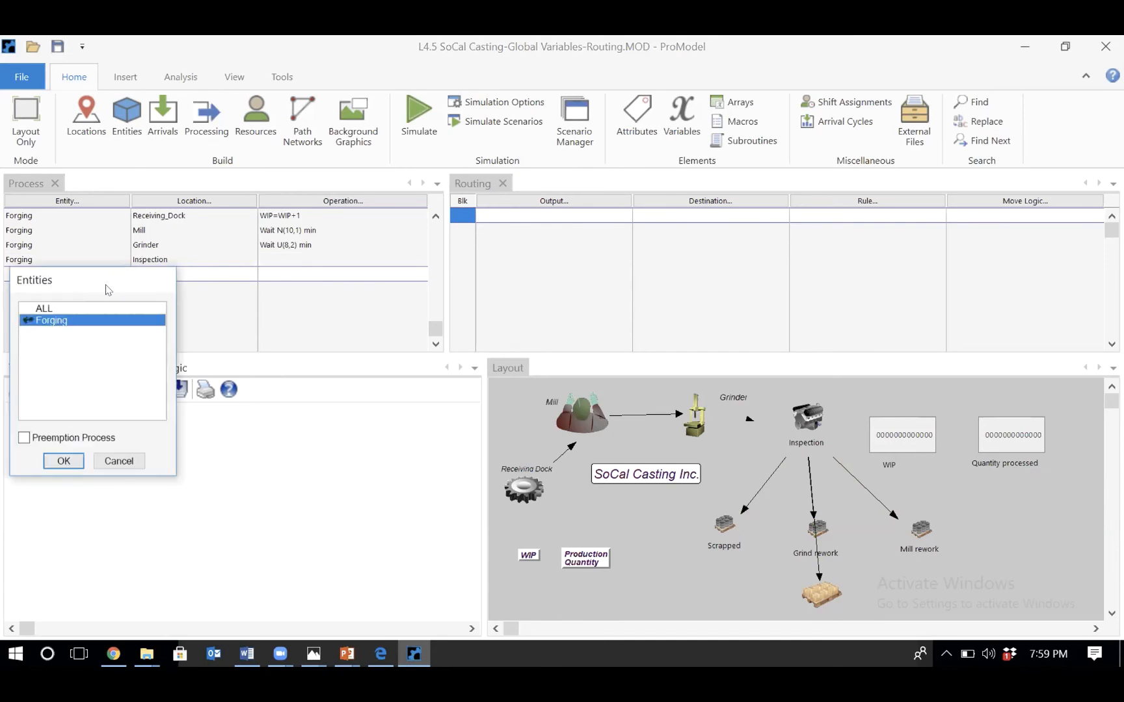
pyautogui.doubleClick(90, 321)
pyautogui.click(188, 270)
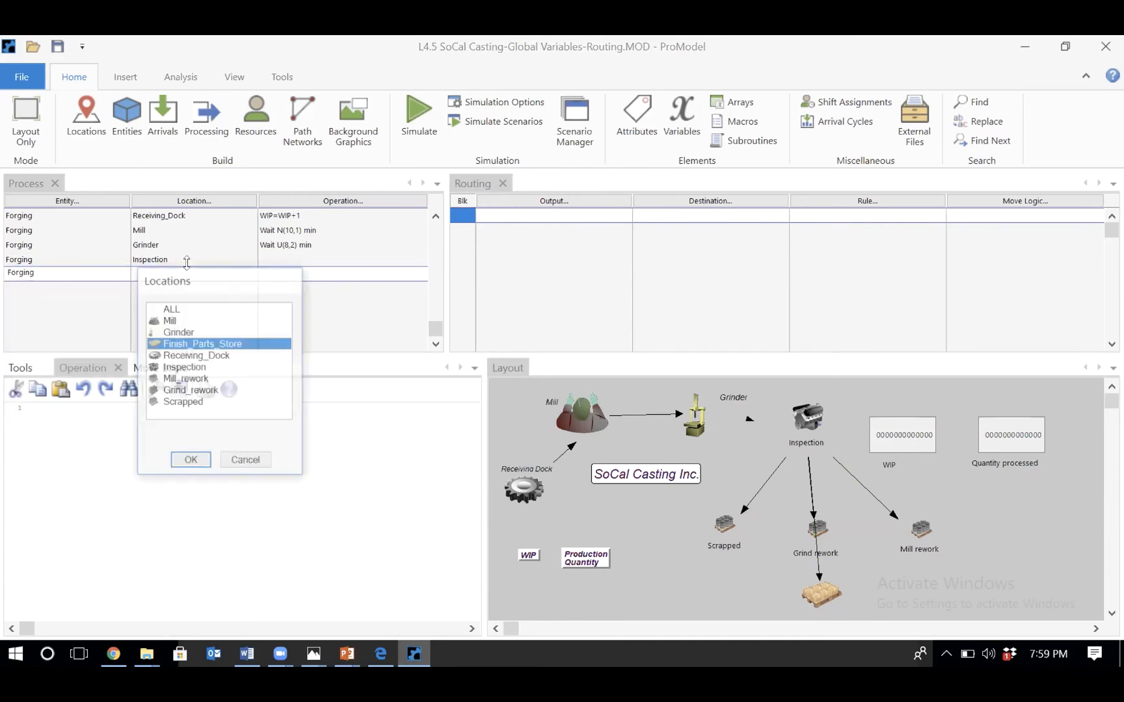
pyautogui.doubleClick(191, 381)
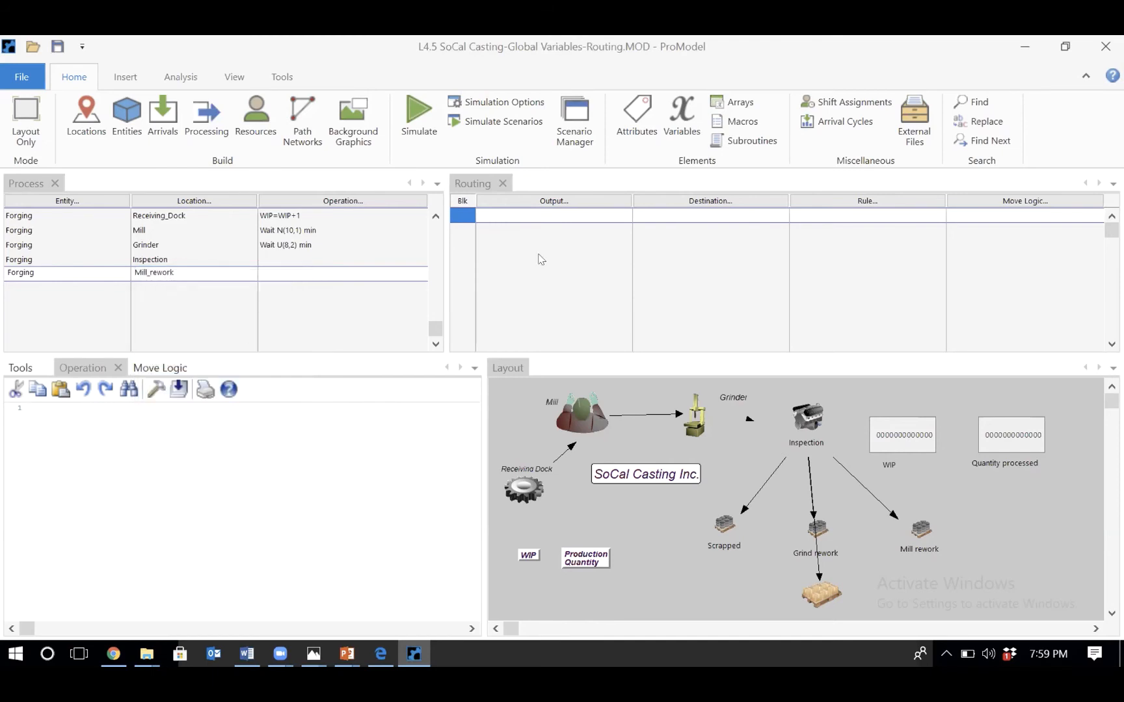
# - Add a routing line for the Mill_rework process with Forging as output, and open the choice of its destination location
pyautogui.click(552, 202)
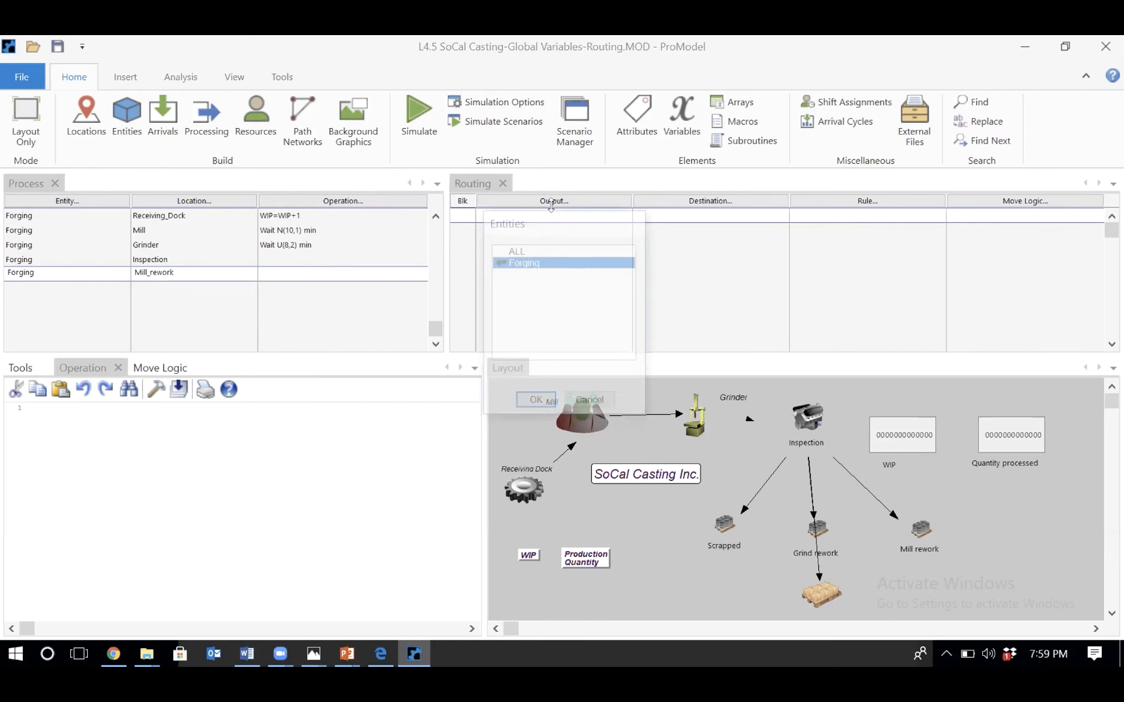
pyautogui.doubleClick(541, 262)
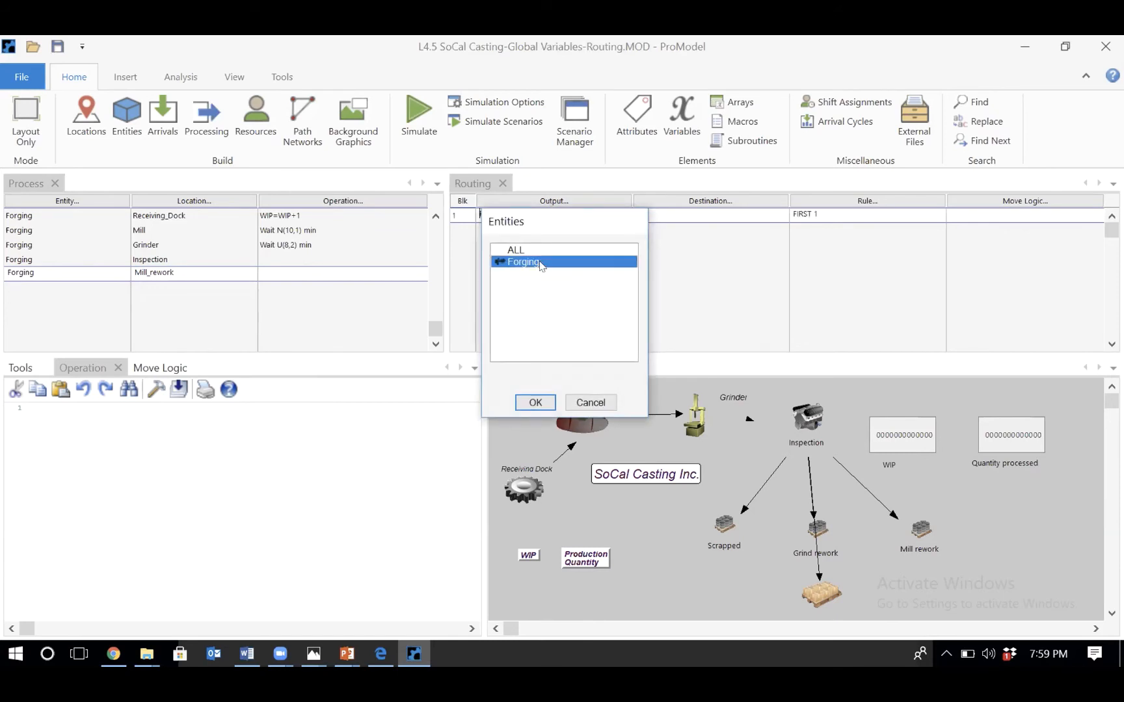
pyautogui.click(708, 202)
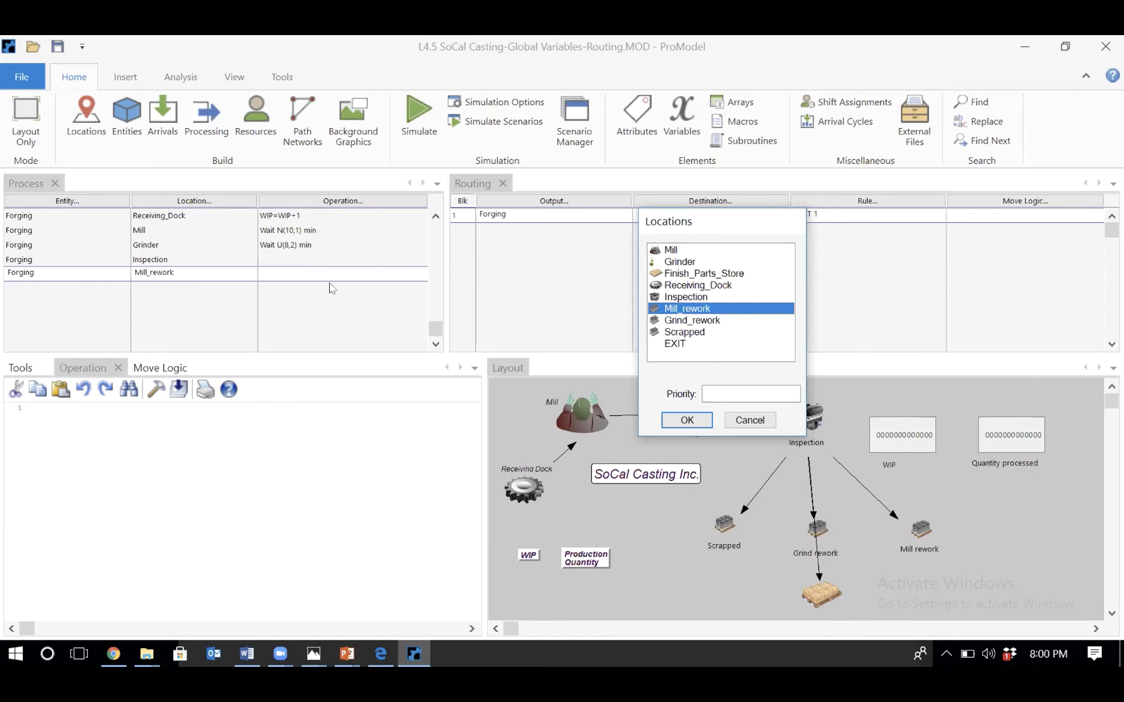
# - Set Mill as the routing destination for the Forging leaving Mill_rework
pyautogui.doubleClick(674, 250)
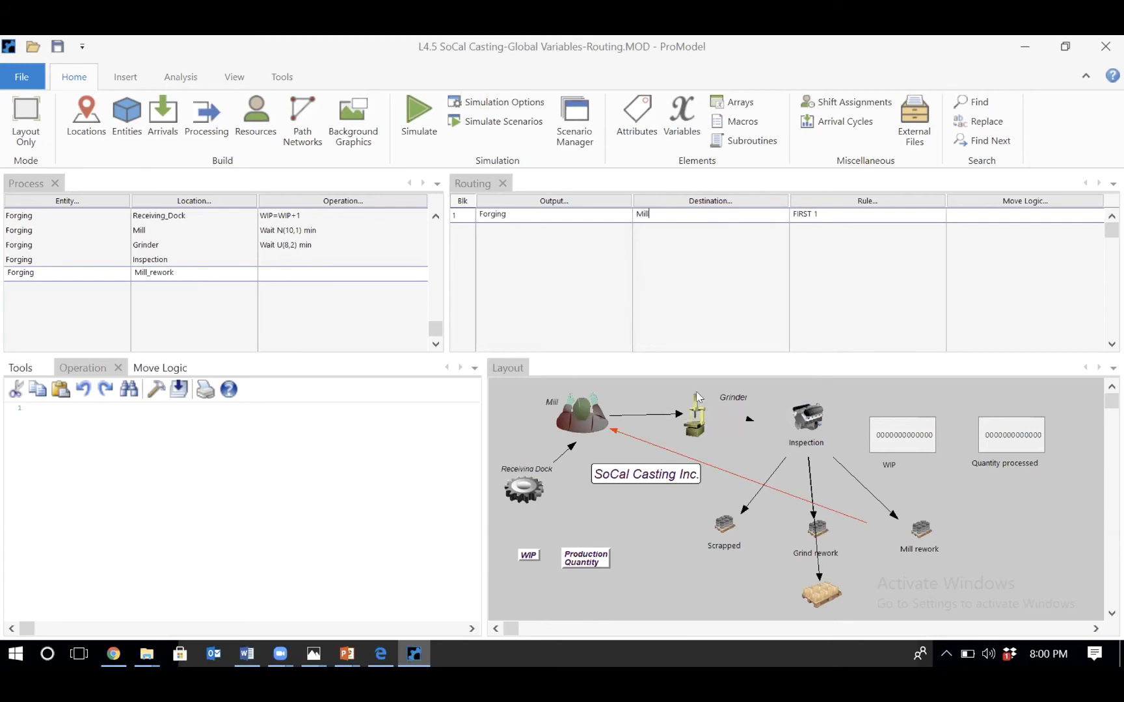
# - Check the inspection time and routing in the C4-Inspection.jpg sketch in Photos, and return to ProModel
pyautogui.moveTo(313, 659)
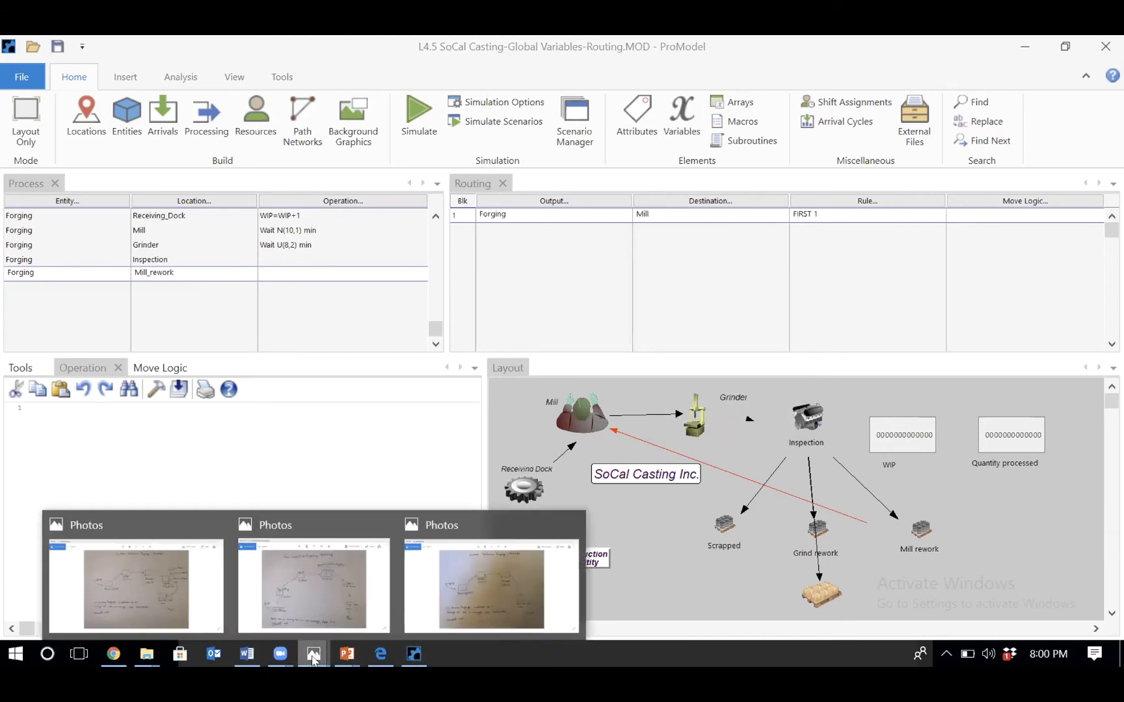
pyautogui.click(134, 579)
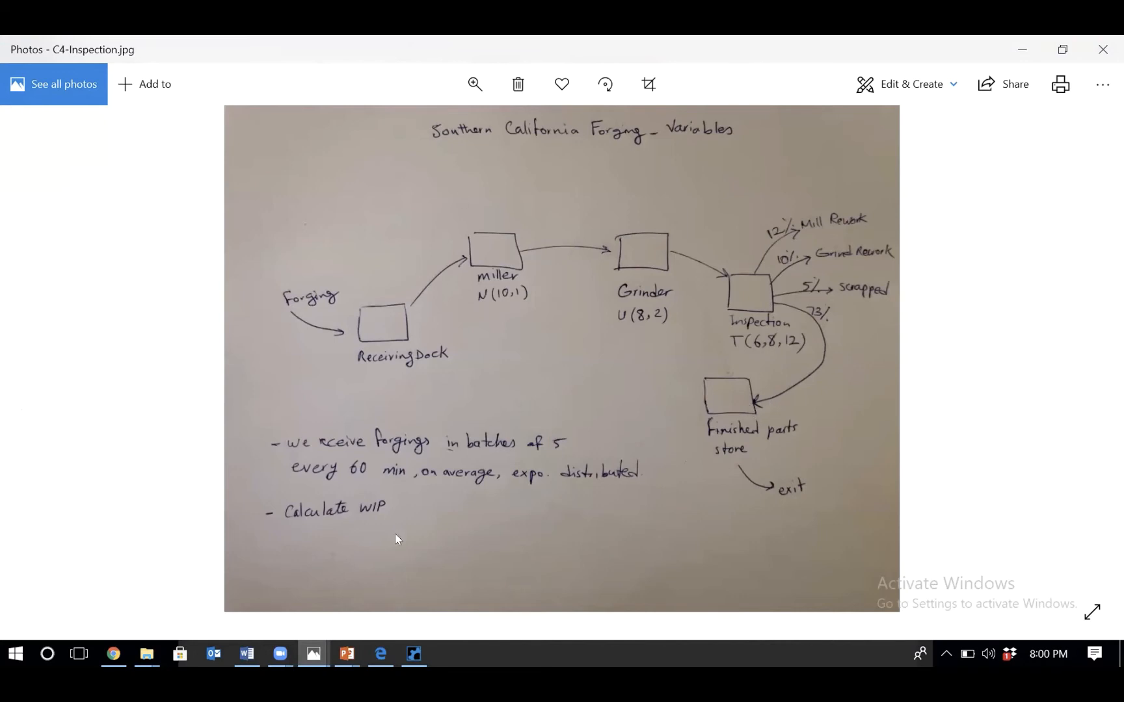
pyautogui.click(413, 654)
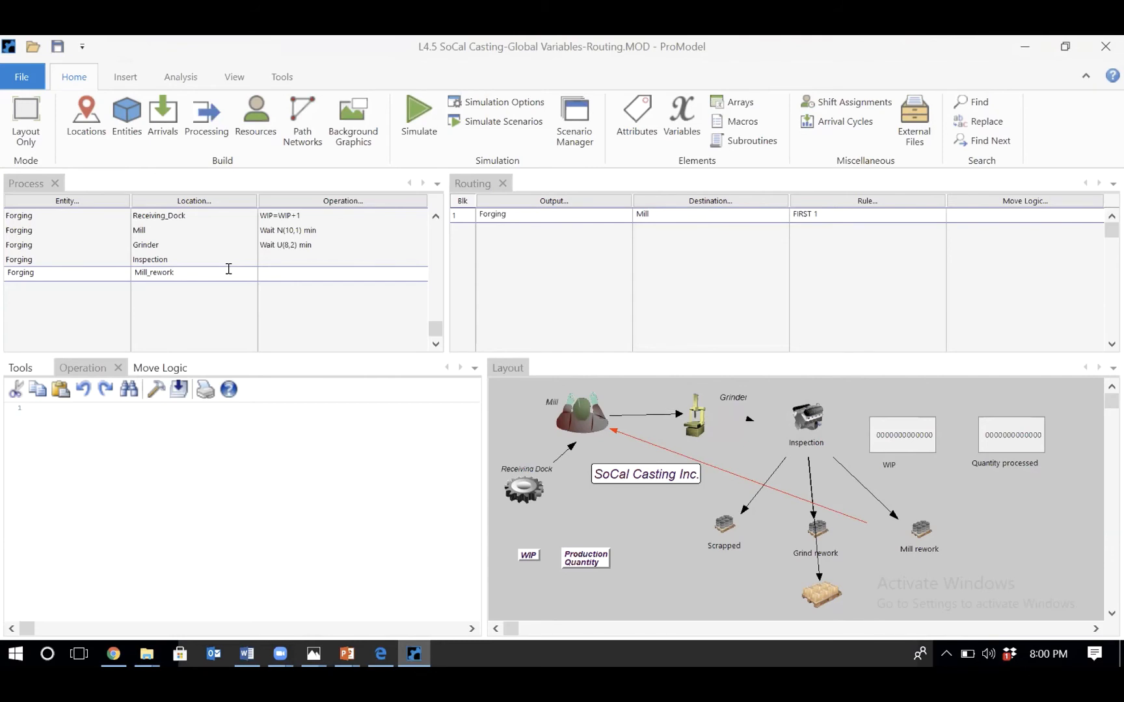
# - Enter Wait T(6,8,12) as the operation for Forging at the Inspection location
pyautogui.click(279, 259)
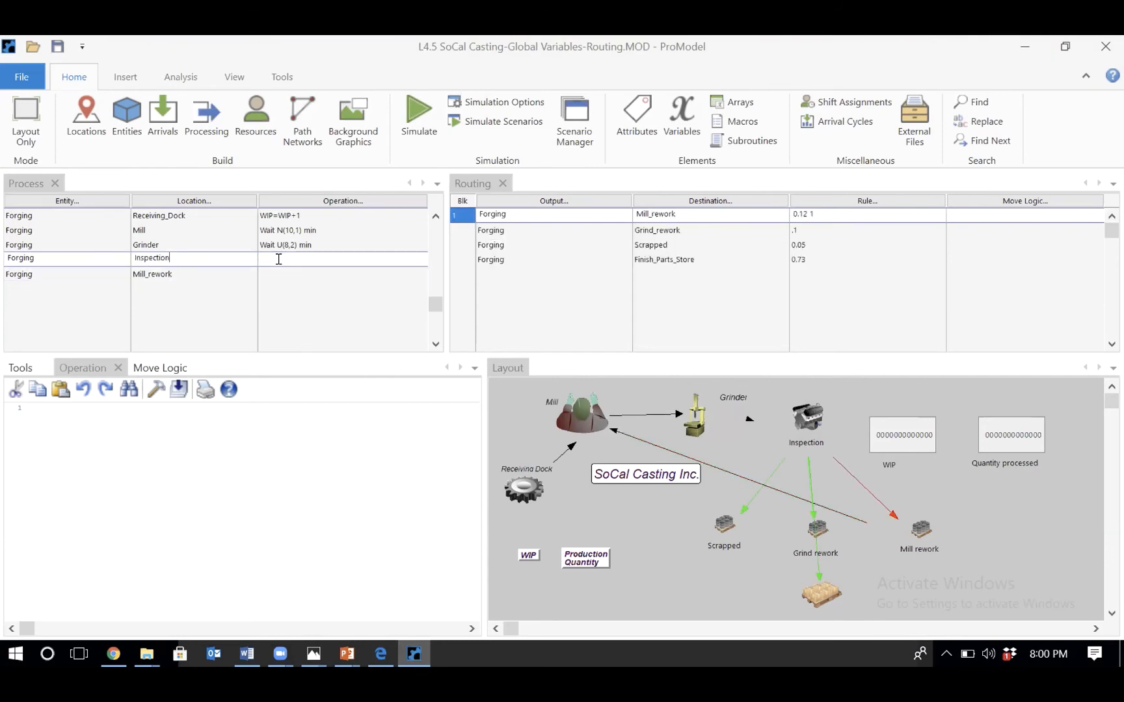
pyautogui.write('wait')
pyautogui.press('BackSpace')
pyautogui.press('BackSpace')
pyautogui.press('BackSpace')
pyautogui.click(383, 258)
pyautogui.write('Wait T')
pyautogui.write('(6,8,')
pyautogui.write('112)')
pyautogui.click(218, 275)
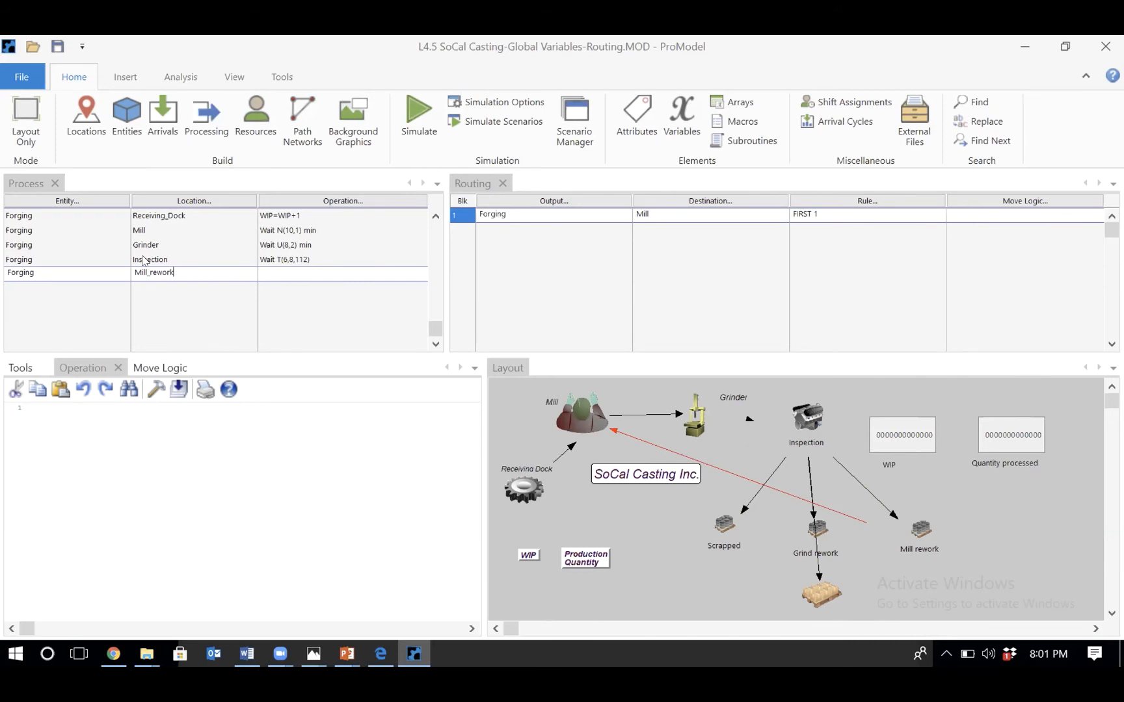
pyautogui.click(294, 258)
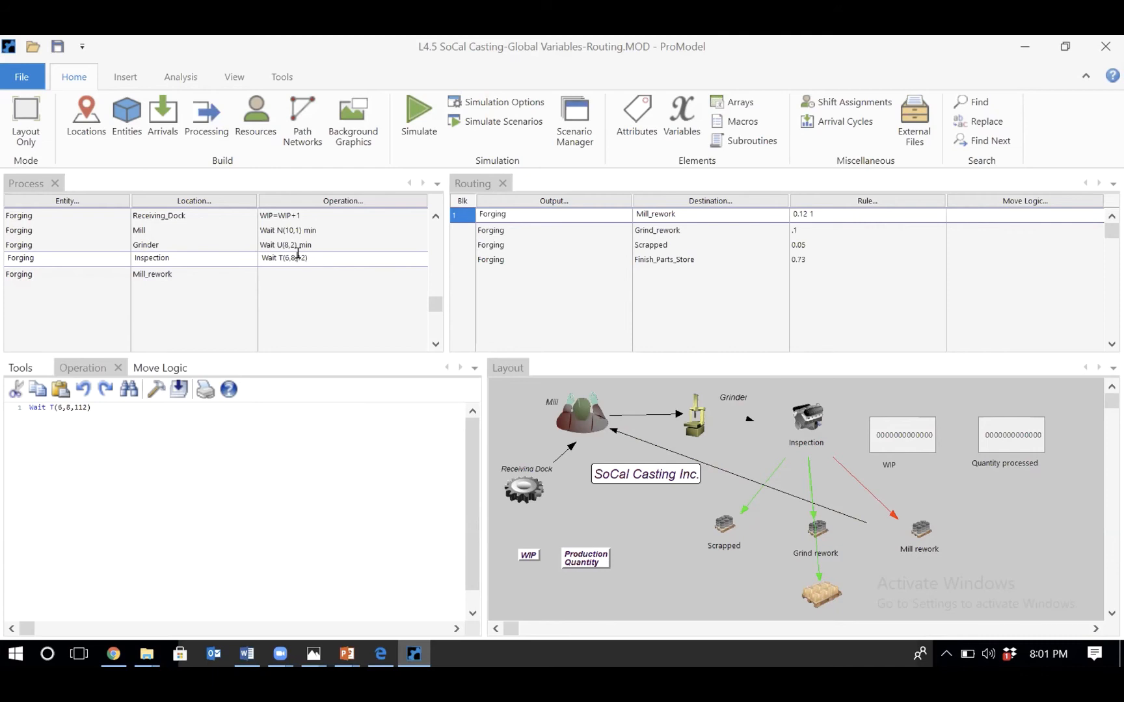
pyautogui.click(296, 276)
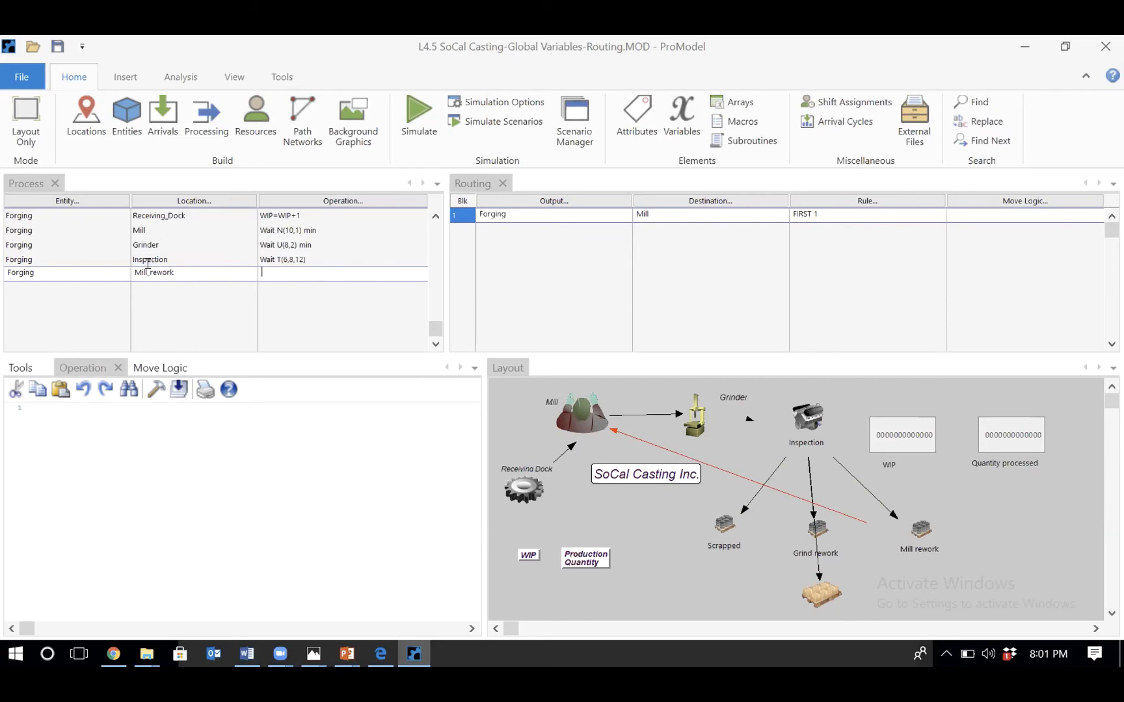
# - Add a process record for the entity Forging at the Grind_rework location
pyautogui.click(182, 284)
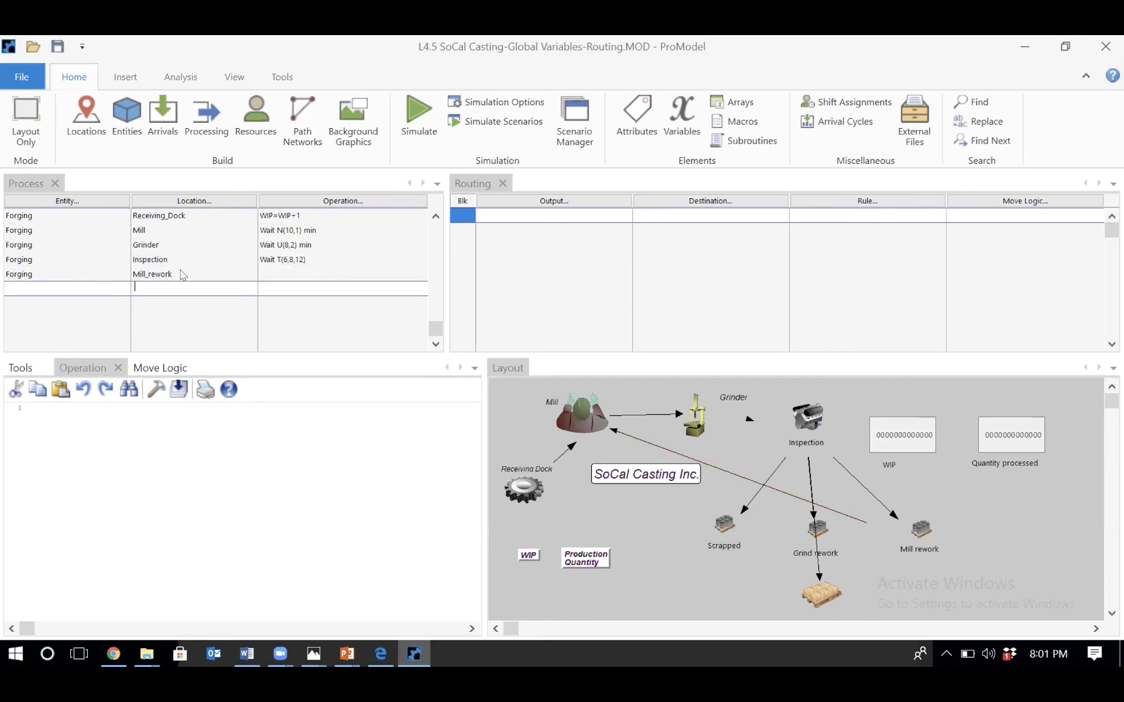
pyautogui.click(104, 282)
pyautogui.doubleClick(89, 336)
pyautogui.click(198, 286)
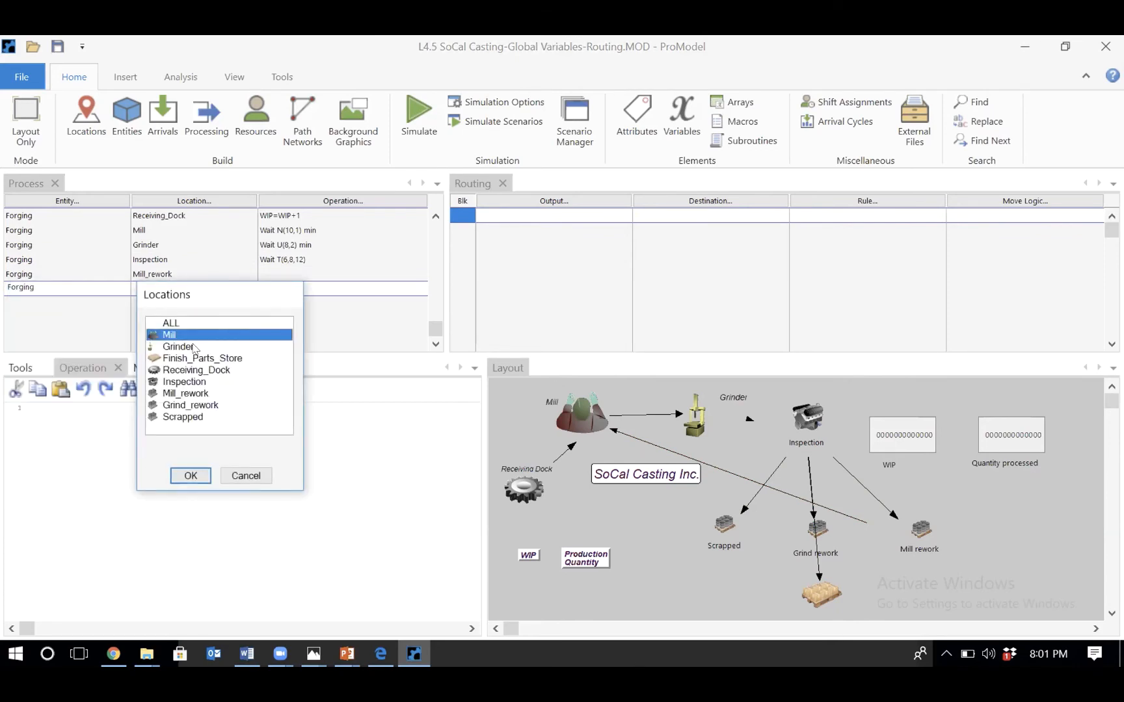
pyautogui.doubleClick(189, 405)
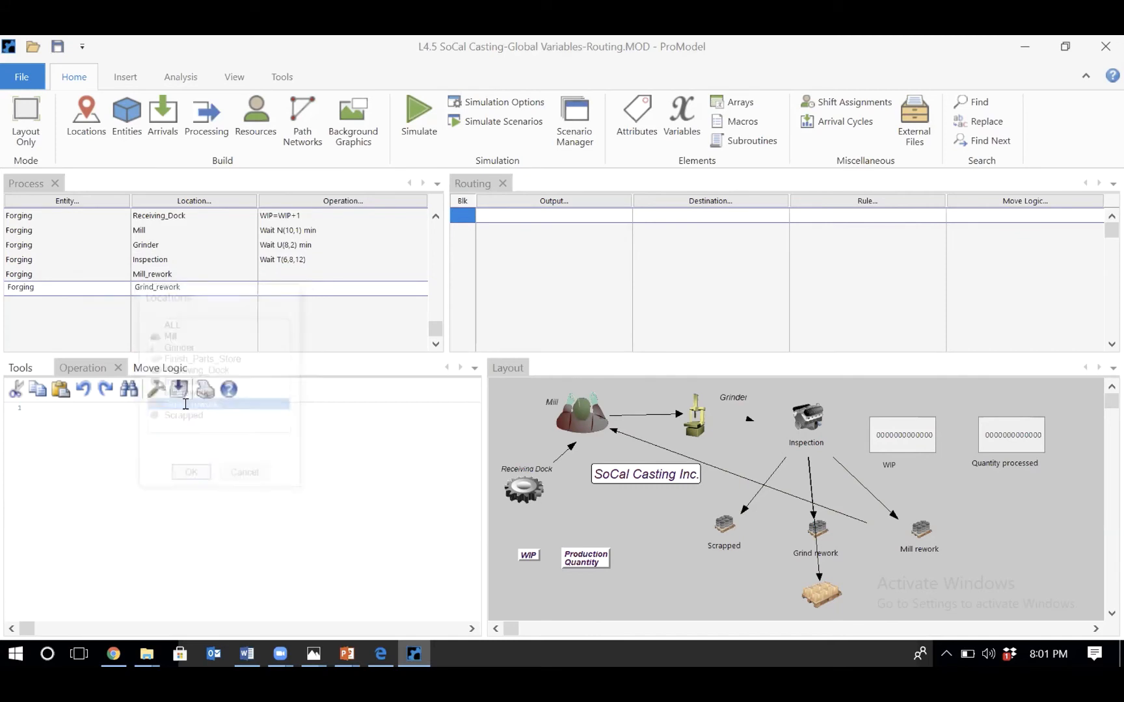
# - Route the Grind_rework record with Forging as output and Grinder as destination
pyautogui.click(544, 216)
pyautogui.doubleClick(549, 262)
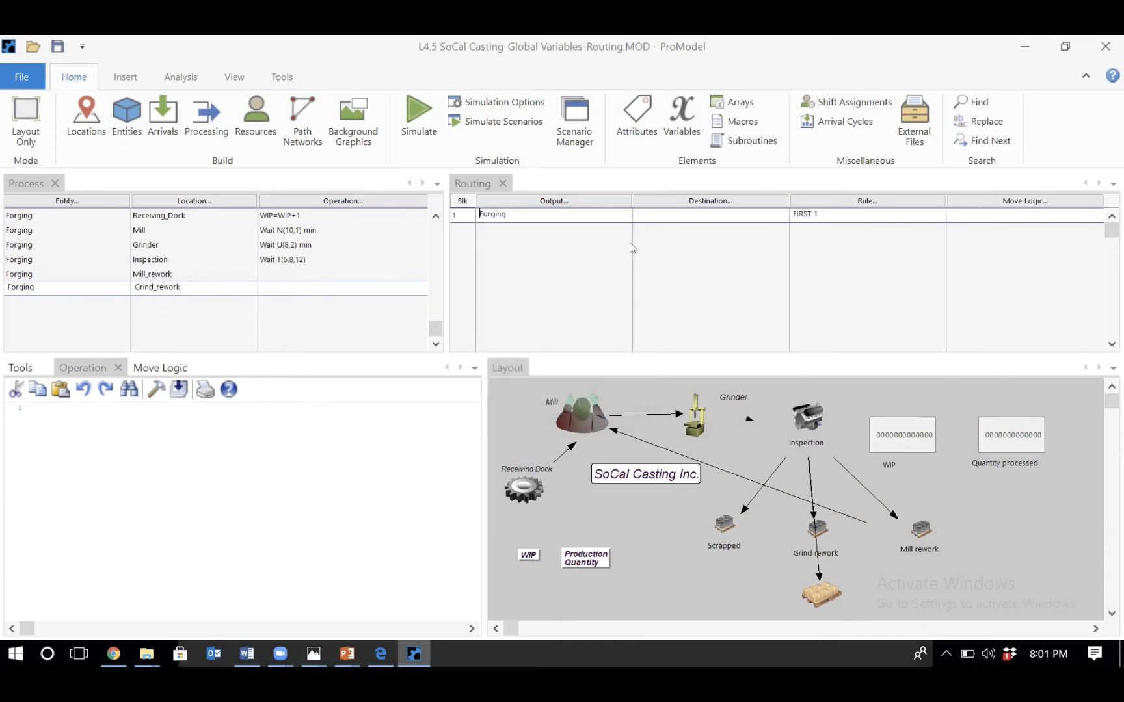
pyautogui.click(695, 211)
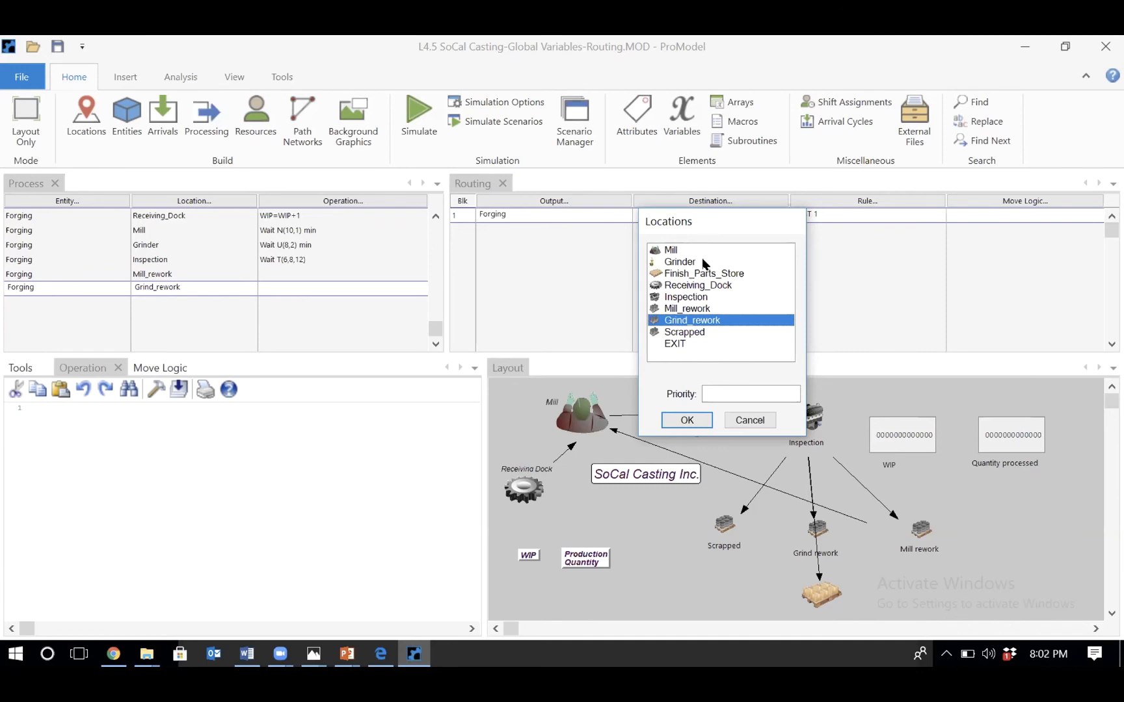
pyautogui.doubleClick(679, 262)
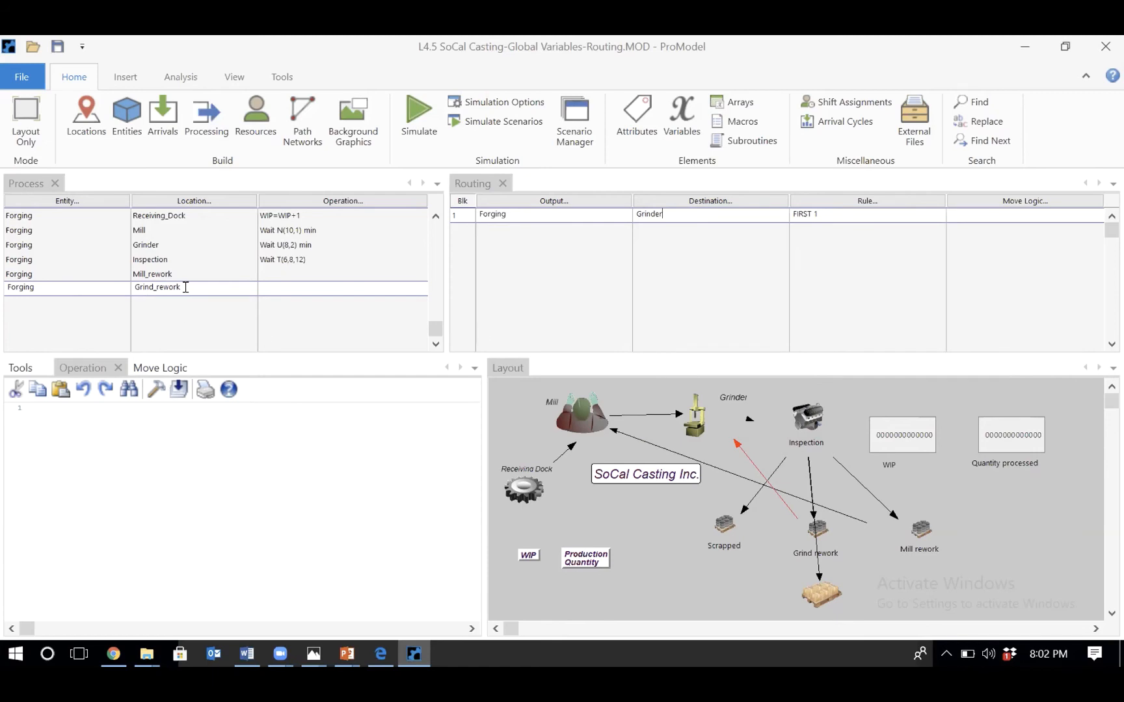
# - Add a process record for the entity Forging at the Scrapped location
pyautogui.press('Return')
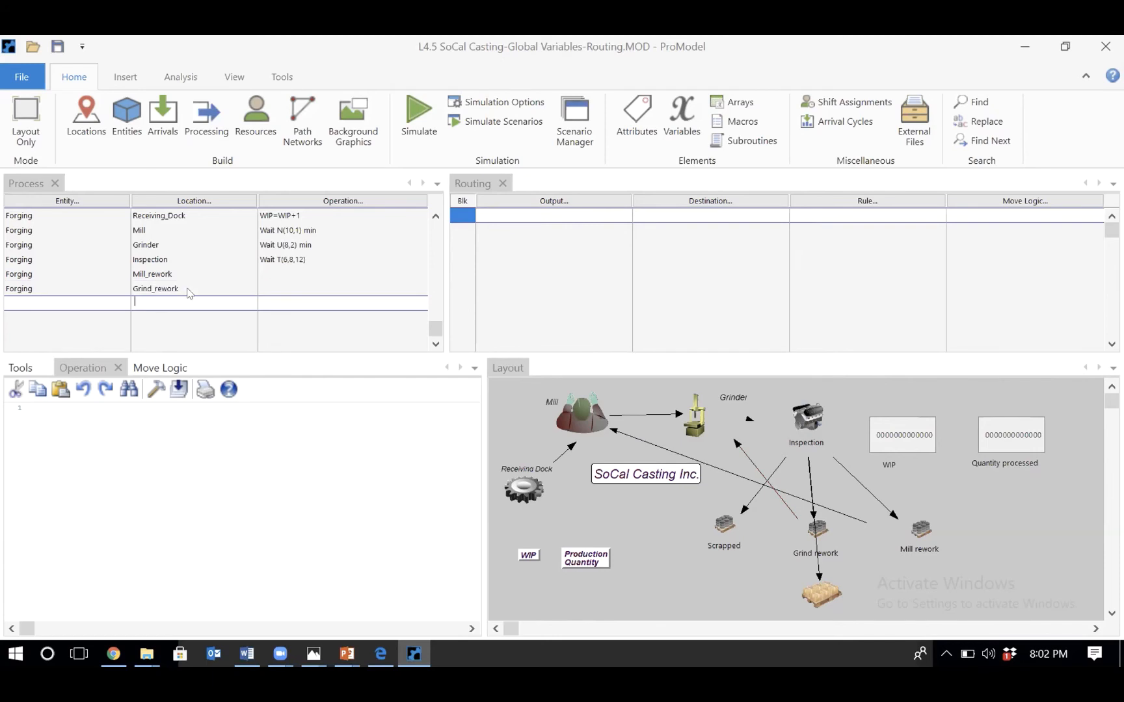
pyautogui.click(78, 298)
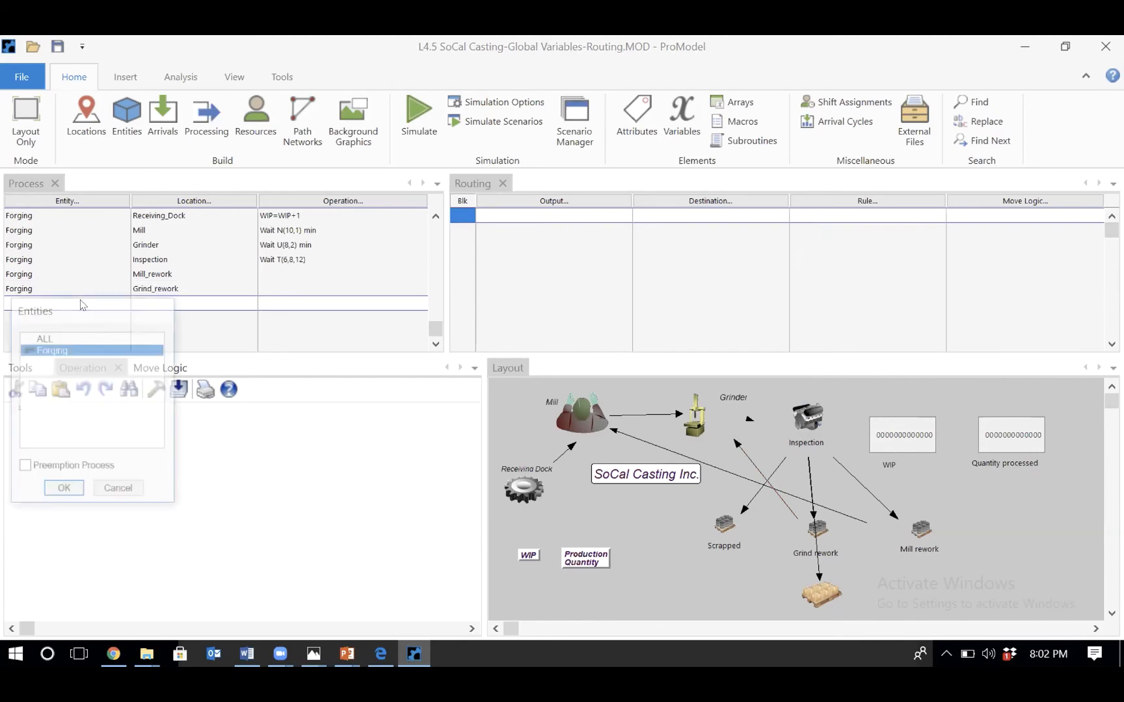
pyautogui.doubleClick(85, 349)
pyautogui.click(199, 301)
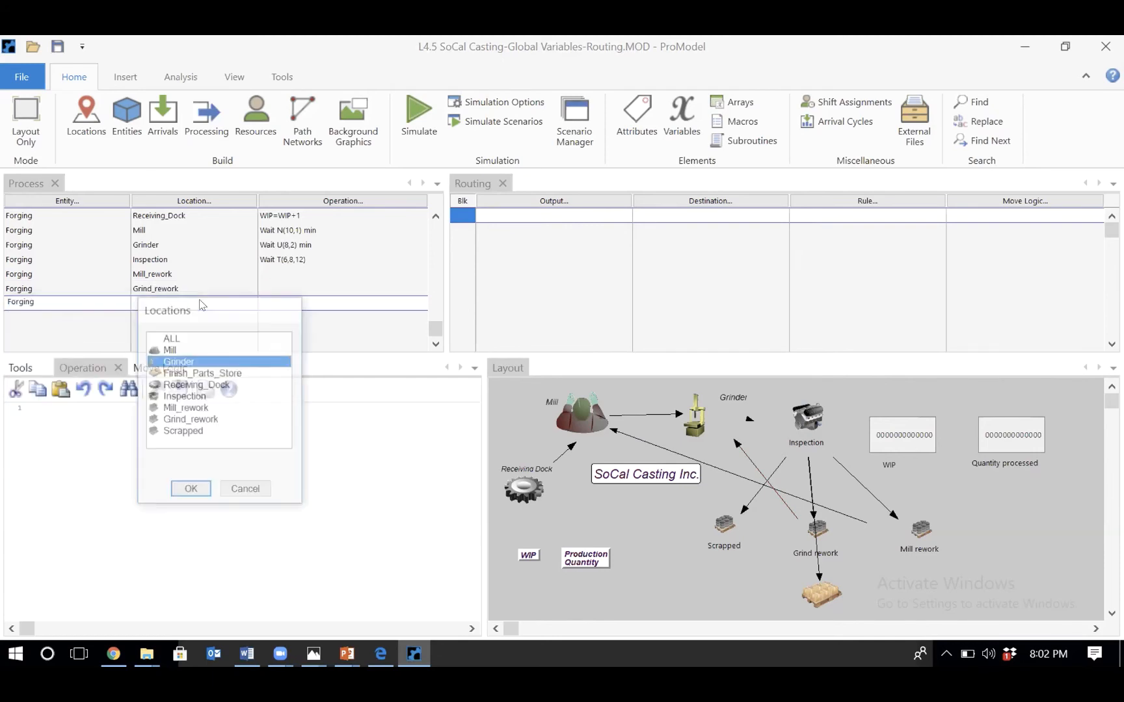
pyautogui.doubleClick(184, 432)
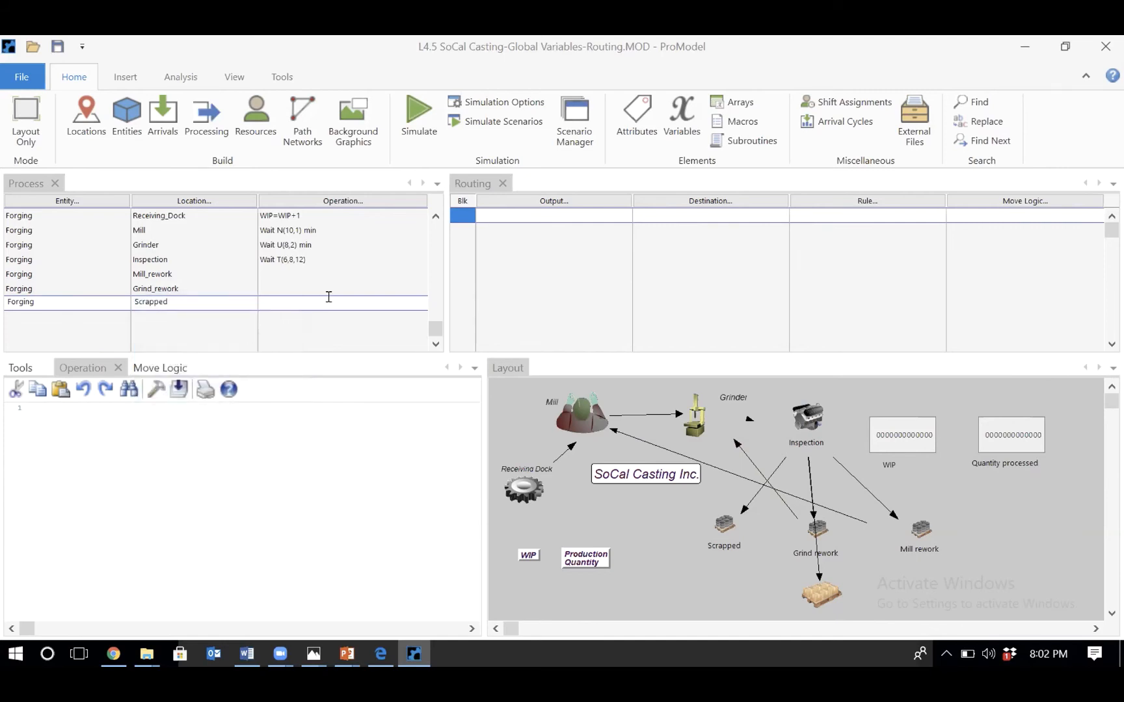
# - Route the Scrapped record with Forging as output and EXIT as destination
pyautogui.click(597, 219)
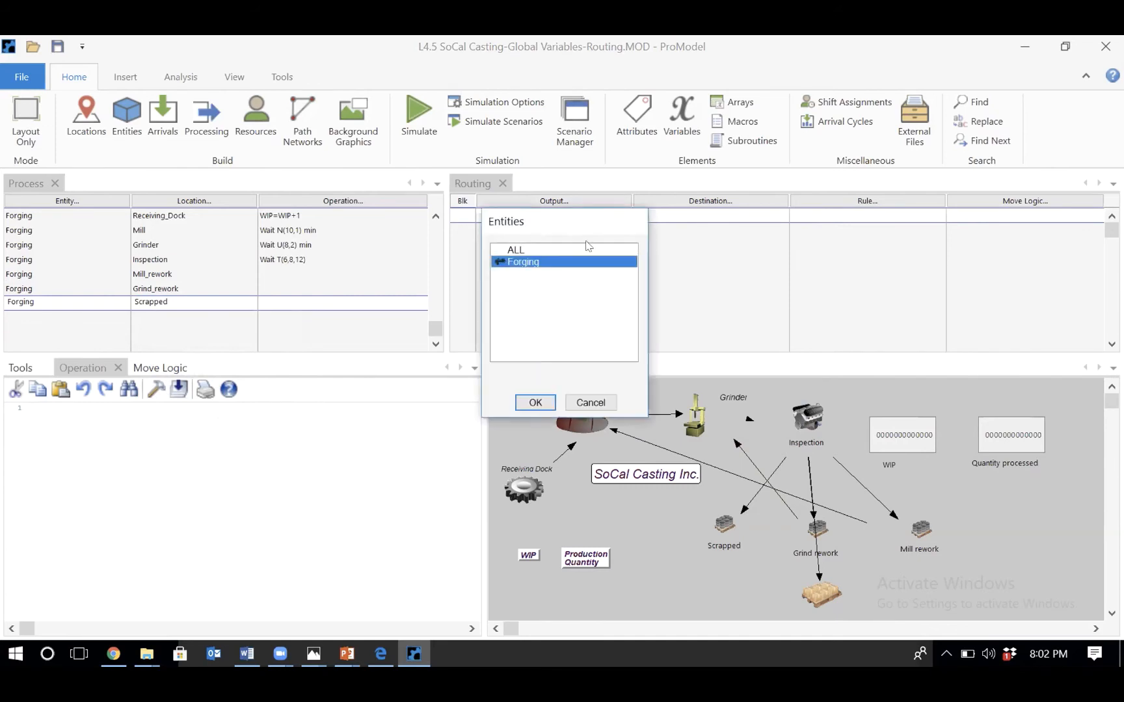
pyautogui.doubleClick(573, 260)
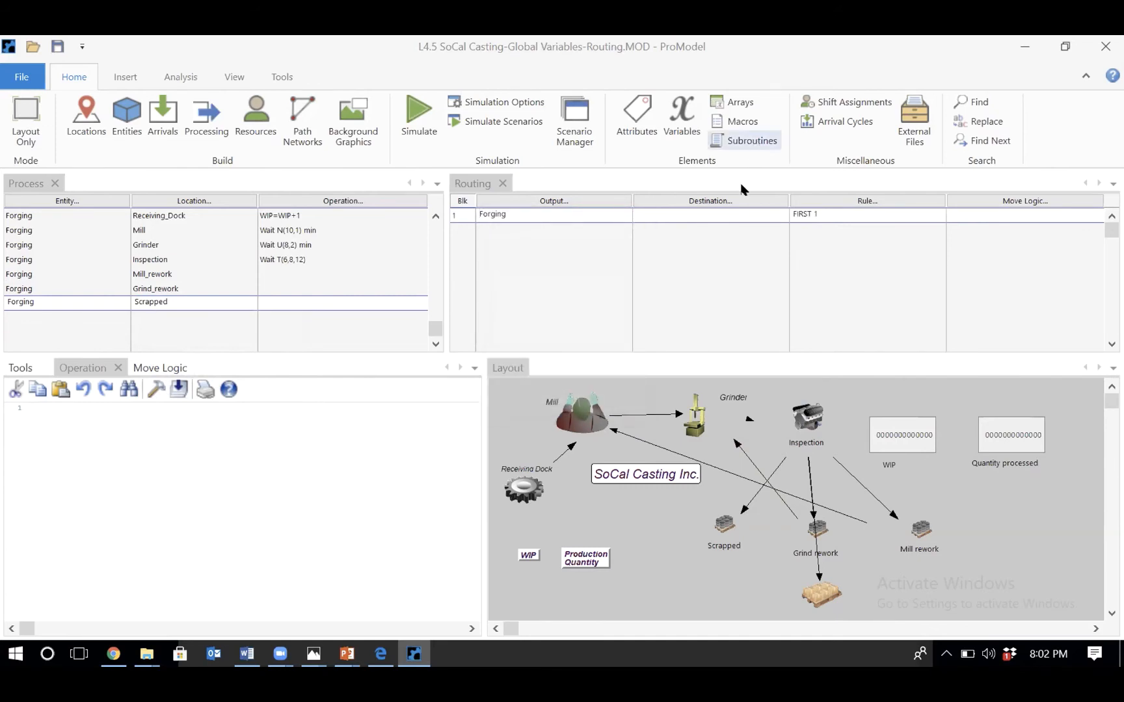
pyautogui.click(725, 200)
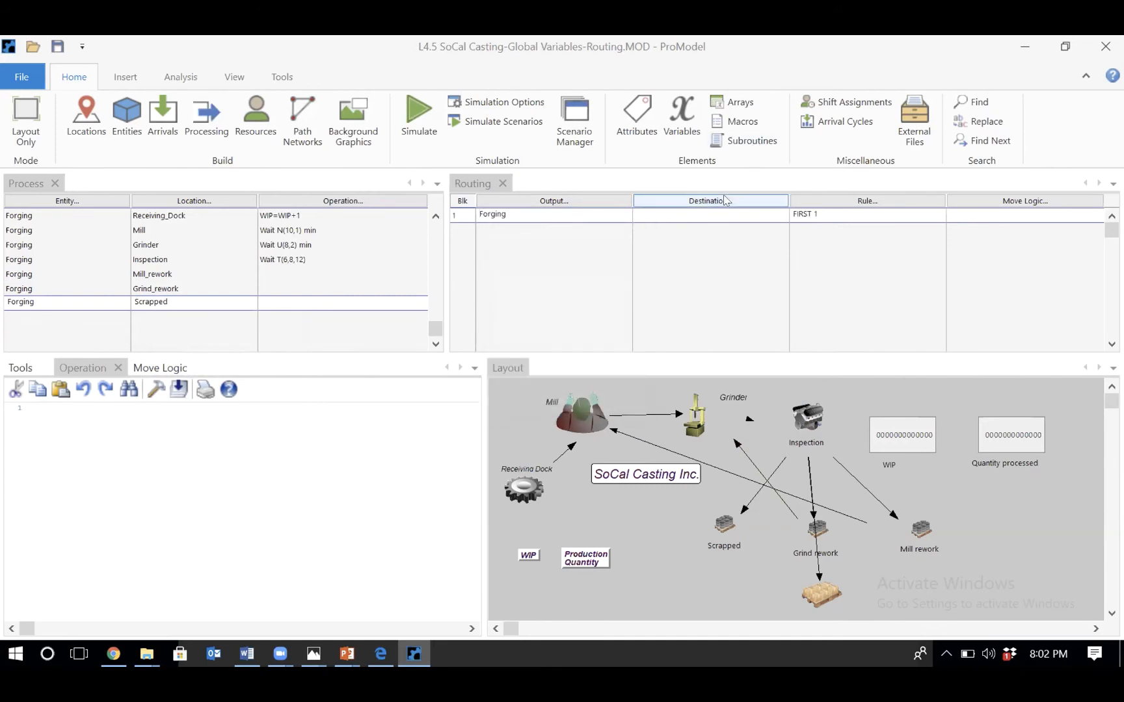
pyautogui.doubleClick(675, 343)
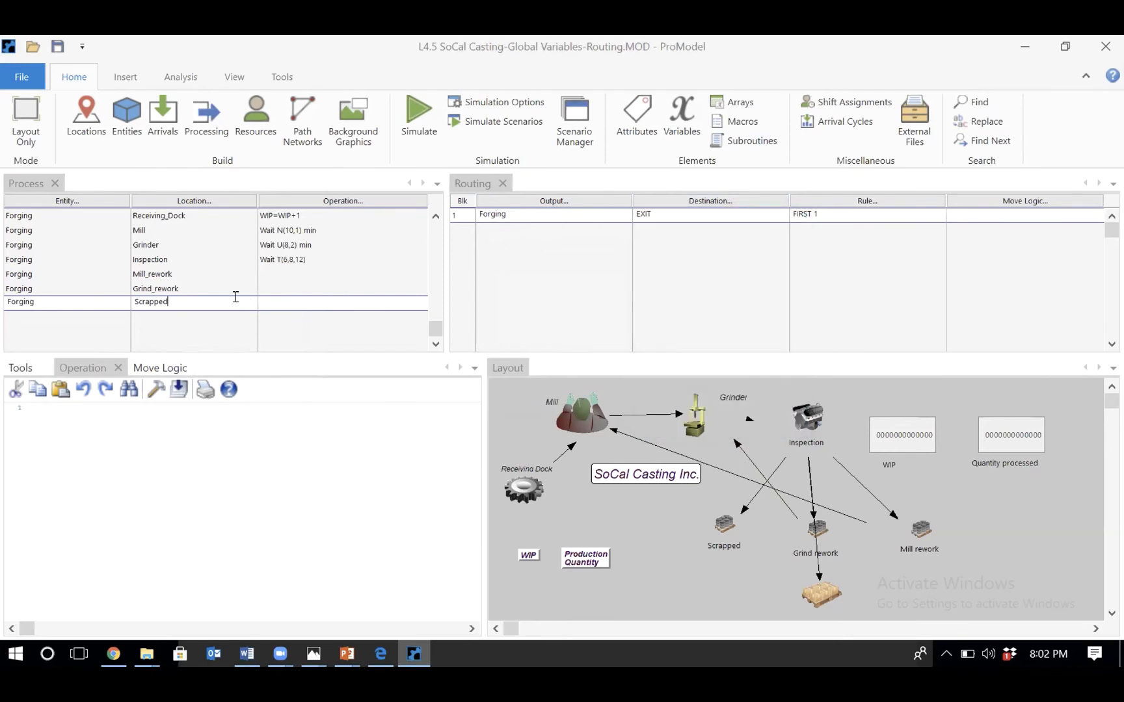
# - Add a process record for the entity Forging at the Finish_Parts_Store location
pyautogui.press('Return')
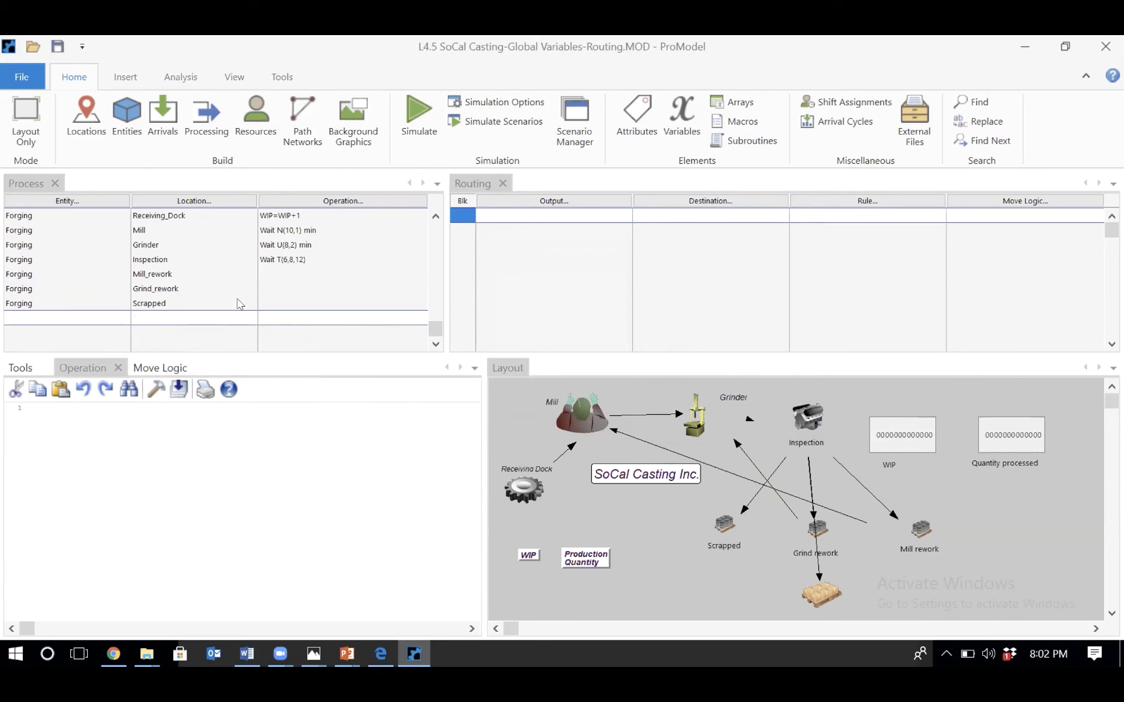
pyautogui.doubleClick(111, 316)
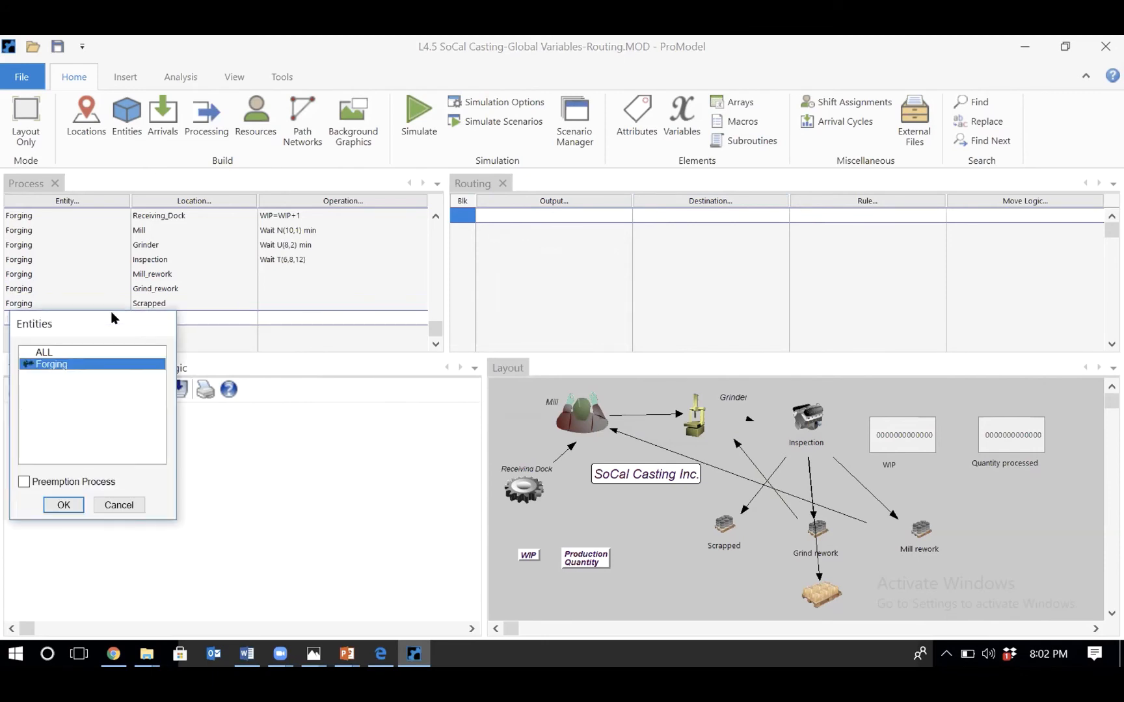
pyautogui.doubleClick(126, 365)
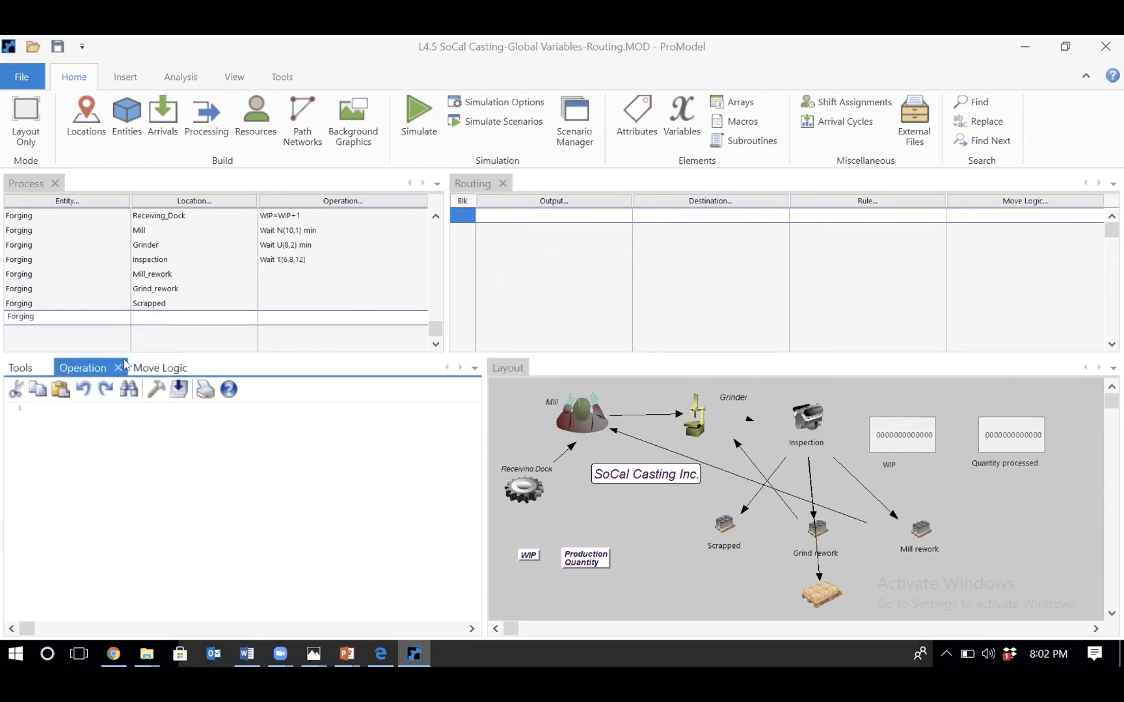
pyautogui.doubleClick(184, 323)
pyautogui.doubleClick(207, 388)
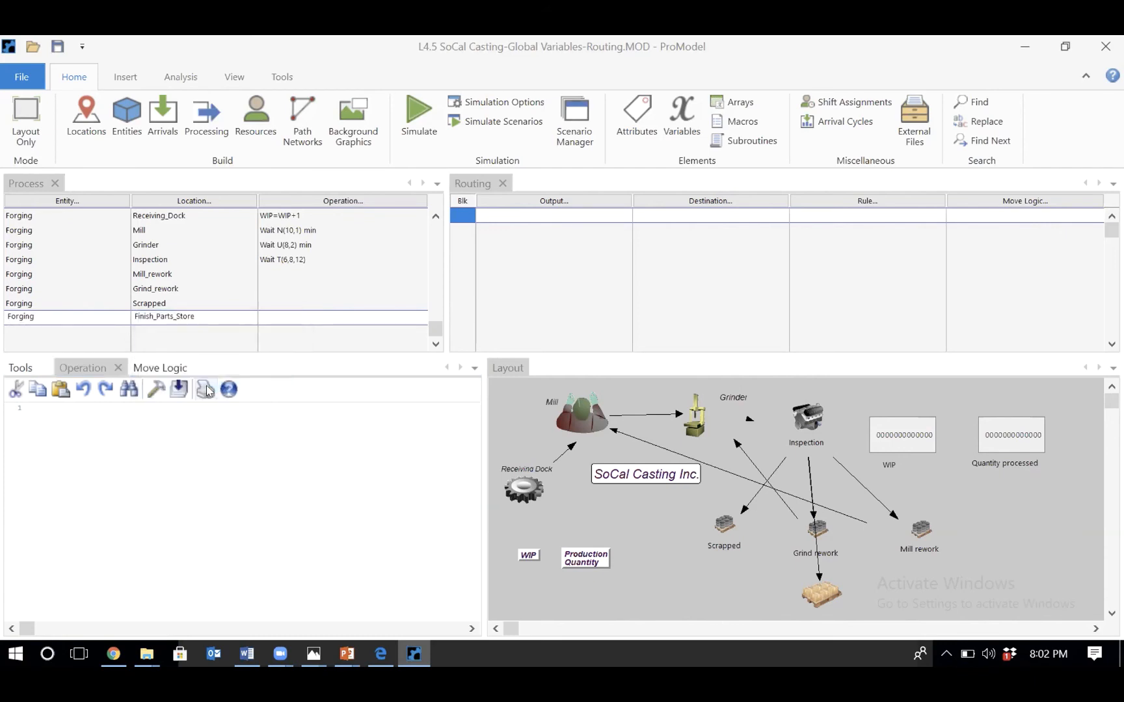
# - Route the Finish_Parts_Store record with Forging as output and EXIT as destination
pyautogui.doubleClick(536, 207)
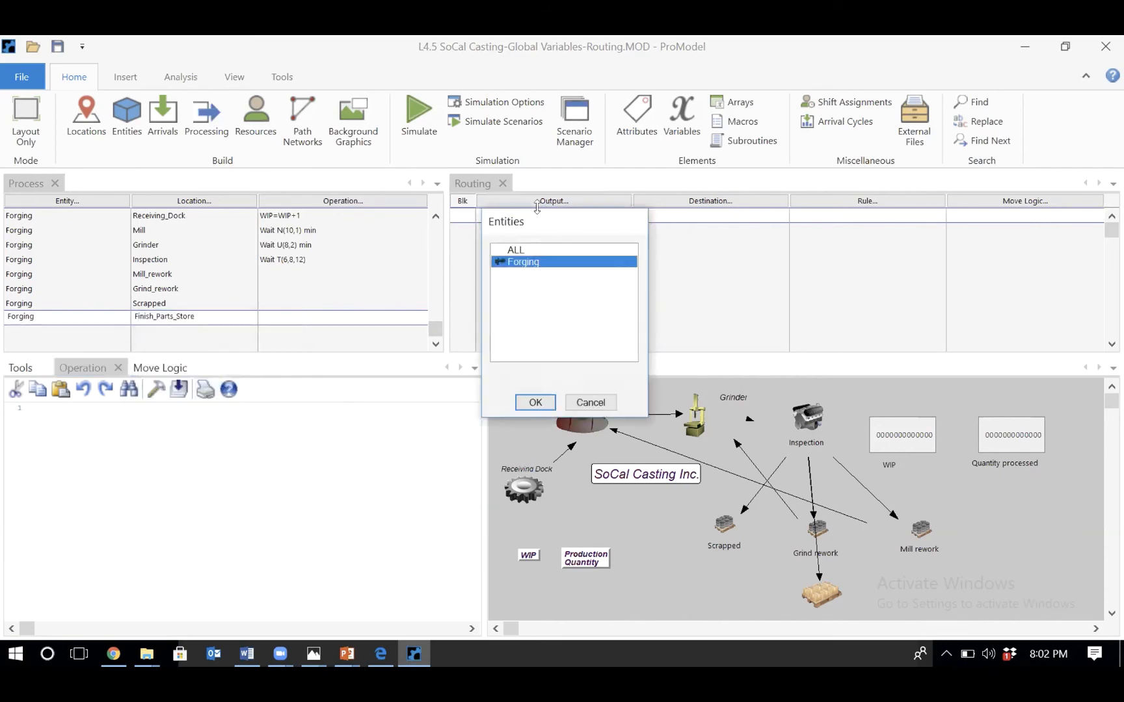
pyautogui.doubleClick(548, 261)
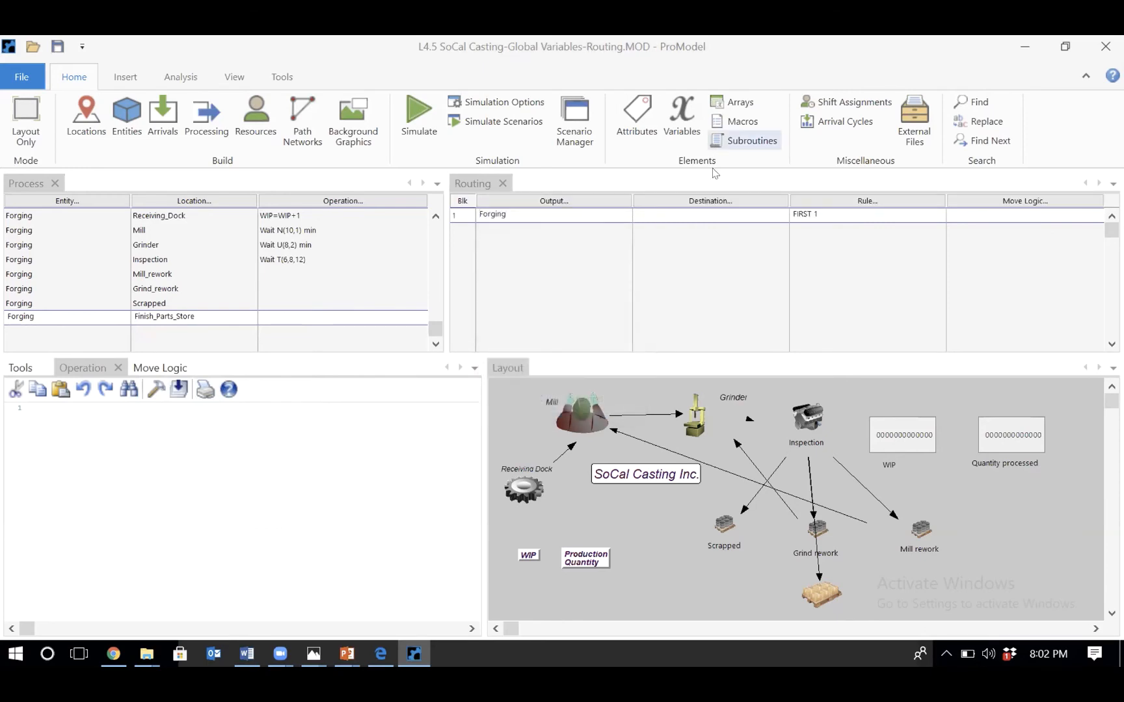
pyautogui.click(708, 200)
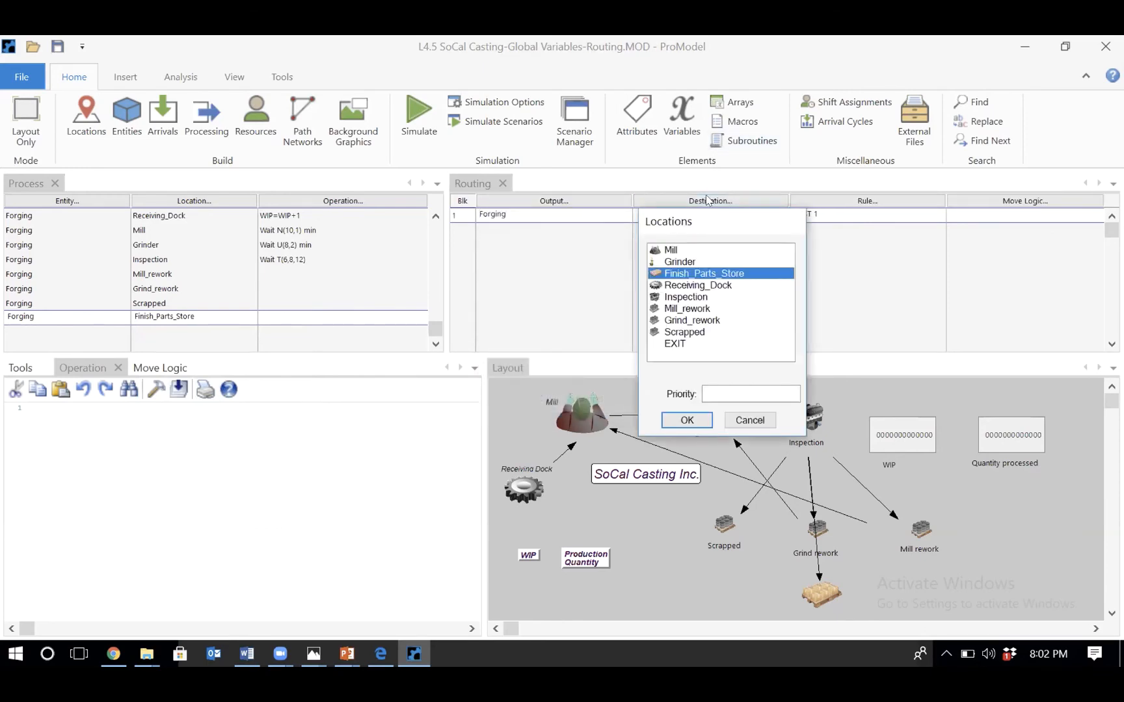
pyautogui.doubleClick(689, 345)
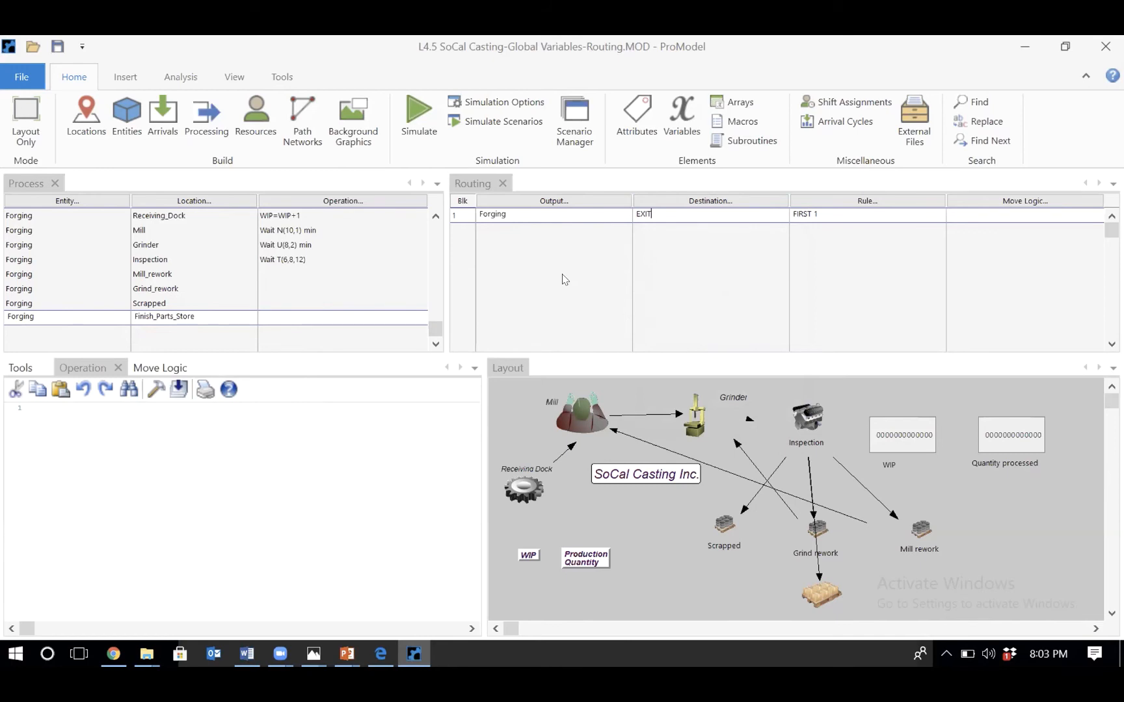
# - Review the routing of the Inspection, Mill_rework, Grind_rework, Scrapped and Finish_Parts_Store process records
pyautogui.click(163, 262)
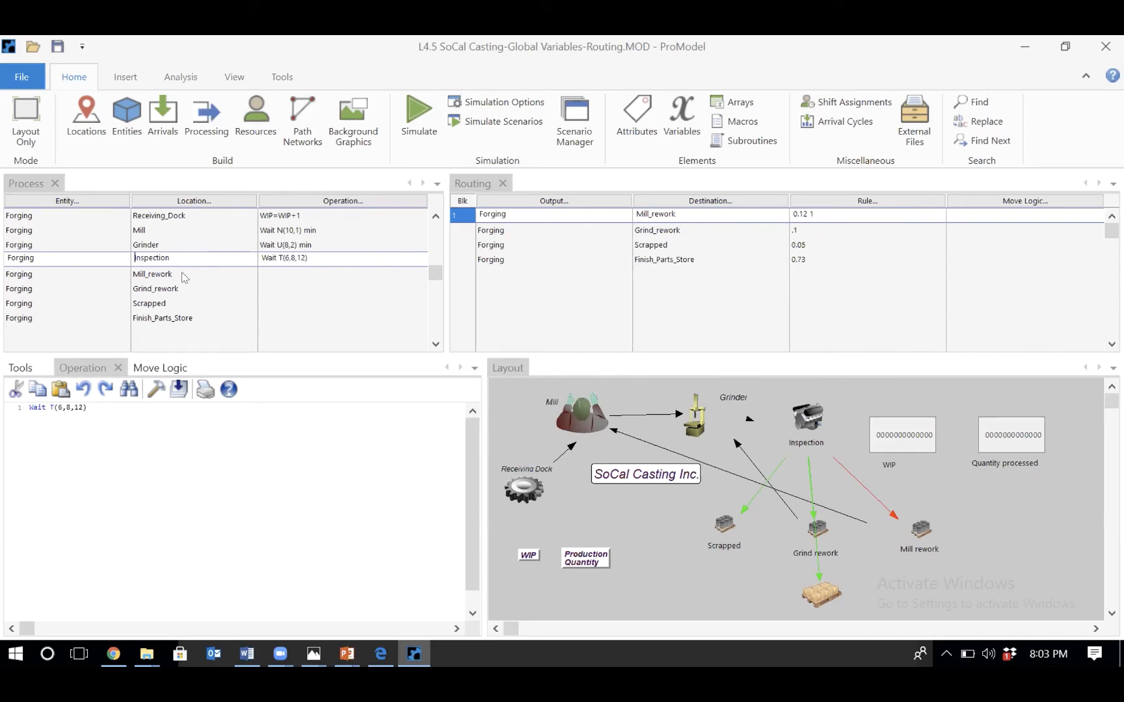
pyautogui.click(134, 274)
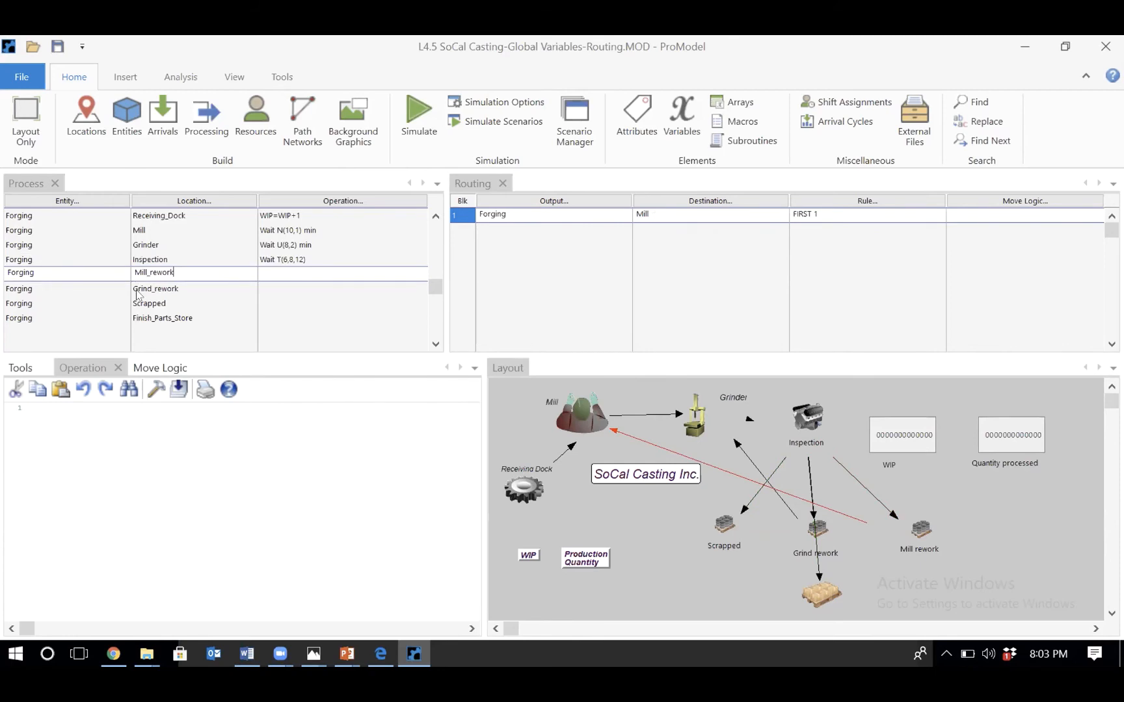
pyautogui.click(136, 290)
pyautogui.click(140, 303)
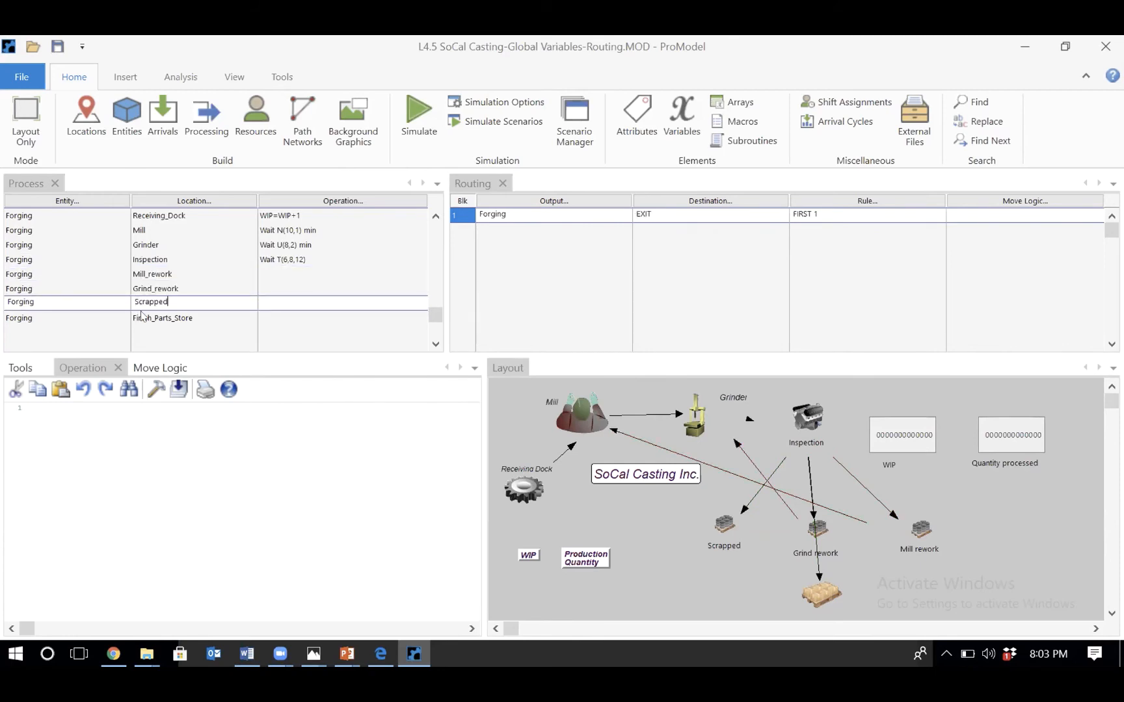
pyautogui.click(142, 317)
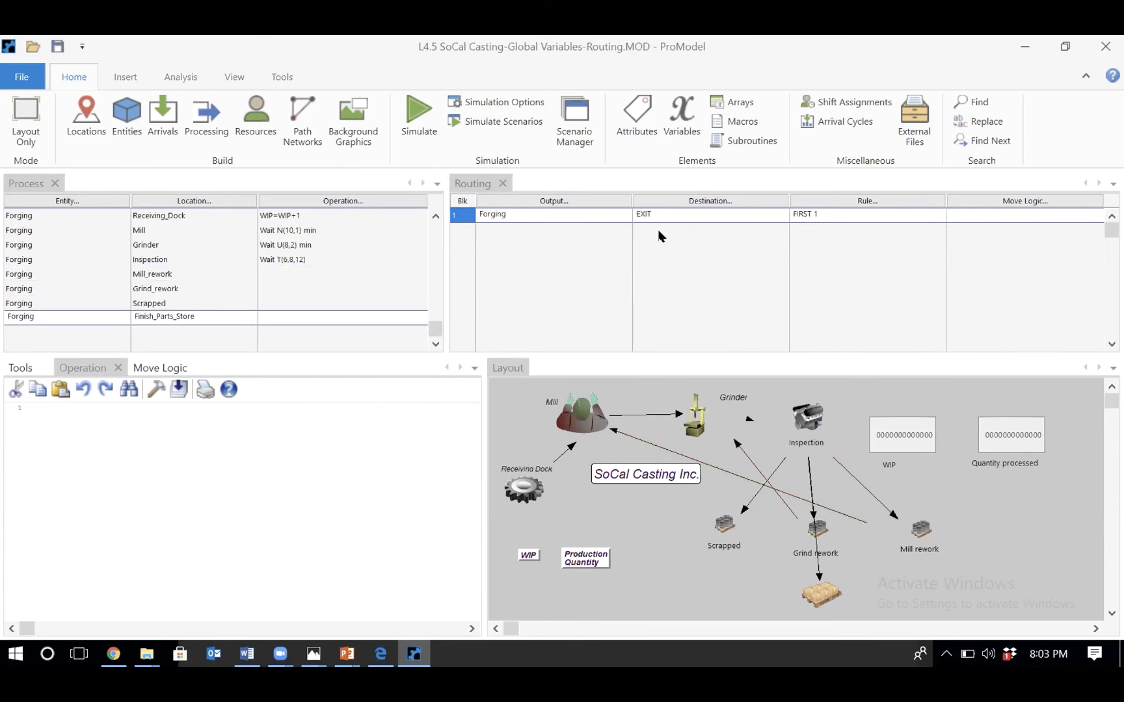
pyautogui.click(293, 288)
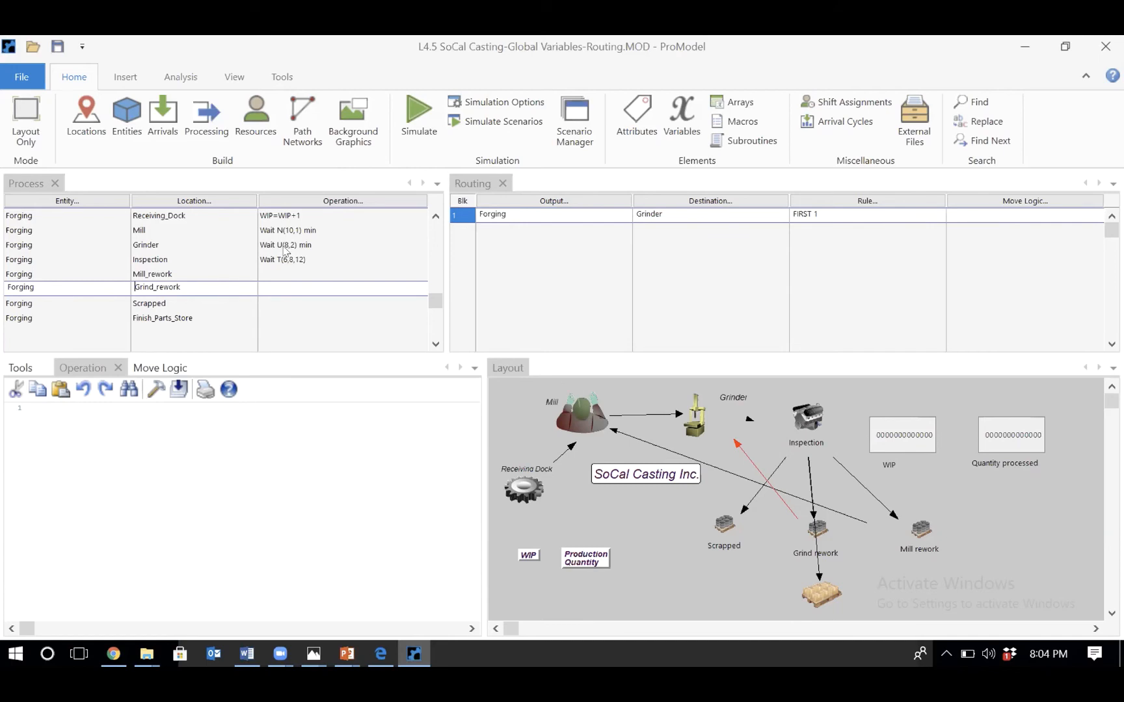
# - Try routing the Inspection record's rework outputs directly to Mill and Grinder instead of Mill_rework and Grind_rework
pyautogui.click(169, 301)
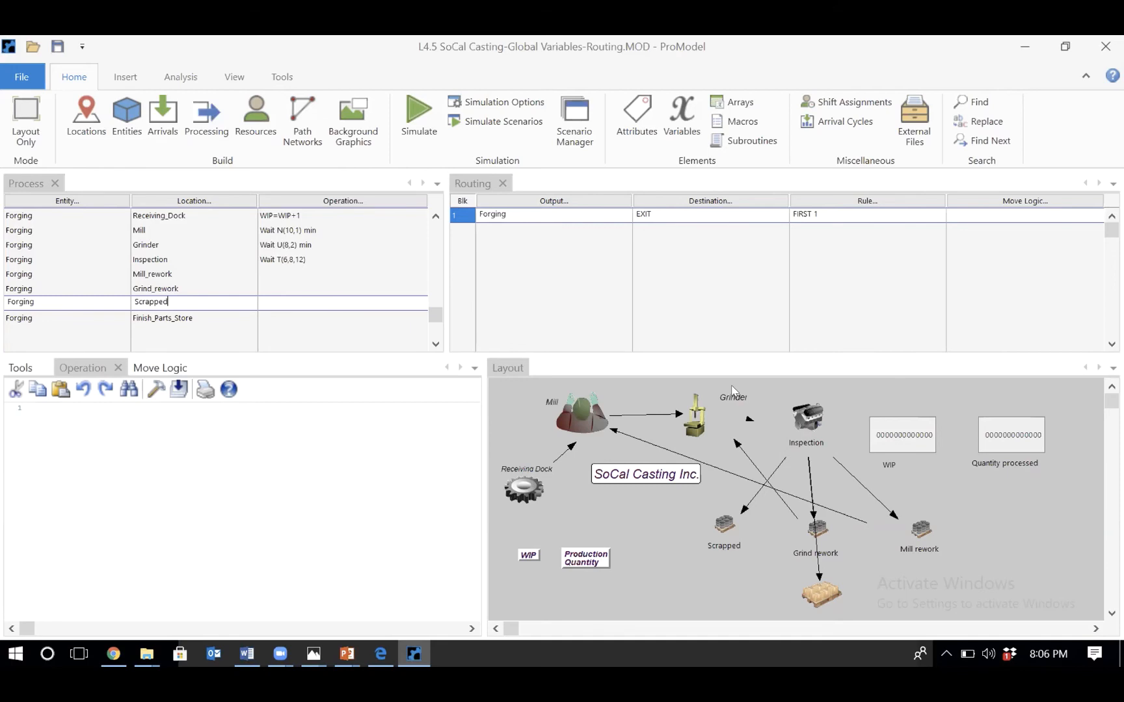
pyautogui.click(174, 260)
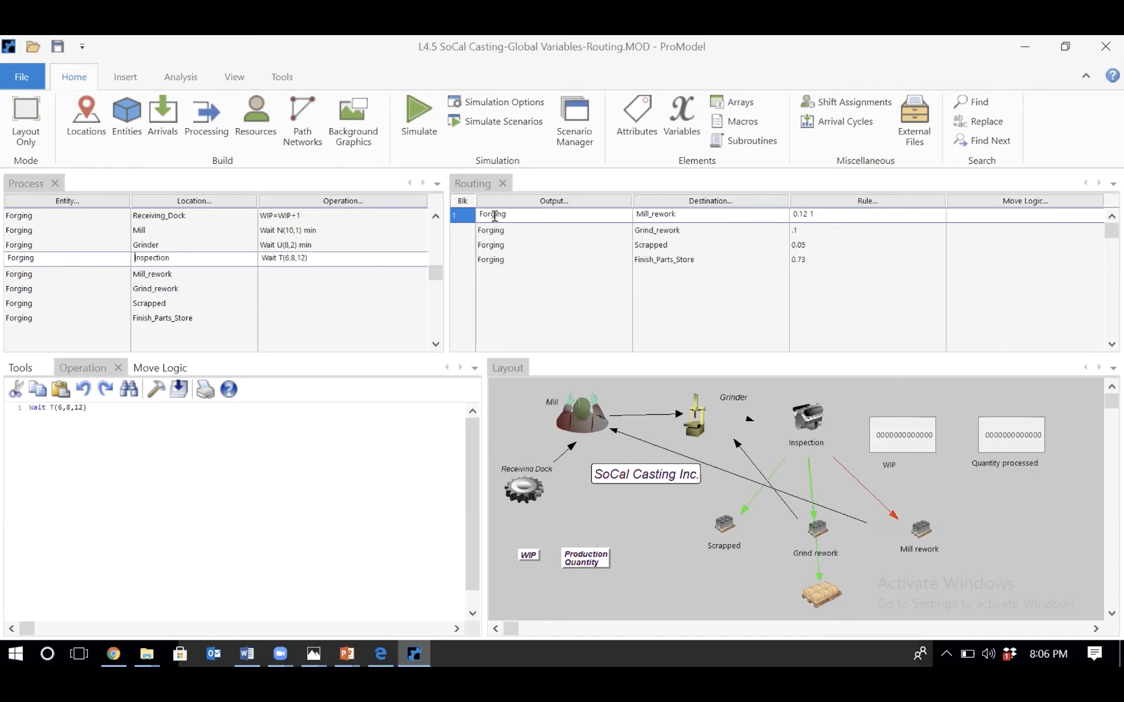
pyautogui.click(668, 213)
pyautogui.click(706, 202)
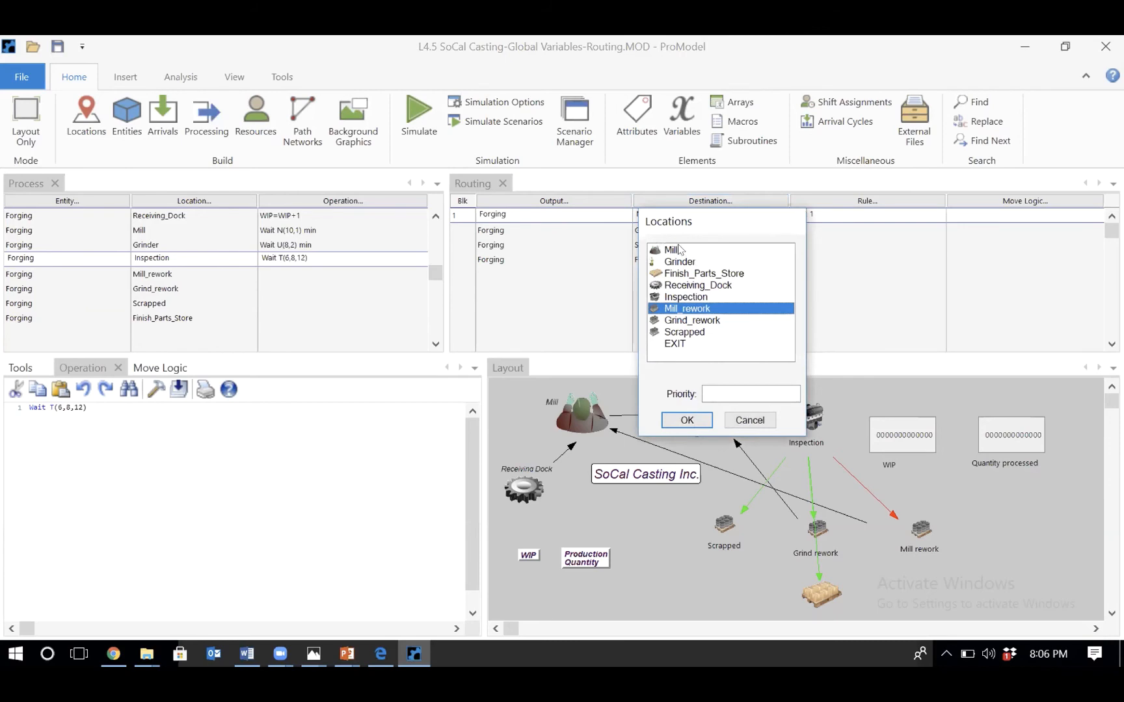
pyautogui.doubleClick(678, 249)
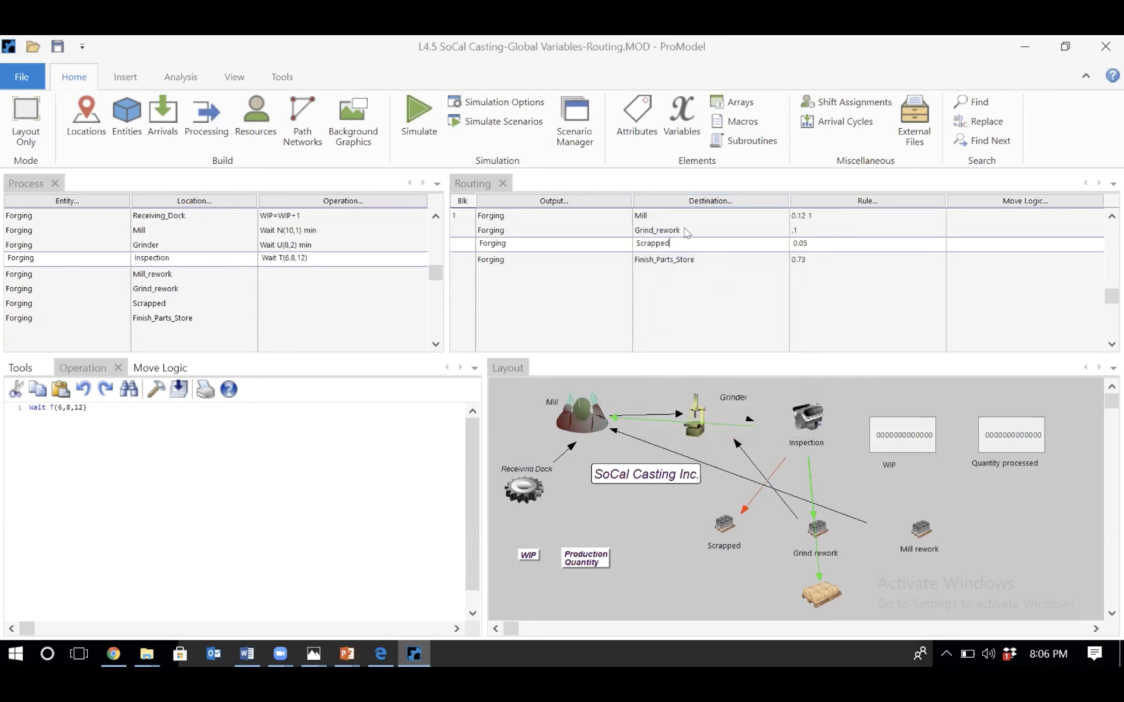
pyautogui.doubleClick(684, 231)
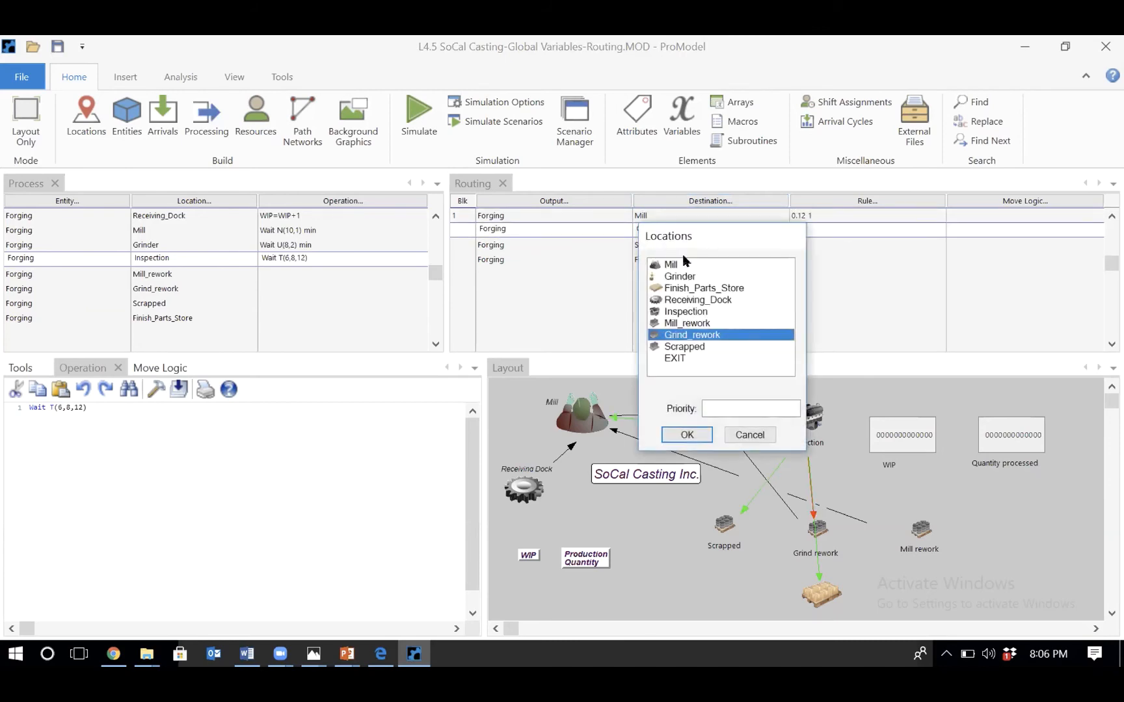
pyautogui.doubleClick(682, 273)
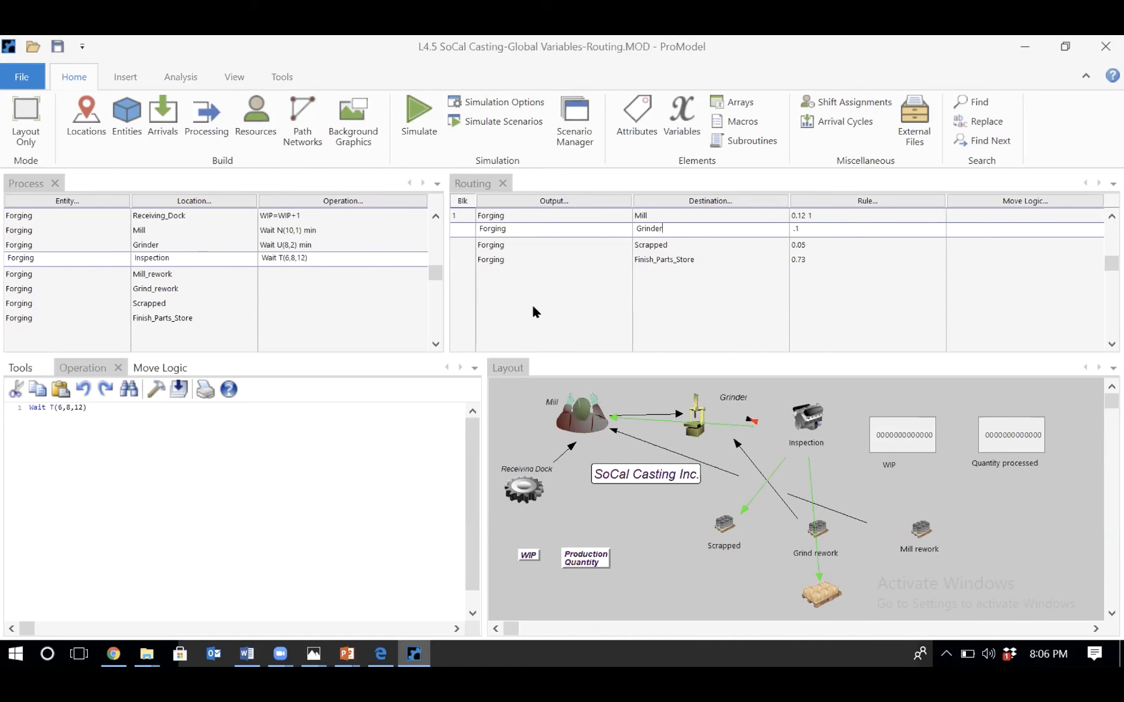
pyautogui.click(648, 230)
# - Set the first two Inspection routing destinations back to Mill_rework and Grind_rework, and save the model
pyautogui.click(691, 215)
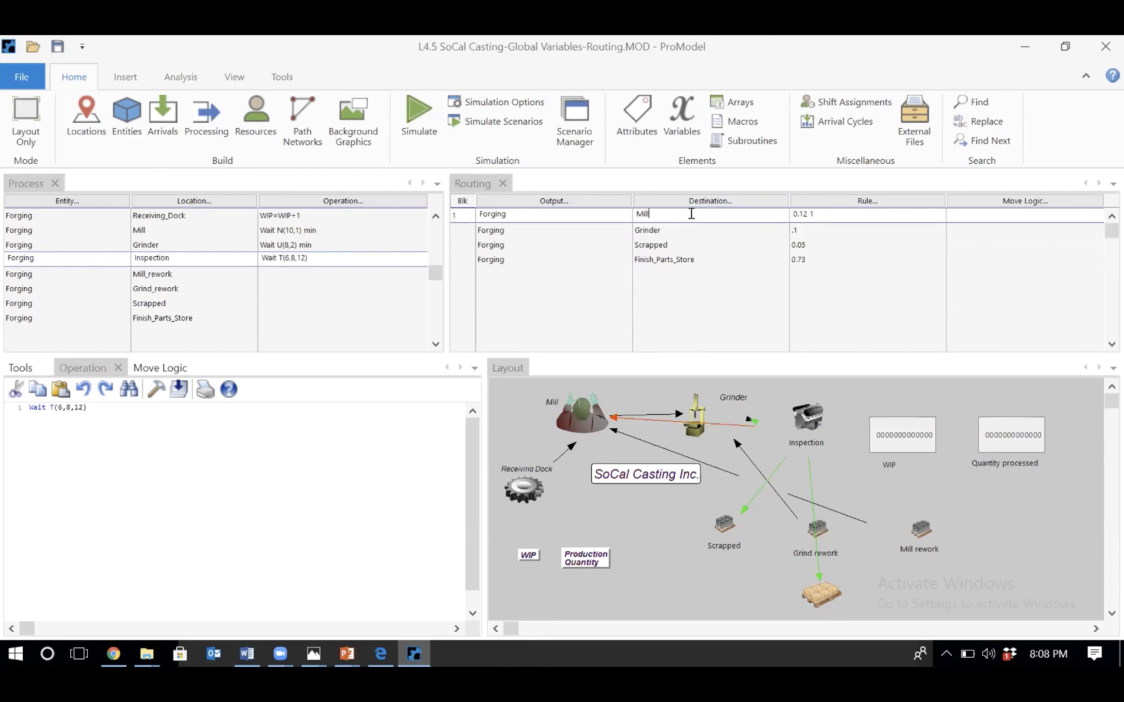
pyautogui.click(726, 203)
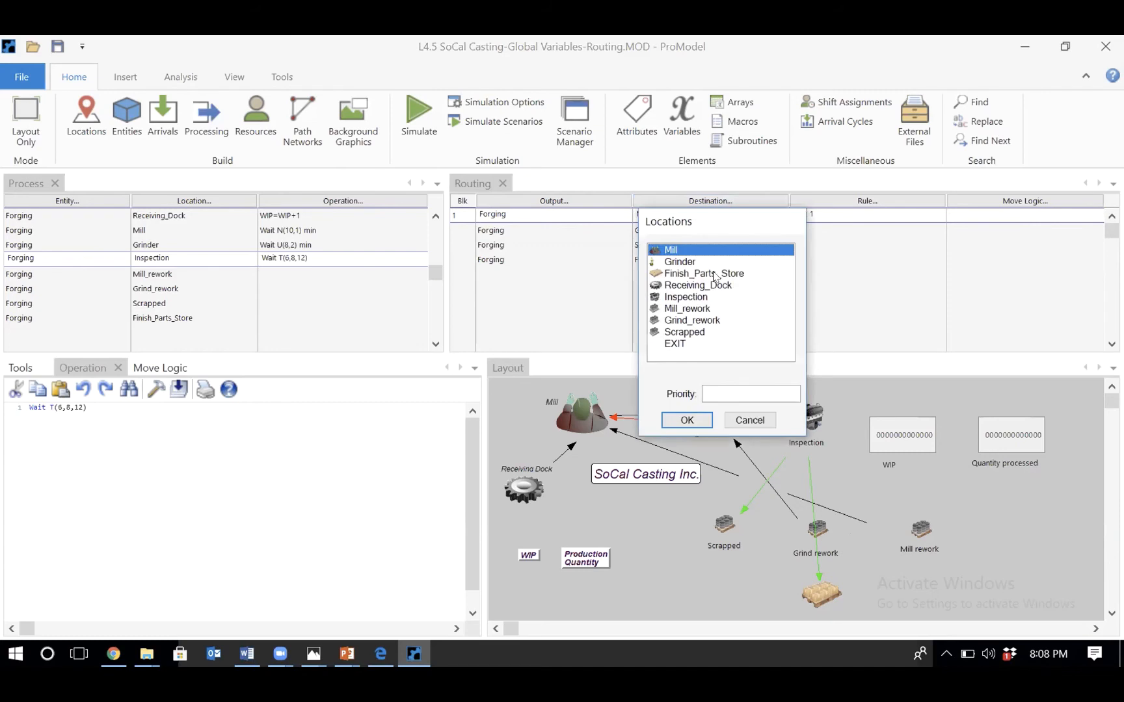
pyautogui.doubleClick(688, 310)
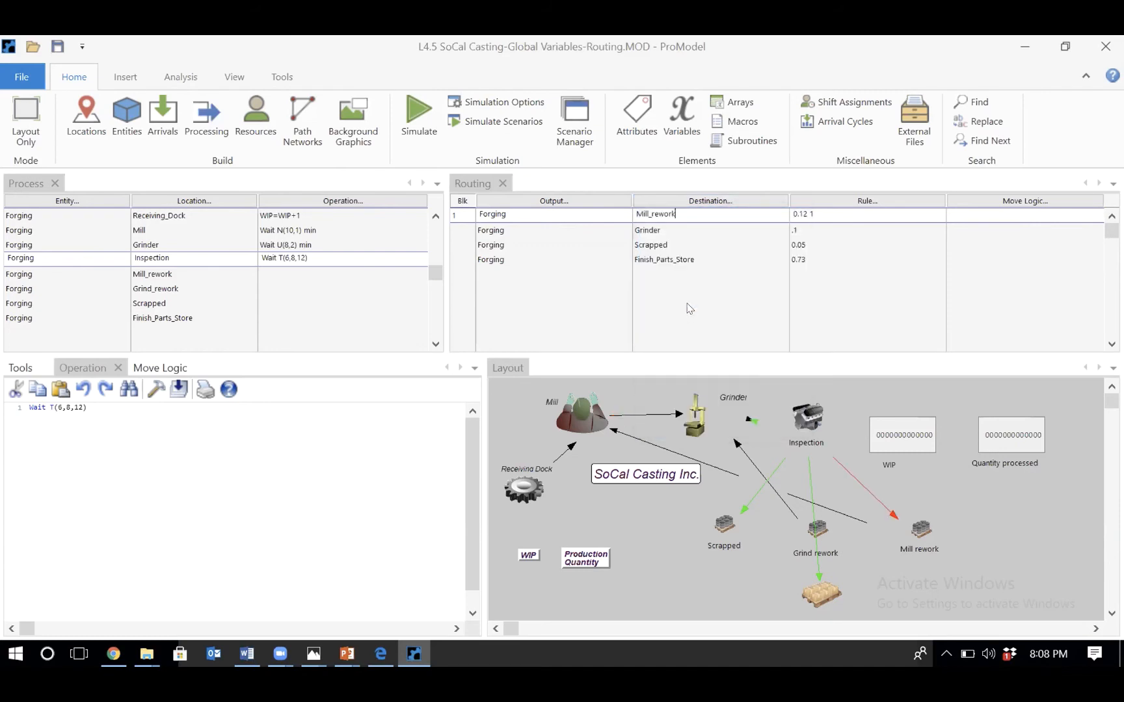
pyautogui.click(681, 229)
pyautogui.click(725, 201)
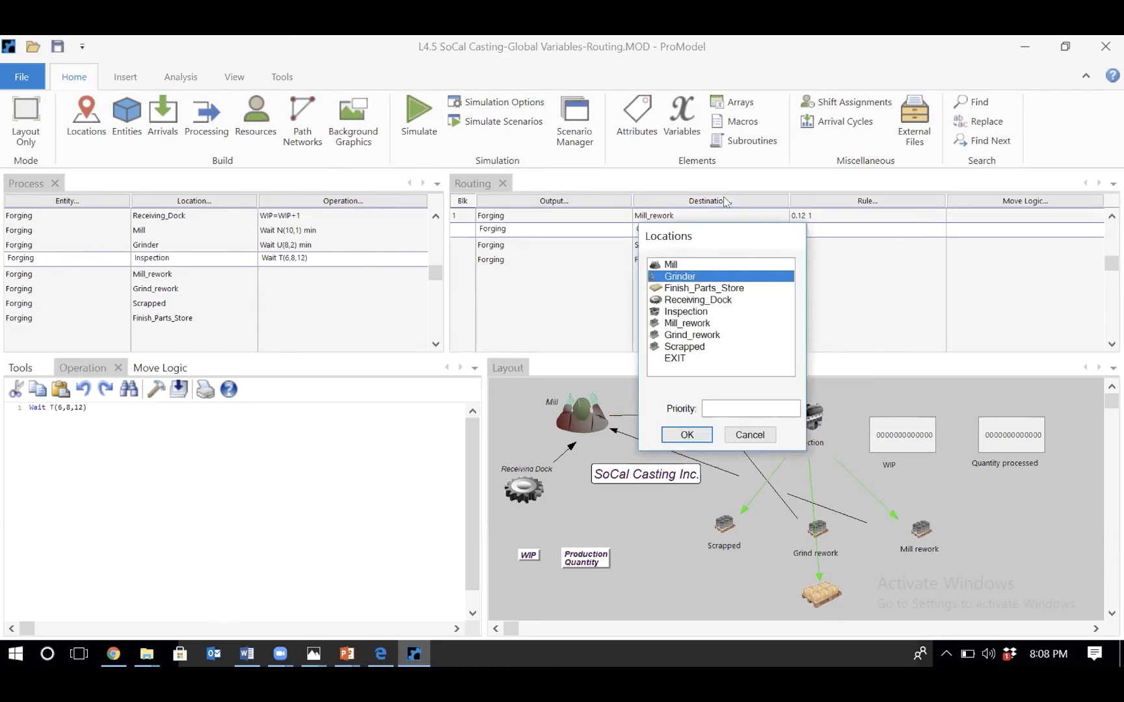
pyautogui.doubleClick(692, 335)
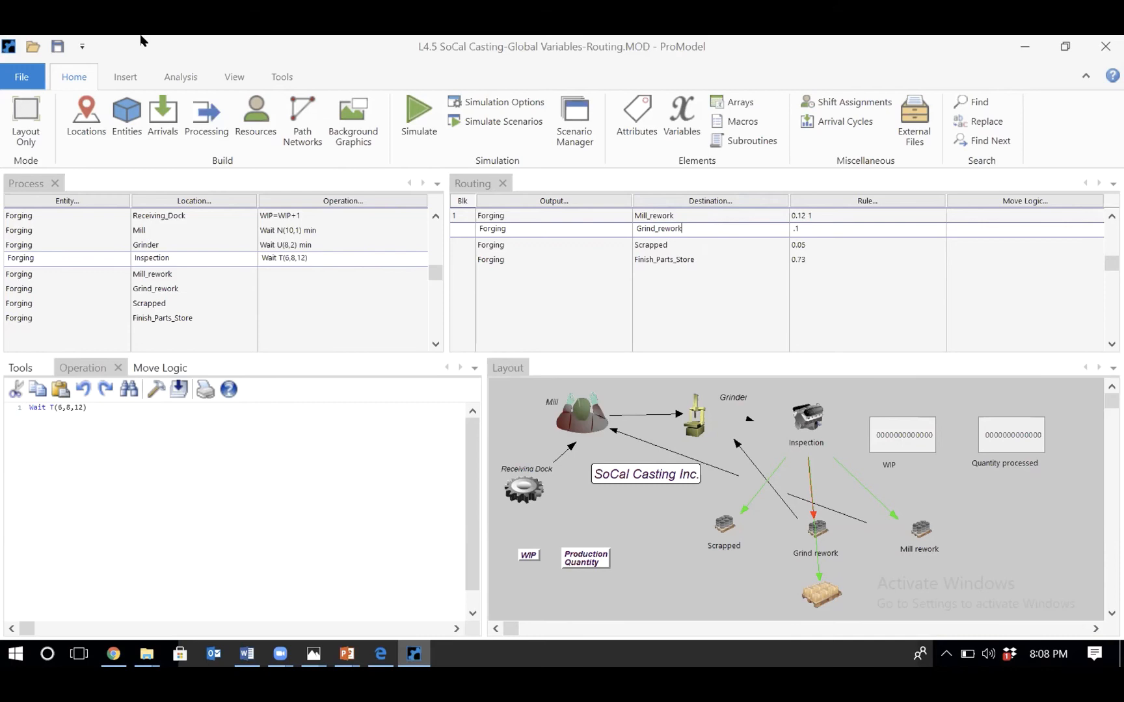
pyautogui.click(52, 41)
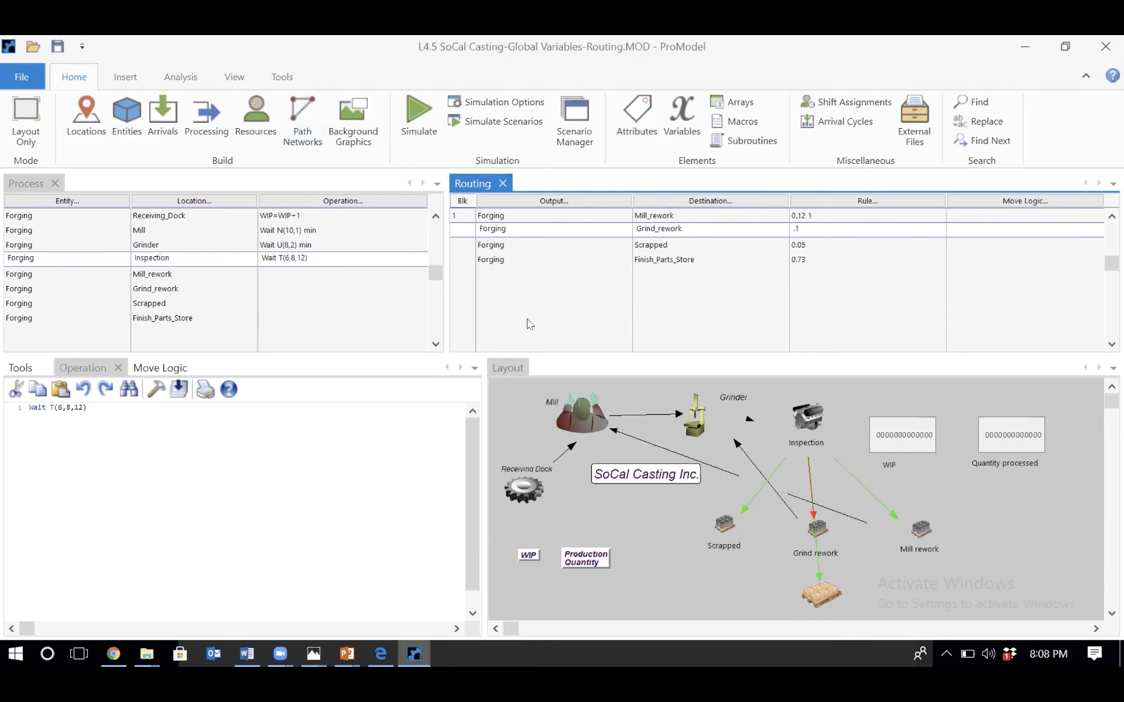
# - Set the routing rule of the Inspection record's Mill_rework line to Probability 0.12 and save the model
pyautogui.click(851, 212)
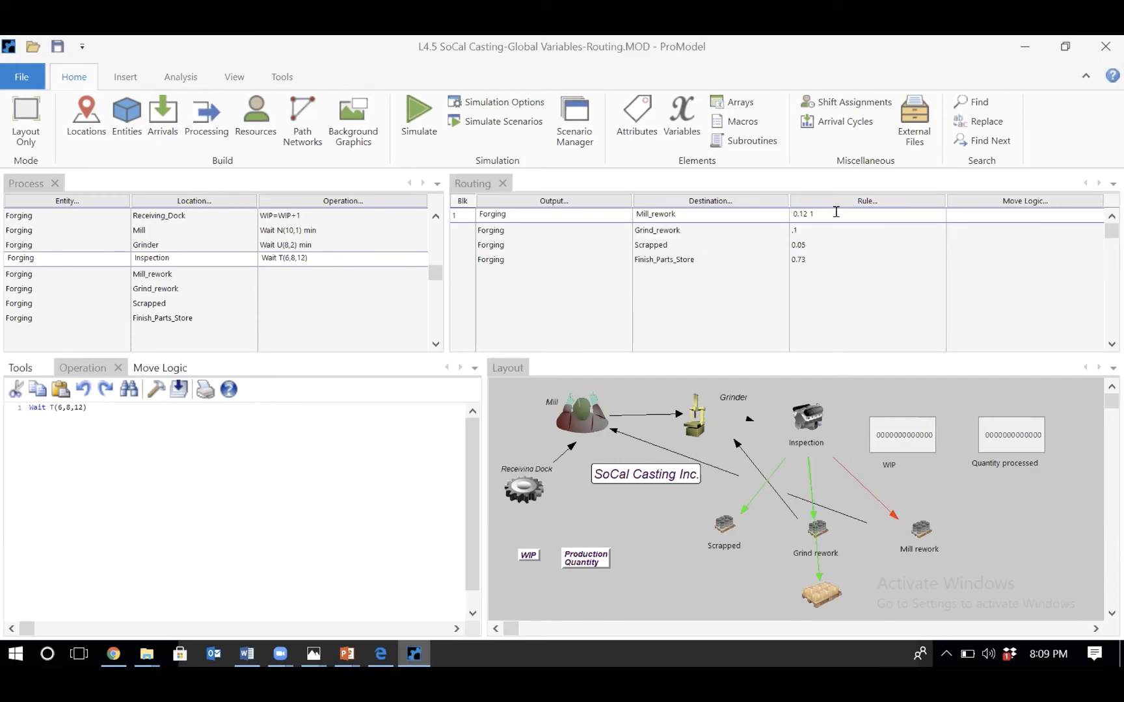
pyautogui.click(858, 202)
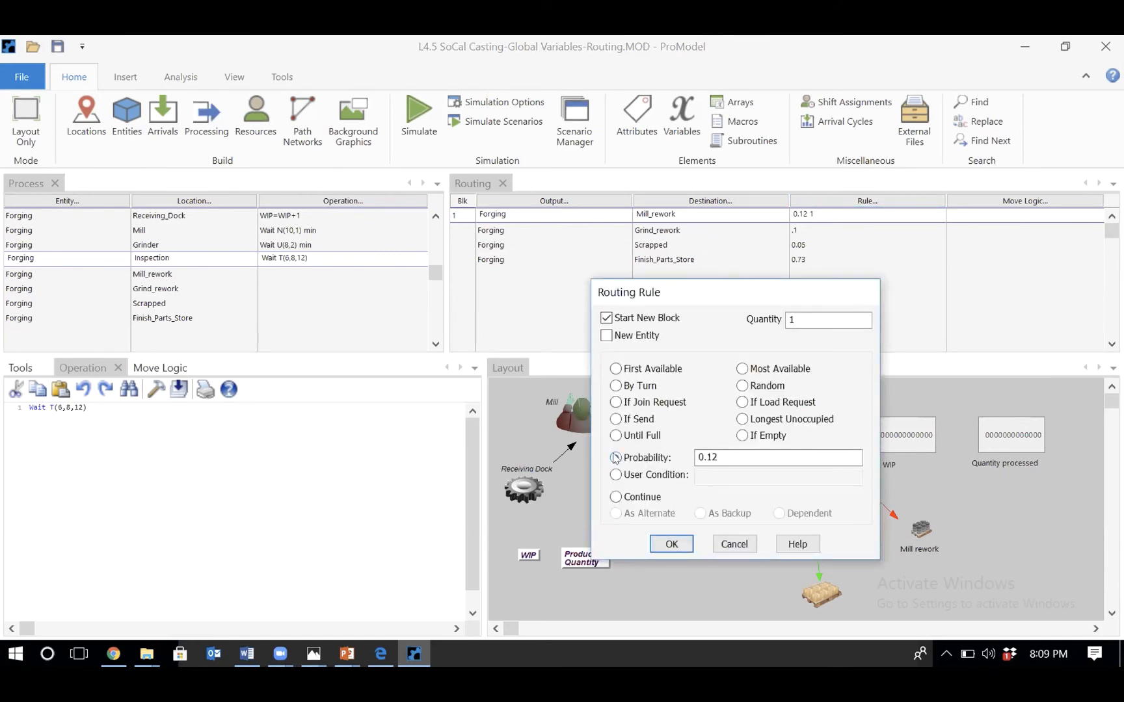
pyautogui.click(614, 456)
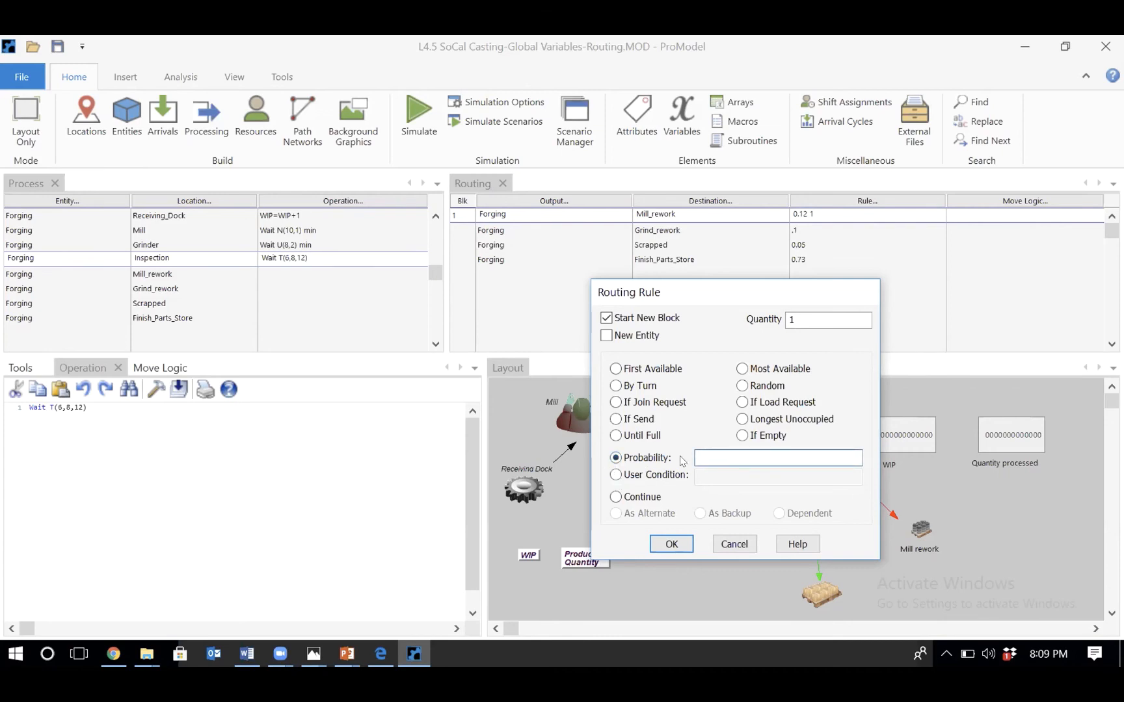
pyautogui.write('0.12')
pyautogui.click(673, 544)
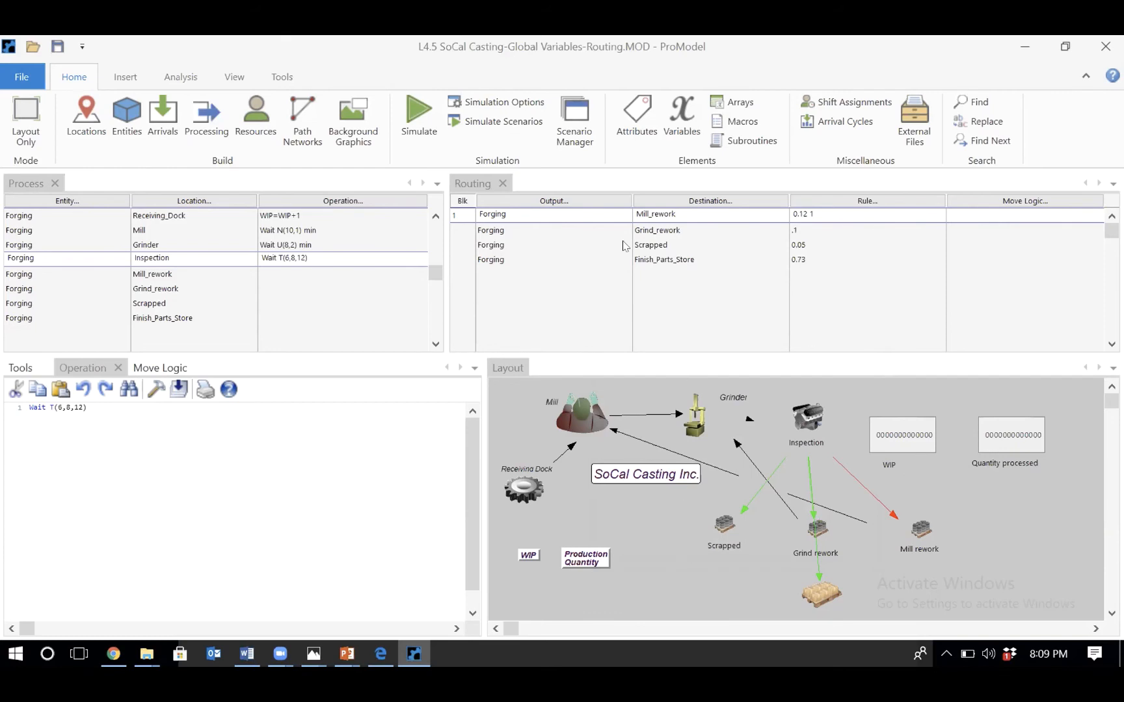
pyautogui.click(58, 46)
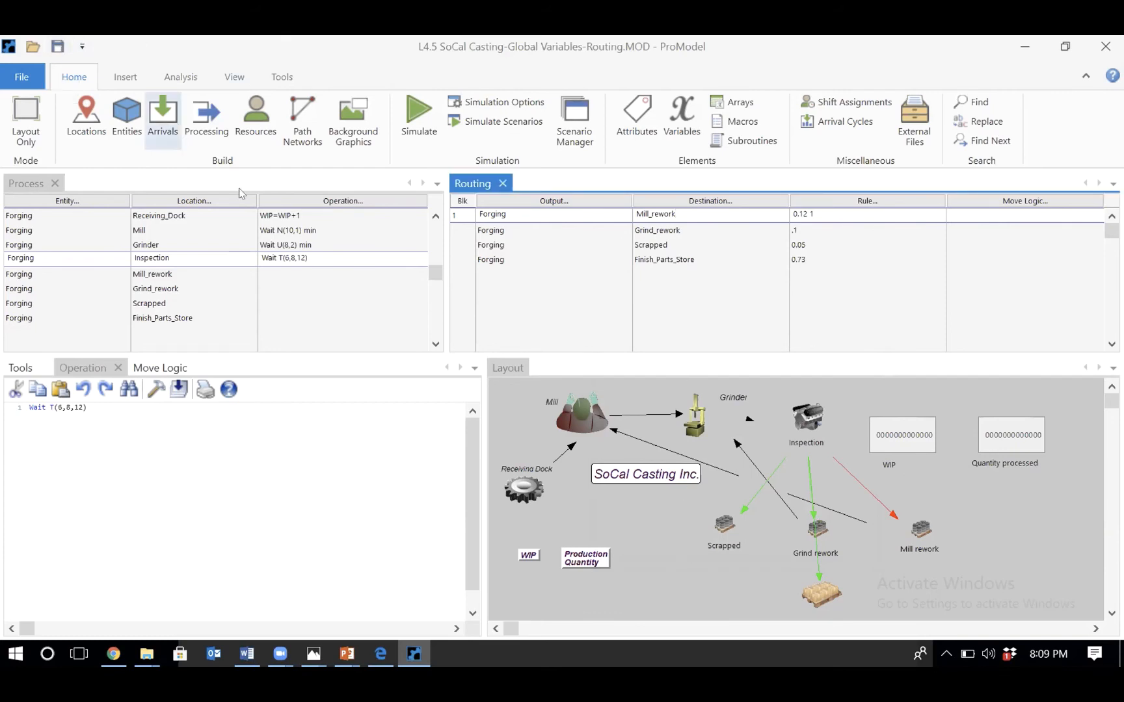
# - Run the Baseline simulation with animation switched off and open its results
pyautogui.click(478, 102)
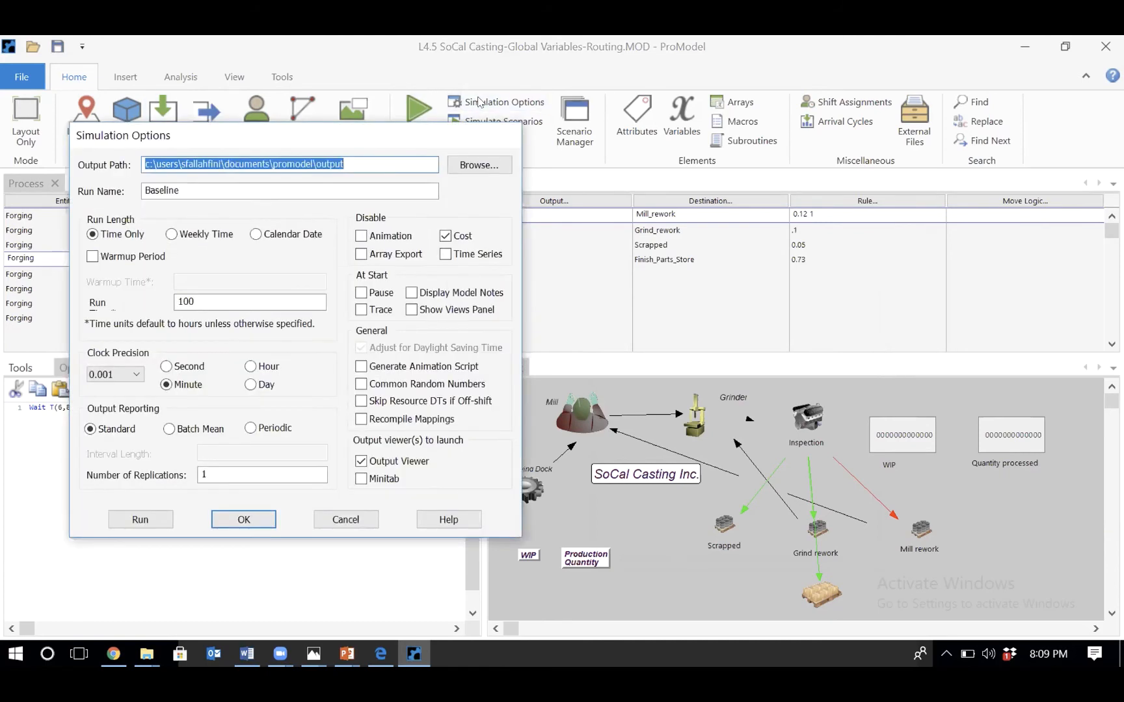
pyautogui.click(139, 520)
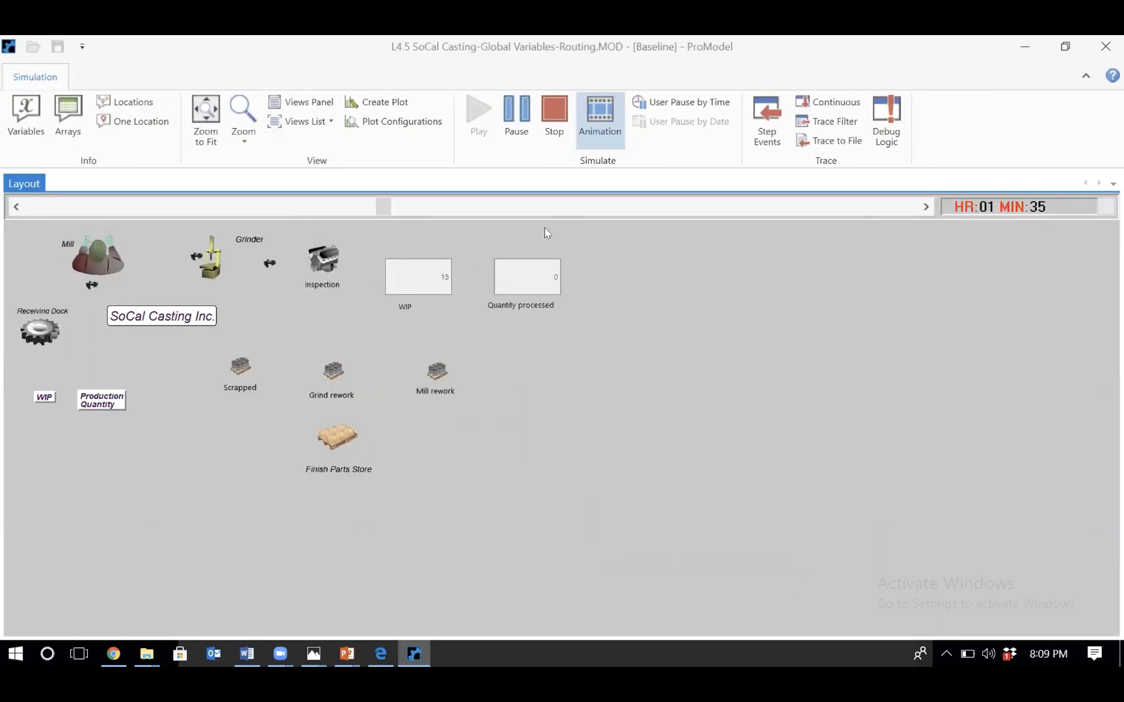
pyautogui.click(610, 103)
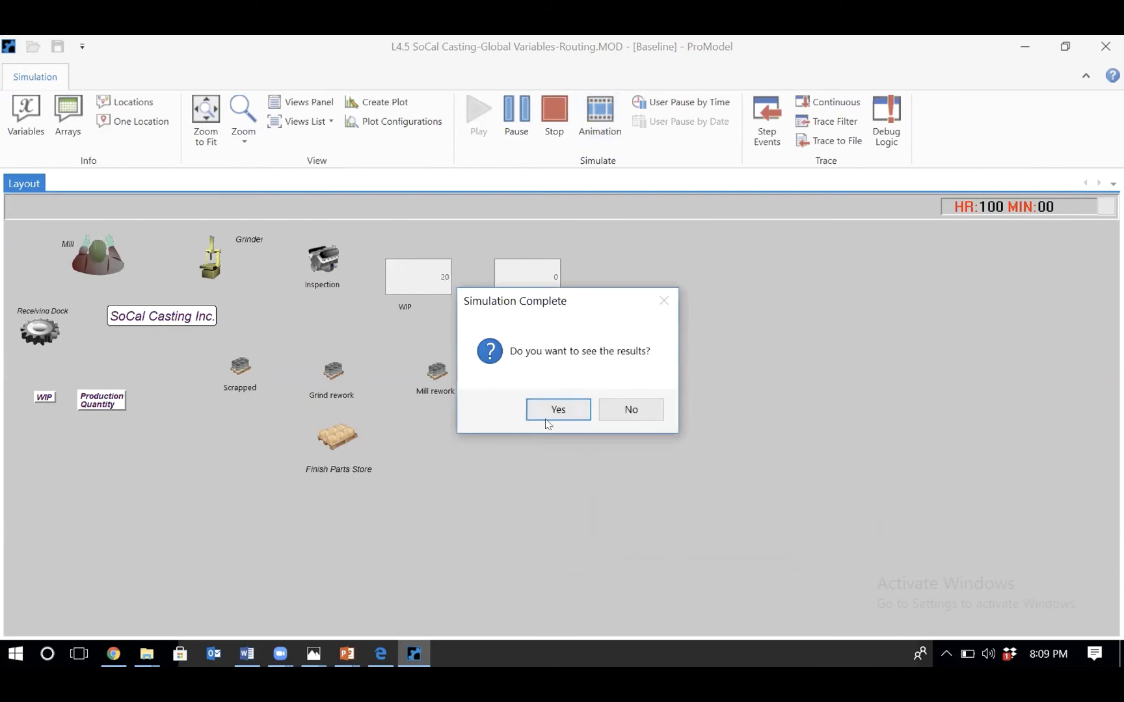
pyautogui.click(551, 414)
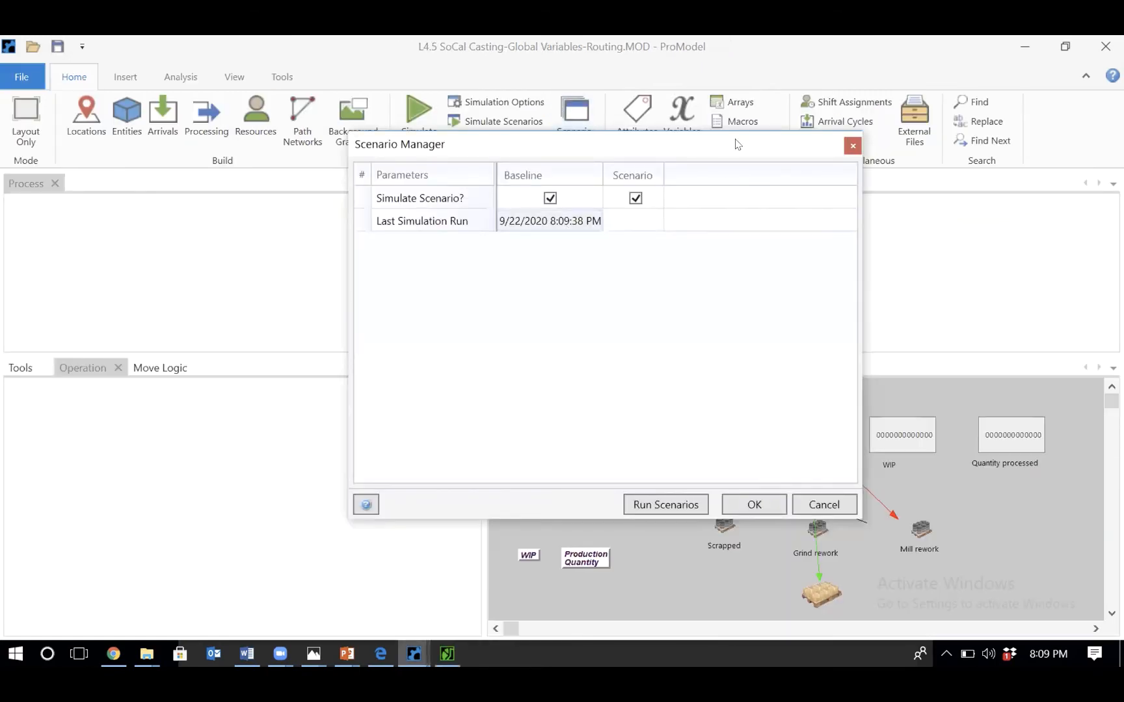
pyautogui.click(854, 146)
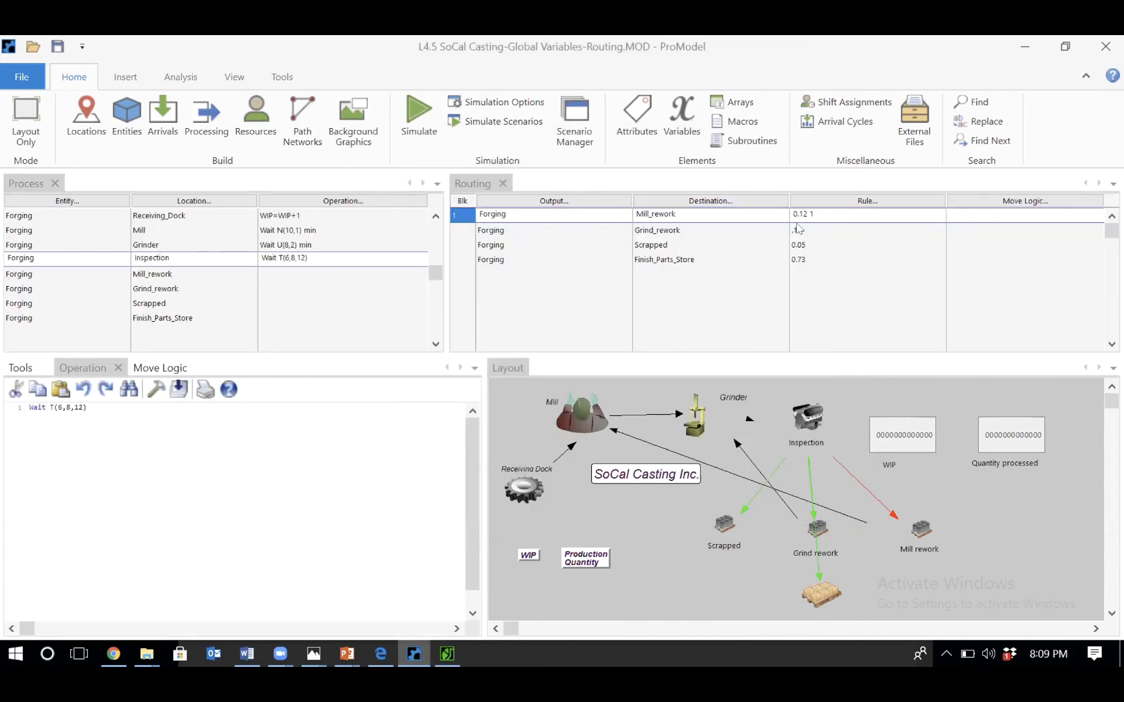
# - Copy the move logic MOVE FOR 1 MIN from the Grinder routing to the Inspection record's Mill_rework line
pyautogui.click(310, 246)
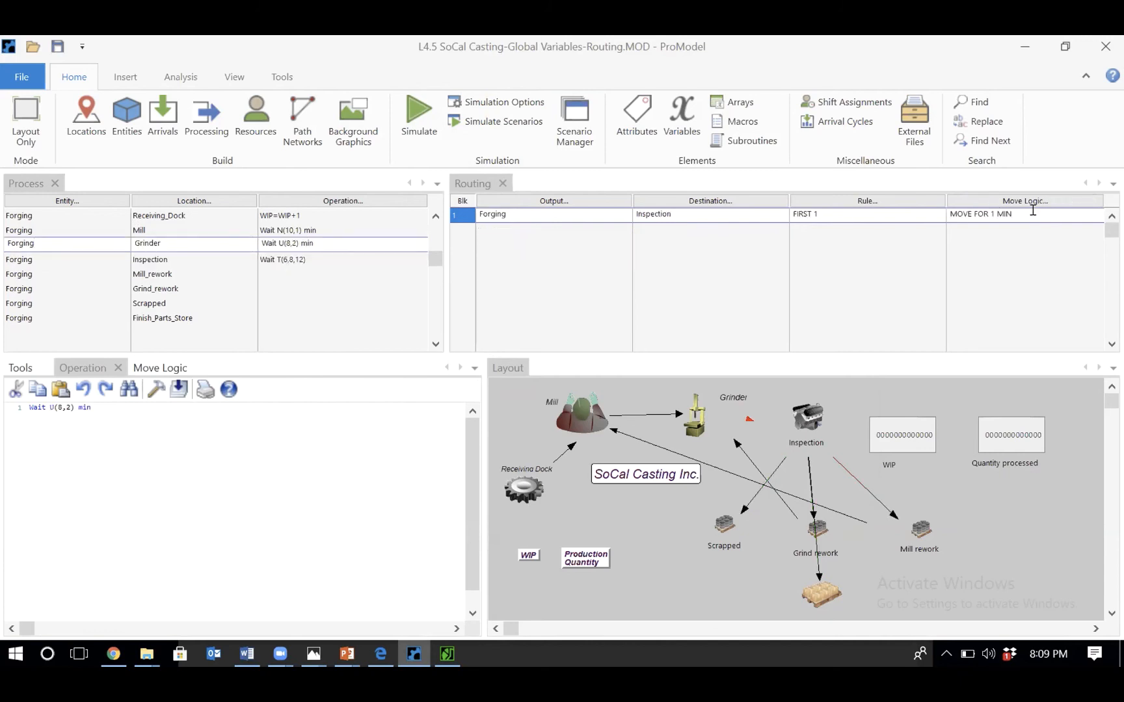
pyautogui.moveTo(1032, 210); pyautogui.dragTo(939, 211)
pyautogui.hotkey('ctrl', 'c')
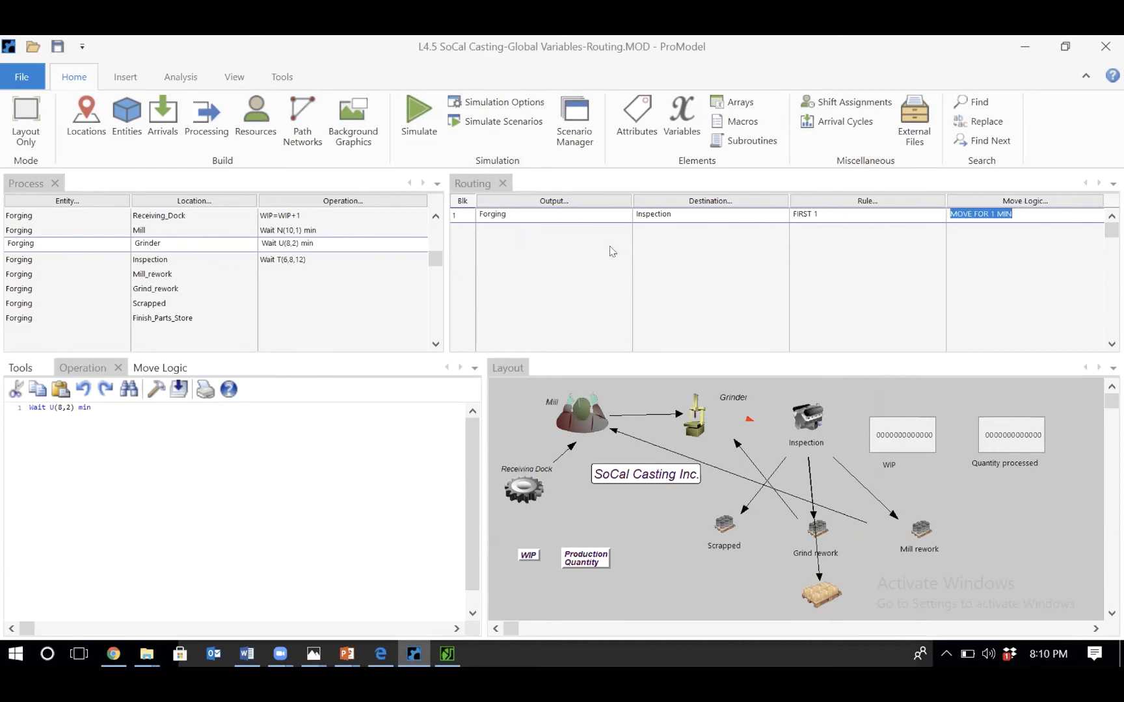
pyautogui.click(268, 263)
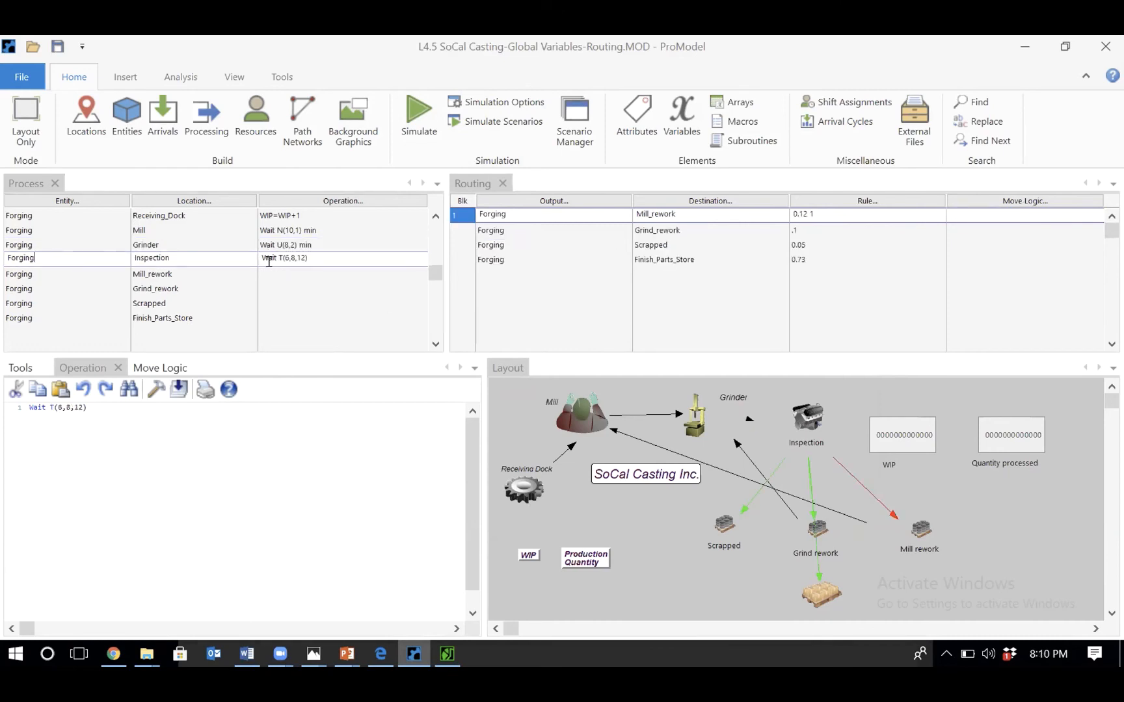
pyautogui.click(973, 211)
pyautogui.write('MOVE FOR 1 MIN')
# - Enter the move logic MOVE FOR 1 MIN for the Inspection record's Grind_rework, Scrapped and Finish_Parts_Store routing lines
pyautogui.click(967, 229)
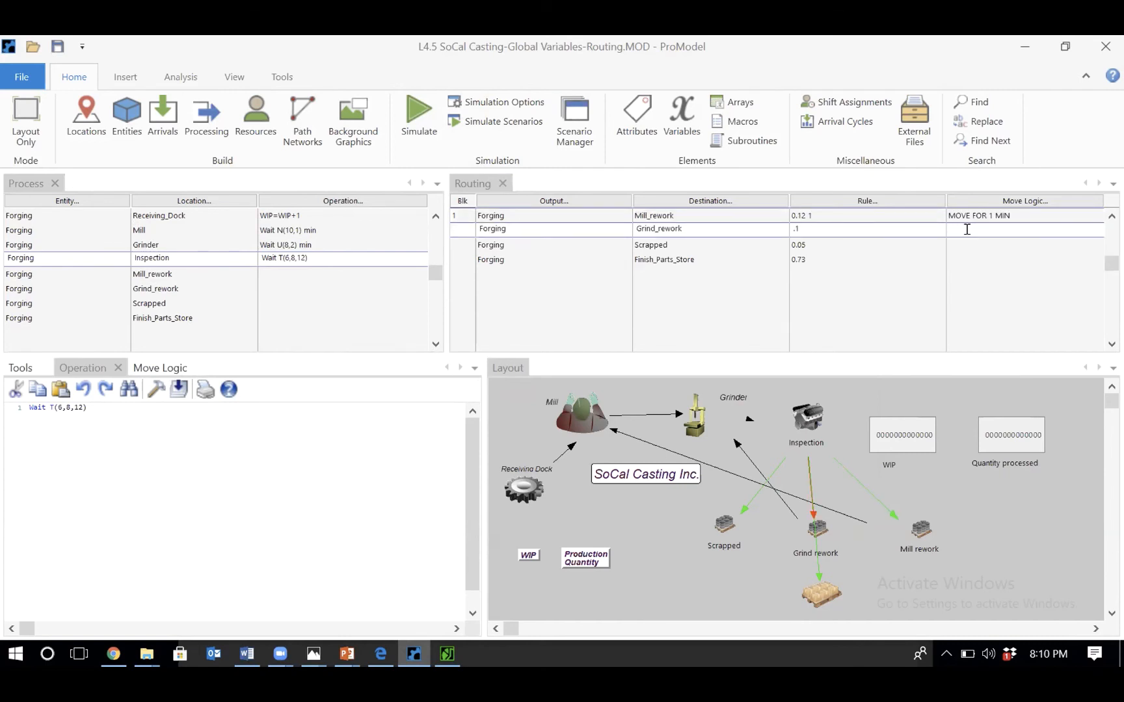
pyautogui.hotkey('ctrl', 'v')
pyautogui.click(964, 243)
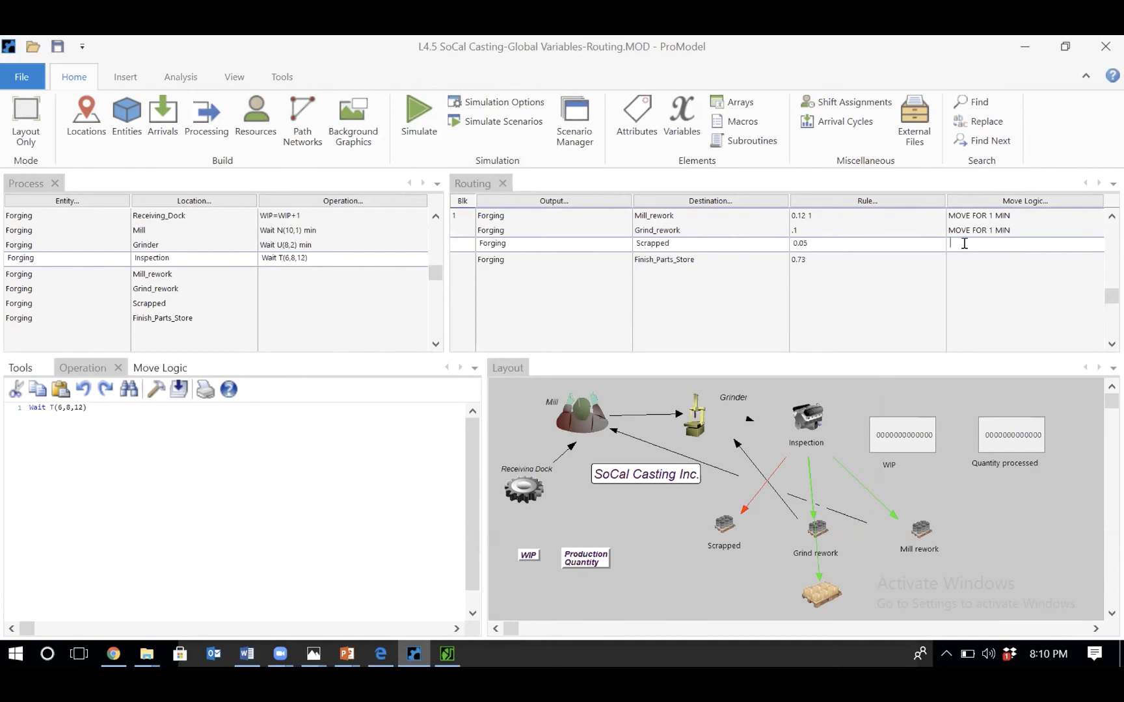
pyautogui.hotkey('ctrl', 'v')
pyautogui.click(962, 258)
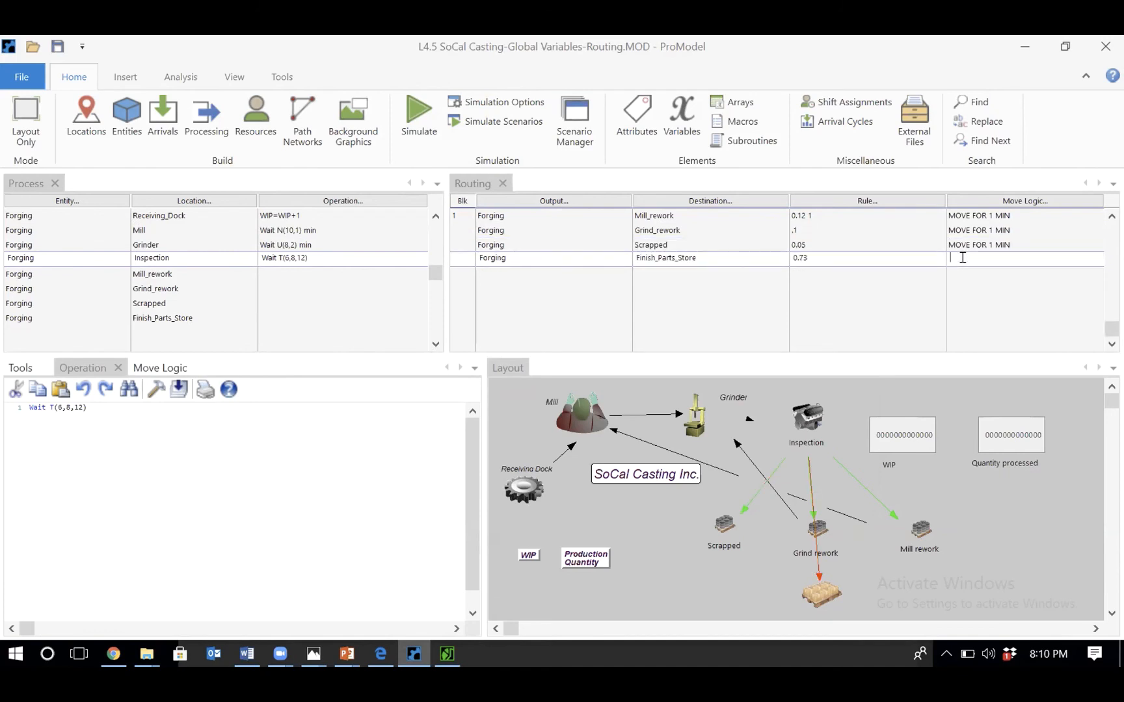
pyautogui.hotkey('ctrl', 'v')
# - Examine the destinations and move logic of the Inspection, rework, Scrapped and Finish_Parts_Store records
pyautogui.click(195, 271)
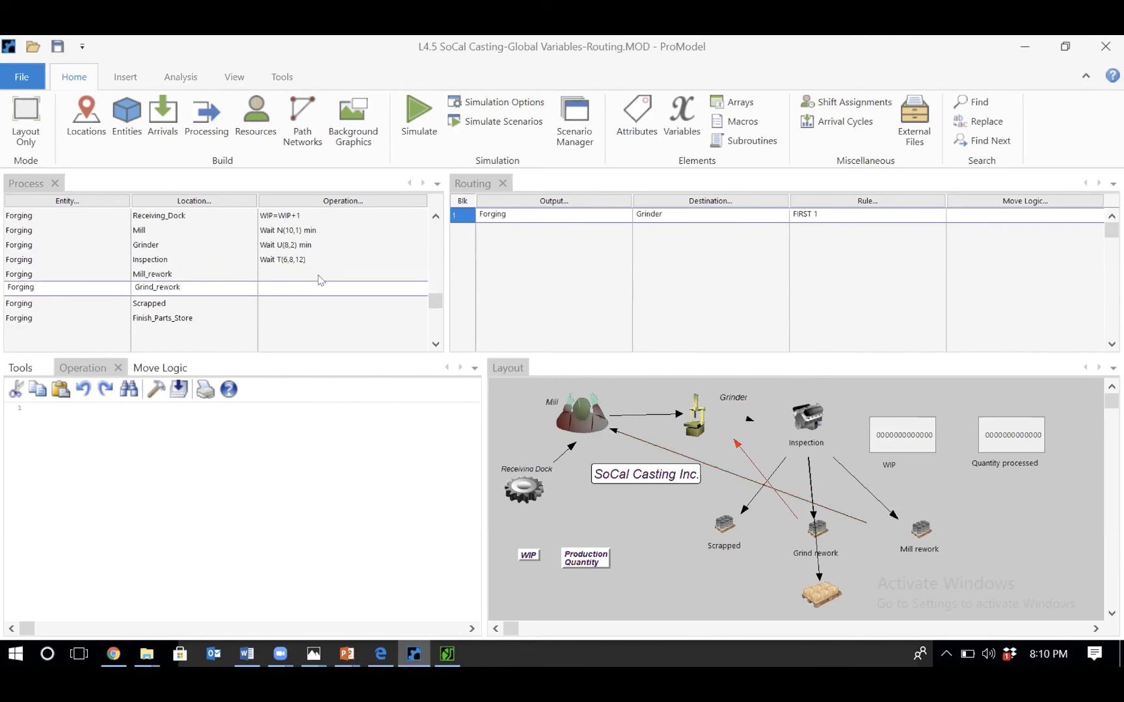
pyautogui.click(216, 303)
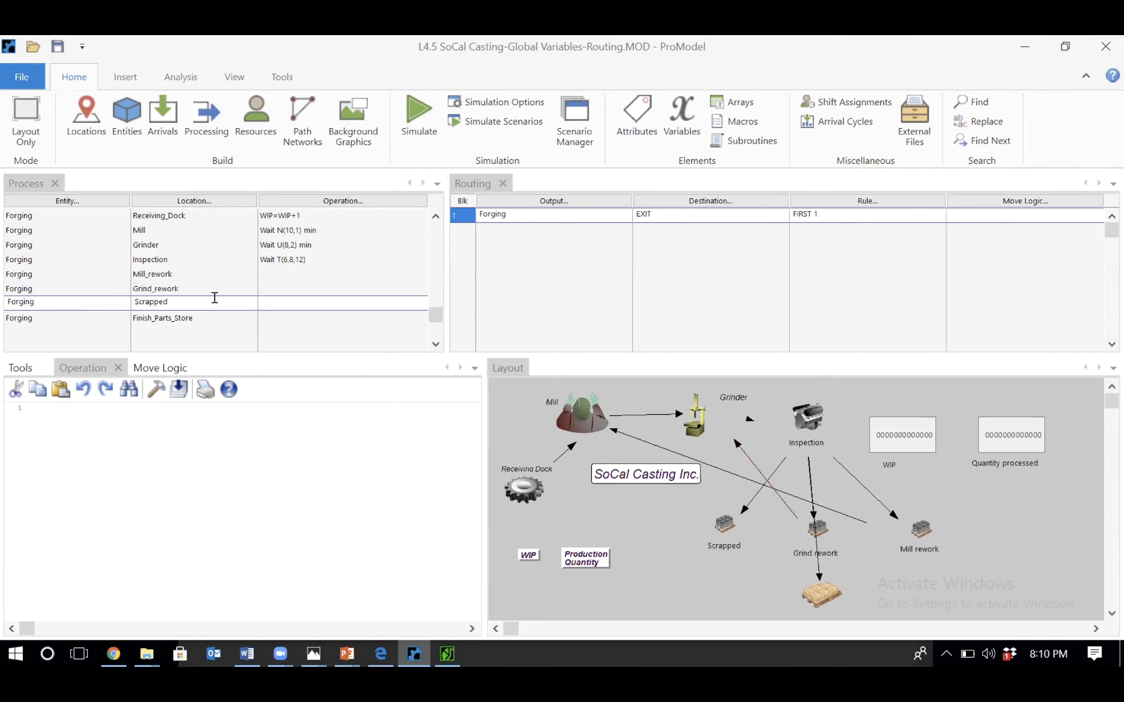
pyautogui.click(210, 317)
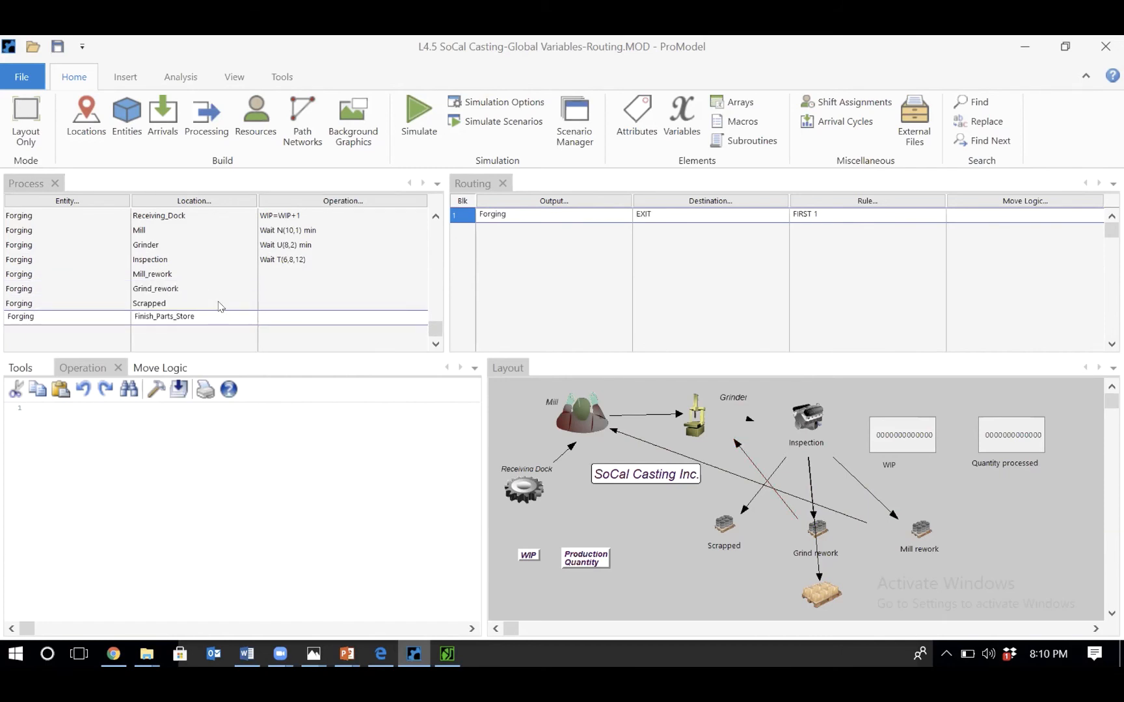
pyautogui.click(217, 303)
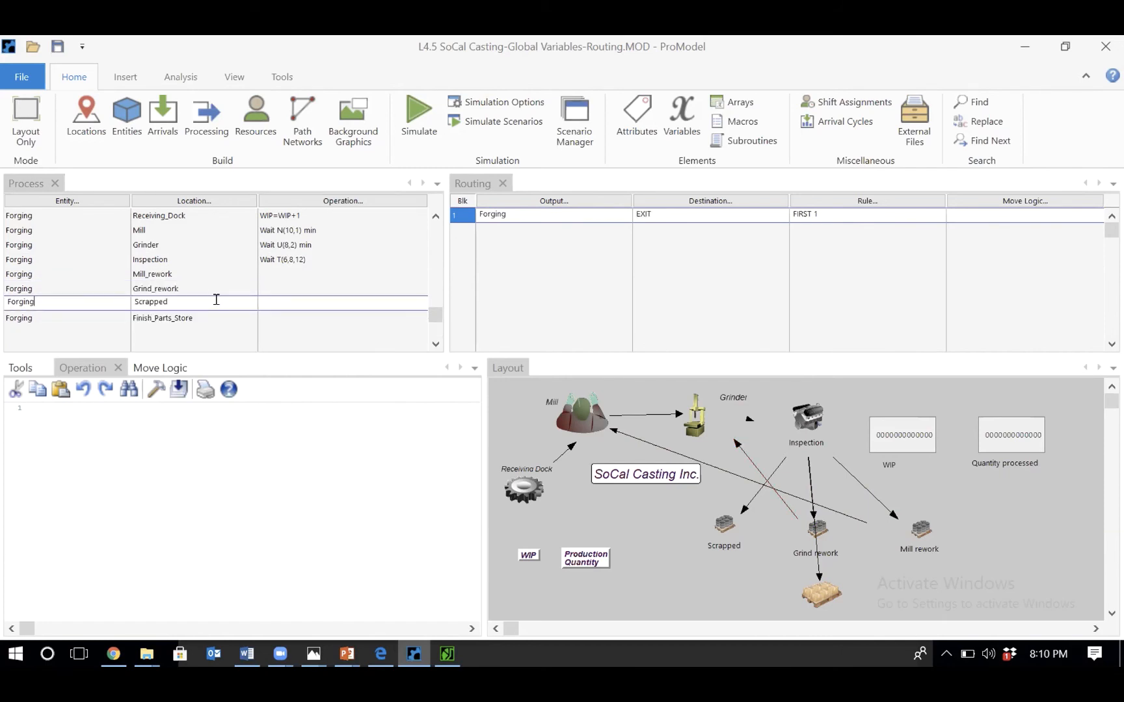
pyautogui.click(191, 255)
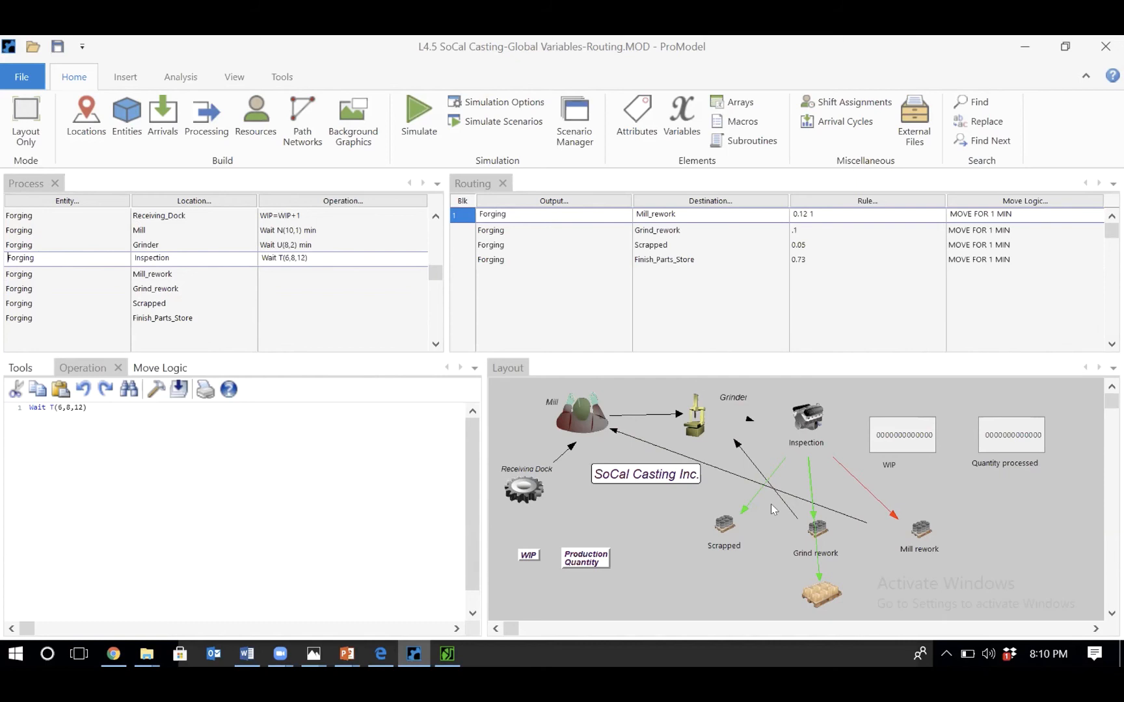
pyautogui.click(207, 275)
pyautogui.click(216, 259)
pyautogui.click(221, 275)
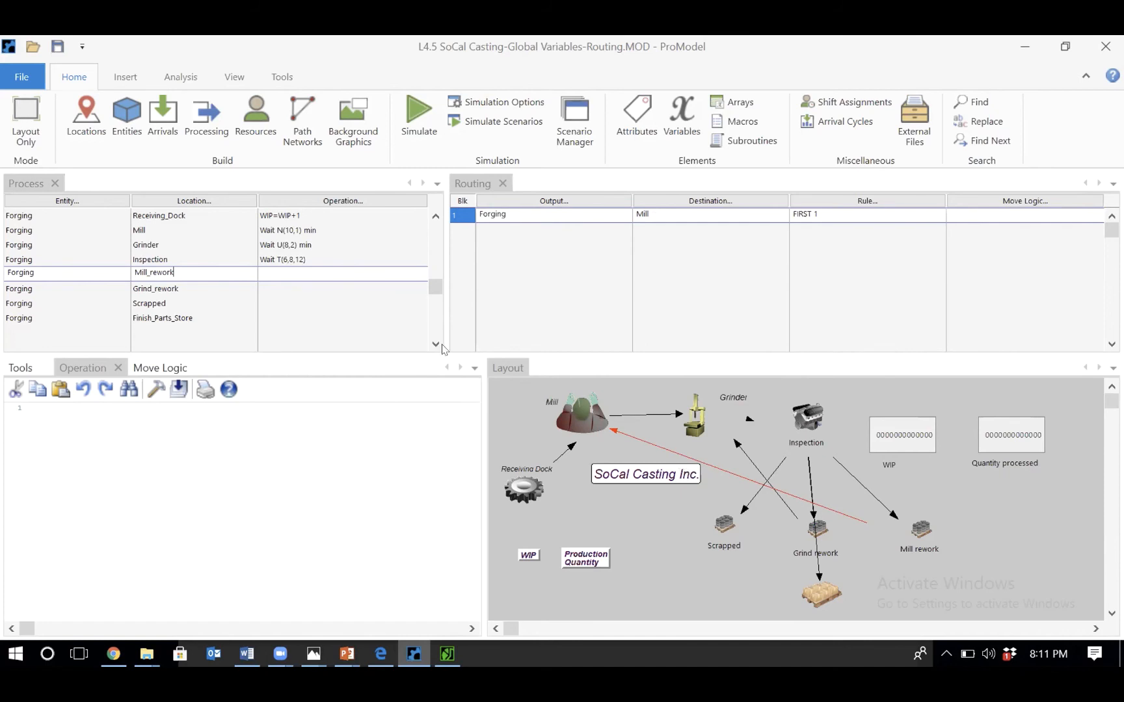
pyautogui.click(256, 316)
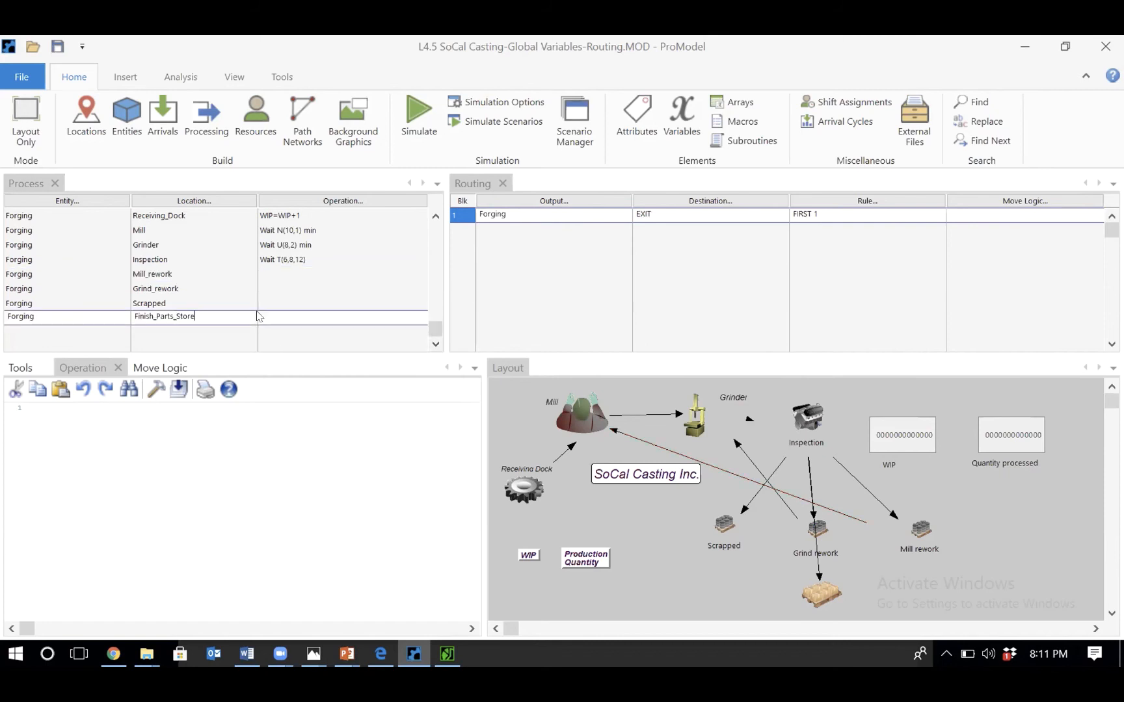
# - Enter the operation logic WIP=WIP-1 for Forging at the Finish_Parts_Store location
pyautogui.click(312, 209)
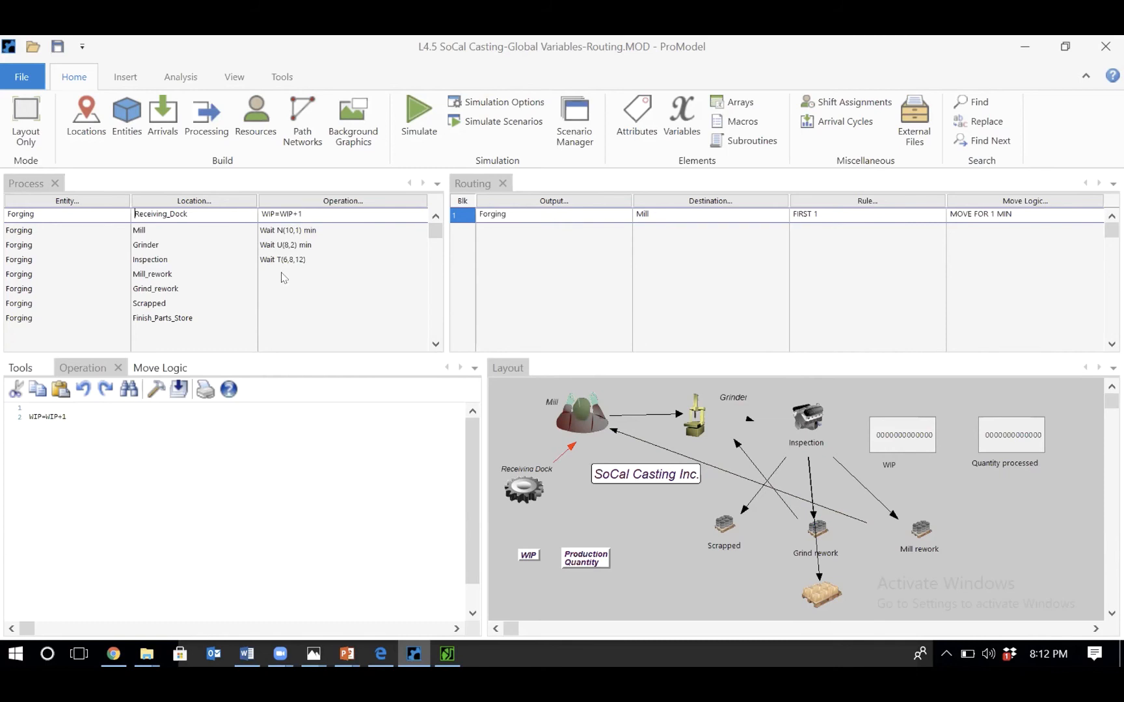
pyautogui.click(275, 315)
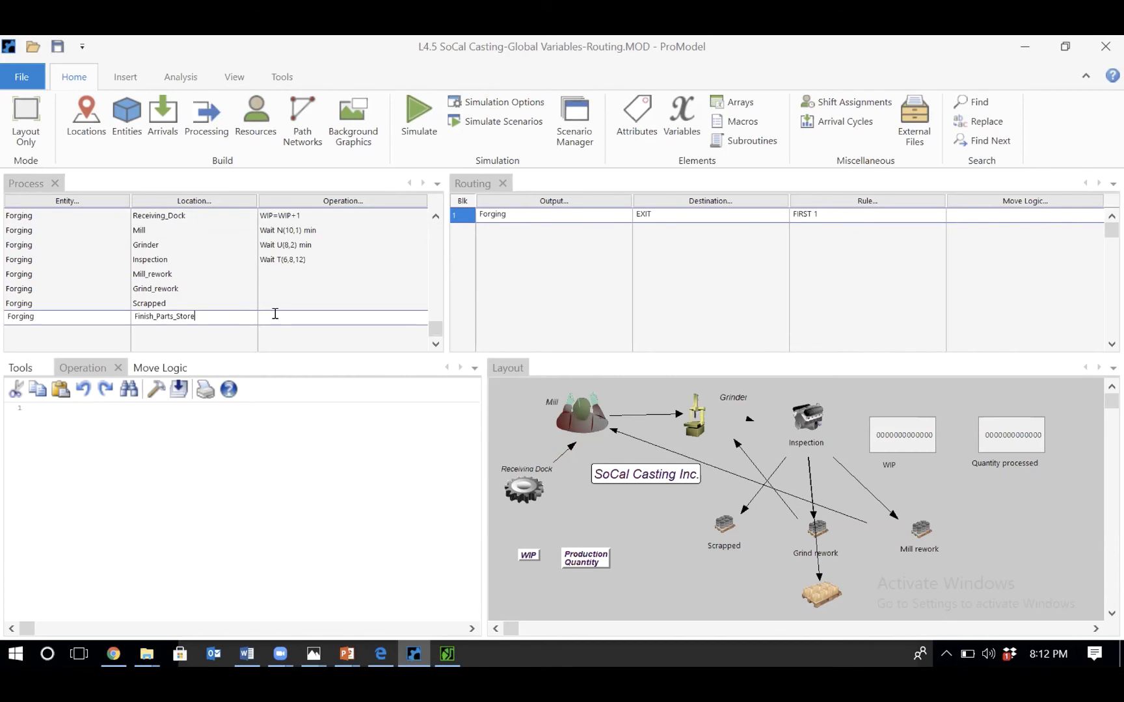
pyautogui.click(275, 315)
pyautogui.click(290, 286)
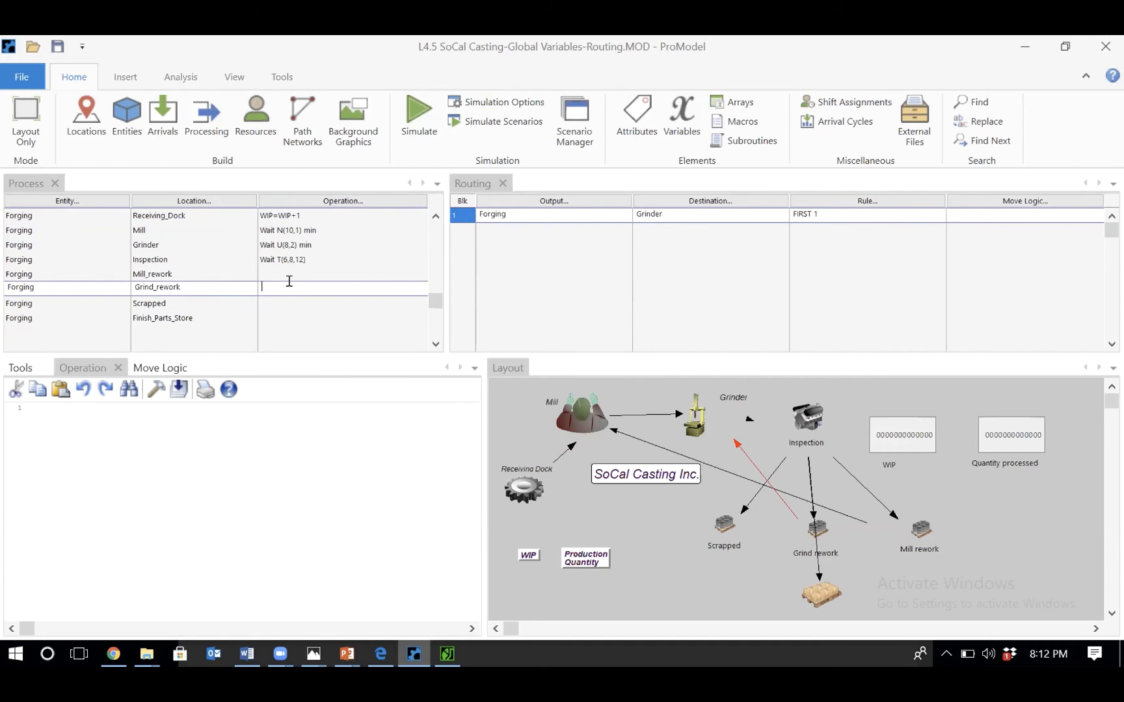
pyautogui.click(275, 317)
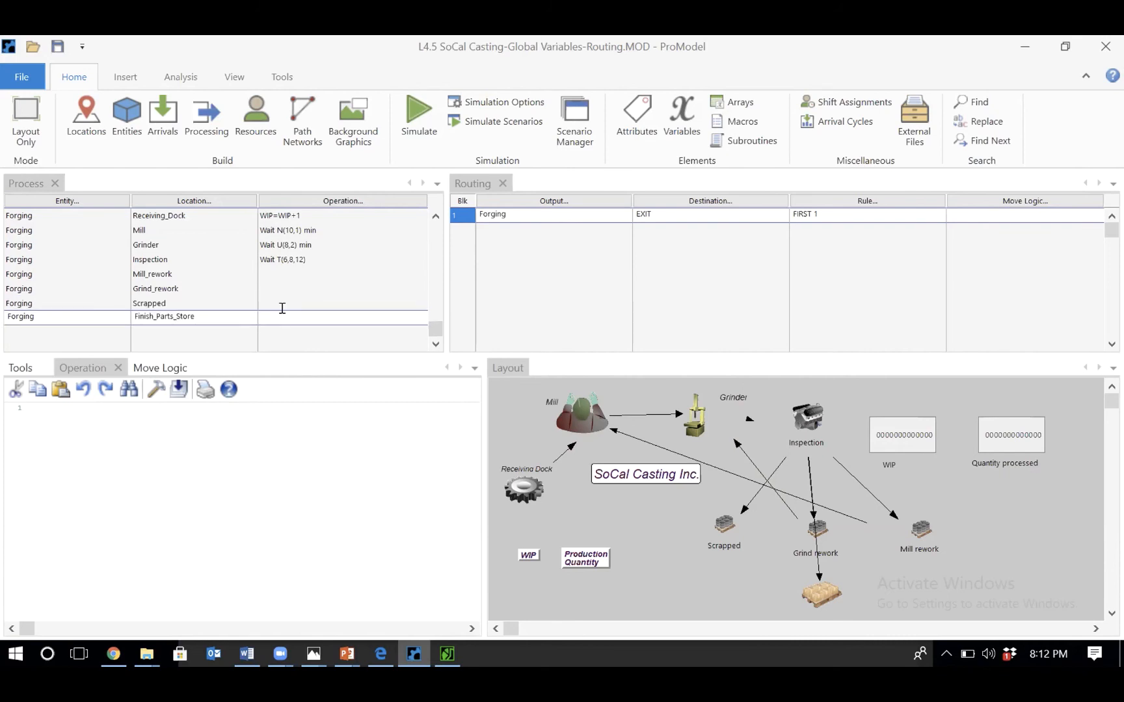
pyautogui.write('WIP=WIP-1')
# - Copy the WIP=WIP-1 operation statement from Finish_Parts_Store to the Scrapped record
pyautogui.hotkey('ctrl', 'a')
pyautogui.hotkey('ctrl', 'c')
pyautogui.click(279, 300)
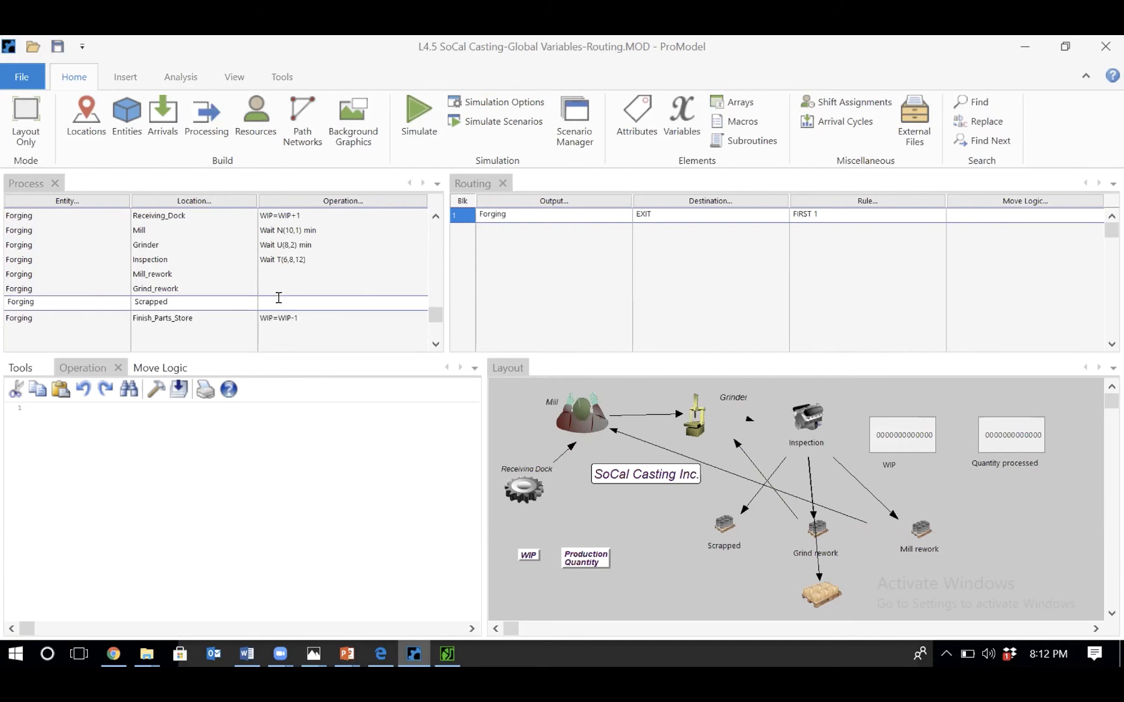
pyautogui.hotkey('ctrl', 'v')
# - Add the statement Inc Quantity_Processed to the Finish_Parts_Store operation logic, with blank lines above WIP=WIP-1 and between both statements
pyautogui.click(317, 318)
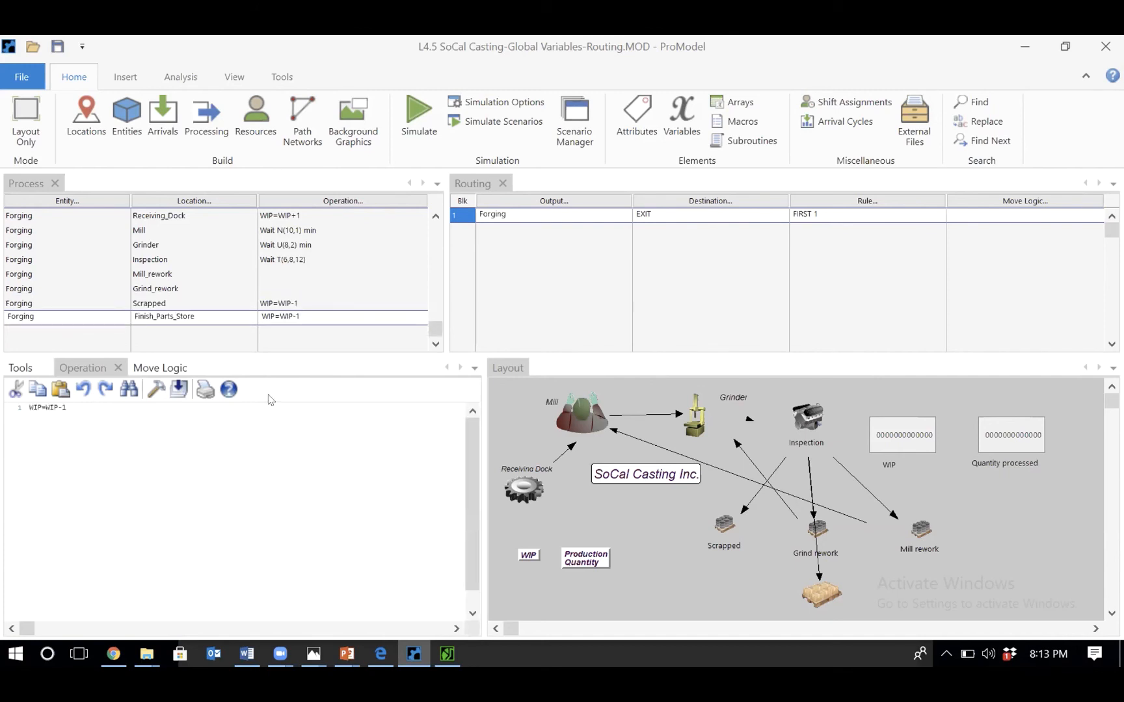
pyautogui.click(261, 429)
pyautogui.write('I')
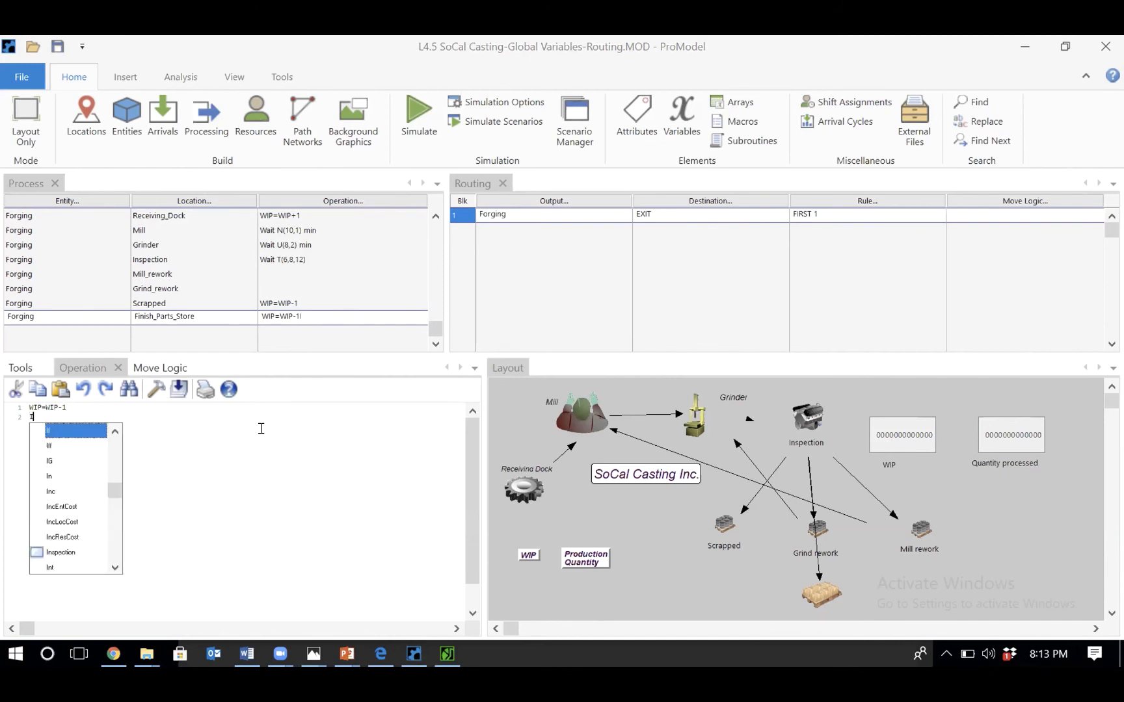
pyautogui.write('nc q')
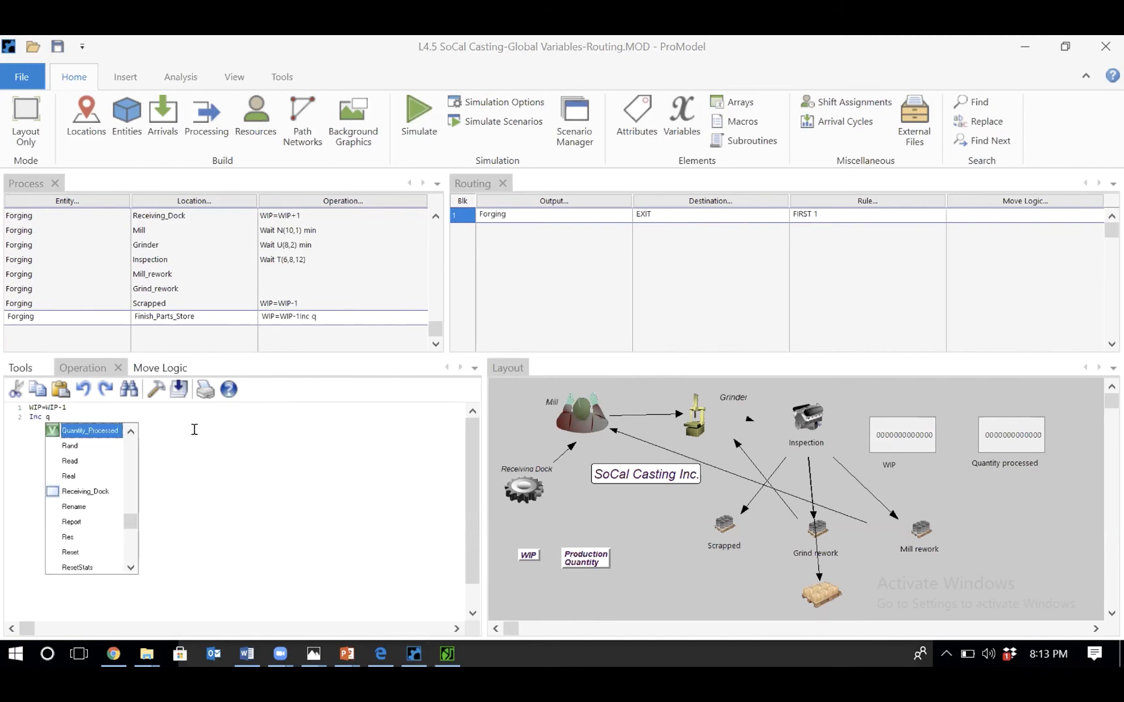
pyautogui.doubleClick(91, 430)
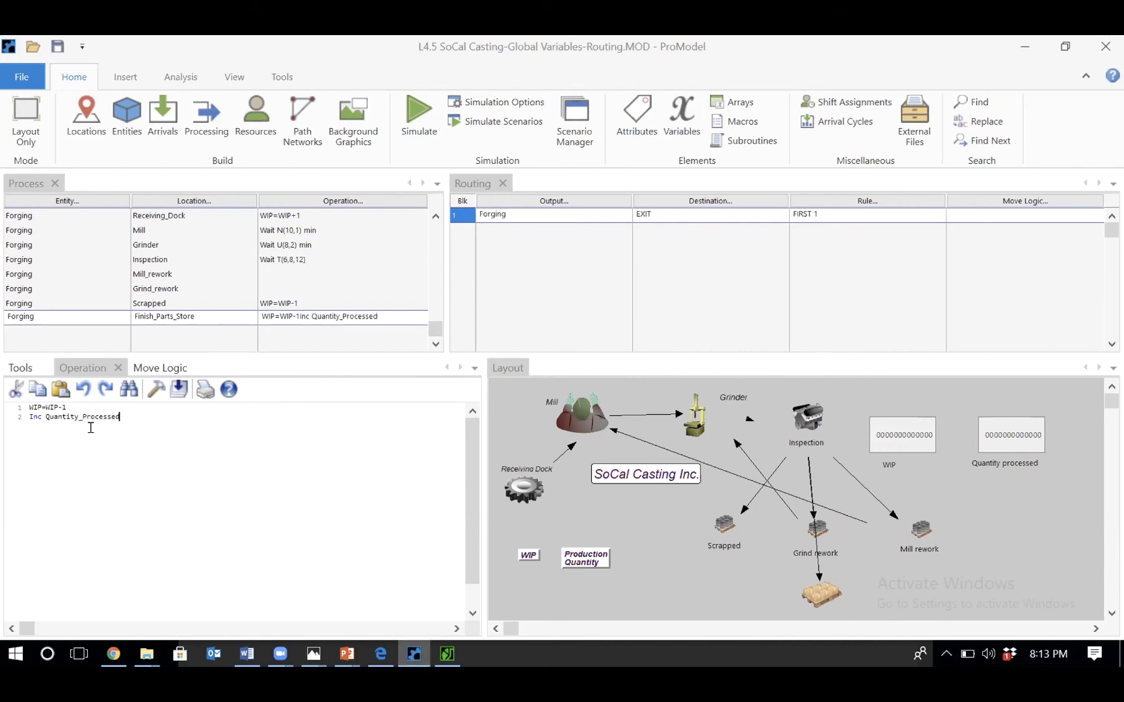
pyautogui.click(28, 407)
pyautogui.press('Return')
pyautogui.click(66, 416)
pyautogui.press('Return')
pyautogui.click(138, 469)
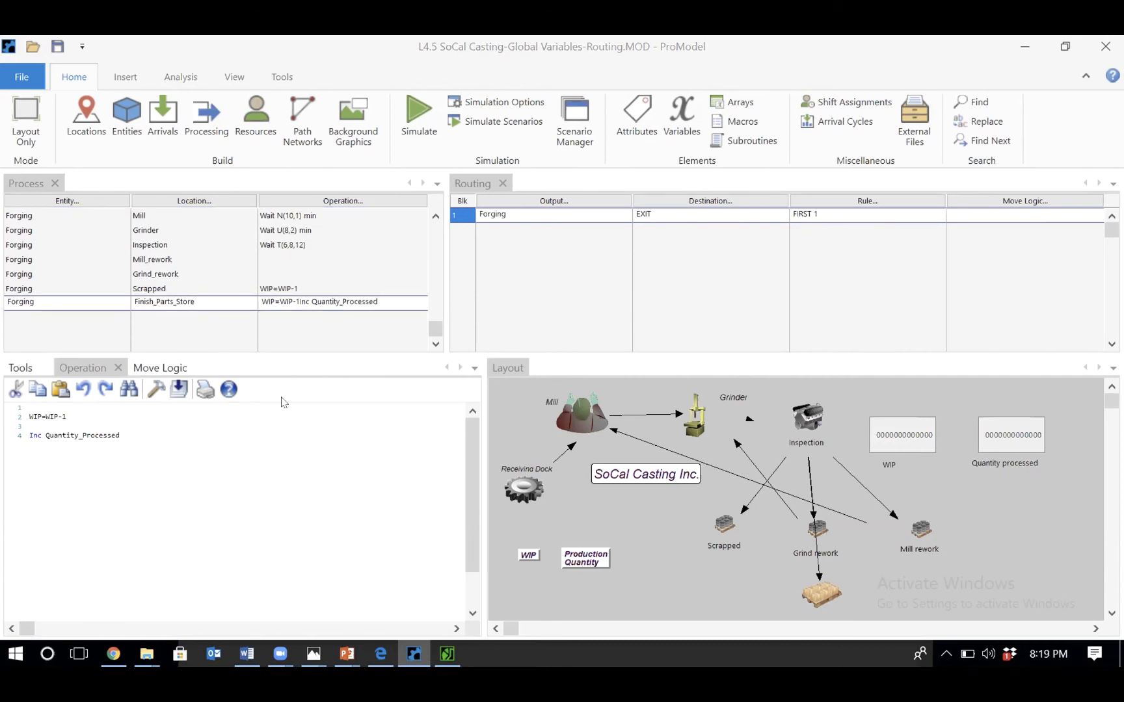
# - Enter the operation statement Mill_rework_var=Mill_rework_var-1 for the Mill_rework record, below a blank first line
pyautogui.click(285, 255)
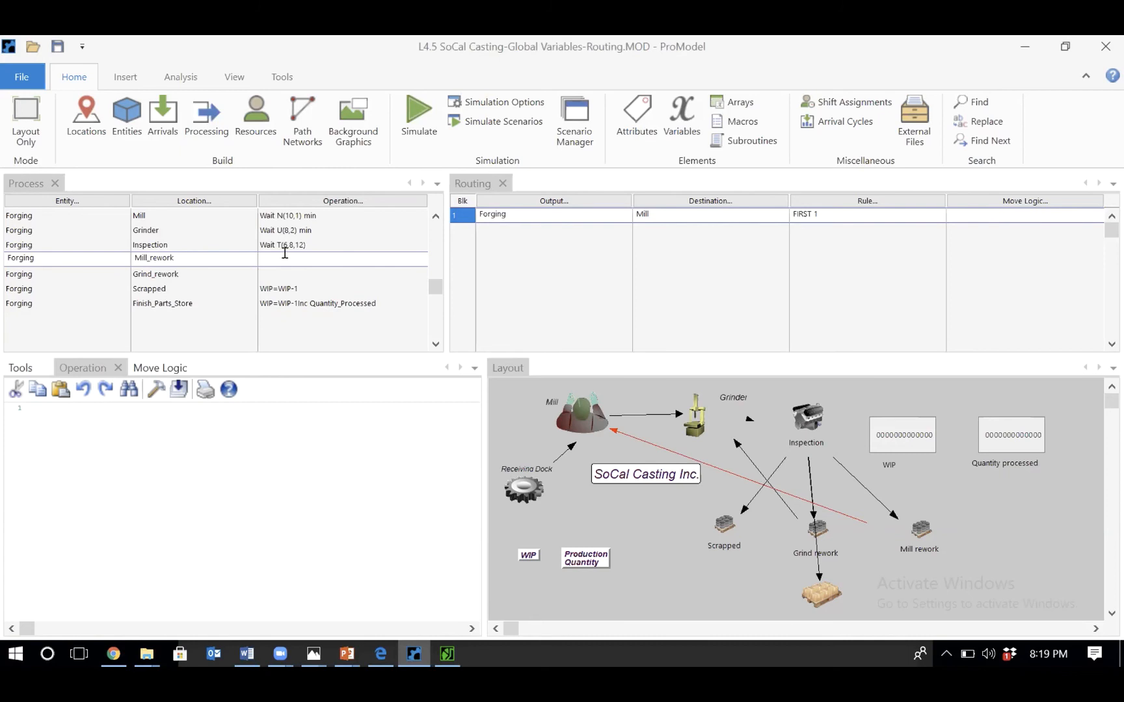
pyautogui.click(296, 274)
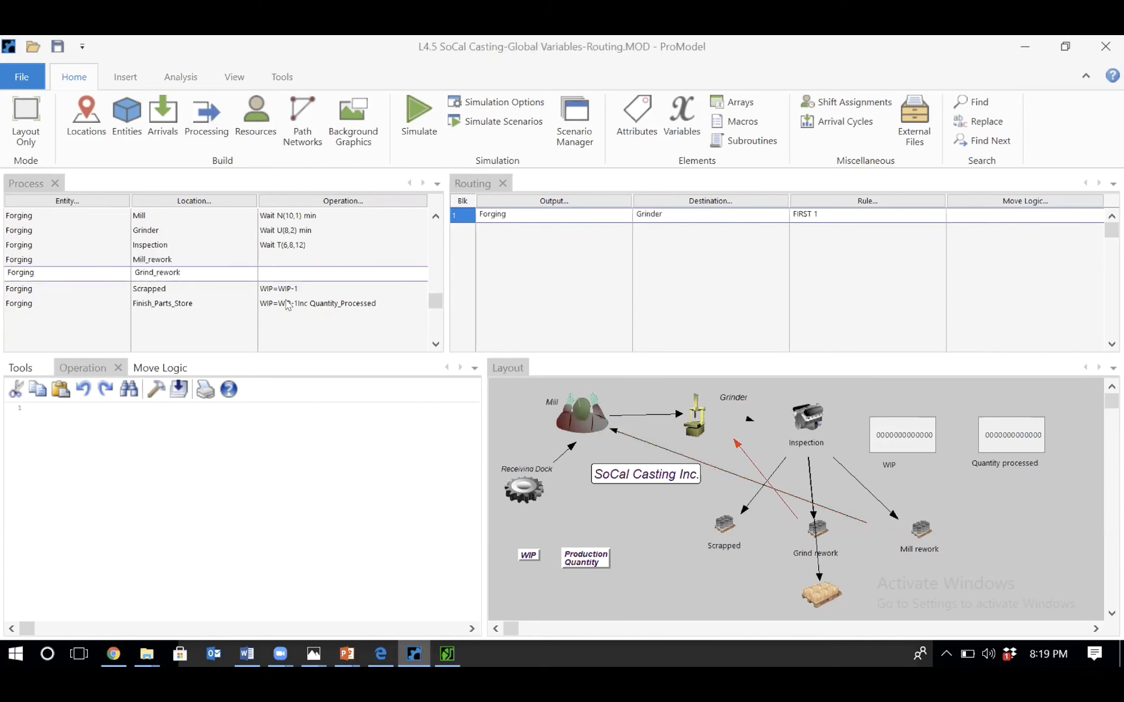
pyautogui.click(286, 303)
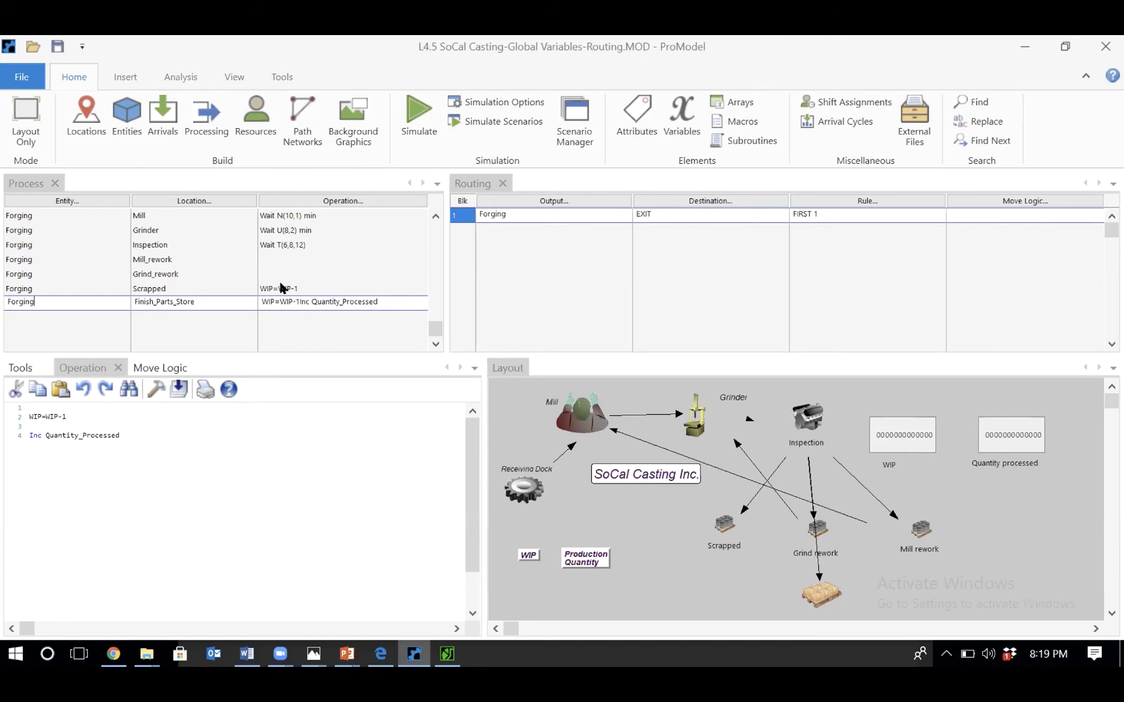
pyautogui.click(275, 260)
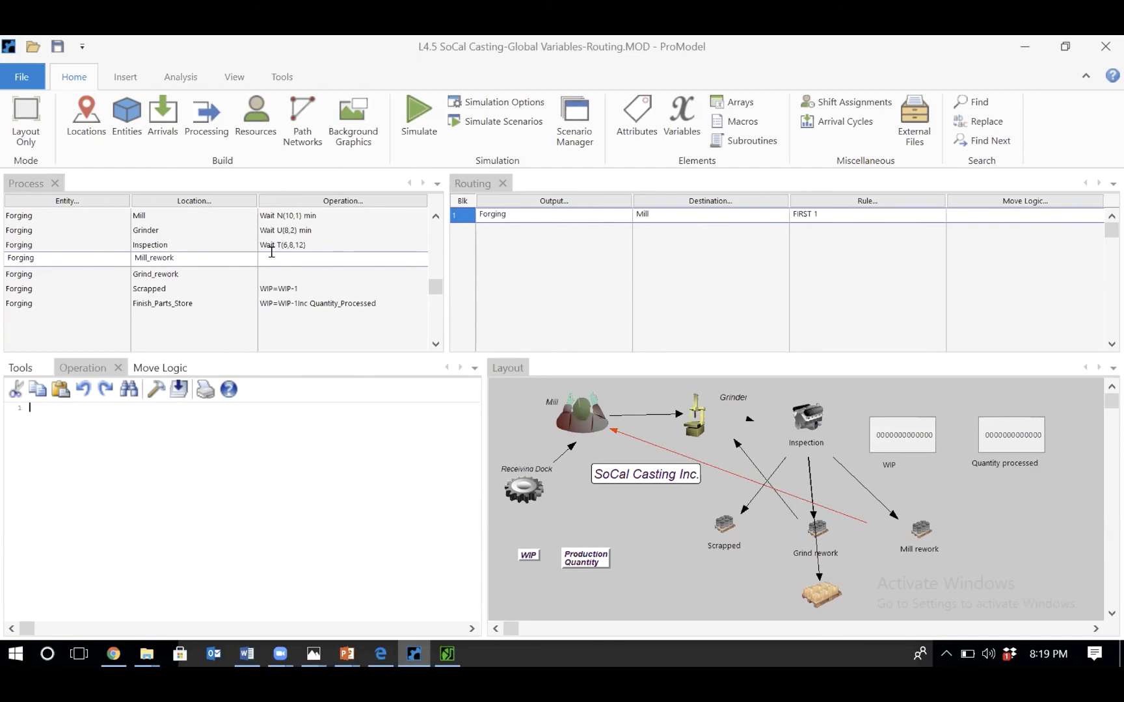
pyautogui.click(272, 252)
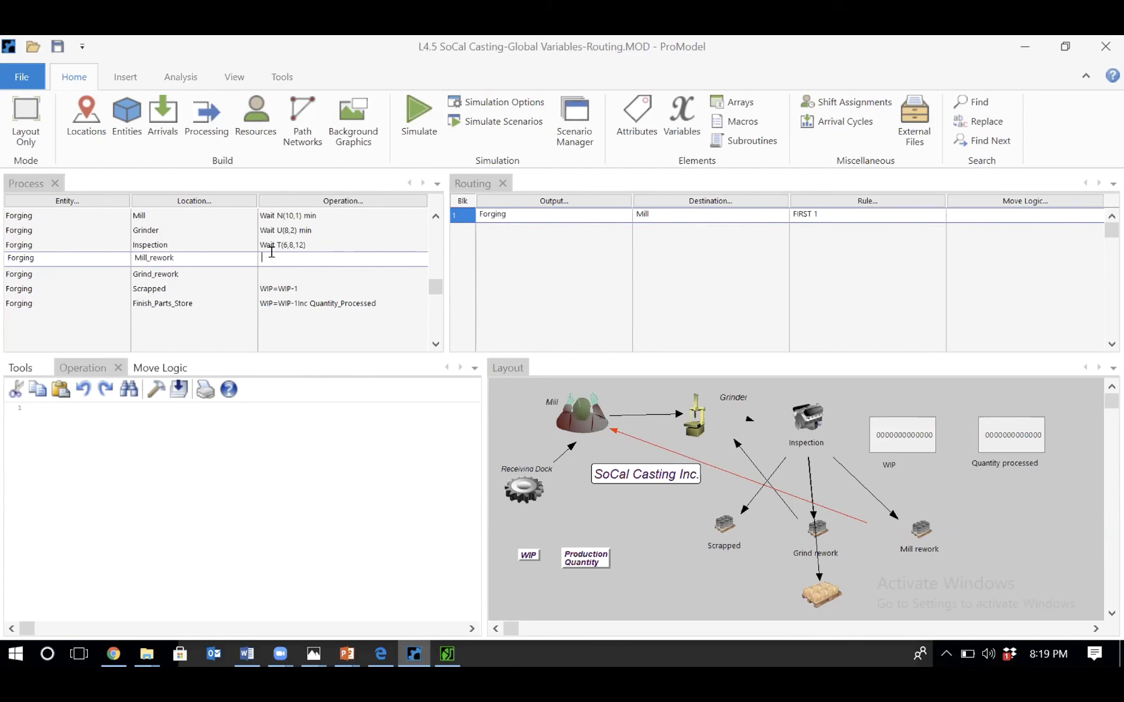
pyautogui.click(150, 431)
pyautogui.press('Return')
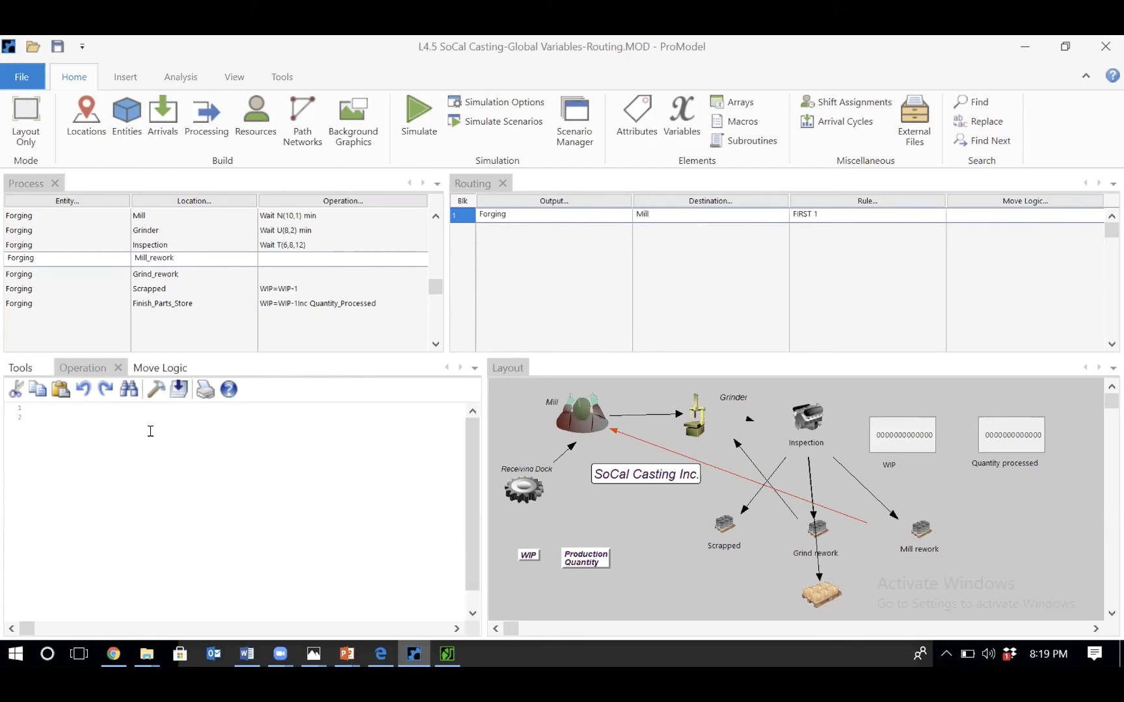
pyautogui.write('M')
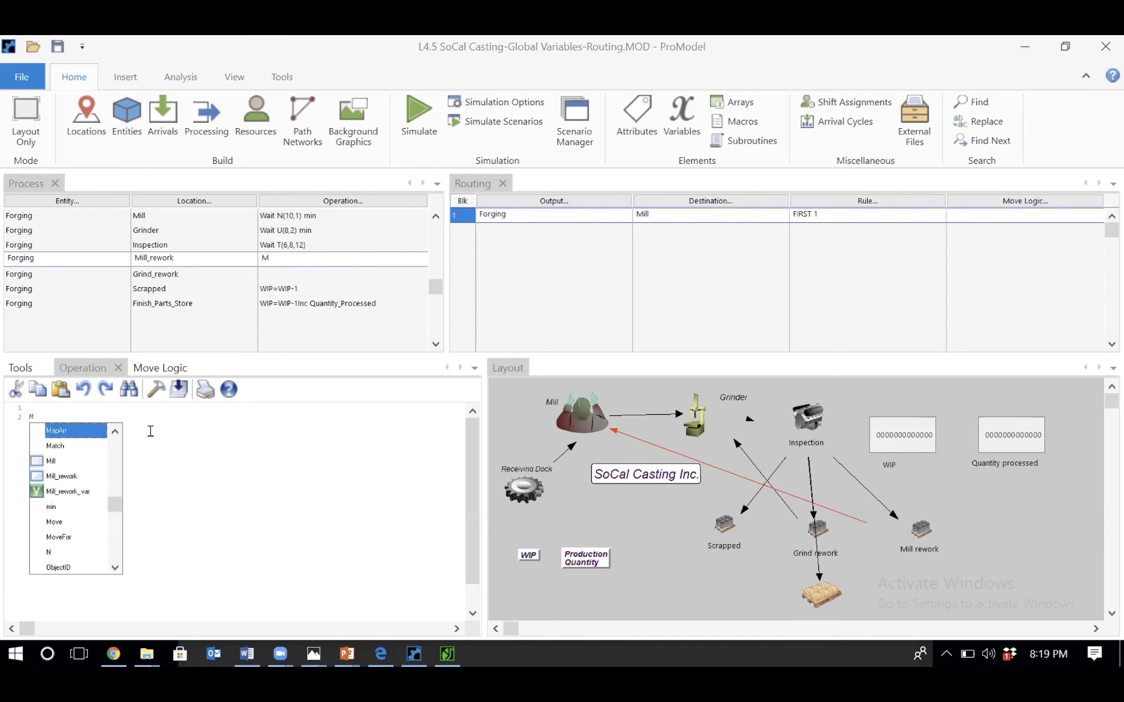
pyautogui.click(79, 492)
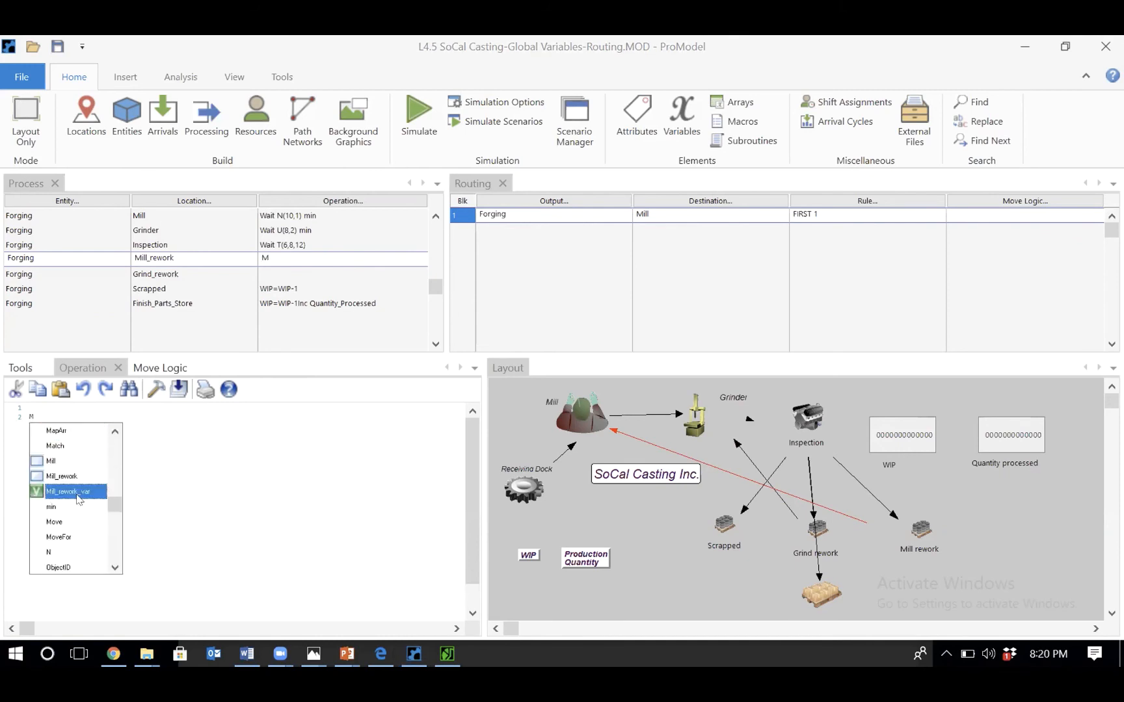
pyautogui.doubleClick(77, 493)
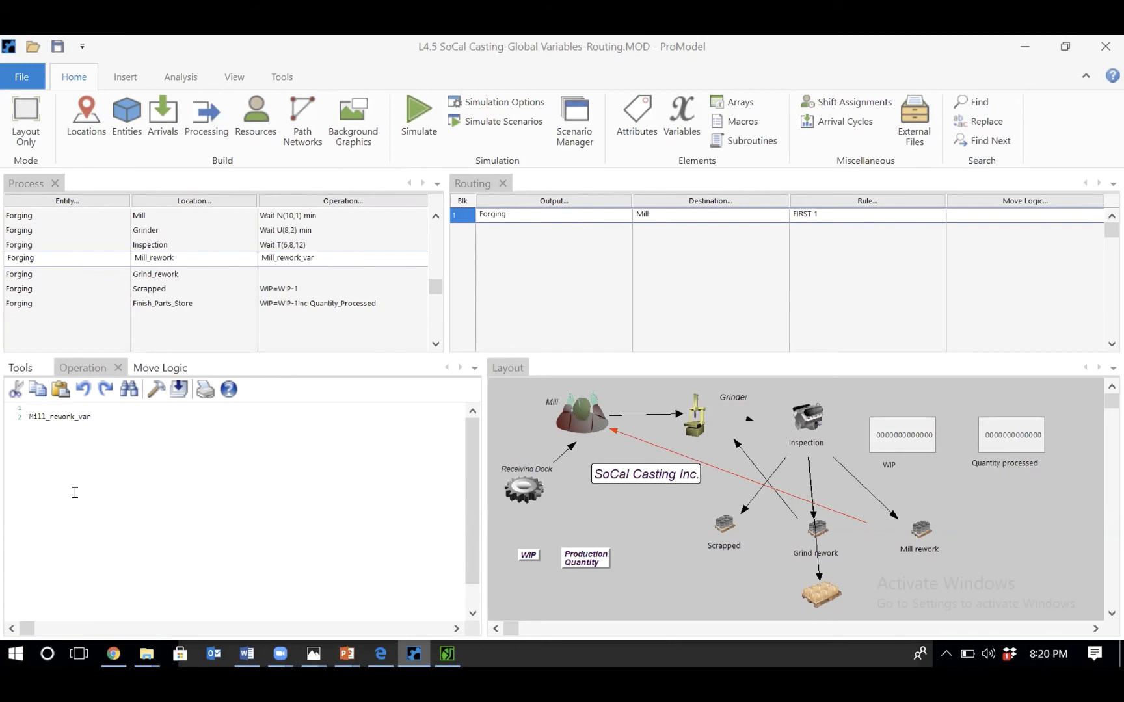
pyautogui.write('=mi')
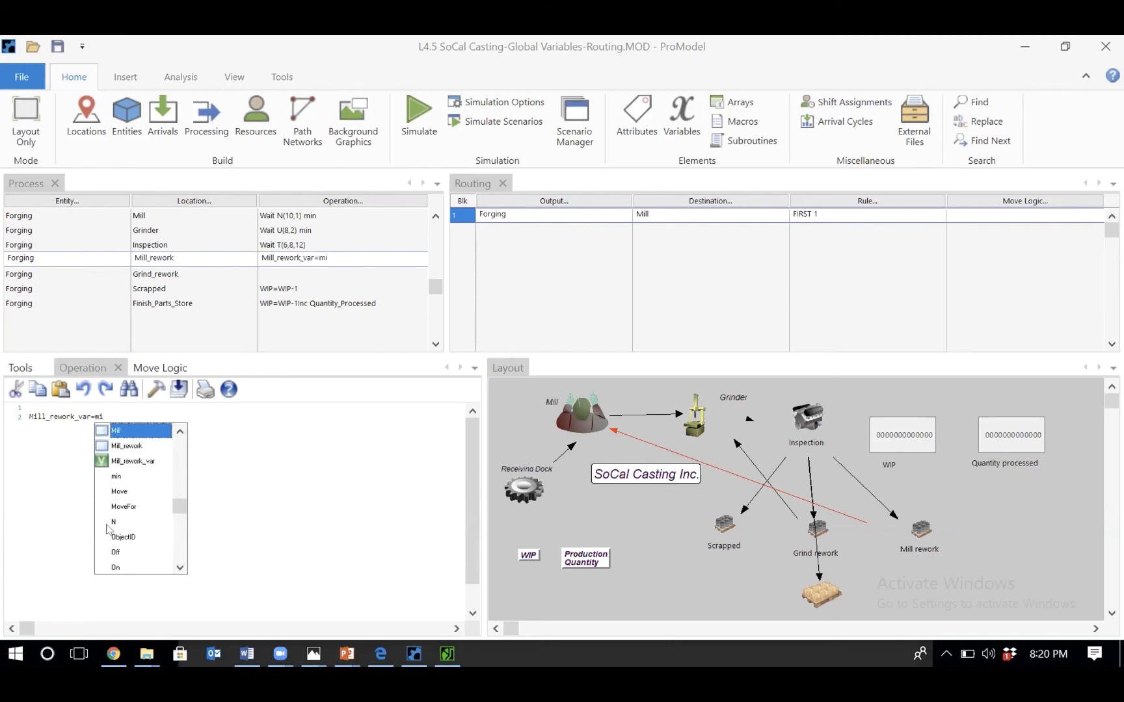
pyautogui.click(141, 462)
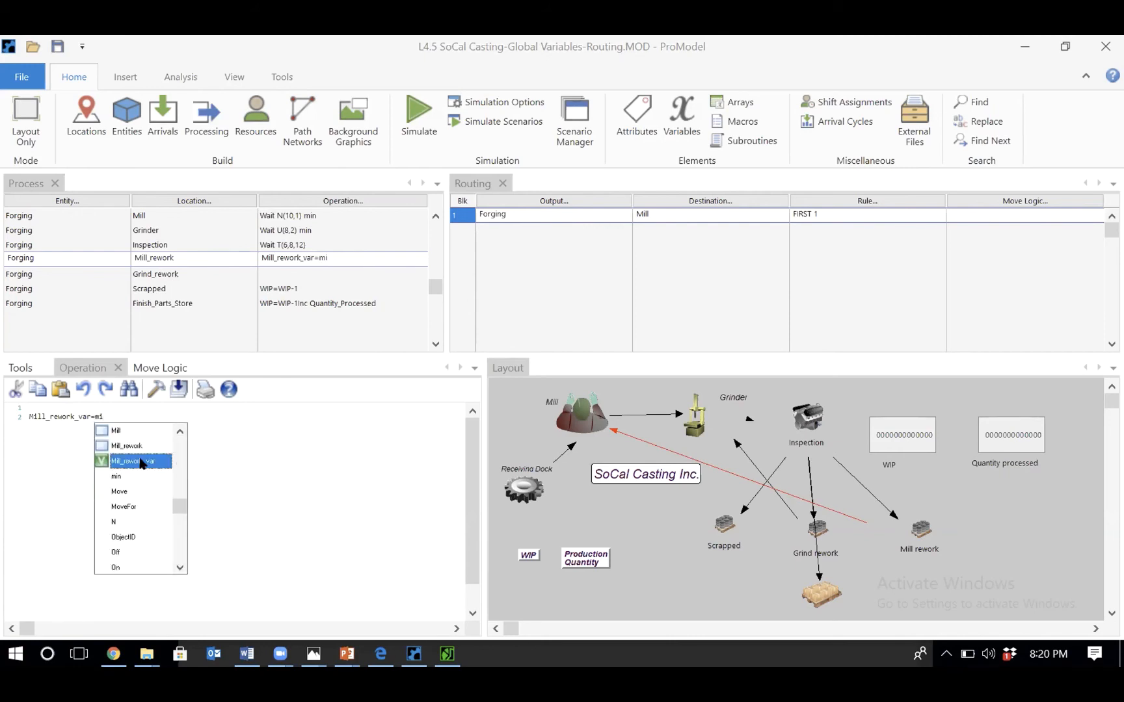
pyautogui.doubleClick(141, 461)
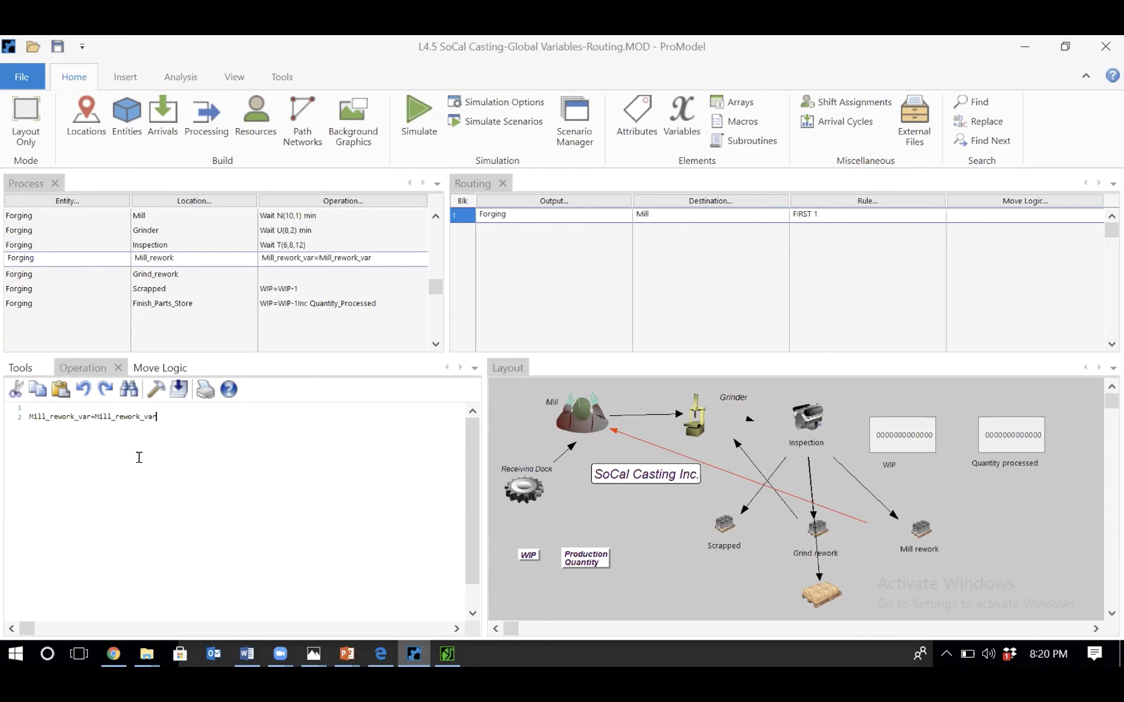
pyautogui.write('-1')
# - Check the variable list and the Inspection routing, and change the Mill_rework operation statement to Mill_rework_var=Mill_rework_var+1
pyautogui.click(677, 133)
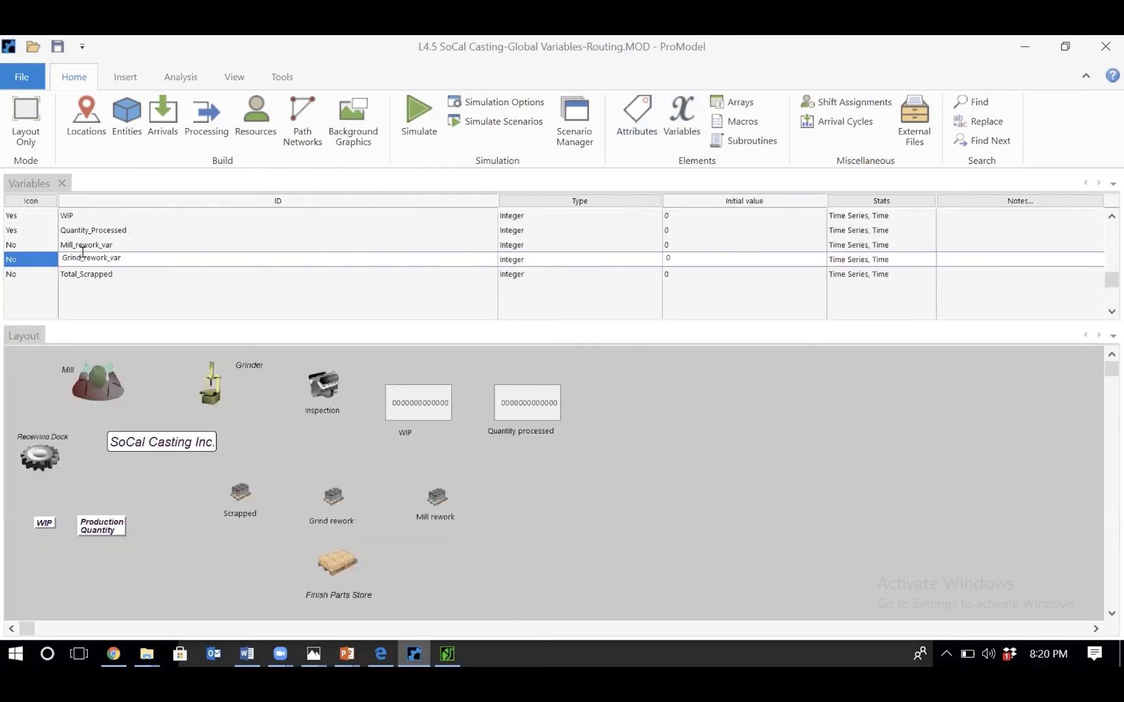
pyautogui.click(82, 244)
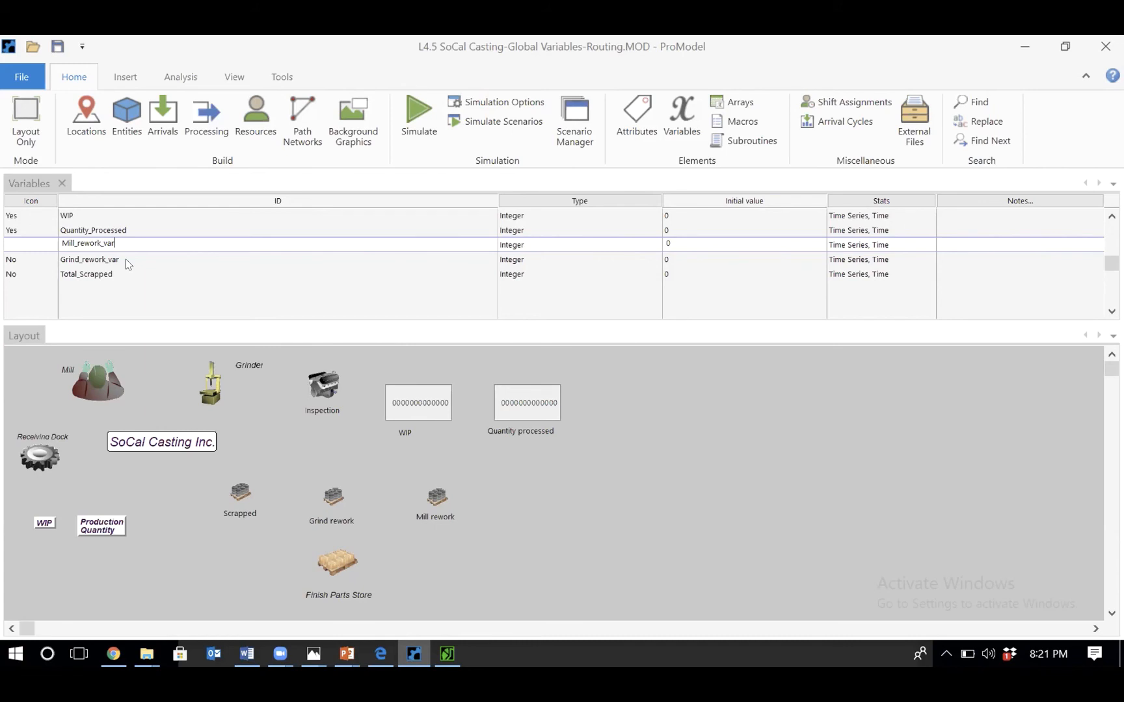
pyautogui.click(206, 117)
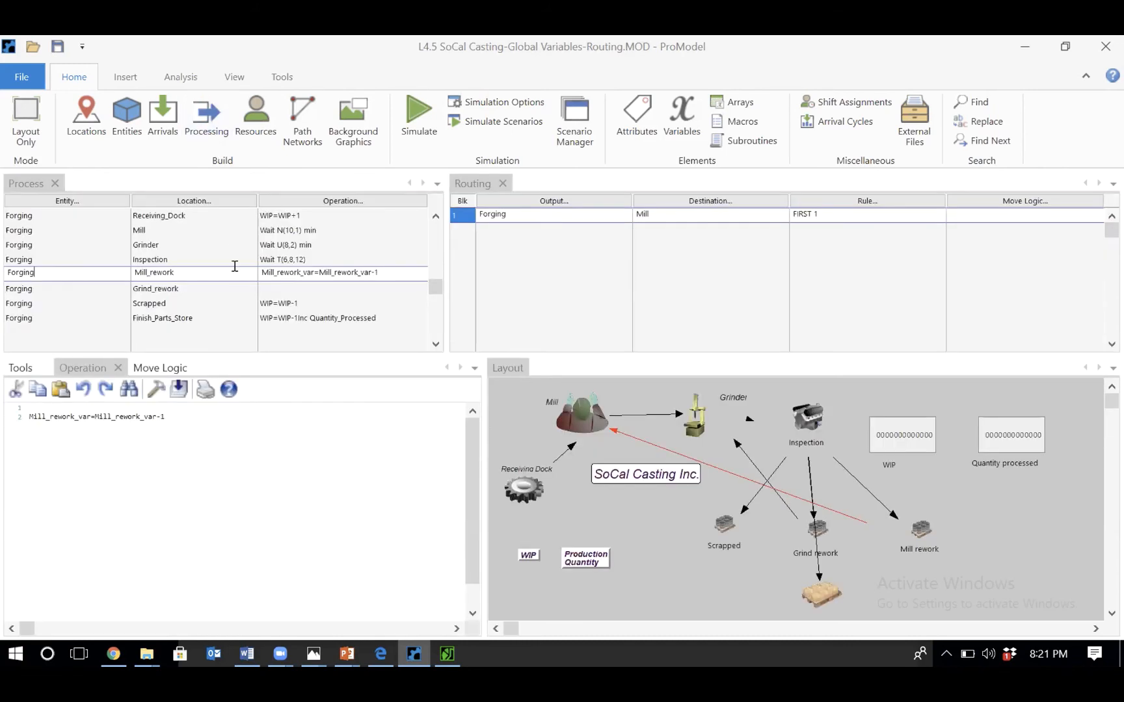
pyautogui.click(197, 423)
pyautogui.click(169, 259)
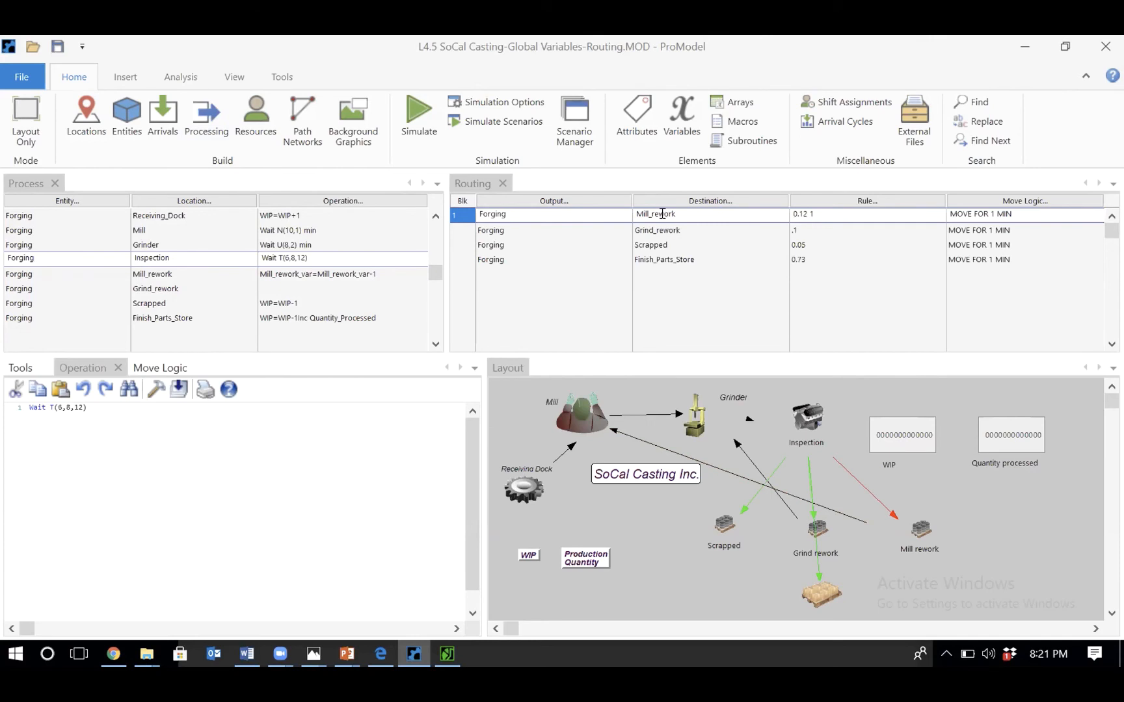
pyautogui.click(186, 276)
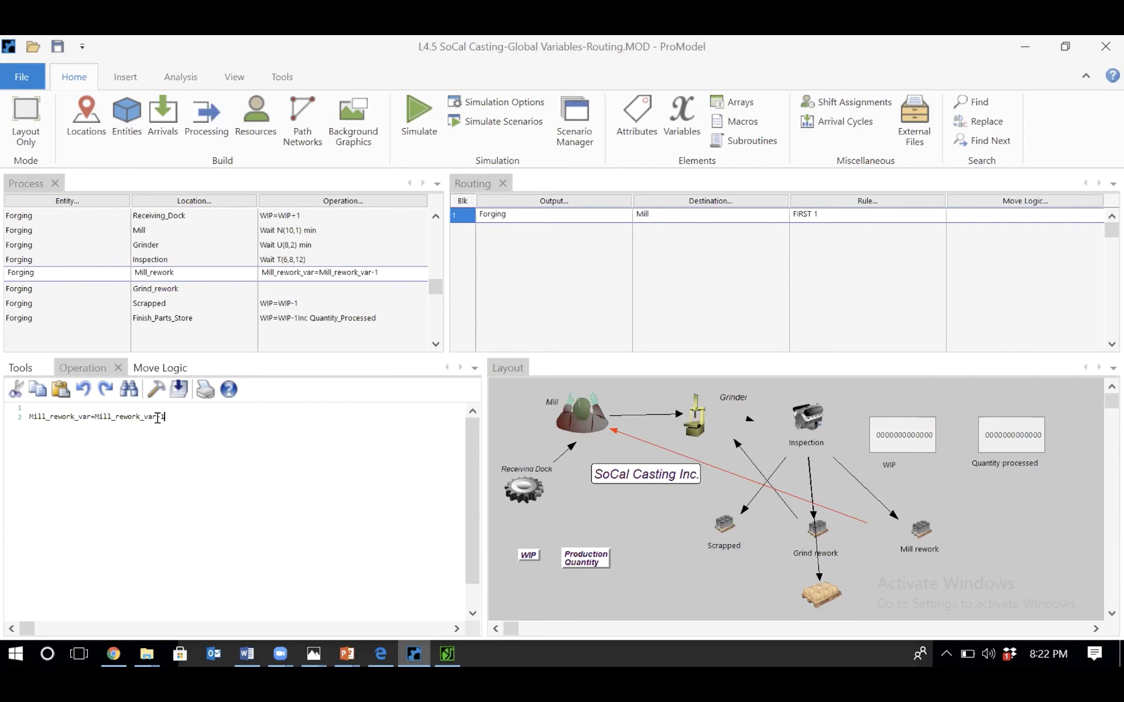
pyautogui.press('BackSpace')
pyautogui.press('BackSpace')
pyautogui.write('+1')
# - Add the statement Total_Scrapped=Total_Scrapped+1 below WIP=WIP-1 in the Scrapped record's operation logic, separated by a blank line
pyautogui.click(157, 303)
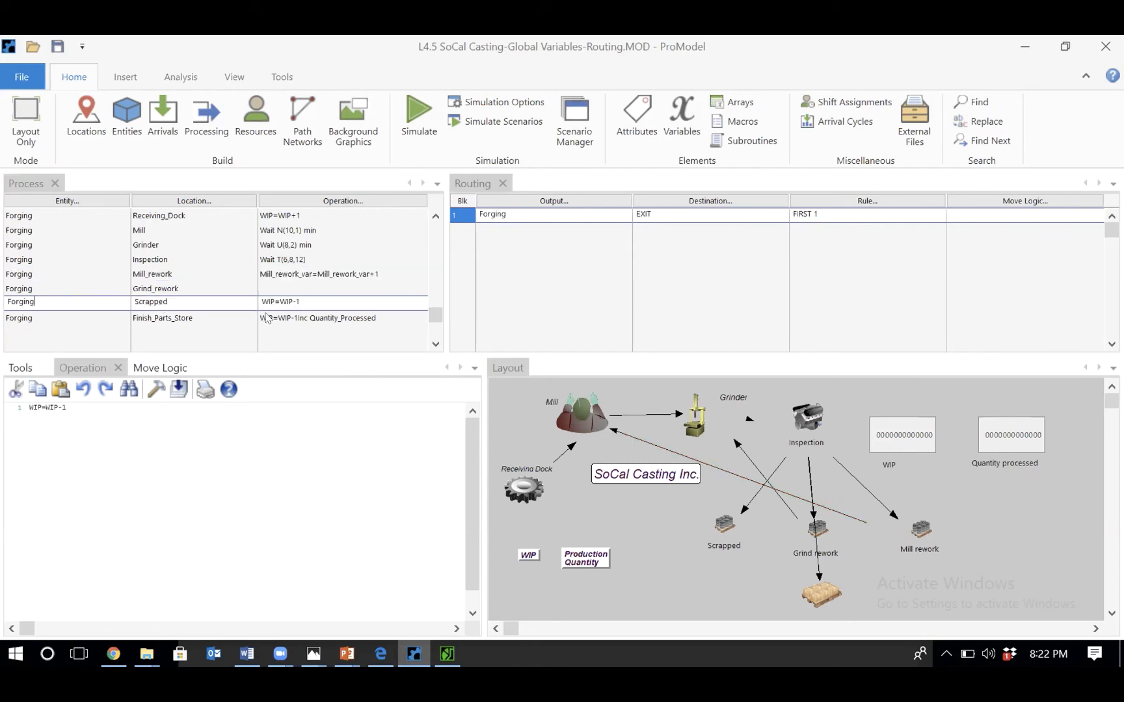
pyautogui.click(92, 448)
pyautogui.press('Return')
pyautogui.press('Return')
pyautogui.write('T')
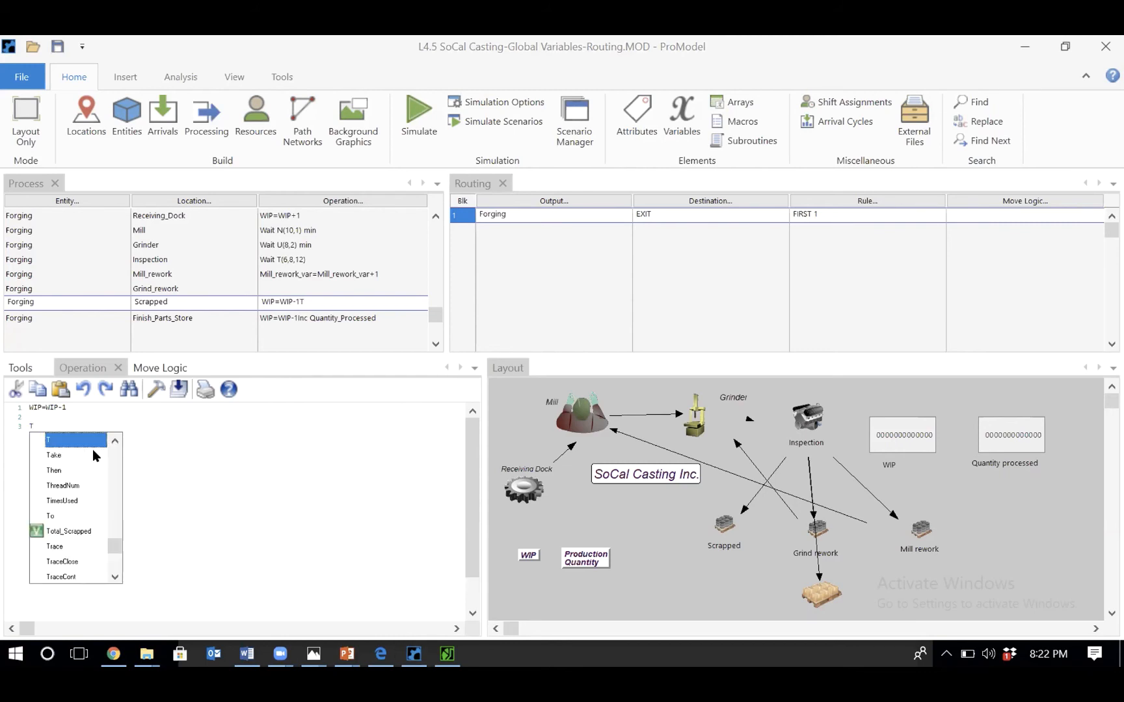
pyautogui.doubleClick(75, 530)
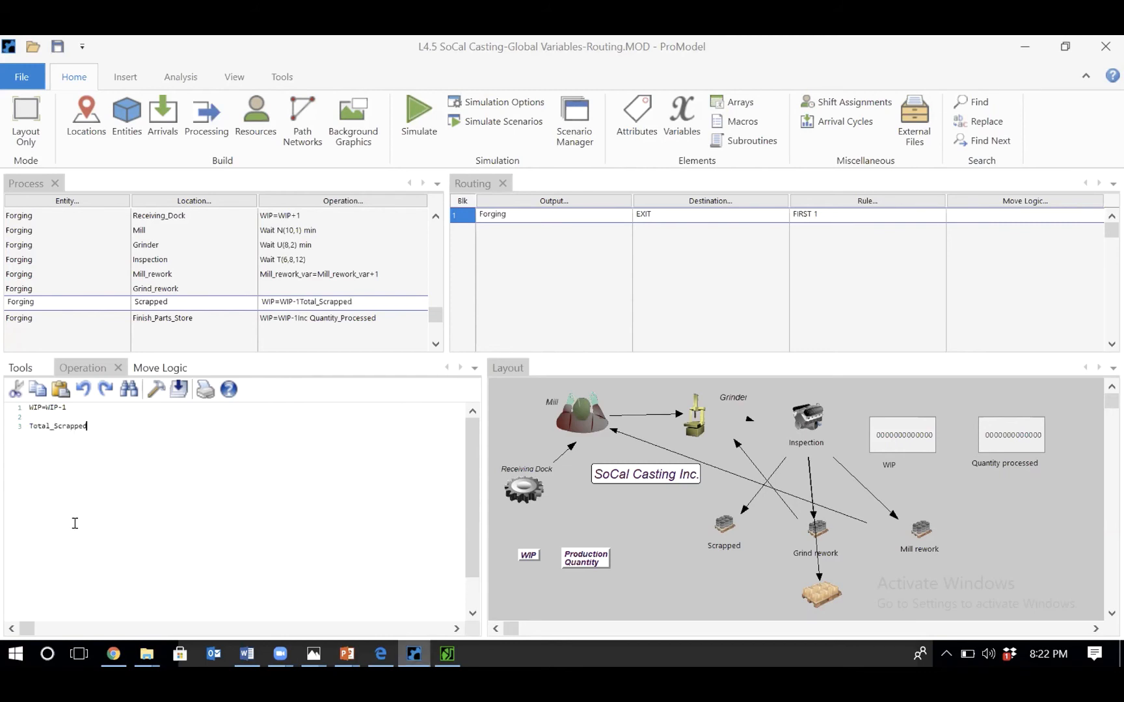
pyautogui.write('=t')
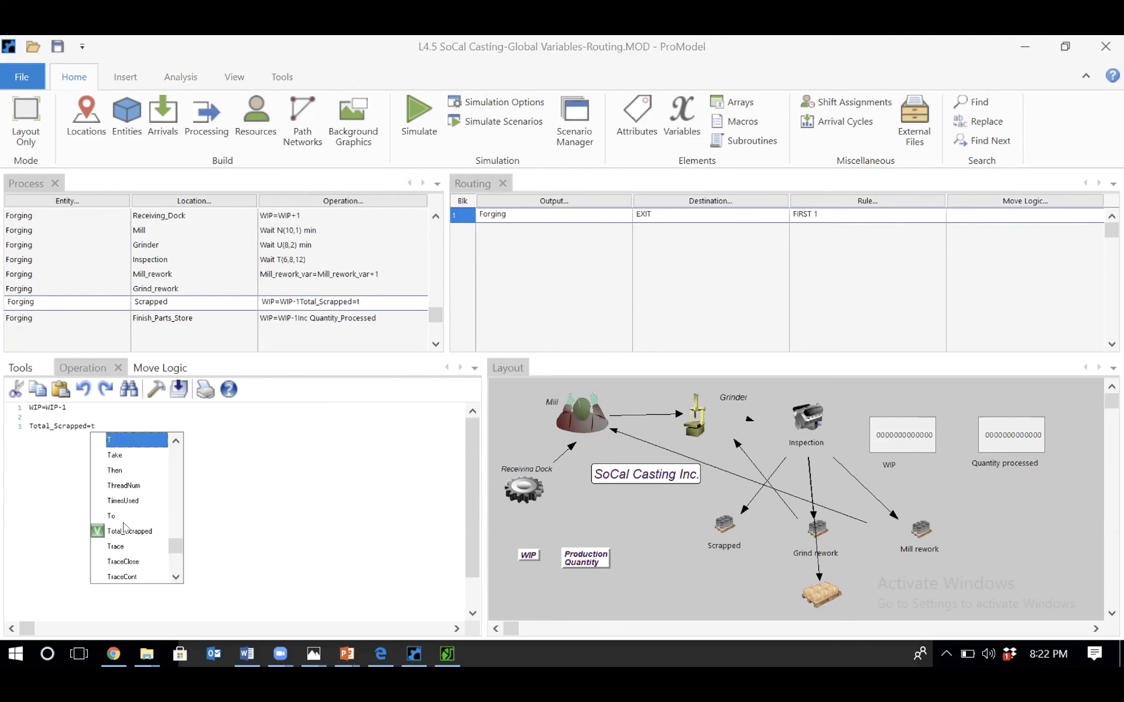
pyautogui.doubleClick(133, 531)
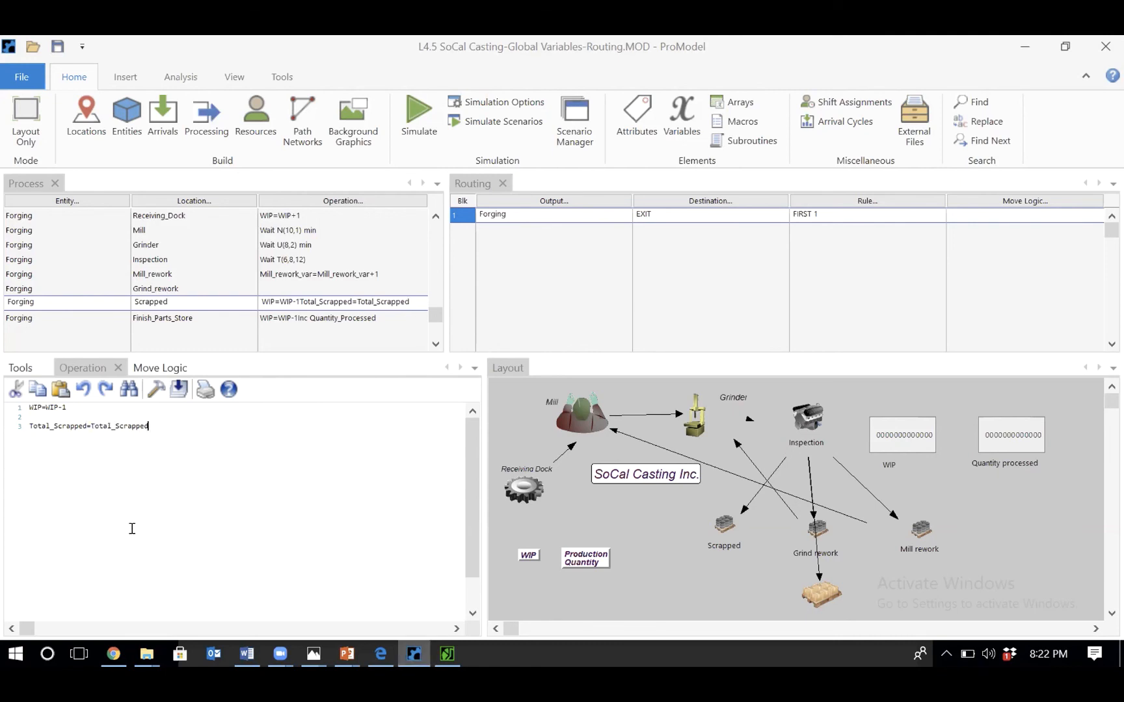
pyautogui.write('+1')
# - Enter the operation statement Grind_rework_var=Grind_rework_var+1 for the Grind_rework record, below two blank lines
pyautogui.click(292, 276)
pyautogui.click(291, 286)
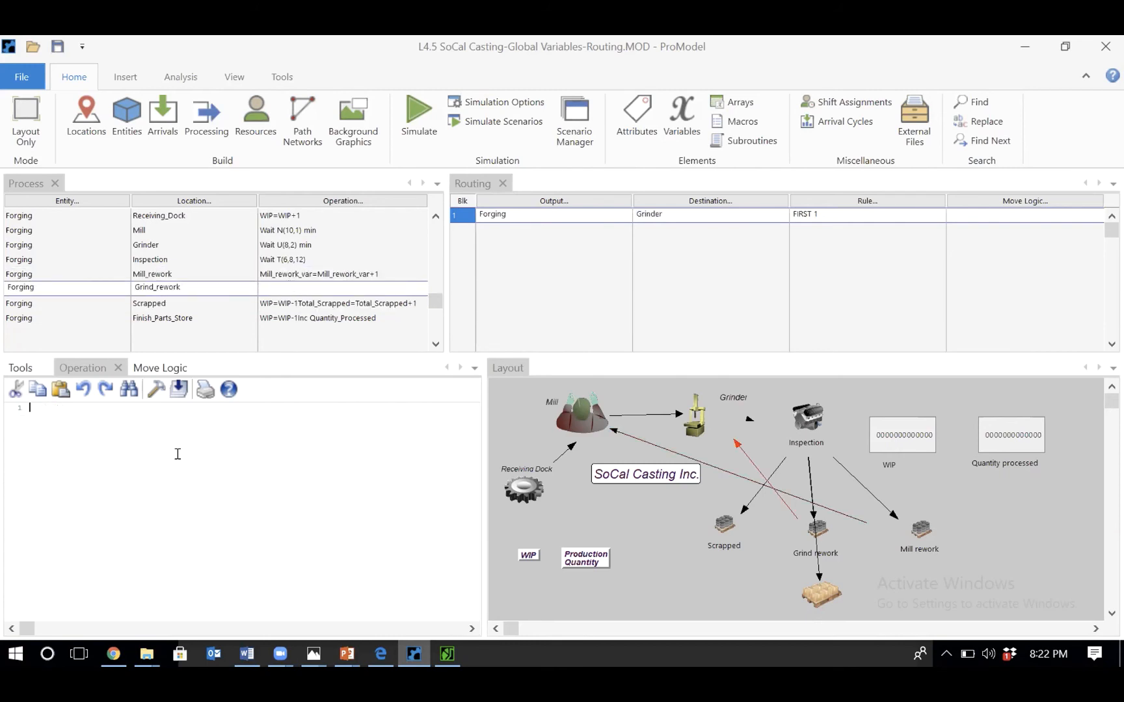
pyautogui.press('Return')
pyautogui.press('Return')
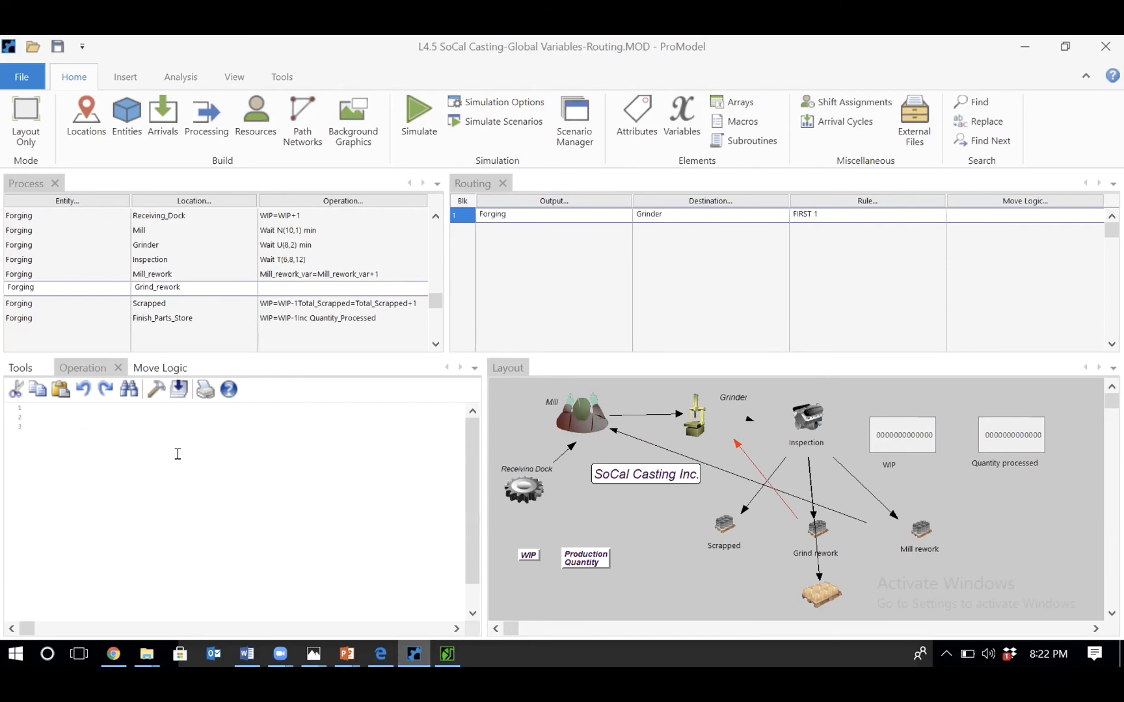
pyautogui.write('G')
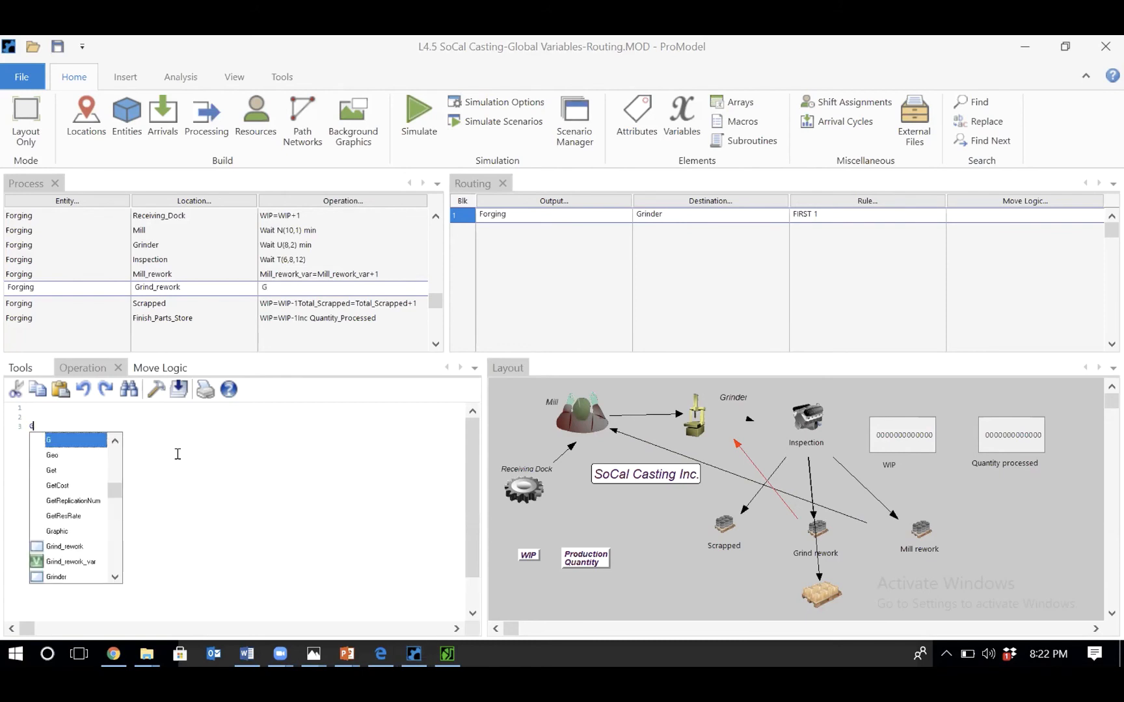
pyautogui.doubleClick(85, 560)
pyautogui.write('=gr')
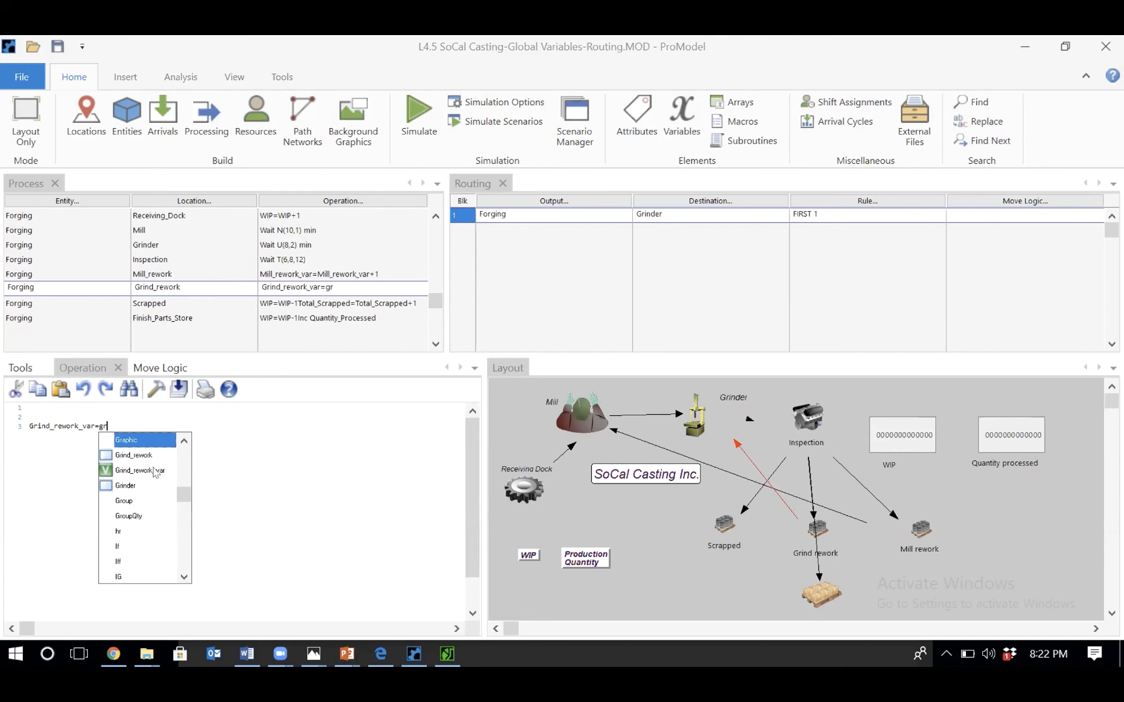
pyautogui.doubleClick(154, 469)
pyautogui.write('+1')
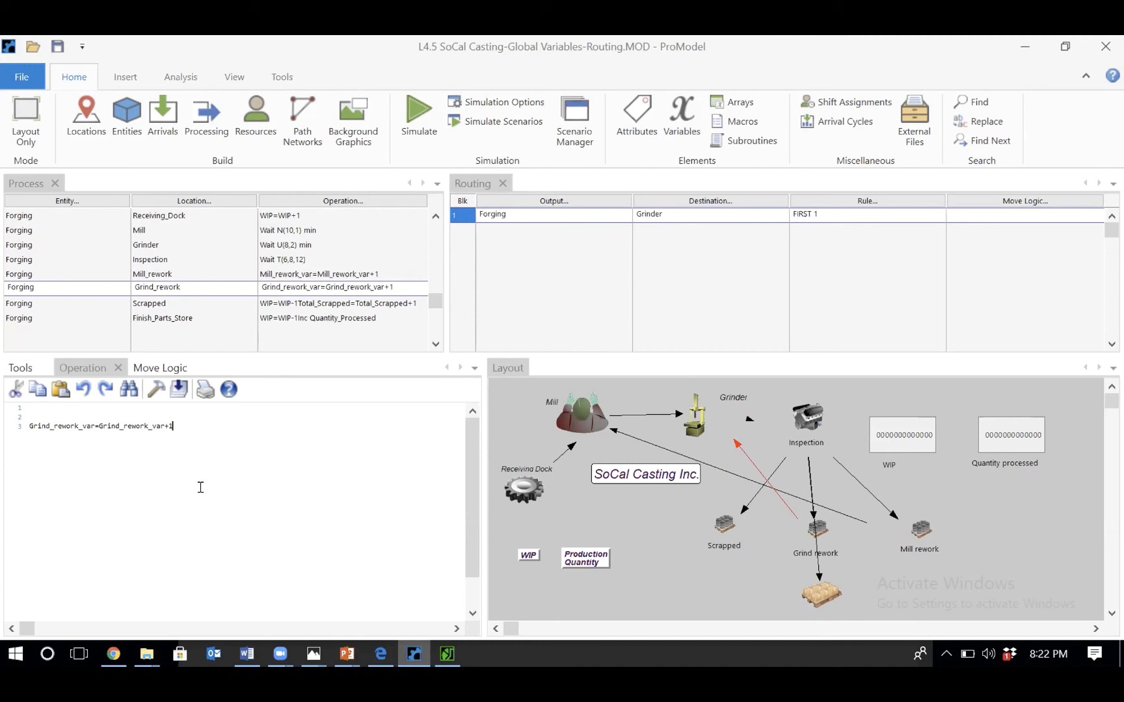
pyautogui.click(296, 272)
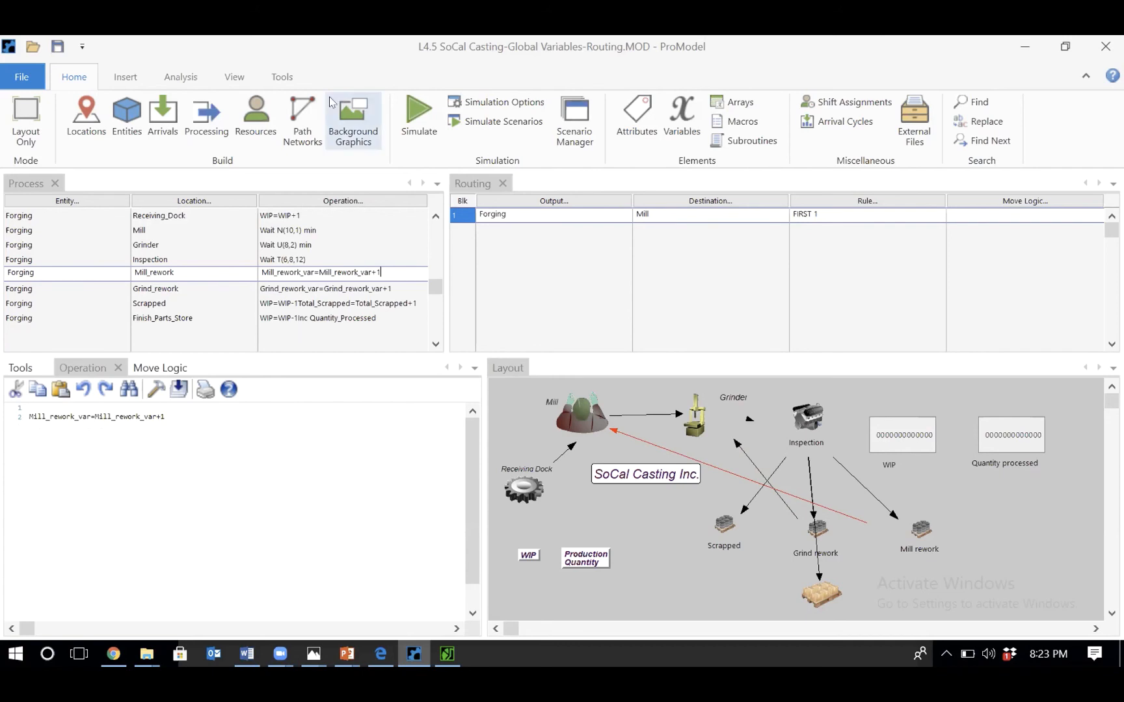
# - Save the model, run the simulation to its end and open the output results
pyautogui.click(57, 48)
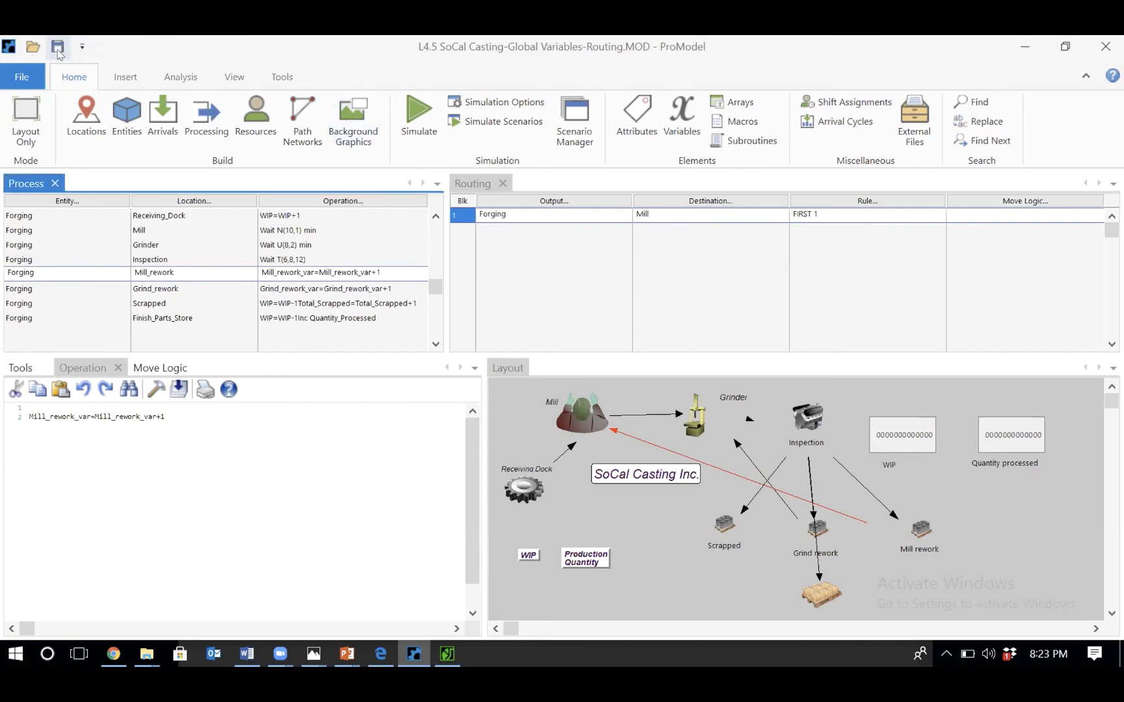
pyautogui.click(419, 112)
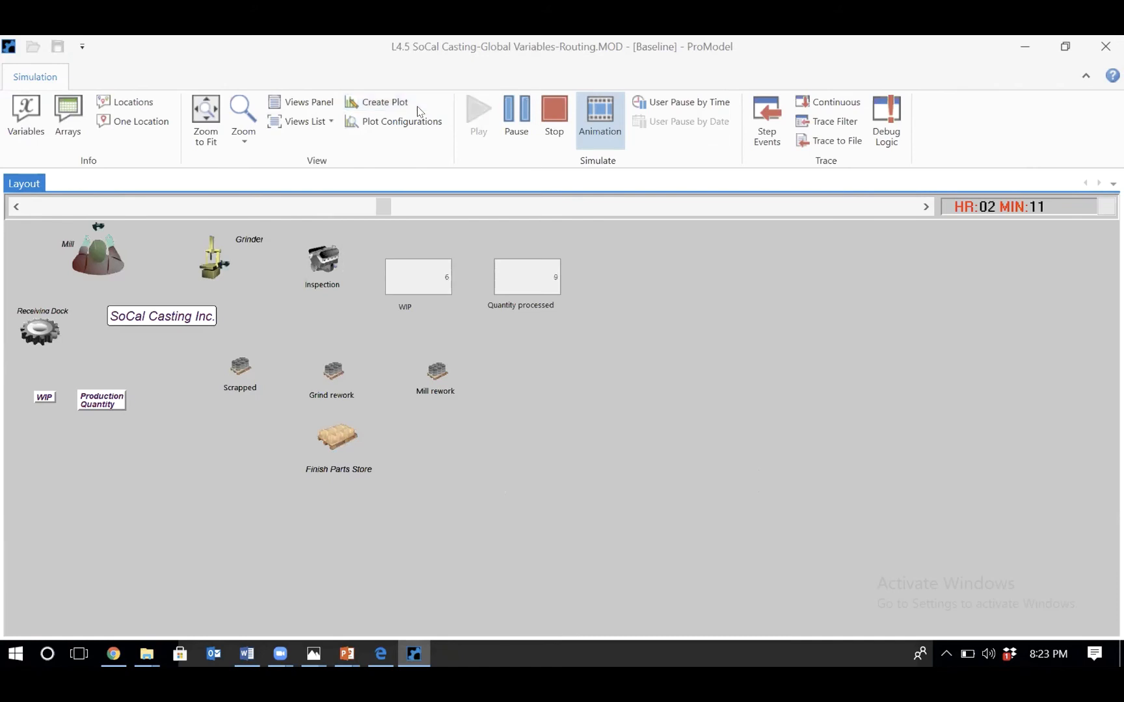
pyautogui.click(551, 405)
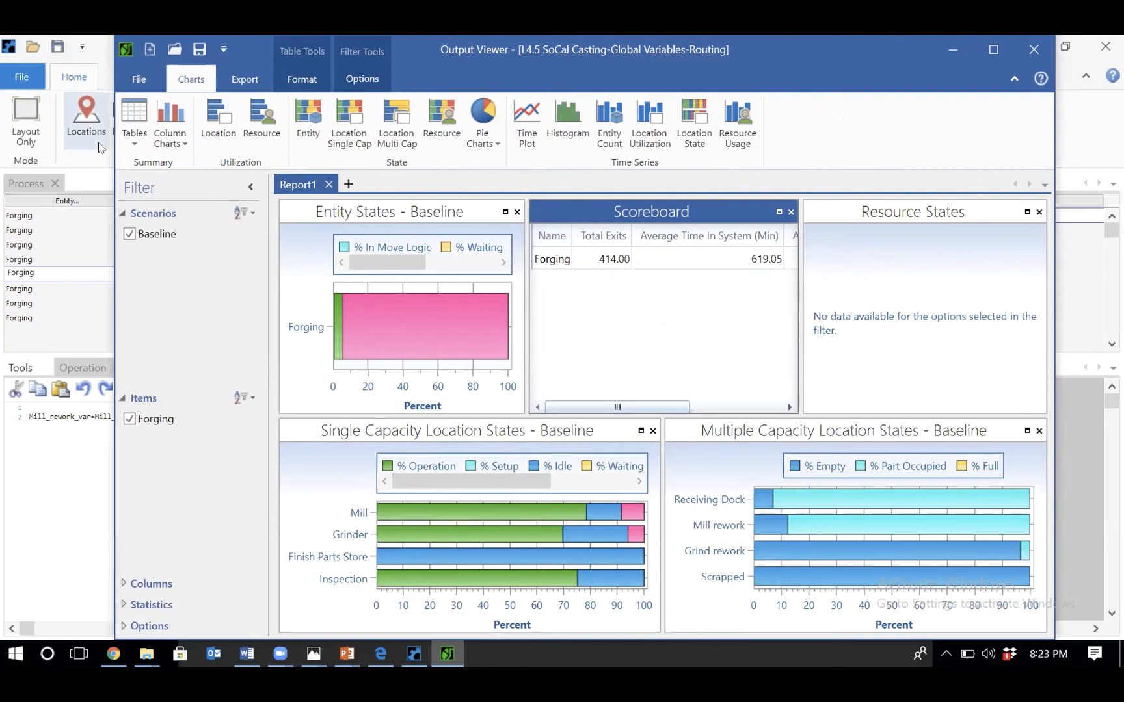
# - Examine the variable summary table, including the Grind rework var and Total Scrapped rows, and close the Output Viewer without saving the report changes
pyautogui.click(133, 127)
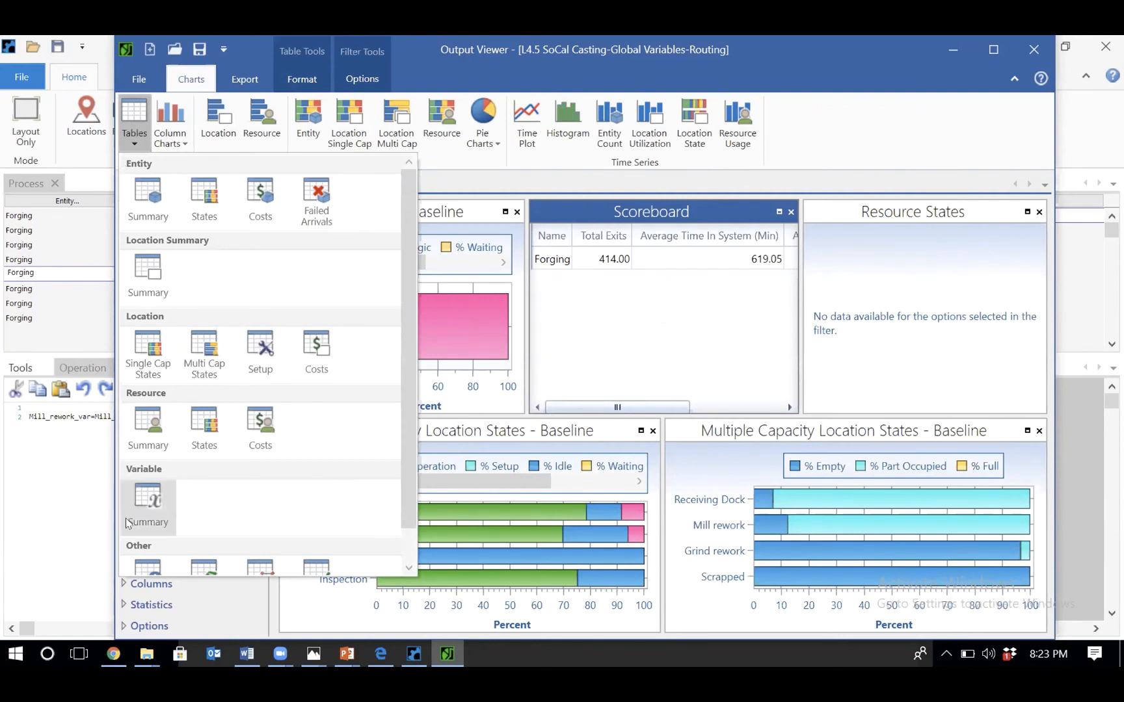
pyautogui.click(152, 508)
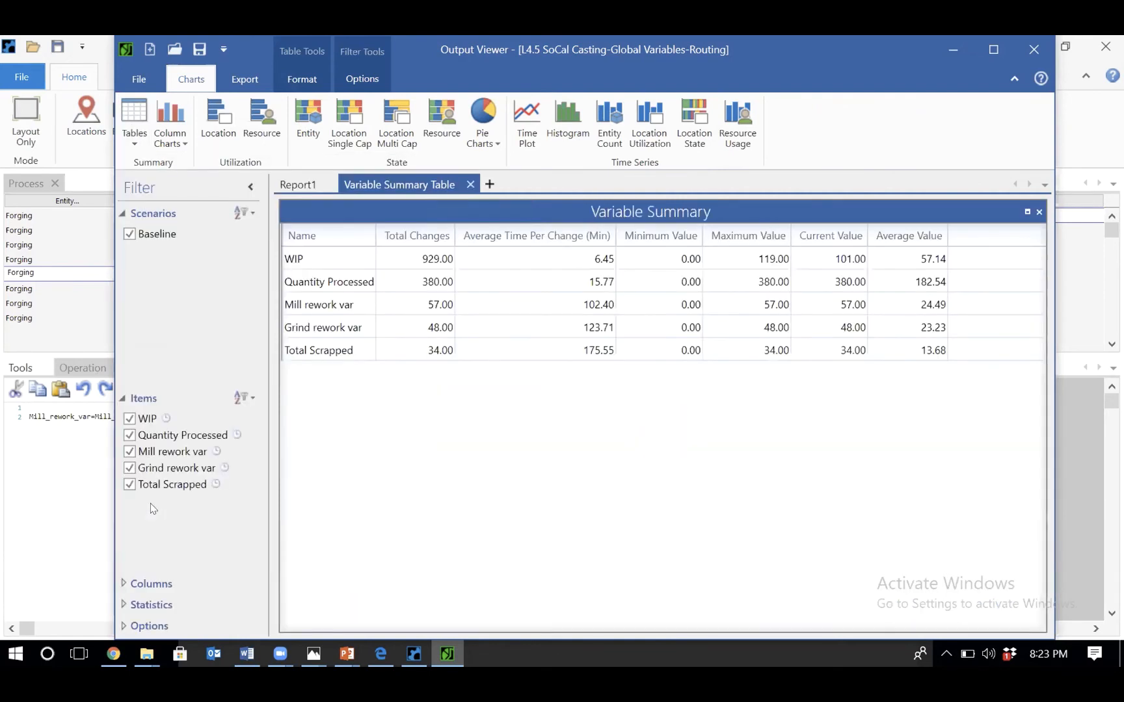
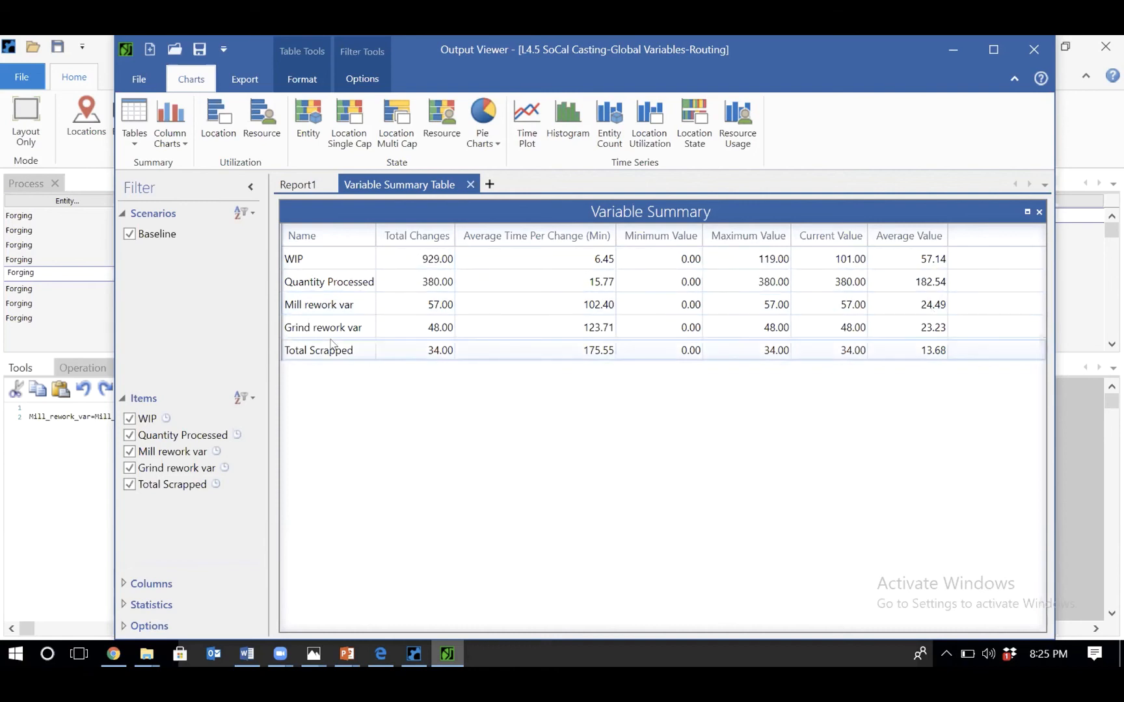
pyautogui.click(352, 323)
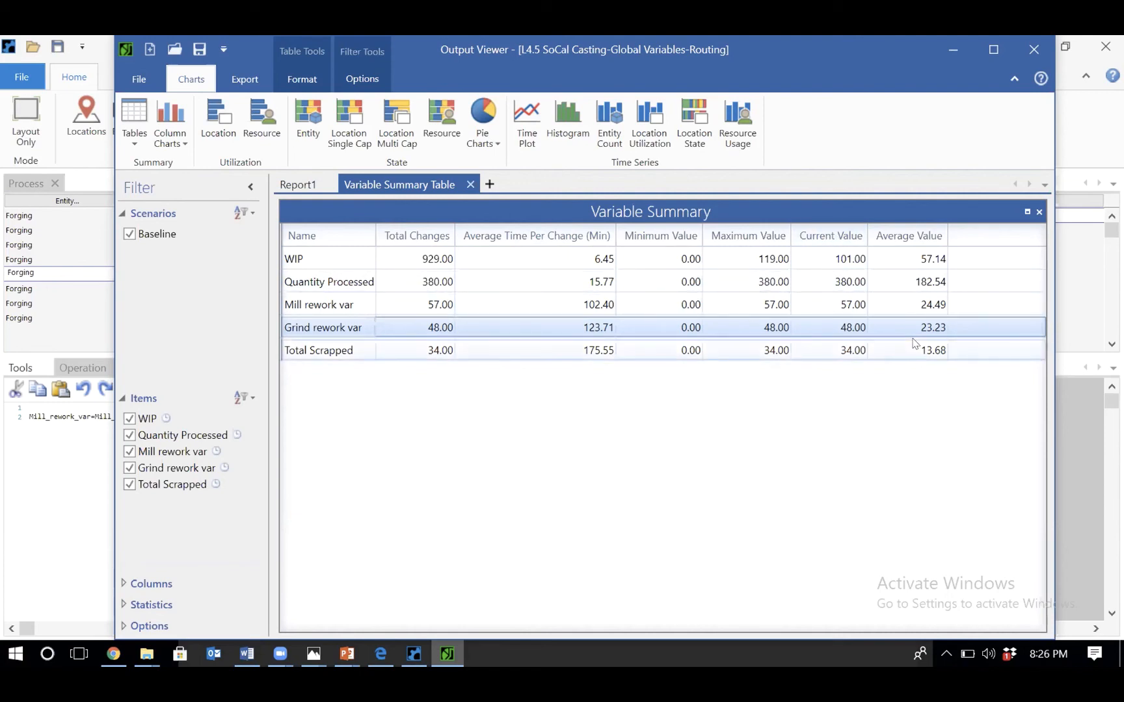
pyautogui.click(339, 360)
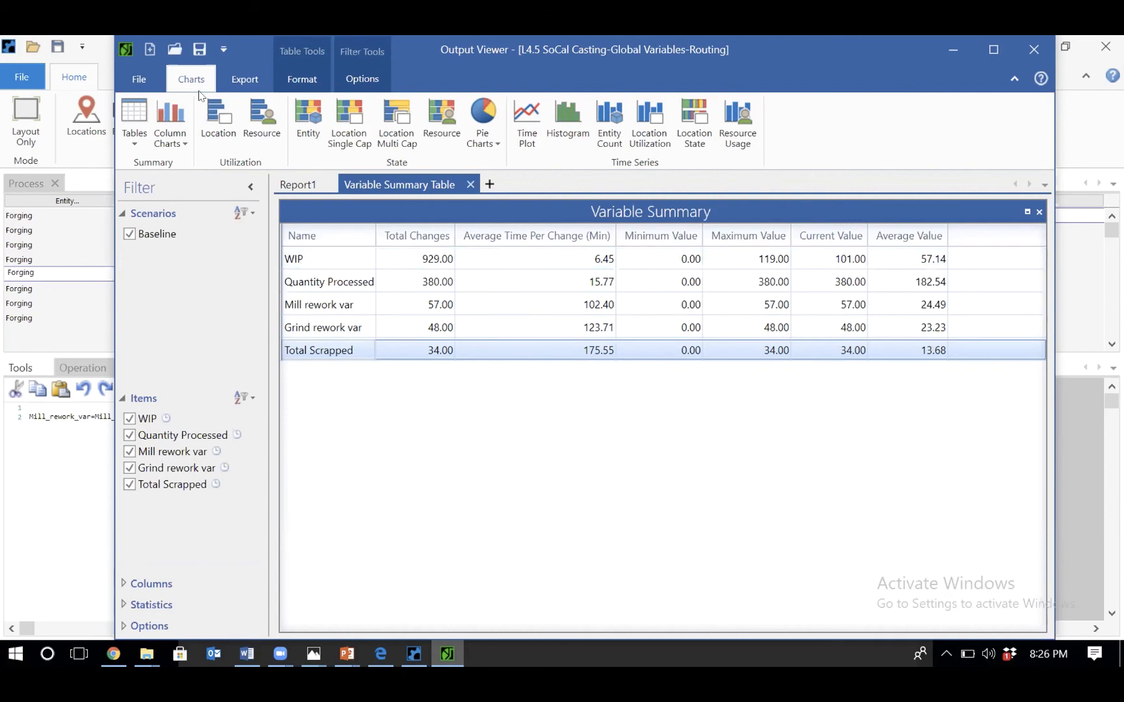
pyautogui.click(1027, 51)
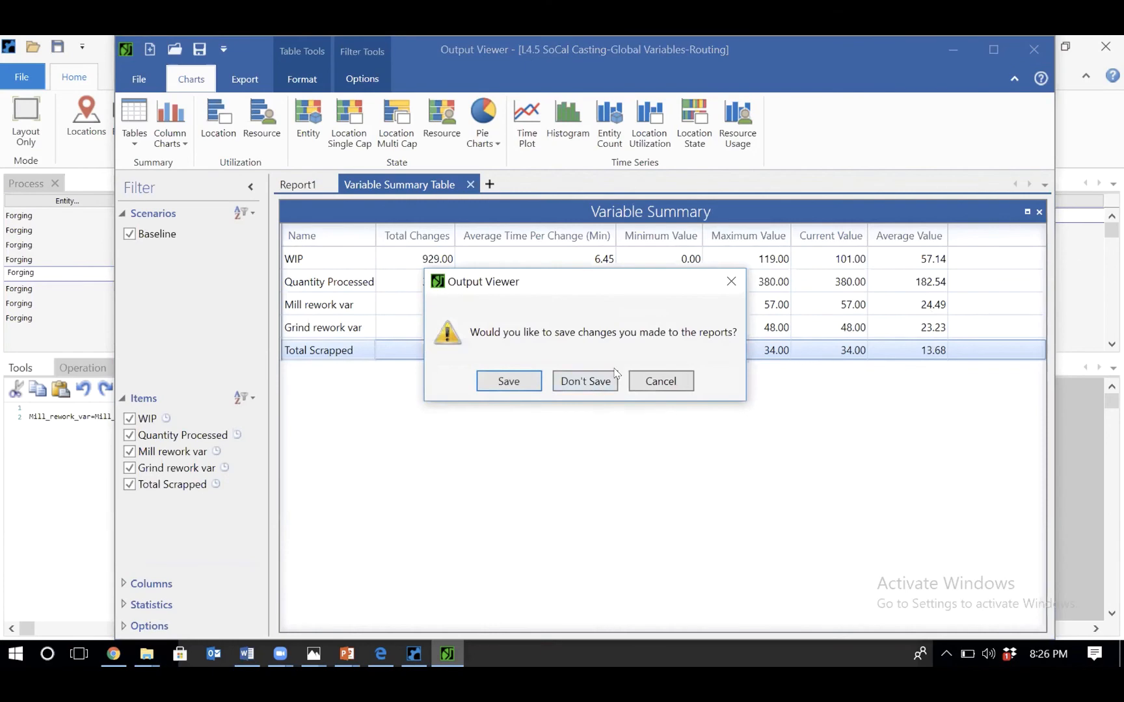
pyautogui.click(589, 379)
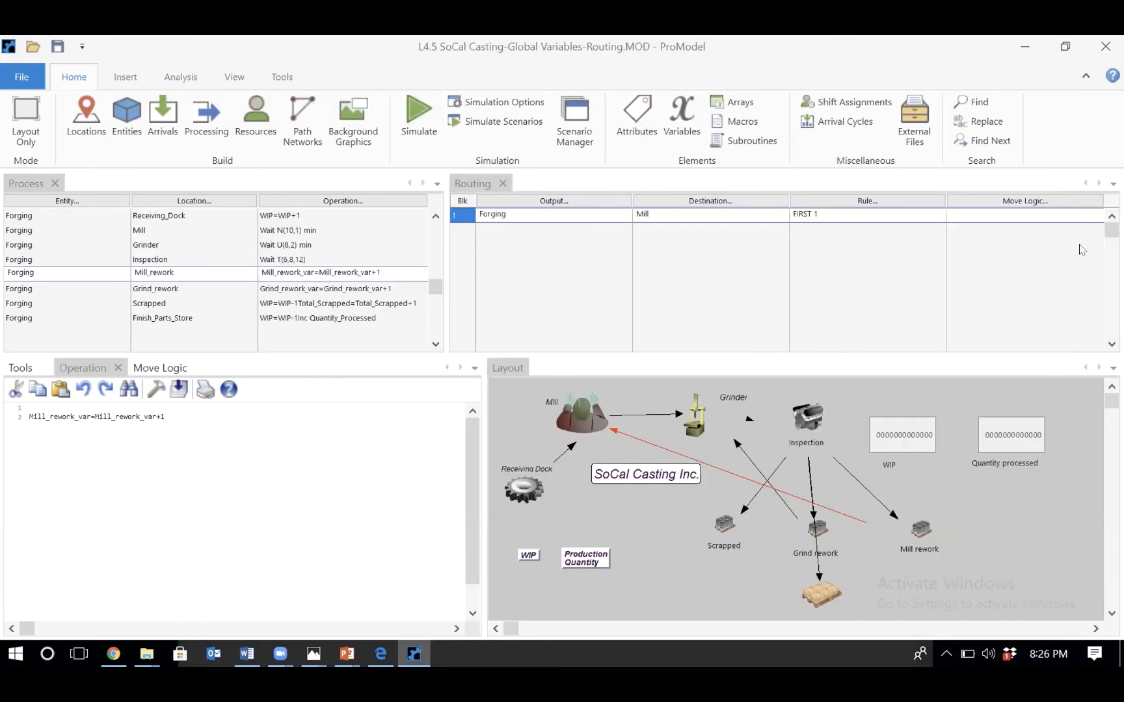
# - Place layout counters for the variables Mill_rework_var, Grind_rework_var and Total_Scrapped in the free area beyond the Quantity processed counter
pyautogui.click(1037, 257)
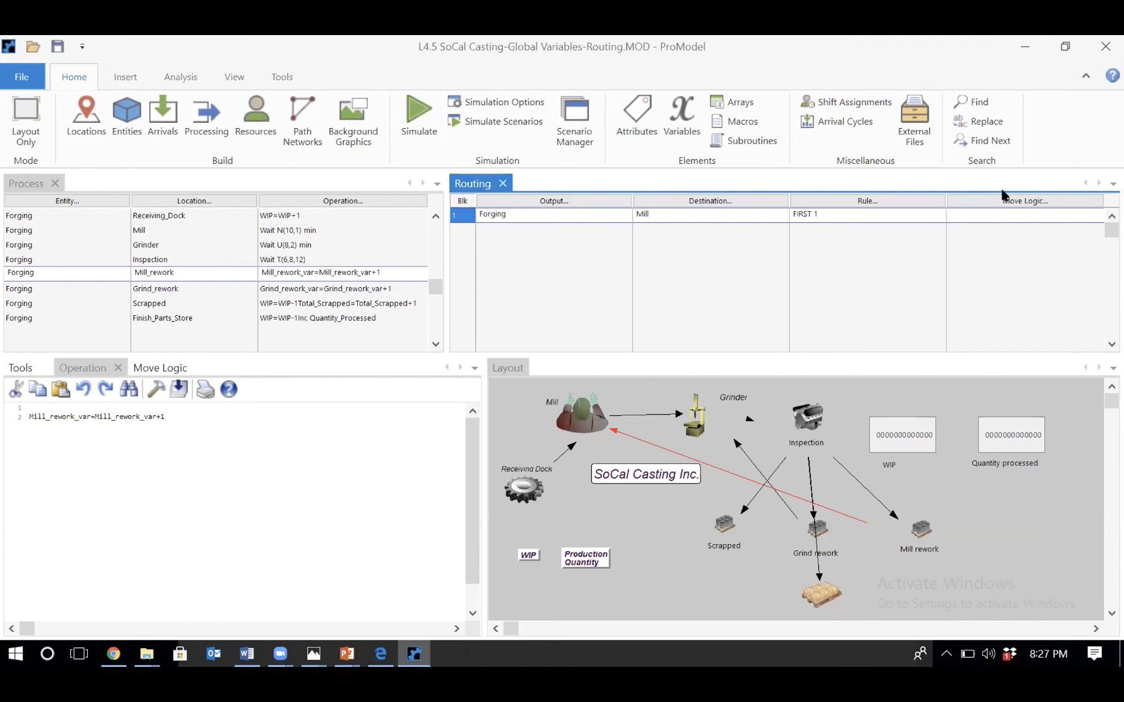
pyautogui.click(688, 116)
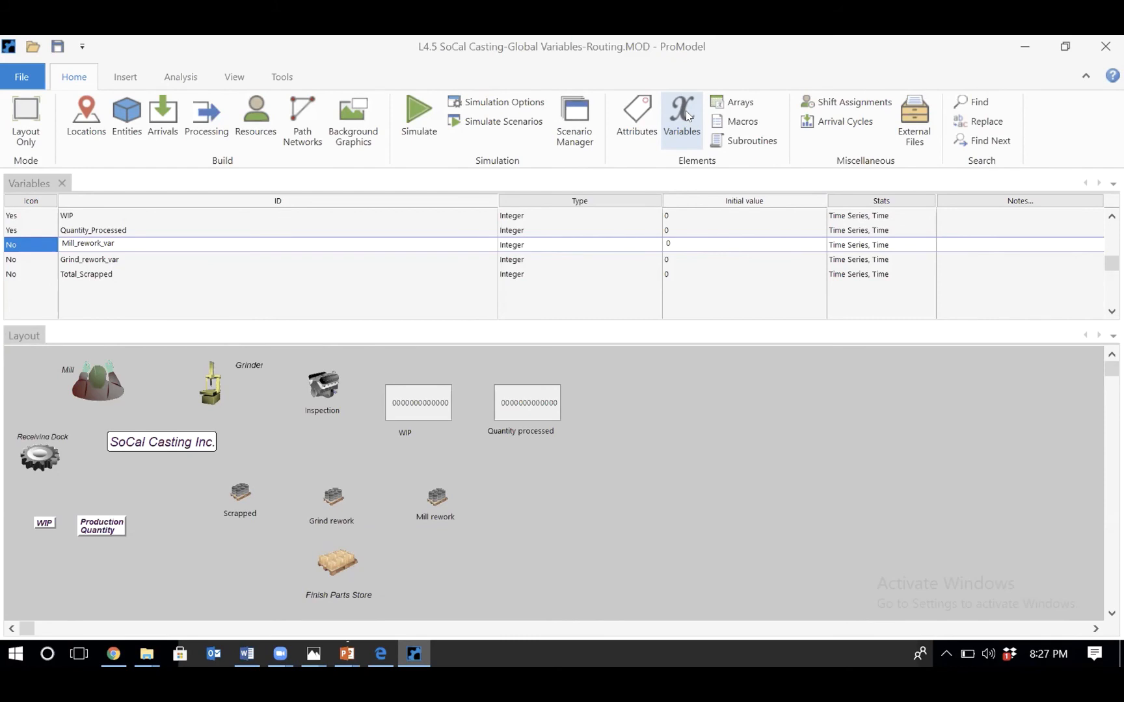
pyautogui.click(195, 242)
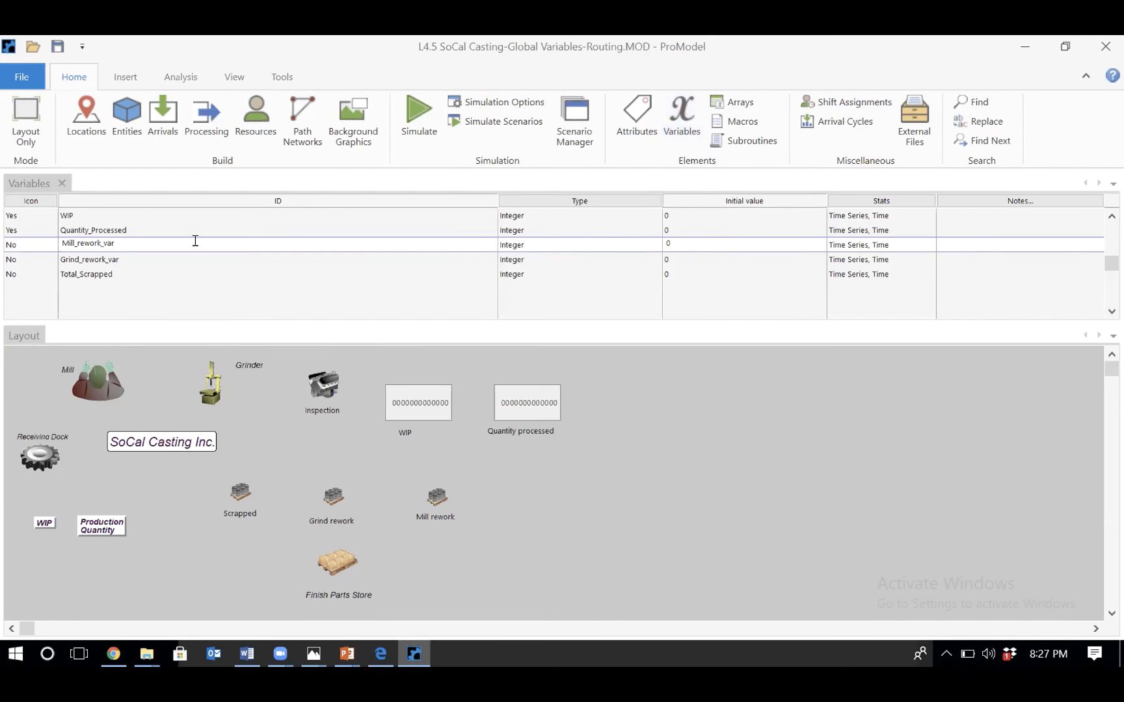
pyautogui.click(660, 412)
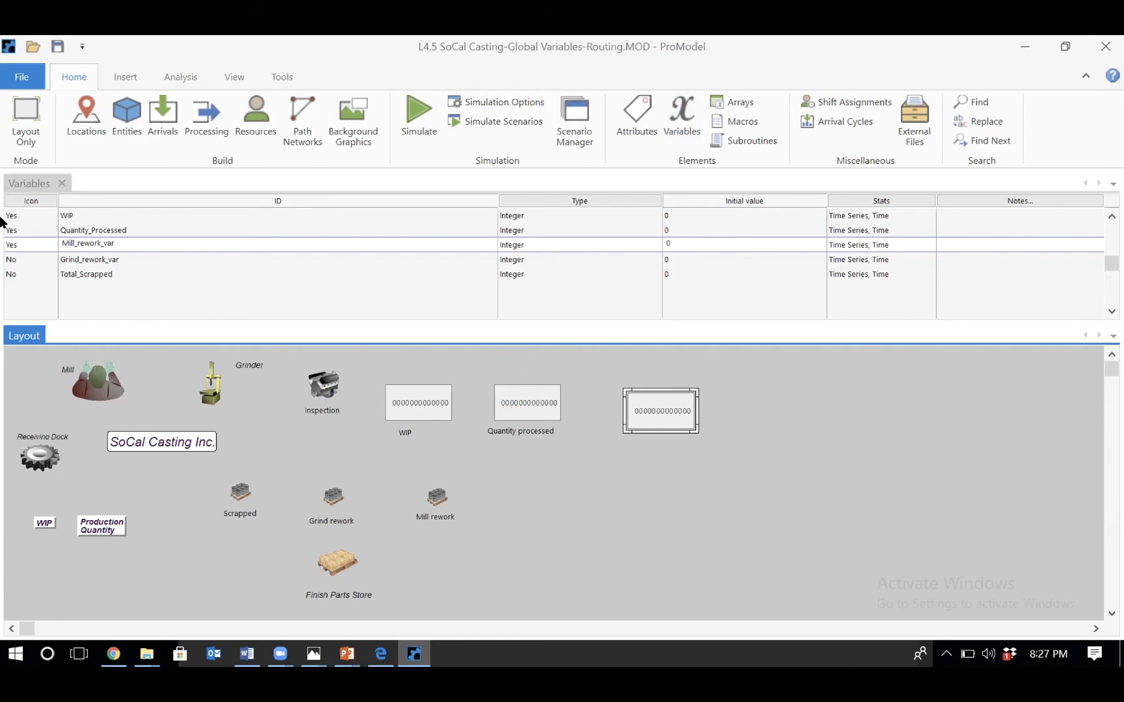
pyautogui.click(95, 258)
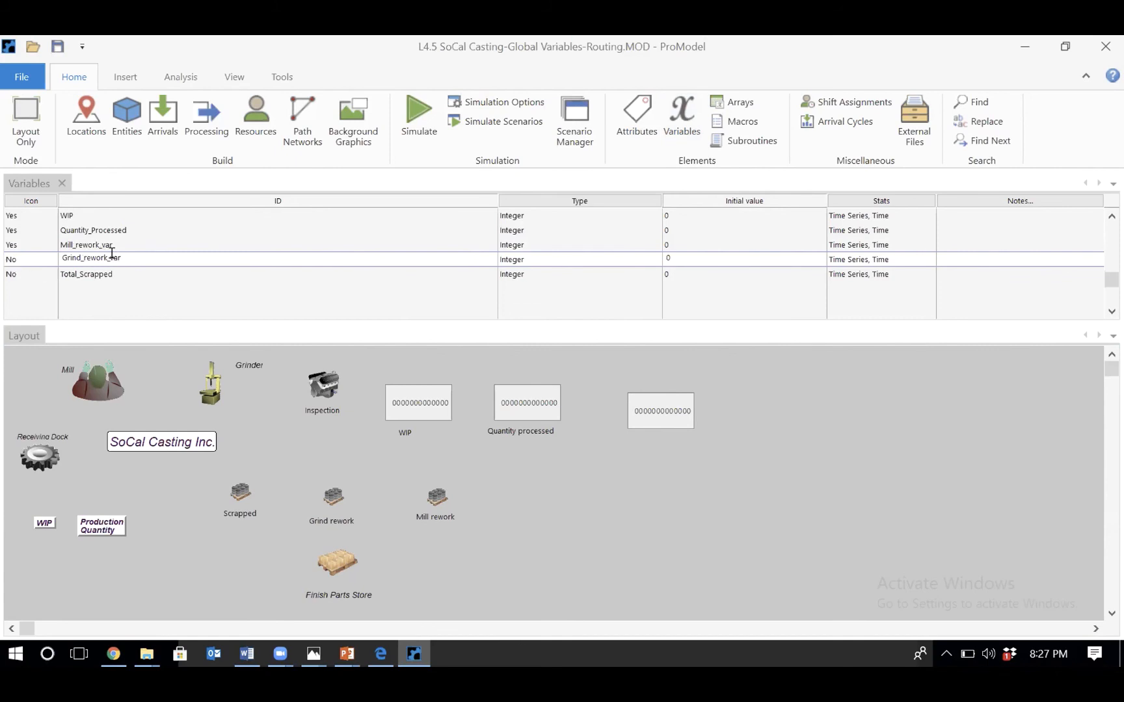
pyautogui.click(723, 464)
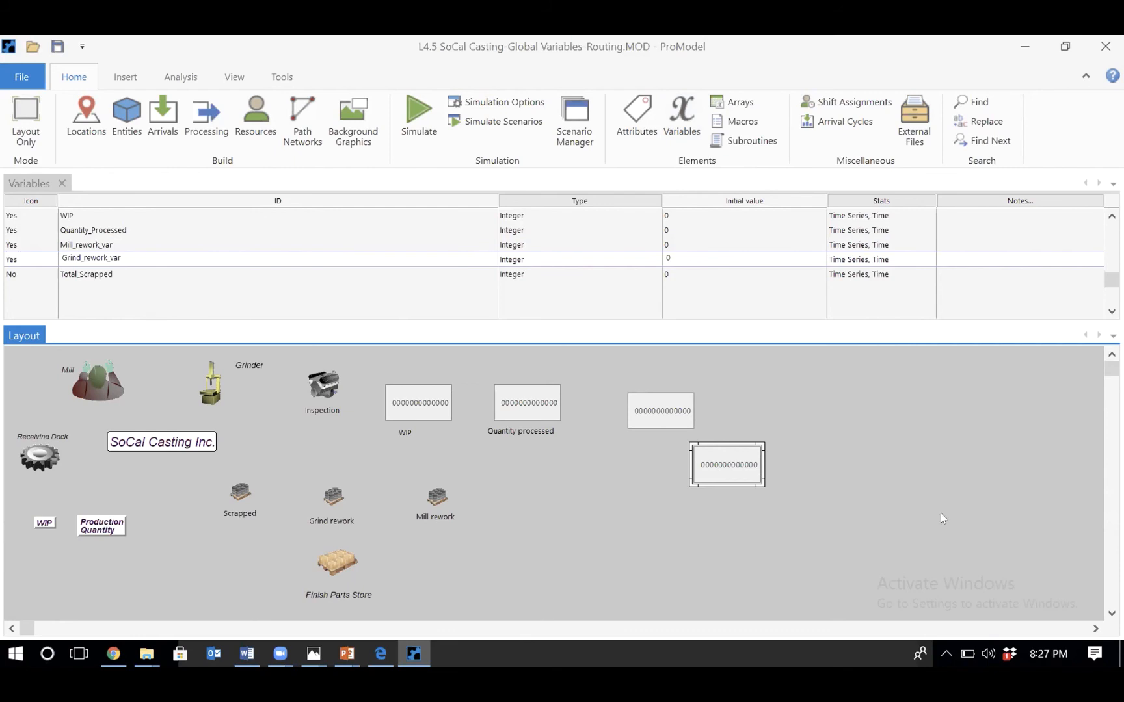
pyautogui.click(83, 277)
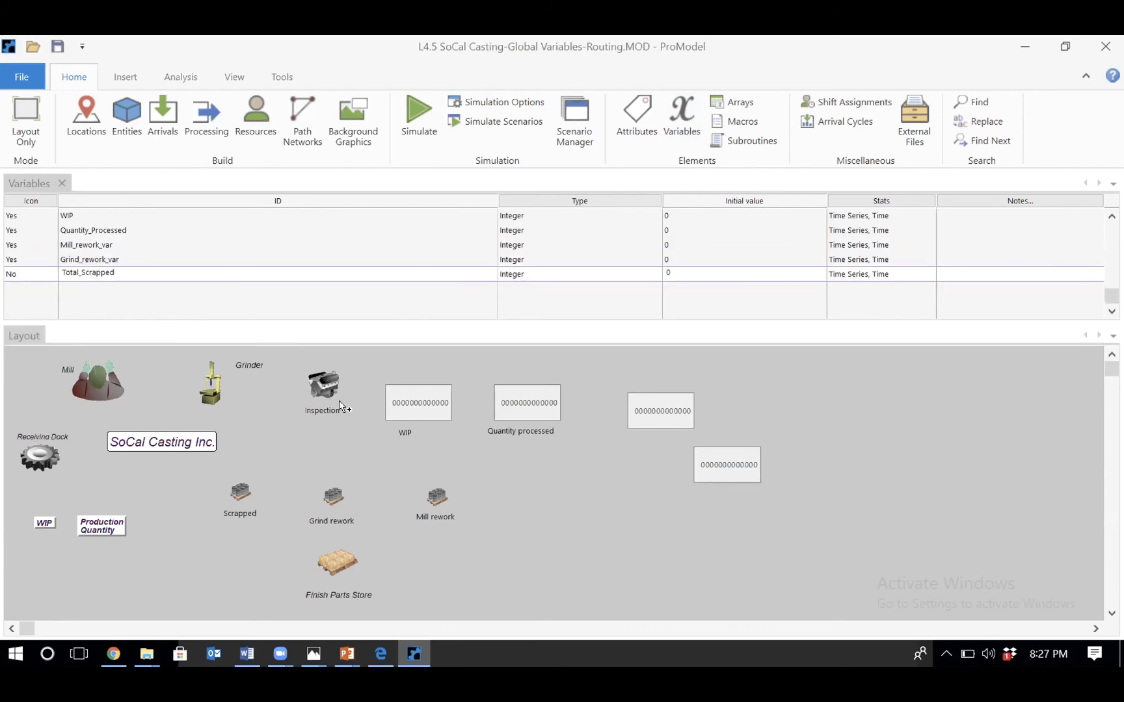
pyautogui.click(682, 534)
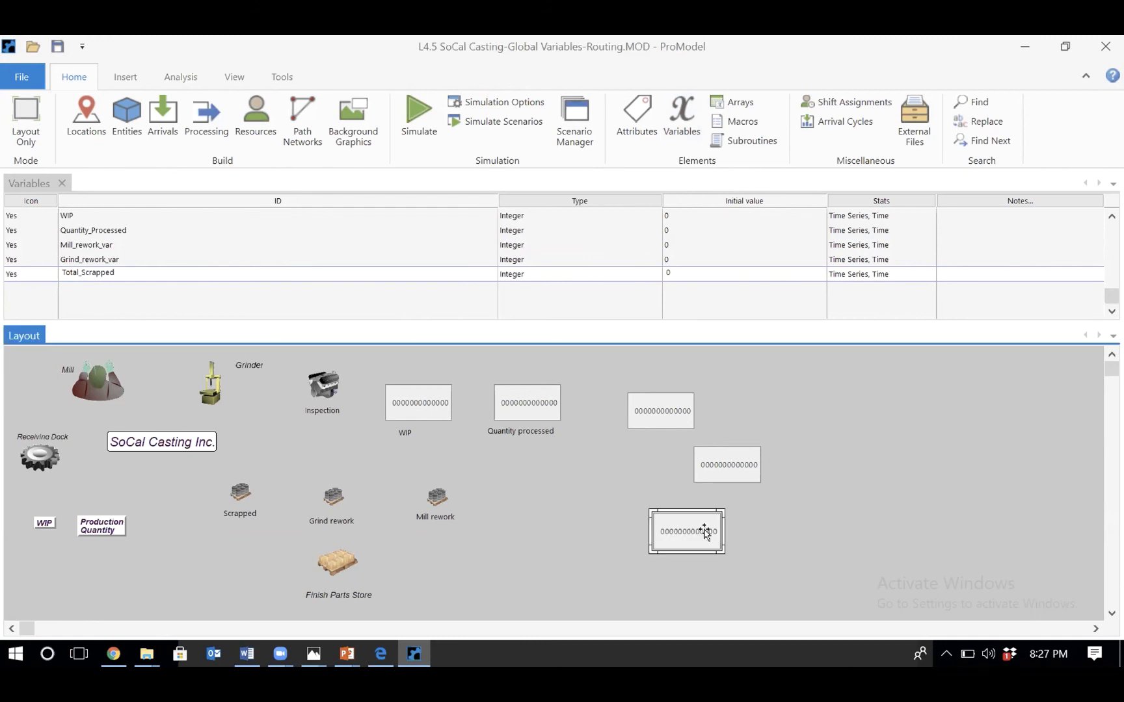
# - Add the text label "Mill rework" beside the Mill_rework_var counter in the layout
pyautogui.click(116, 76)
pyautogui.click(127, 130)
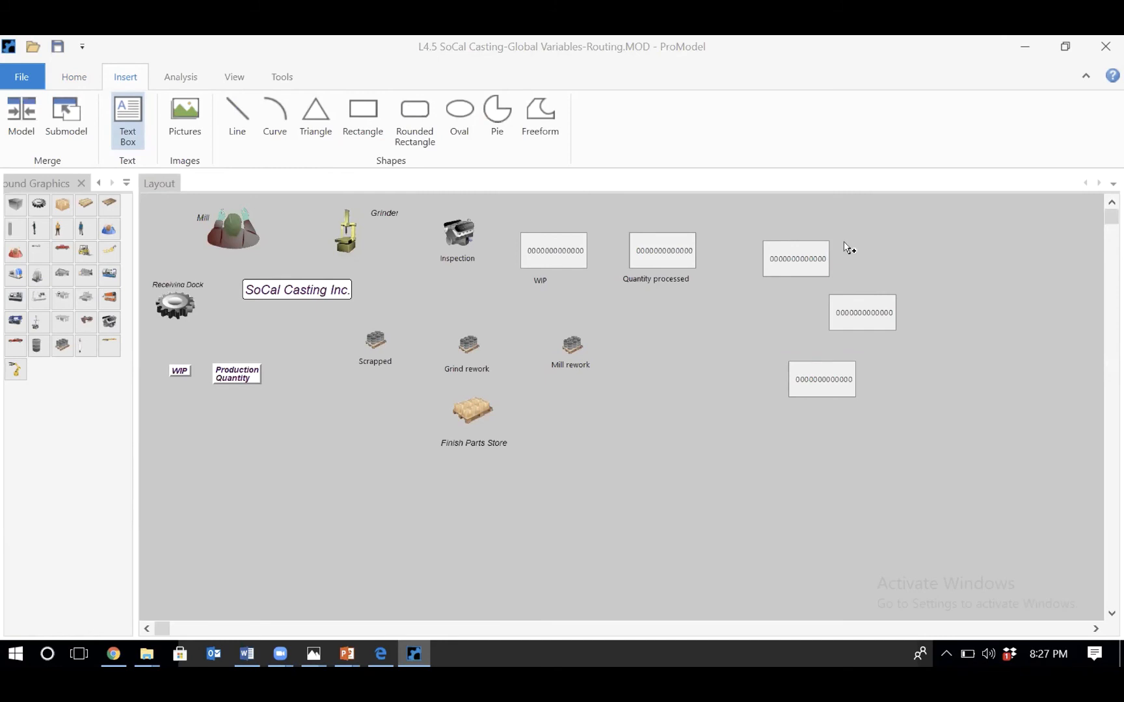
pyautogui.click(844, 242)
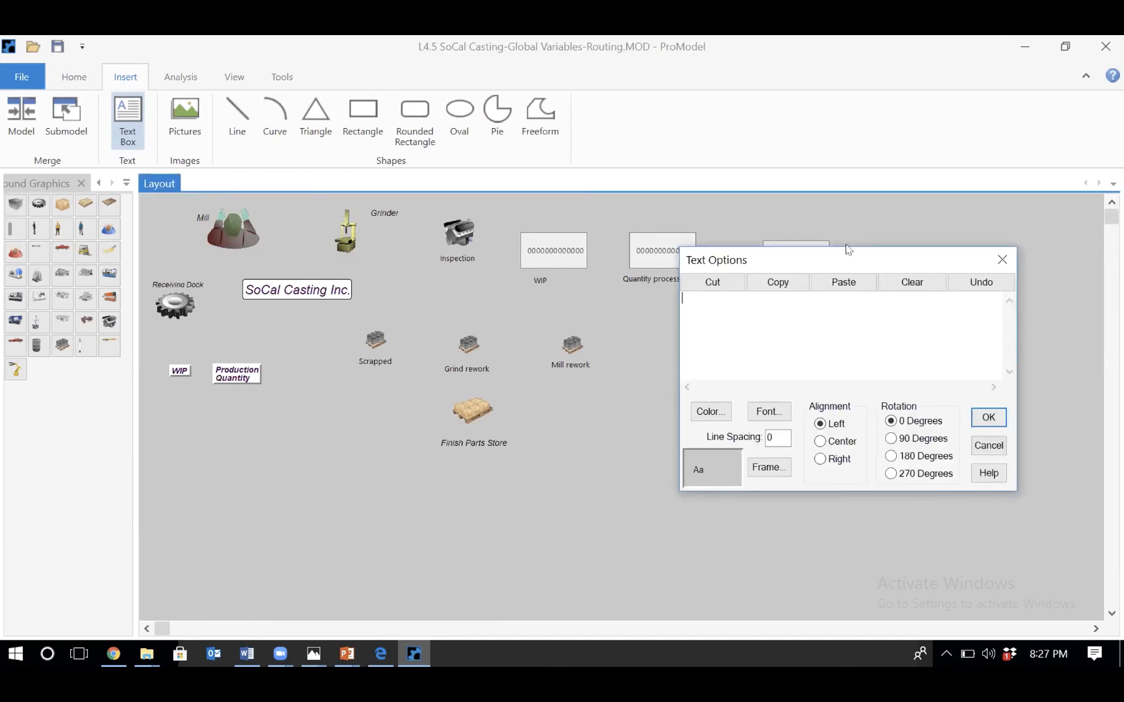
pyautogui.write('Mill rework')
pyautogui.click(1002, 417)
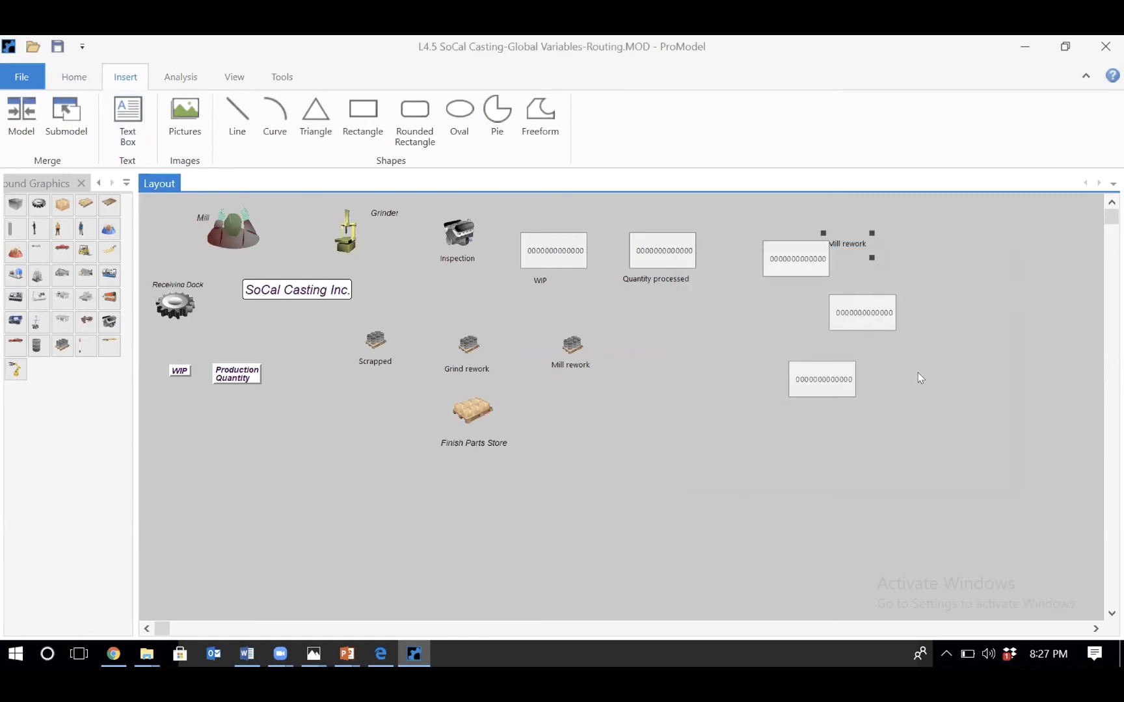
# - Add the text label "Grind rework" beside the Grind_rework_var counter in the layout
pyautogui.click(126, 118)
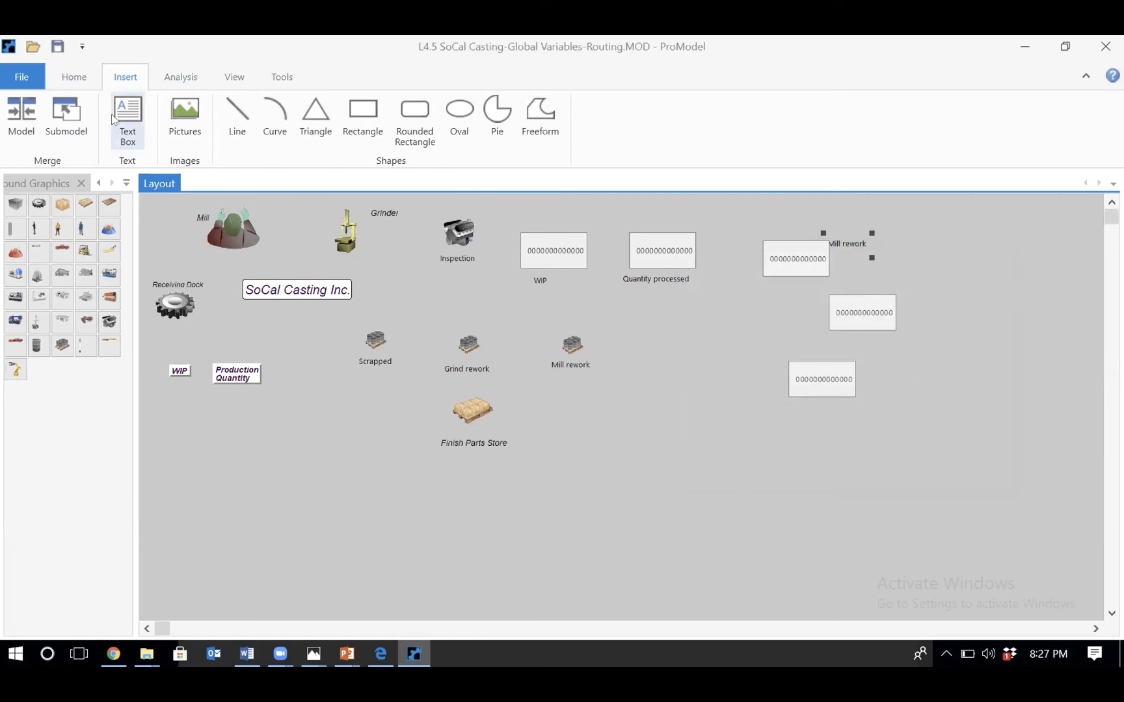
pyautogui.click(925, 318)
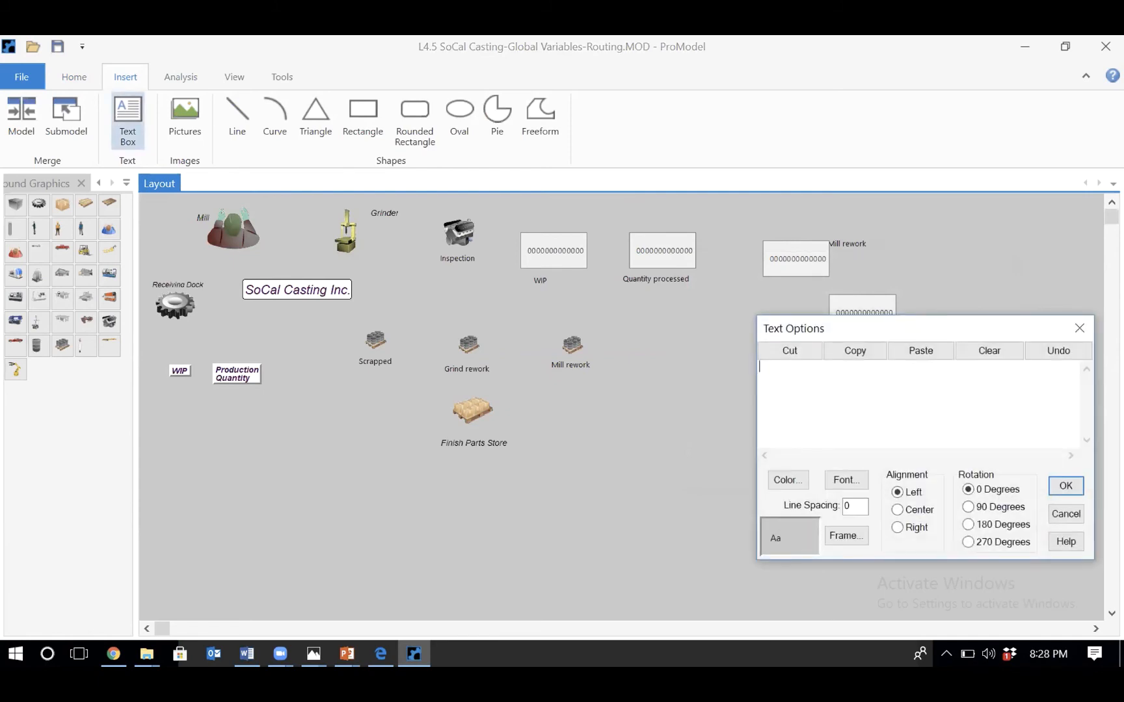
pyautogui.write('Grind rework')
pyautogui.press('Return')
pyautogui.click(1061, 488)
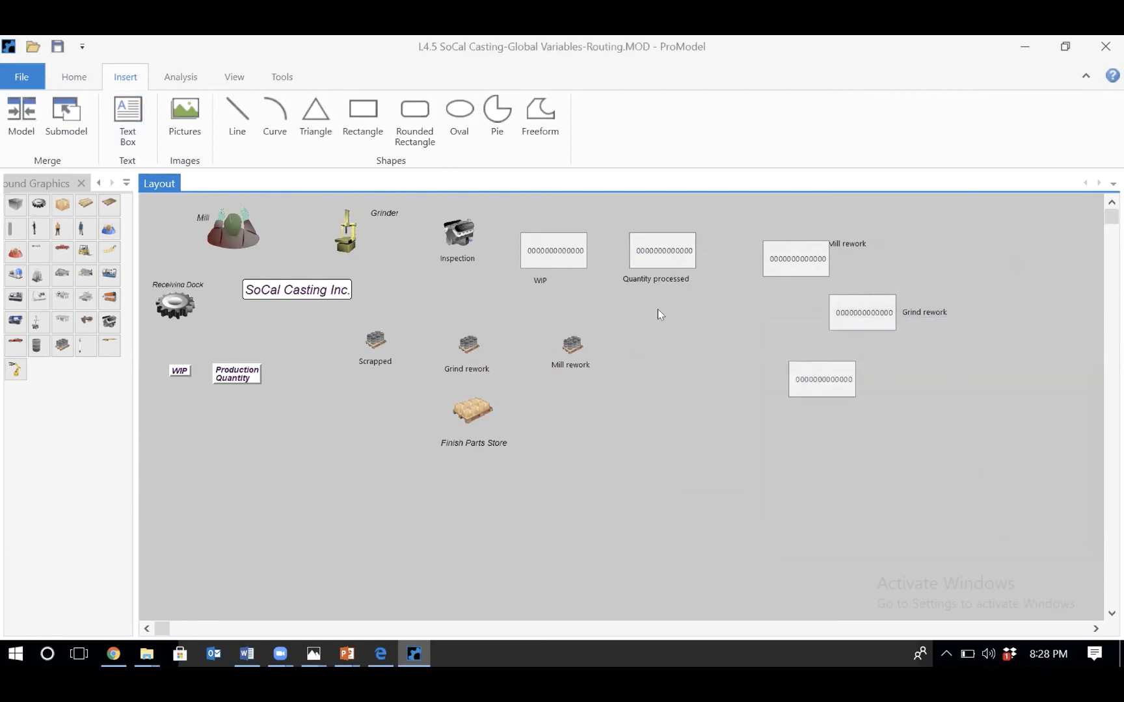
# - Add the text label "Scrapped" beside the Total_Scrapped counter in the layout
pyautogui.click(129, 121)
pyautogui.click(881, 374)
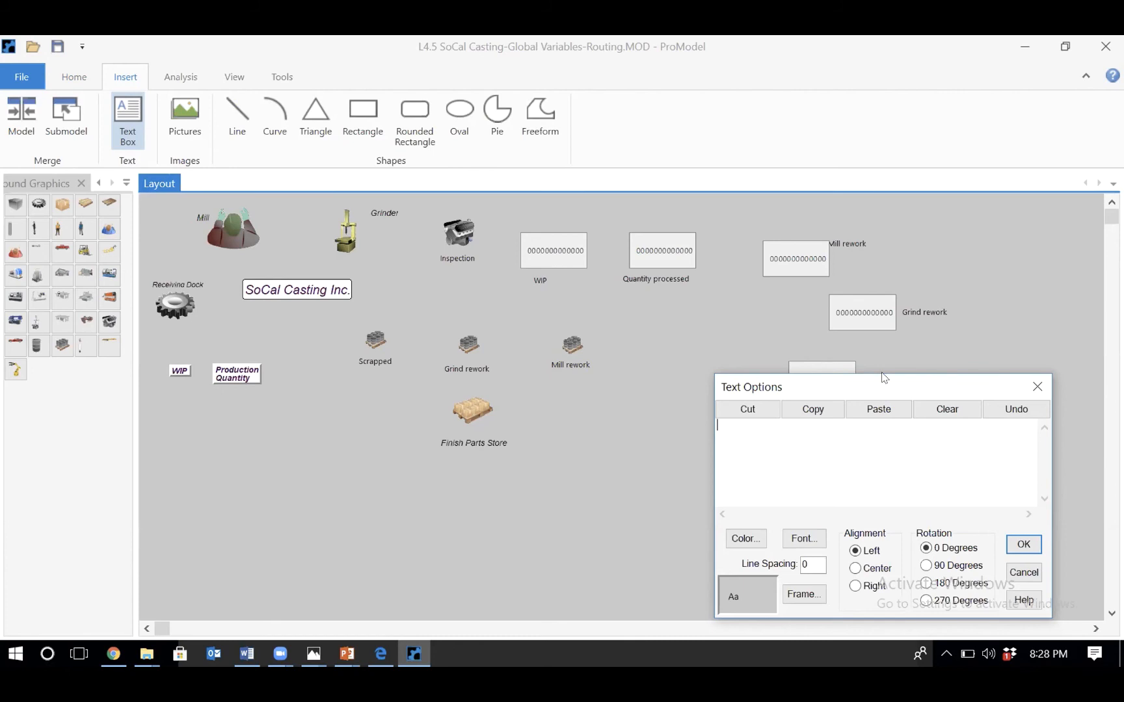
pyautogui.write('Scrapped')
pyautogui.click(1022, 544)
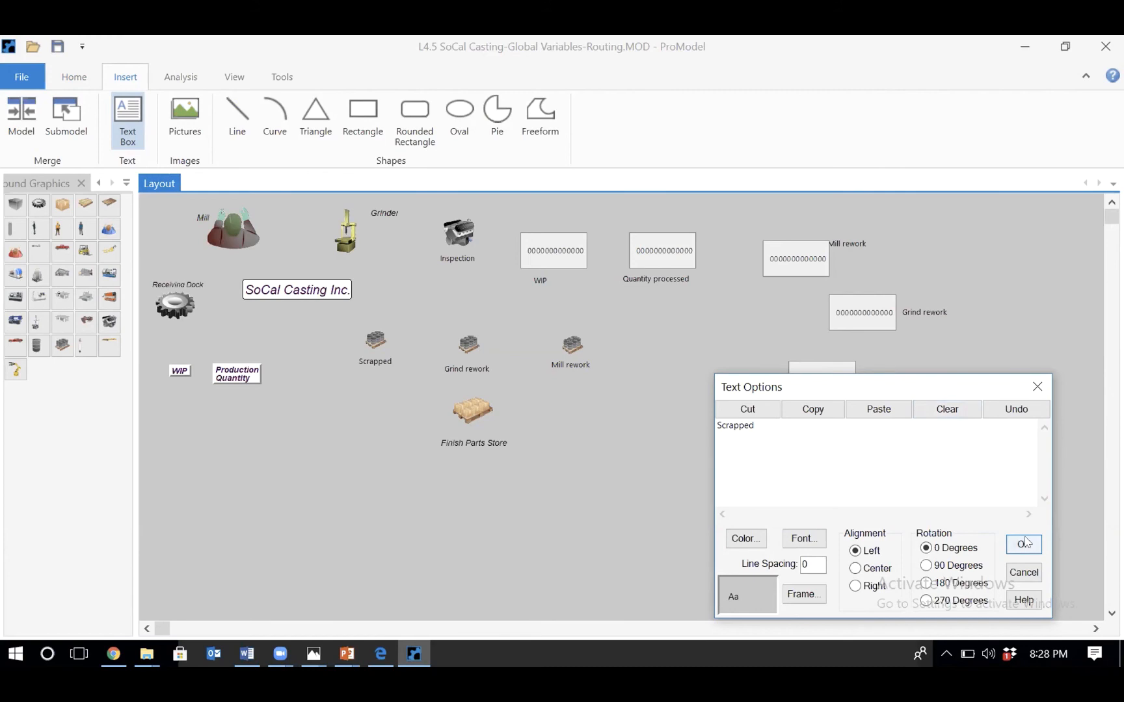
# - Review the model's variable list and its location list
pyautogui.click(77, 75)
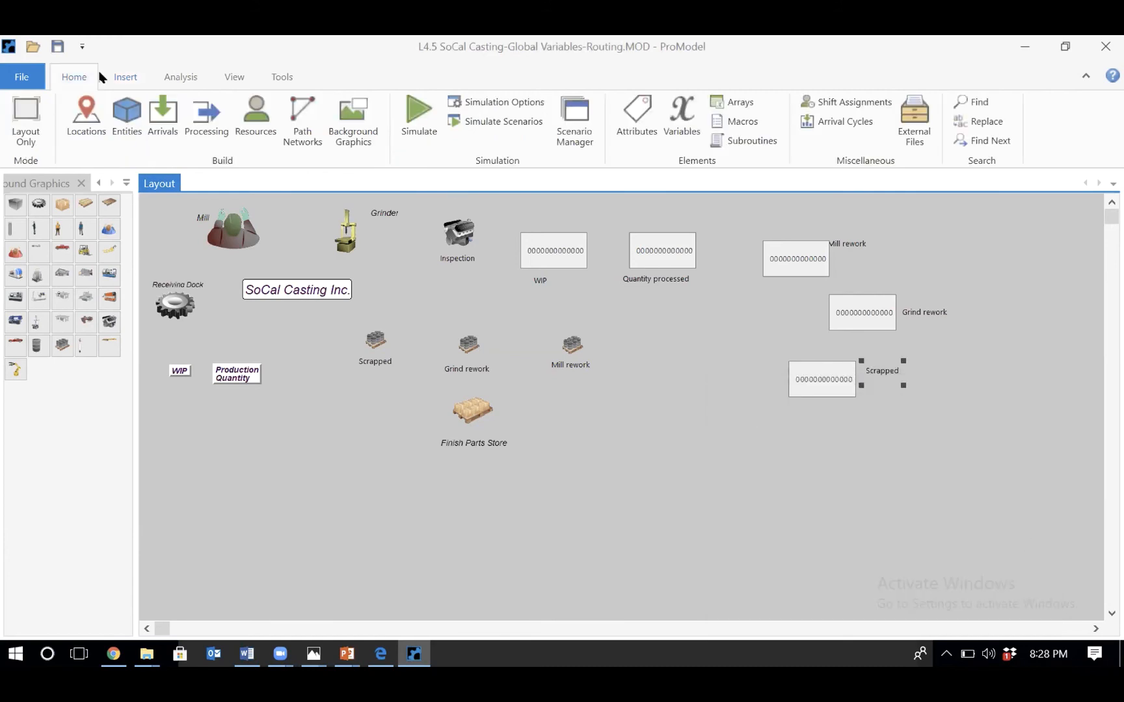
pyautogui.click(679, 115)
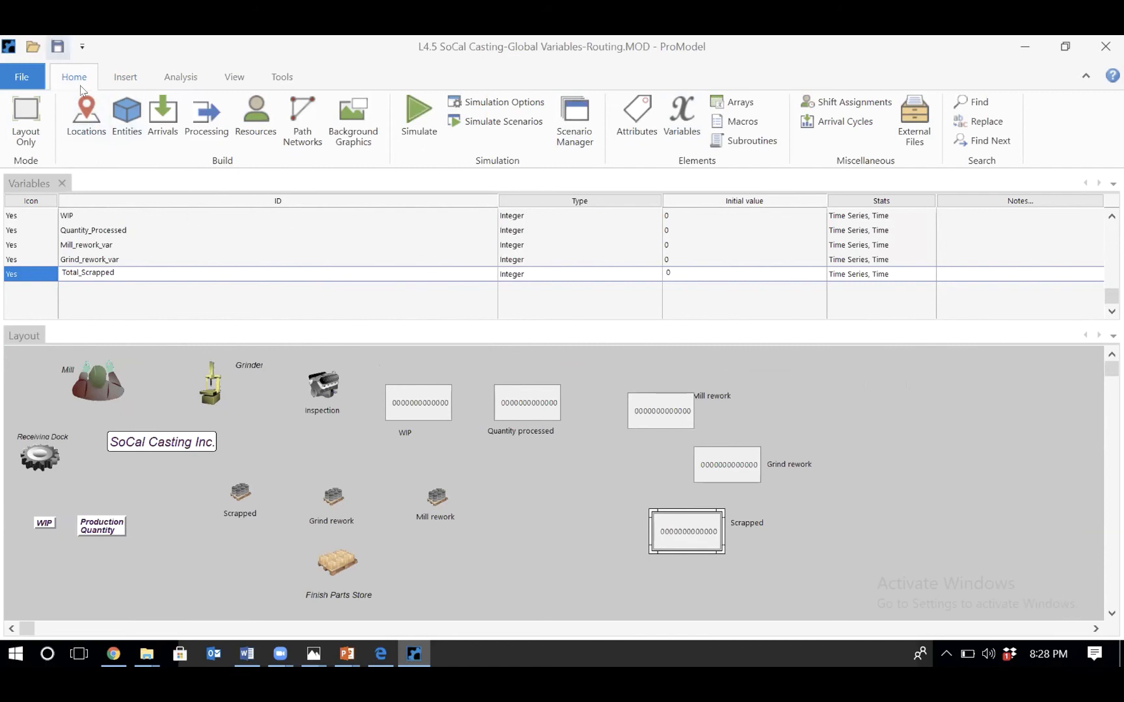
pyautogui.click(98, 117)
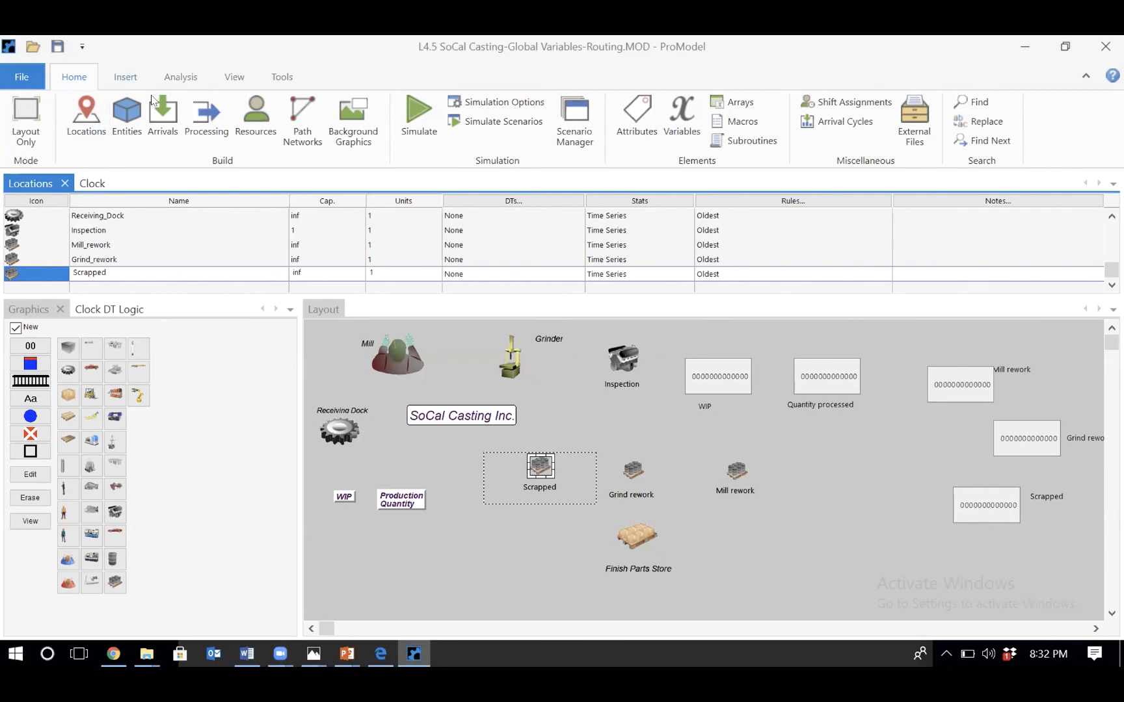
# - Check the probability routing rule for forgings going from Inspection to Mill_rework, leave it as is, and save the model
pyautogui.click(192, 135)
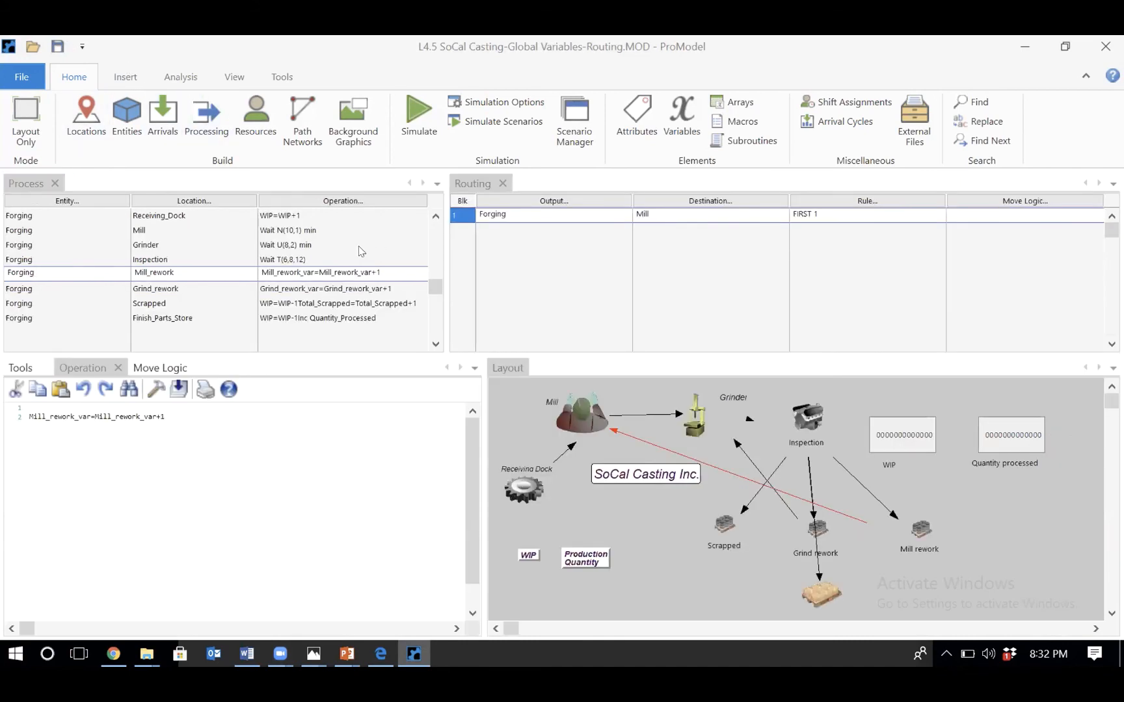
pyautogui.click(306, 259)
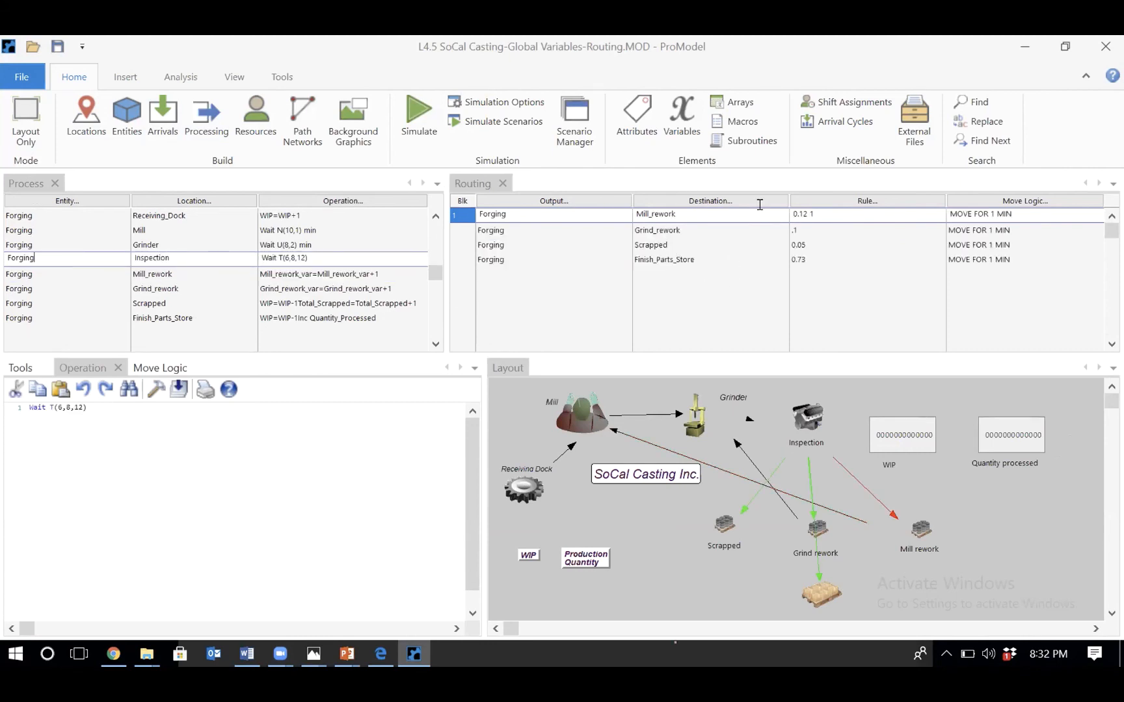
pyautogui.click(829, 201)
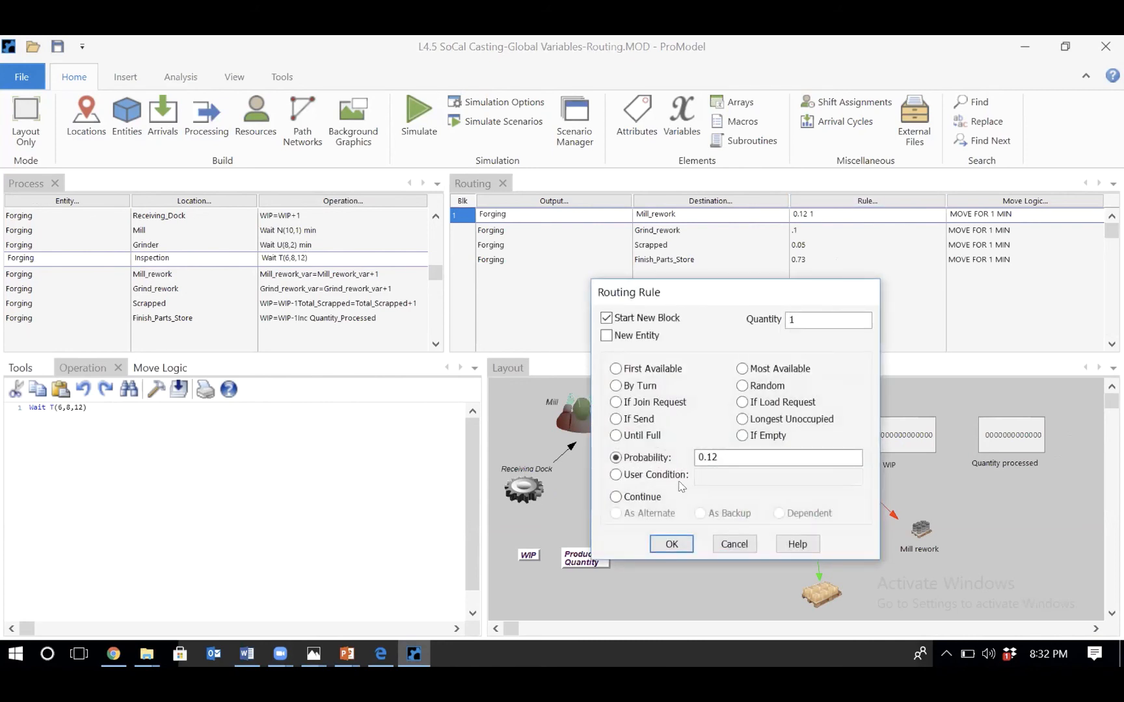
pyautogui.click(731, 542)
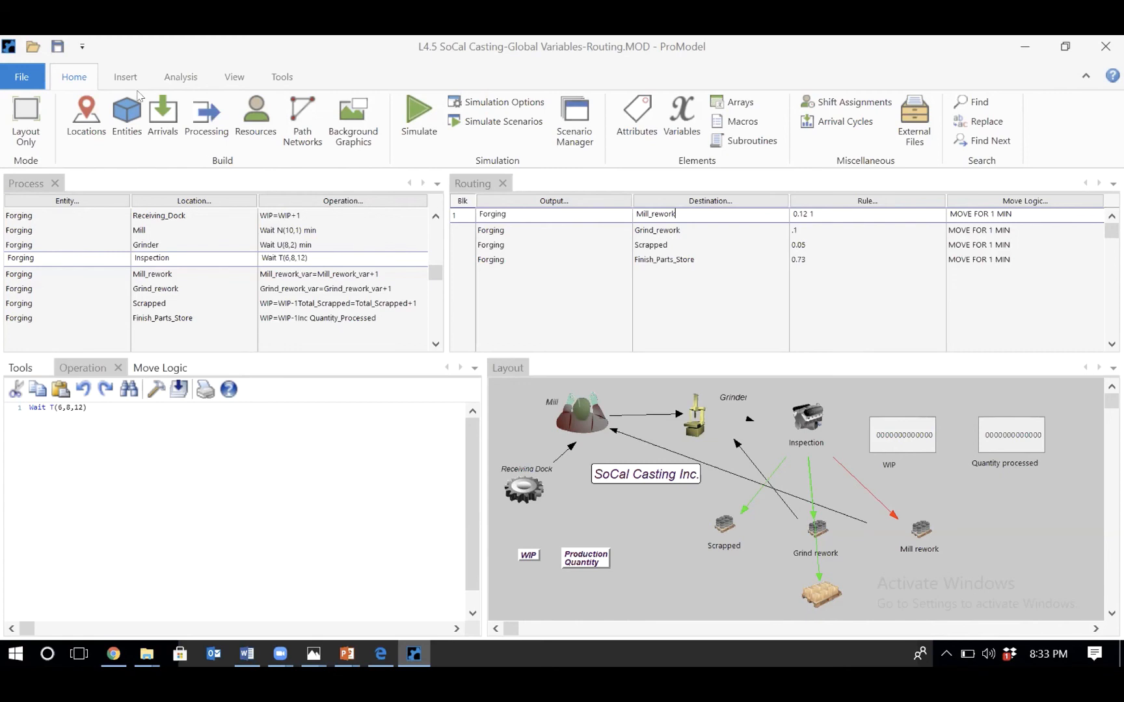
pyautogui.click(55, 48)
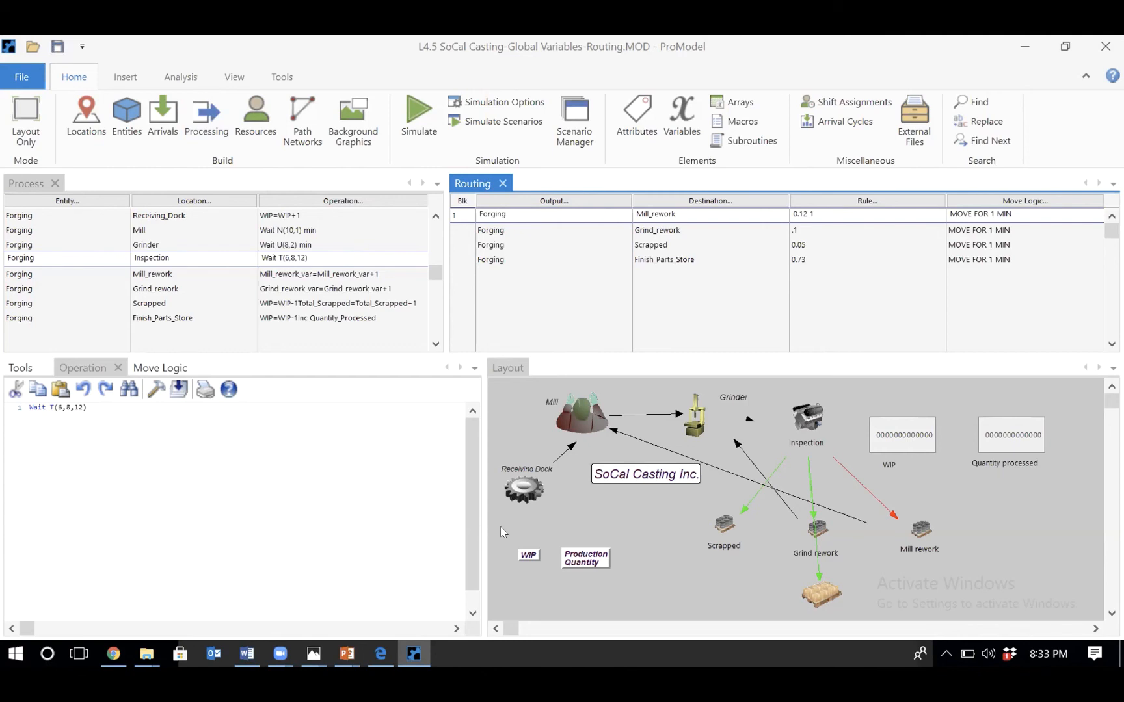
# - Switch to Photos and study the hand-drawn Aero Composite temporary batching diagram
pyautogui.moveTo(313, 653)
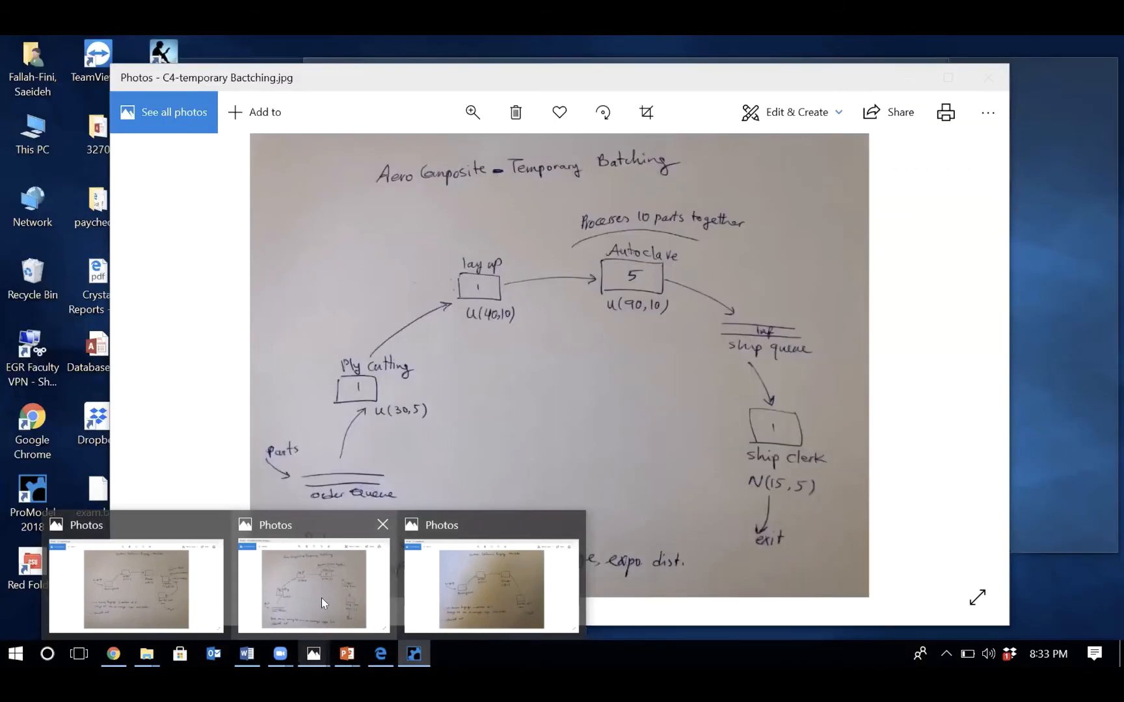
pyautogui.click(321, 598)
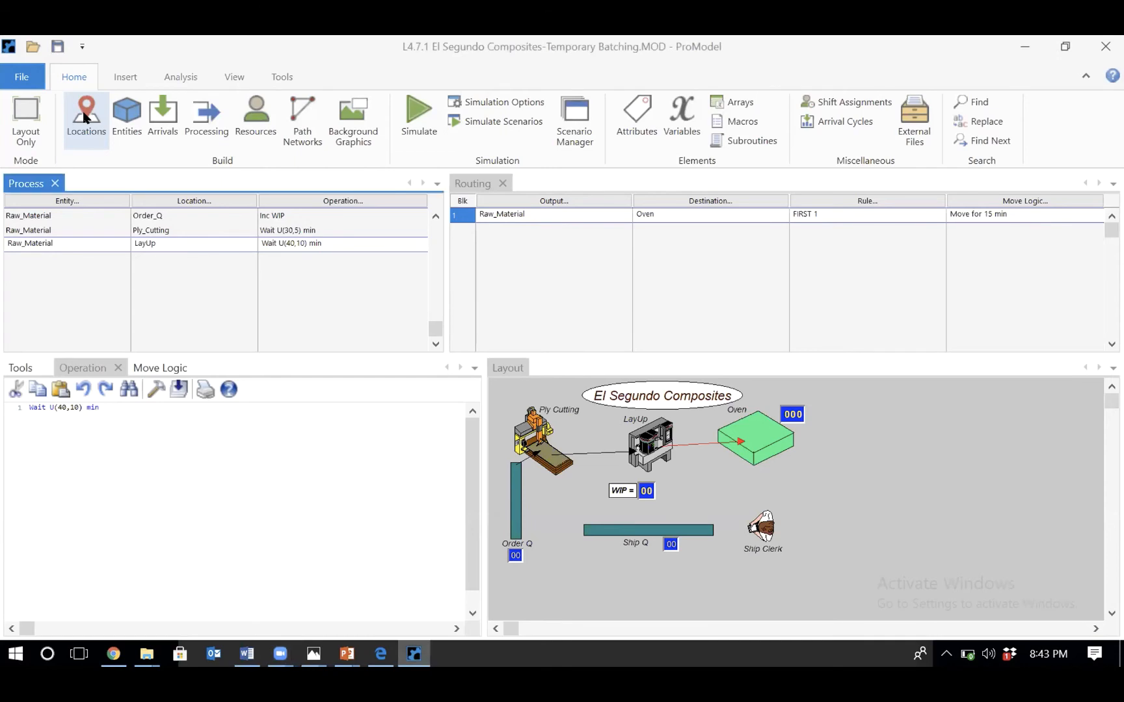
# - Review the location list and the raw material arrival record of the El Segundo Composites temporary batching model in ProModel
pyautogui.click(86, 117)
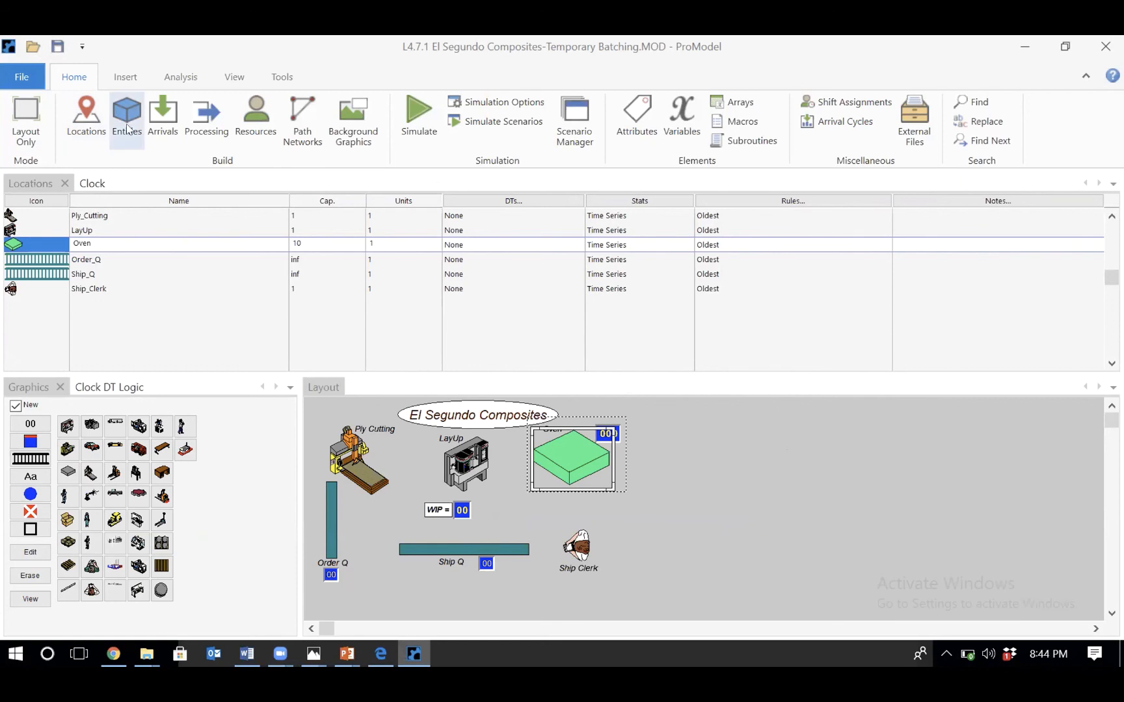
pyautogui.click(159, 124)
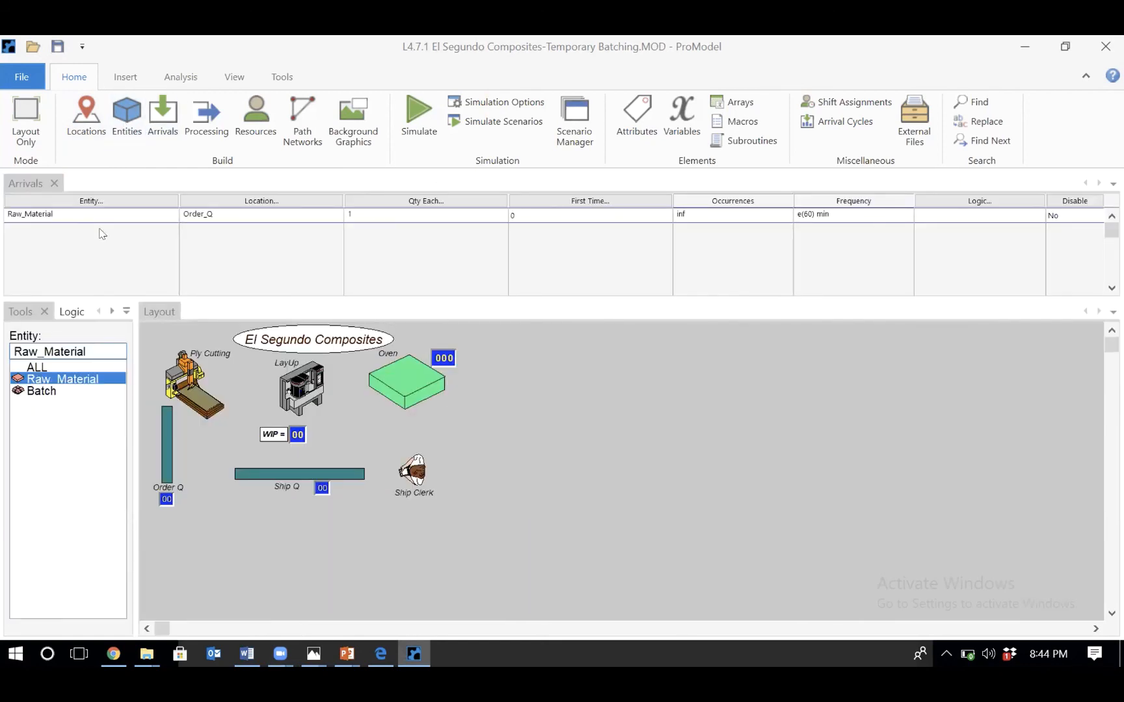
pyautogui.doubleClick(63, 216)
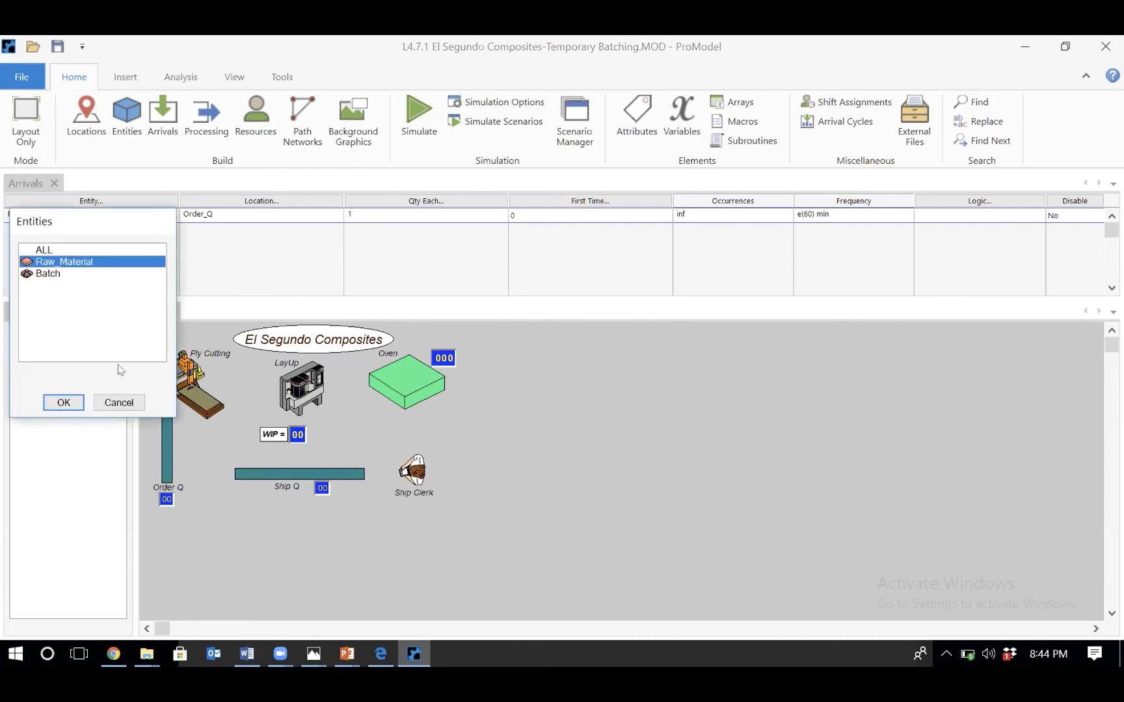
pyautogui.click(124, 402)
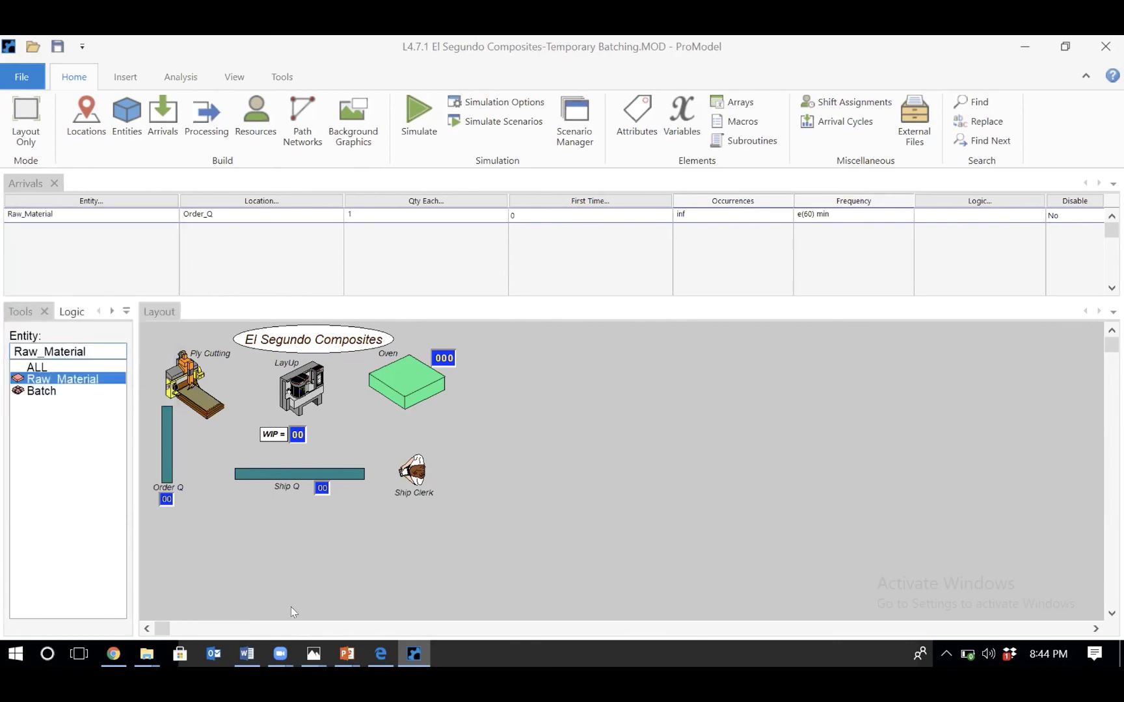
pyautogui.moveTo(306, 660)
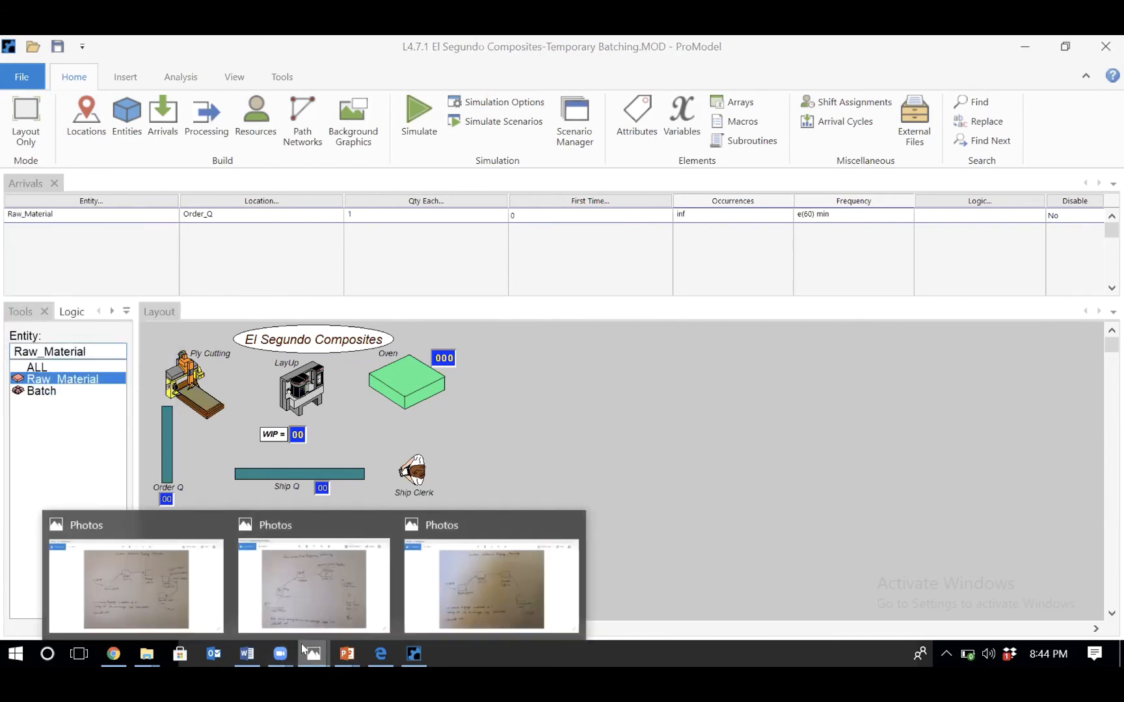
pyautogui.moveTo(291, 591)
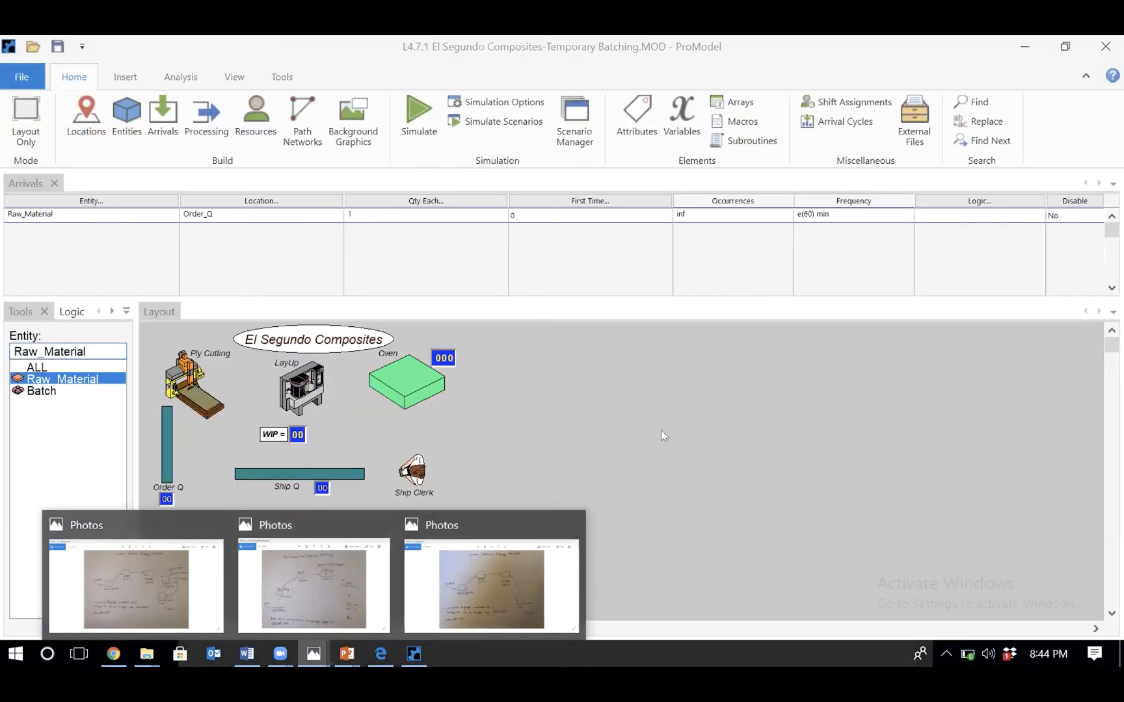
pyautogui.click(661, 430)
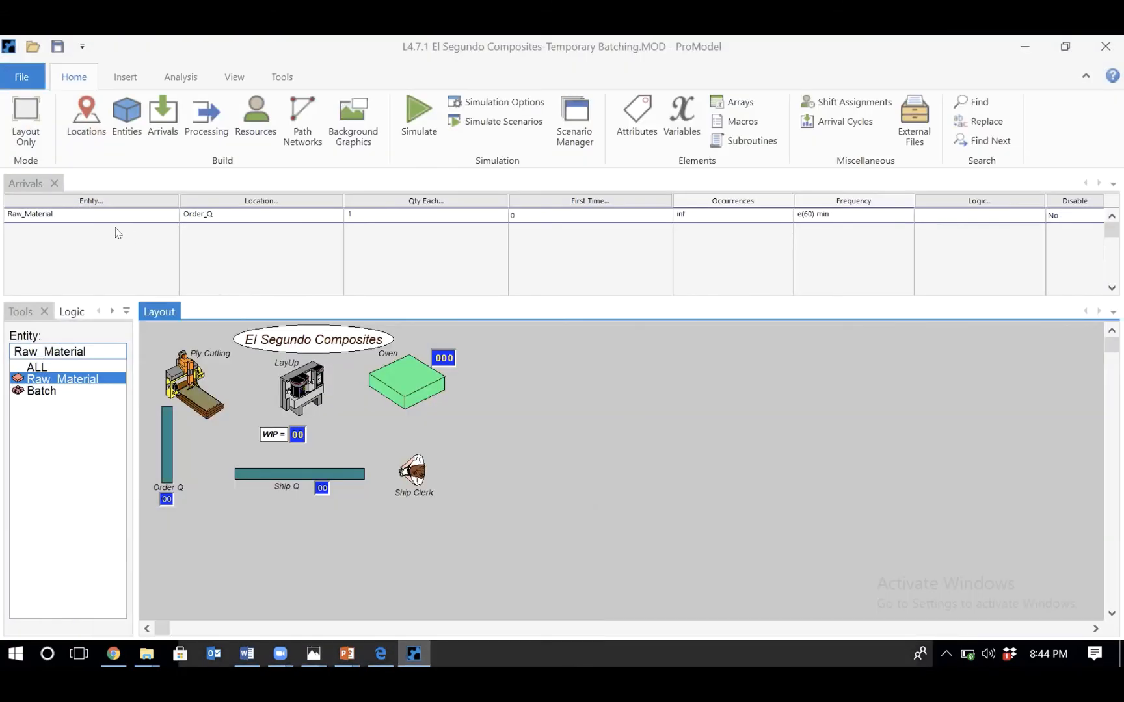
pyautogui.click(112, 209)
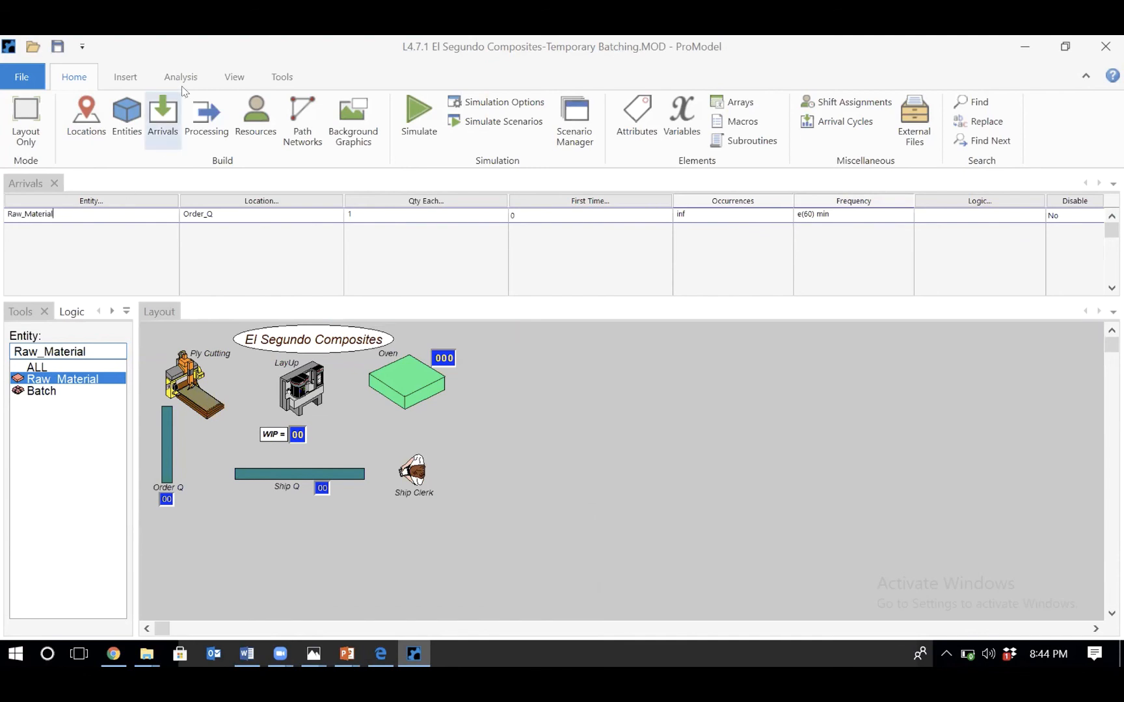
# - Rename the Raw_Material entity to "Parts"
pyautogui.click(127, 123)
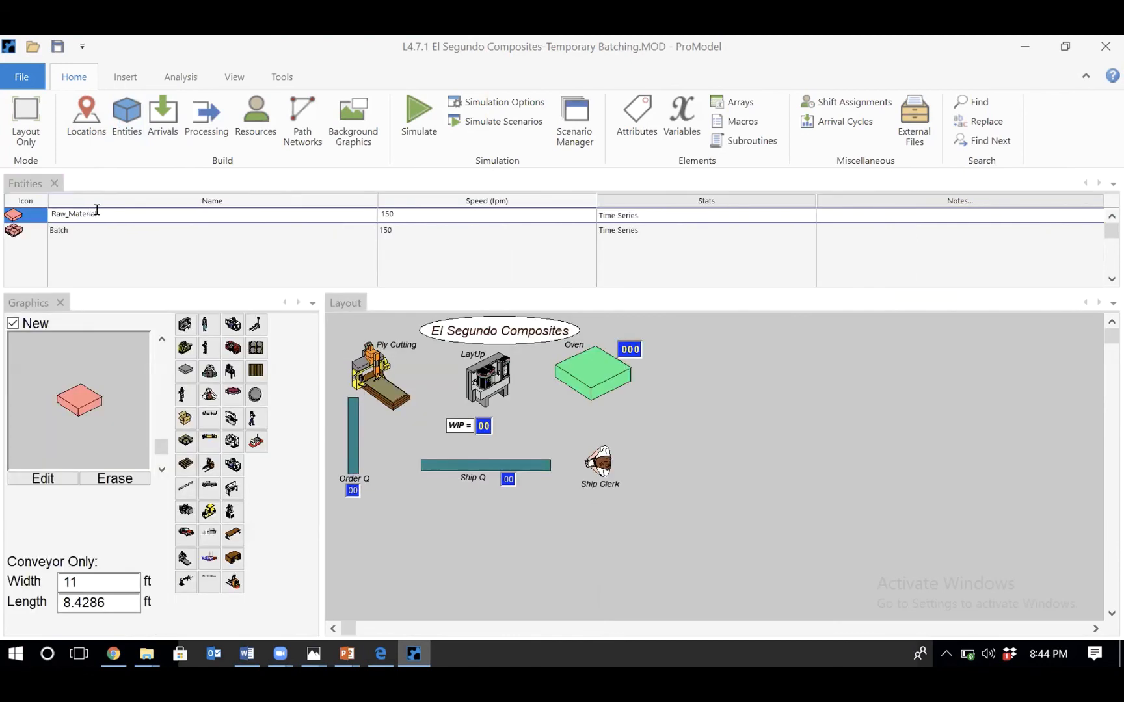
pyautogui.click(97, 210)
pyautogui.press('BackSpace')
pyautogui.press('BackSpace')
pyautogui.press('BackSpace')
pyautogui.press('BackSpace')
pyautogui.press('BackSpace')
pyautogui.press('BackSpace')
pyautogui.press('BackSpace')
pyautogui.press('BackSpace')
pyautogui.press('BackSpace')
pyautogui.press('BackSpace')
pyautogui.press('BackSpace')
pyautogui.press('BackSpace')
pyautogui.write('Parts')
# - Check the renamed entity in the arrivals, processing and entity tables, including the arrival frequency
pyautogui.click(164, 117)
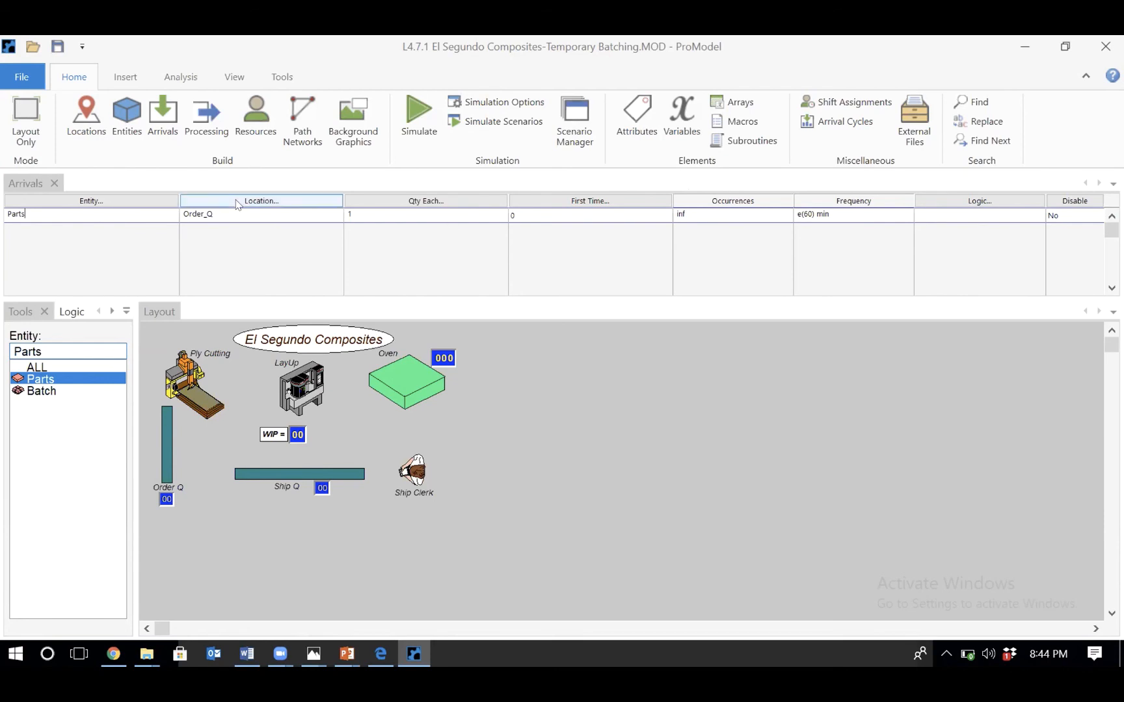
pyautogui.click(206, 119)
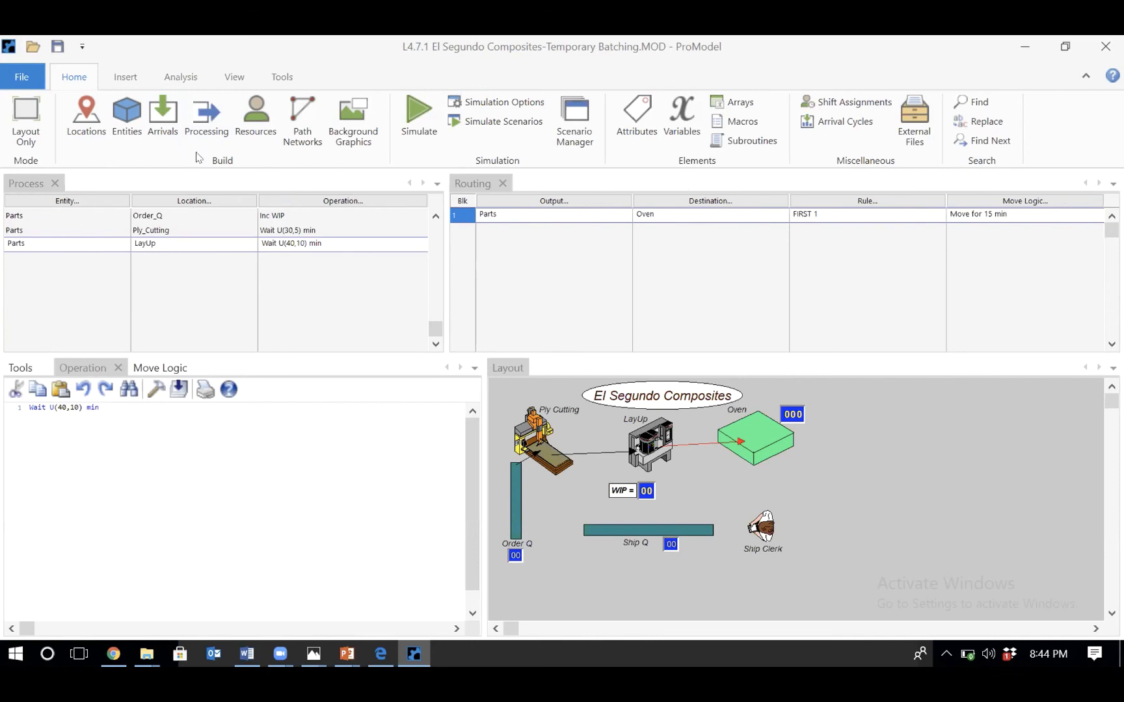
pyautogui.click(127, 116)
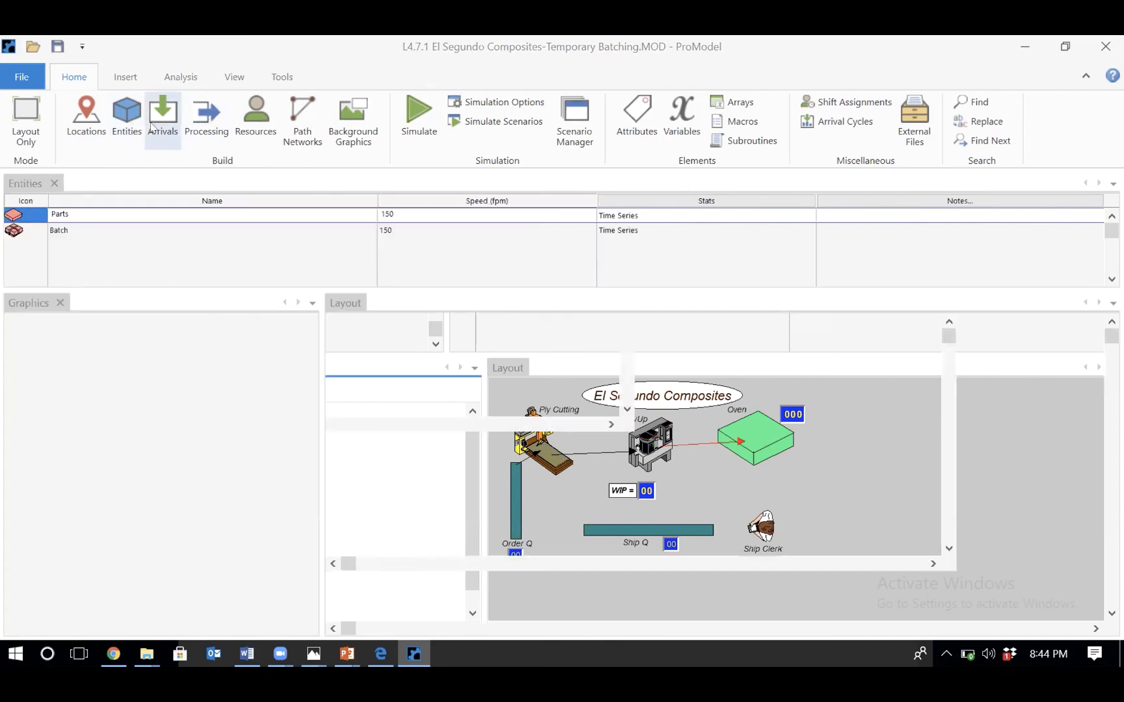
pyautogui.click(163, 124)
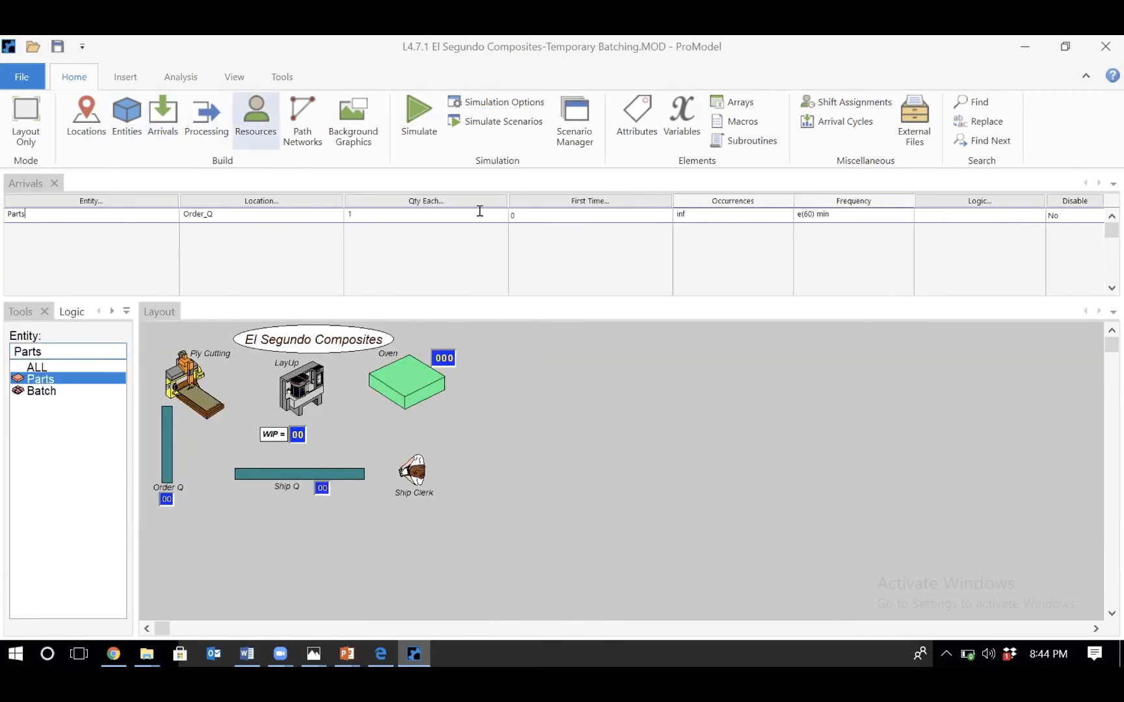
pyautogui.click(804, 214)
pyautogui.click(184, 95)
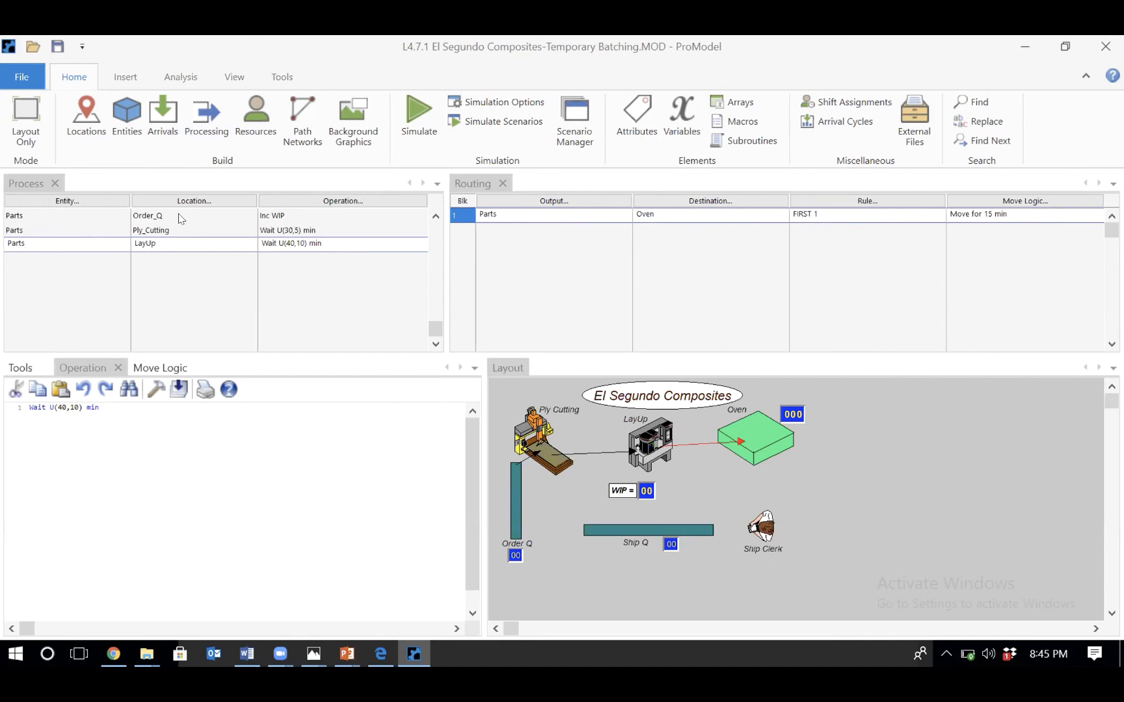
# - Examine the operation logic and routing of the Parts process records at Order_Q, Ply_Cutting and LayUp
pyautogui.click(179, 215)
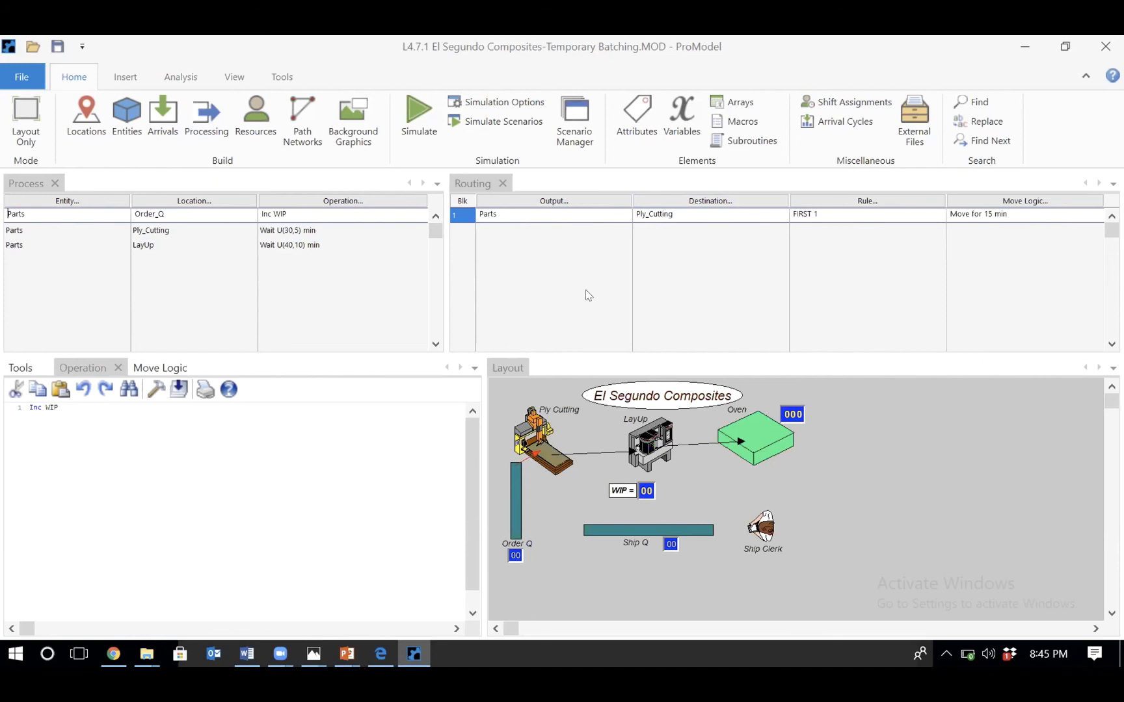
pyautogui.click(199, 227)
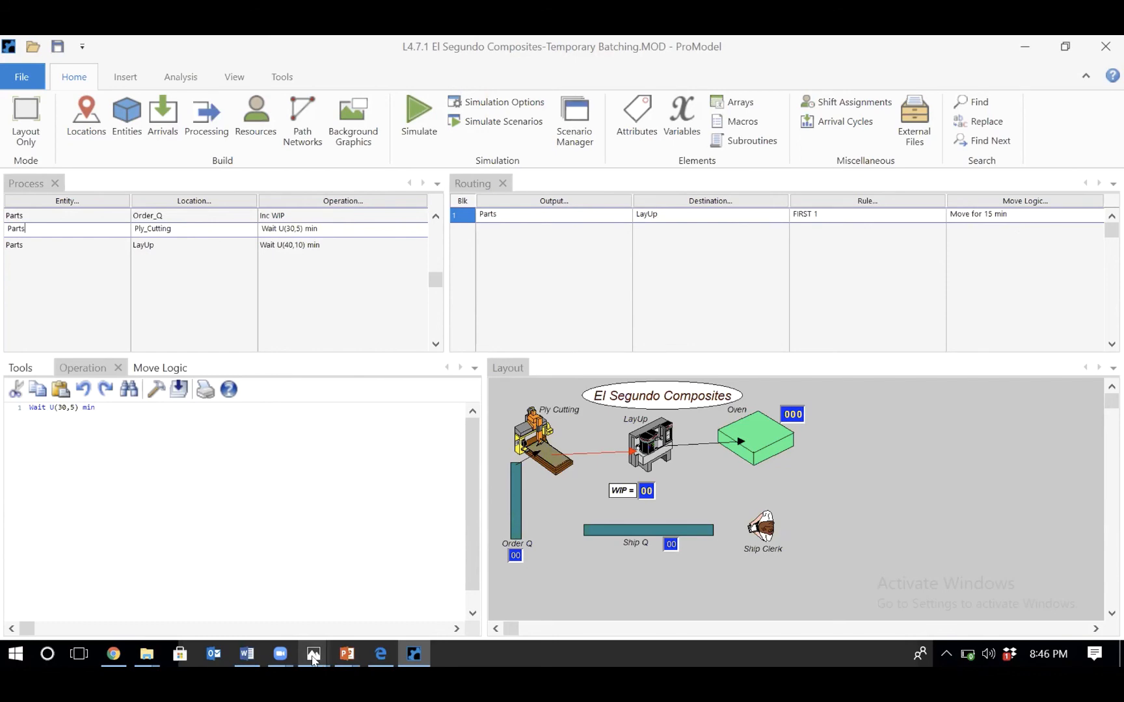
pyautogui.moveTo(313, 658)
pyautogui.moveTo(321, 589)
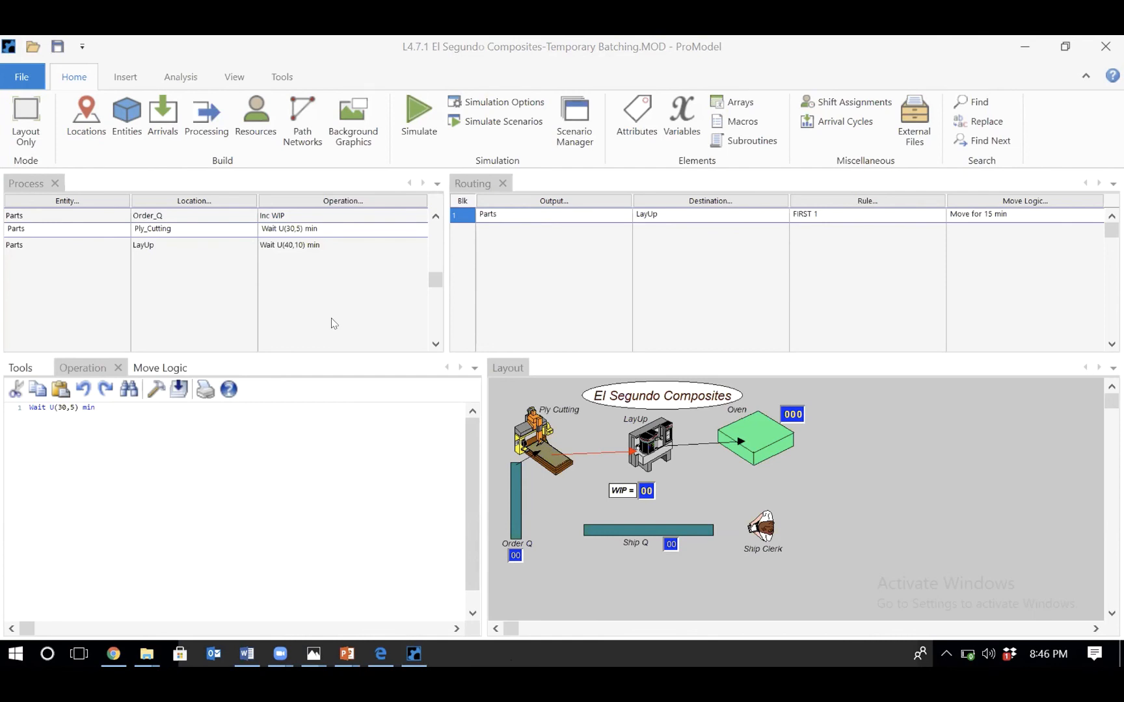
pyautogui.click(199, 244)
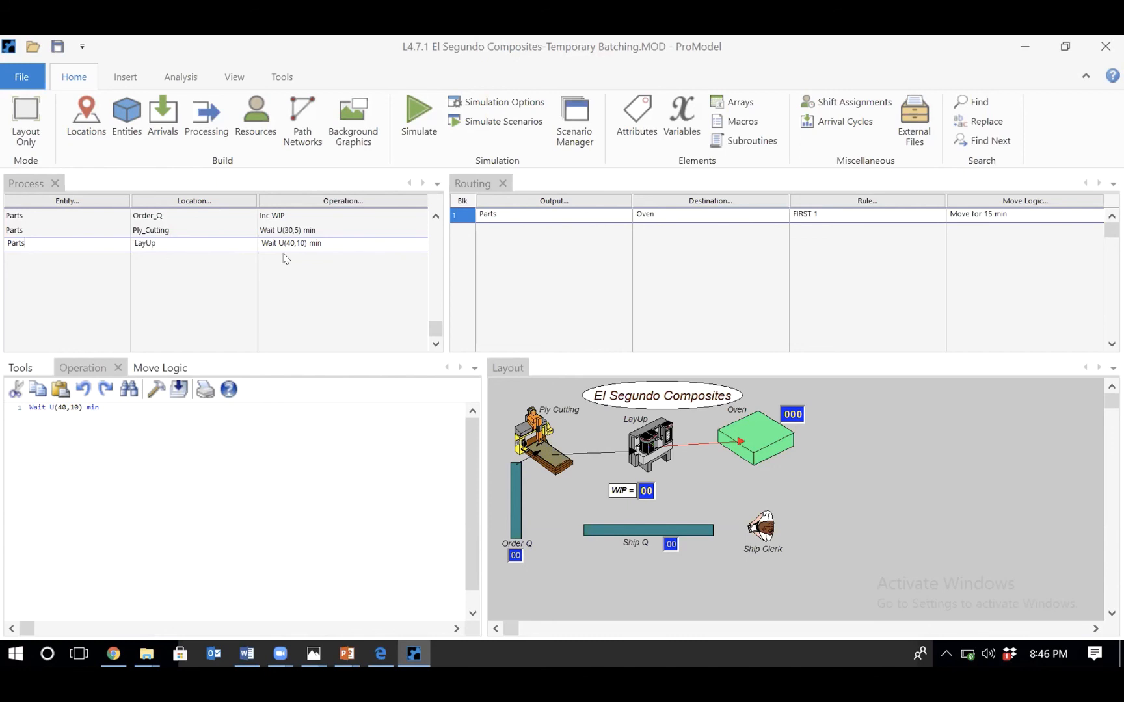
pyautogui.press('Up')
pyautogui.press('Up')
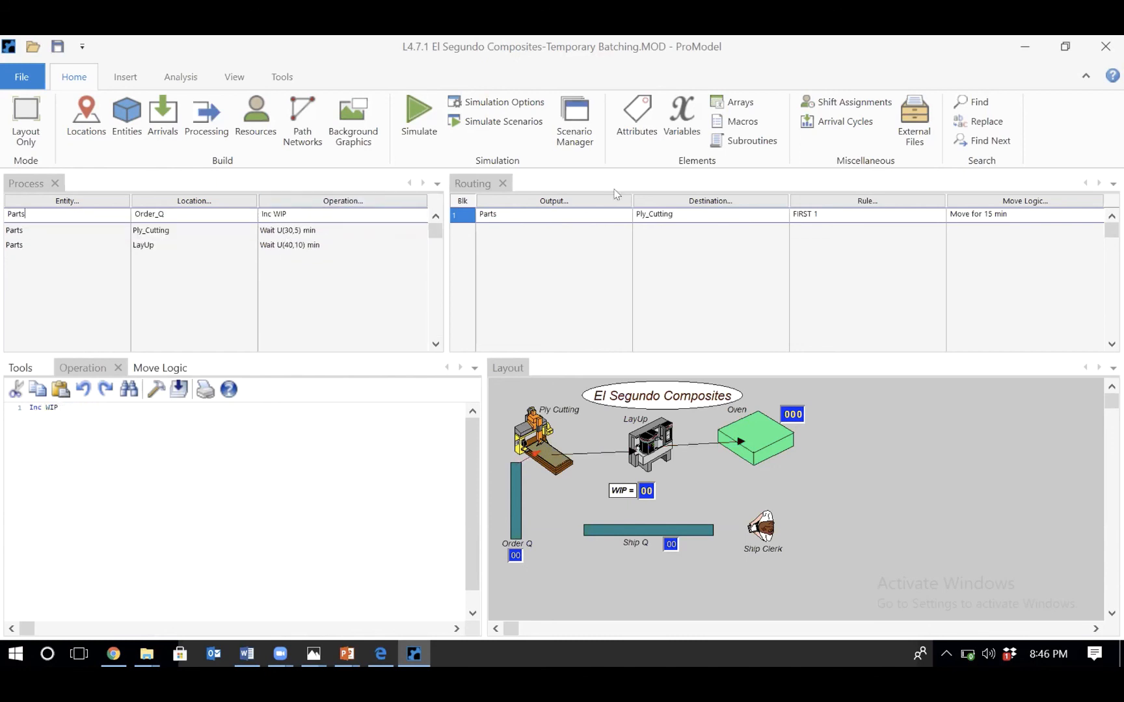
pyautogui.click(223, 225)
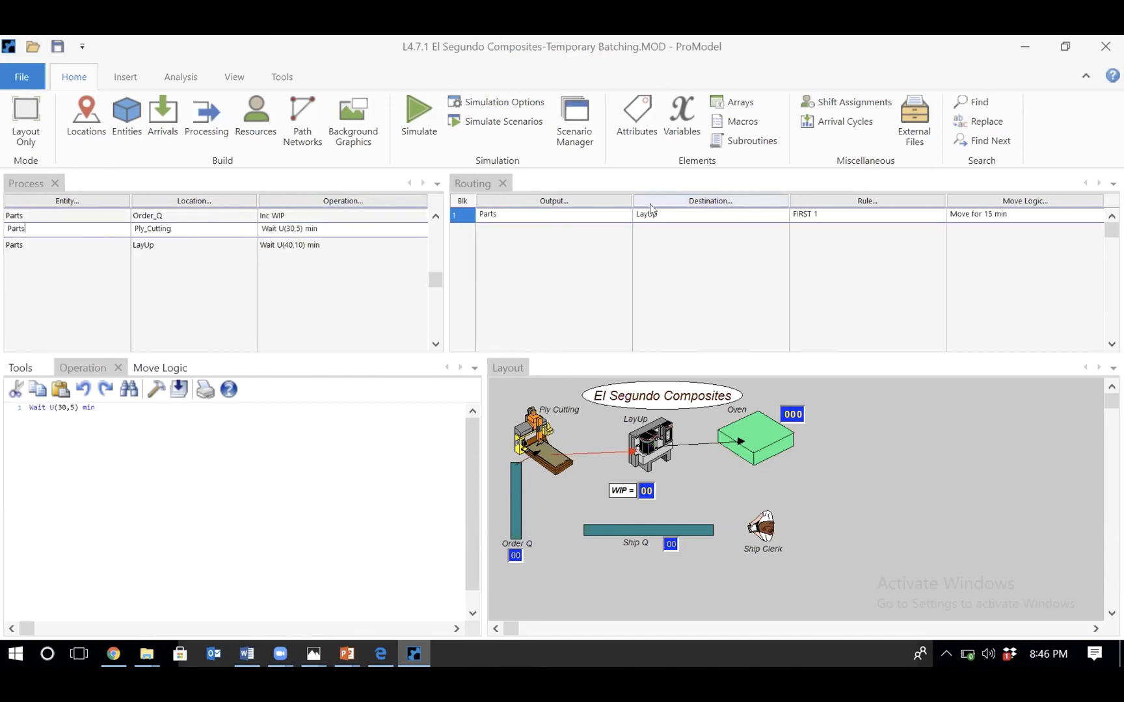
pyautogui.click(291, 243)
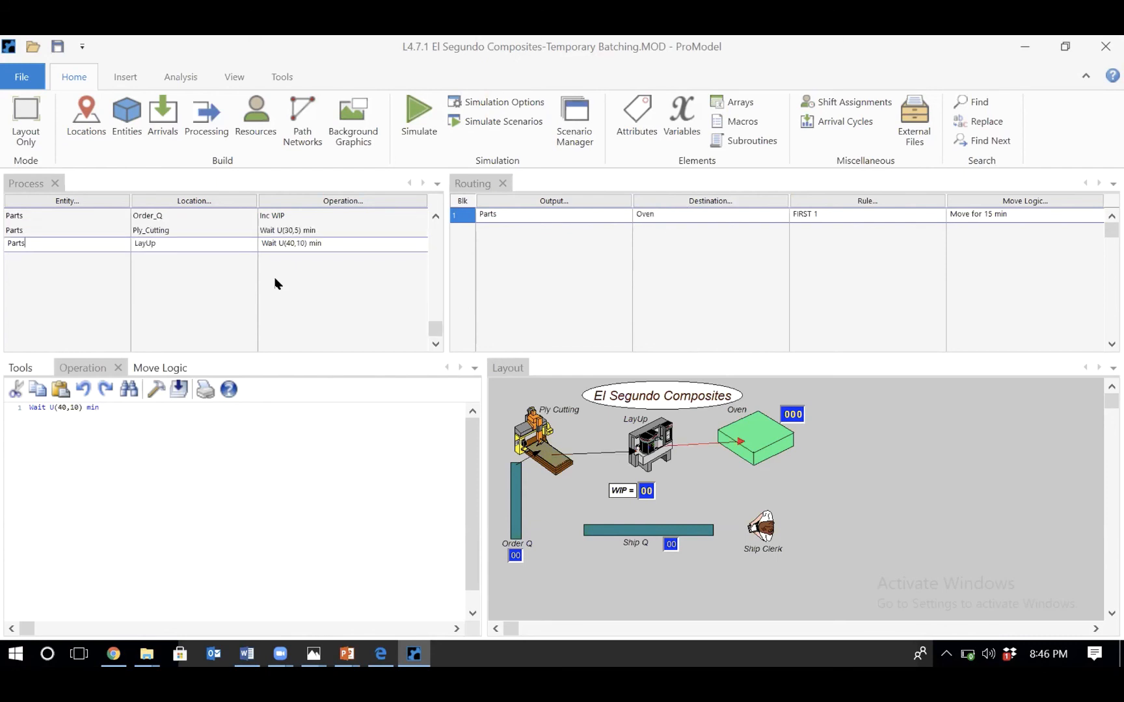
pyautogui.click(284, 229)
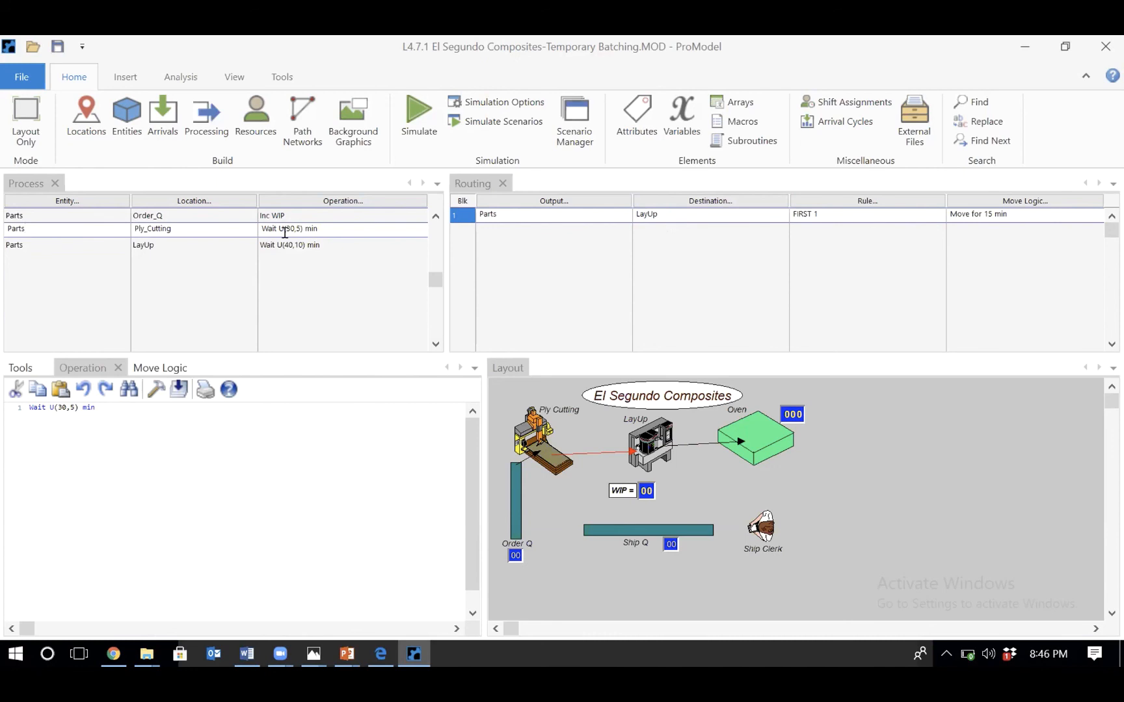
pyautogui.click(289, 243)
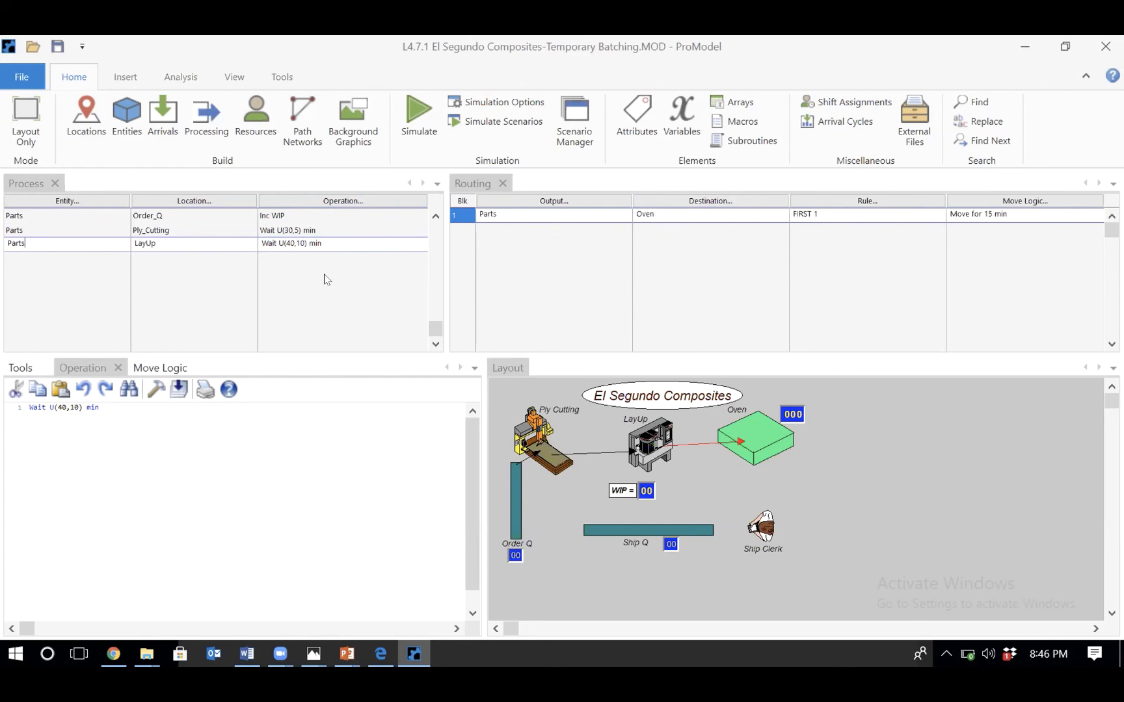
pyautogui.click(345, 233)
# - Add a process record for entity Parts at location Oven after the LayUp record
pyautogui.click(219, 243)
pyautogui.press('Return')
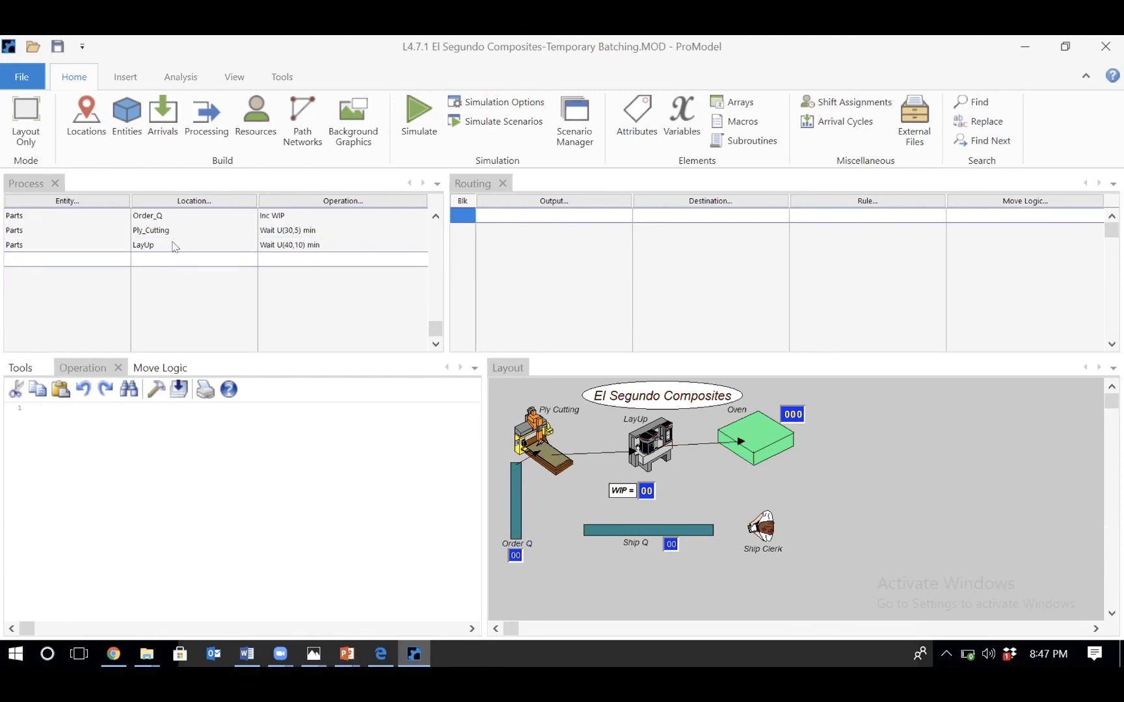
pyautogui.doubleClick(111, 265)
pyautogui.doubleClick(98, 304)
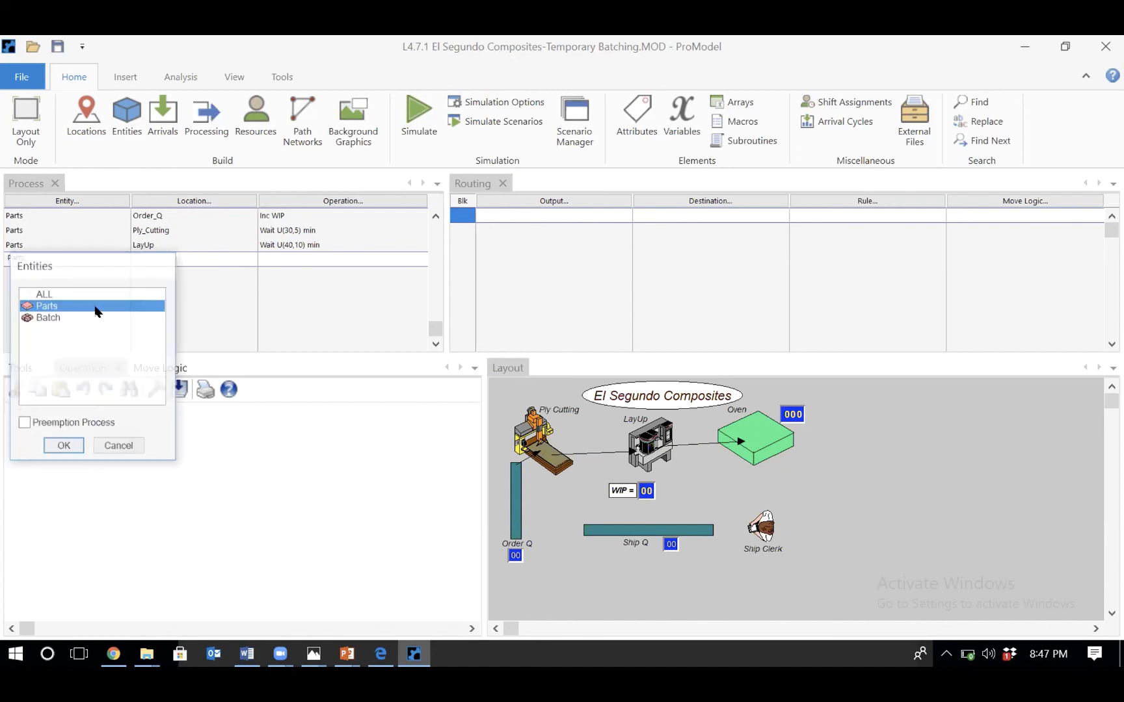
pyautogui.doubleClick(196, 256)
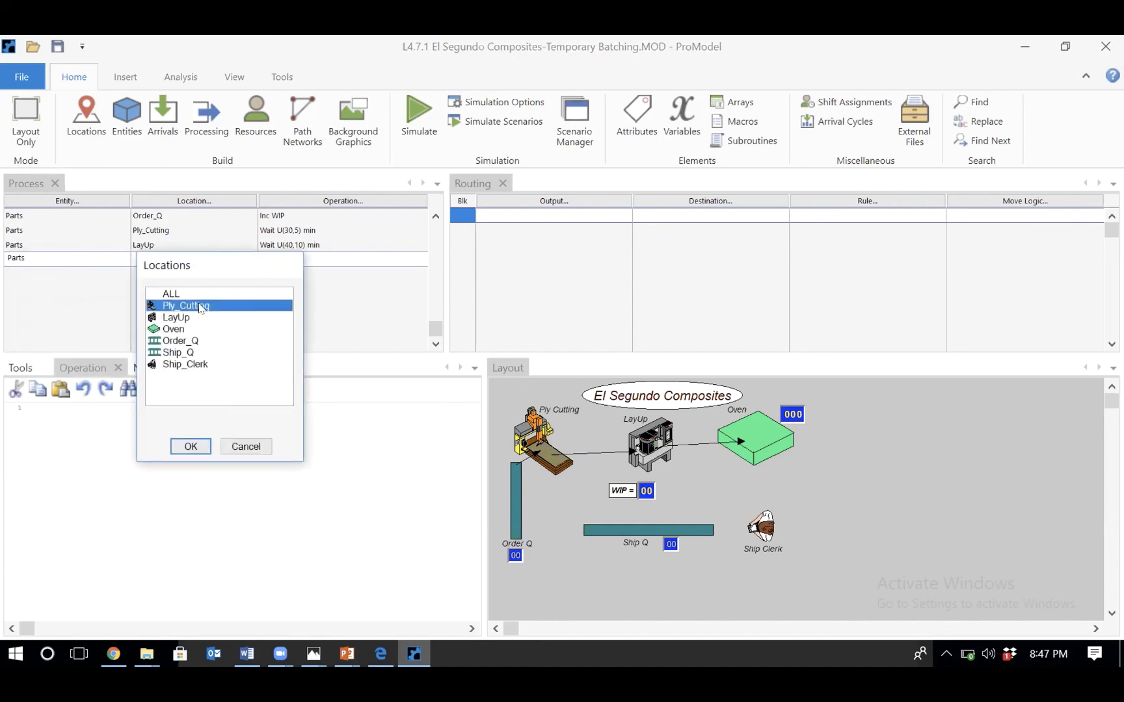
pyautogui.doubleClick(174, 329)
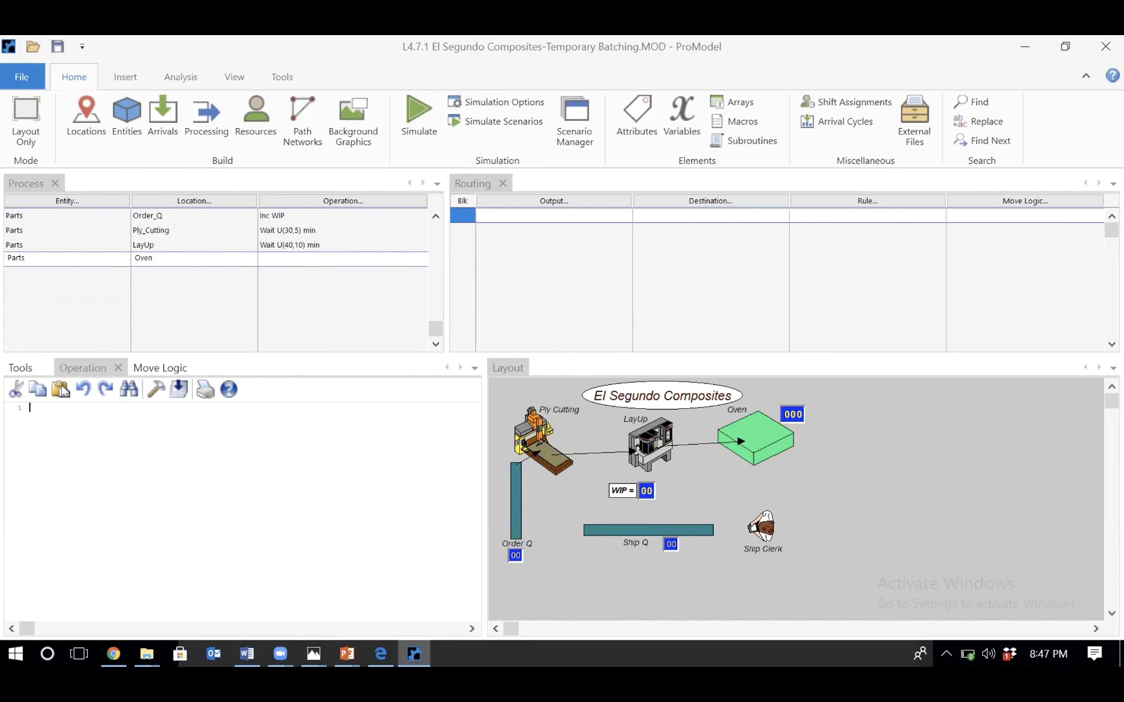
# - Switch to the PowerPoint presentation with the ProModel slide, add a second slide, and enter a batching bullet in its text area
pyautogui.click(90, 426)
pyautogui.press('Return')
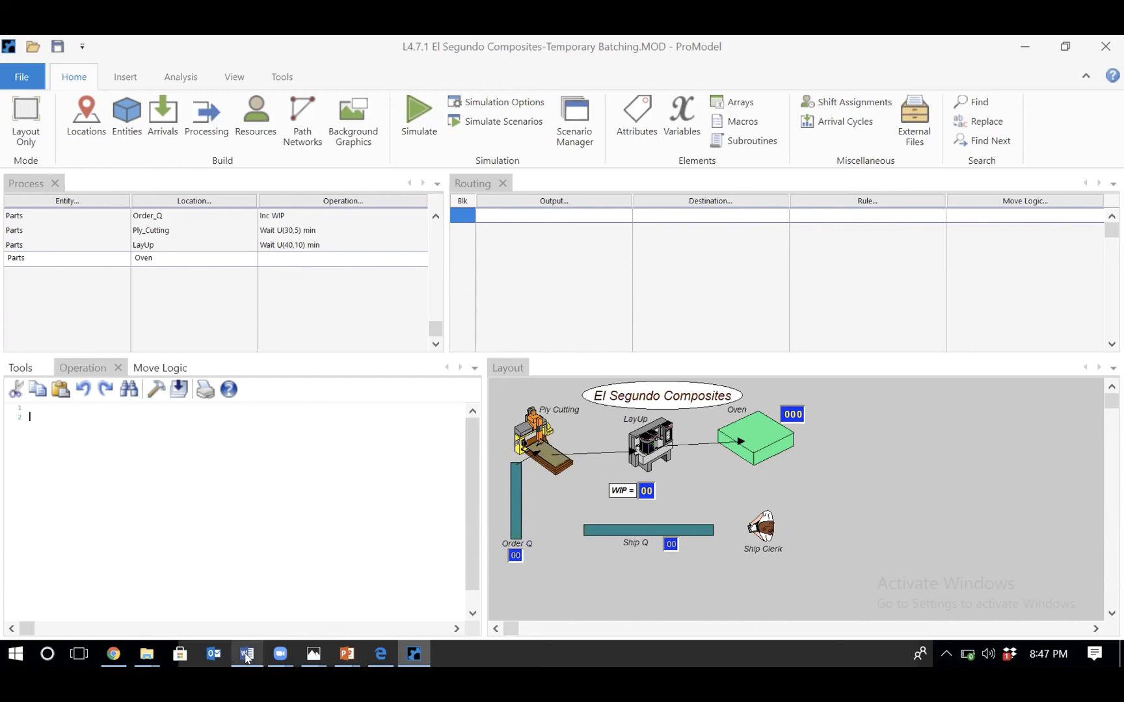
pyautogui.moveTo(246, 659)
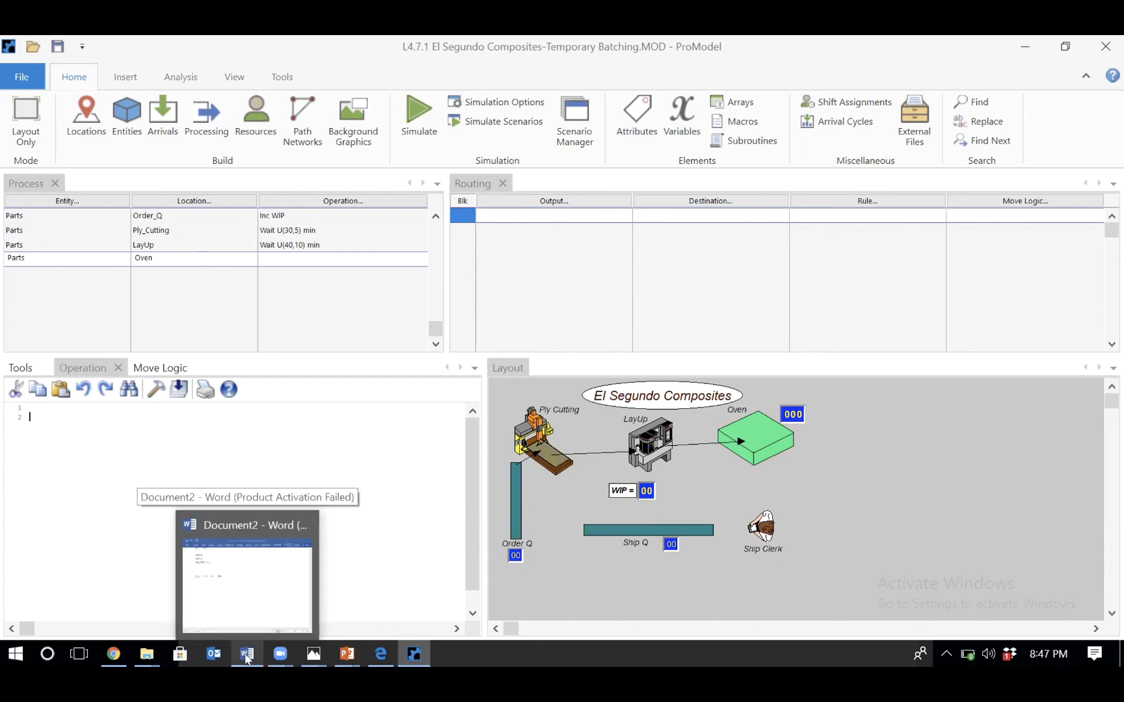
pyautogui.moveTo(351, 657)
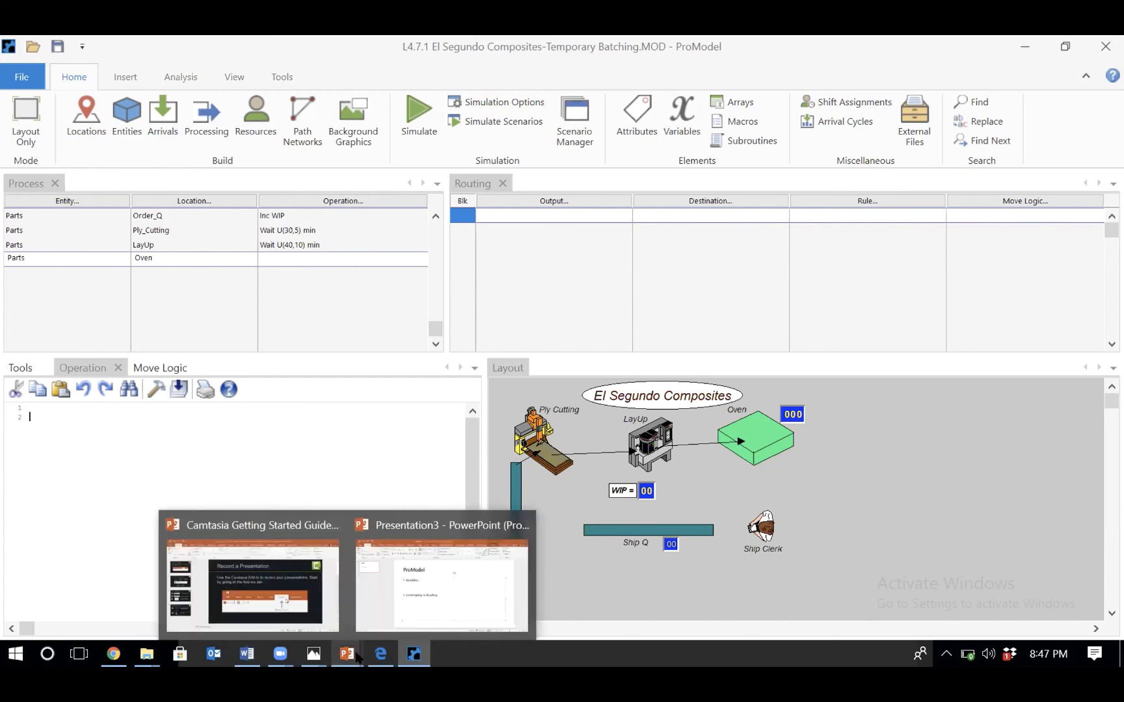
pyautogui.click(431, 604)
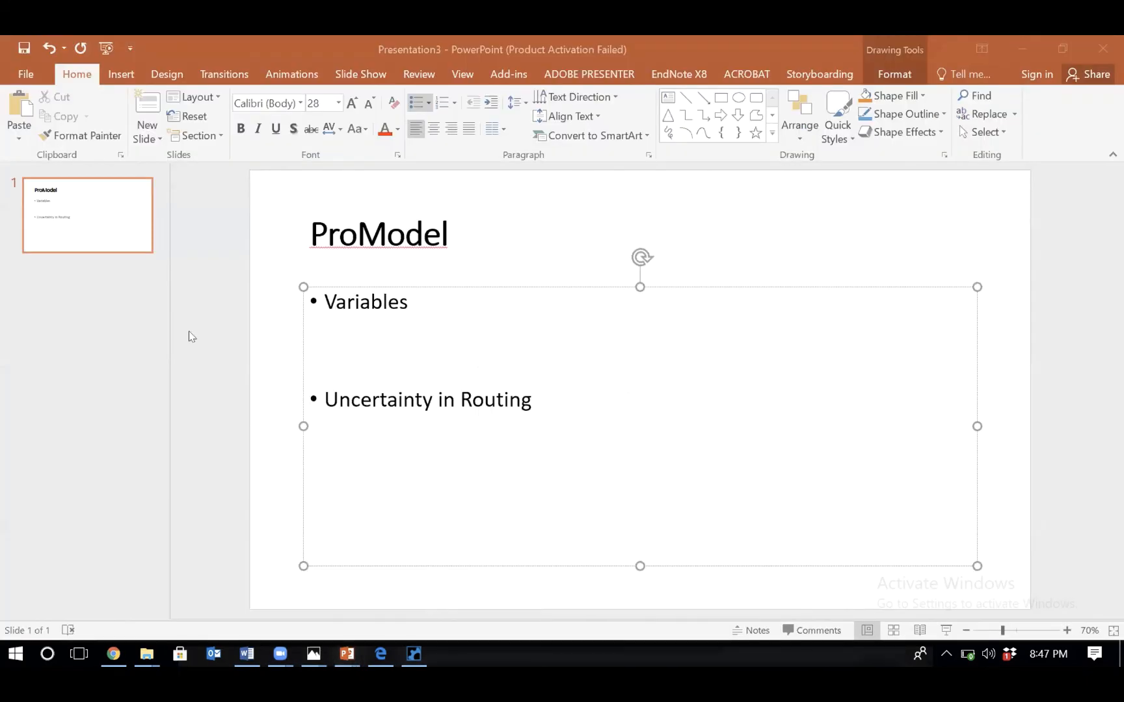
pyautogui.click(128, 290)
pyautogui.press('Return')
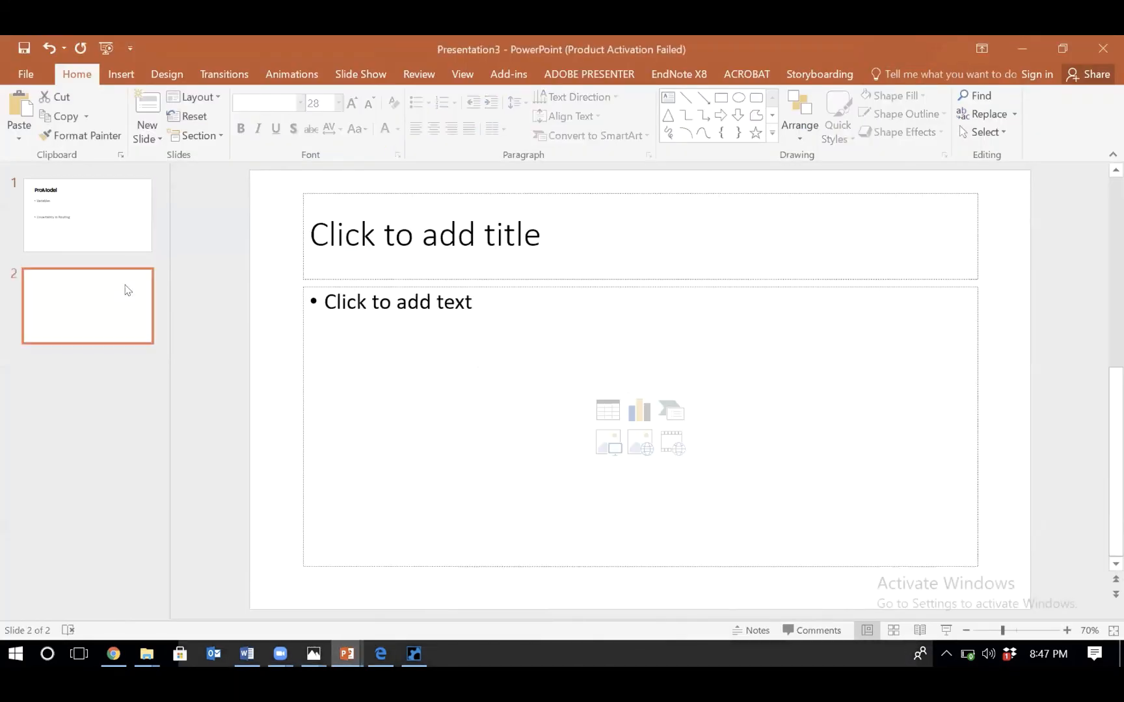
pyautogui.click(395, 318)
pyautogui.write('B')
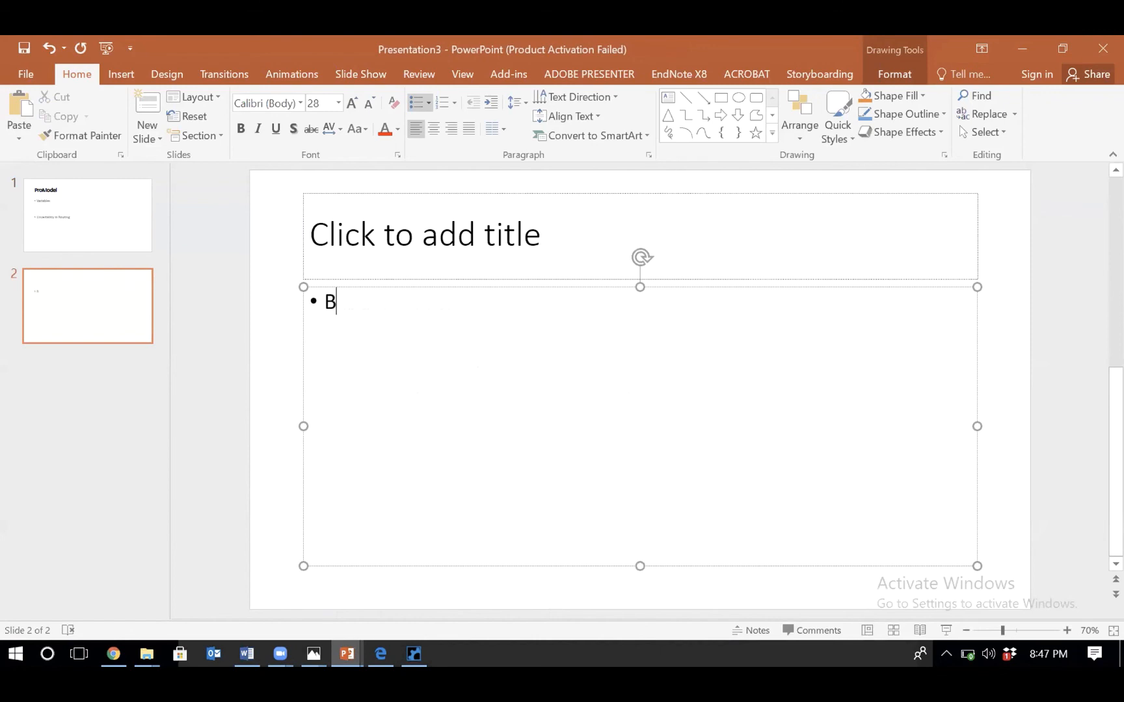
pyautogui.write('atcing')
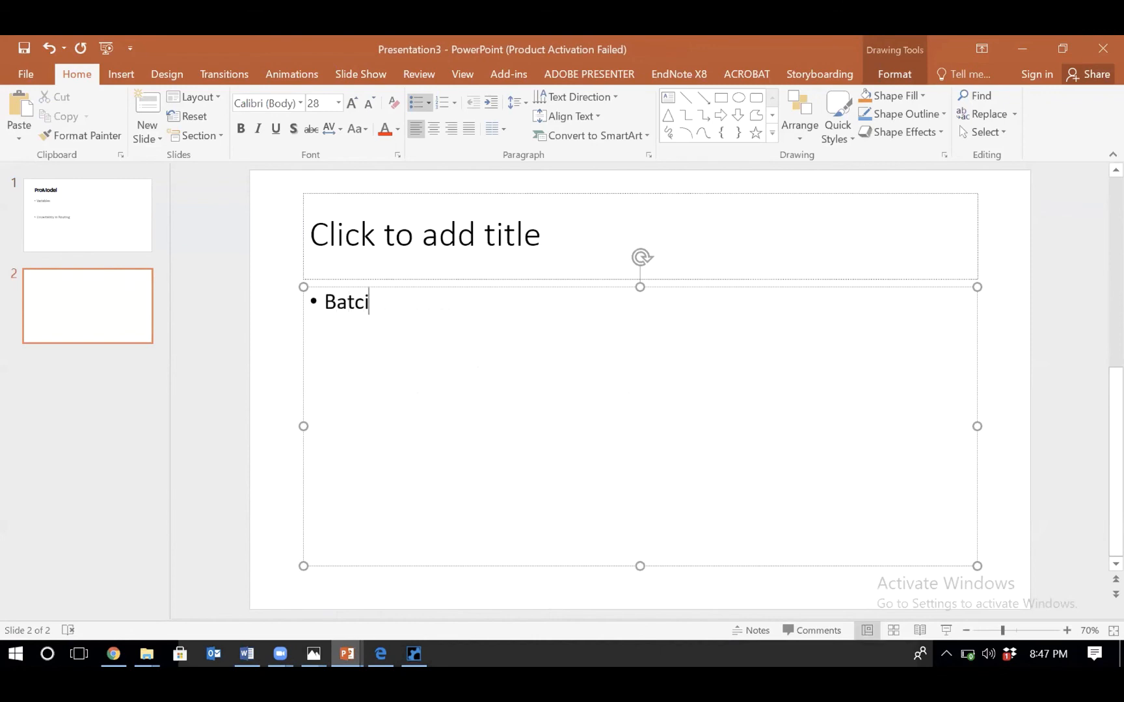
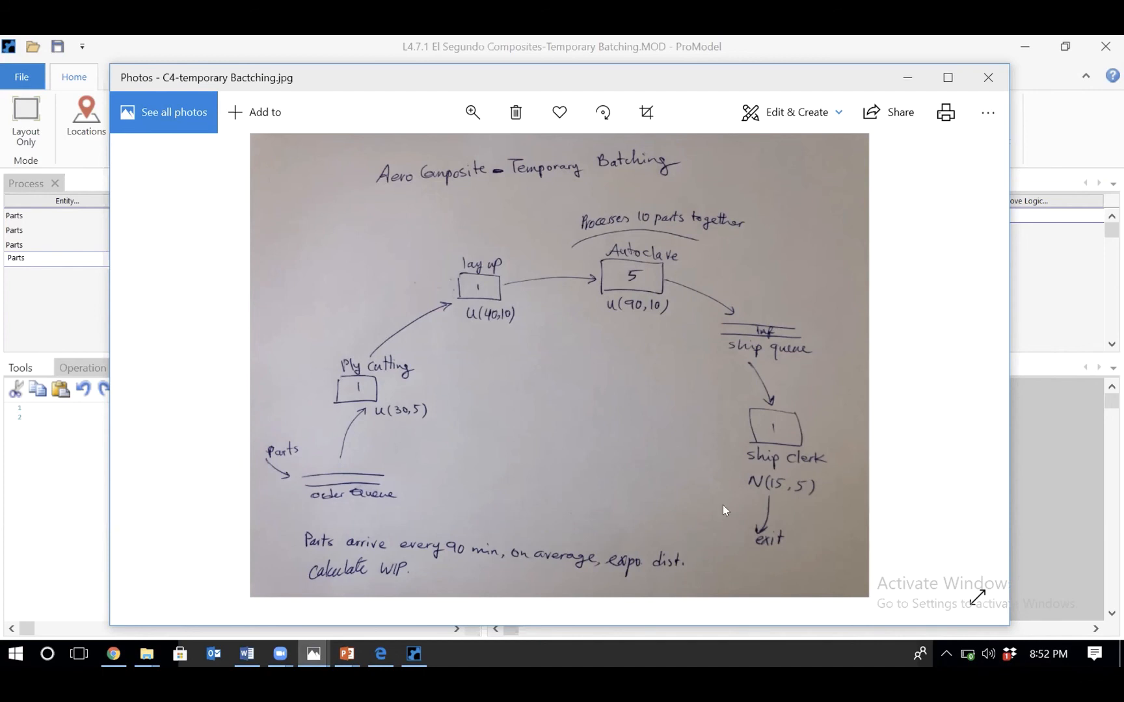
# - Start the operation logic of the Parts record at Oven with the statement "Group 10 as"
pyautogui.click(1051, 447)
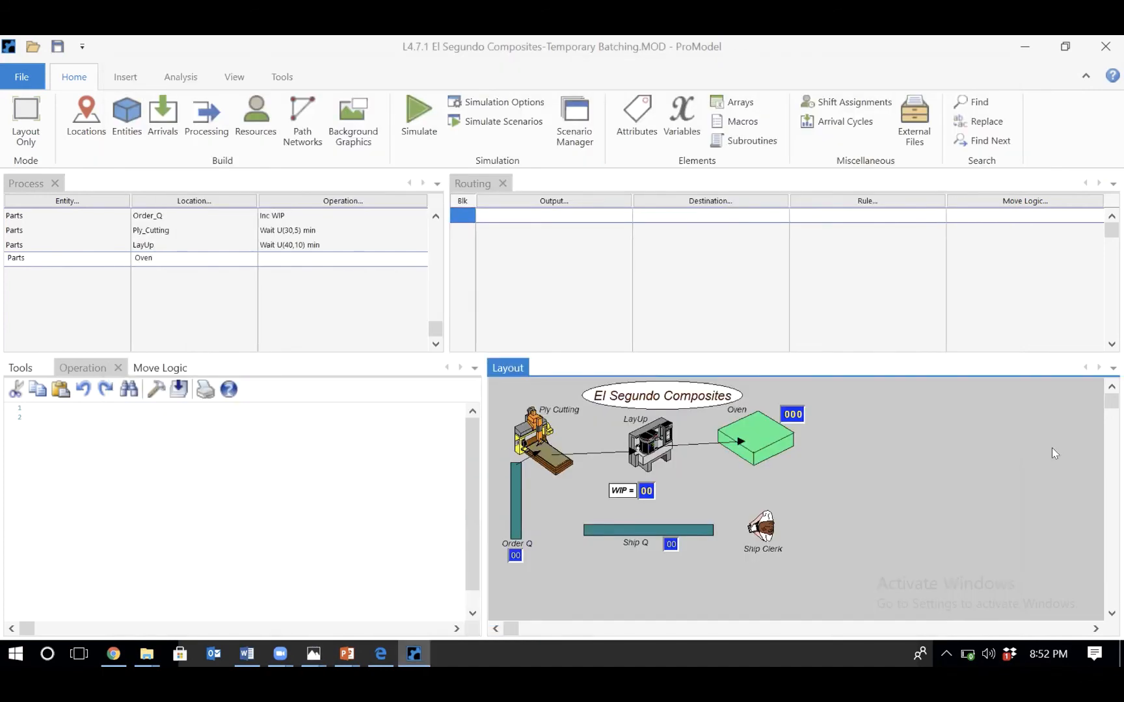
pyautogui.click(319, 251)
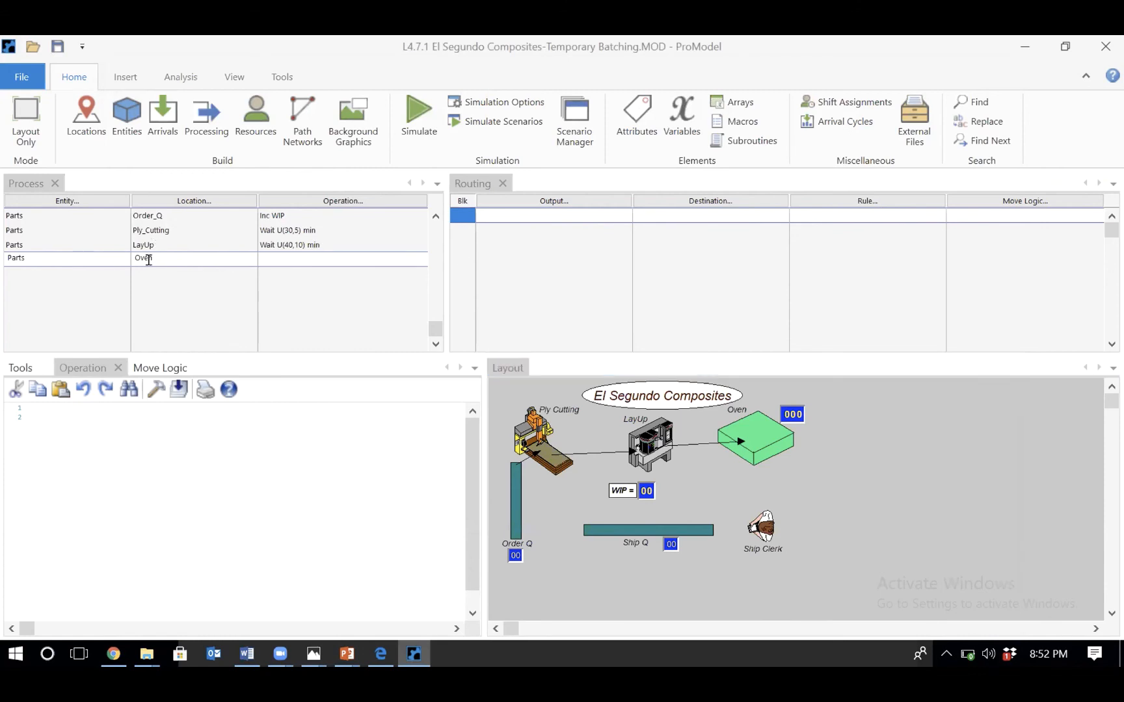
pyautogui.click(129, 416)
pyautogui.write('Group ')
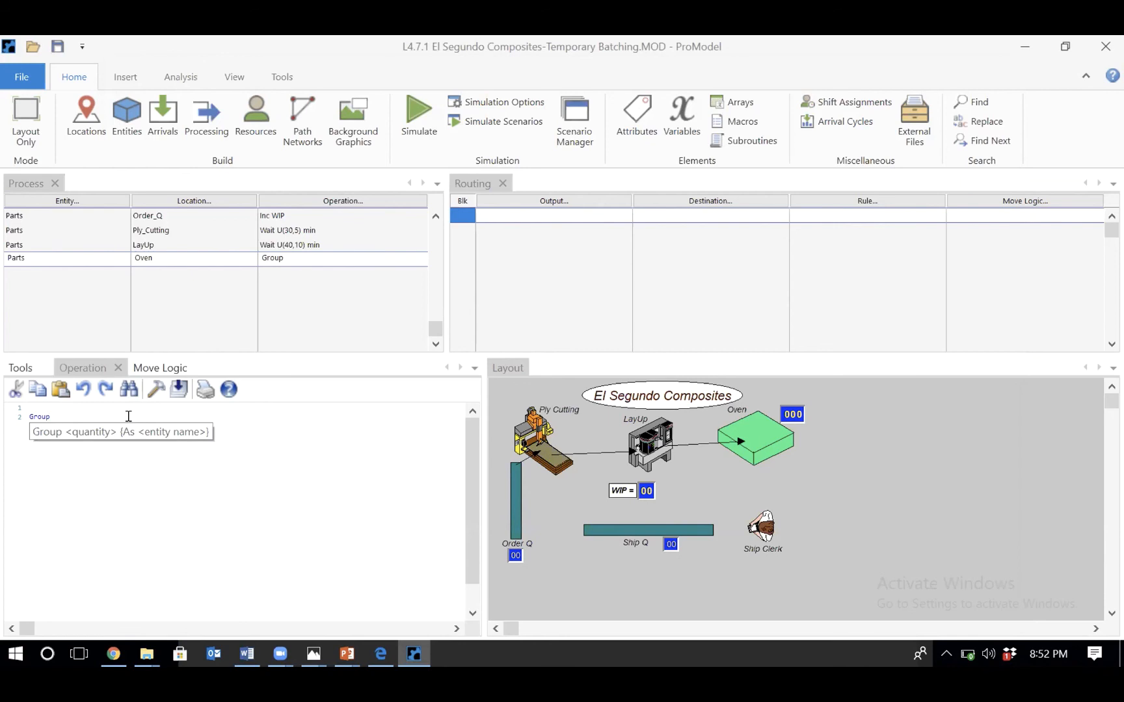
pyautogui.write('10n')
pyautogui.press('BackSpace')
pyautogui.write('as')
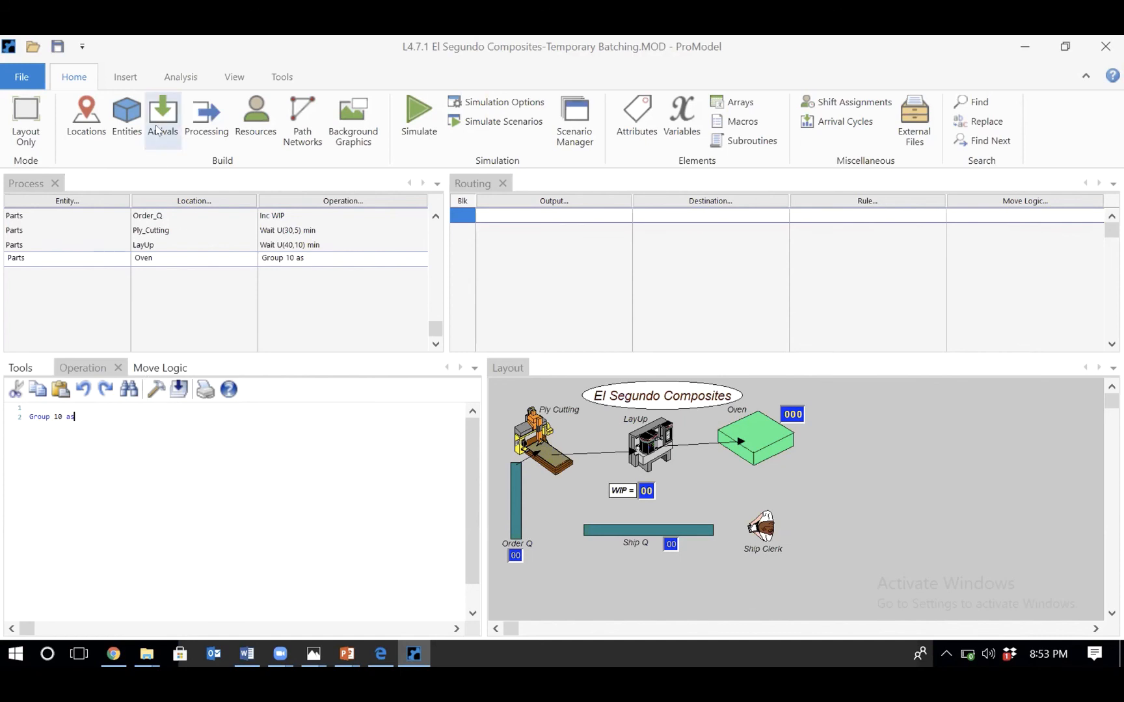
# - Check the Parts and Batch entities, and complete the grouping logic at Oven as "Group 10 as Batch"
pyautogui.click(125, 124)
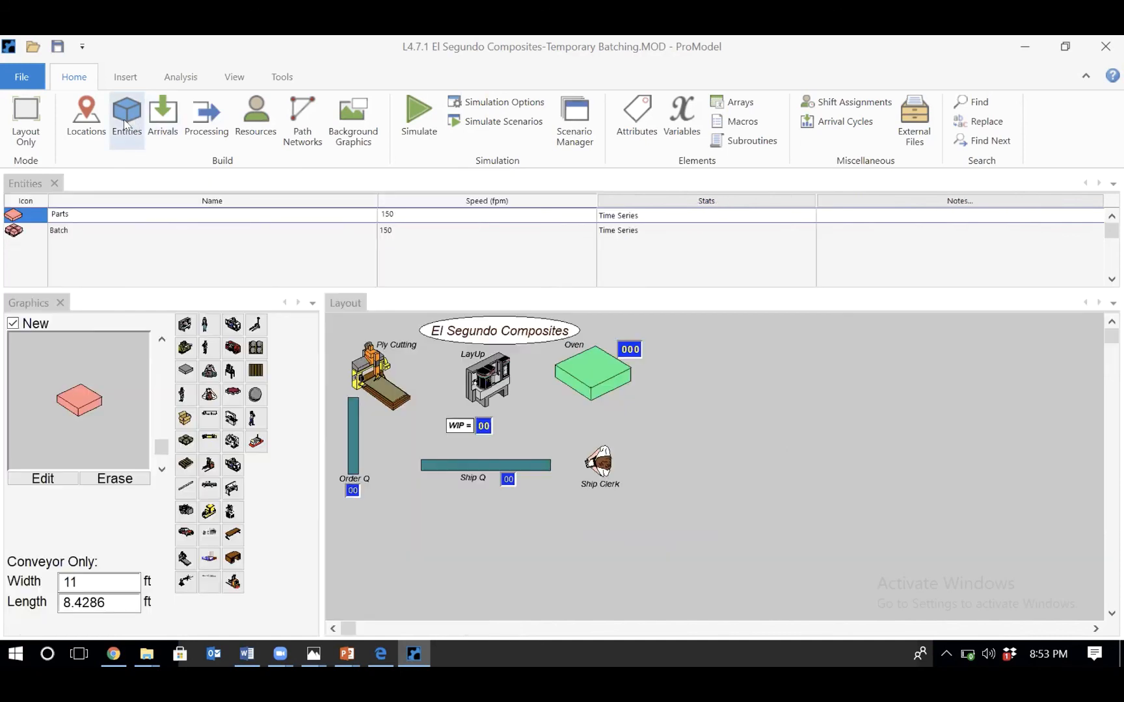
pyautogui.click(72, 230)
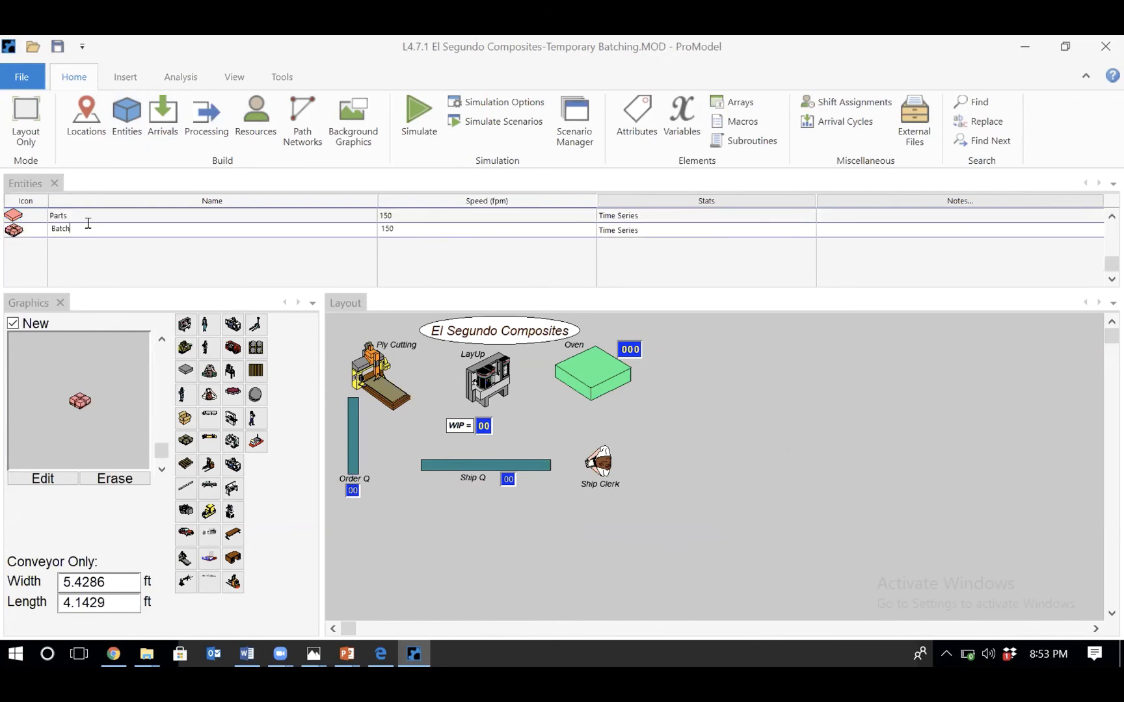
pyautogui.click(90, 213)
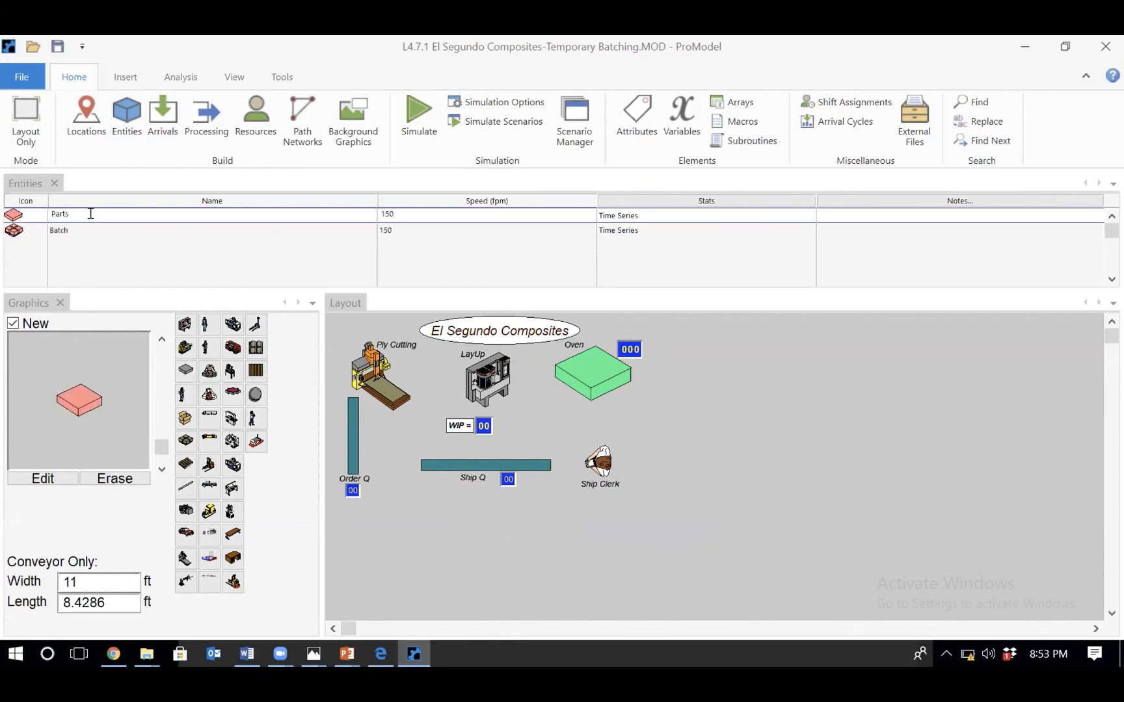
pyautogui.click(88, 231)
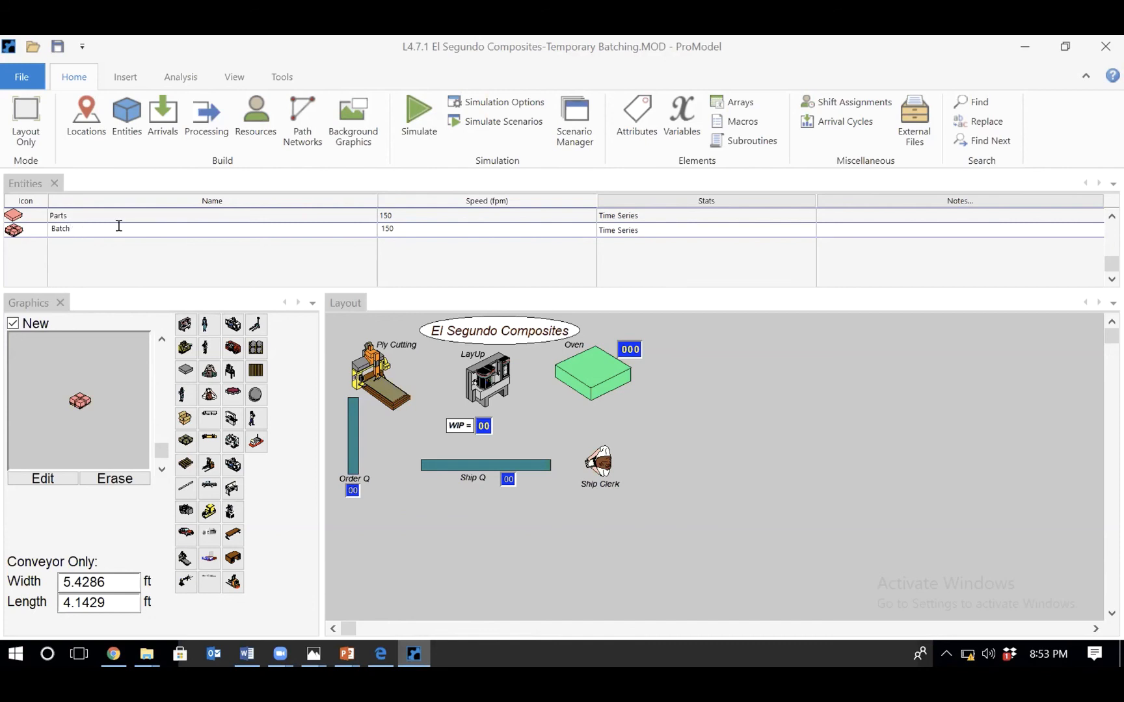
pyautogui.click(209, 110)
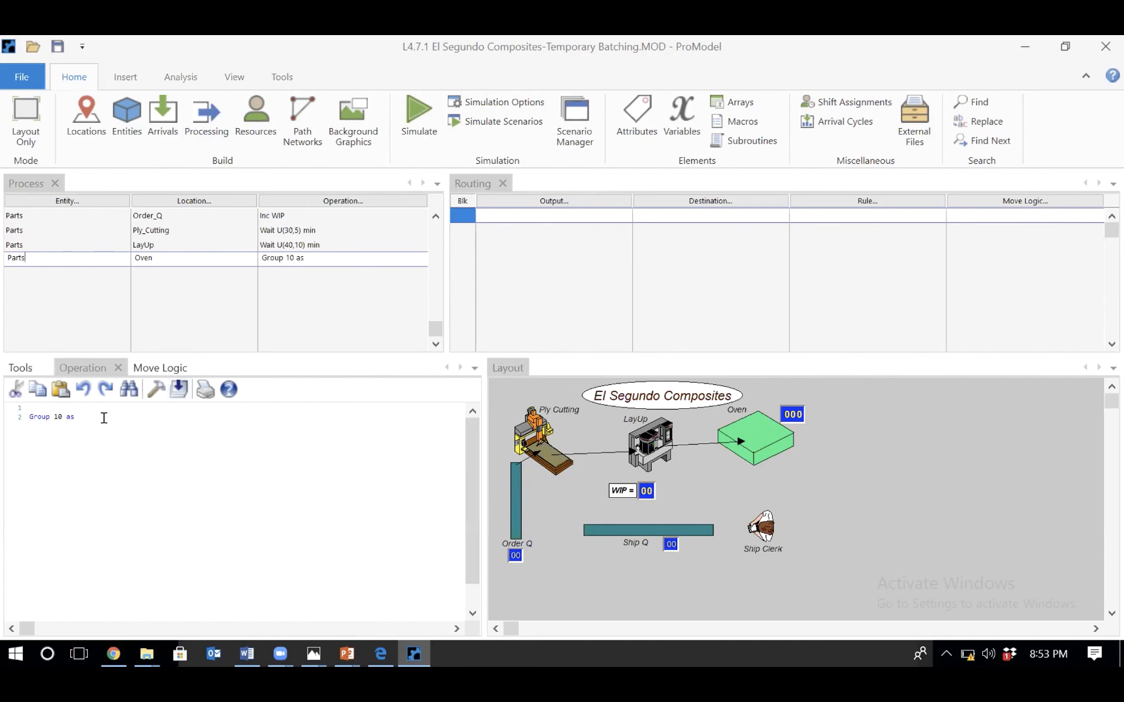
pyautogui.click(104, 418)
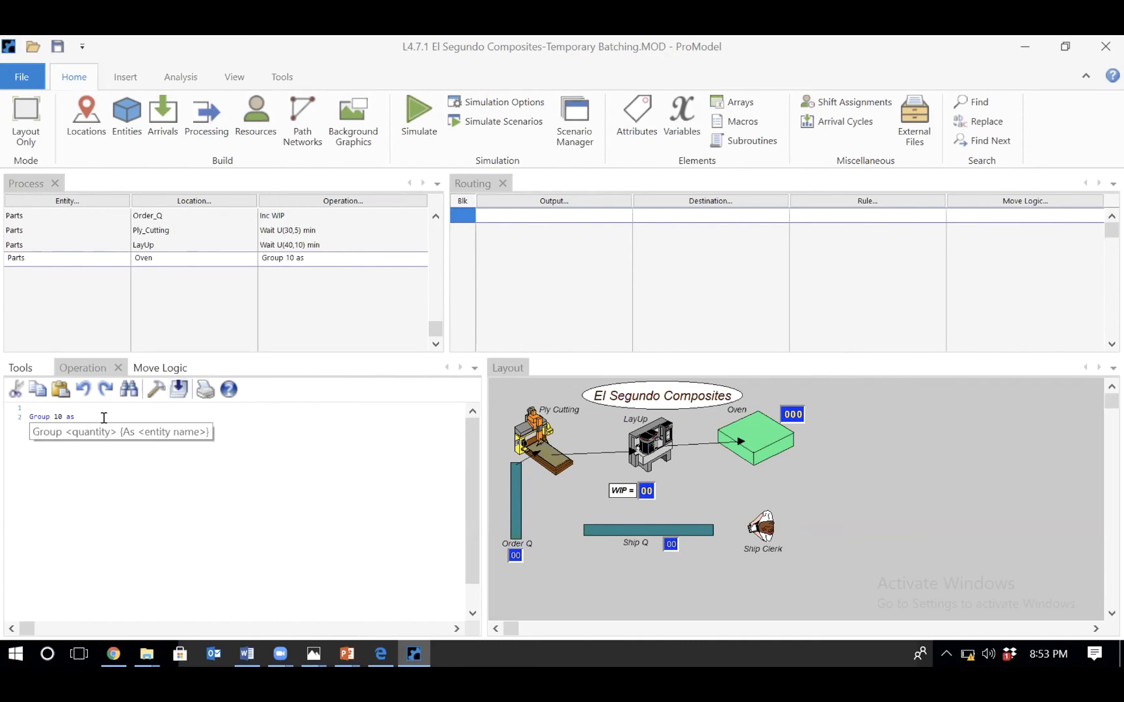
pyautogui.click(88, 505)
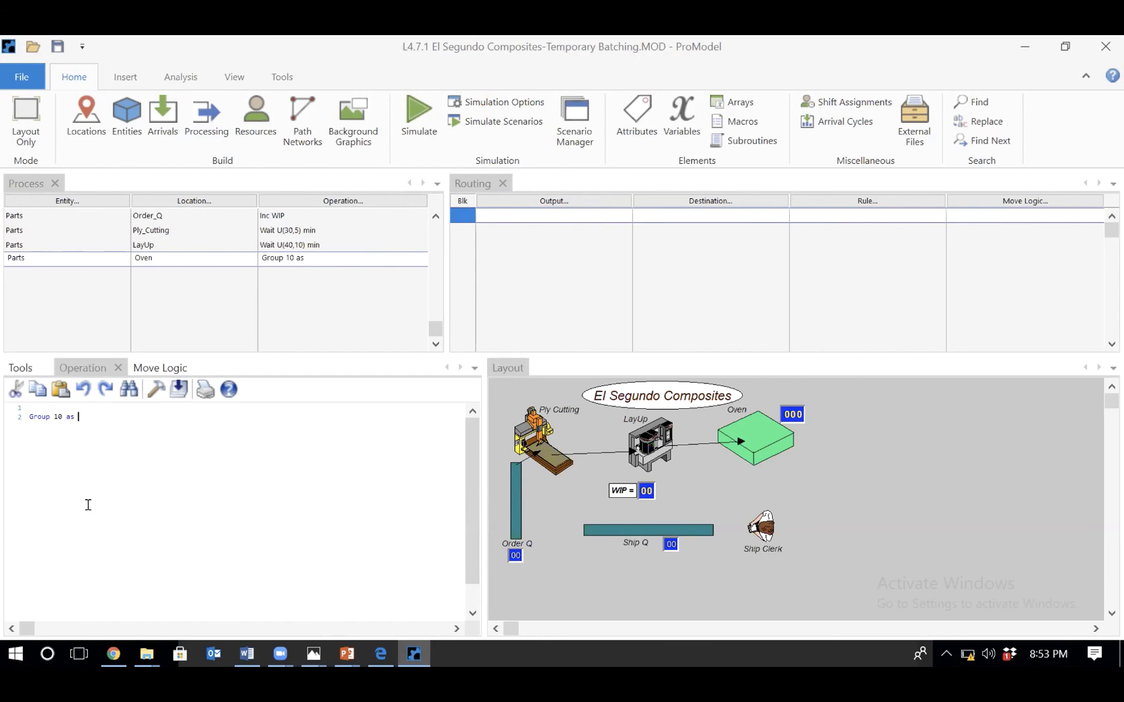
pyautogui.write('Ba')
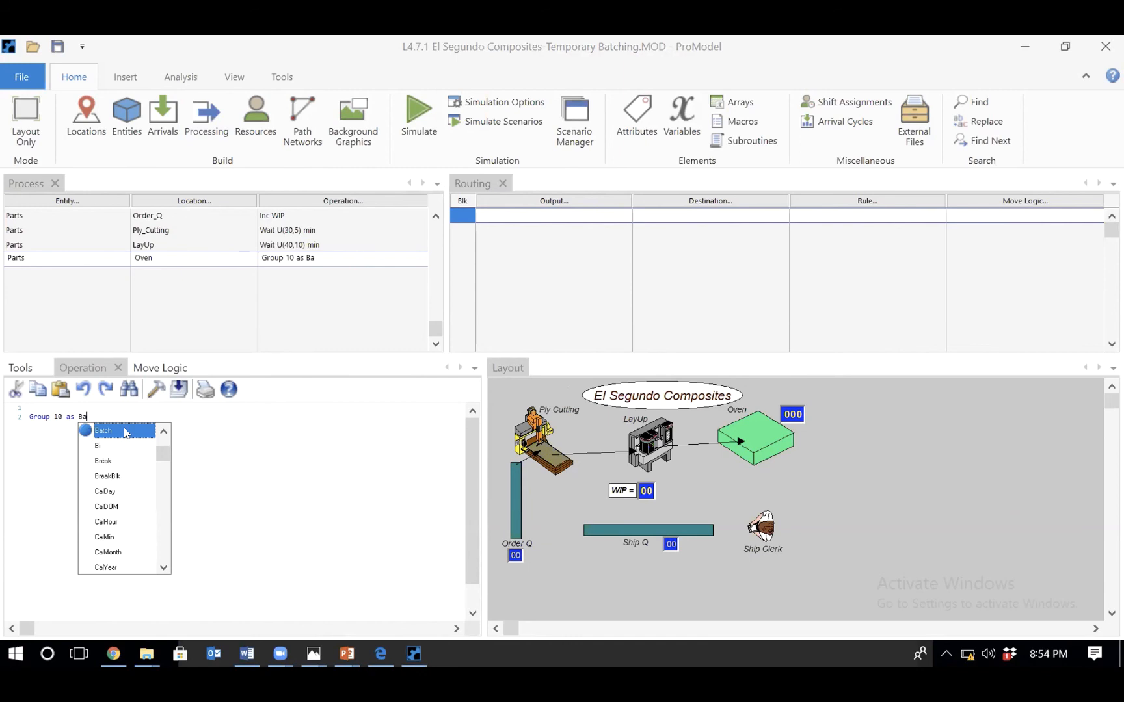
pyautogui.doubleClick(126, 432)
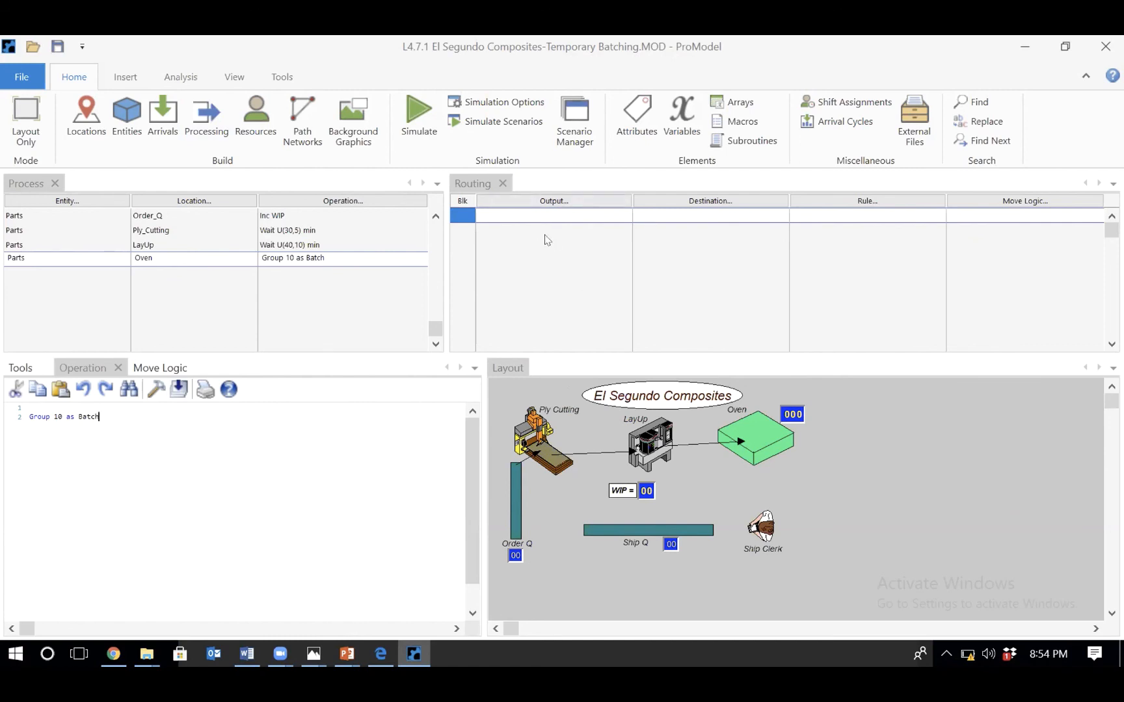
# - Add a process record for entity Batch at location Oven below the Parts record at Oven
pyautogui.click(344, 259)
pyautogui.click(231, 258)
pyautogui.press('Return')
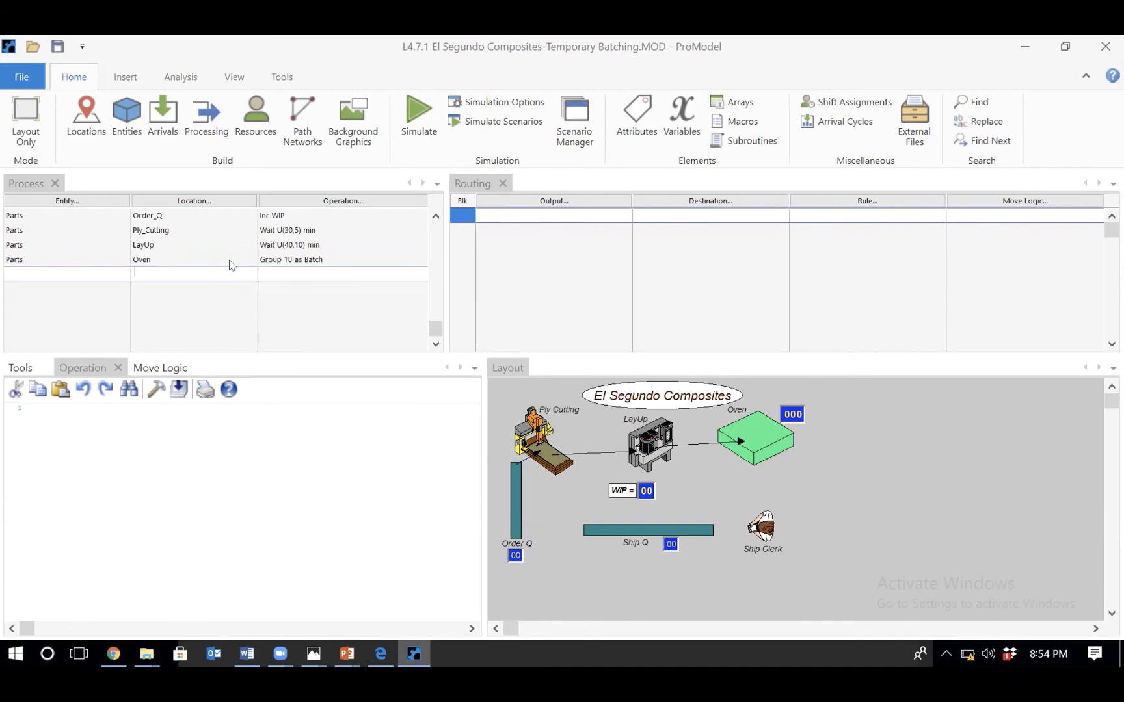
pyautogui.click(228, 258)
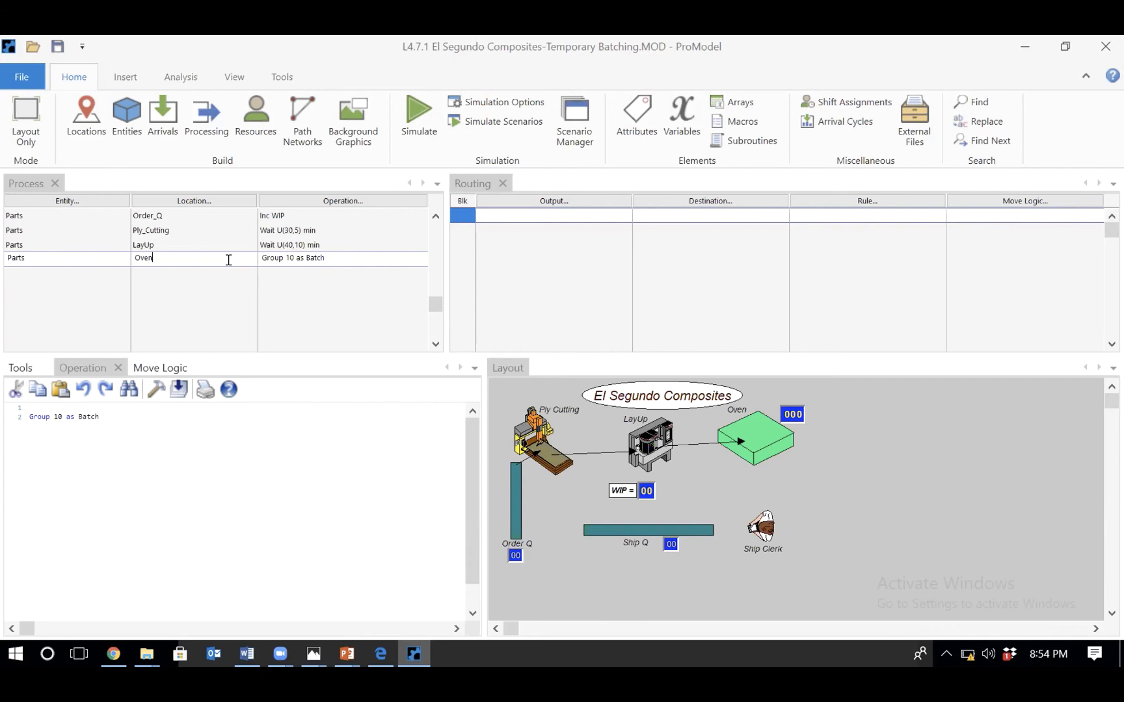
pyautogui.press('Down')
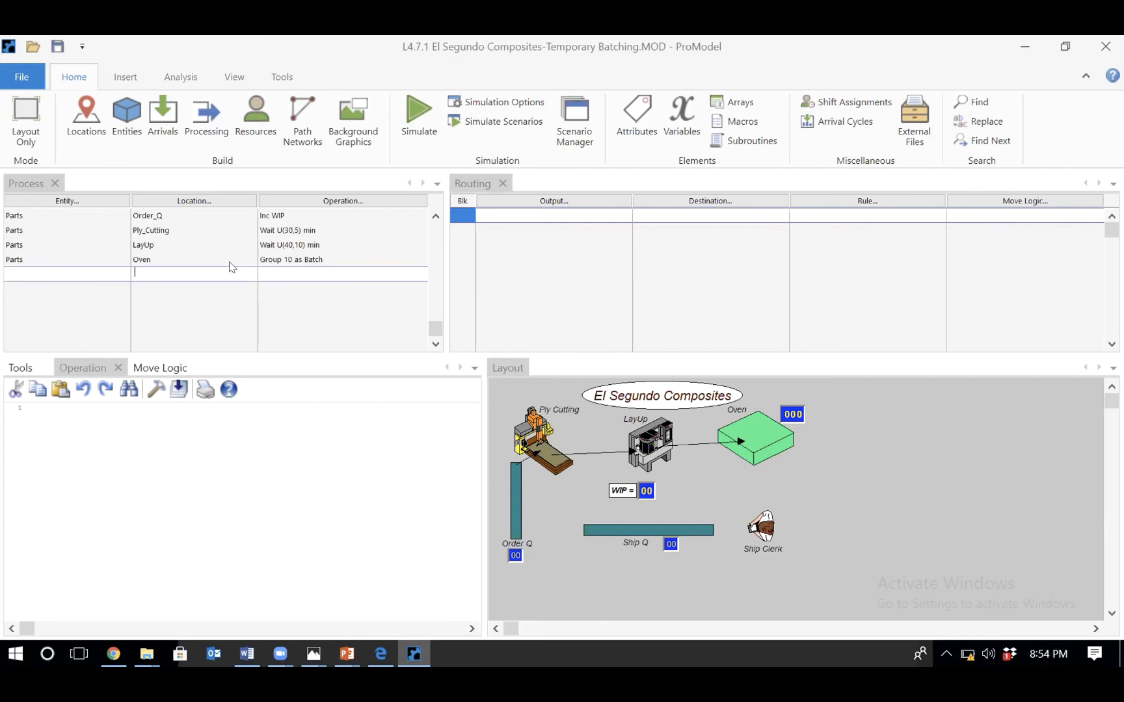
pyautogui.doubleClick(106, 268)
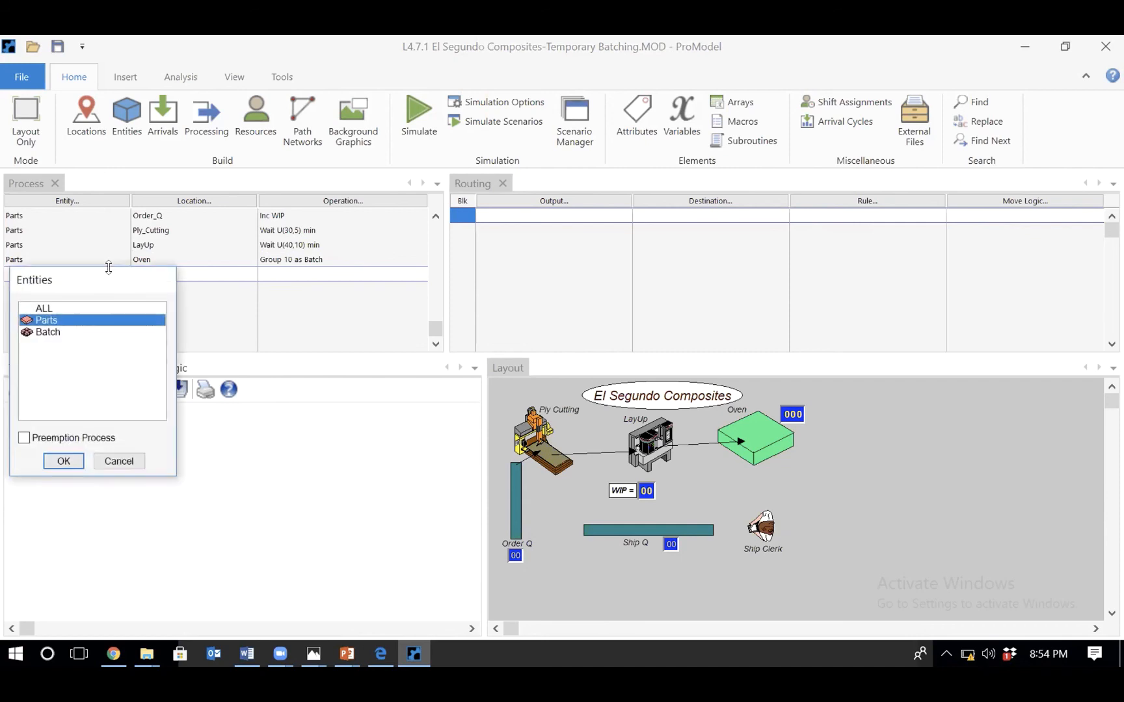
pyautogui.doubleClick(79, 330)
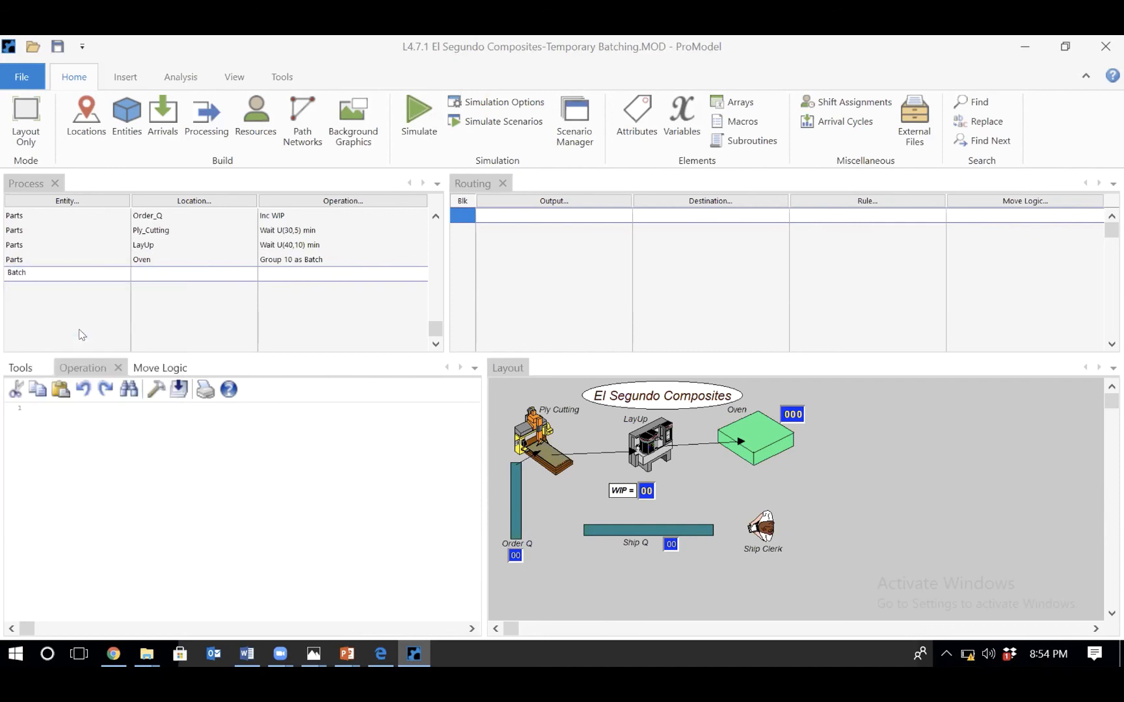
pyautogui.doubleClick(162, 271)
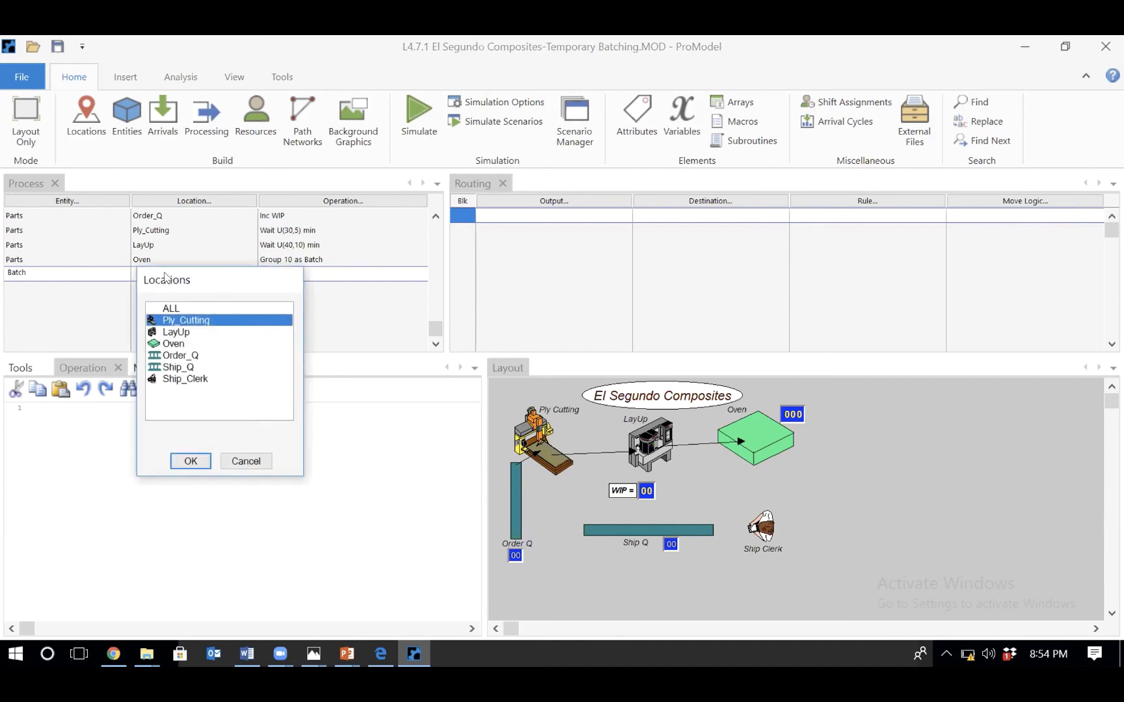
pyautogui.doubleClick(191, 345)
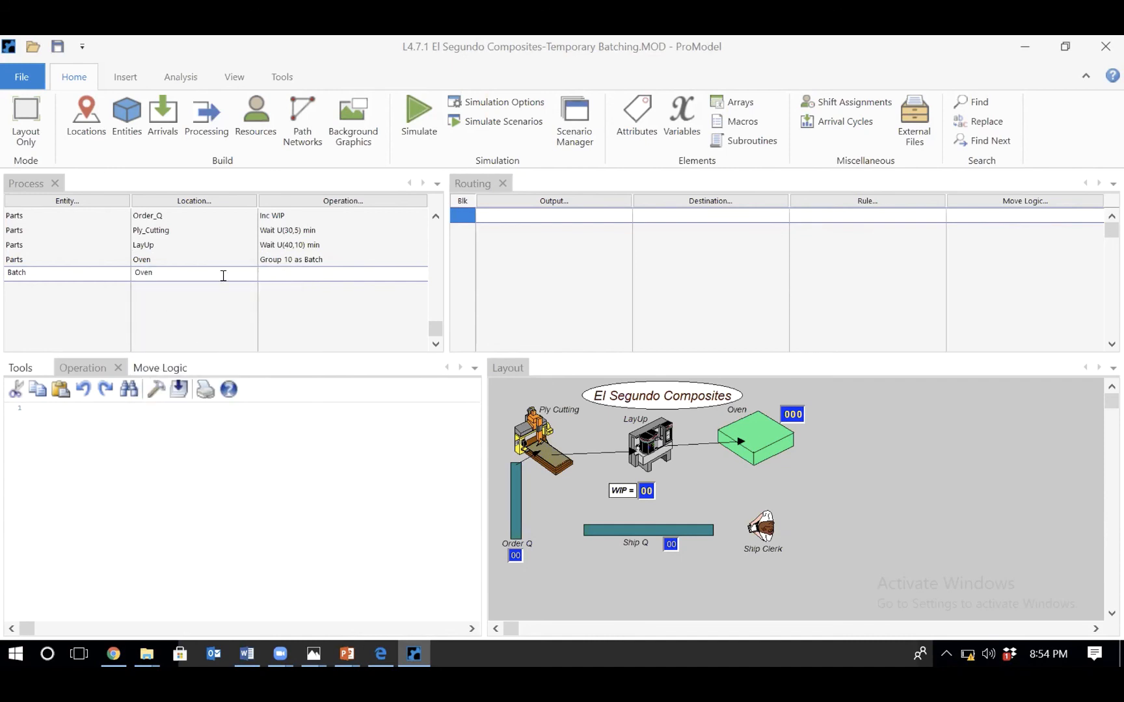
# - Set the operation of the Batch record at Oven to "Wait U(90,10)"
pyautogui.click(292, 268)
pyautogui.write('Wait')
pyautogui.write('U(90,10)')
pyautogui.click(318, 259)
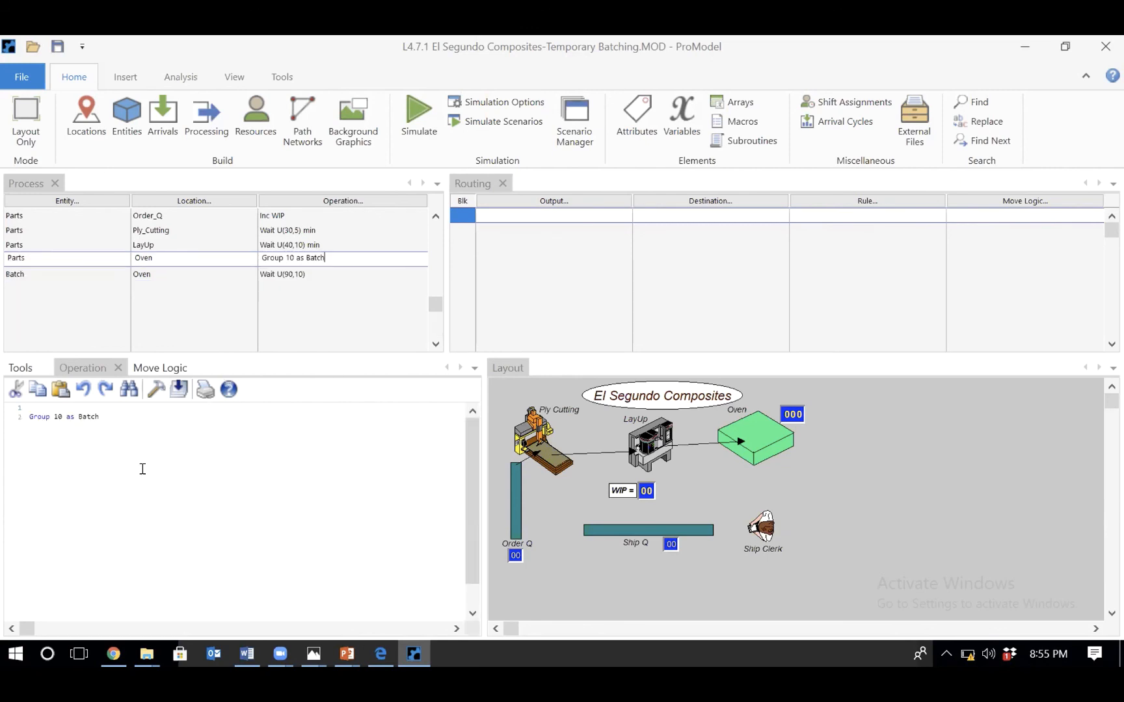
# - Add an Ungroup statement on a second line of the Batch operation at Oven, and compare it with the Parts grouping logic
pyautogui.click(299, 273)
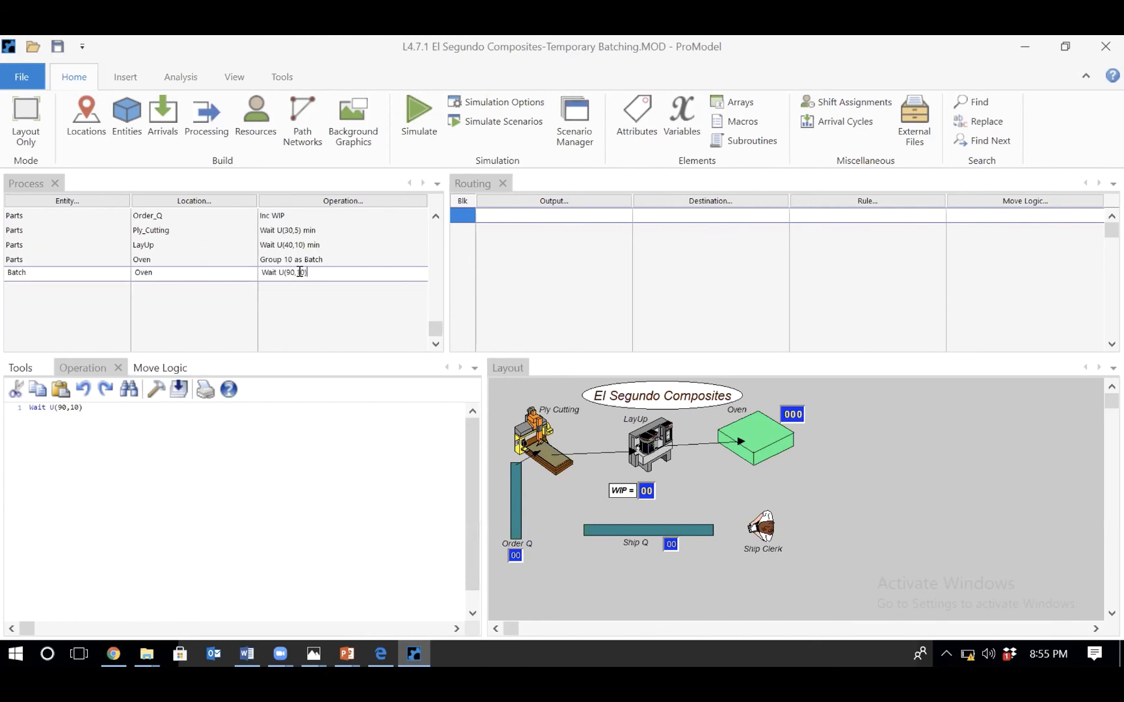
pyautogui.click(92, 411)
pyautogui.write('Ungro')
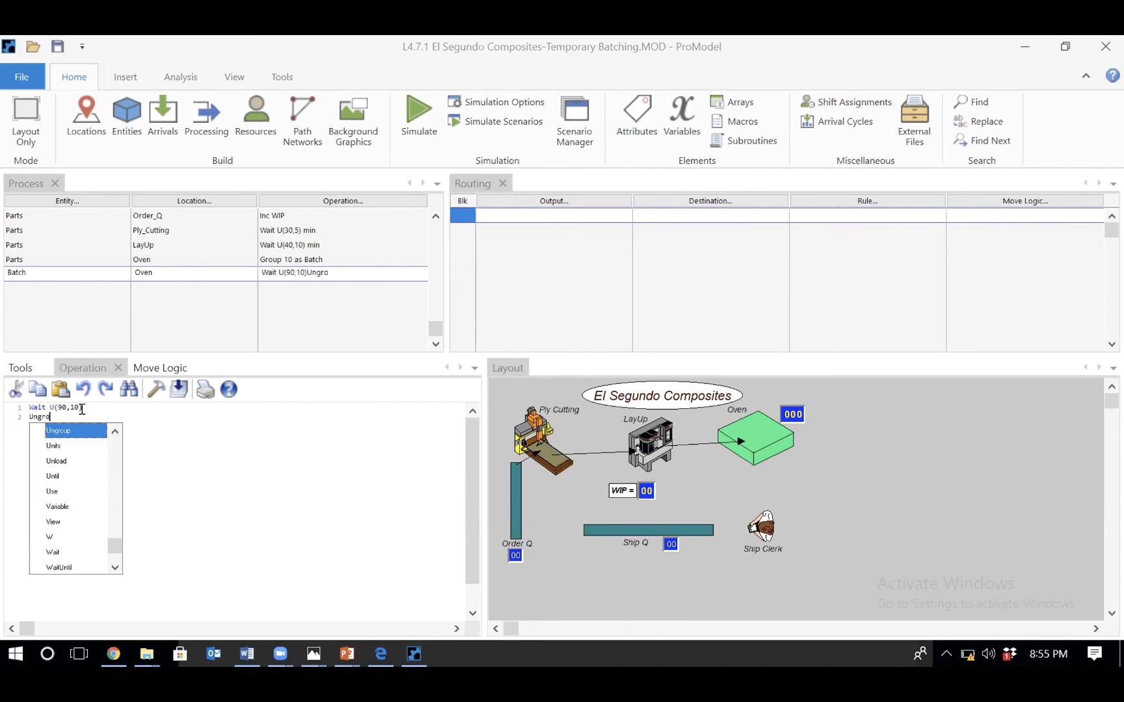
pyautogui.click(84, 431)
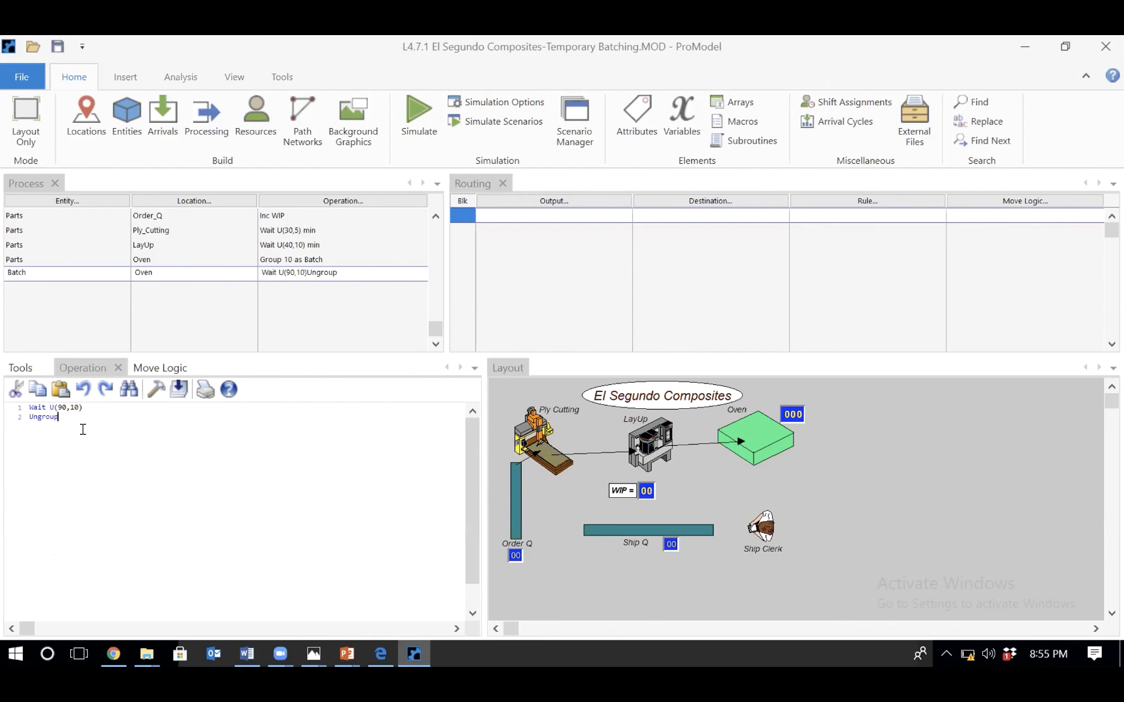
pyautogui.click(272, 260)
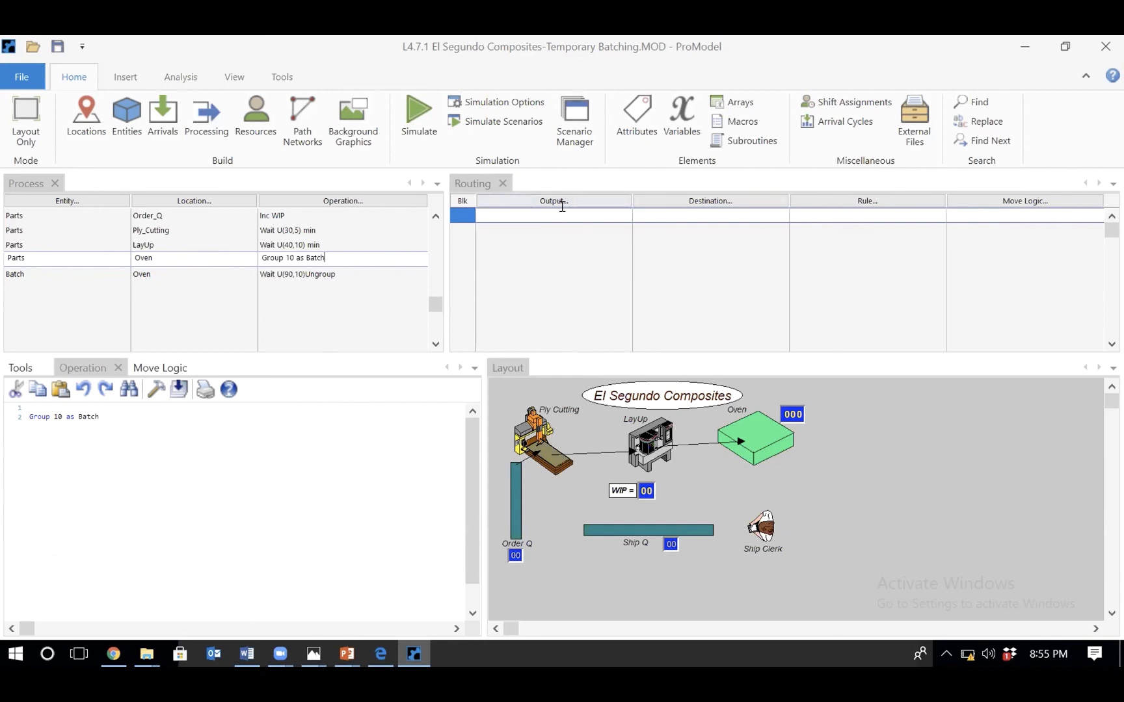
pyautogui.click(314, 271)
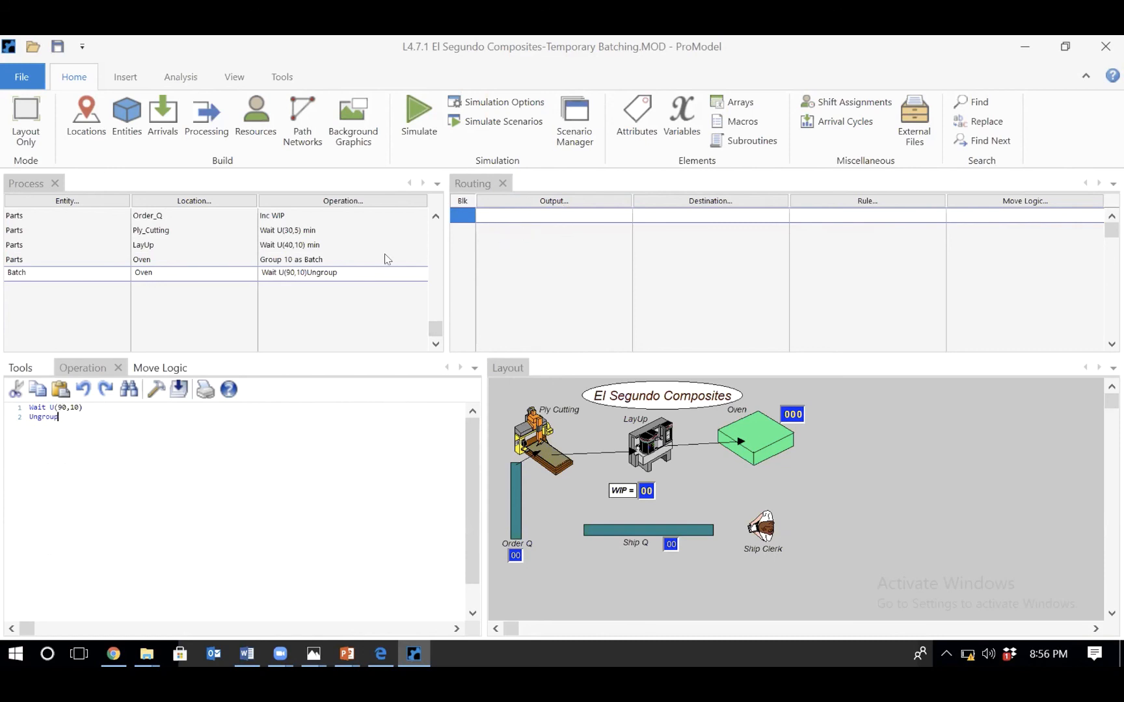
pyautogui.click(364, 258)
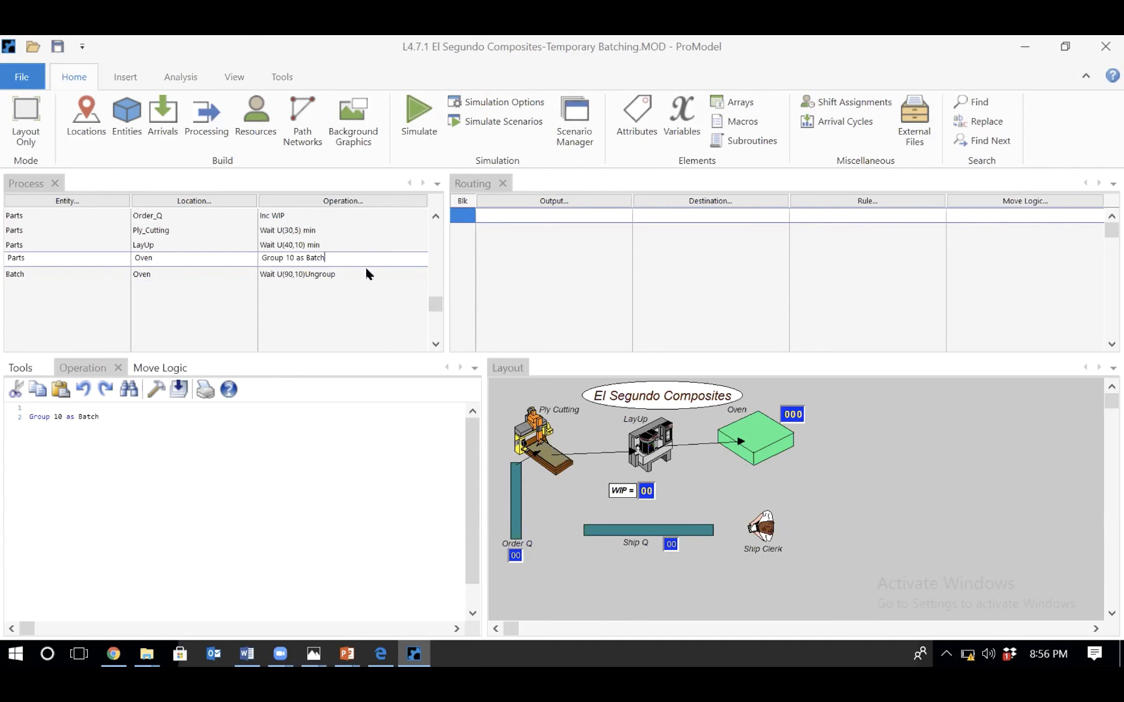
# - Review the Batch operation at Oven and add a second process record for entity Parts at location Oven below it
pyautogui.click(368, 275)
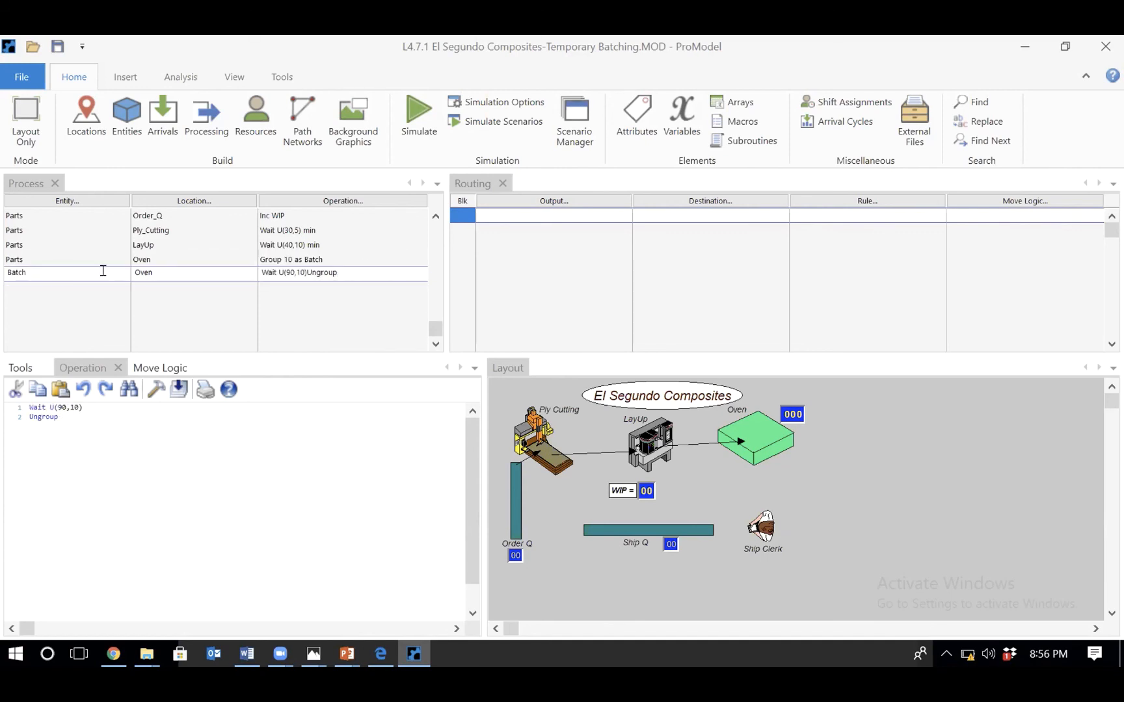
pyautogui.click(108, 283)
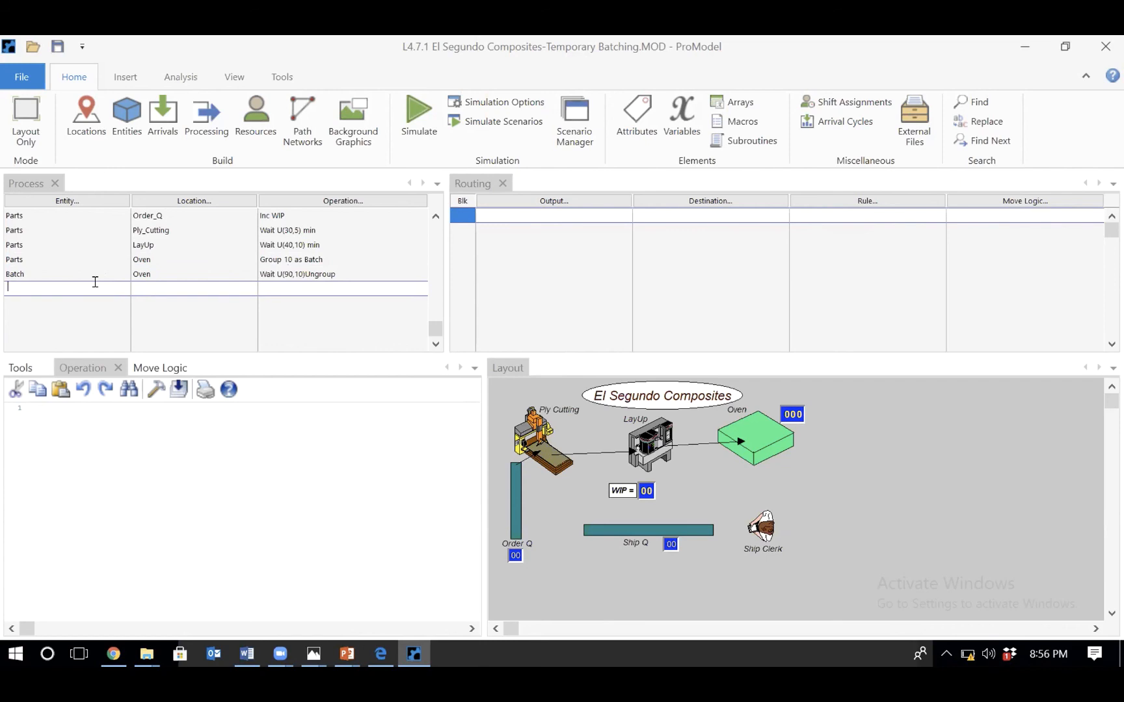
pyautogui.click(282, 271)
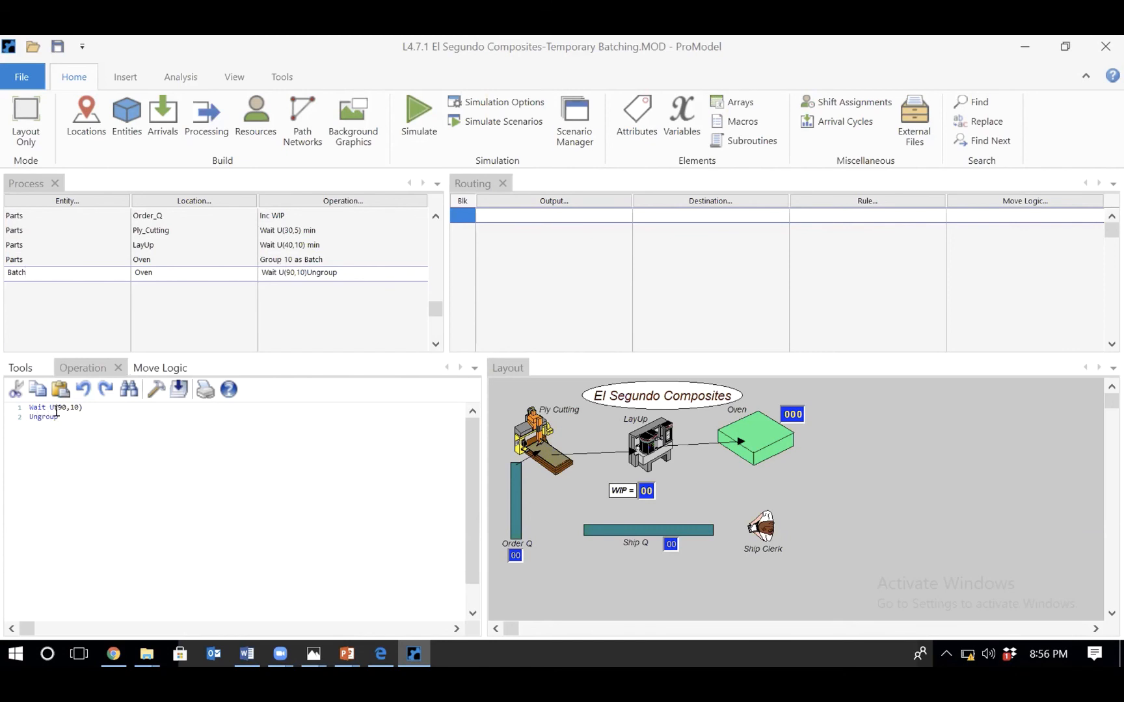
pyautogui.click(83, 286)
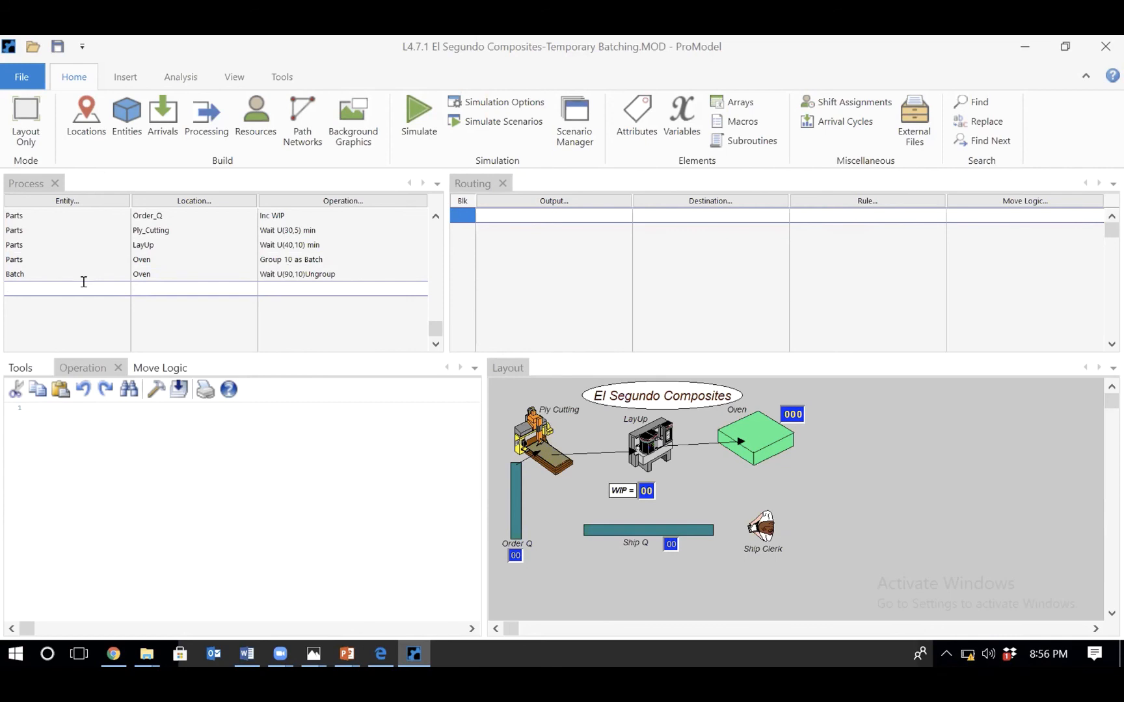
pyautogui.click(84, 281)
pyautogui.doubleClick(84, 335)
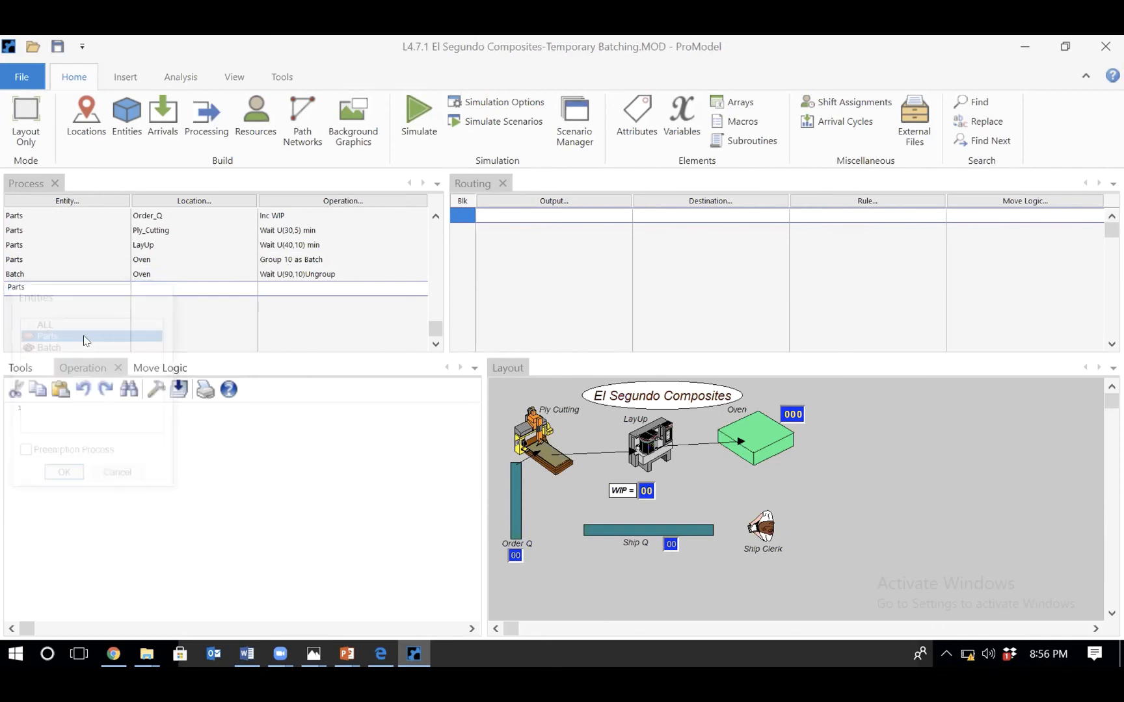
pyautogui.click(176, 281)
pyautogui.doubleClick(192, 359)
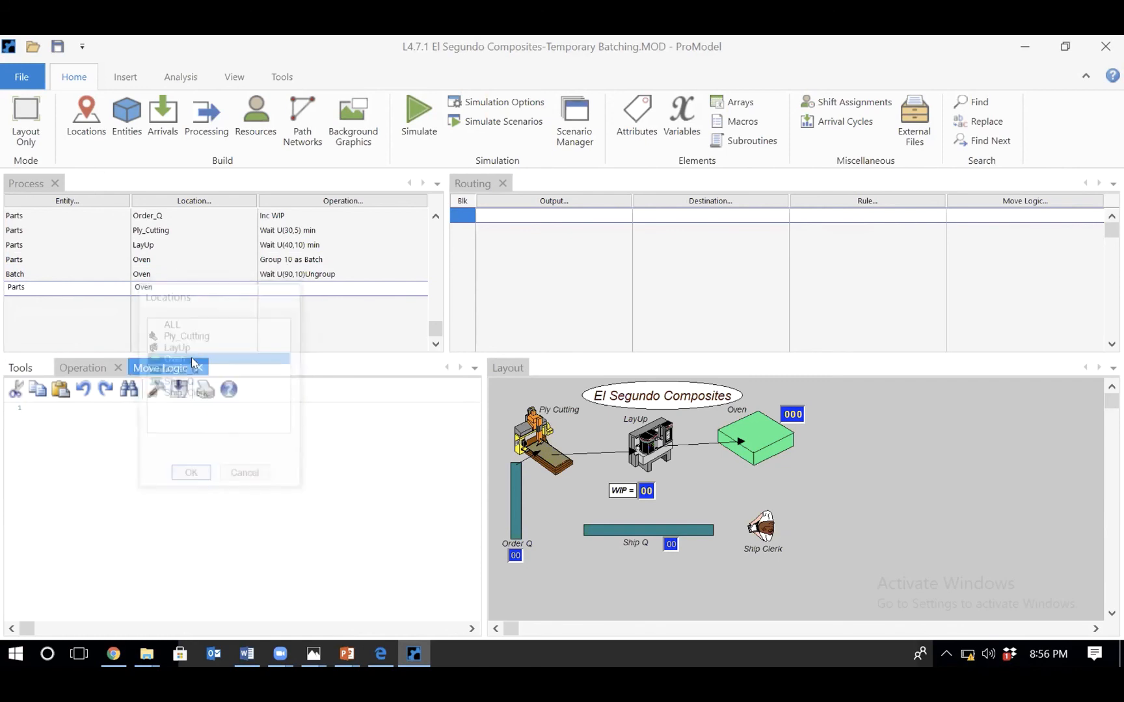
# - Route the ungrouped Parts from the new Oven record to Ship_Q, with Parts as the output entity
pyautogui.click(556, 219)
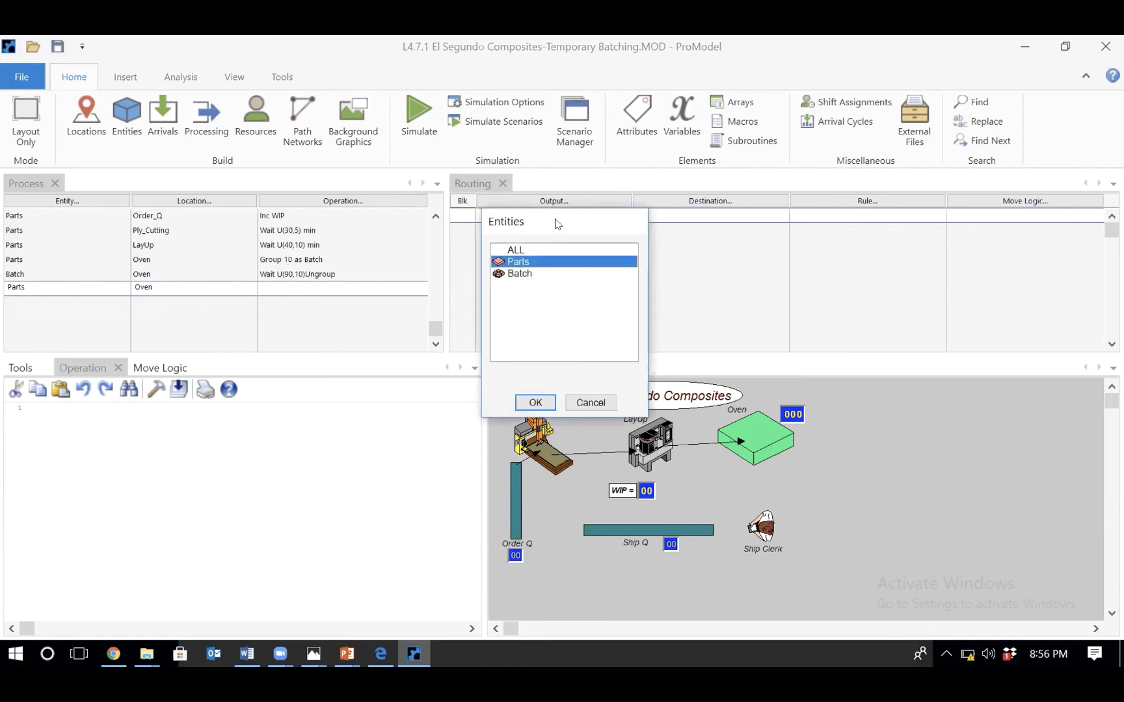
pyautogui.doubleClick(531, 267)
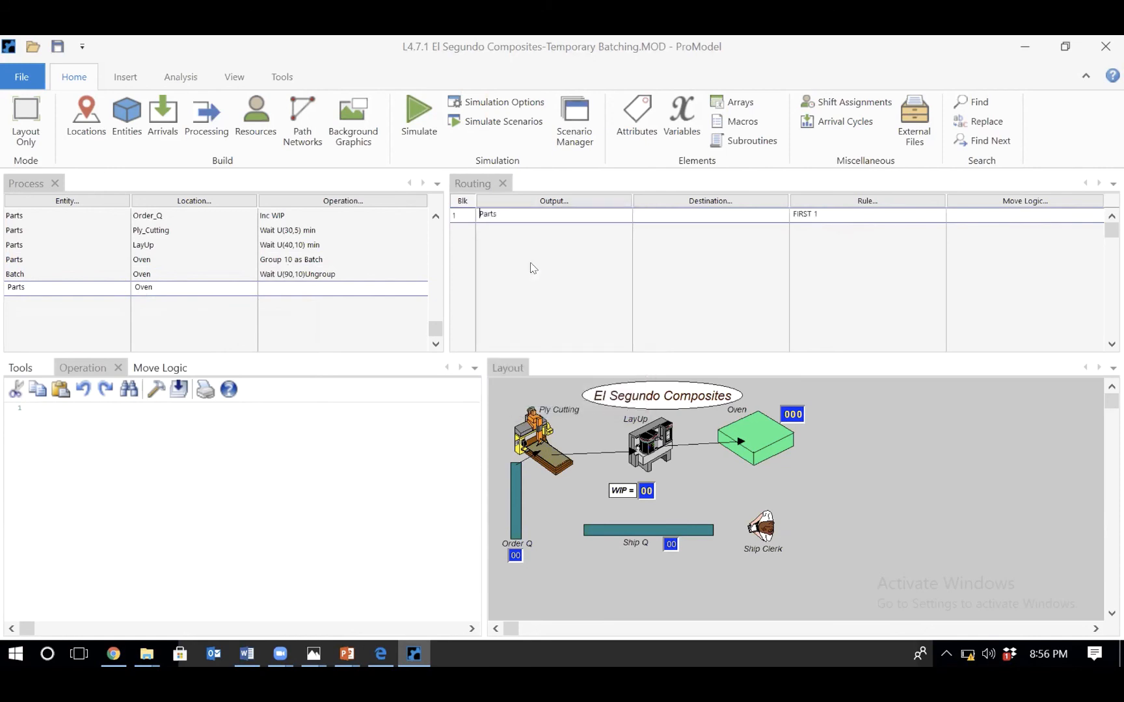
pyautogui.click(694, 202)
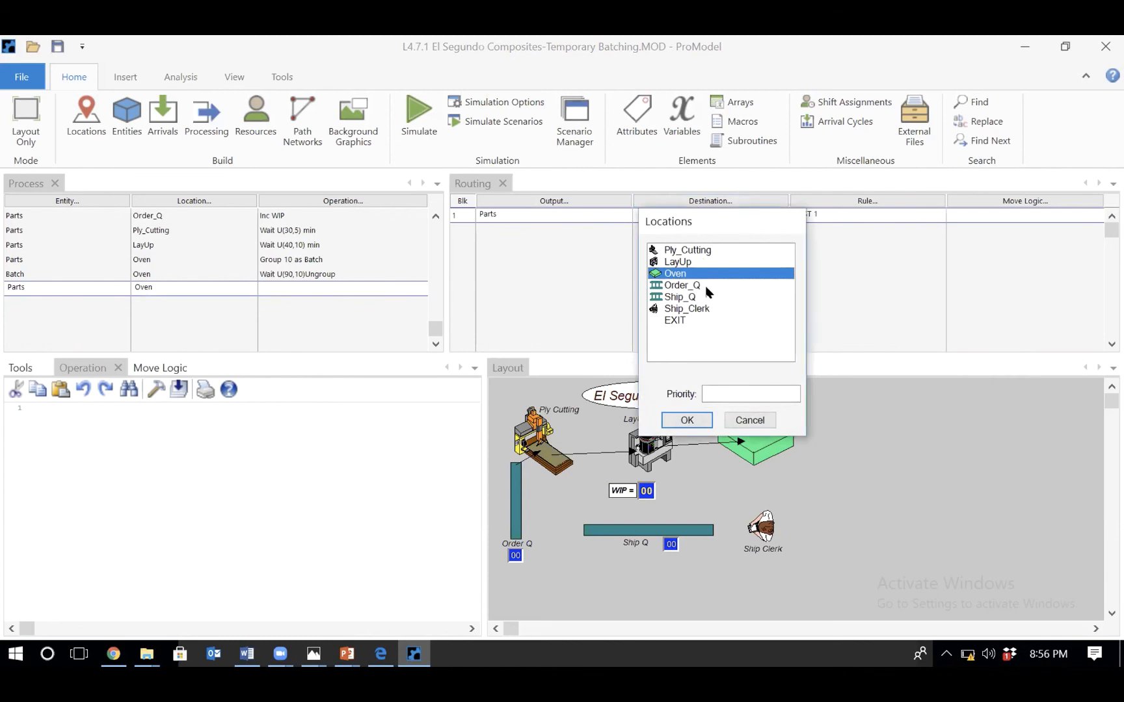
pyautogui.doubleClick(686, 299)
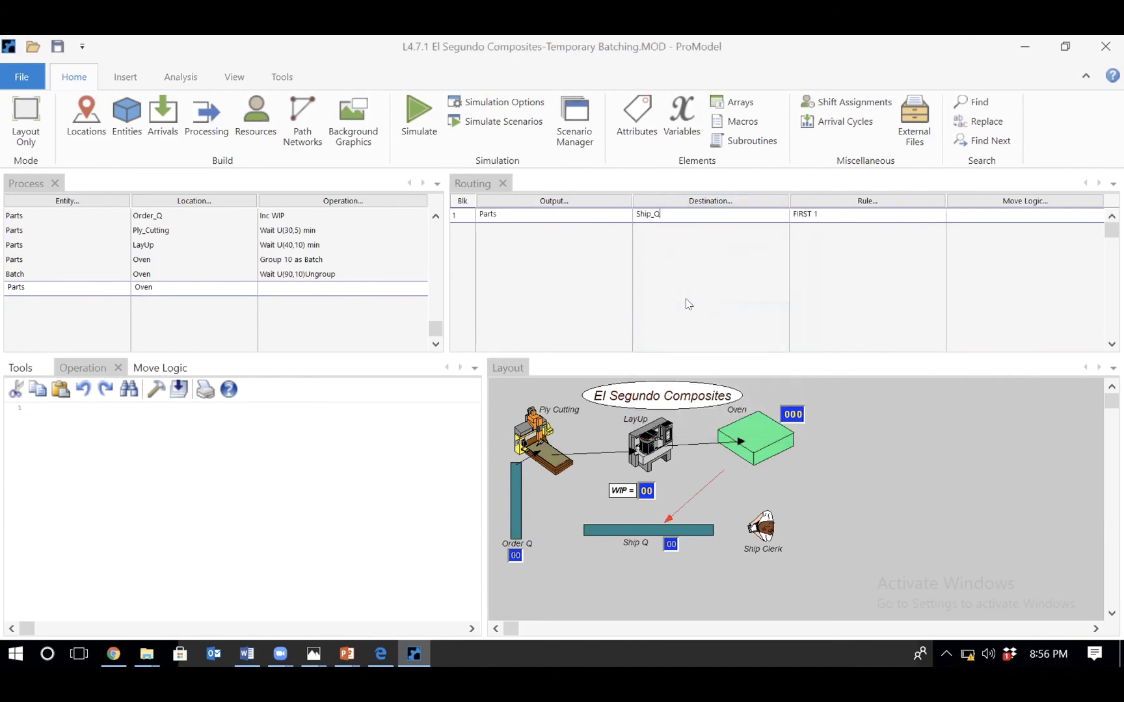
# - Add a process record for Parts at Ship_Q and route the Parts output to Ship_Clerk
pyautogui.click(168, 299)
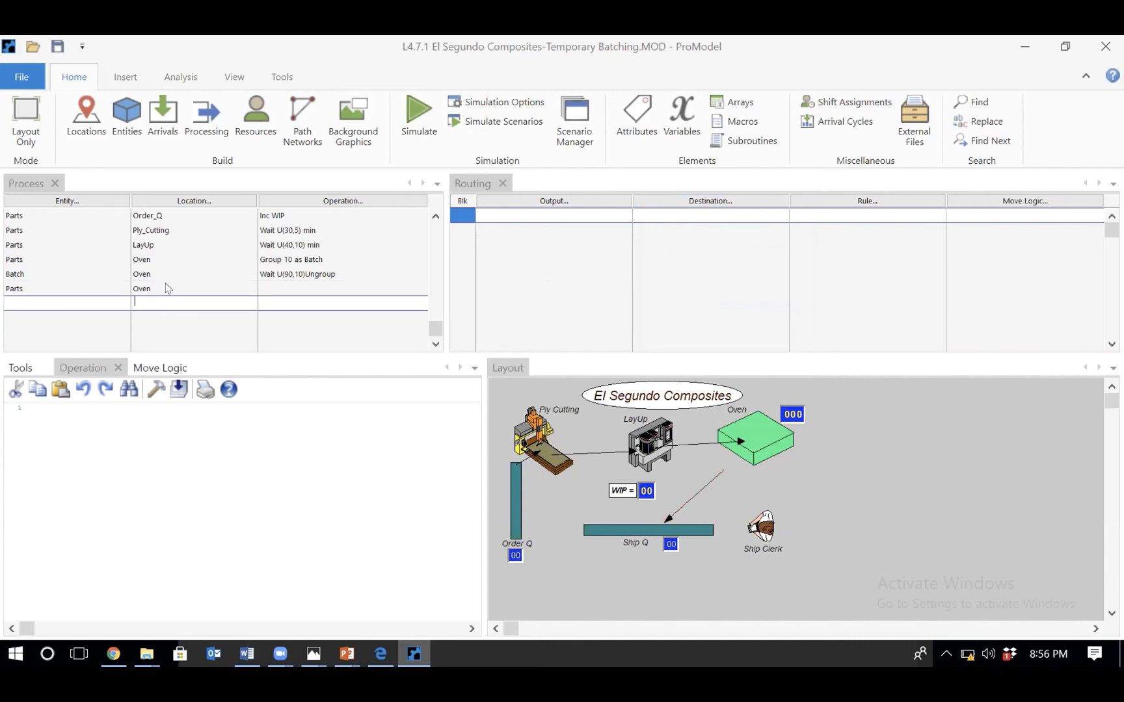
pyautogui.doubleClick(76, 304)
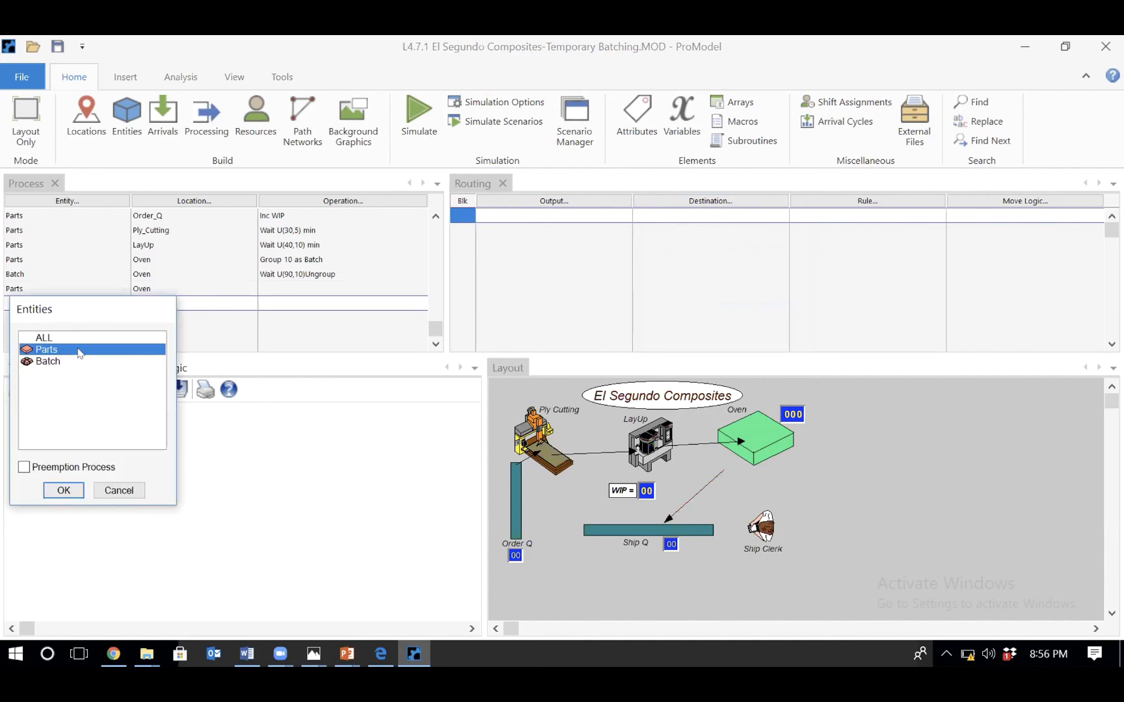
pyautogui.doubleClick(80, 352)
pyautogui.doubleClick(160, 301)
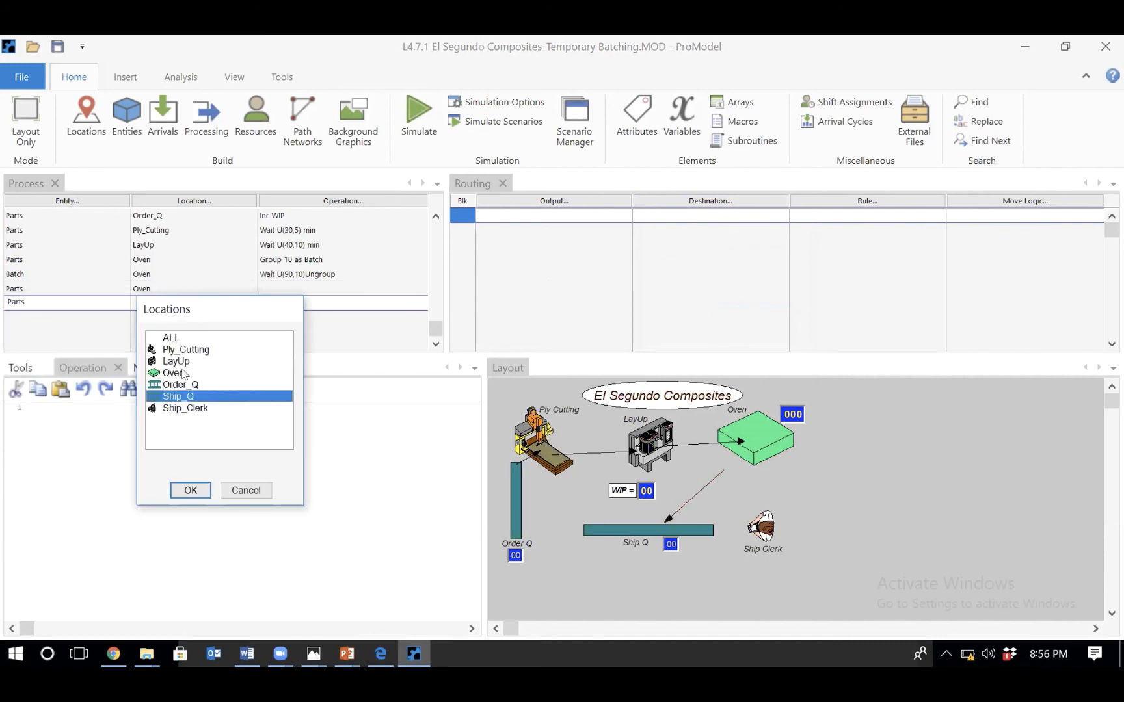
pyautogui.doubleClick(191, 396)
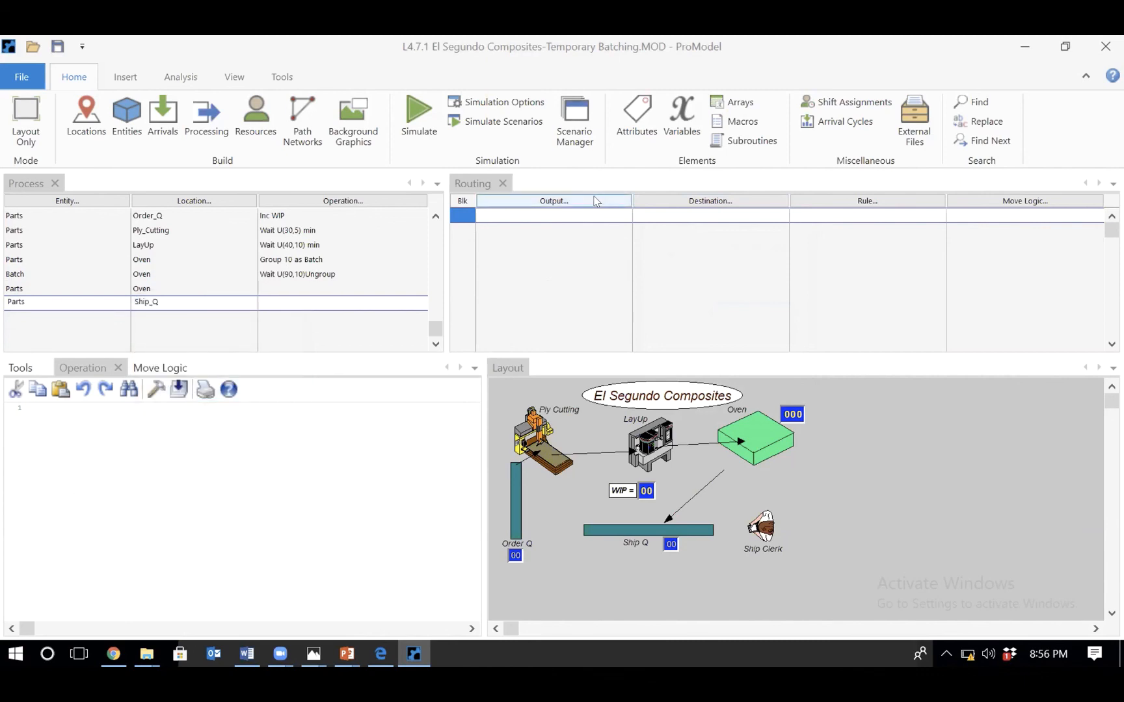
pyautogui.doubleClick(576, 215)
pyautogui.doubleClick(553, 263)
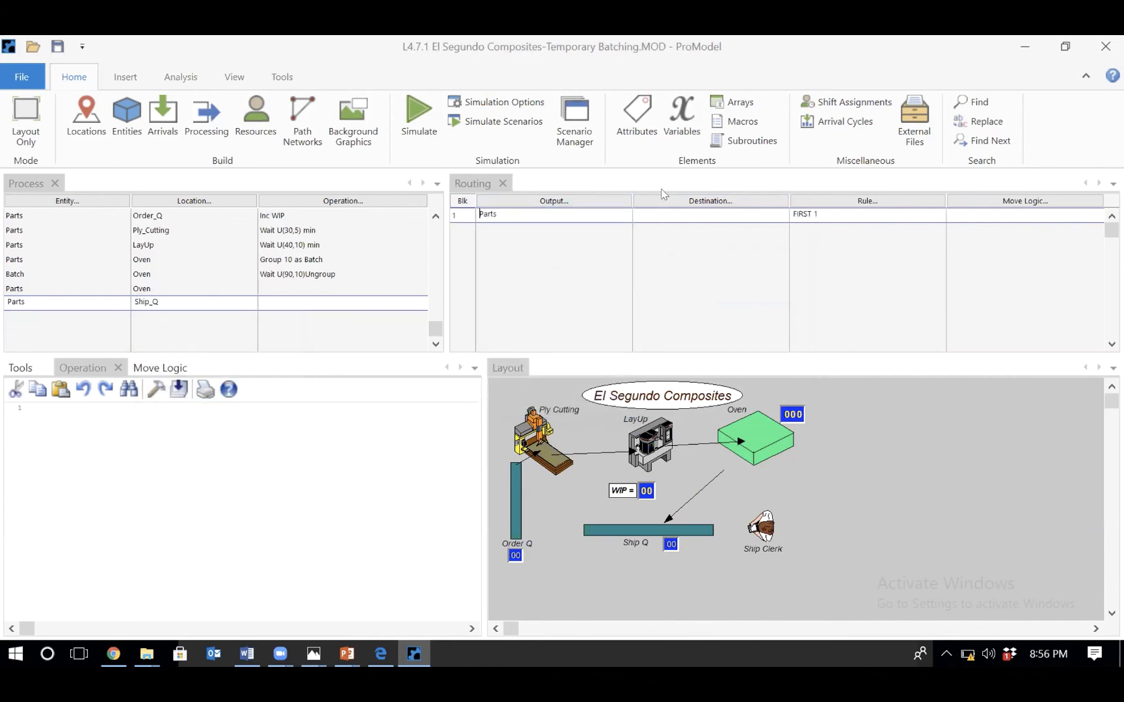
pyautogui.click(676, 199)
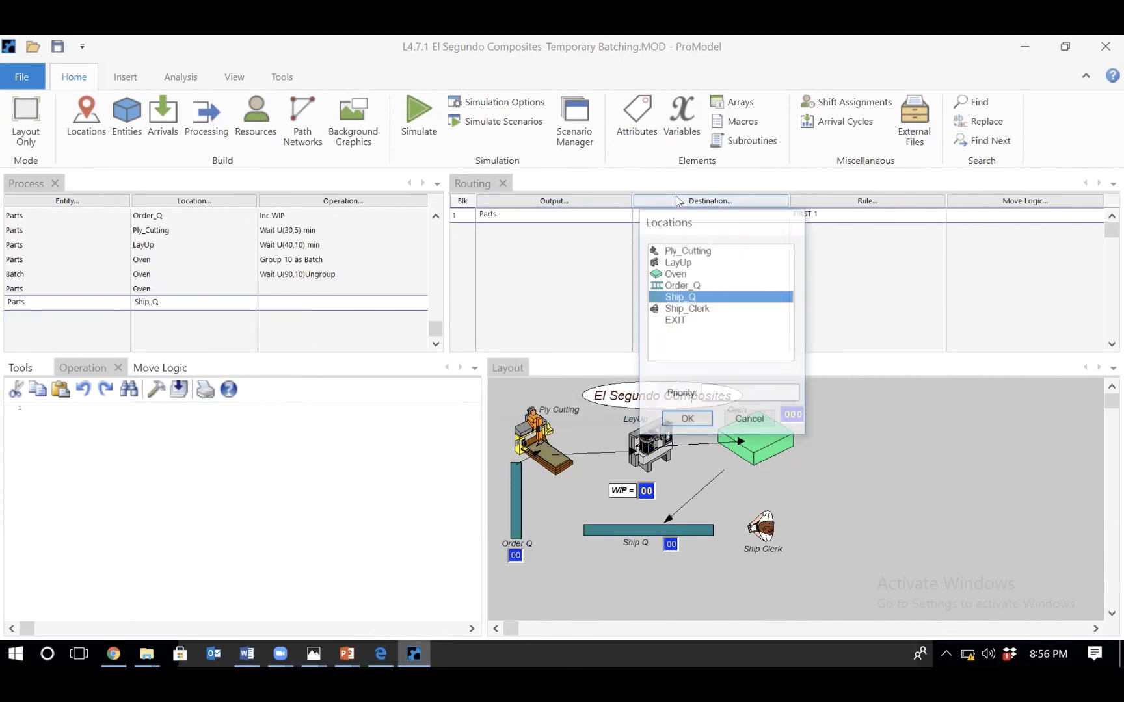
pyautogui.doubleClick(689, 307)
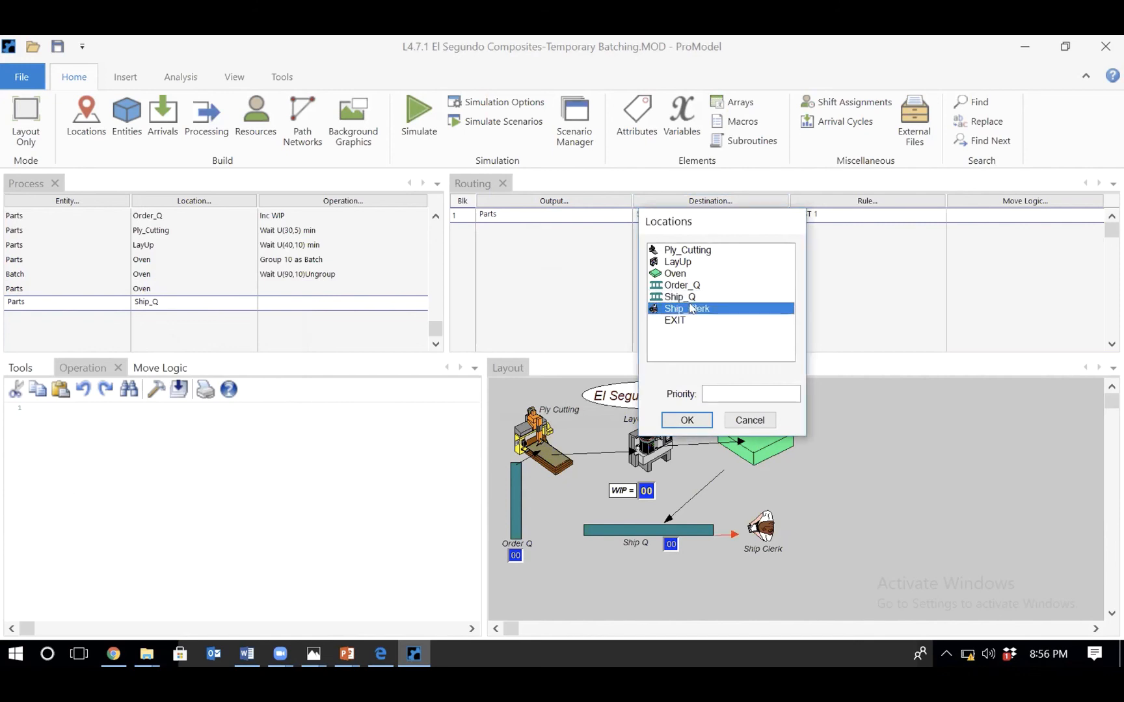
# - Add a process record for Parts at Ship_Clerk and route the Parts output to EXIT
pyautogui.click(233, 308)
pyautogui.click(232, 310)
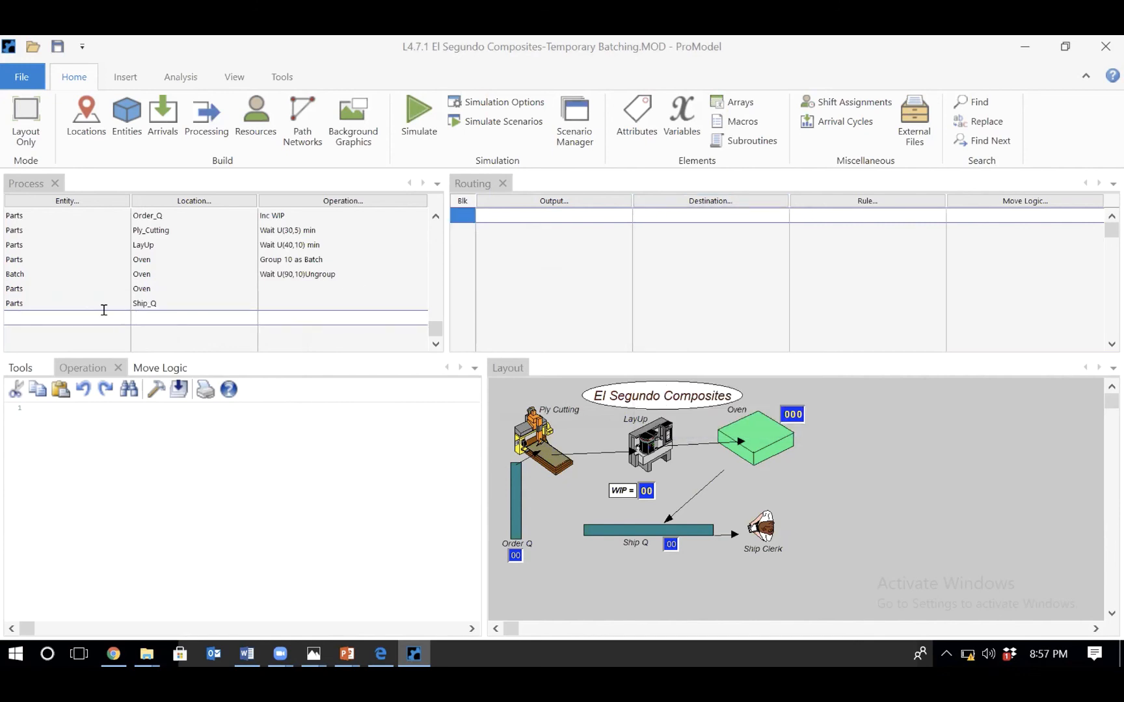
pyautogui.doubleClick(105, 310)
pyautogui.doubleClick(60, 365)
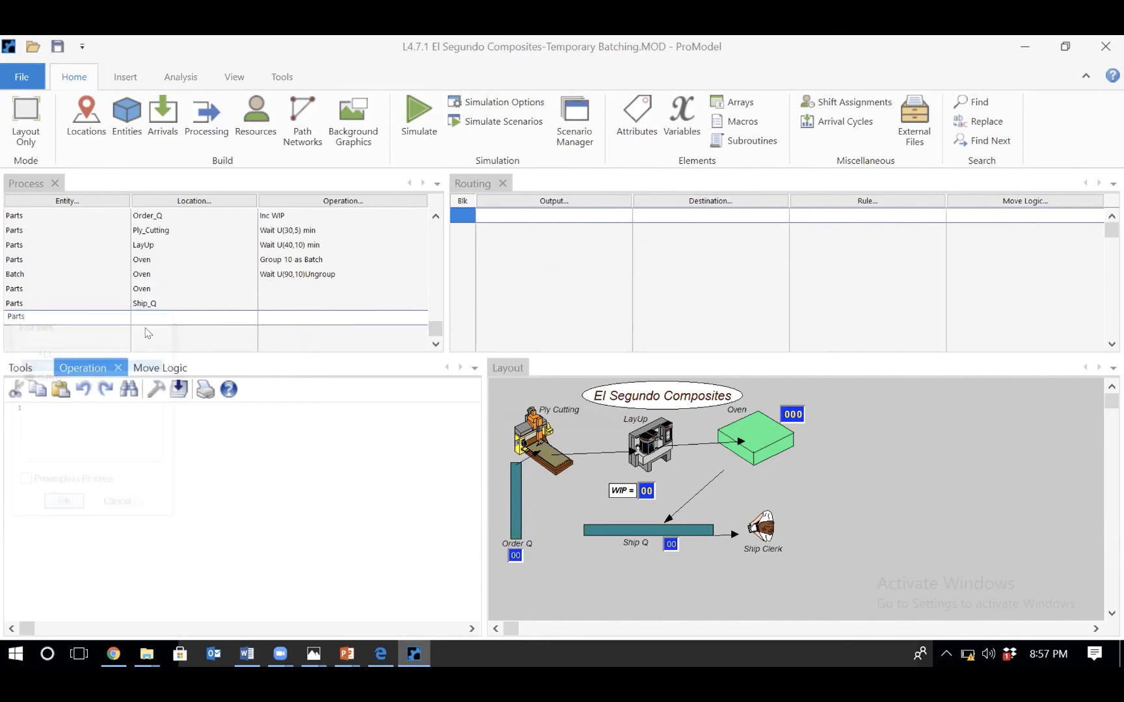
pyautogui.doubleClick(181, 315)
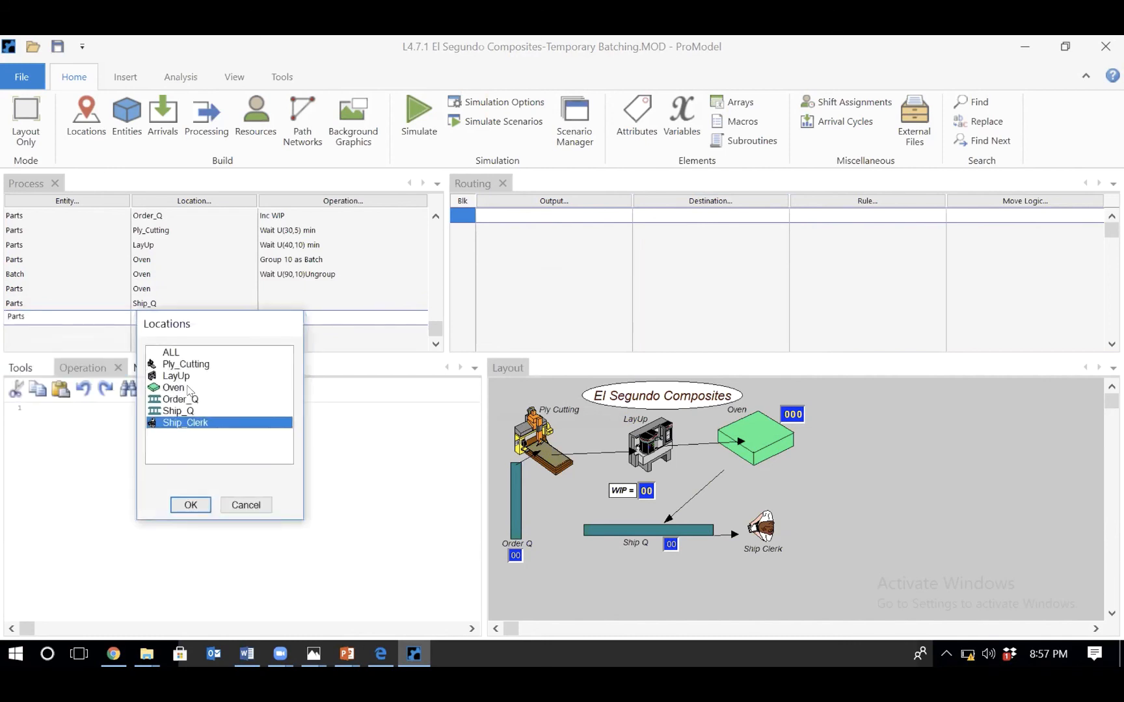
pyautogui.doubleClick(190, 421)
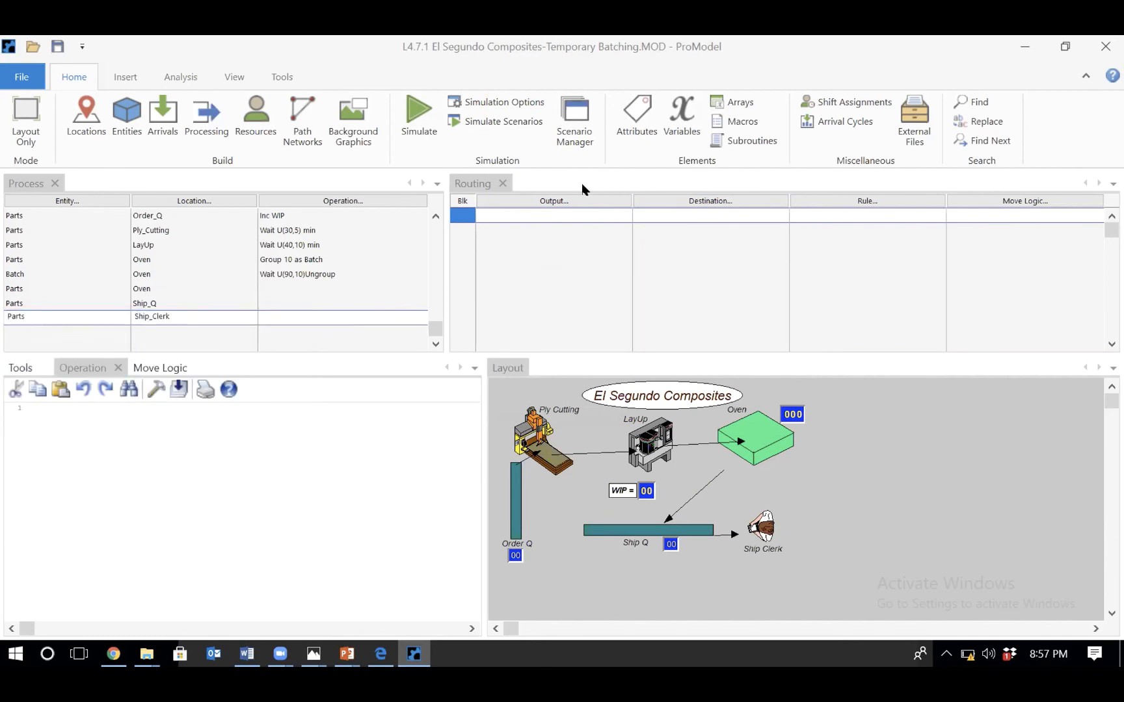
pyautogui.click(575, 201)
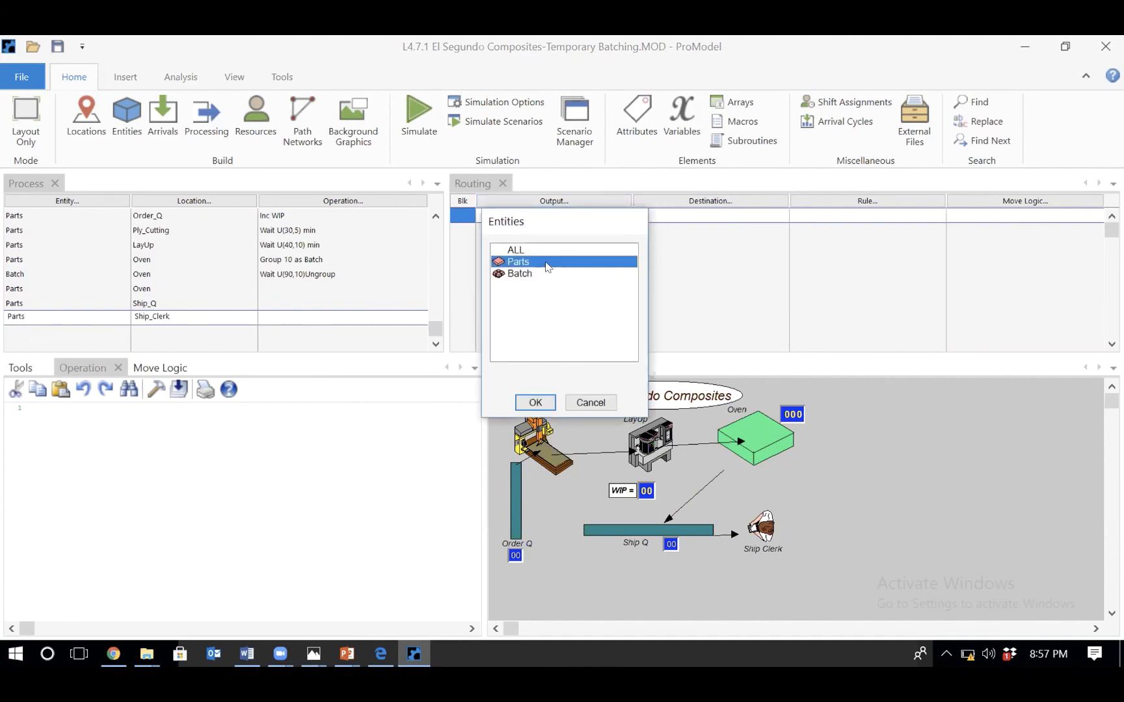
pyautogui.doubleClick(546, 263)
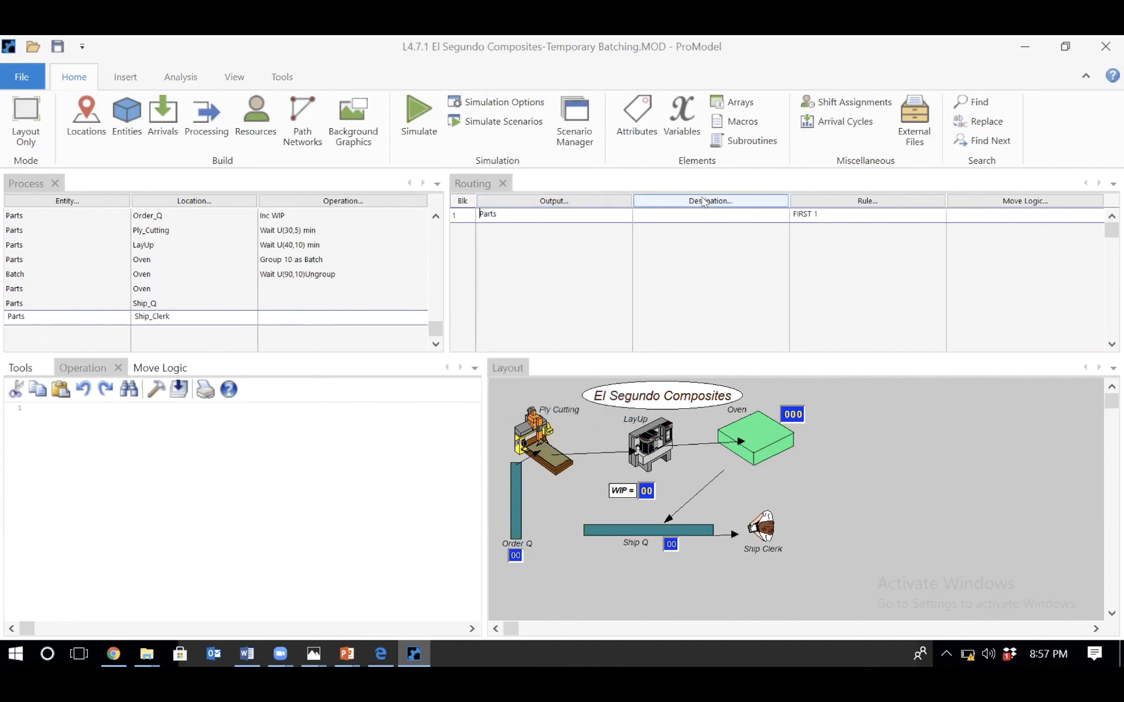
pyautogui.click(704, 200)
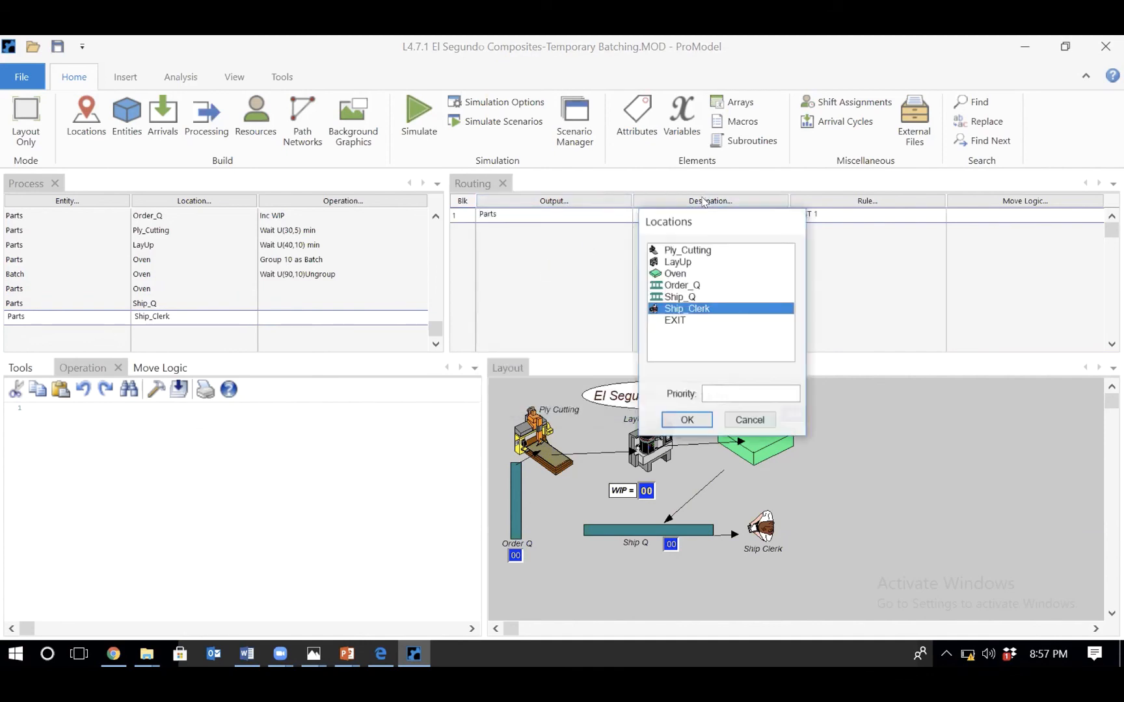
pyautogui.doubleClick(676, 320)
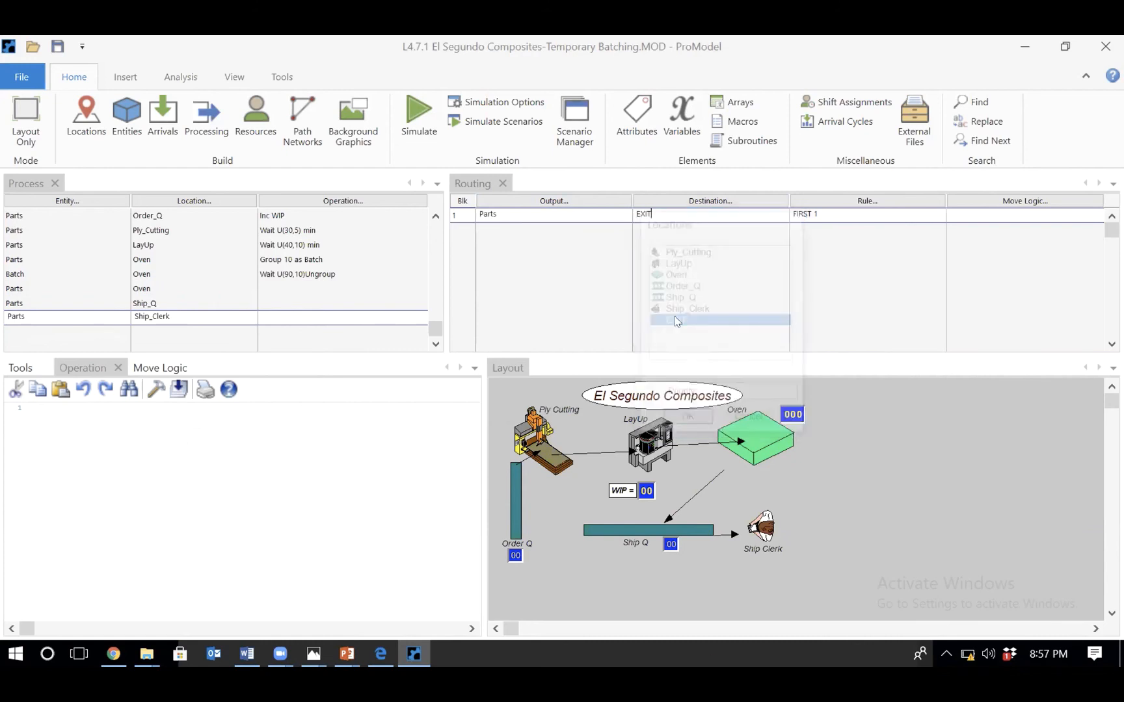
# - Set the operation of the Parts record at Ship_Clerk to "wait N(15,5)"
pyautogui.click(288, 310)
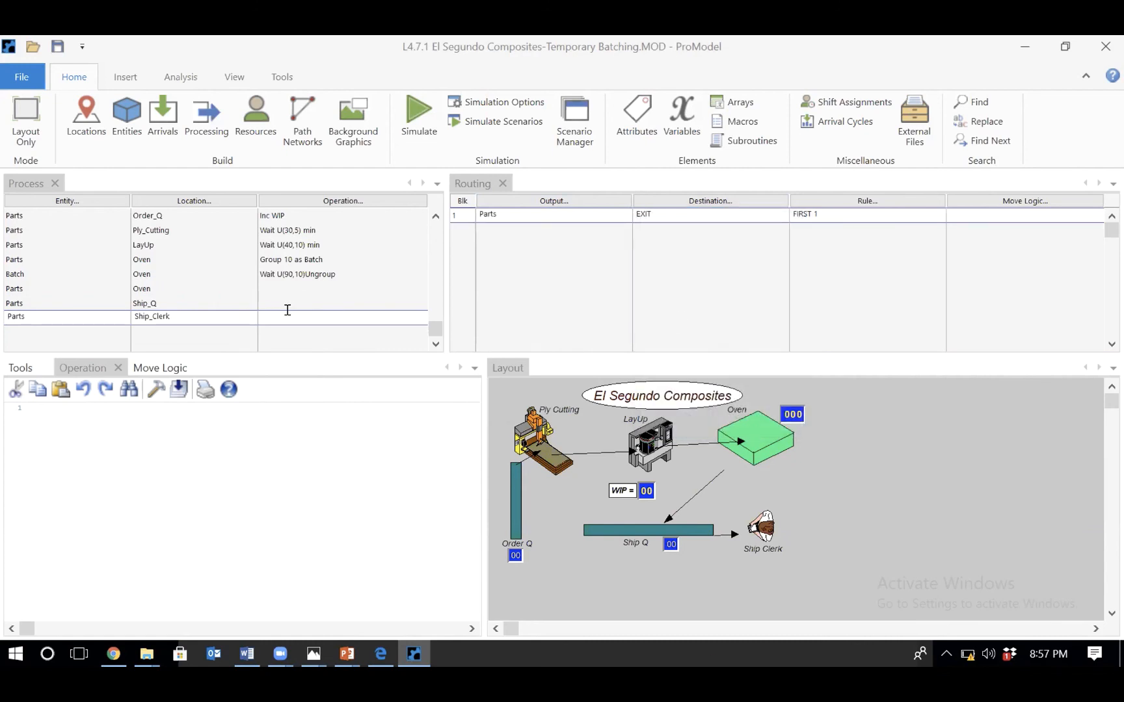
pyautogui.write('wait')
pyautogui.rightClick(295, 316)
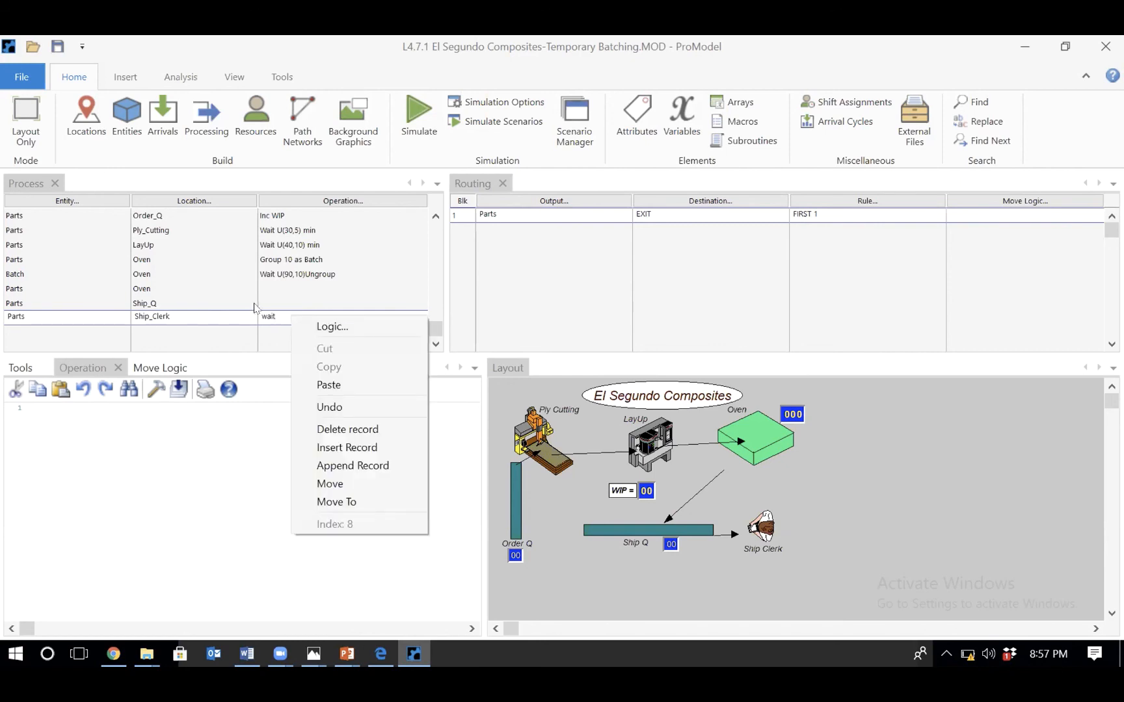
pyautogui.click(268, 314)
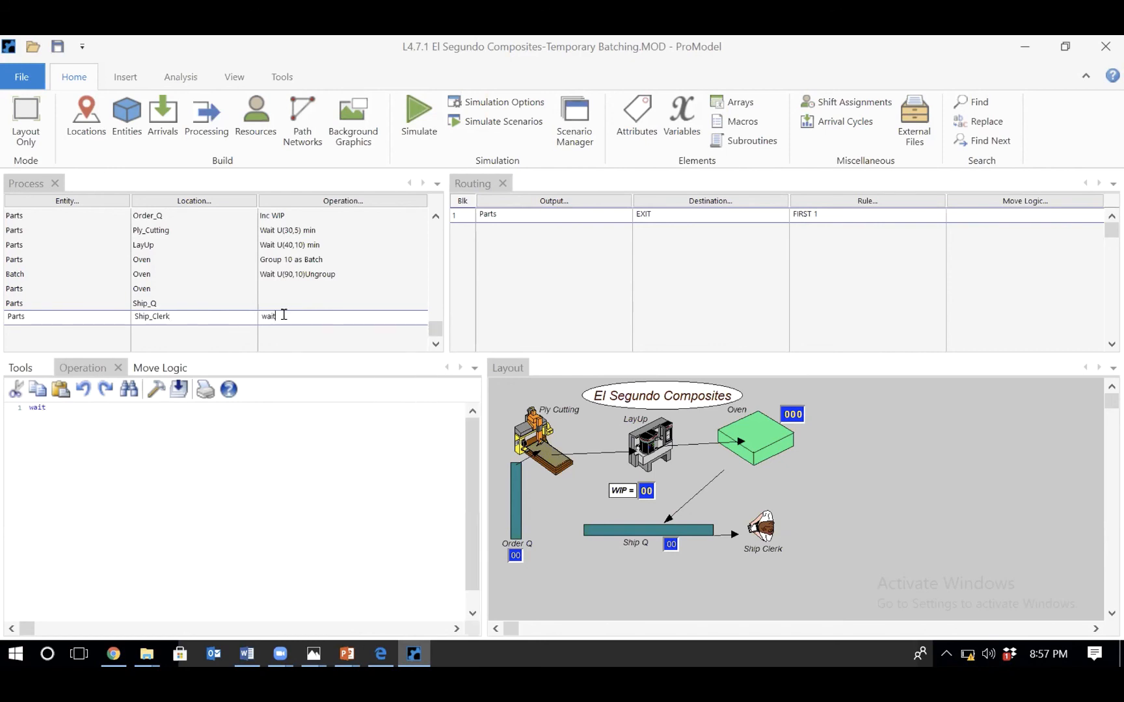
pyautogui.write('N(15,5)')
# - Review the Parts process records at Oven, Ship_Q, Order_Q and Ship_Clerk, and check the definition of the WIP variable
pyautogui.click(298, 289)
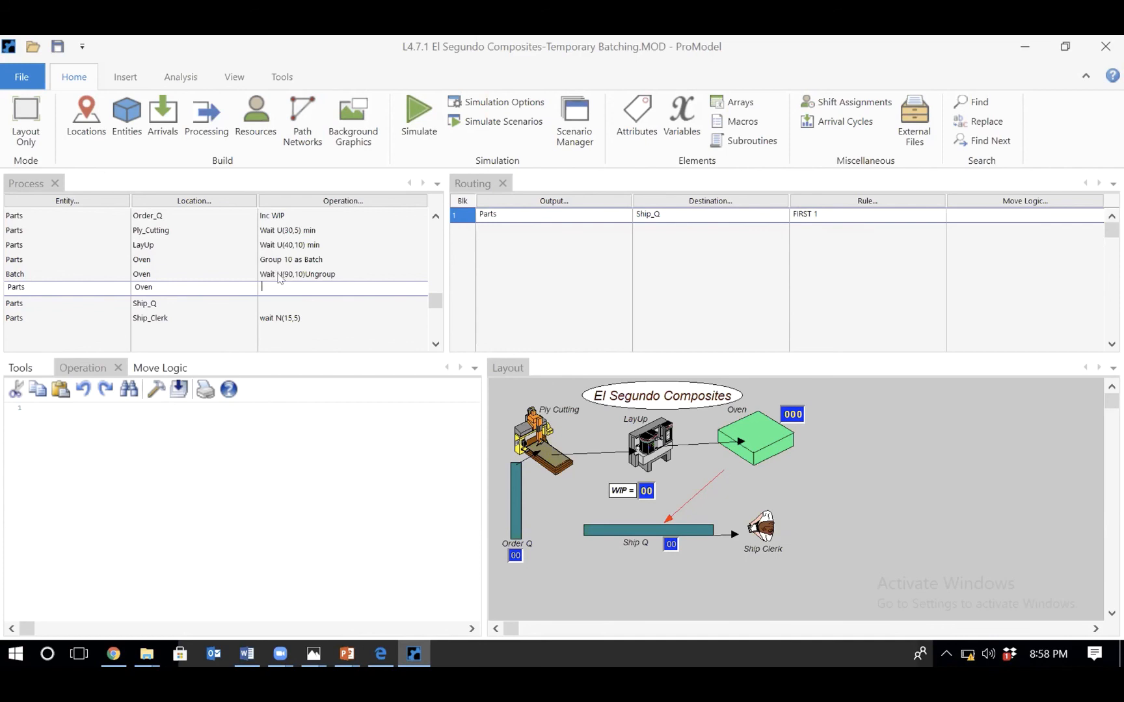
pyautogui.click(292, 300)
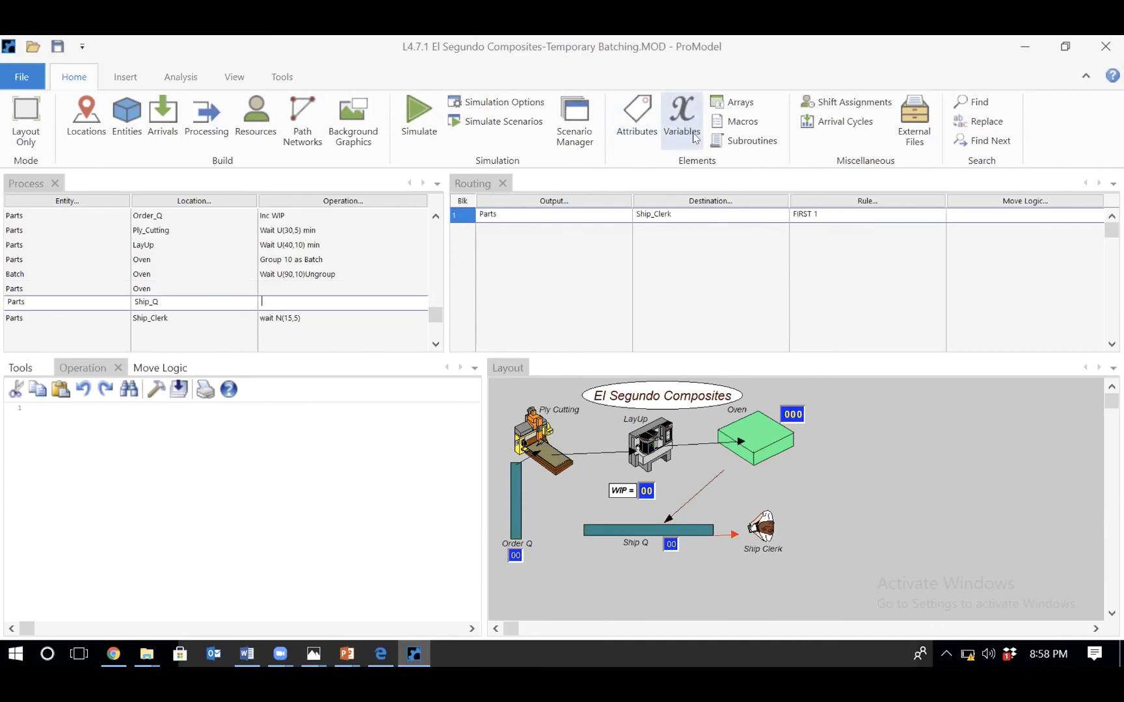
pyautogui.click(316, 284)
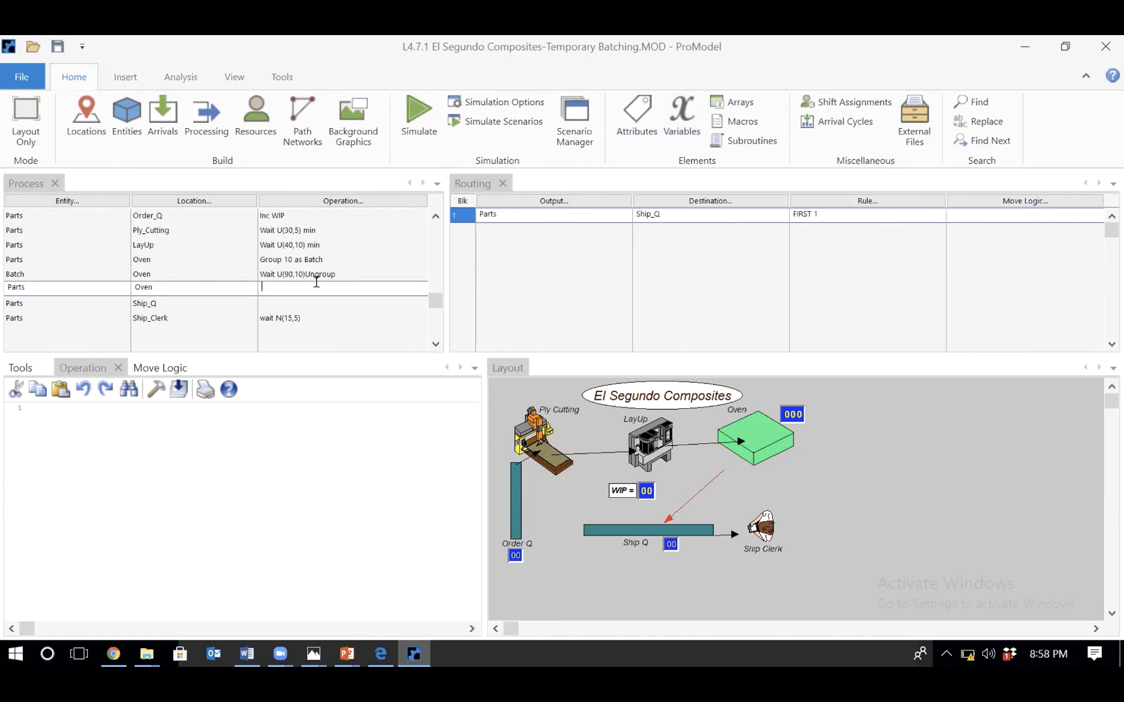
pyautogui.click(680, 121)
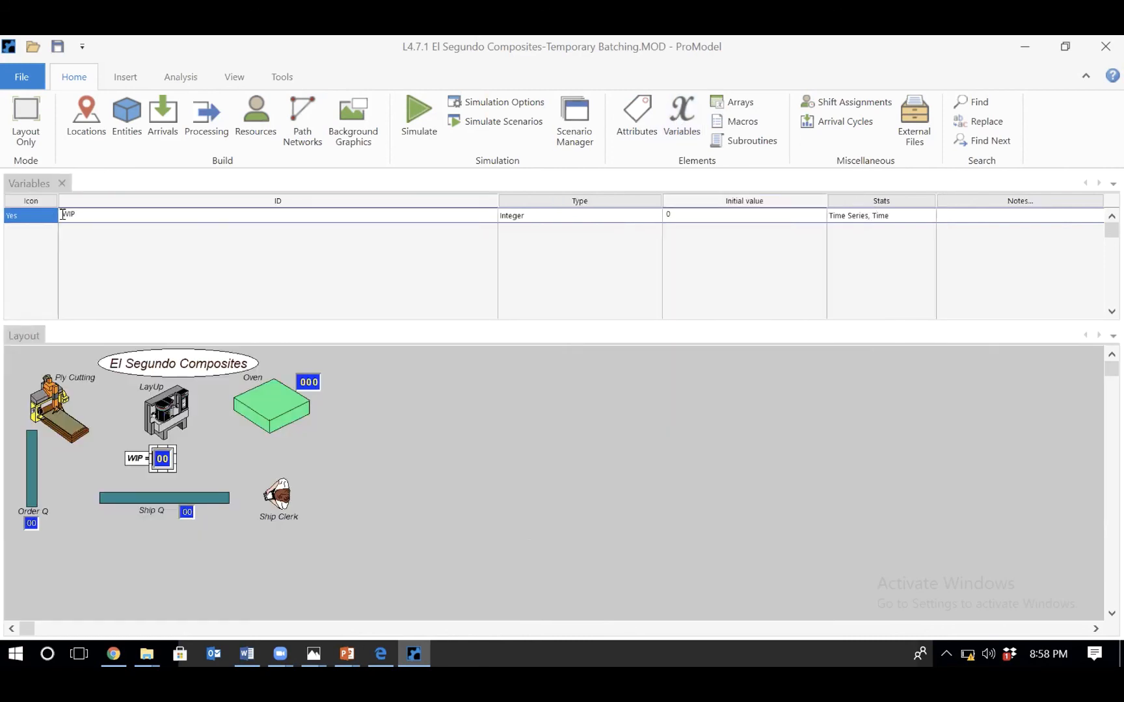
pyautogui.click(204, 129)
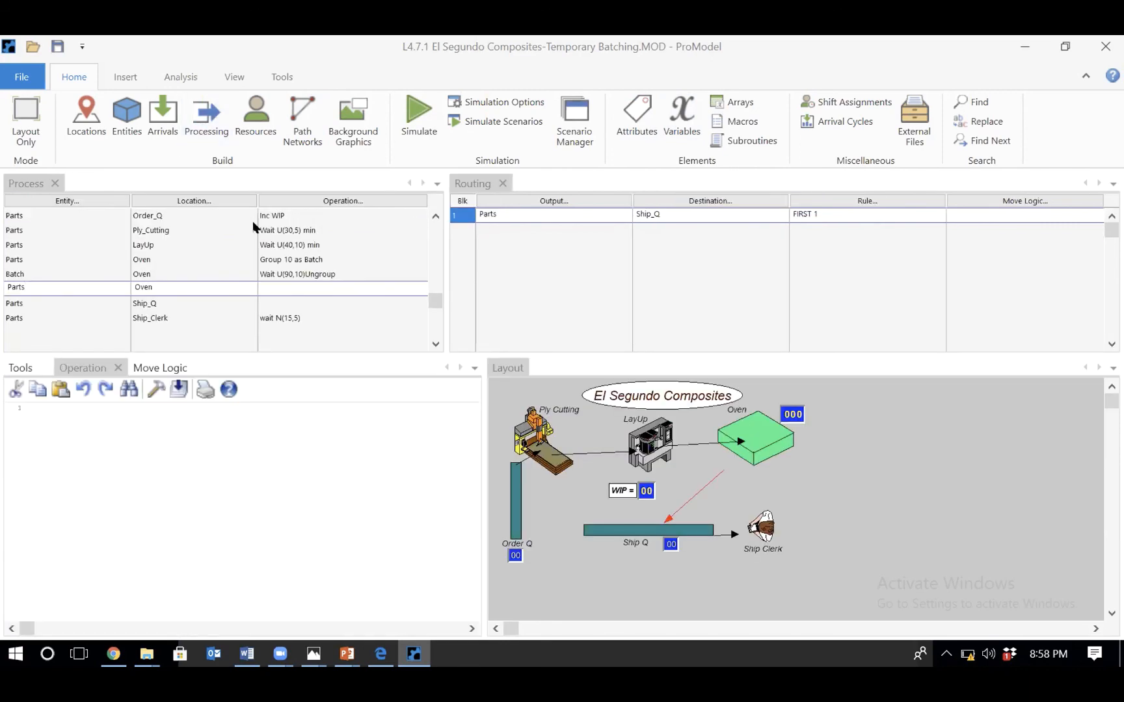
pyautogui.click(292, 215)
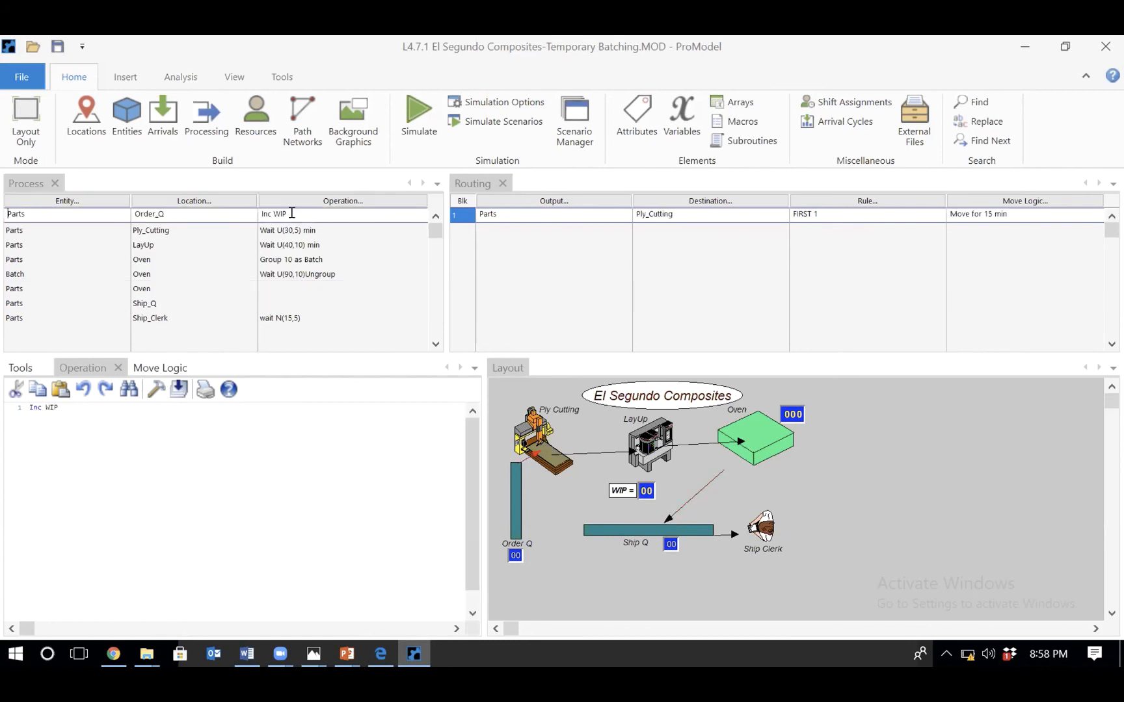
pyautogui.click(301, 316)
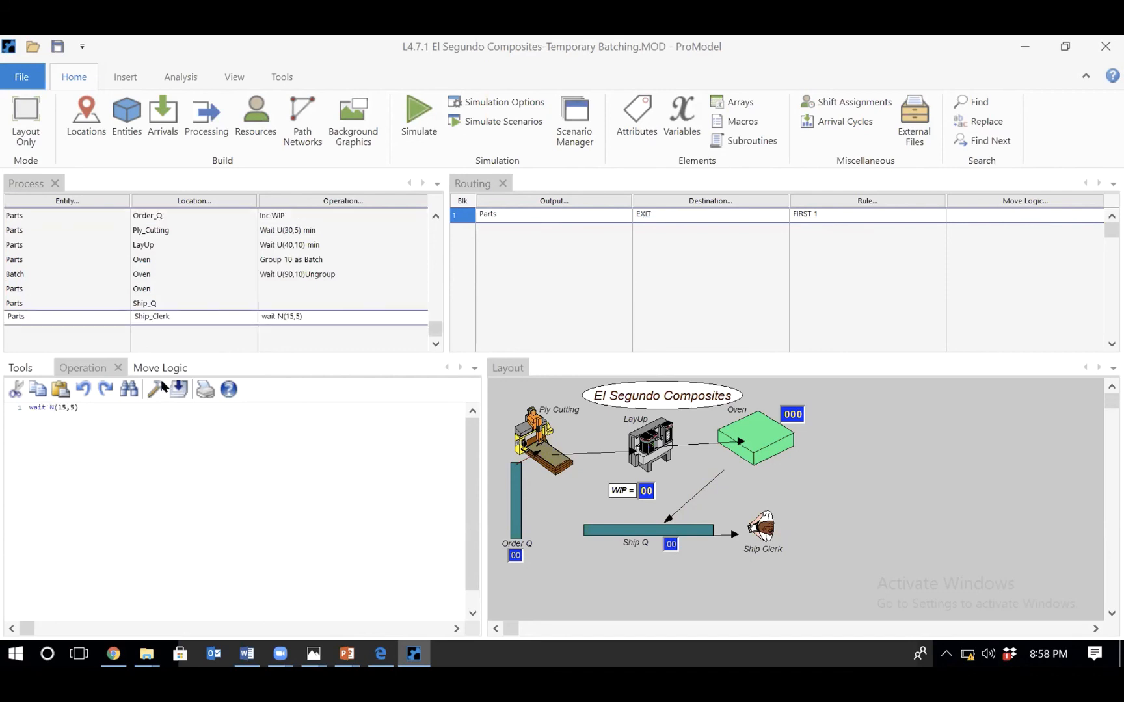
# - Add a second line "Dec WIP" to the operation of the Parts record at Ship_Clerk
pyautogui.click(131, 409)
pyautogui.press('Return')
pyautogui.write('Dec w')
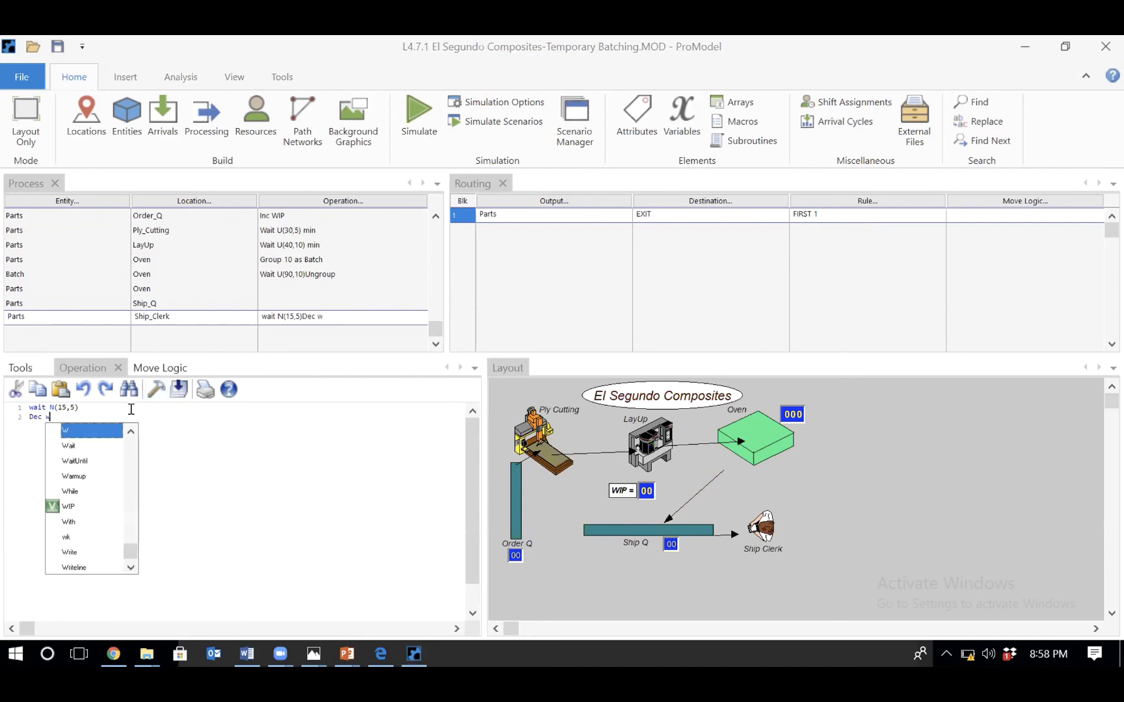
pyautogui.doubleClick(75, 502)
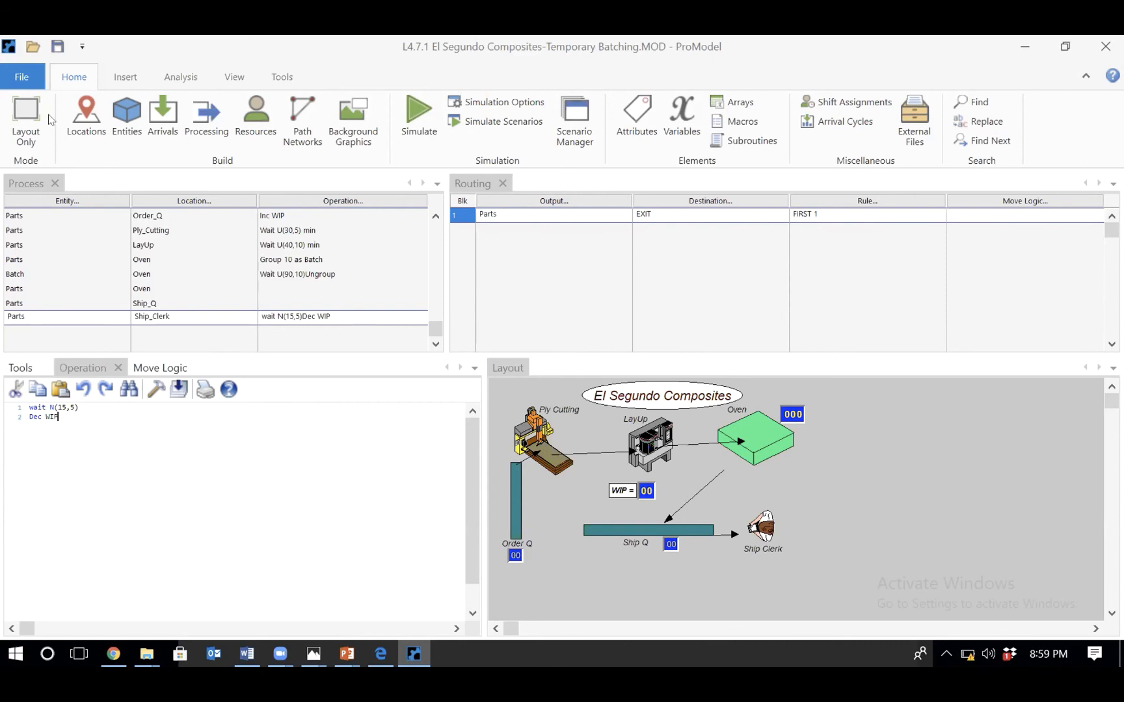
# - Re-enter the Oven location's capacity as 10 and return to the process records
pyautogui.click(88, 111)
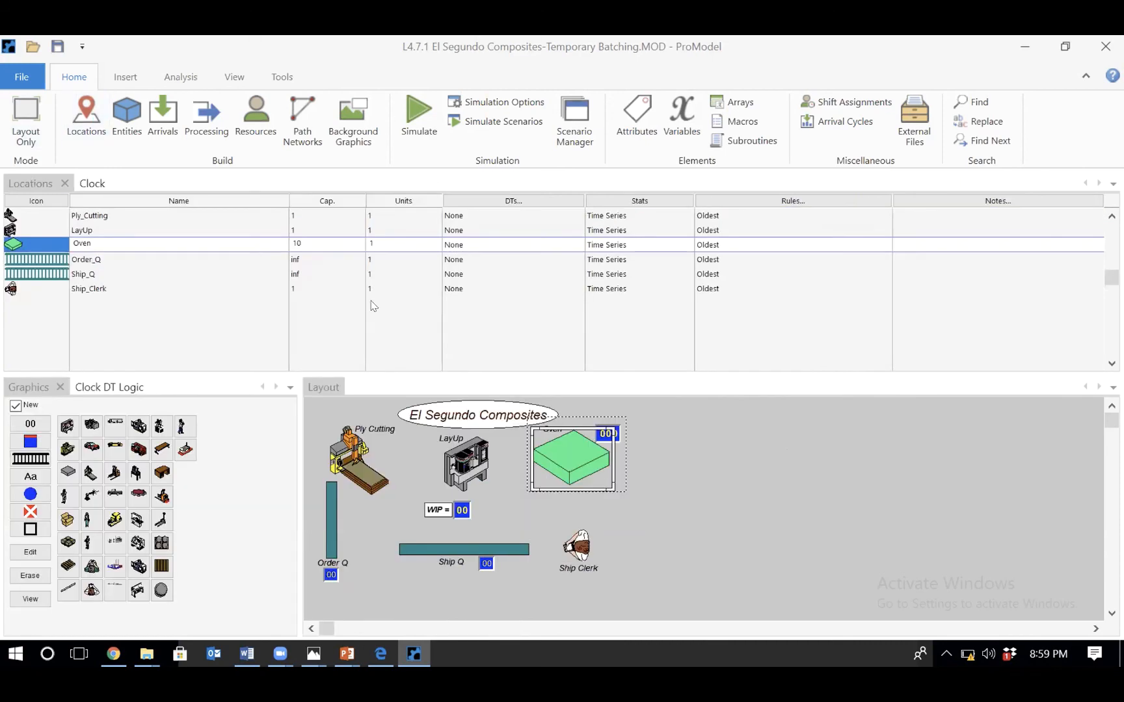
pyautogui.click(297, 241)
pyautogui.write('0')
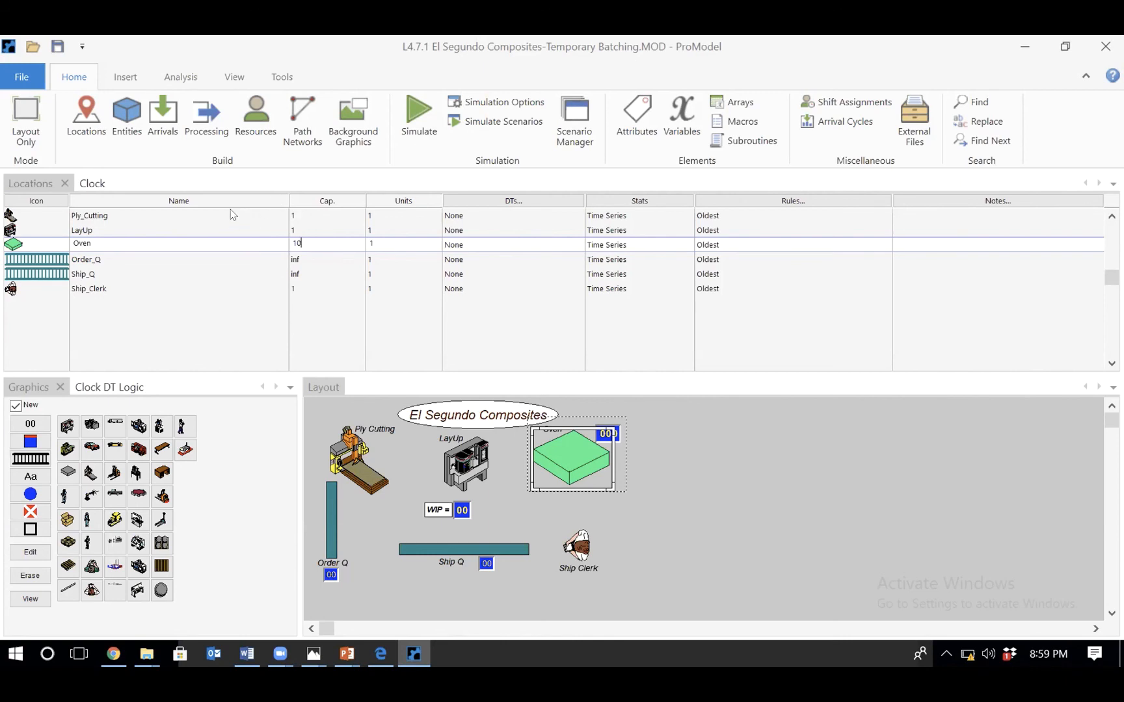
pyautogui.click(188, 129)
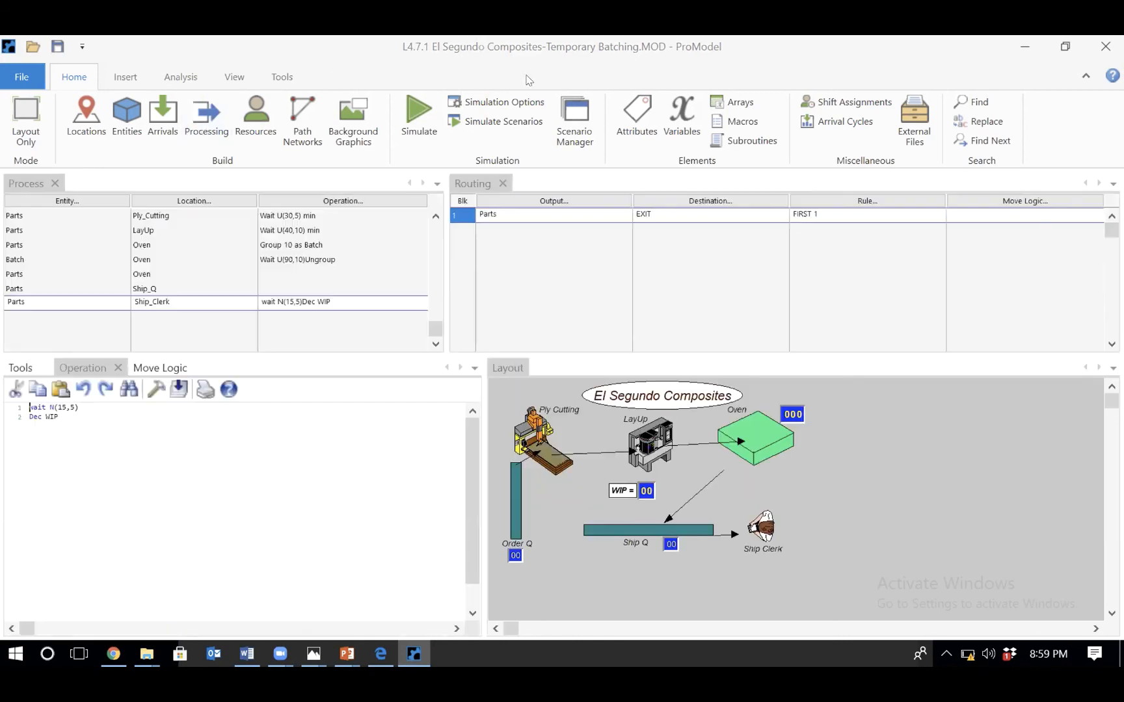
# - Run the Baseline simulation with the current options and show the Variable Summary table of its results
pyautogui.click(492, 104)
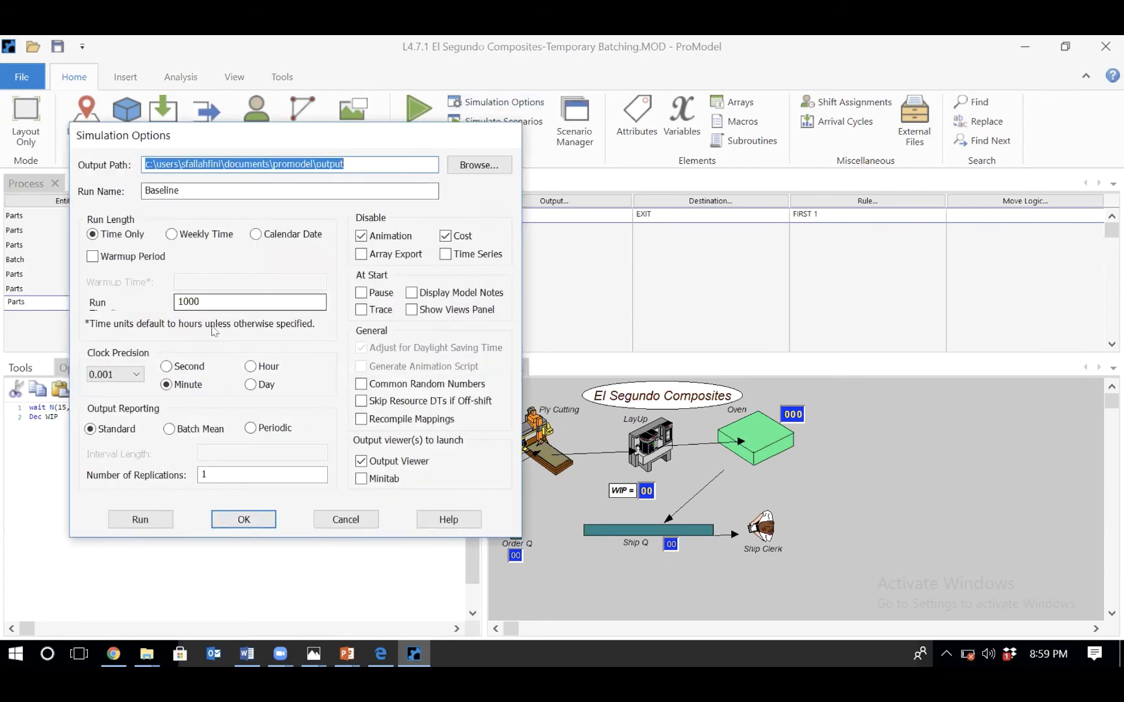
pyautogui.click(140, 518)
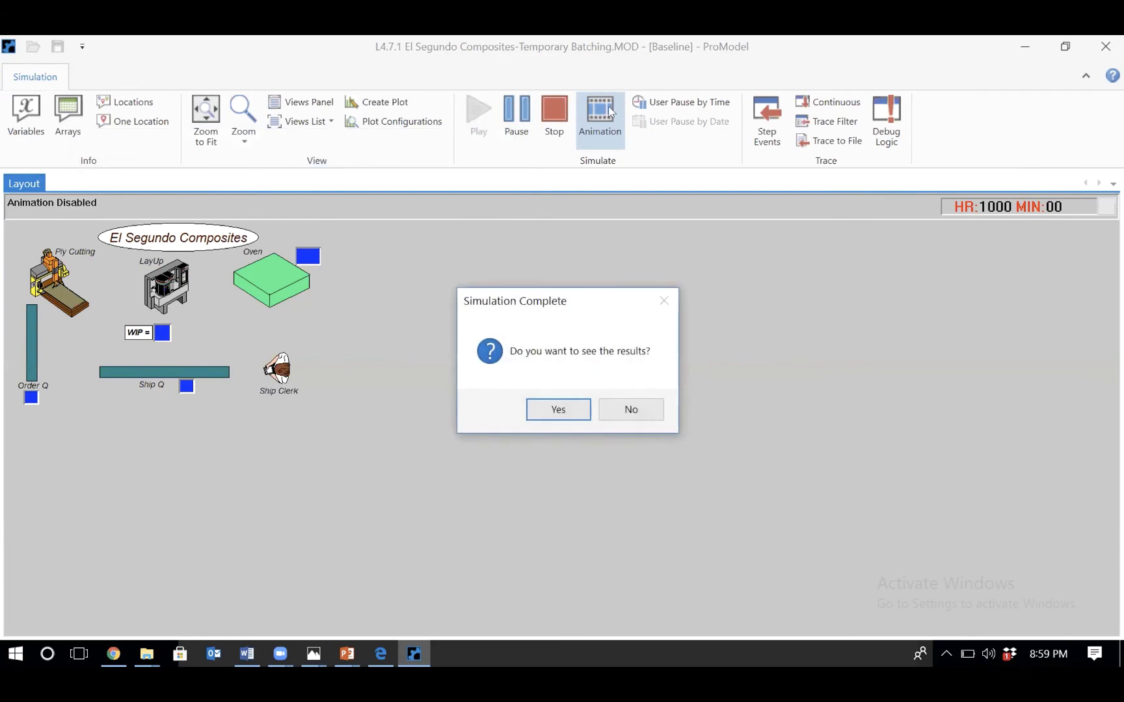
pyautogui.click(576, 408)
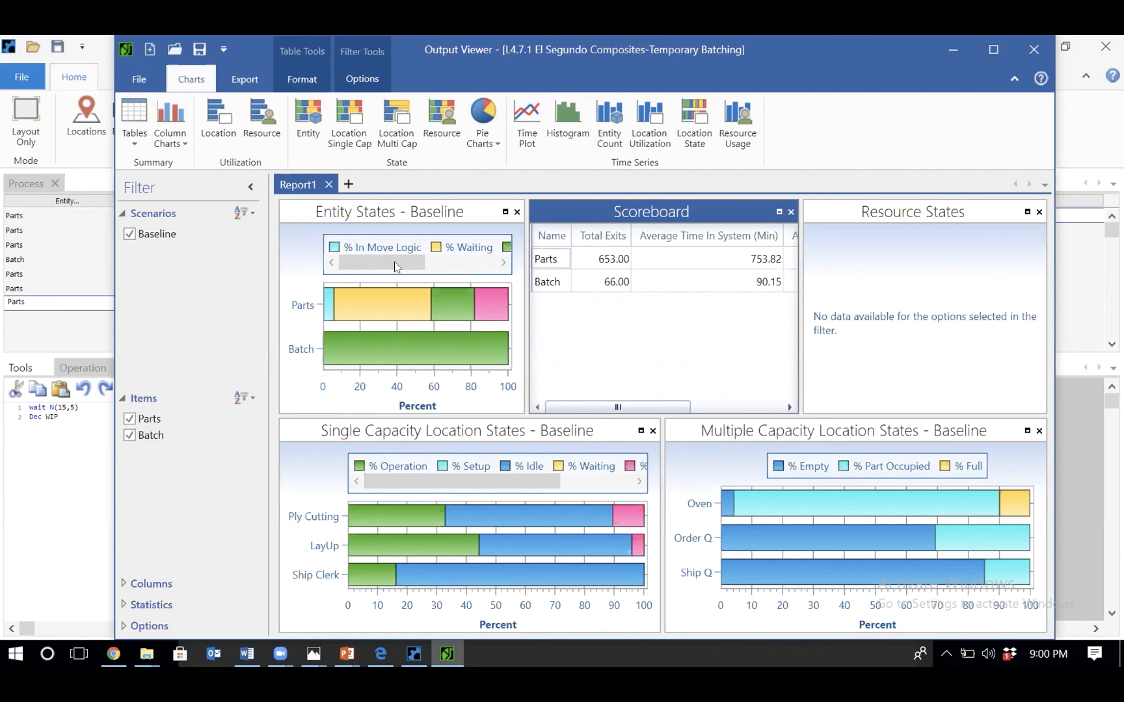
pyautogui.click(142, 135)
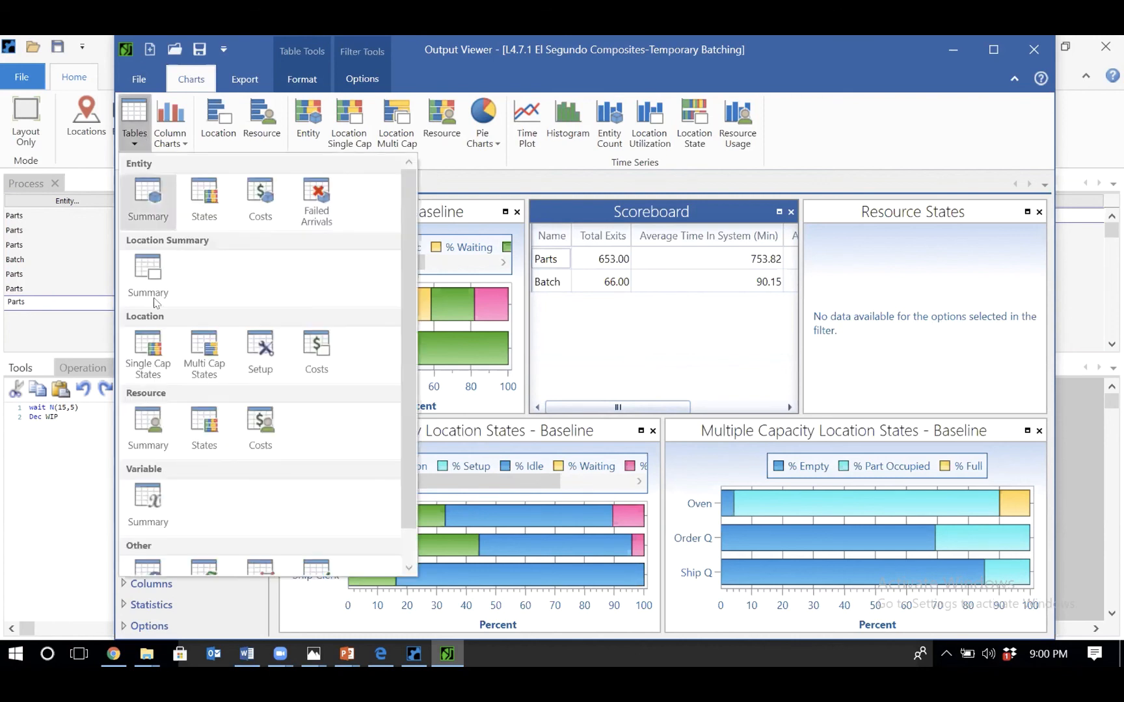
pyautogui.click(149, 506)
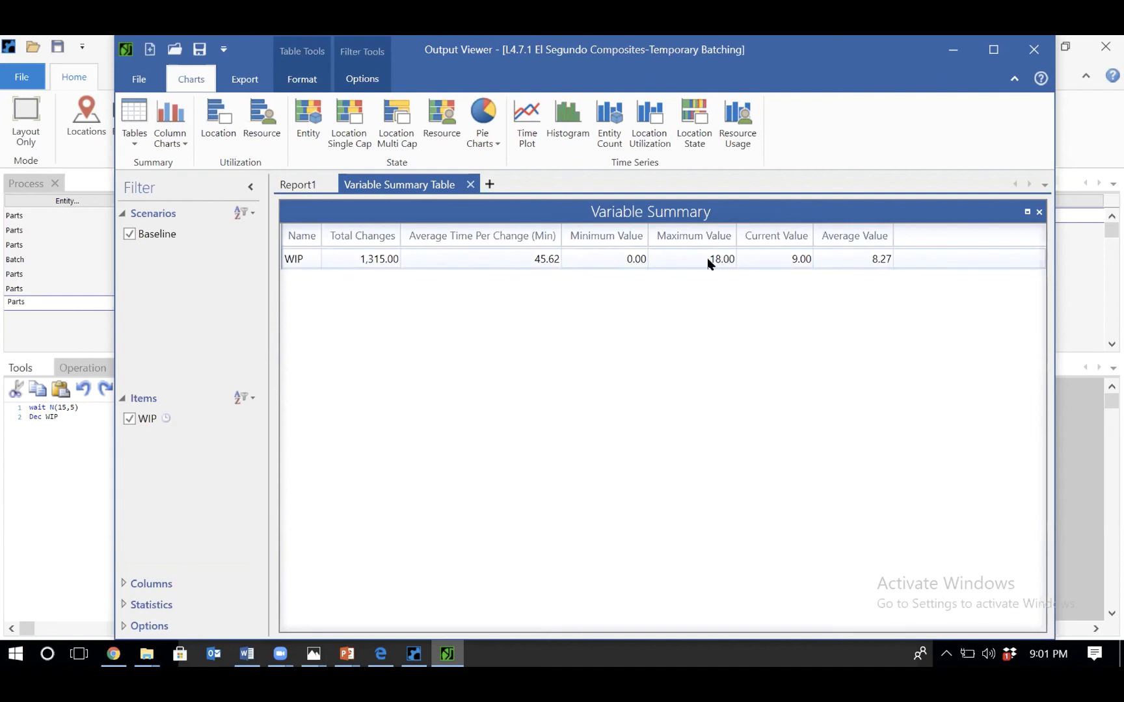
# - Return to the ProModel model and examine the operations and routings of the records at LayUp, Oven, Ship_Q and Ship_Clerk
pyautogui.click(39, 493)
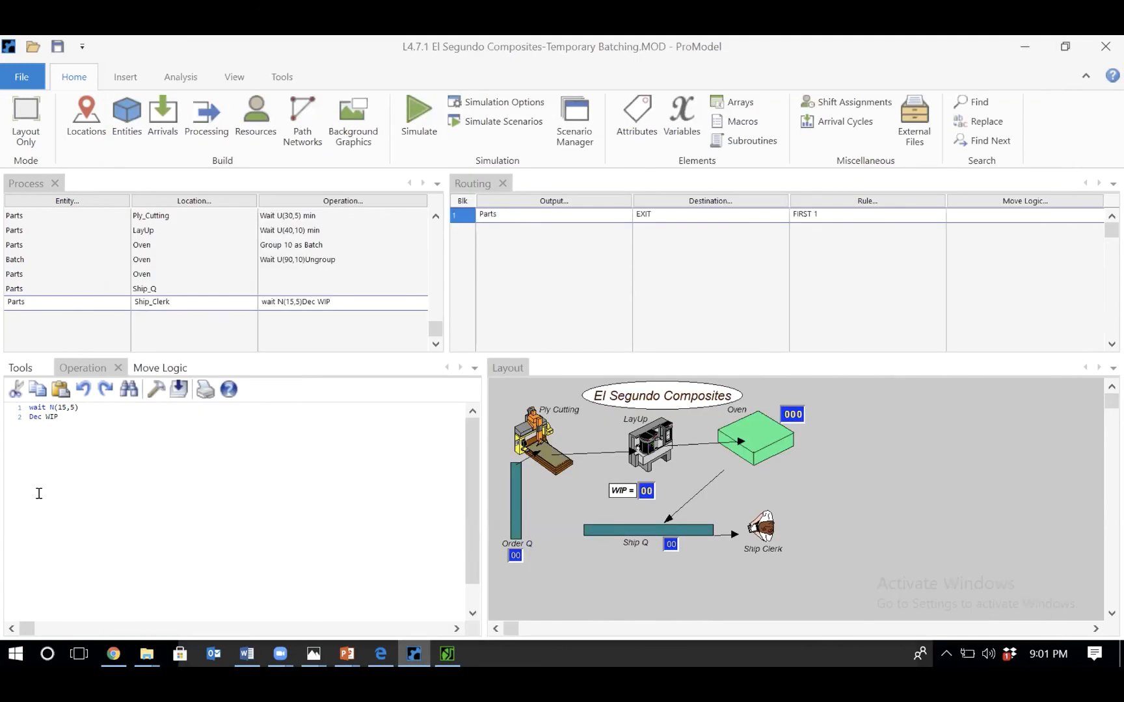
pyautogui.click(300, 245)
pyautogui.click(308, 260)
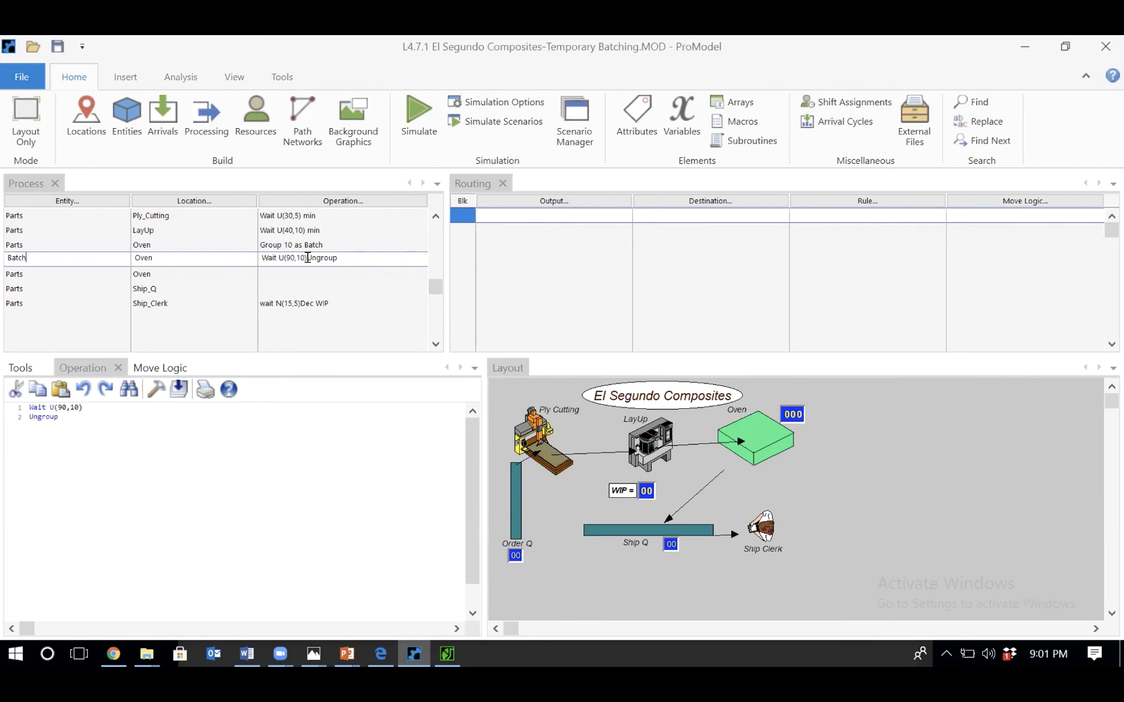
pyautogui.click(310, 242)
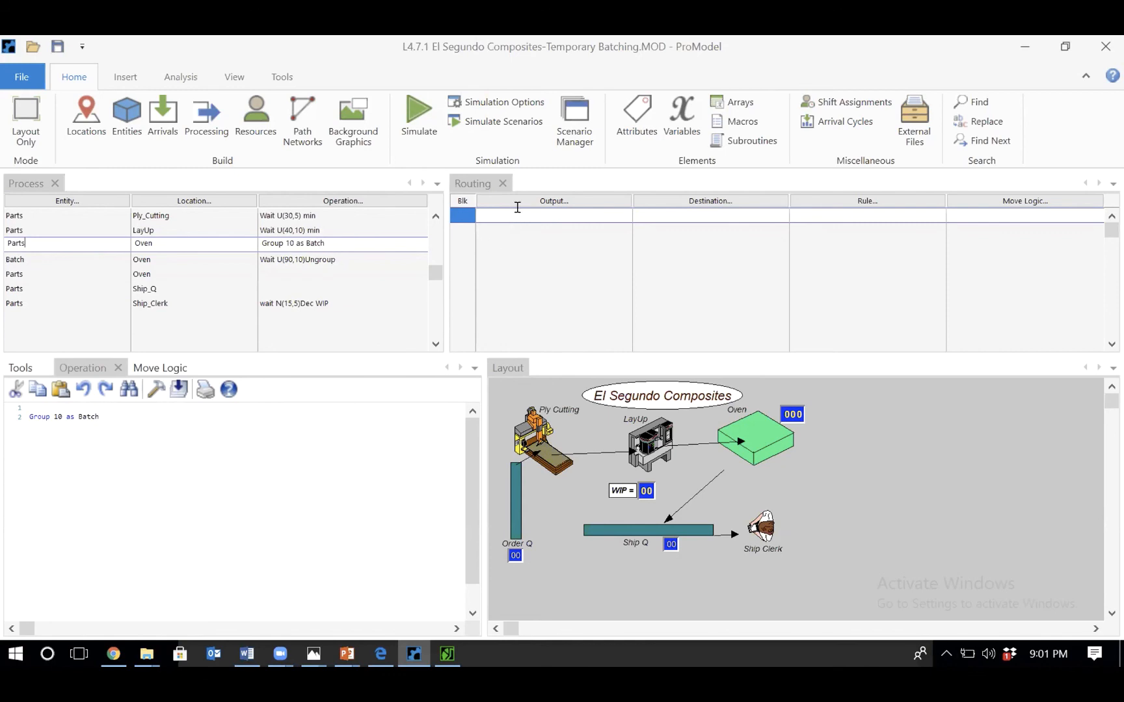
pyautogui.click(357, 255)
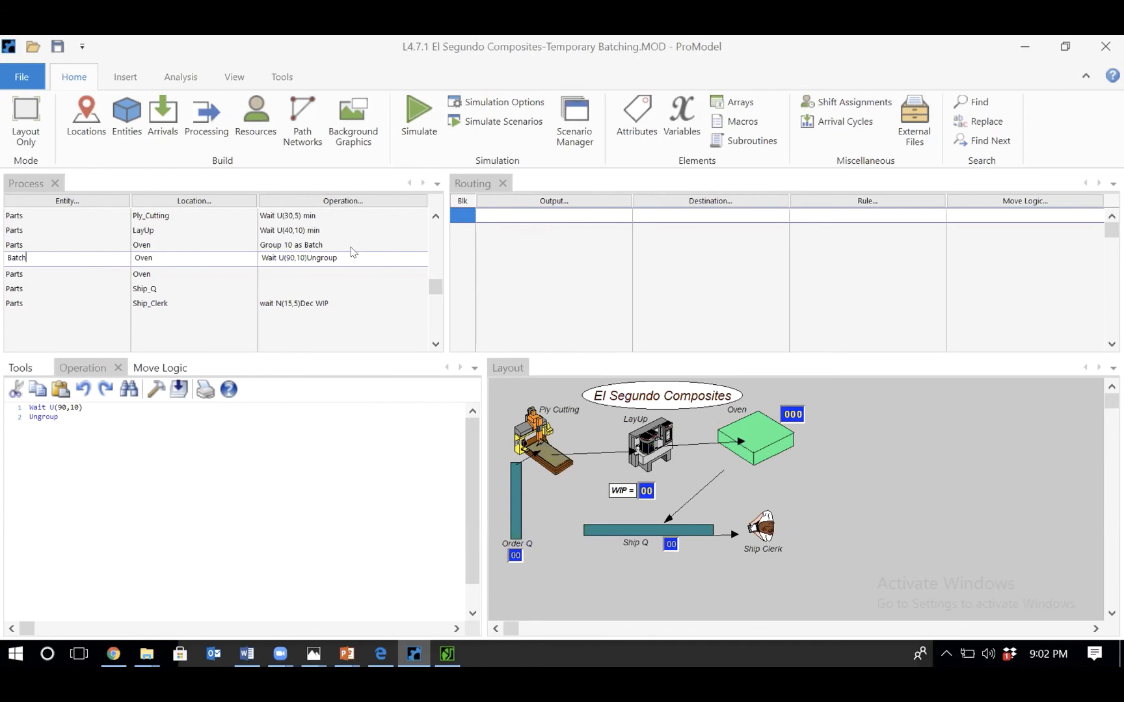
pyautogui.click(349, 244)
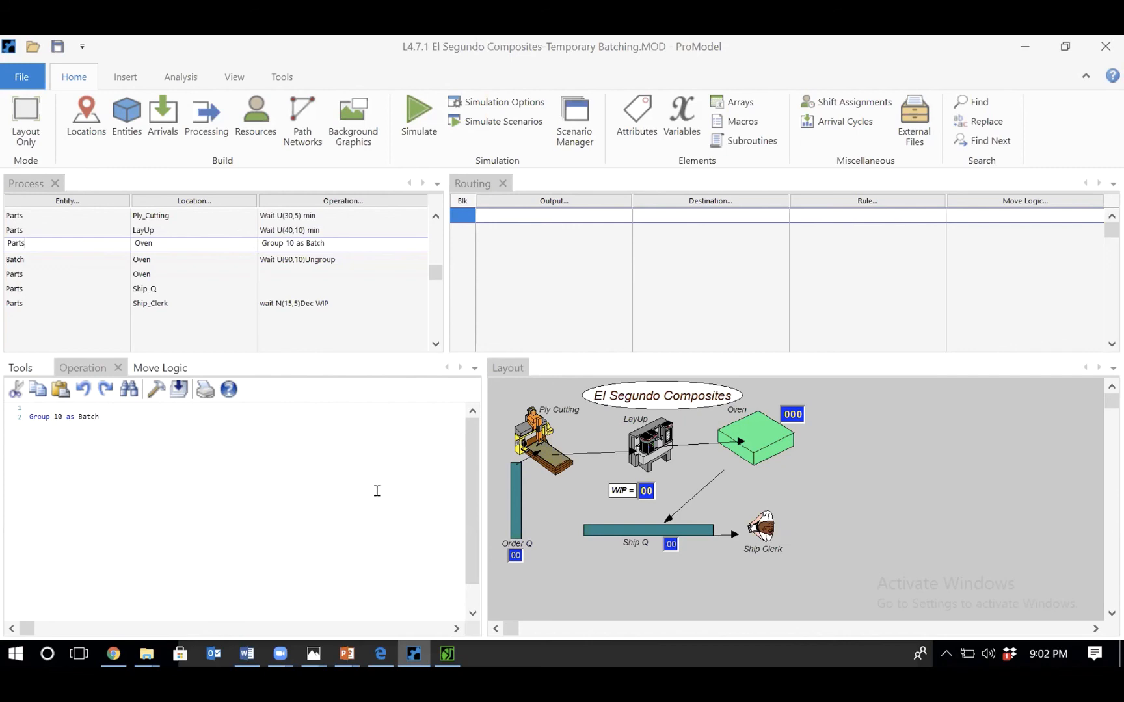
pyautogui.click(328, 224)
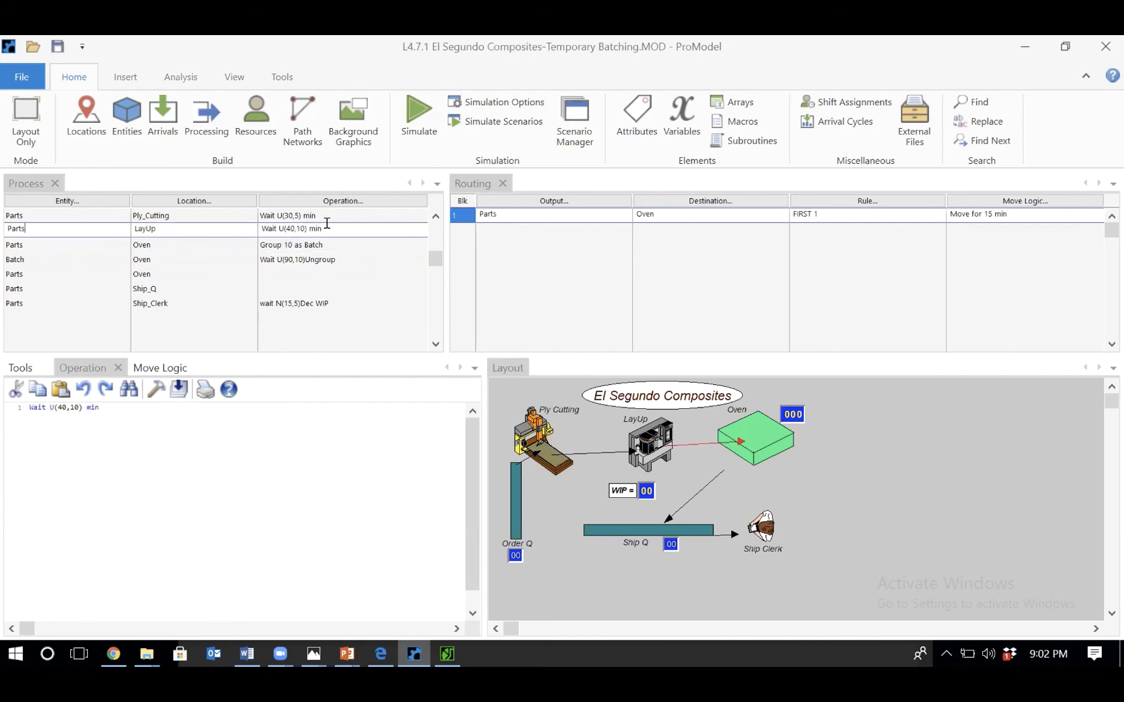
pyautogui.click(330, 258)
pyautogui.click(319, 289)
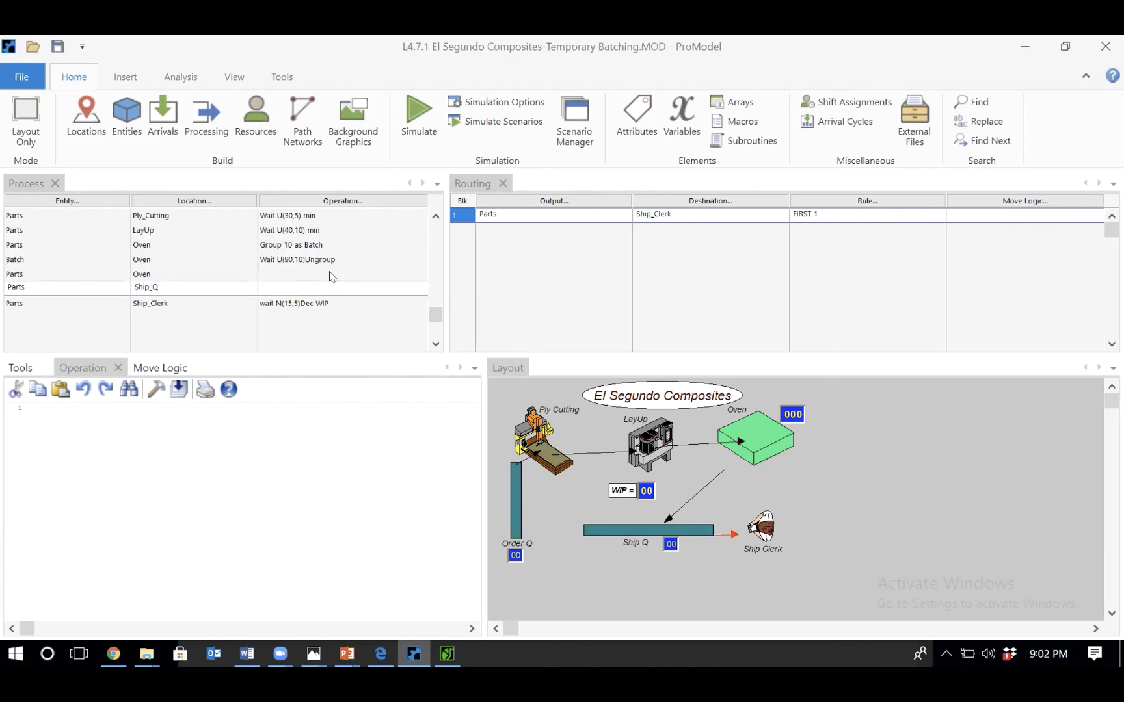
pyautogui.click(327, 272)
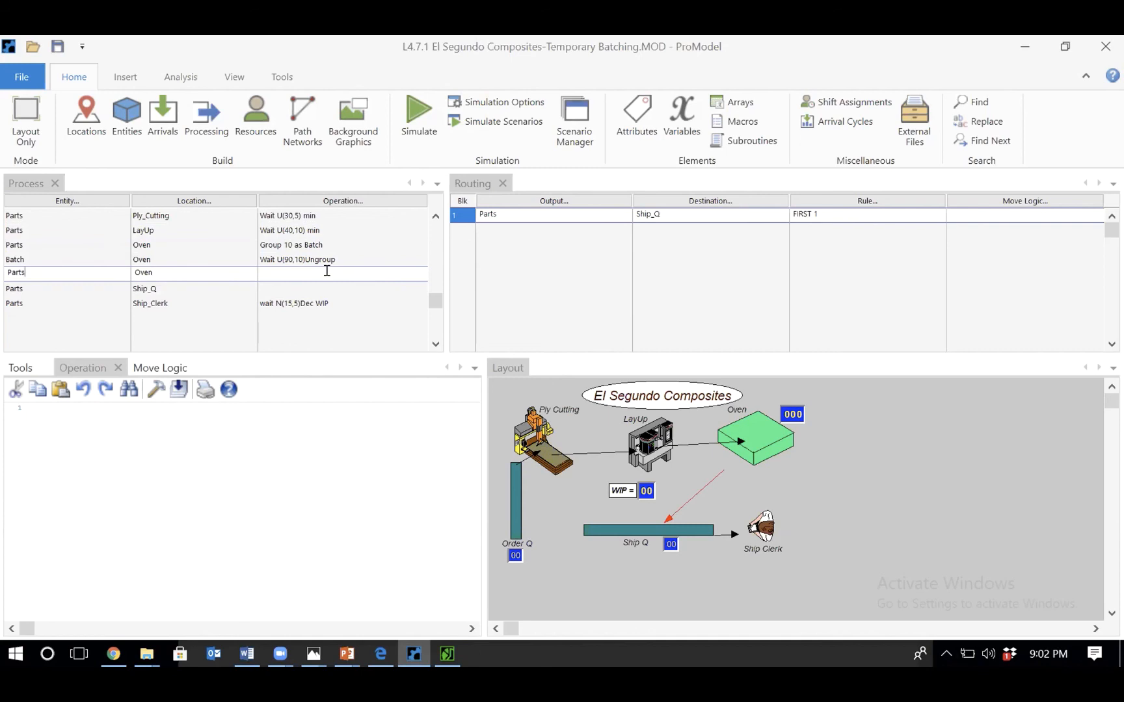
pyautogui.click(340, 301)
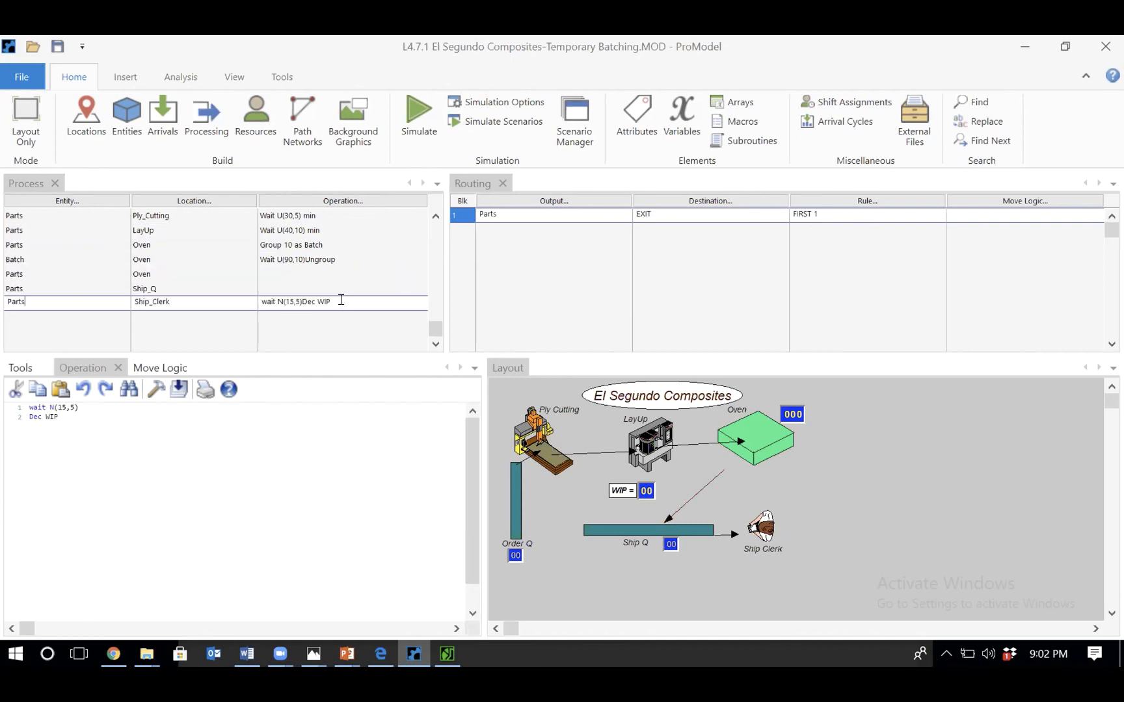
# - Recheck the Parts and Batch process records at Oven and save the model
pyautogui.click(346, 272)
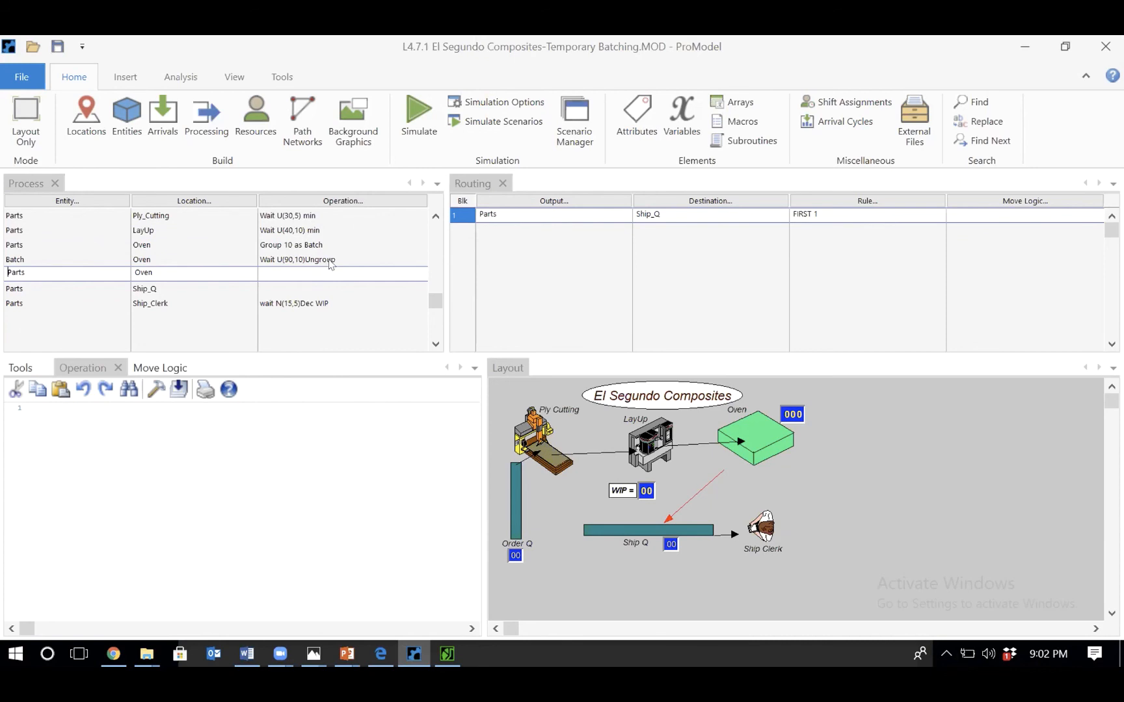
pyautogui.click(315, 245)
pyautogui.click(325, 264)
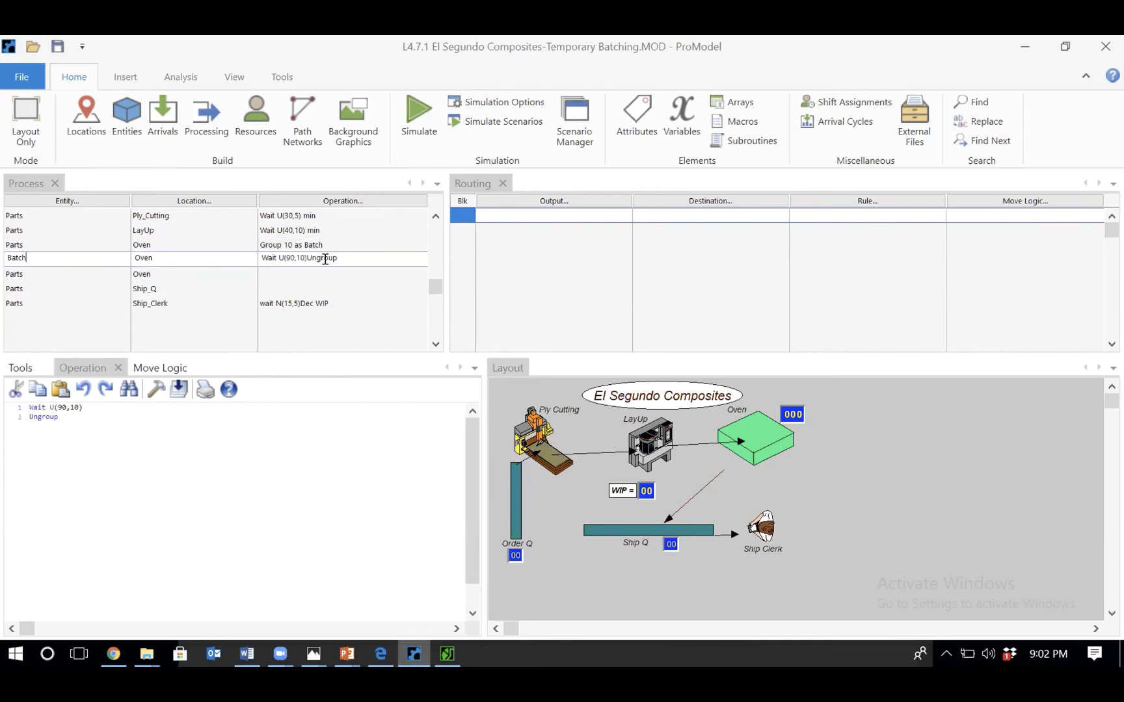
pyautogui.click(60, 52)
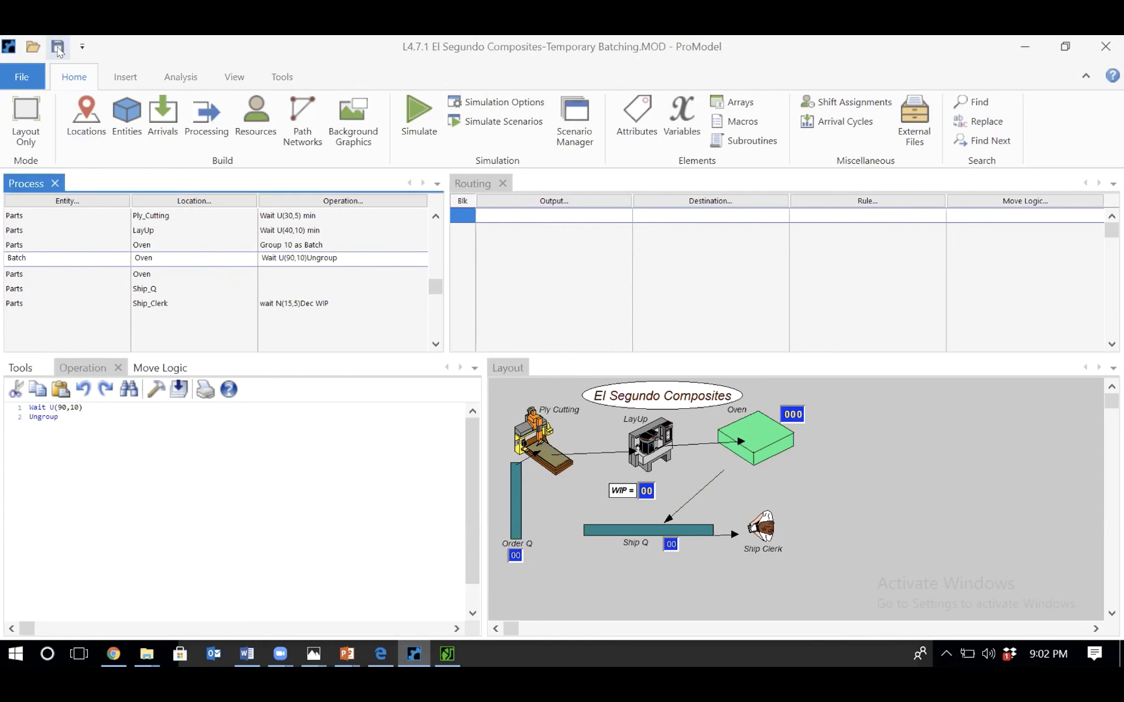